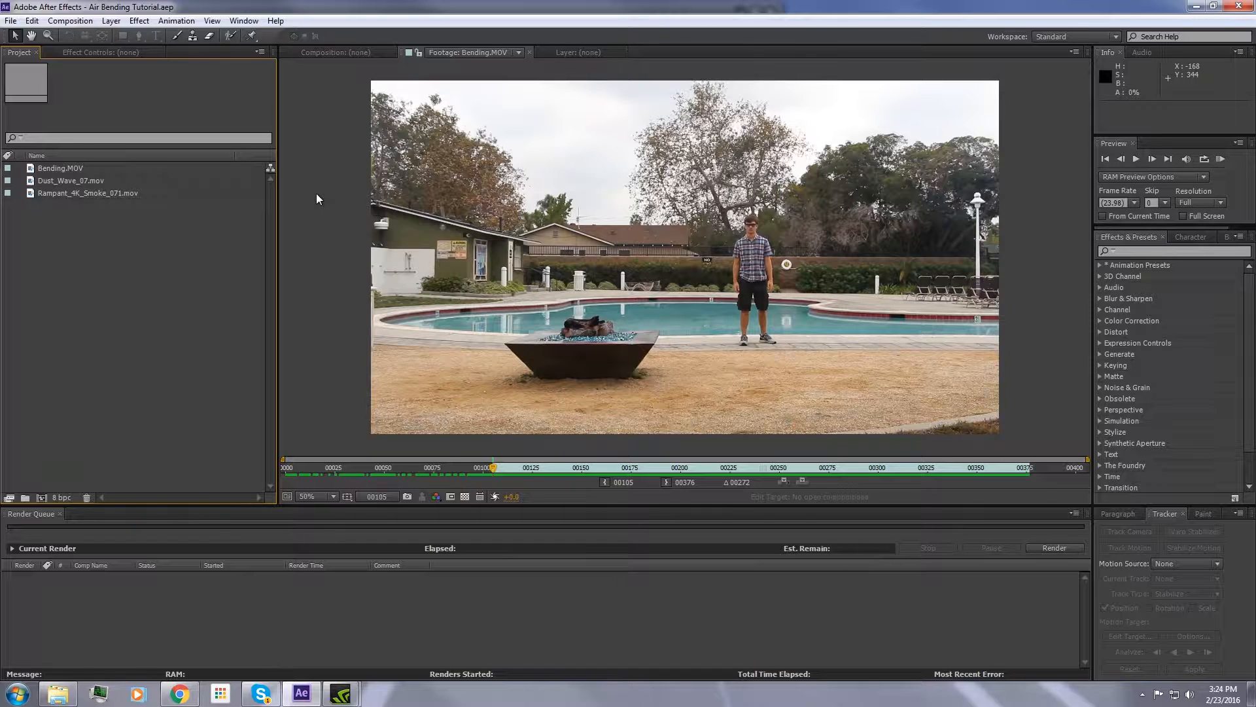
Create a new composition from the Bending.MOV footage.
click(312, 195)
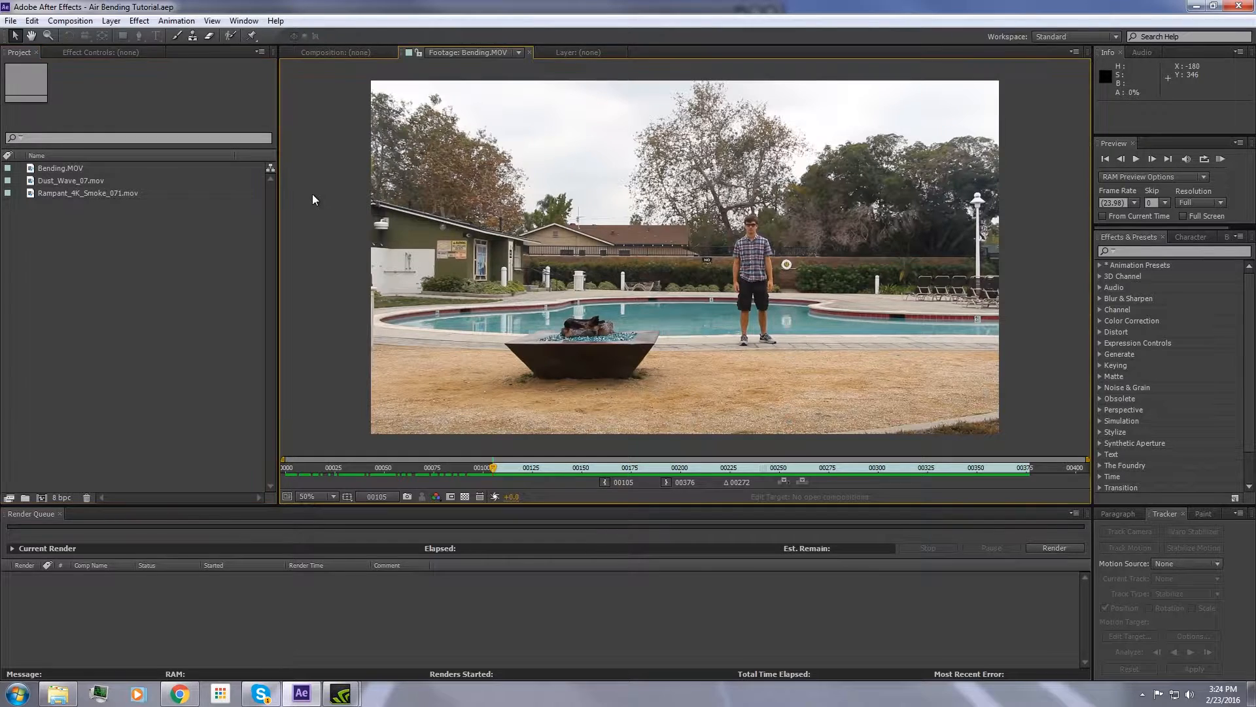
key(space)
click(62, 170)
drag(52, 168, 41, 497)
scroll(611, 286, down, 2)
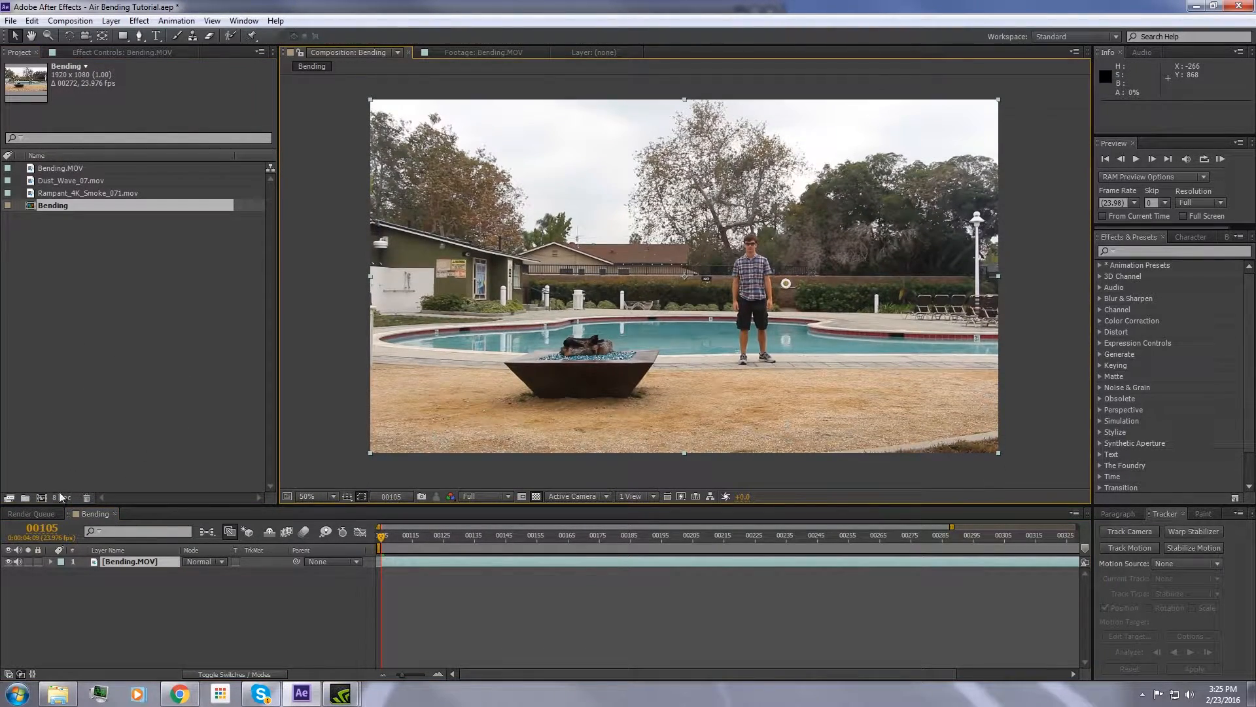
Set the project colour depth to 16 bits per channel with a linearized sRGB IEC61966-2.1 working space.
click(59, 496)
click(133, 173)
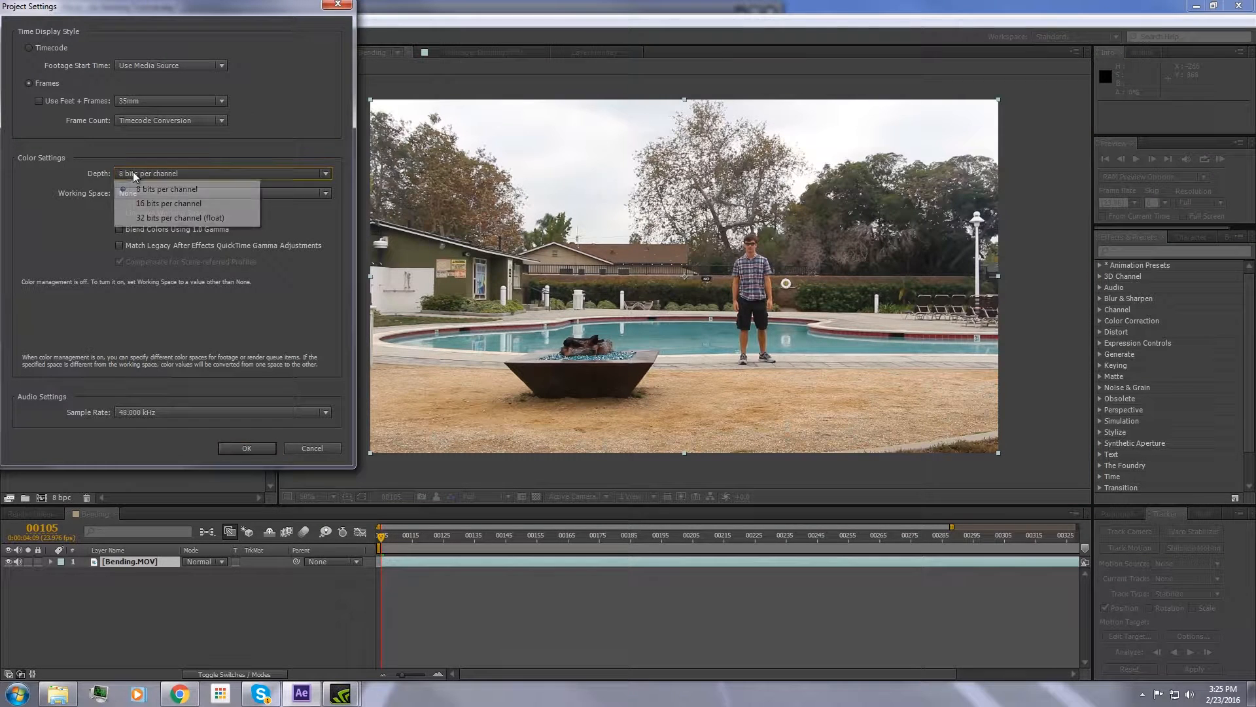
click(151, 204)
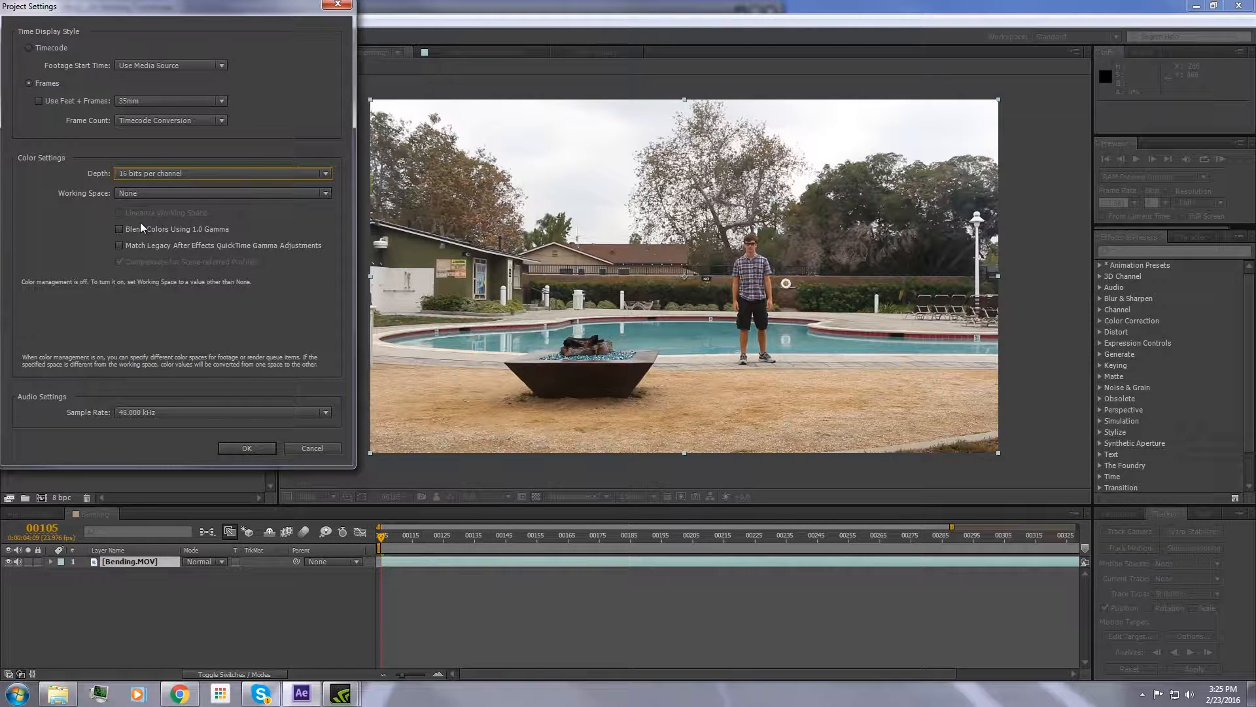
click(128, 194)
click(145, 286)
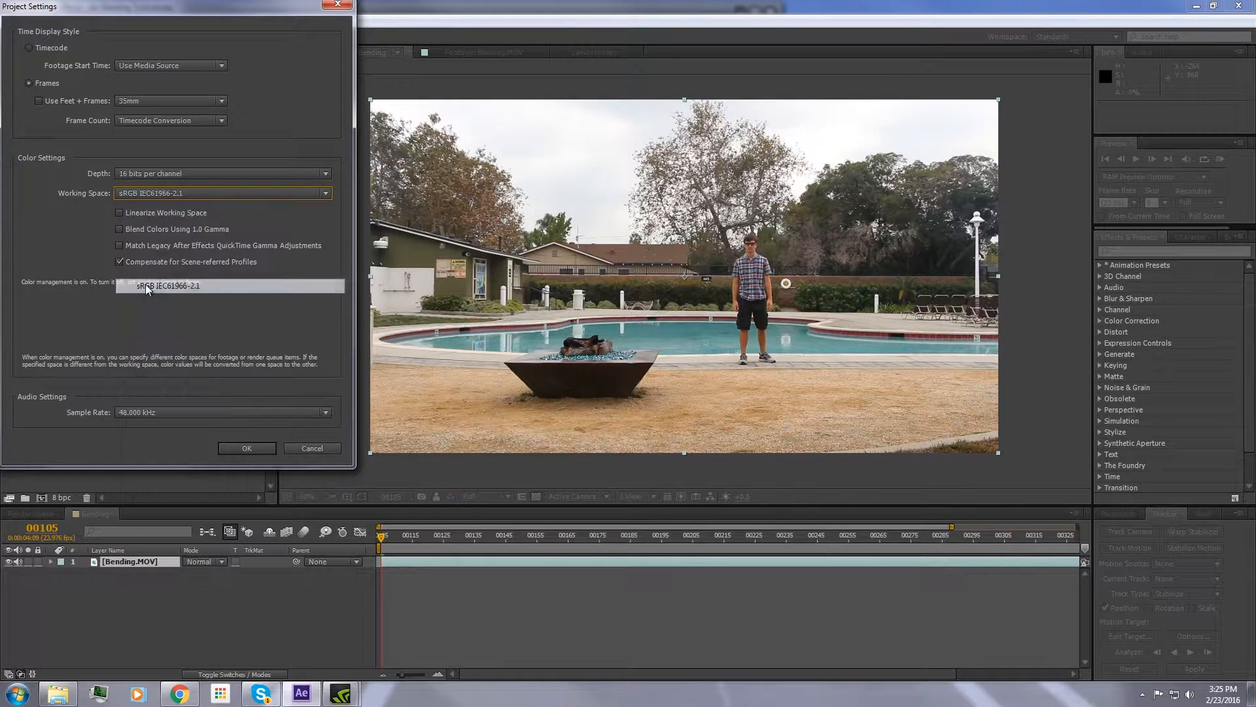
click(119, 213)
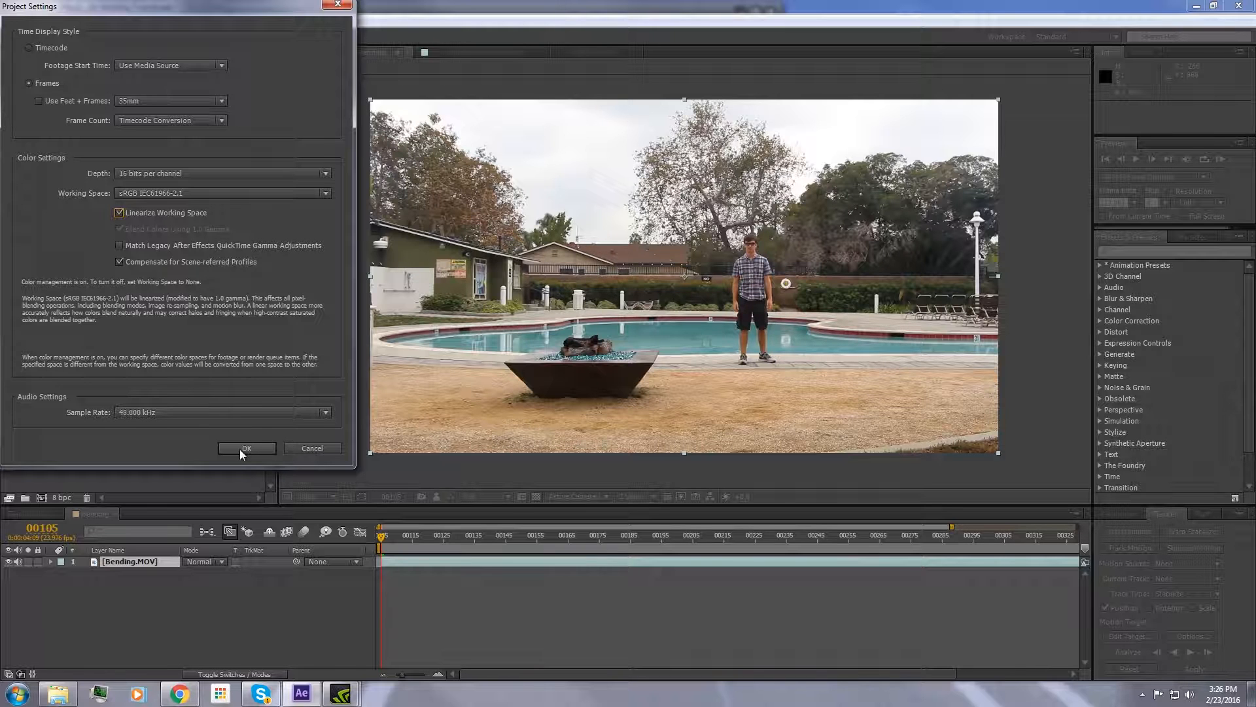
click(243, 448)
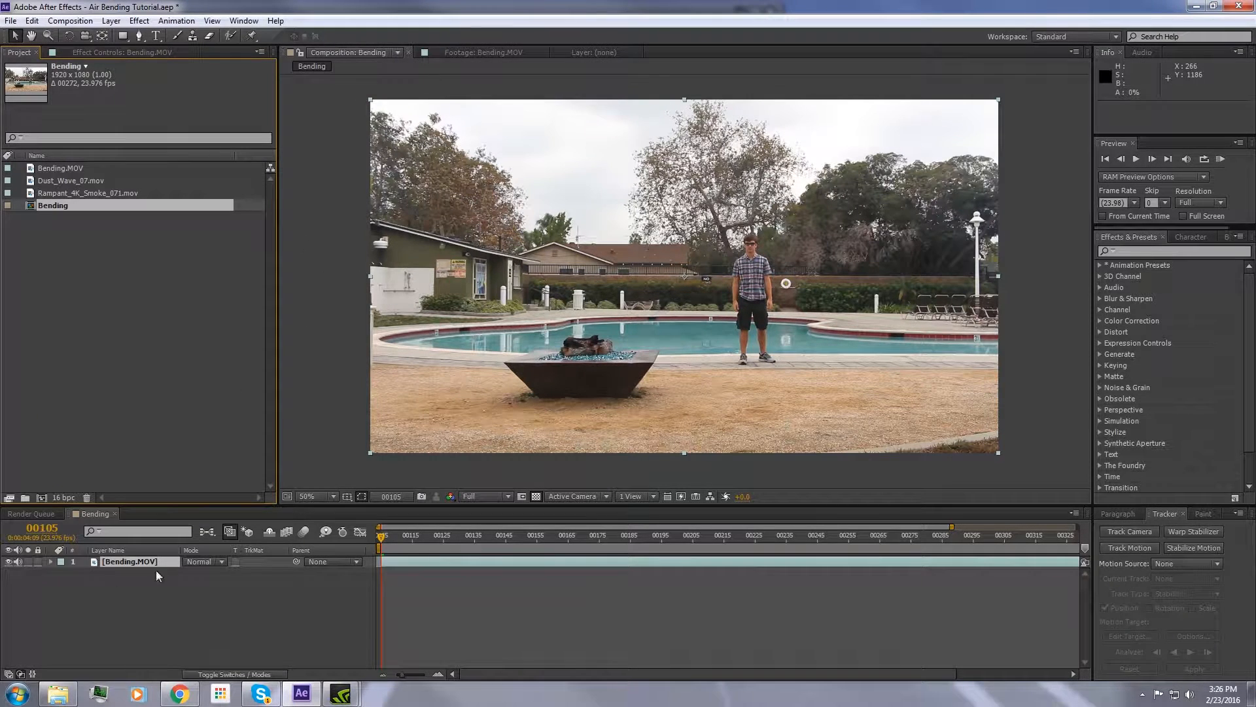
Set the composition's work area from frame 184 to frame 211 and preview that section.
drag(384, 534, 627, 523)
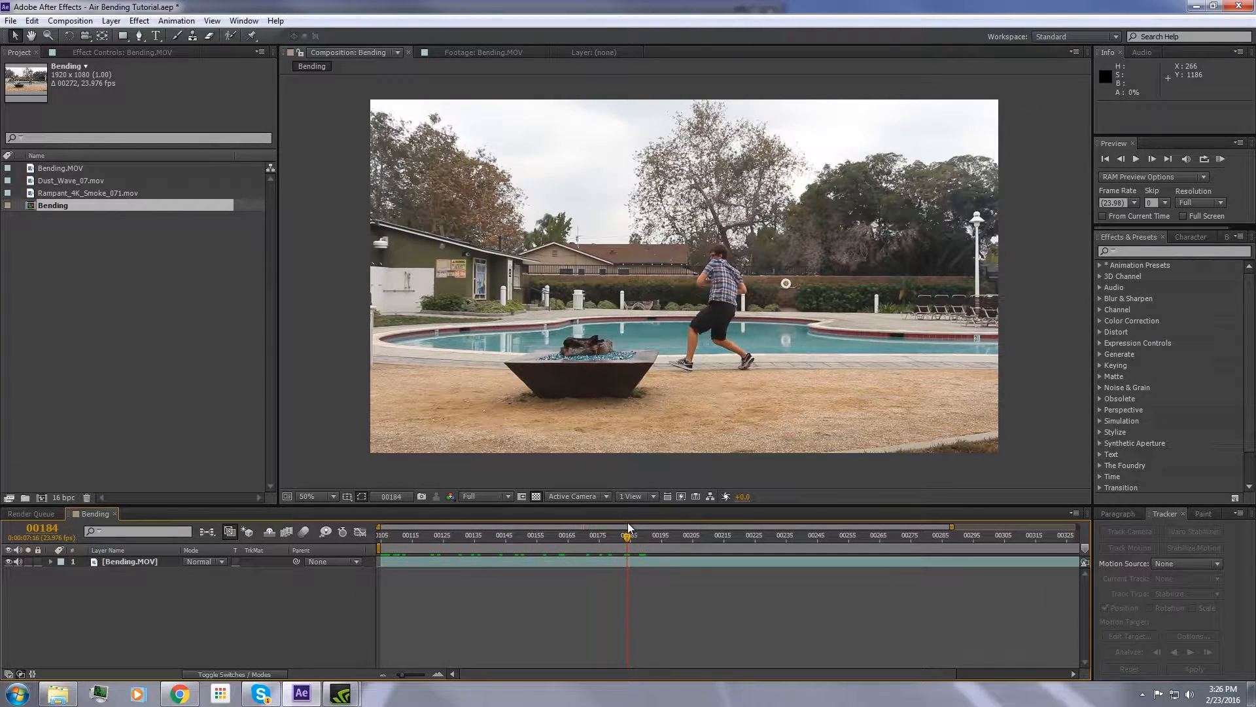
key(b)
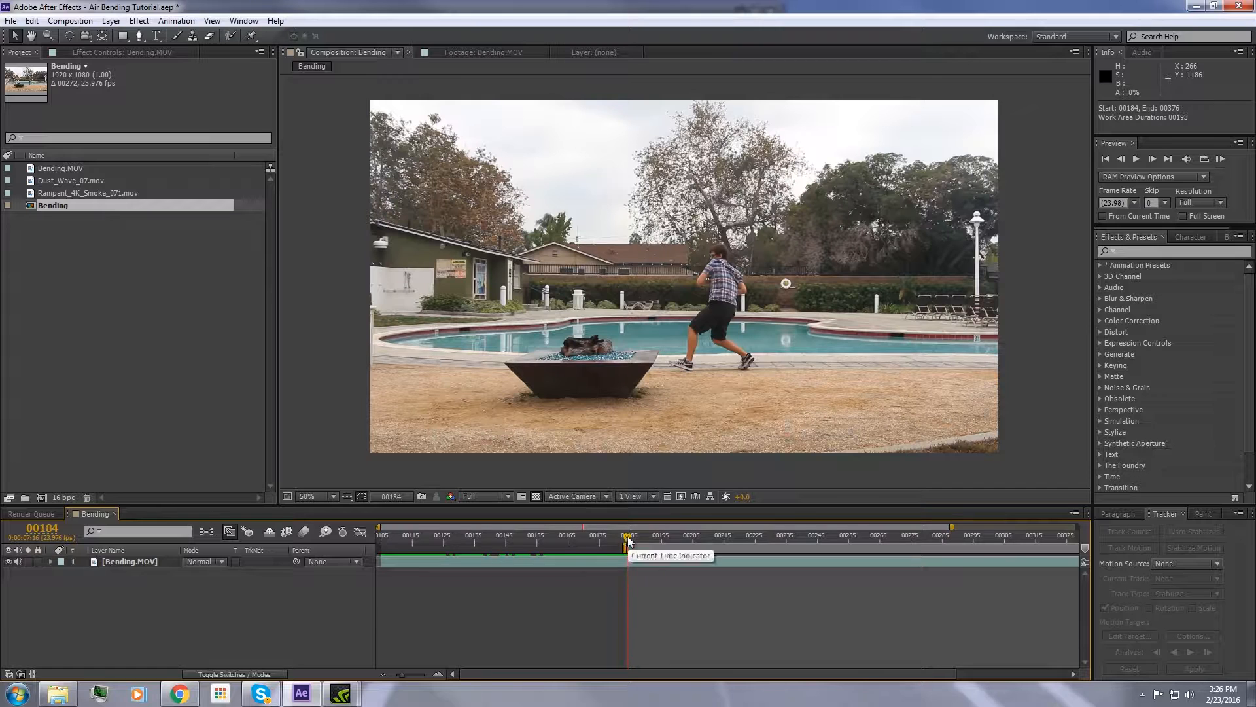
drag(626, 536, 713, 531)
key(n)
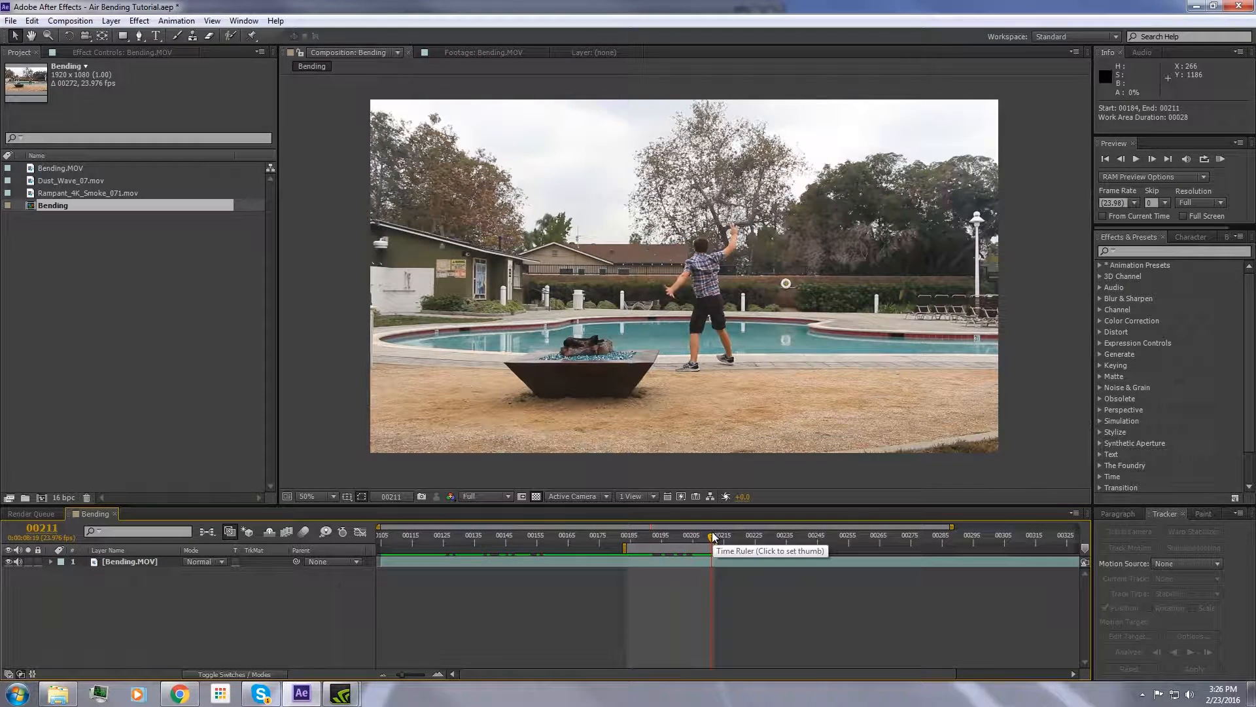
key(KP_0)
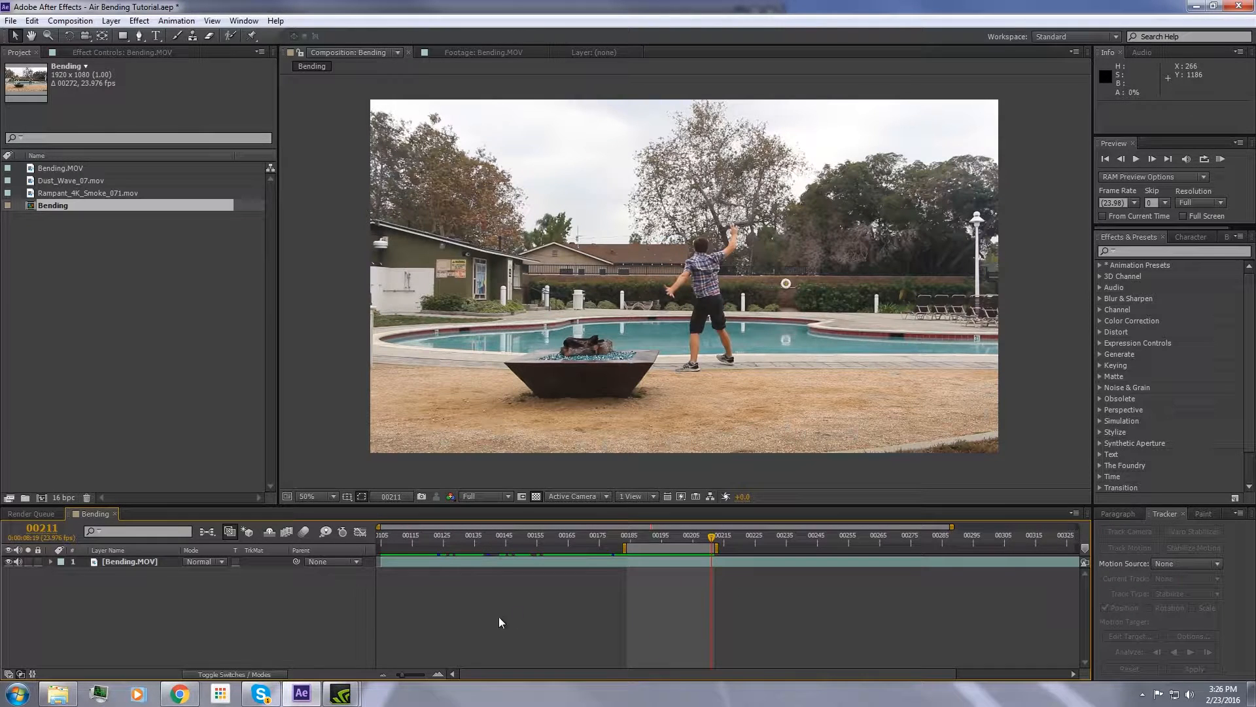
Mute the Bending.MOV layer's audio and return to frame 184, the start of the work area.
click(18, 562)
click(437, 674)
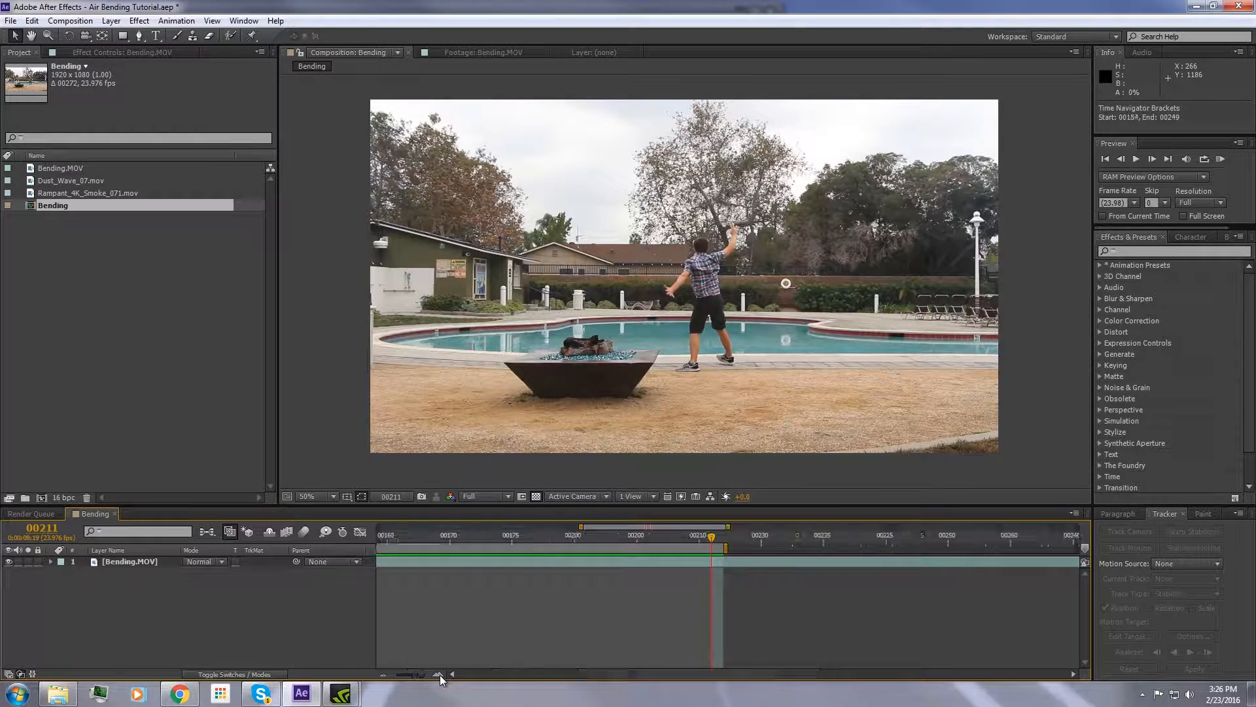
drag(662, 672, 650, 673)
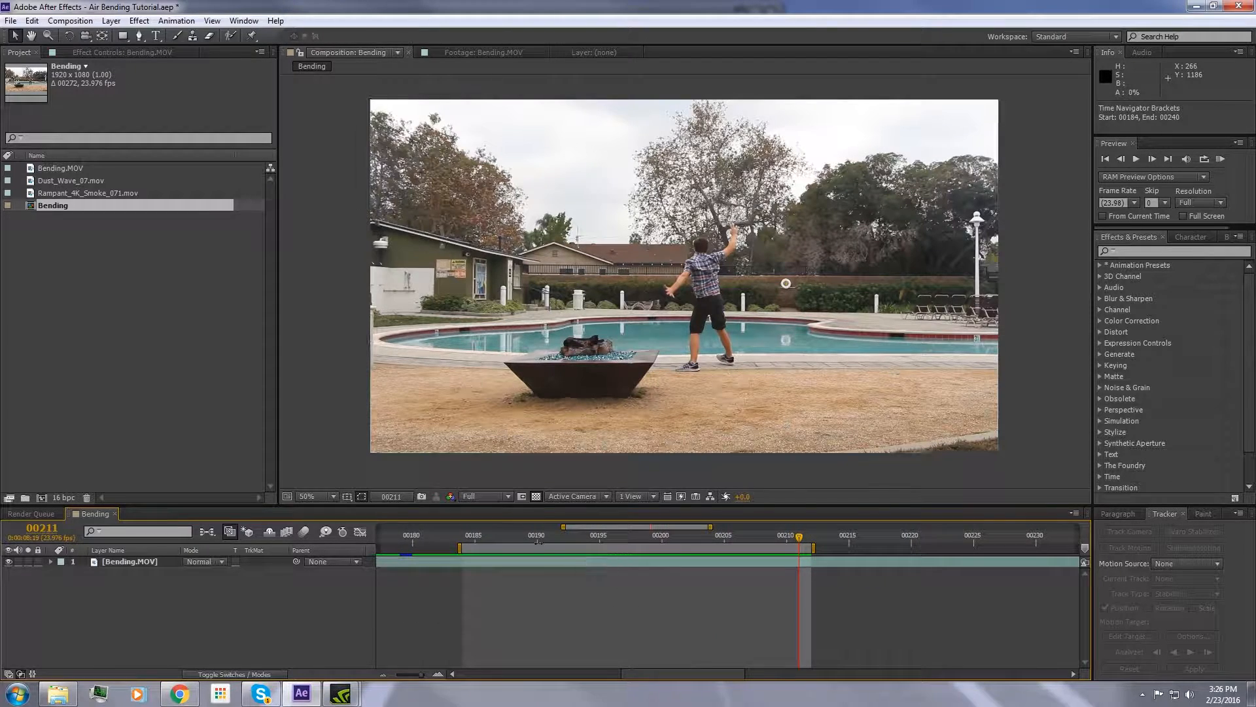
drag(524, 537, 462, 532)
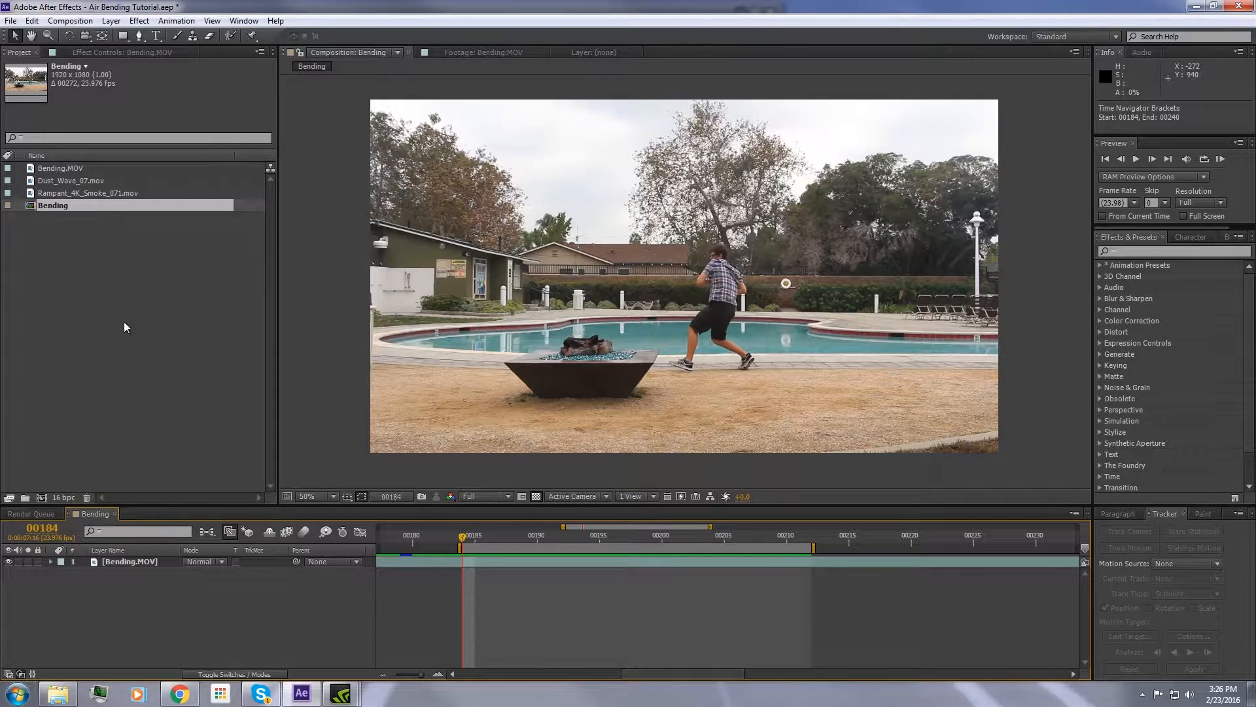
Open the Dust_Wave_07.mov footage and scrub through its opening frames to examine the dust motion.
click(63, 254)
click(63, 194)
click(52, 182)
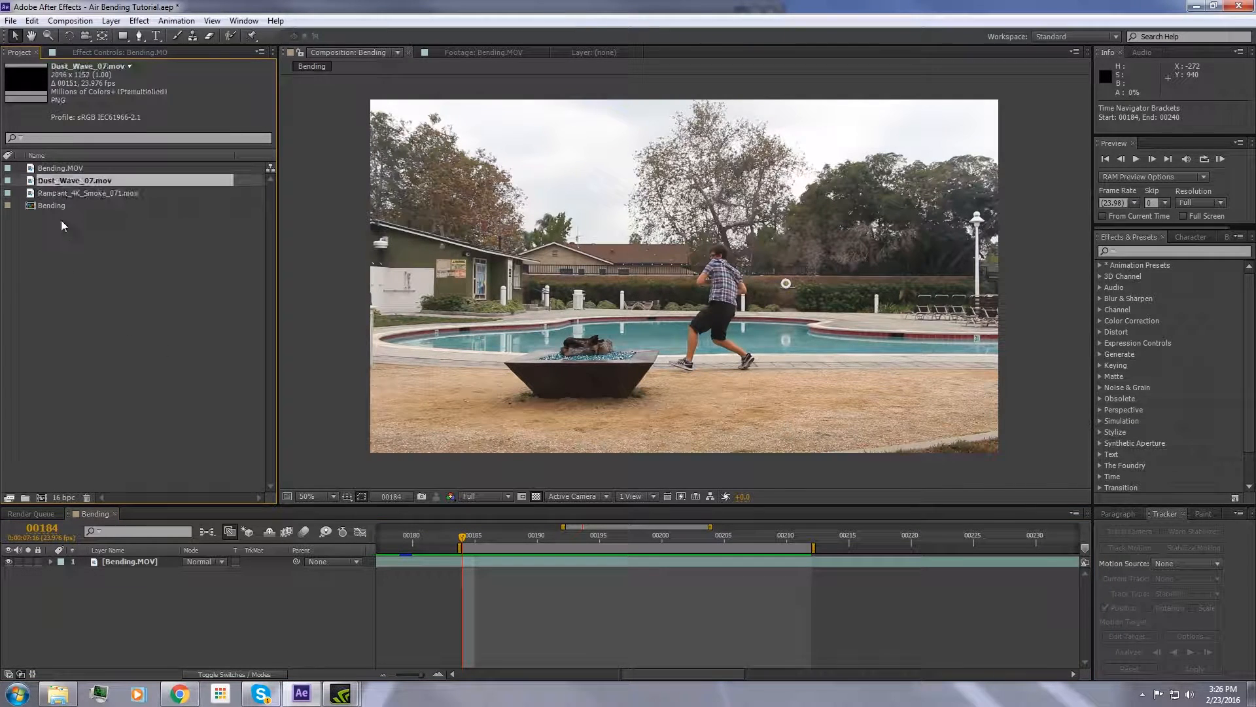
click(60, 194)
double_click(64, 182)
key(space)
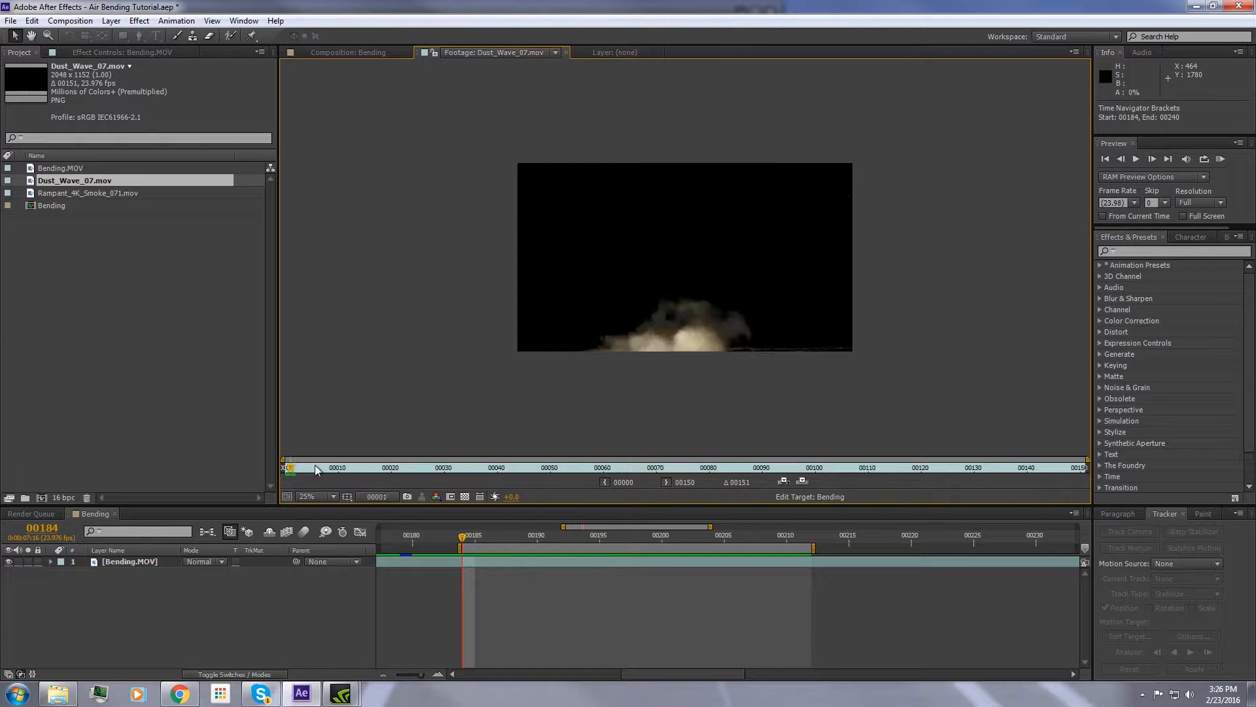
drag(301, 465, 488, 467)
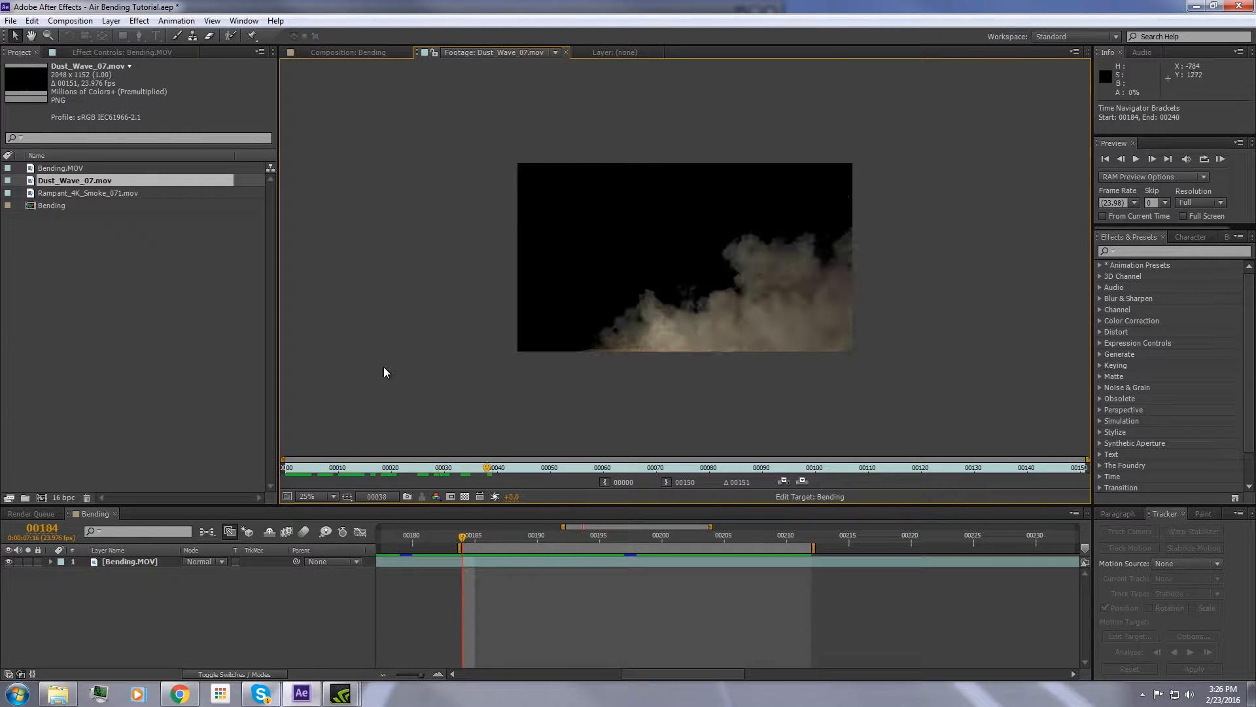
Open the Rampant_4K_Smoke_071.mov footage and scrub through it to examine the smoke.
double_click(85, 193)
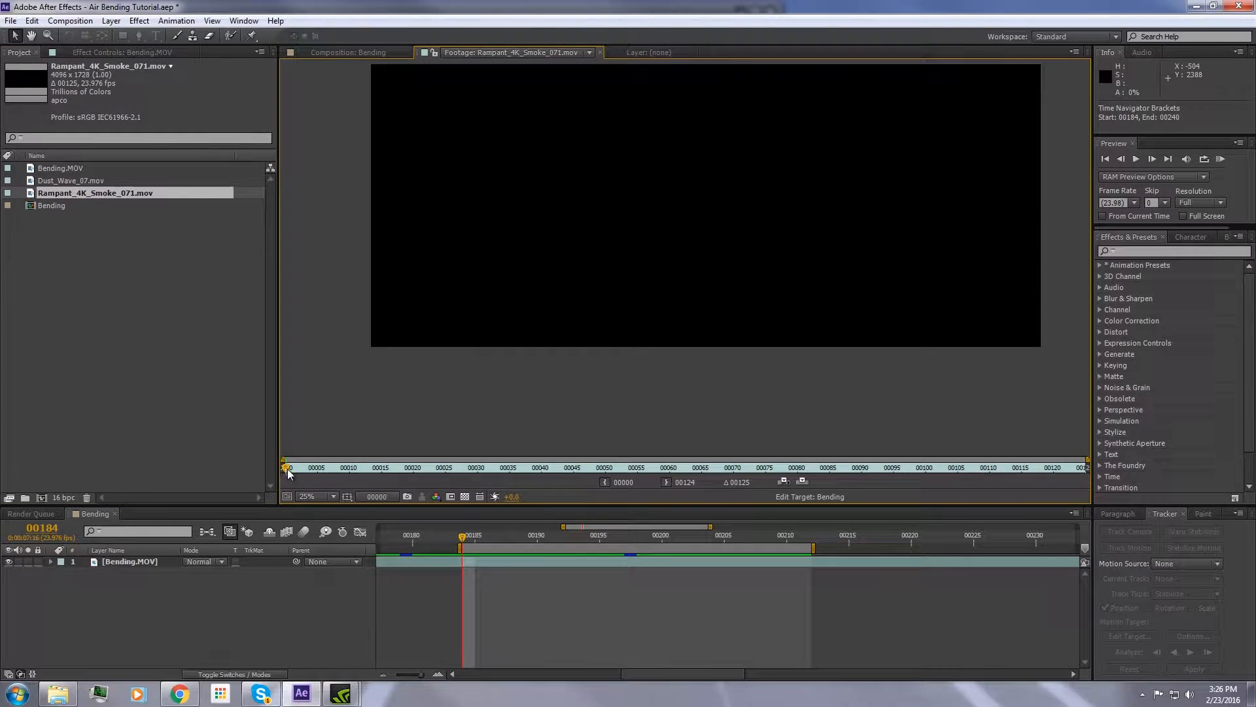
key(space)
drag(608, 217, 547, 281)
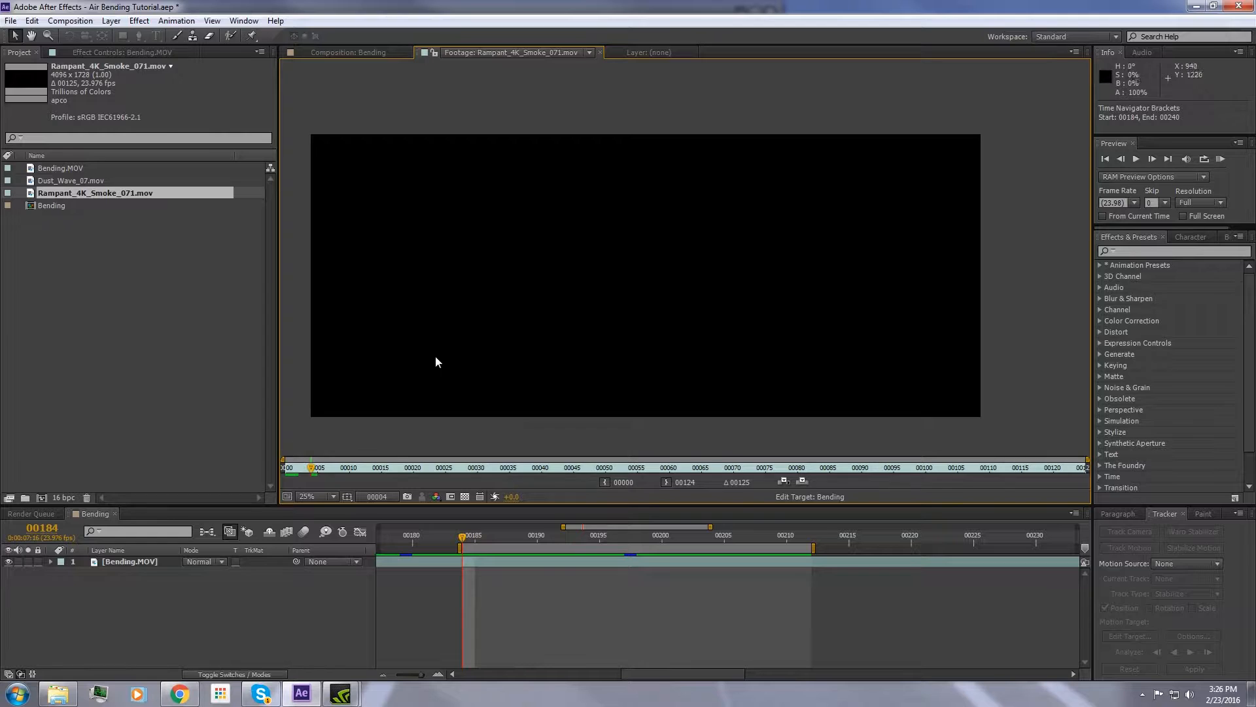
mouse_move(365, 466)
mouse_down()
mouse_move(559, 454)
mouse_move(683, 466)
mouse_move(393, 458)
mouse_move(482, 448)
mouse_move(438, 449)
mouse_move(684, 458)
mouse_move(294, 426)
mouse_move(344, 457)
mouse_up()
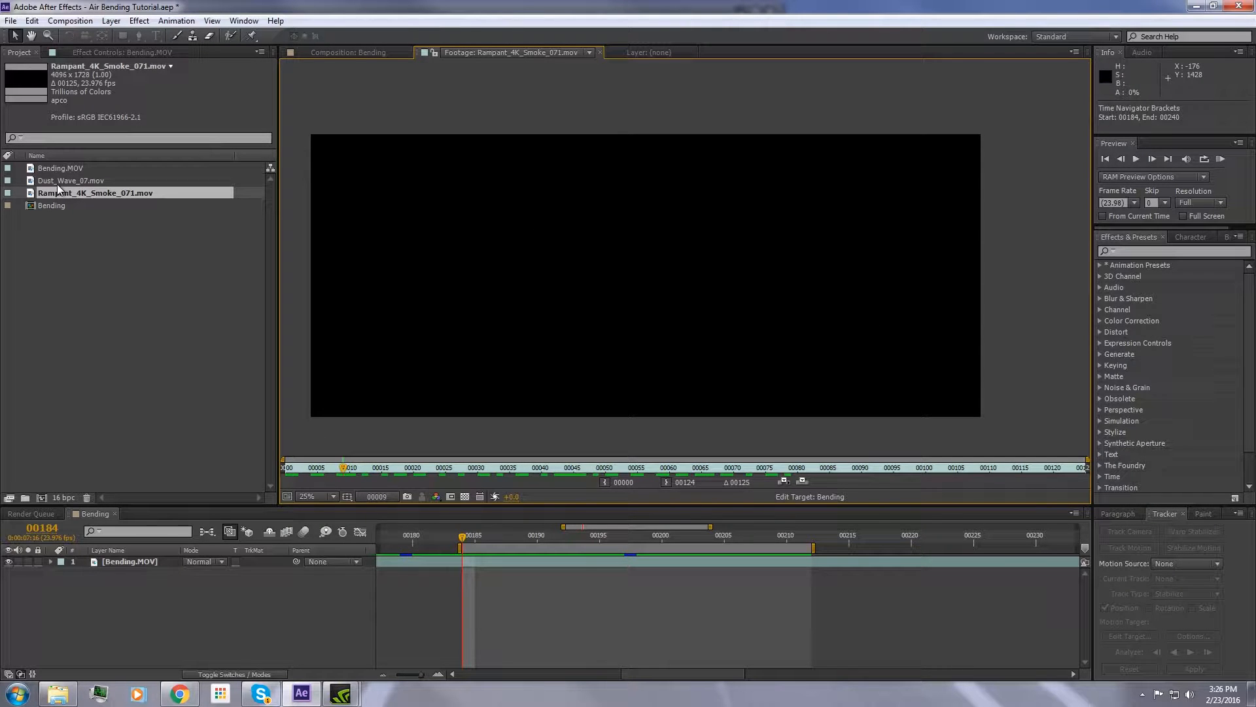
Reopen the Dust_Wave_07.mov footage and examine how the dust develops over a longer stretch of the clip.
double_click(80, 179)
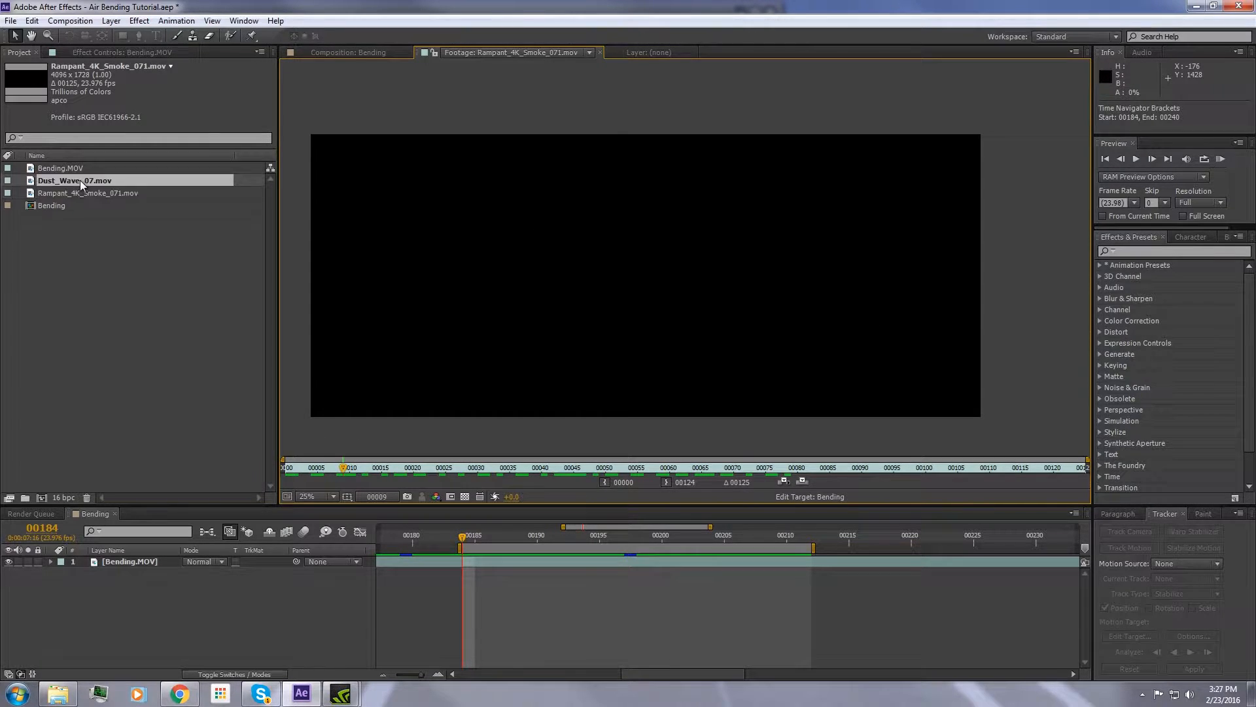
click(371, 464)
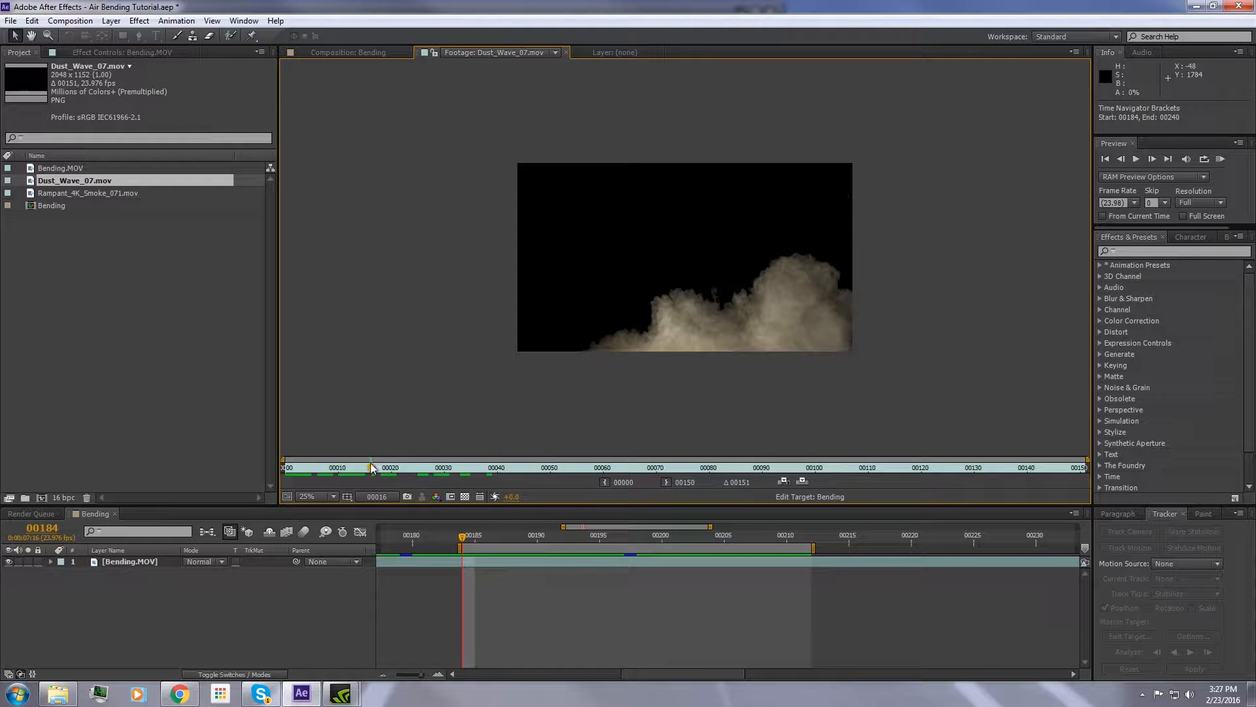
click(316, 466)
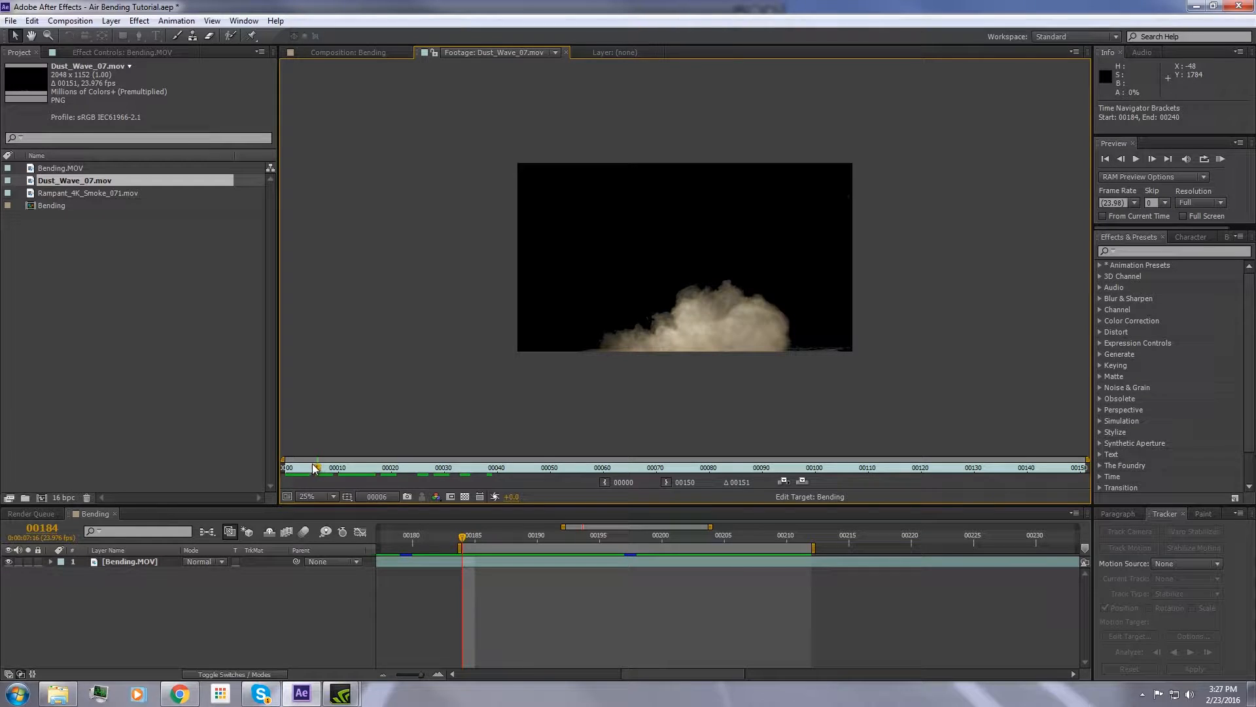
drag(316, 467, 505, 467)
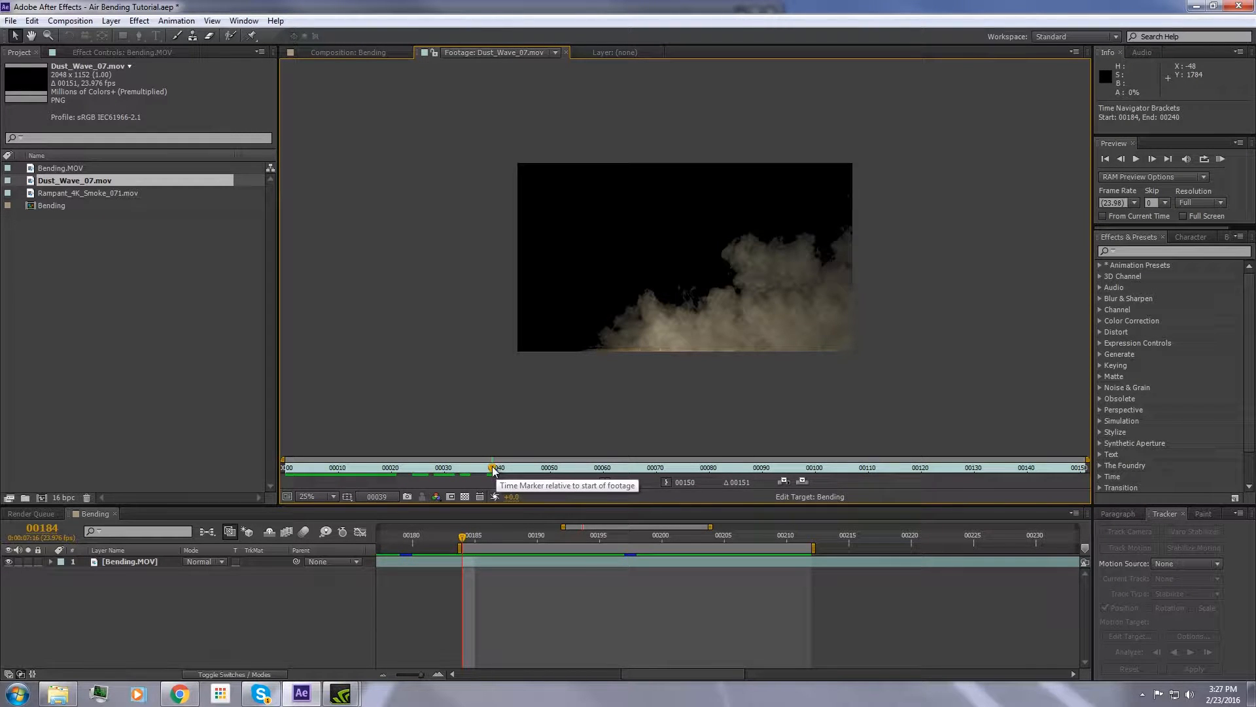
drag(498, 468, 625, 469)
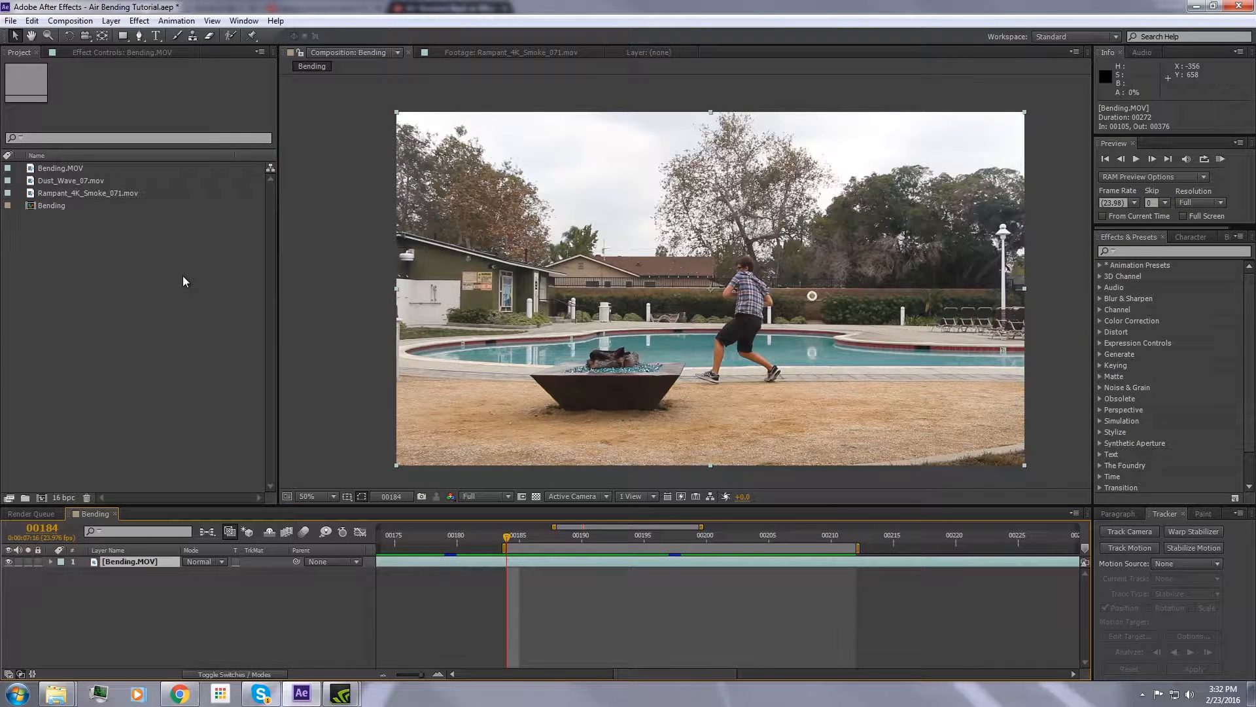
Add Rampant_4K_Smoke_071.mov above the Bending.MOV layer and align the start of the smoke with frame 184.
click(73, 193)
drag(53, 190, 101, 566)
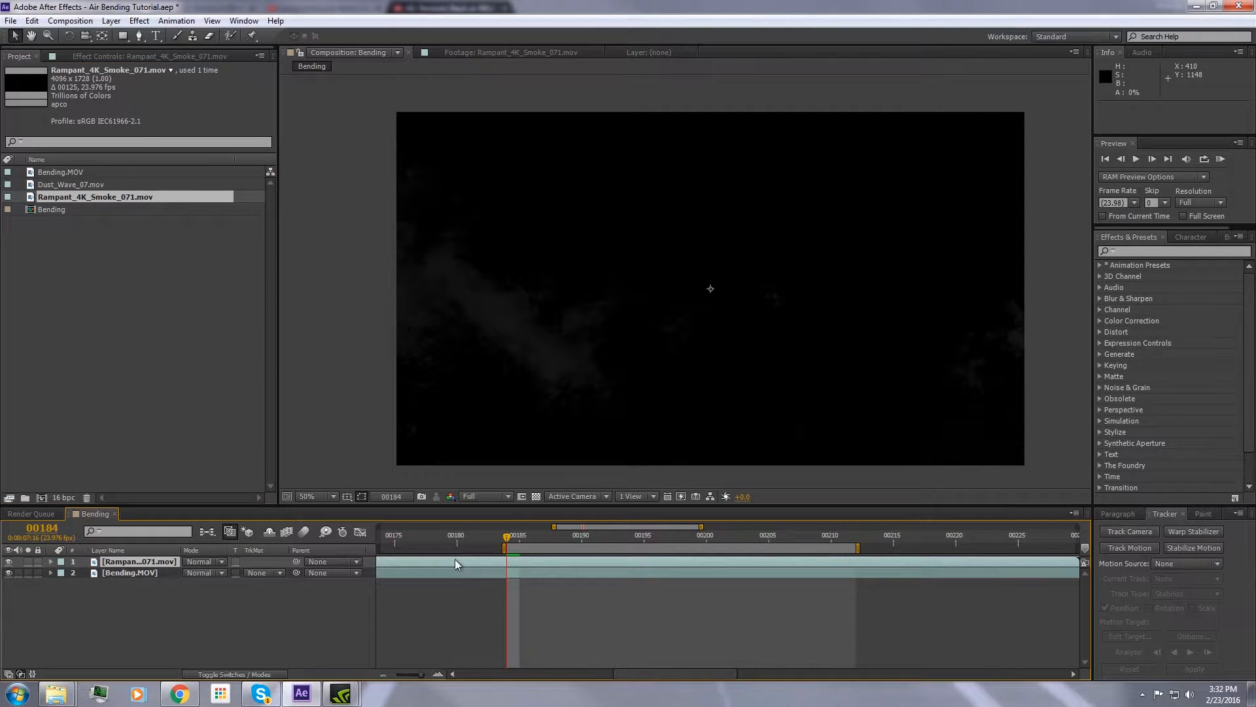
drag(453, 561, 938, 568)
click(386, 675)
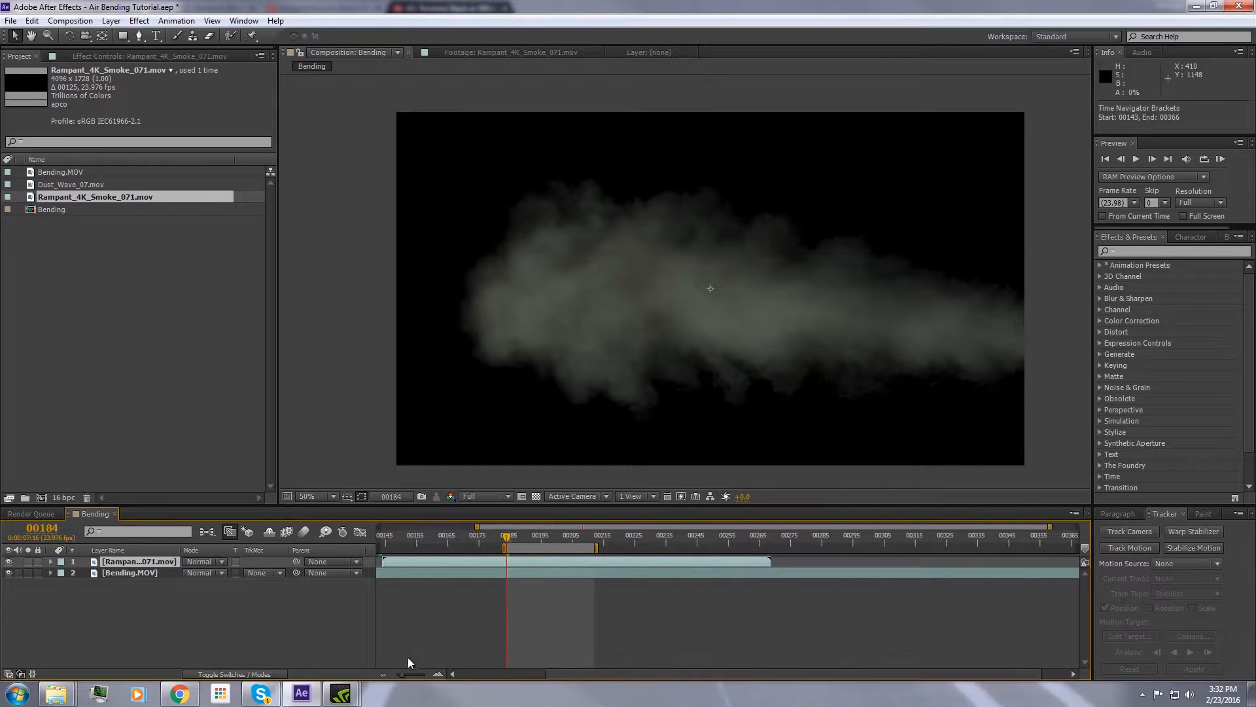
drag(482, 567, 603, 559)
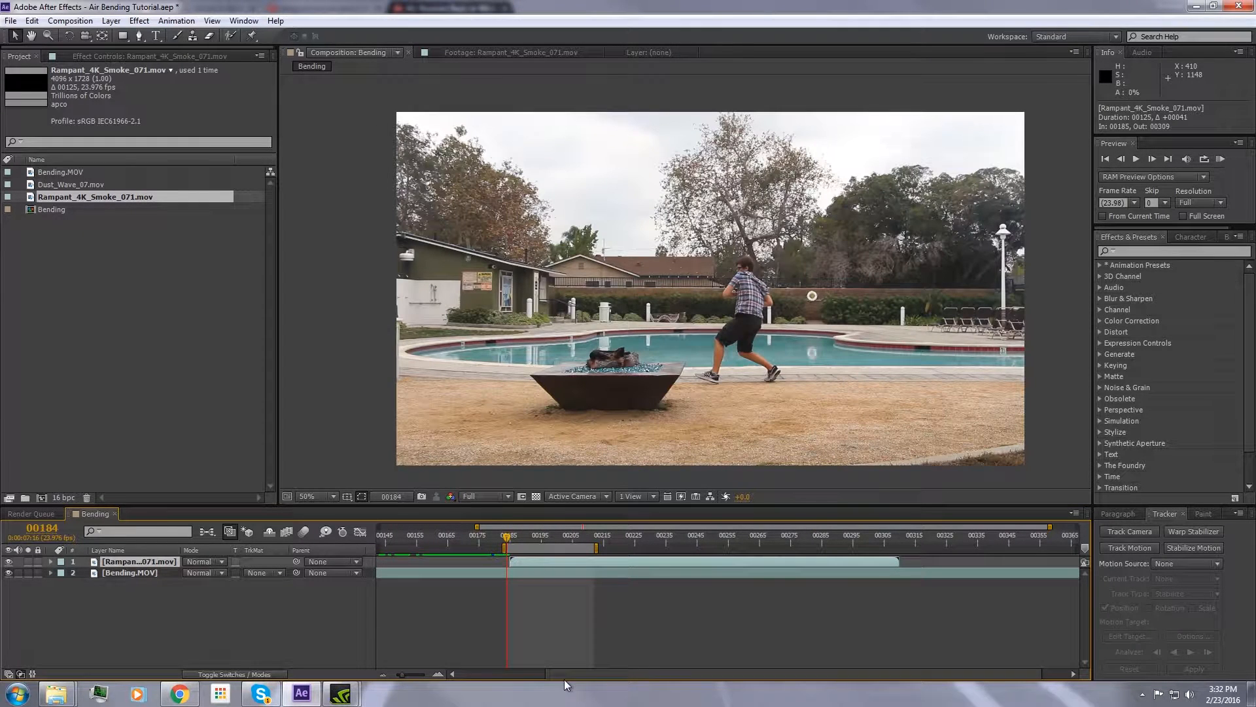
click(436, 675)
click(435, 675)
click(435, 675)
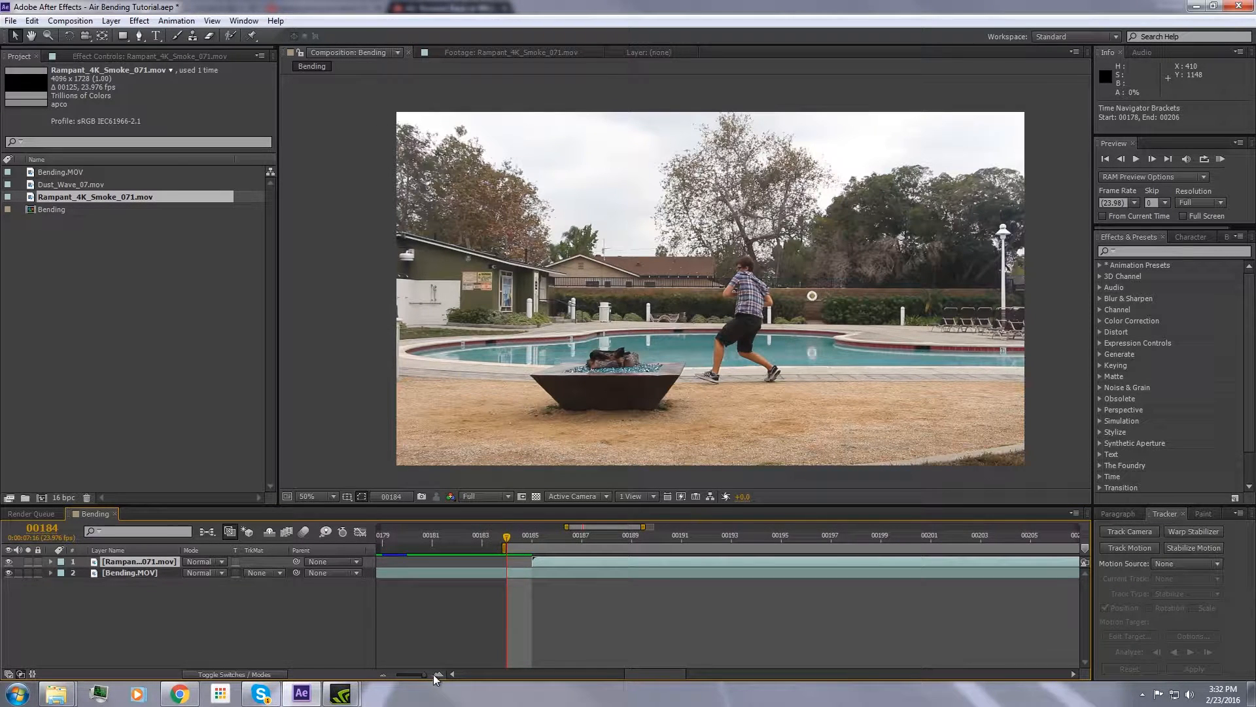
click(384, 675)
drag(554, 561, 542, 561)
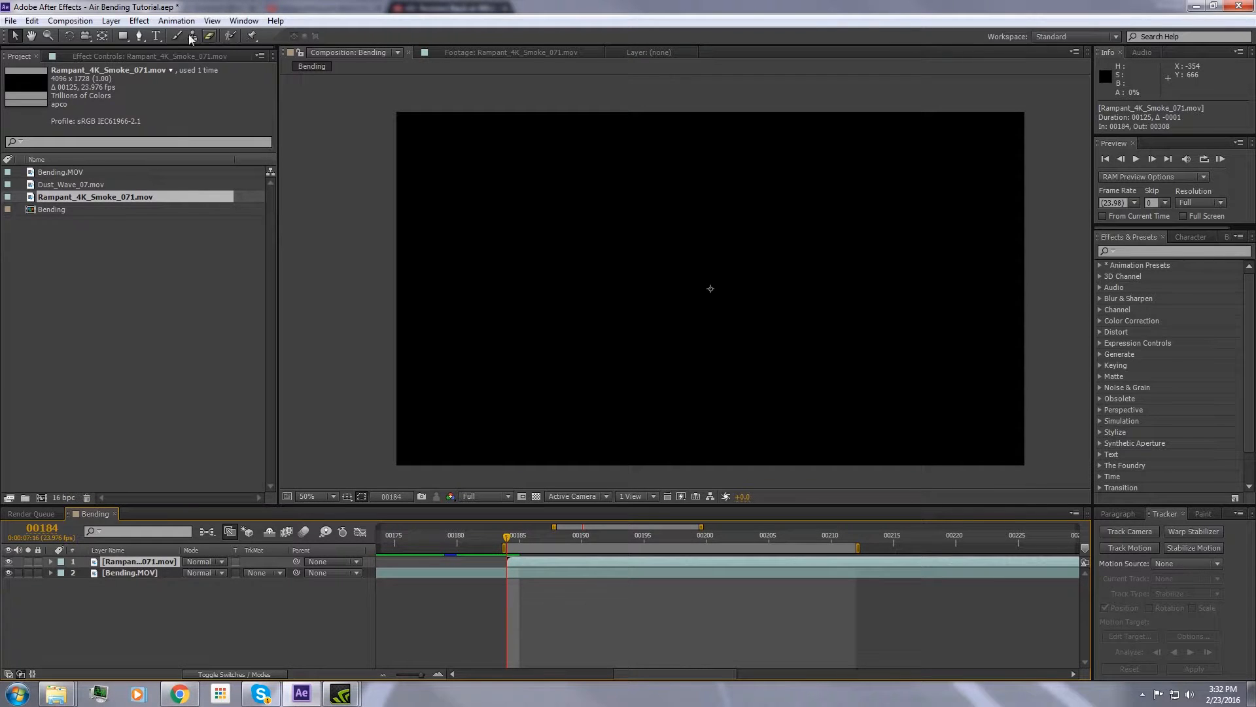
Apply the Shift Channels effect to the Rampant_4K_Smoke_071.mov layer.
click(139, 20)
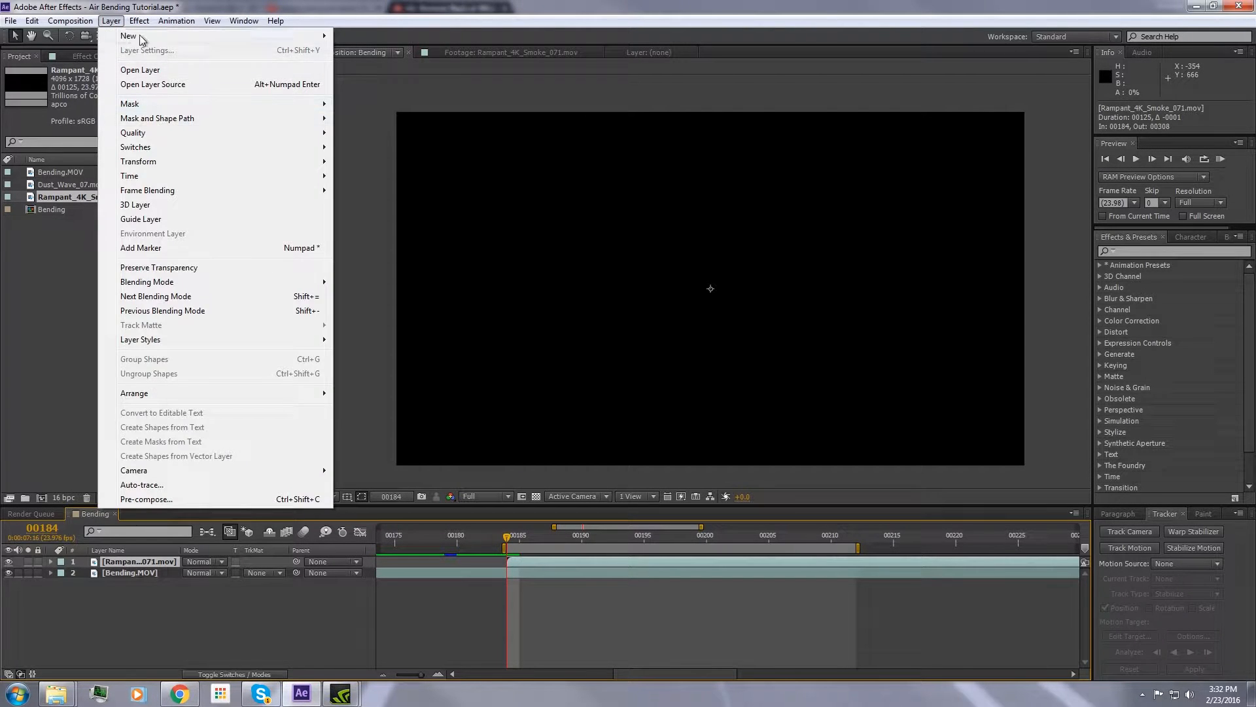
mouse_move(139, 20)
mouse_move(191, 128)
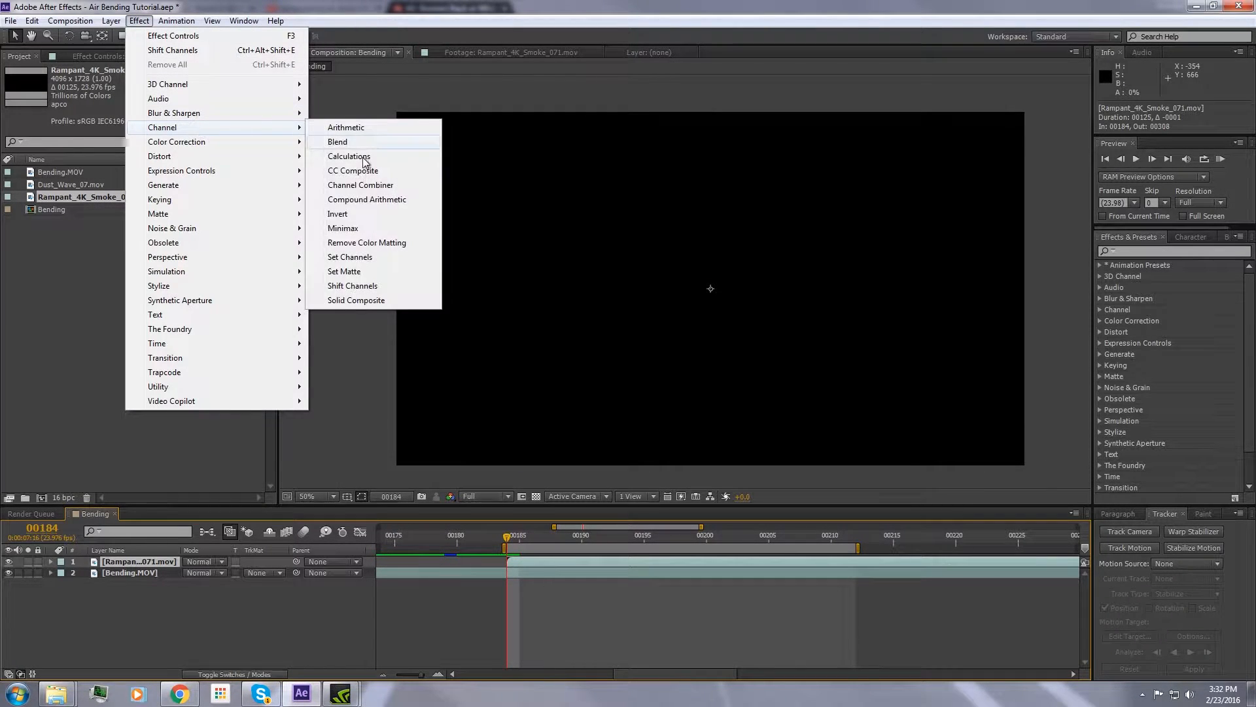
click(350, 286)
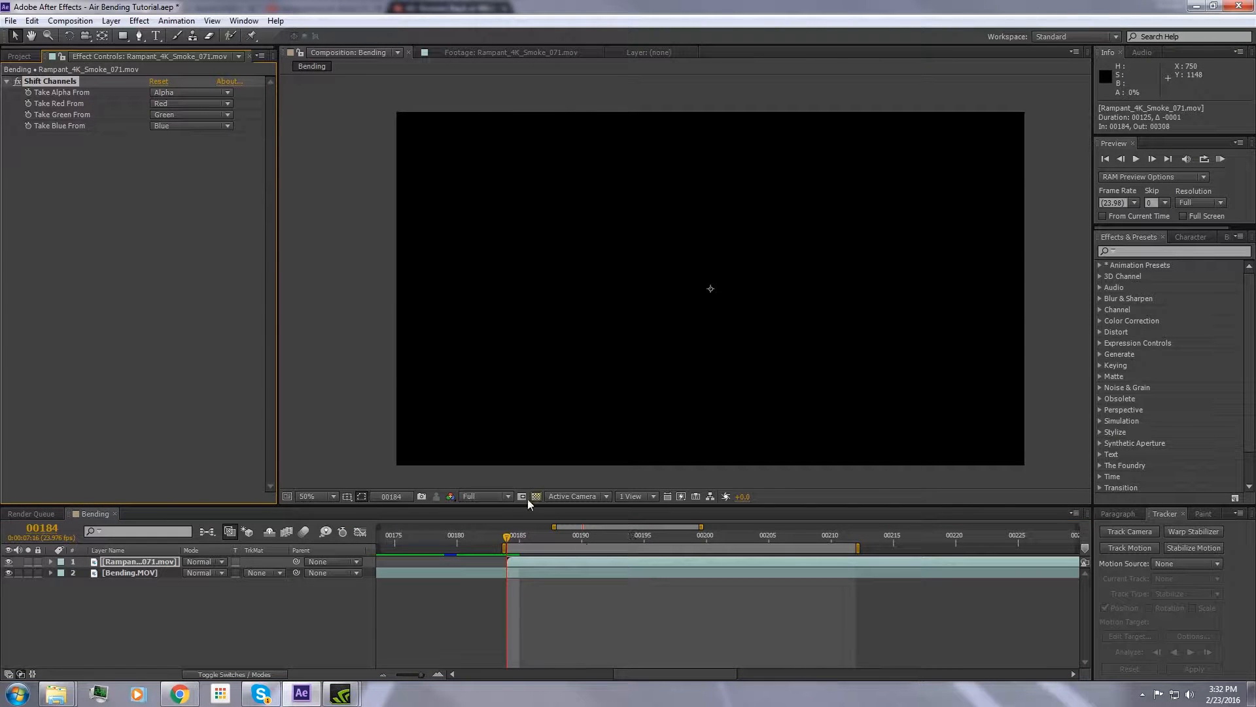
Go to frame 211 and slide the smoke layer earlier so that it starts at frame 178.
drag(508, 539, 845, 546)
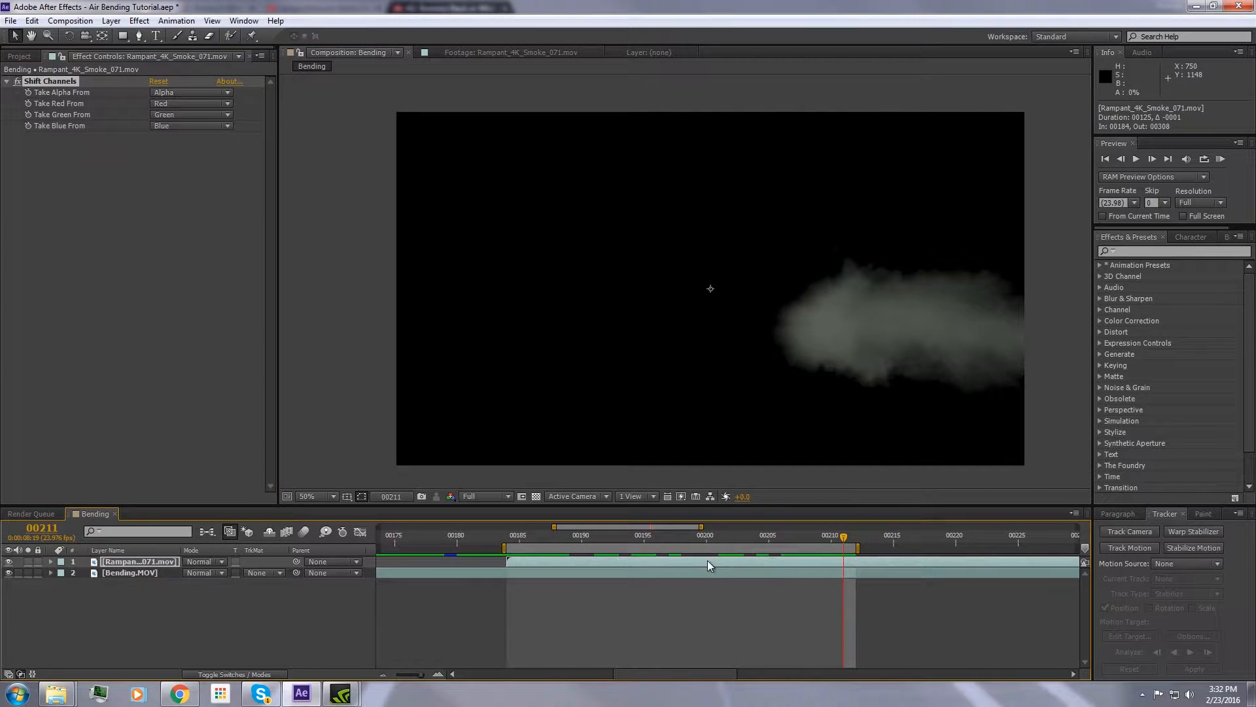
drag(708, 561, 634, 561)
key(comma)
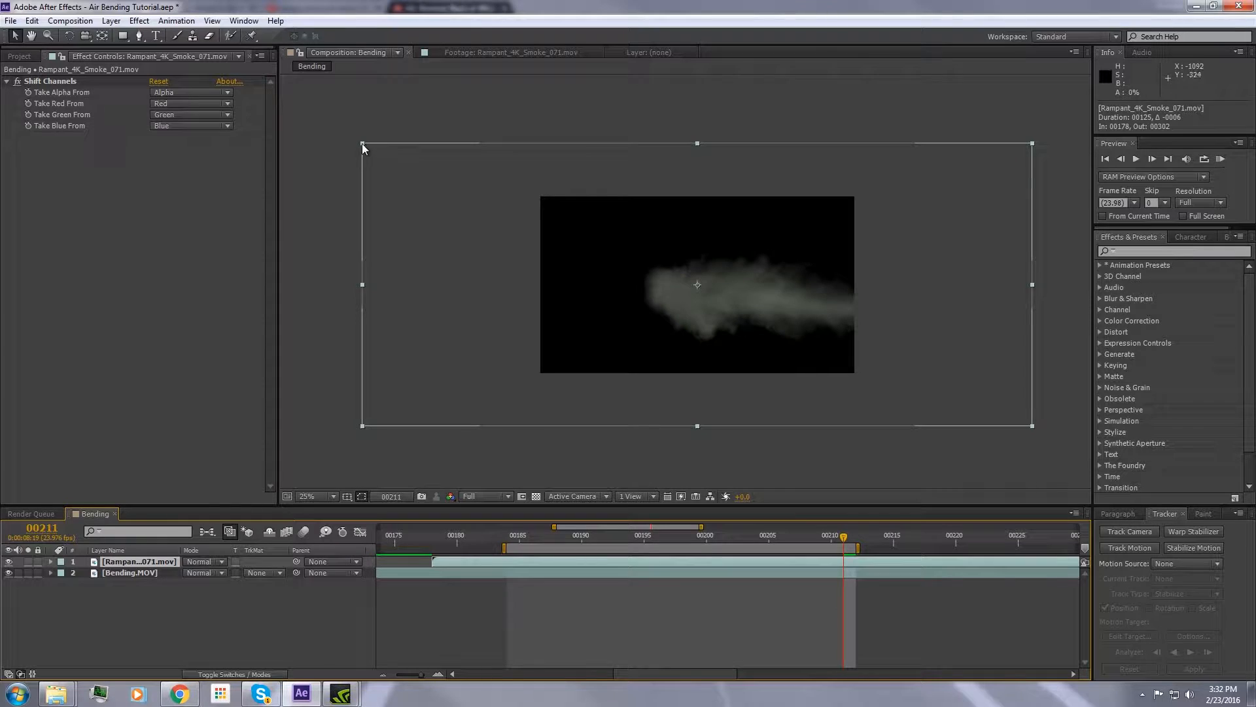
Scale the smoke layer down to 53% and set its Shift Channels effect to take alpha from Luminance.
drag(362, 143, 488, 257)
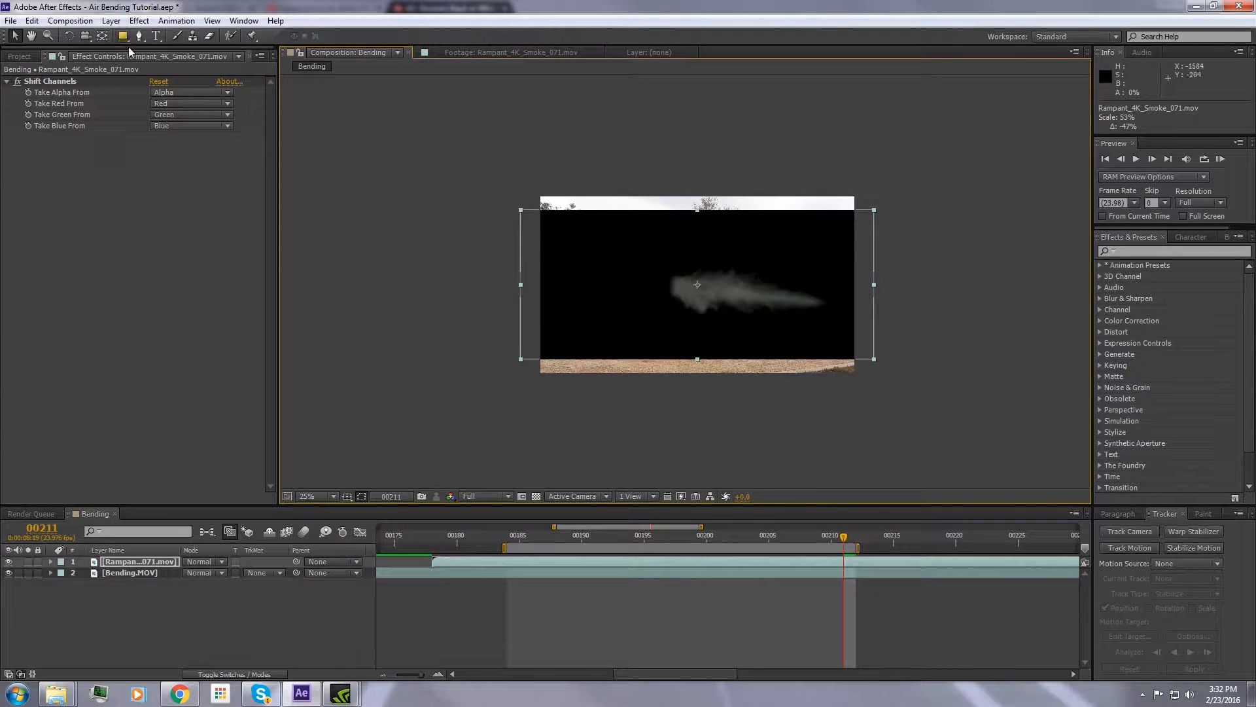
click(77, 93)
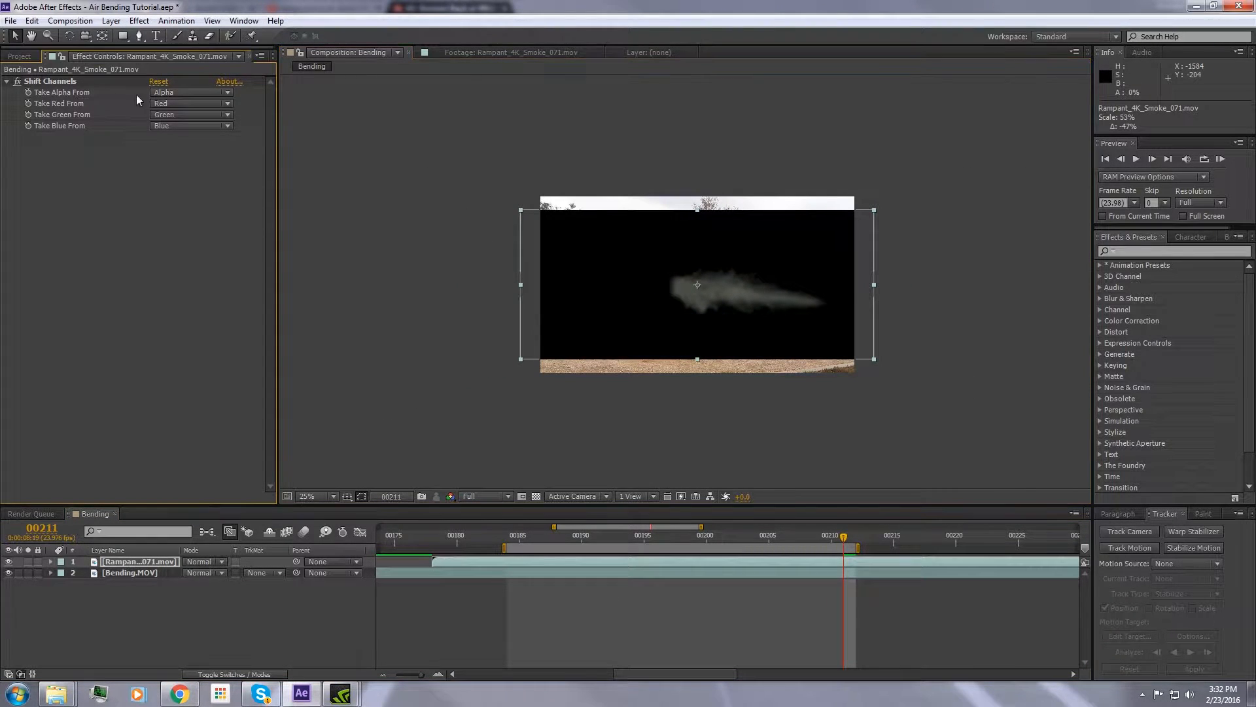
click(183, 92)
click(191, 164)
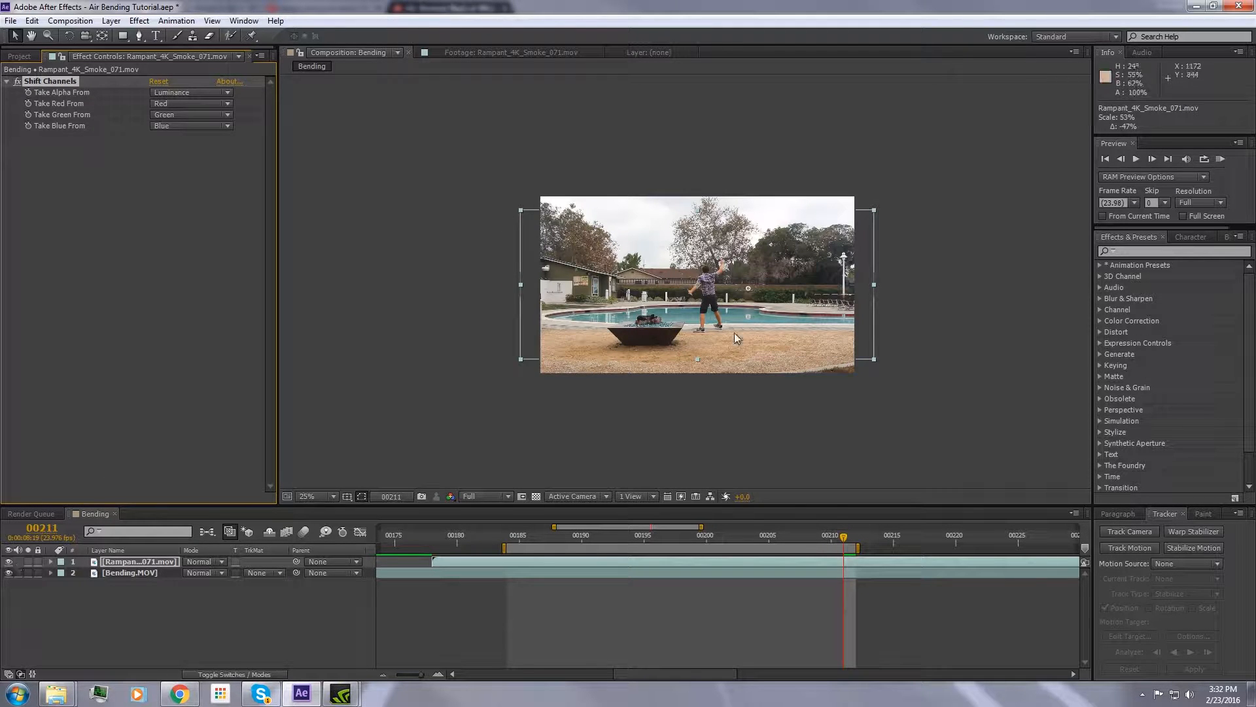
Hide the Bending.MOV layer to isolate the smoke at 50% magnification.
key(.)
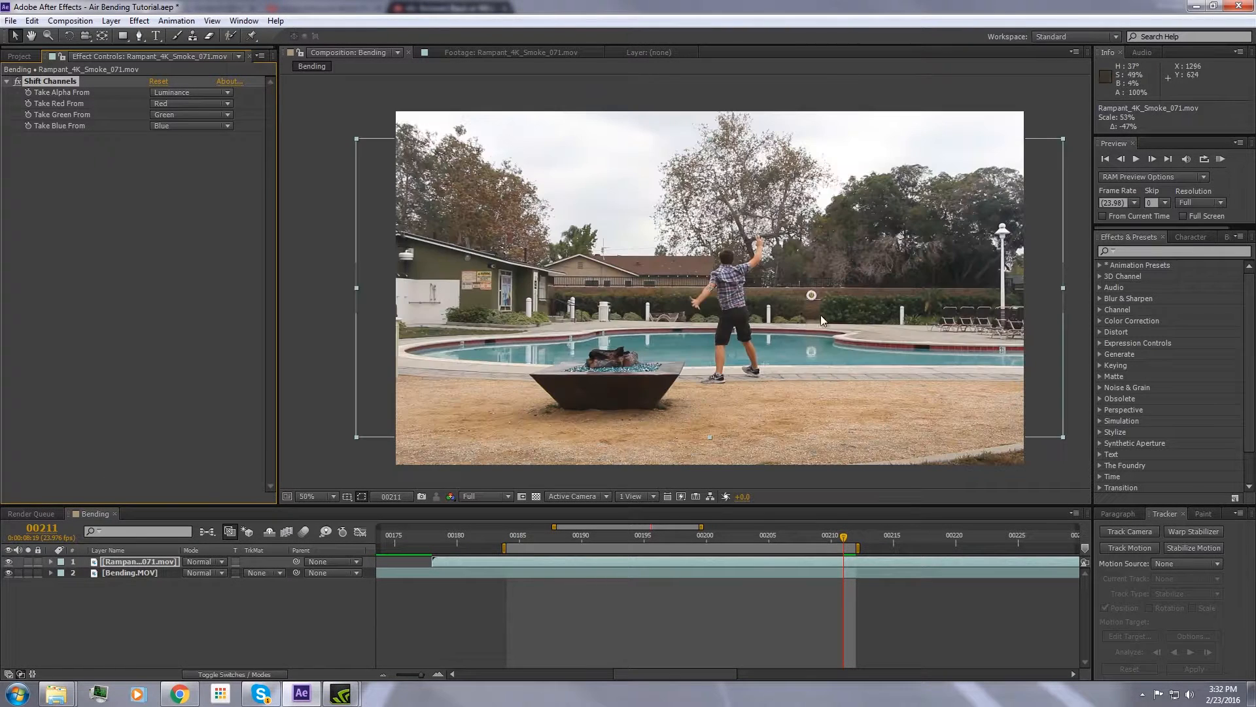
click(9, 574)
click(9, 573)
click(9, 573)
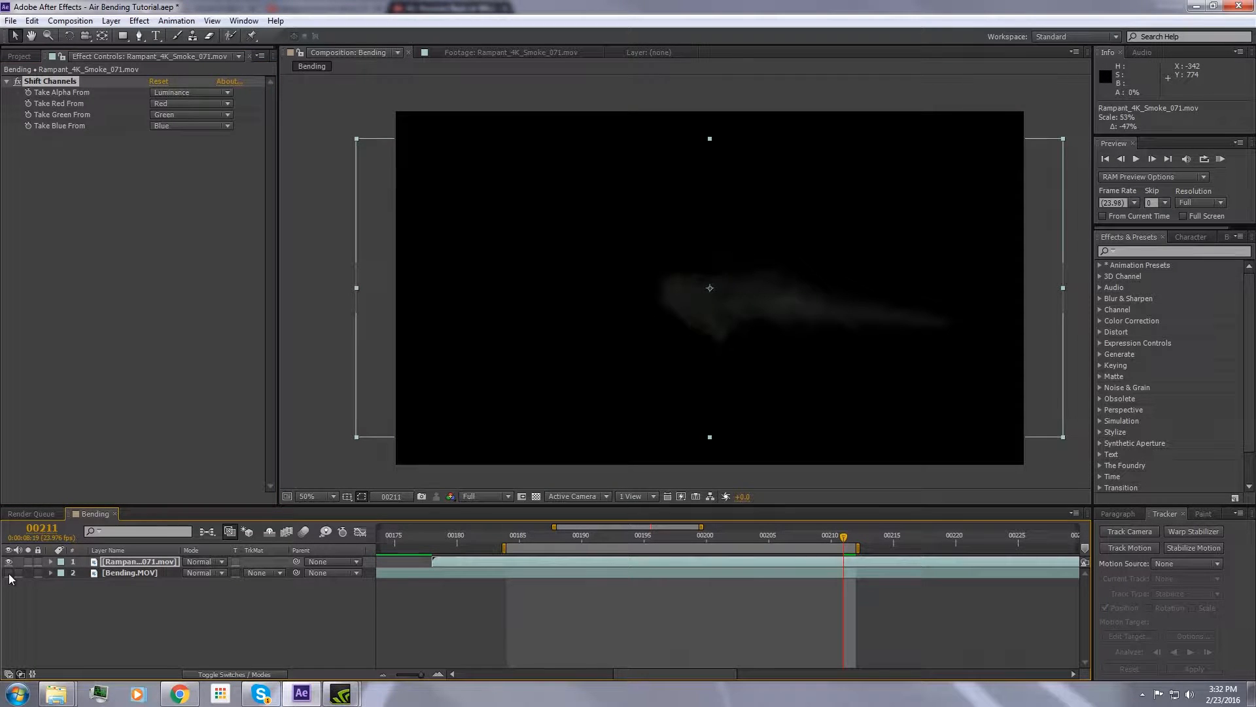
Apply the Curves effect to the smoke layer and bend its Alpha curve upward to strengthen the smoke.
click(138, 21)
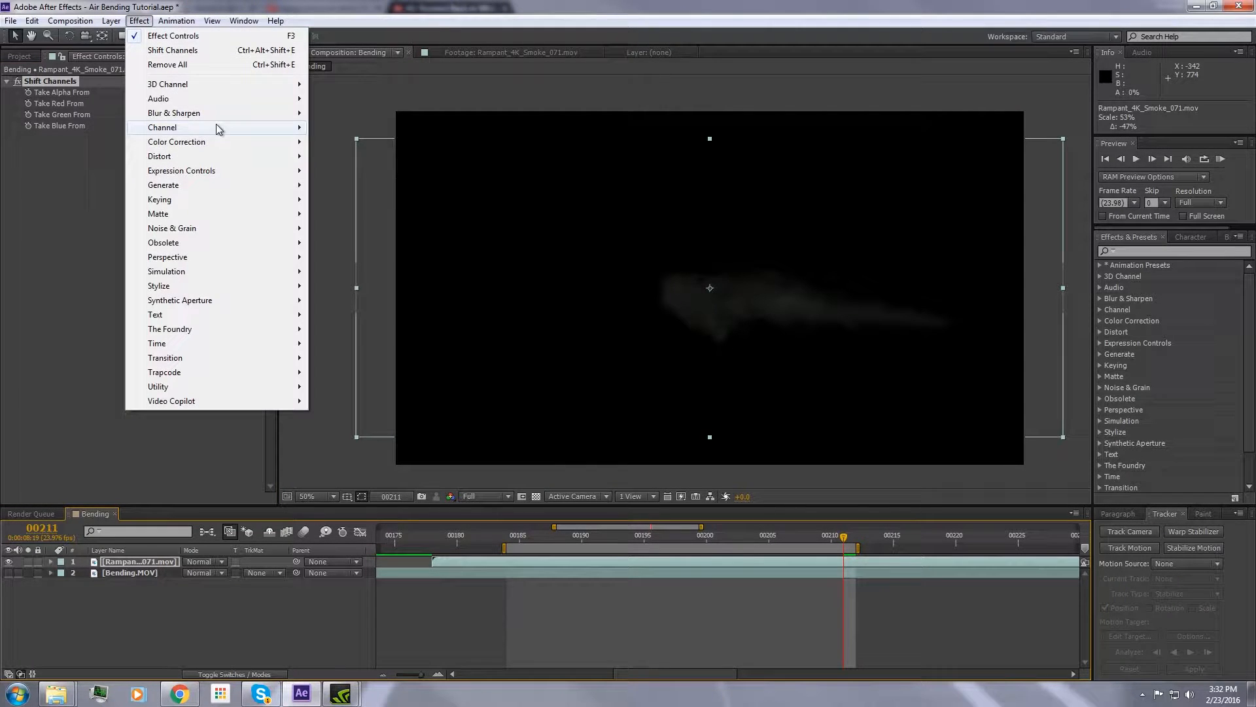
mouse_move(244, 145)
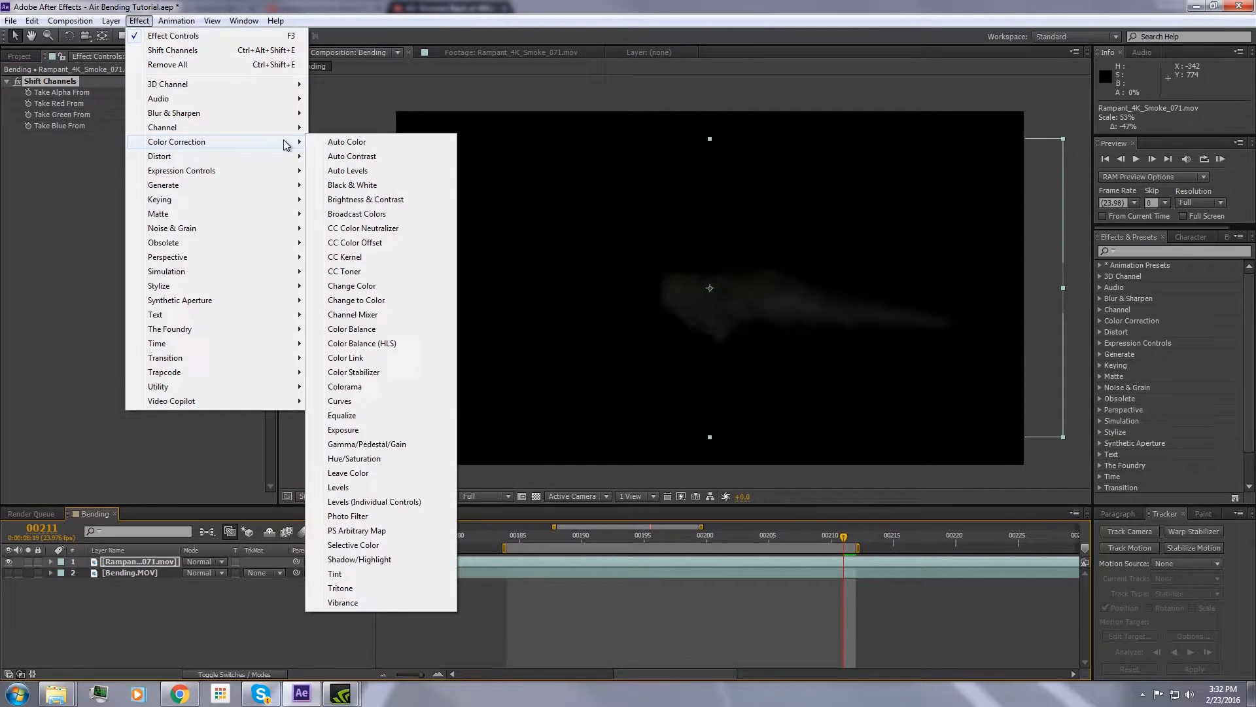
click(340, 400)
click(199, 148)
click(182, 220)
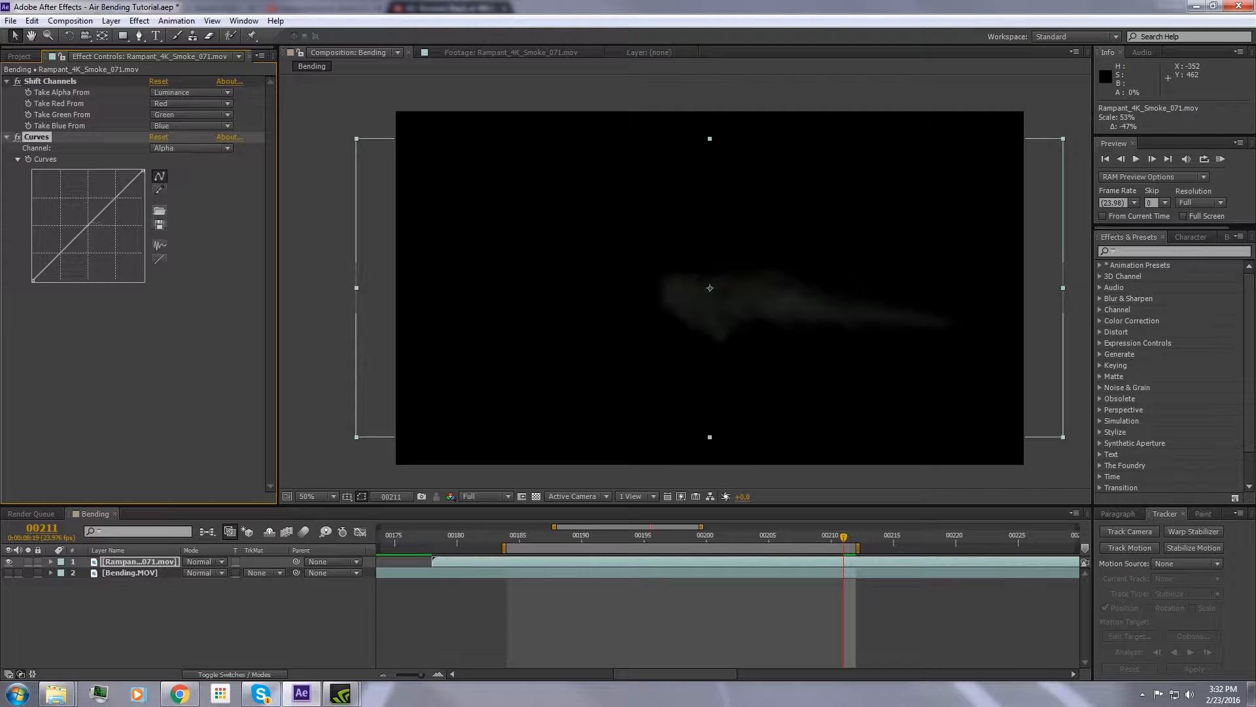
drag(91, 225, 76, 205)
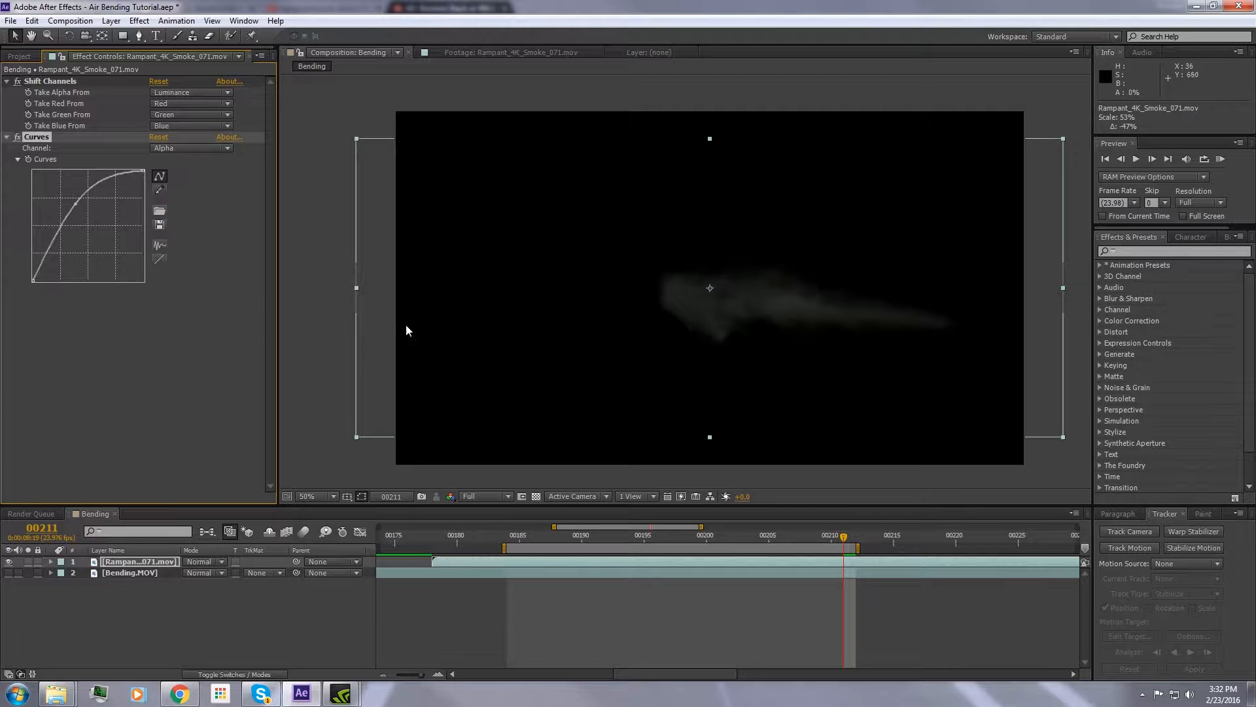
Move the smoke layer to position 576, 592 and relocate its anchor point to the narrow tip of the smoke trail.
click(9, 573)
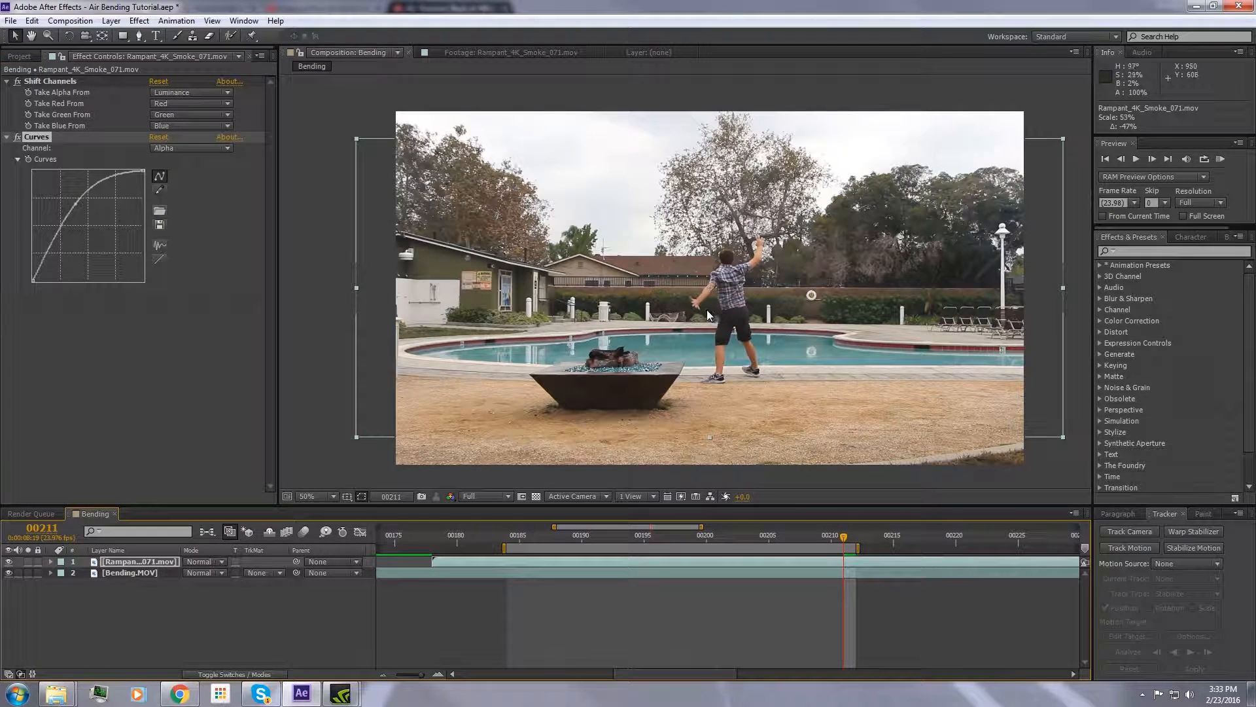
drag(759, 335, 634, 356)
click(9, 573)
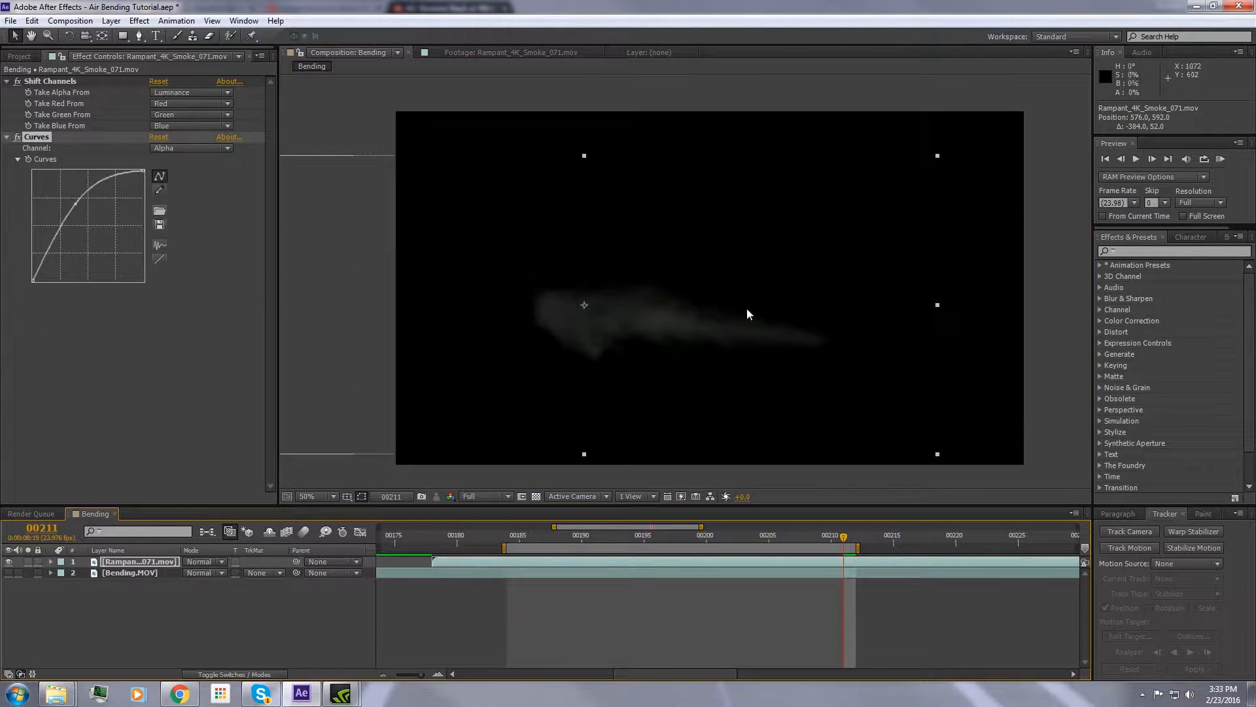
key(y)
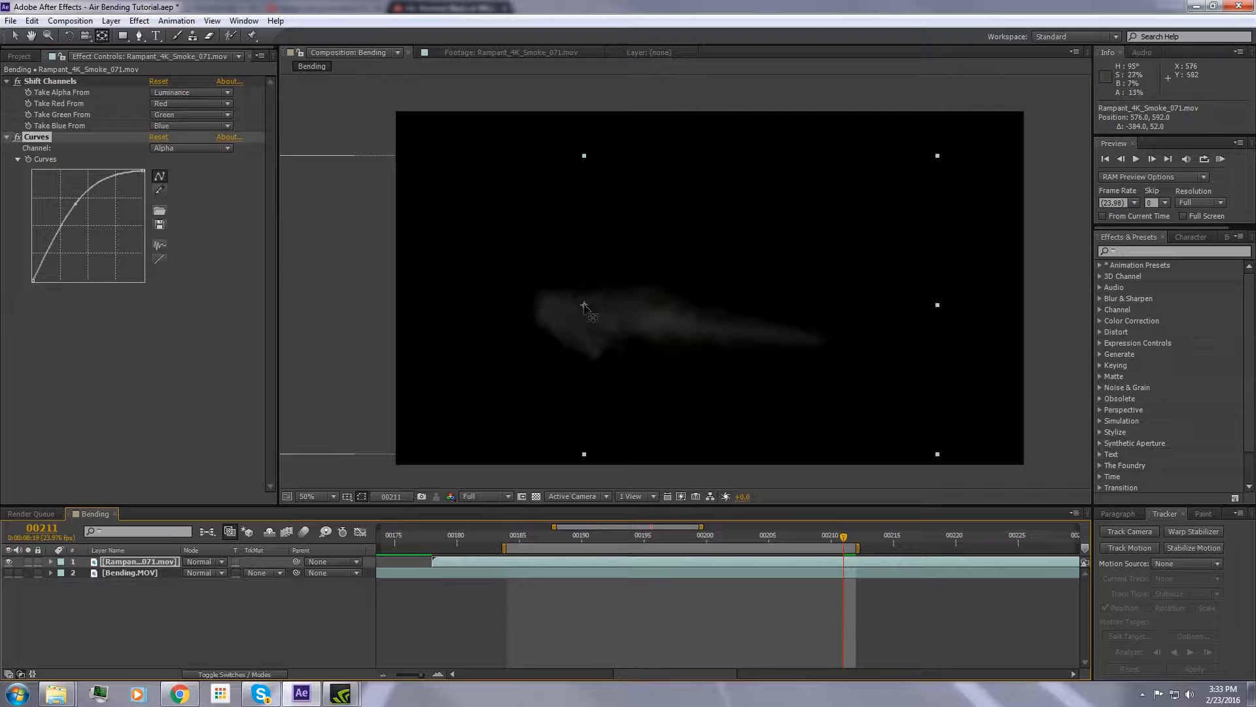
drag(585, 305, 848, 341)
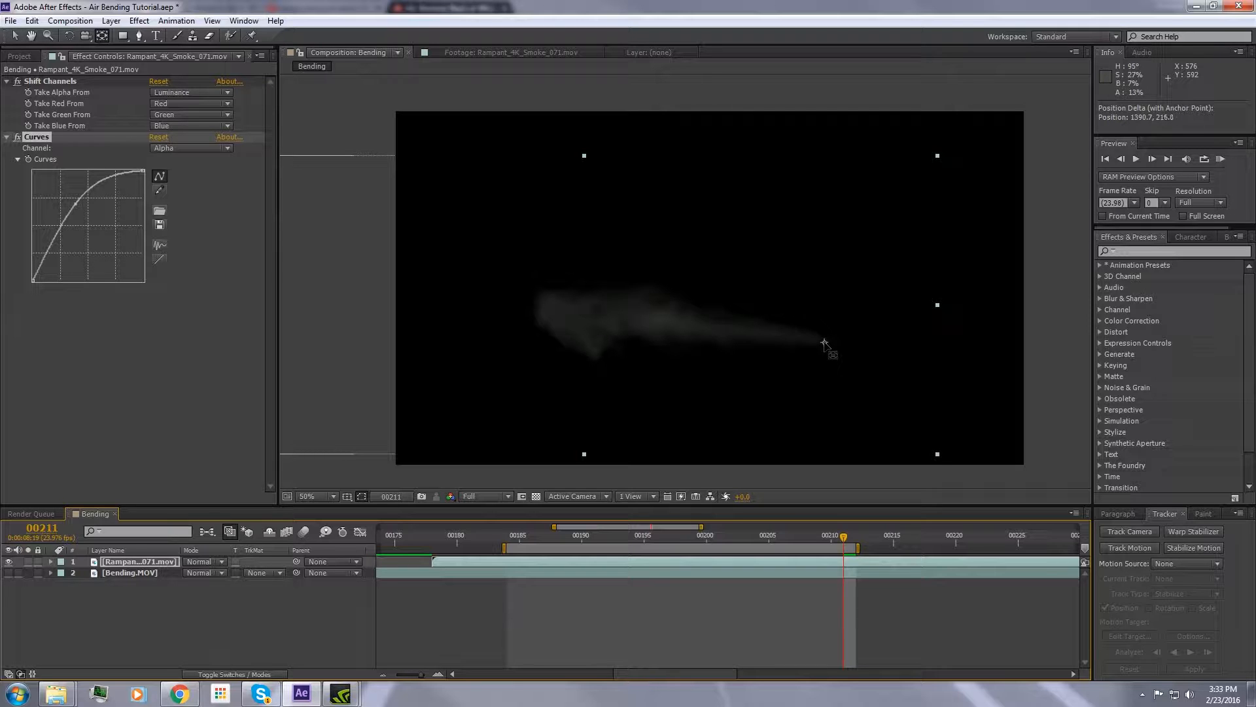
key(v)
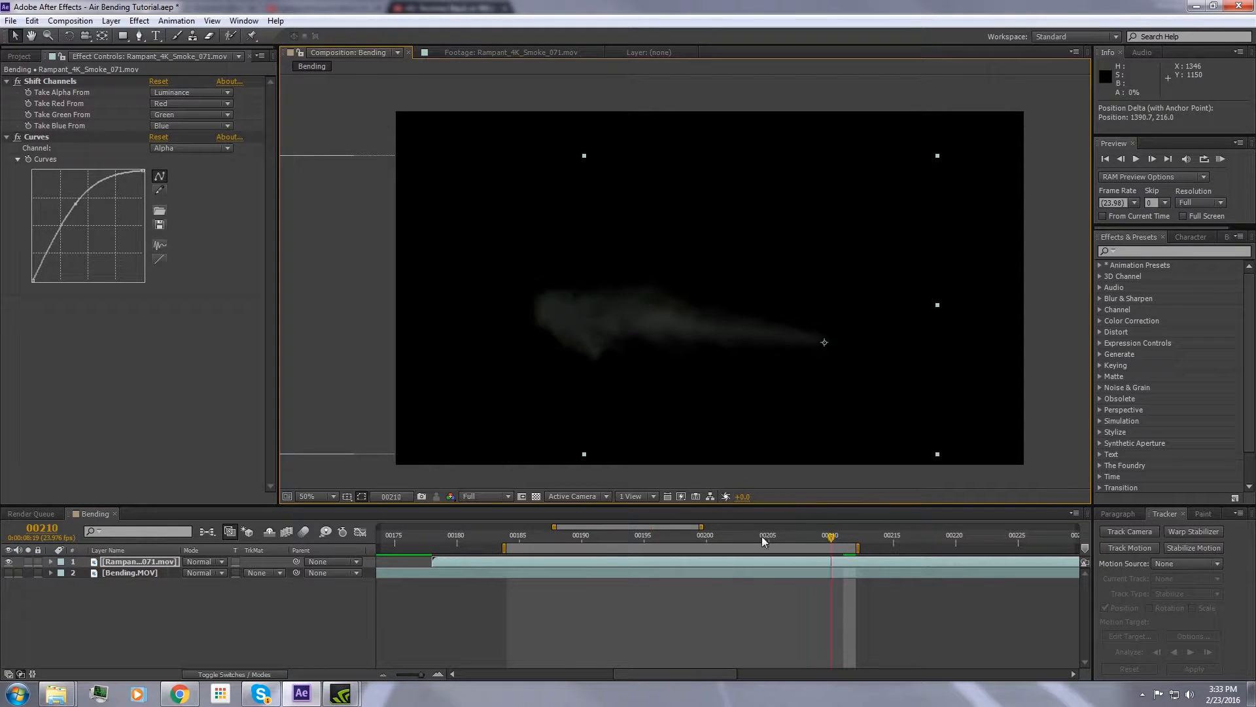
Mark frame 188 of the visible Bending.MOV clip, and shift and trim the smoke layer so that it starts there.
drag(764, 541, 547, 541)
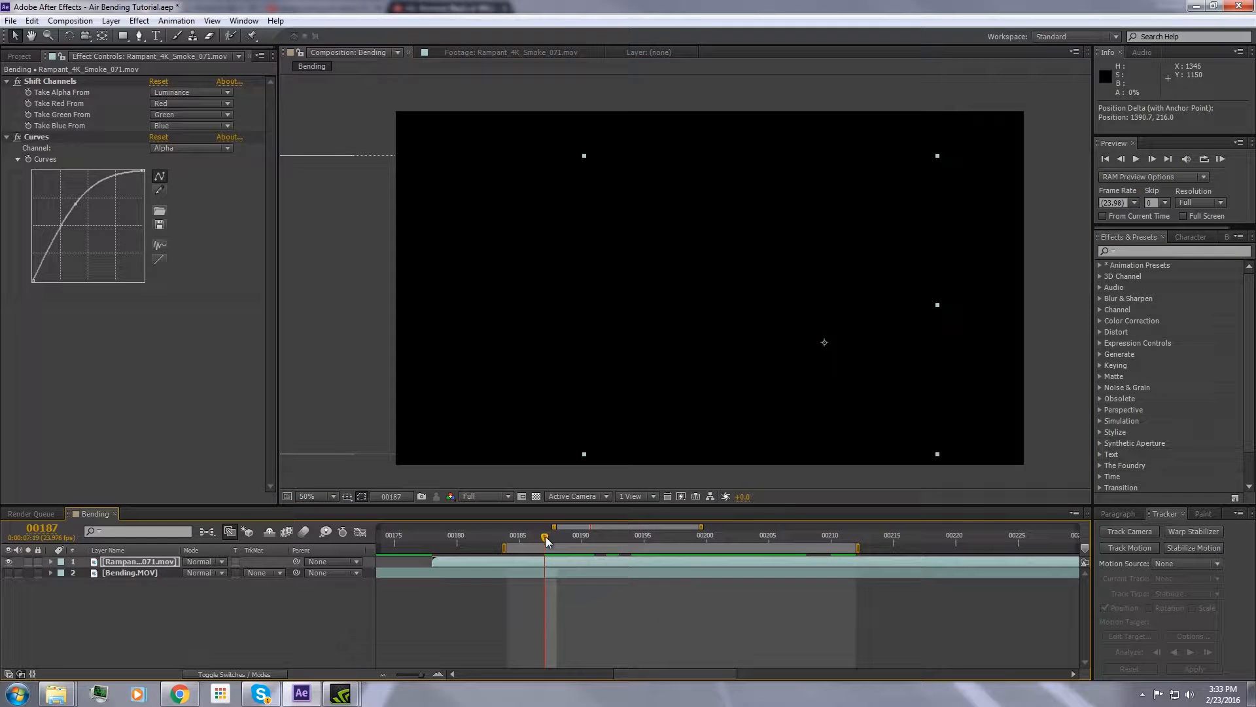
click(8, 573)
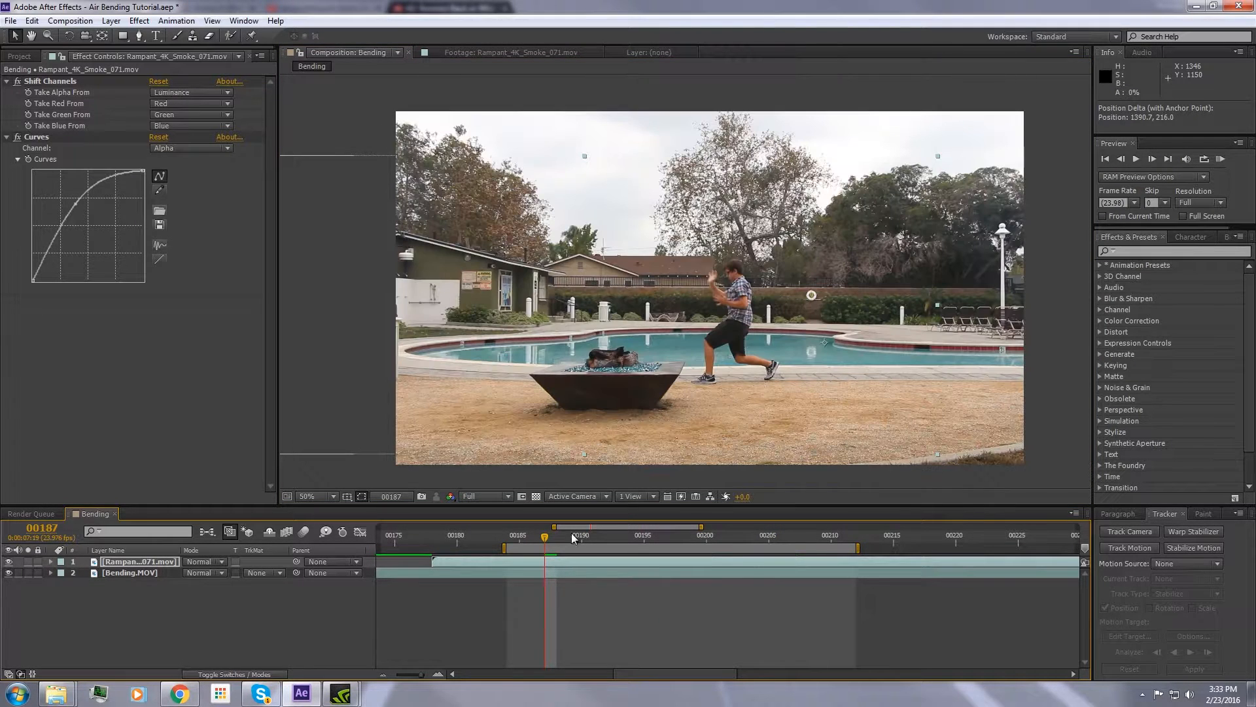
drag(533, 540, 560, 543)
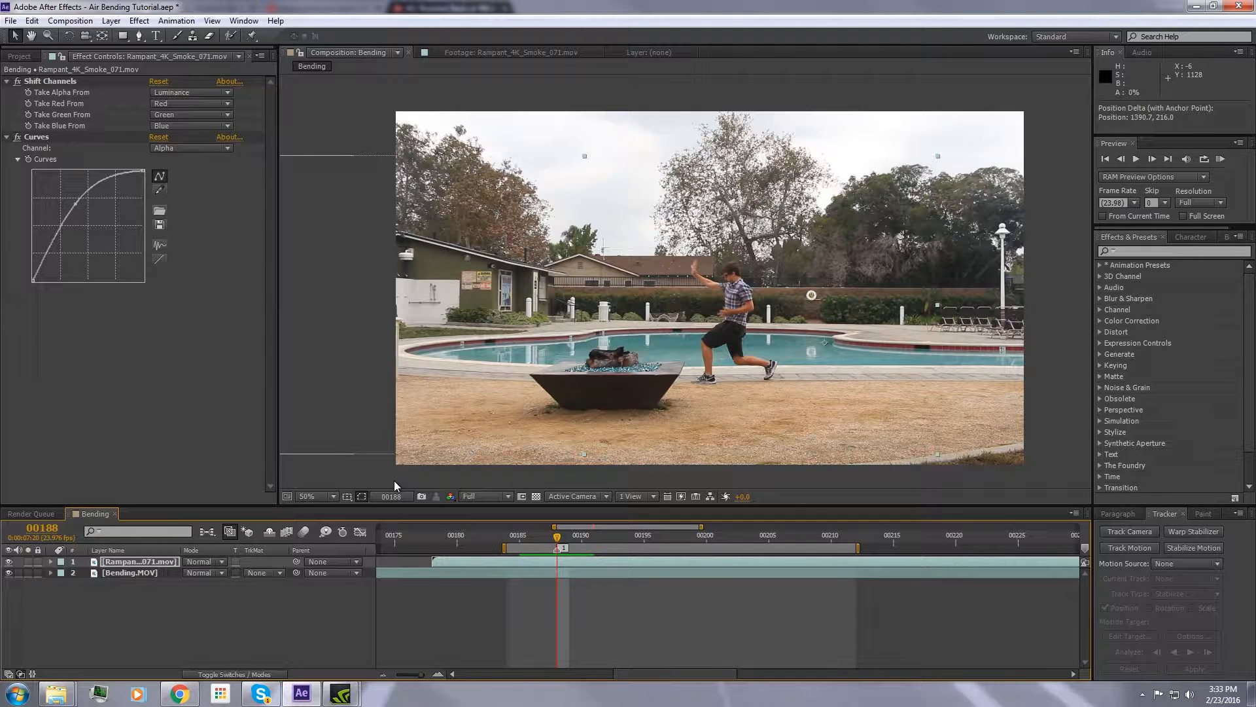
click(8, 573)
drag(688, 567, 617, 565)
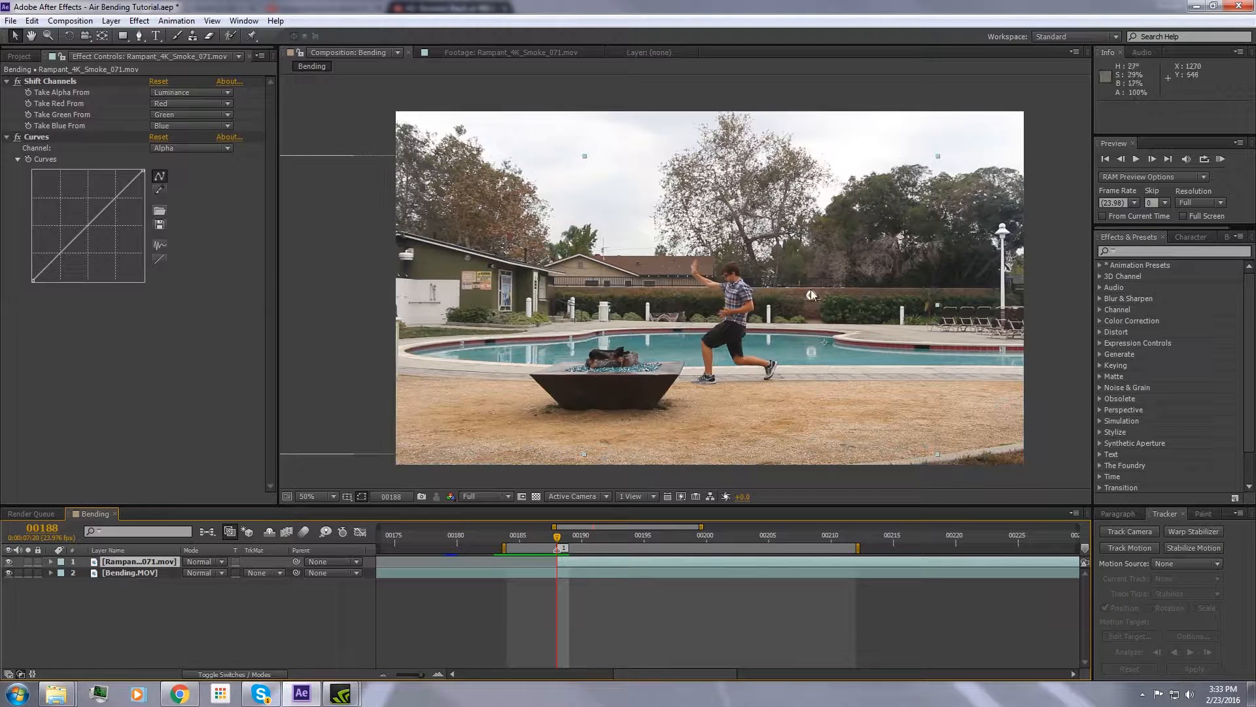
Move the smoke layer to position 902, 480 and check it against the performer up to frame 203.
drag(636, 270, 544, 209)
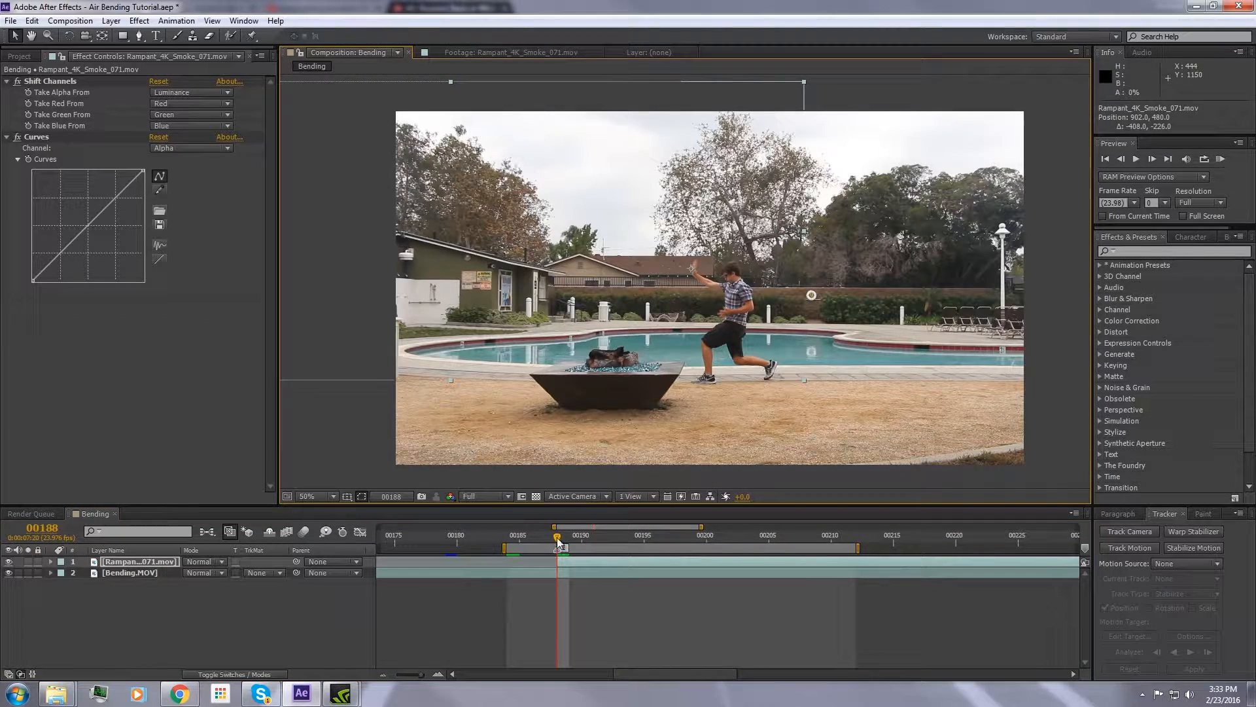
drag(558, 539, 744, 535)
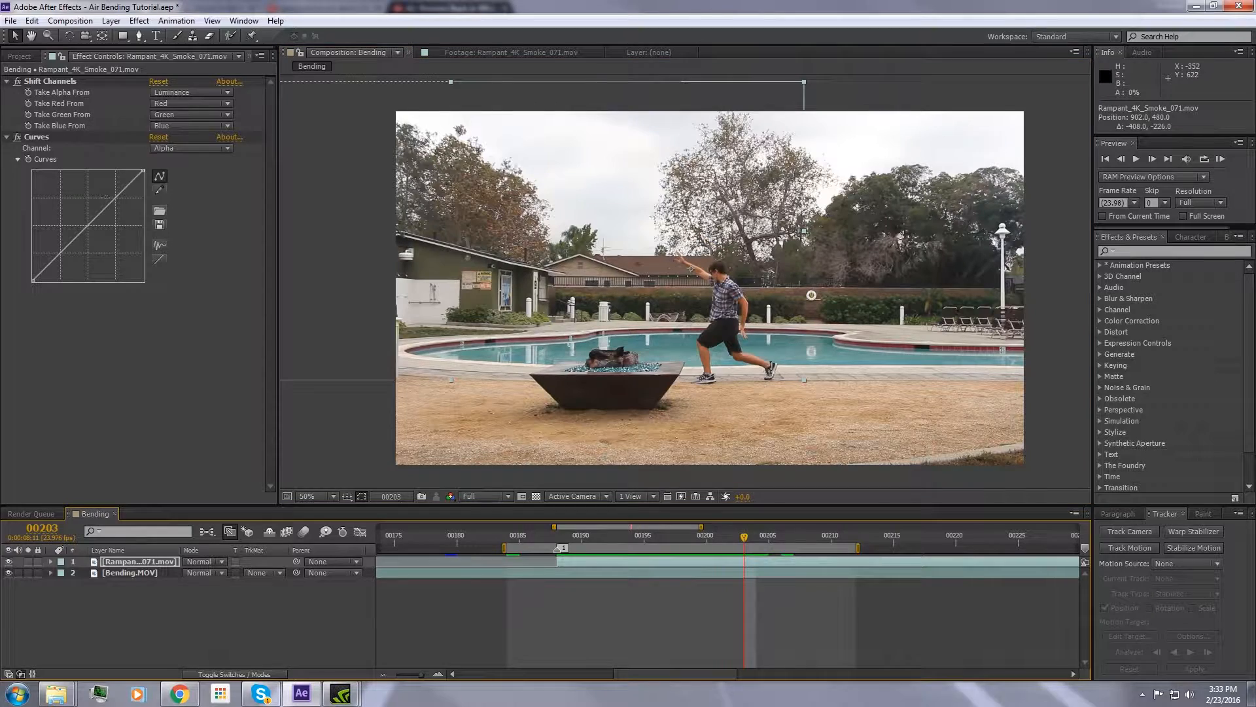
Raise the Alpha curve of the smoke layer's Curves effect further to make the smoke denser.
click(182, 149)
click(178, 220)
click(182, 148)
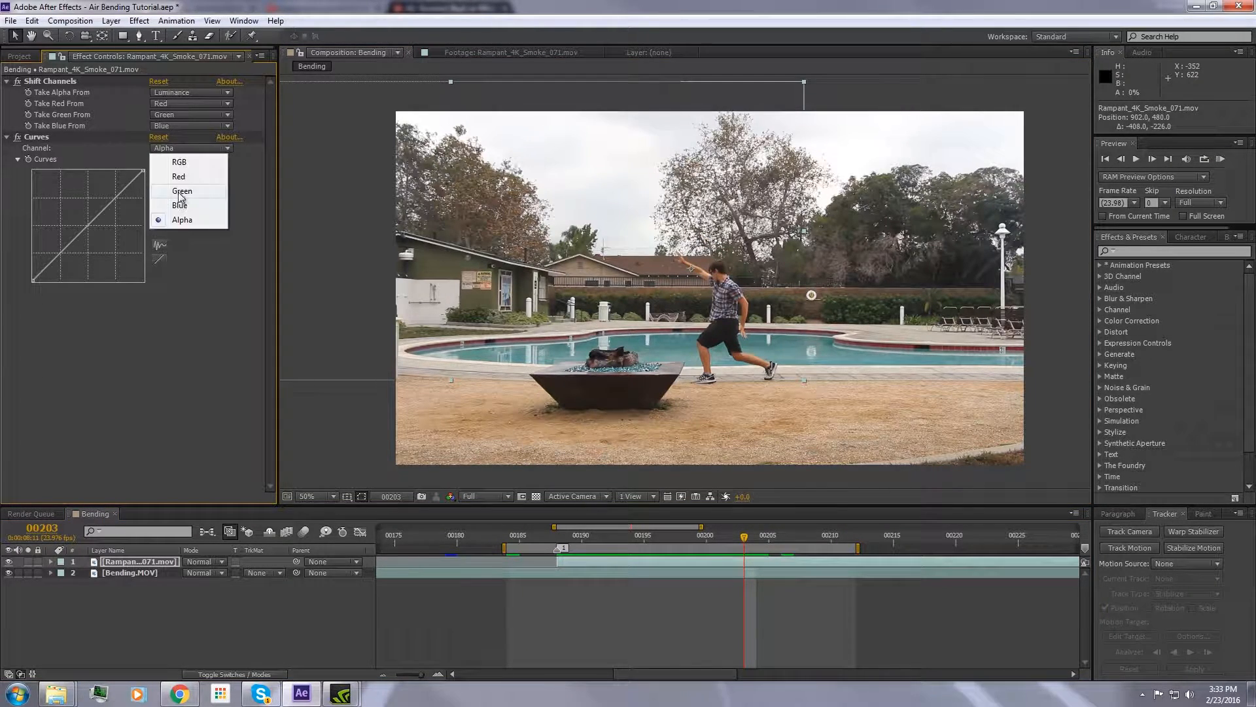
click(179, 205)
click(183, 148)
click(196, 220)
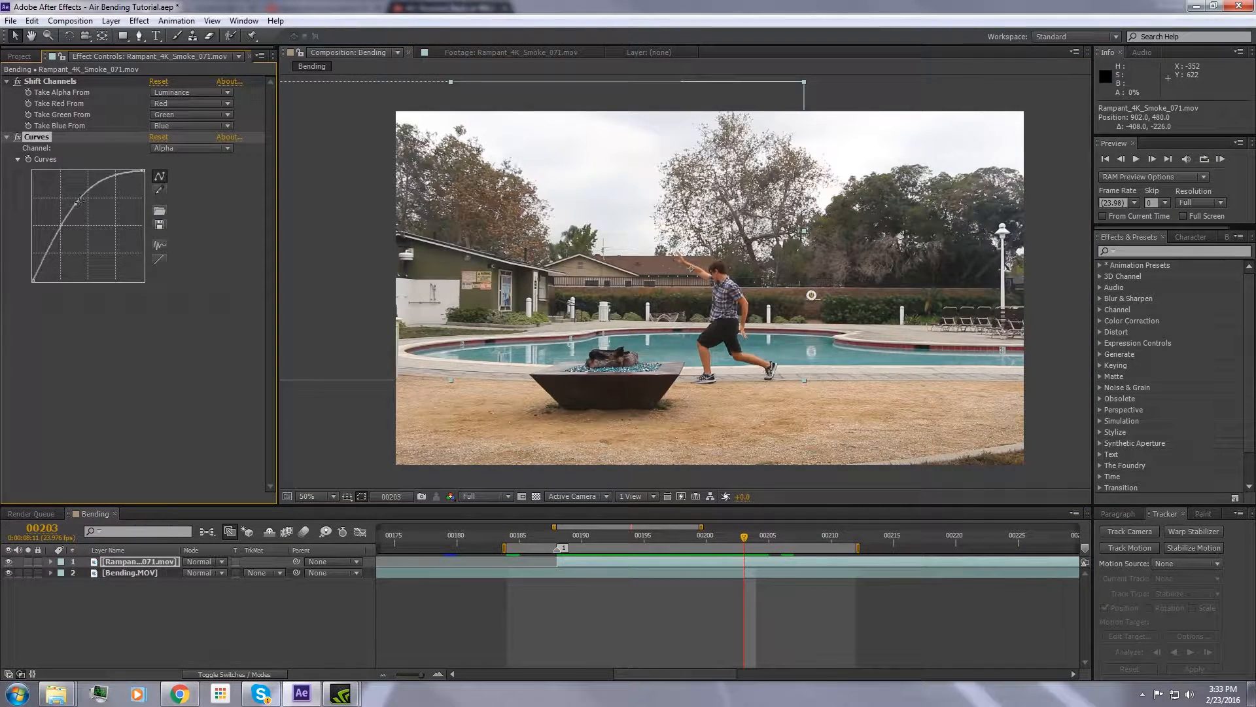
drag(76, 204, 68, 201)
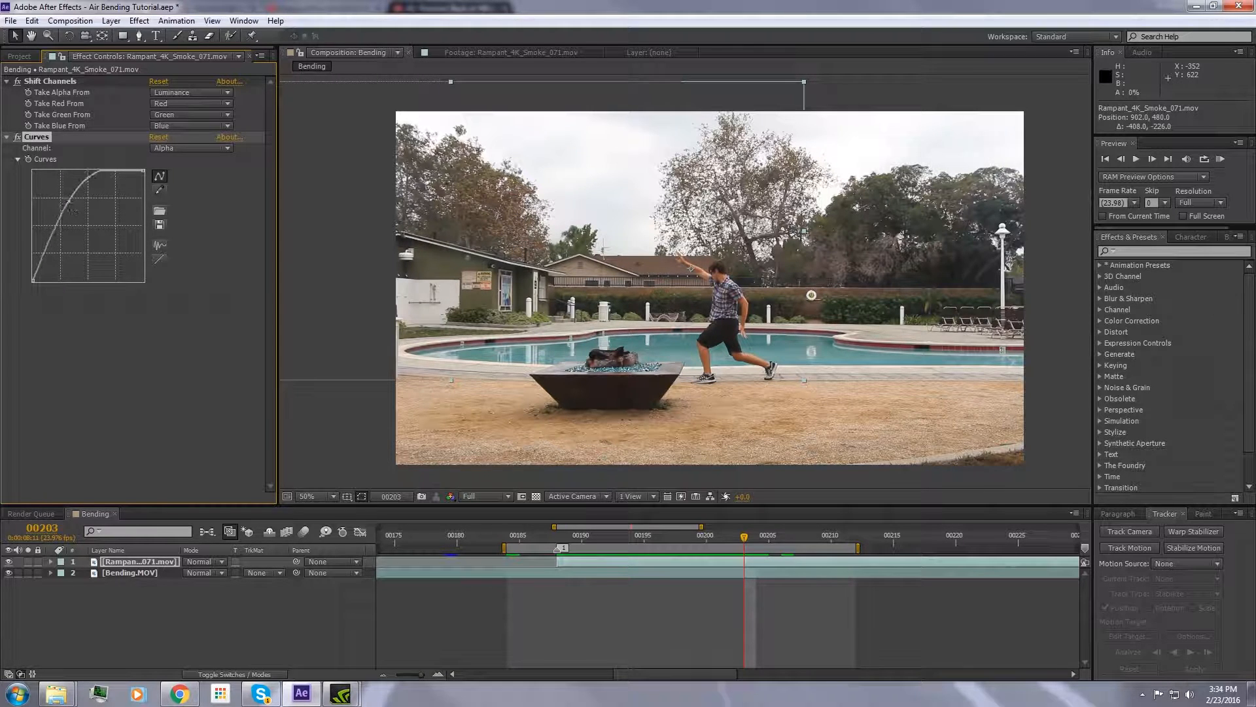
Bend the RGB curve of the smoke layer strongly upward to brighten the smoke, and check it around frame 203.
click(173, 148)
click(171, 161)
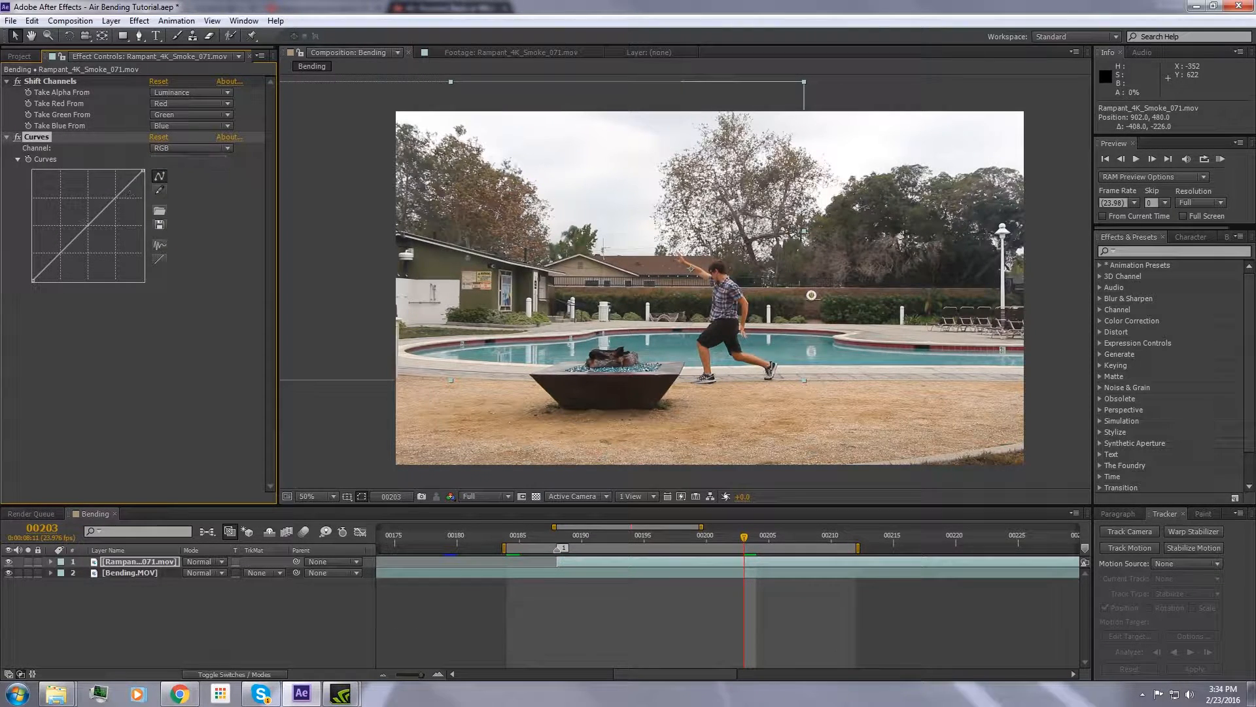
drag(88, 226, 66, 202)
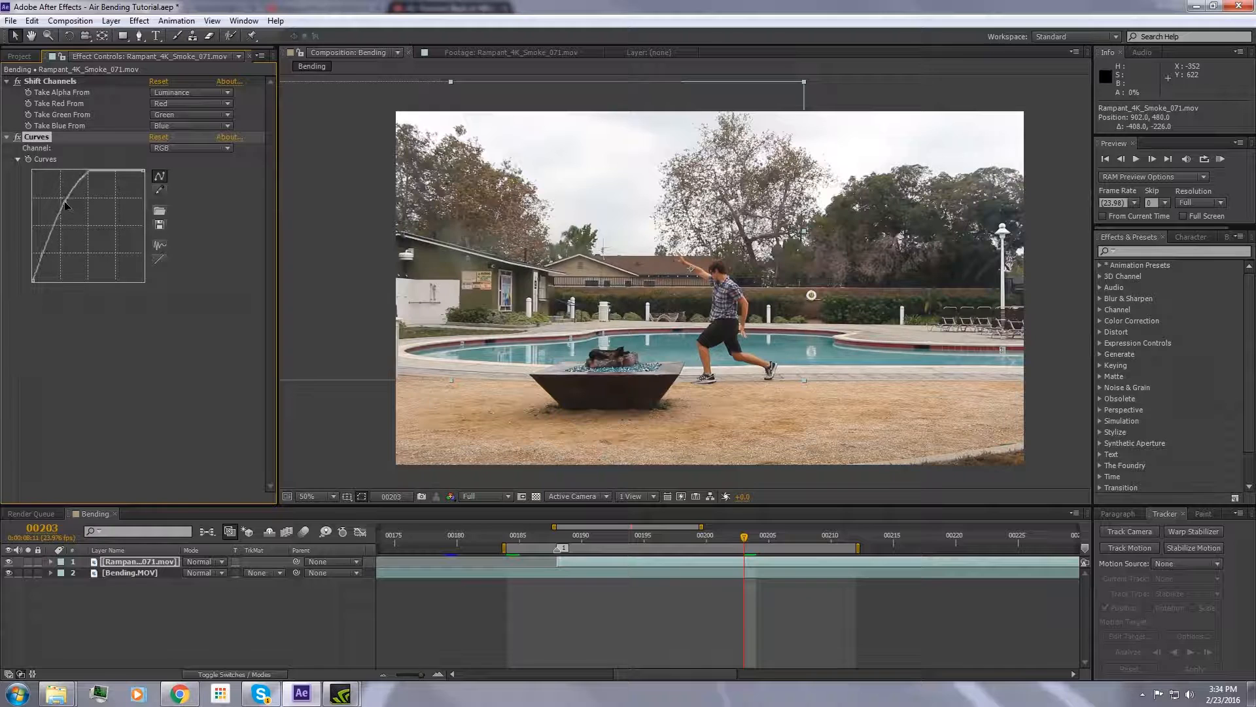
click(705, 537)
drag(705, 537, 742, 531)
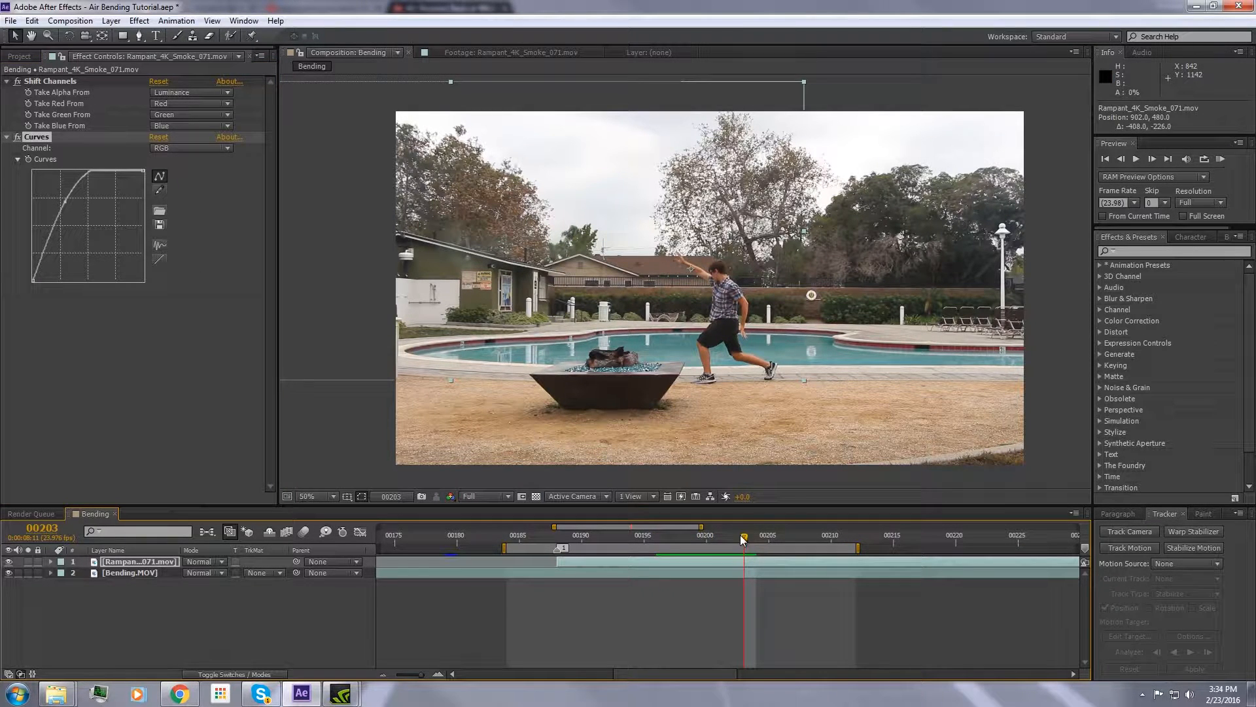
Apply a Time Stretch with a stretch factor of 40 to the smoke layer and preview the faster smoke.
drag(744, 535, 632, 545)
right_click(571, 563)
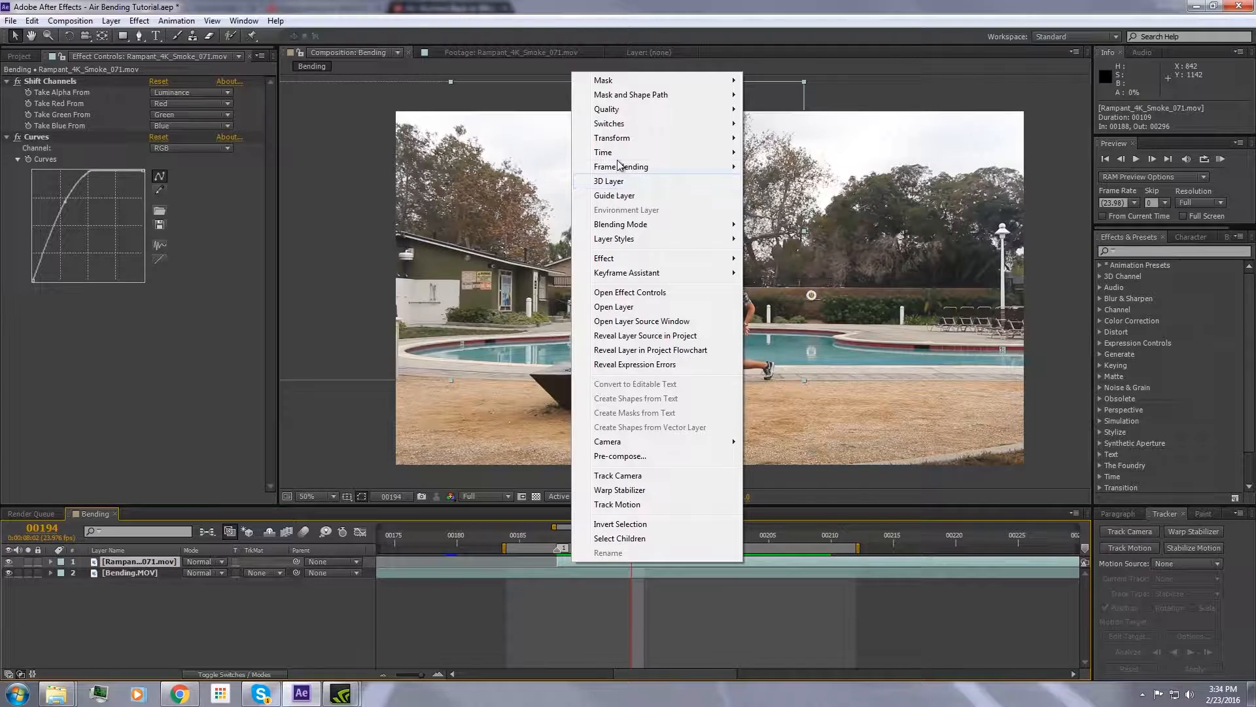
mouse_move(621, 154)
click(797, 184)
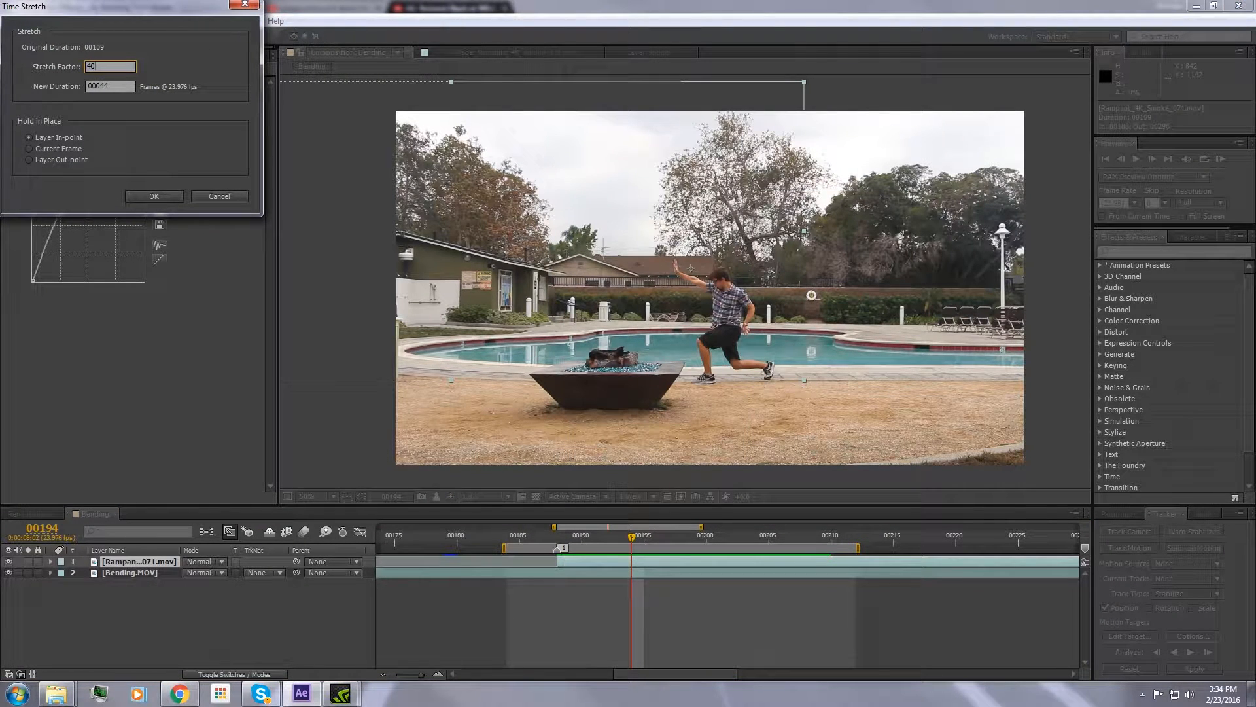
key(Return)
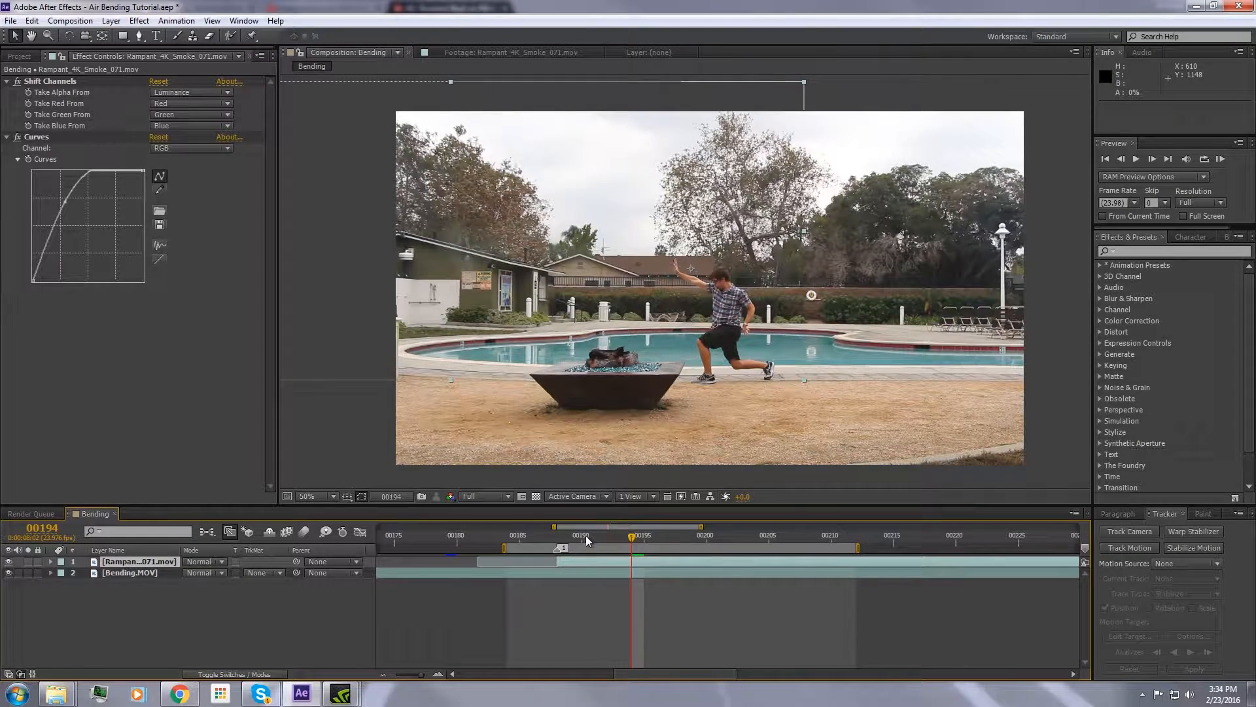
drag(586, 535, 757, 535)
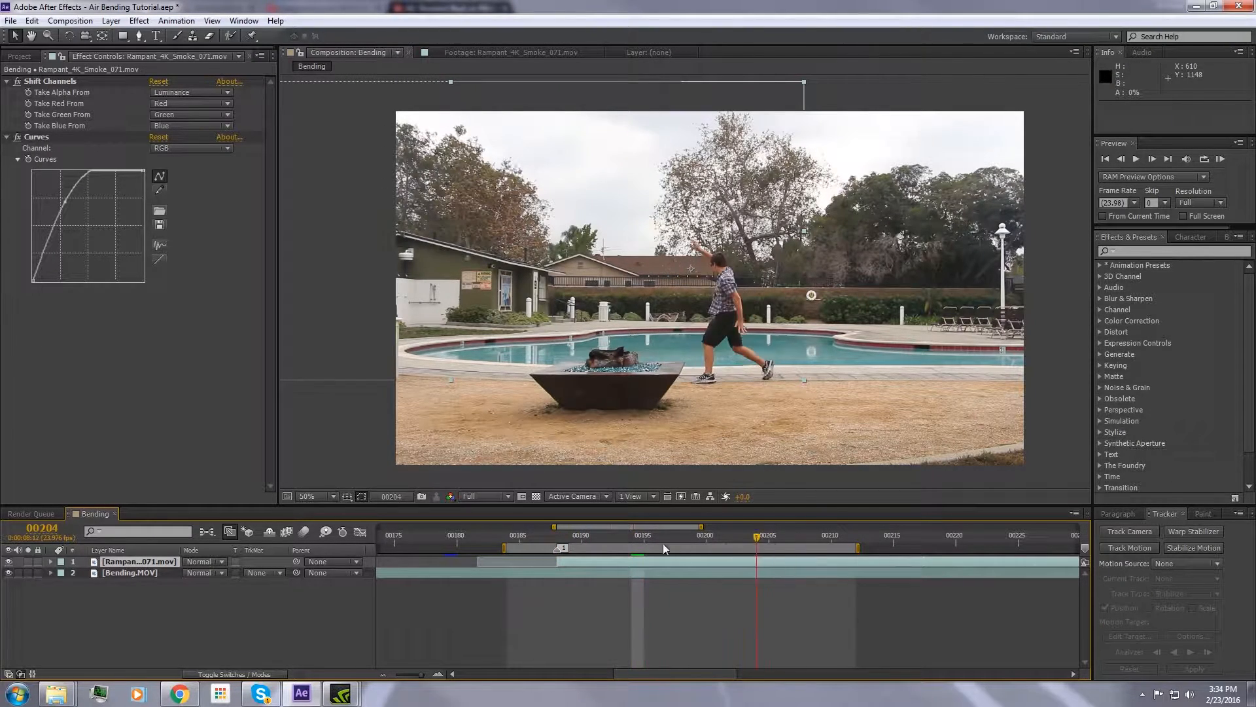
drag(663, 548, 632, 545)
Examine the smoke's edges up close at frame 194 with the Bending.MOV layer hidden, and restore that layer's visibility.
scroll(475, 268, up, 1)
drag(470, 262, 513, 281)
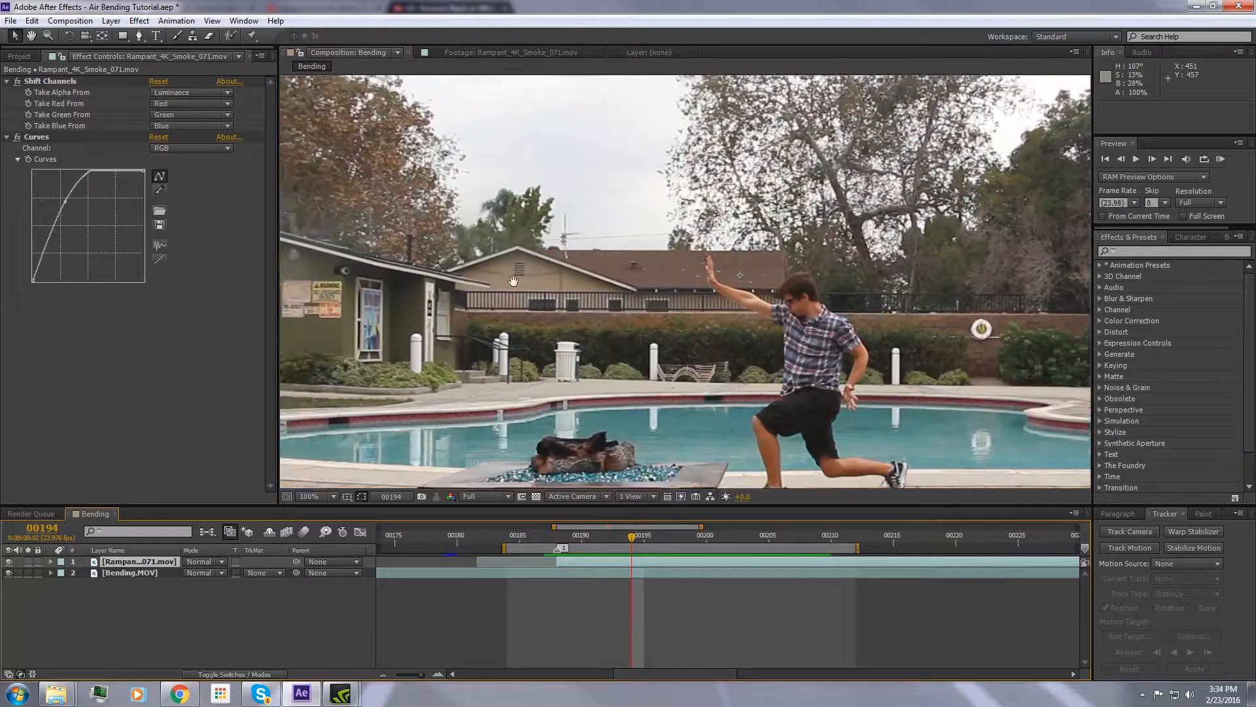
scroll(513, 282, up, 2)
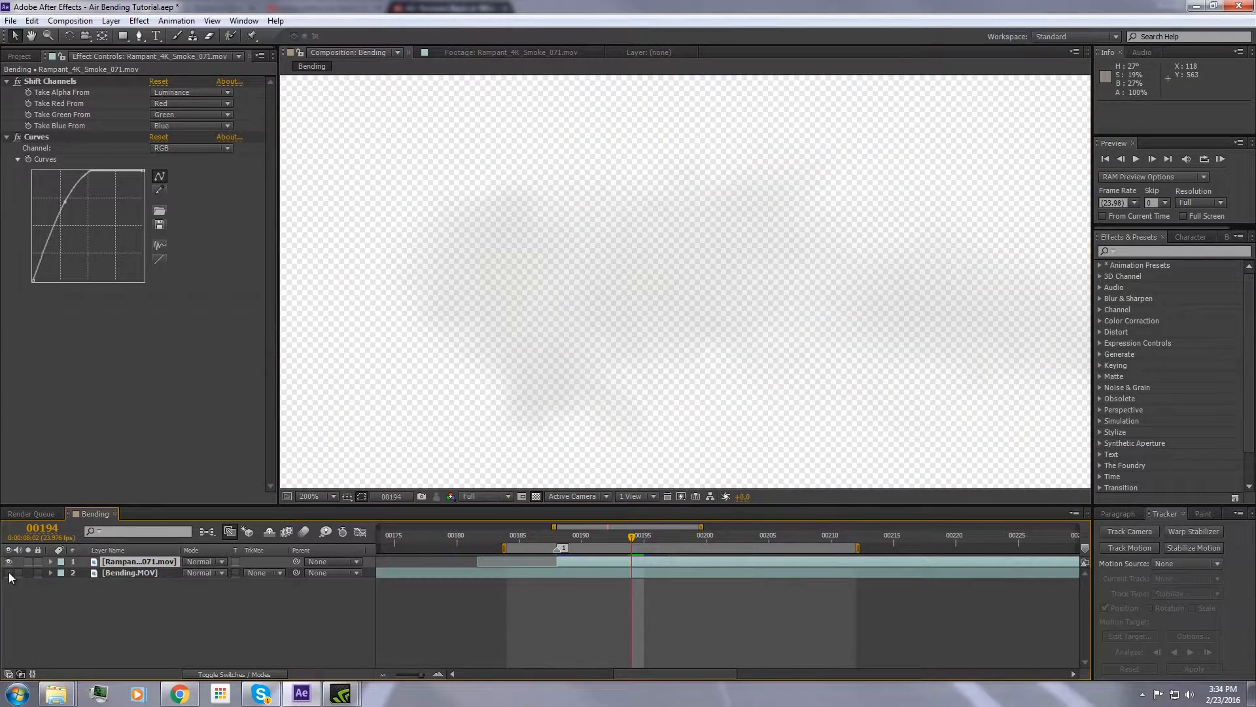
click(8, 574)
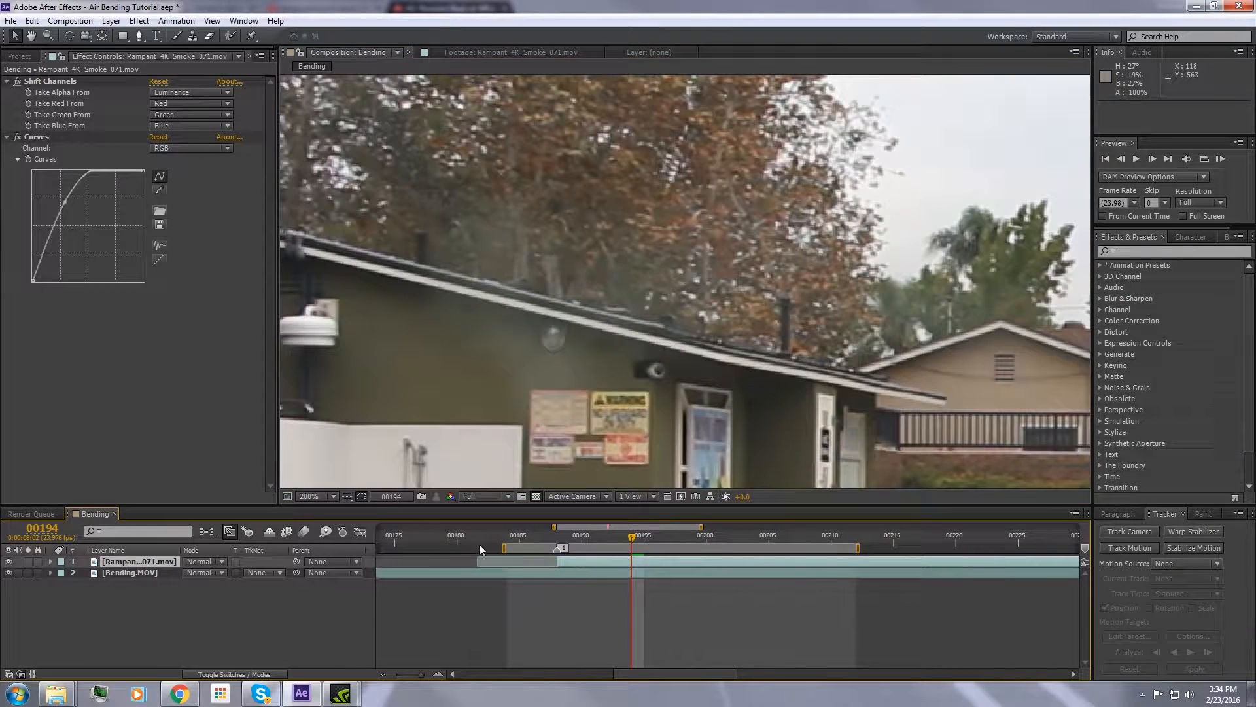
Apply Remove Color Matting to the smoke layer, place it before Curves in the effect order, and compare it on and off.
click(139, 20)
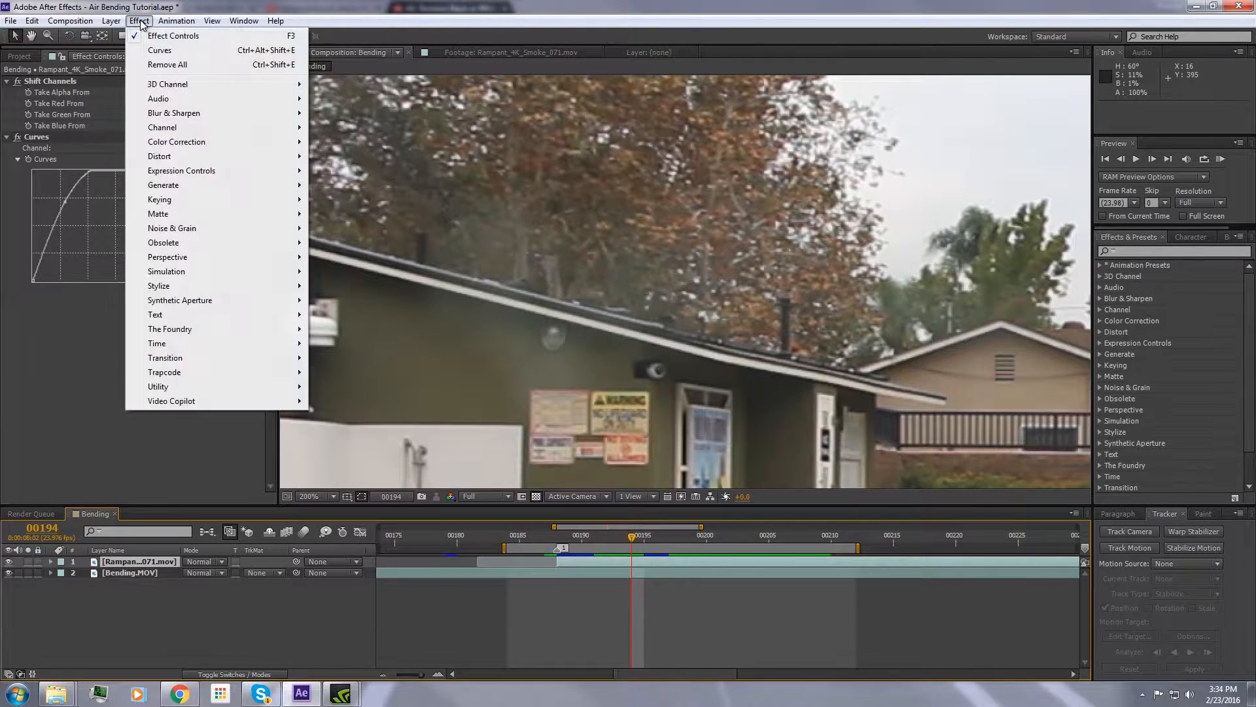
mouse_move(238, 128)
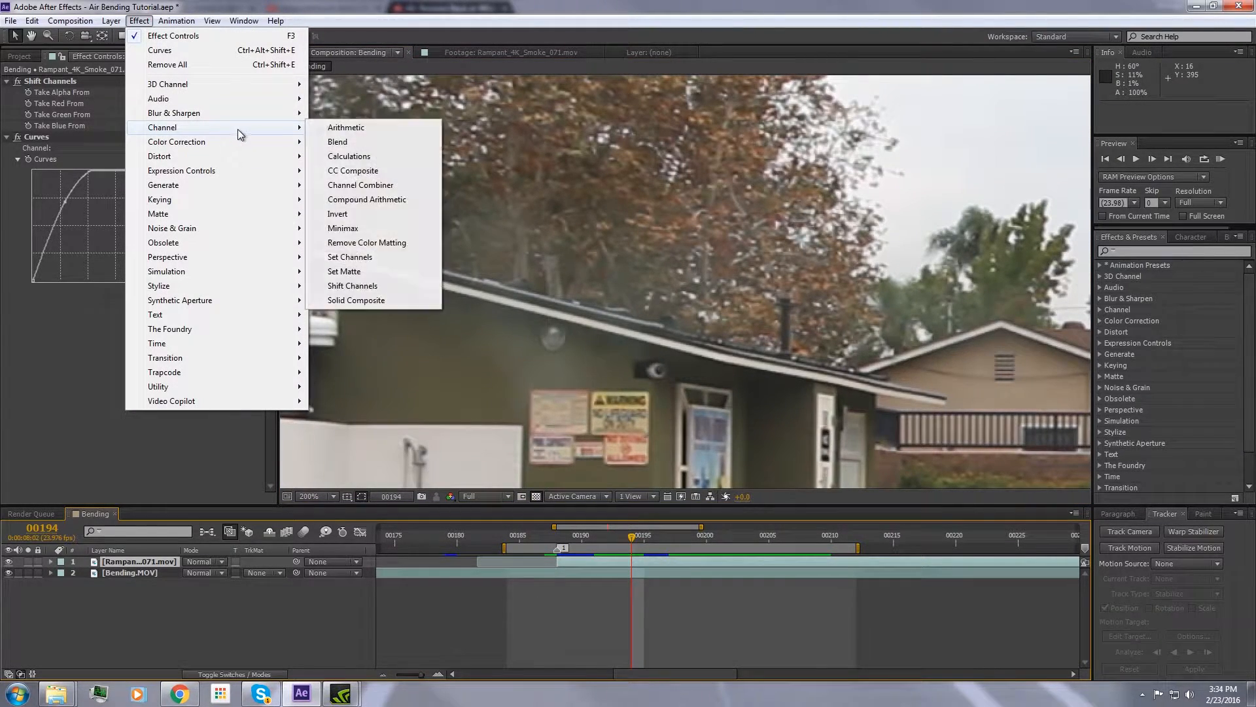
click(368, 242)
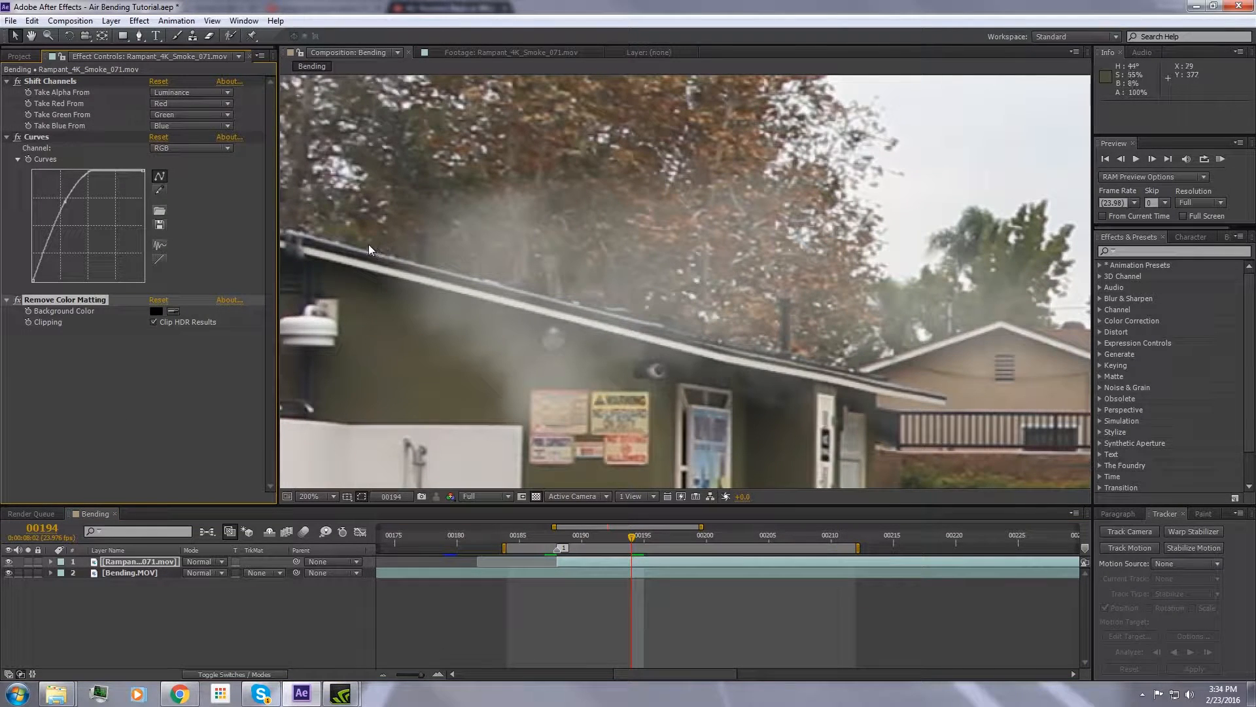
key(comma)
drag(34, 137, 41, 342)
click(17, 136)
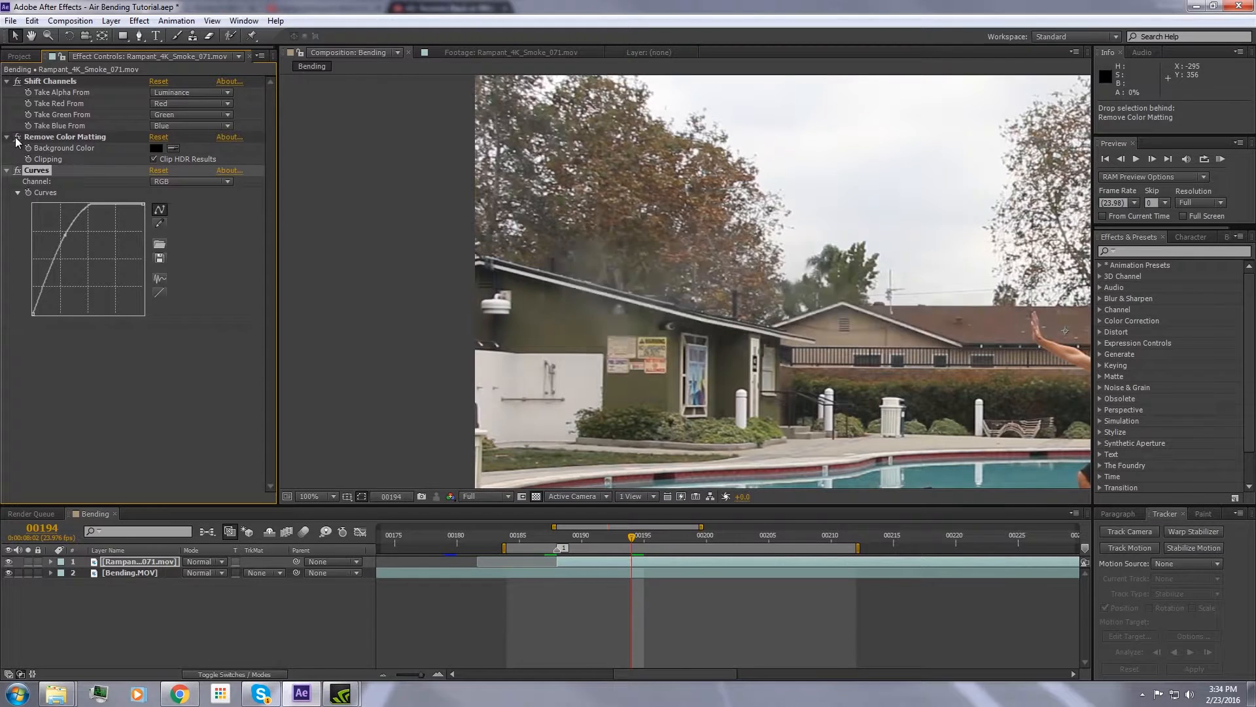
click(17, 137)
click(17, 136)
click(17, 137)
Raise the Alpha curve of the smoke layer's Curves effect slightly and compare the smoke with and without Remove Color Matting.
click(190, 182)
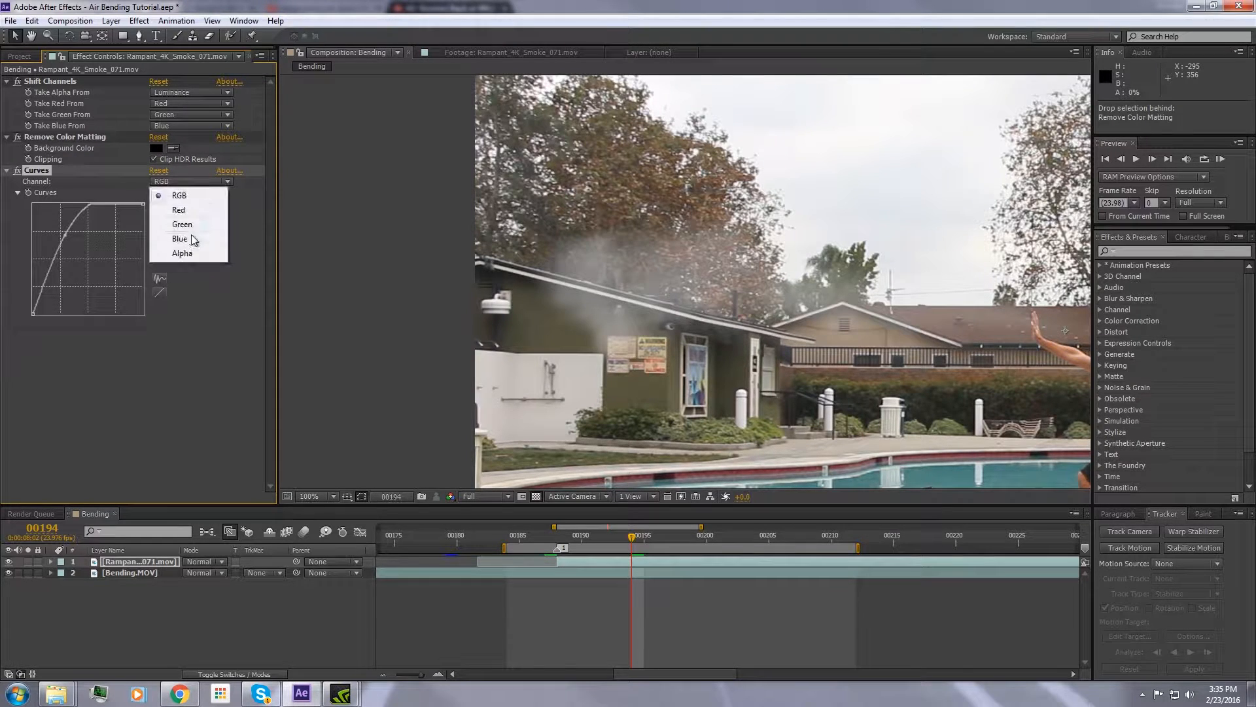
click(190, 255)
drag(84, 263, 92, 245)
click(18, 139)
click(17, 139)
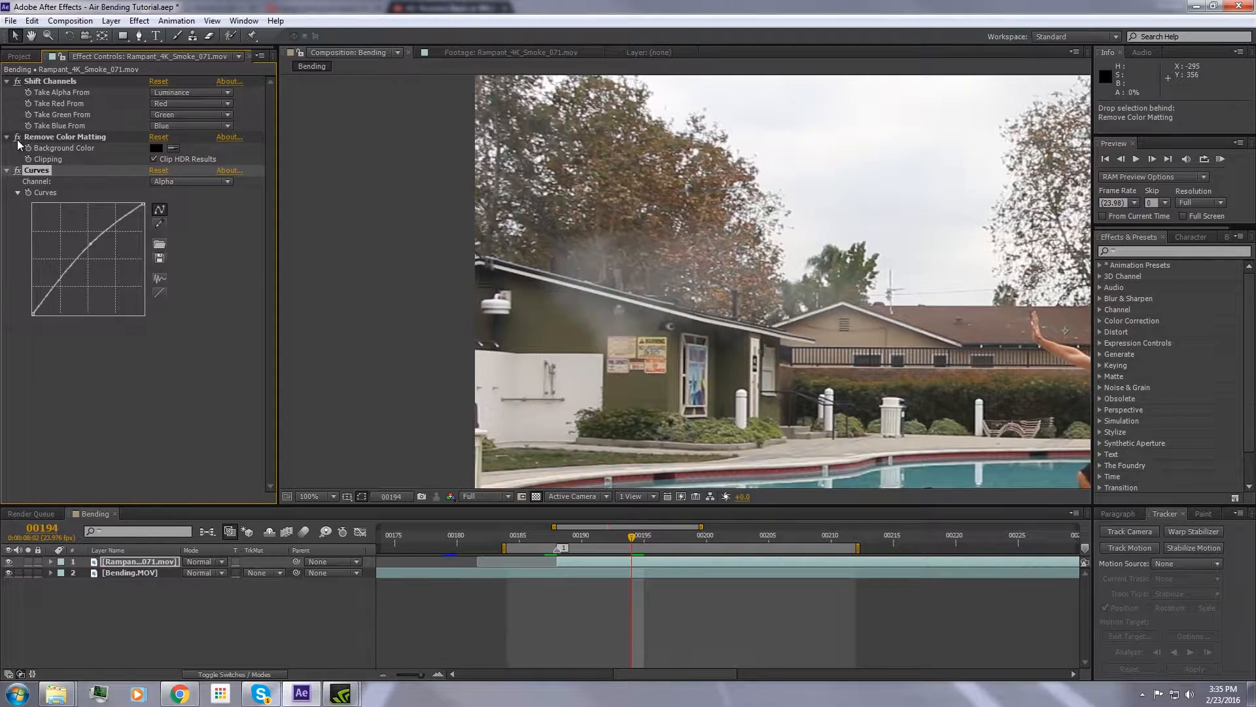
Examine how the smoke blends over the building, the trees and the performer at different magnifications.
scroll(743, 286, down, 1)
scroll(591, 296, up, 1)
drag(759, 308, 904, 276)
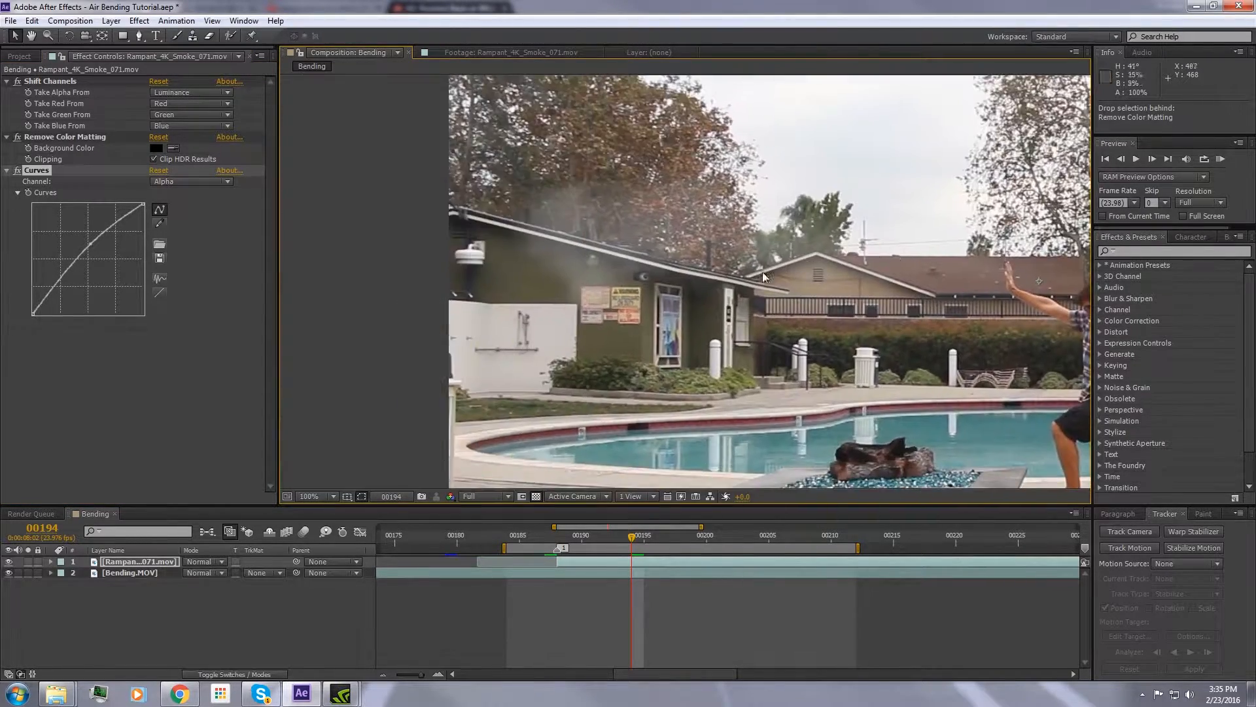
scroll(693, 292, up, 1)
drag(693, 291, 556, 348)
scroll(718, 343, down, 1)
drag(764, 352, 739, 315)
scroll(638, 291, down, 1)
Rotate the smoke layer 2.6° while viewing frame 197.
drag(632, 539, 672, 526)
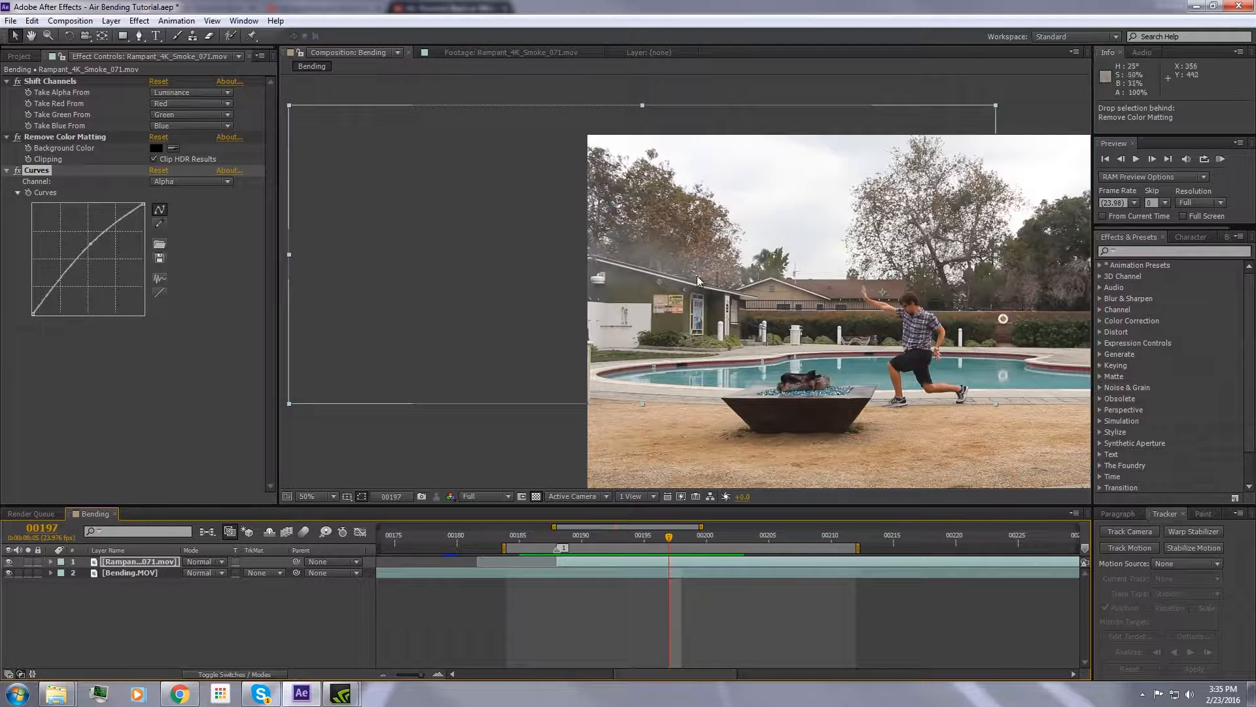
key(w)
drag(503, 254, 475, 229)
key(v)
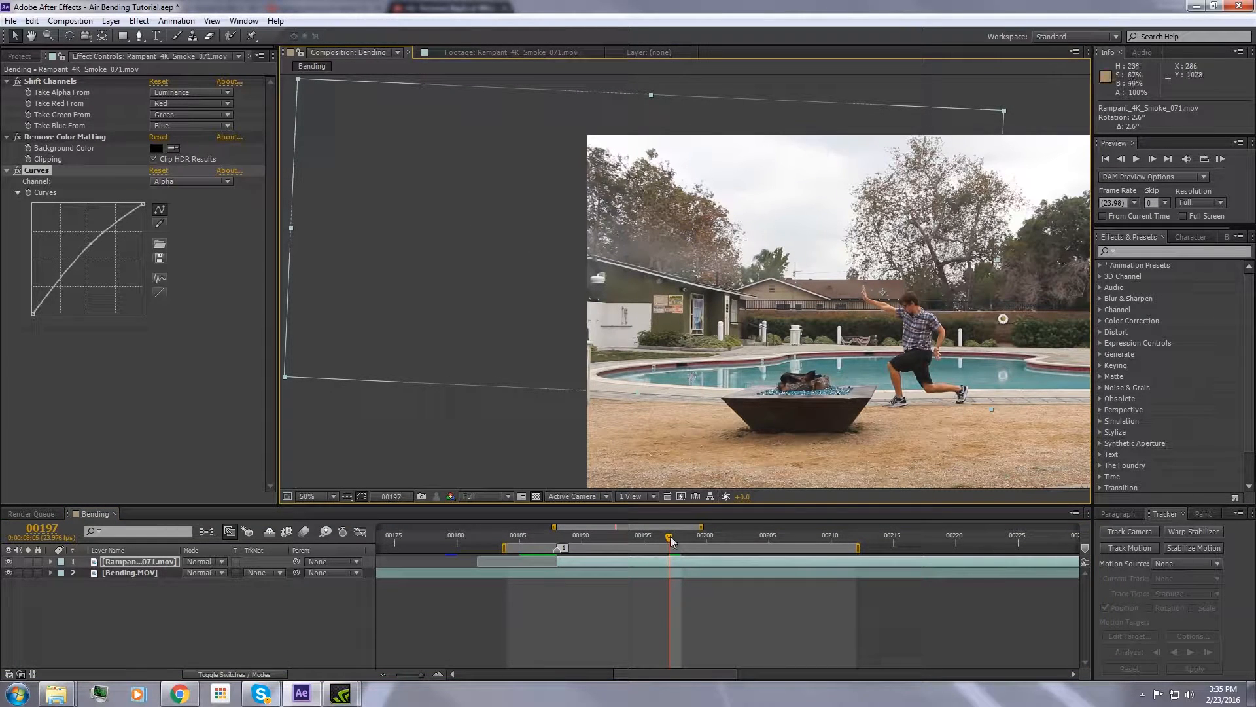
Keyframe the smoke layer's position at frames 188, 190, 193, 196, 199 and 204 to follow the performer's hand, ending at 852, 486.
drag(672, 540, 556, 532)
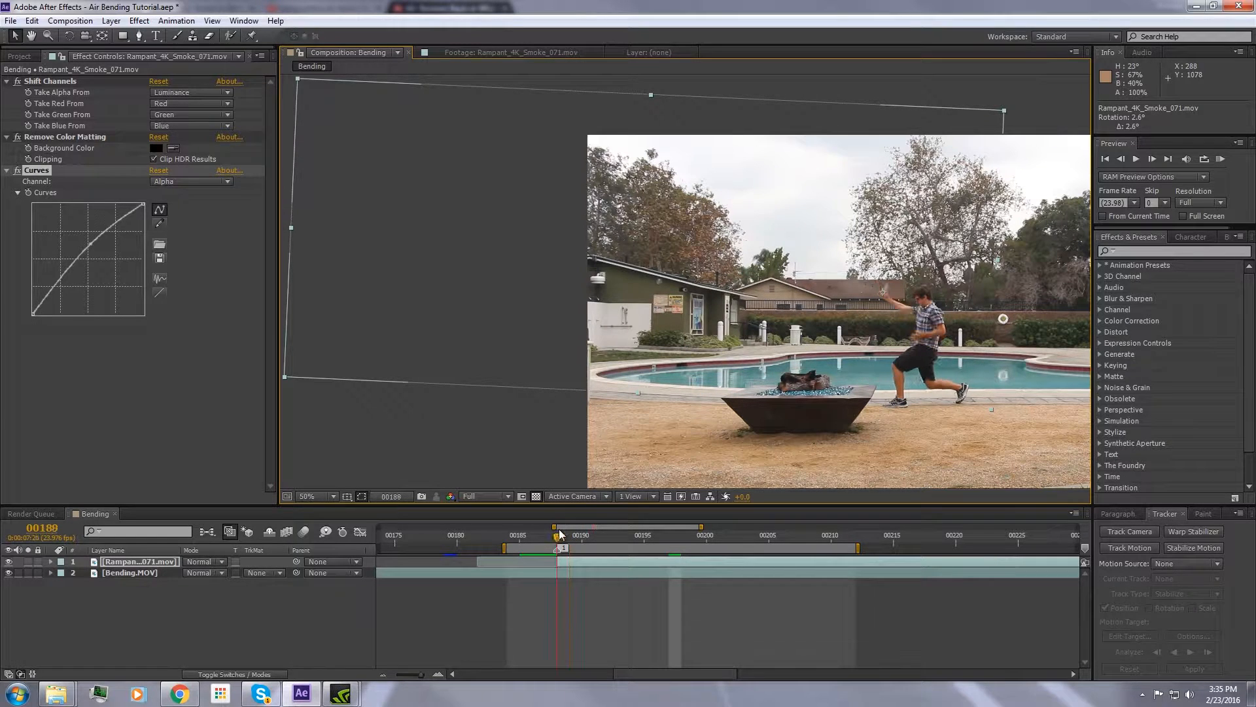
key(p)
click(84, 573)
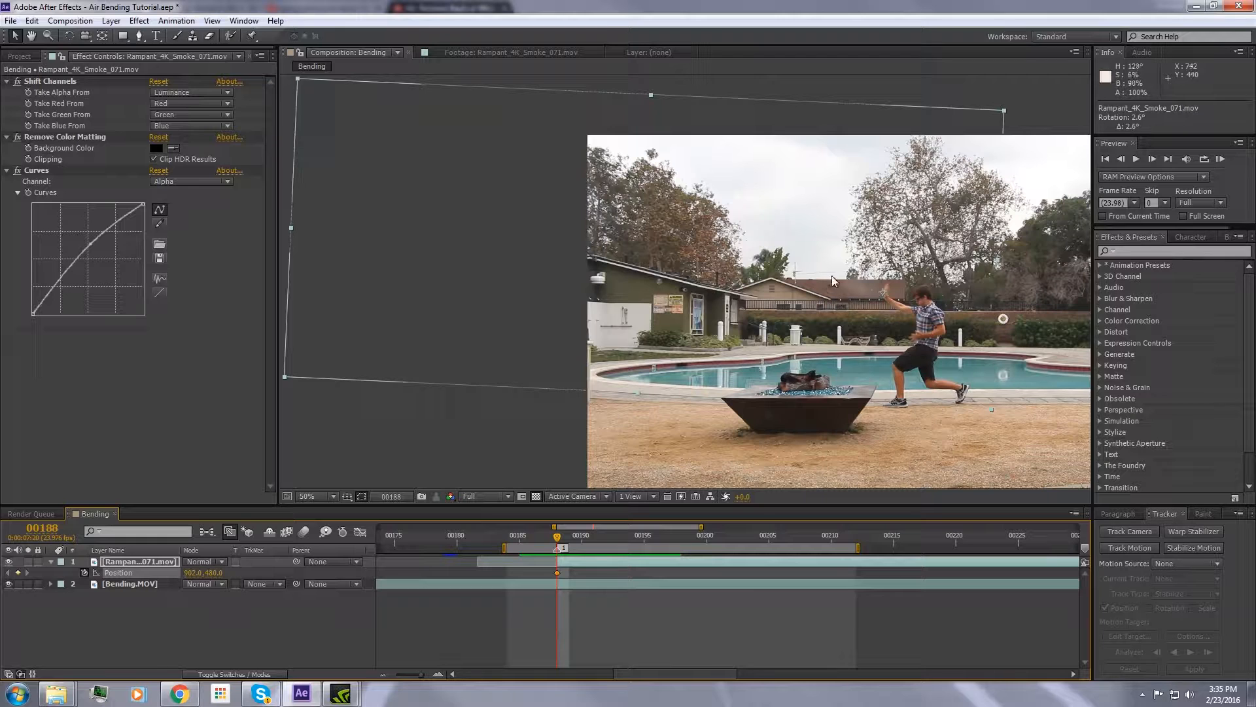
key(Page_Down)
key(Page_Down)
drag(844, 299, 826, 302)
key(Page_Down)
key(Page_Down)
key(Page_Down)
key(Page_Down)
key(Page_Down)
key(Page_Down)
key(Page_Down)
key(Page_Down)
key(Page_Down)
key(Page_Down)
key(Page_Down)
key(Page_Down)
key(Page_Down)
key(Page_Down)
key(space)
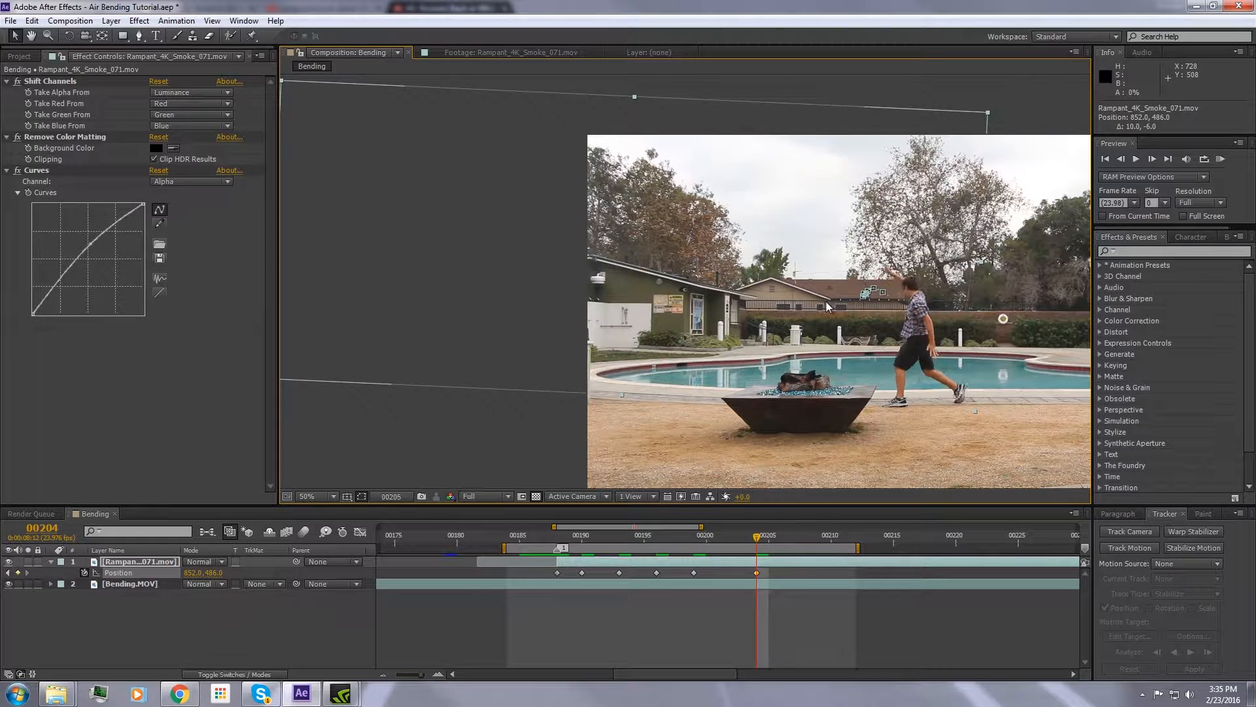
Fade out the smoke layer with opacity keyframes of 100% at frame 204 and 0% at frame 215.
key(Page_Up)
key(Page_Up)
key(Page_Up)
key(Page_Up)
key(Page_Up)
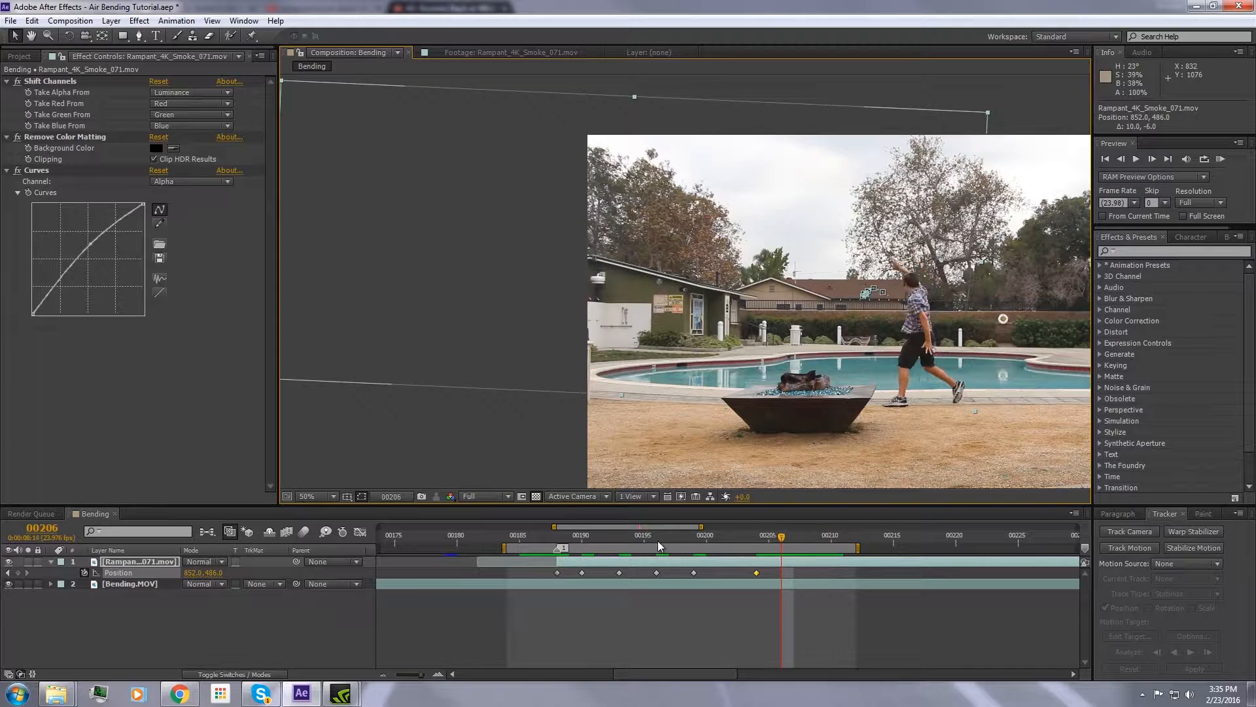
key(t)
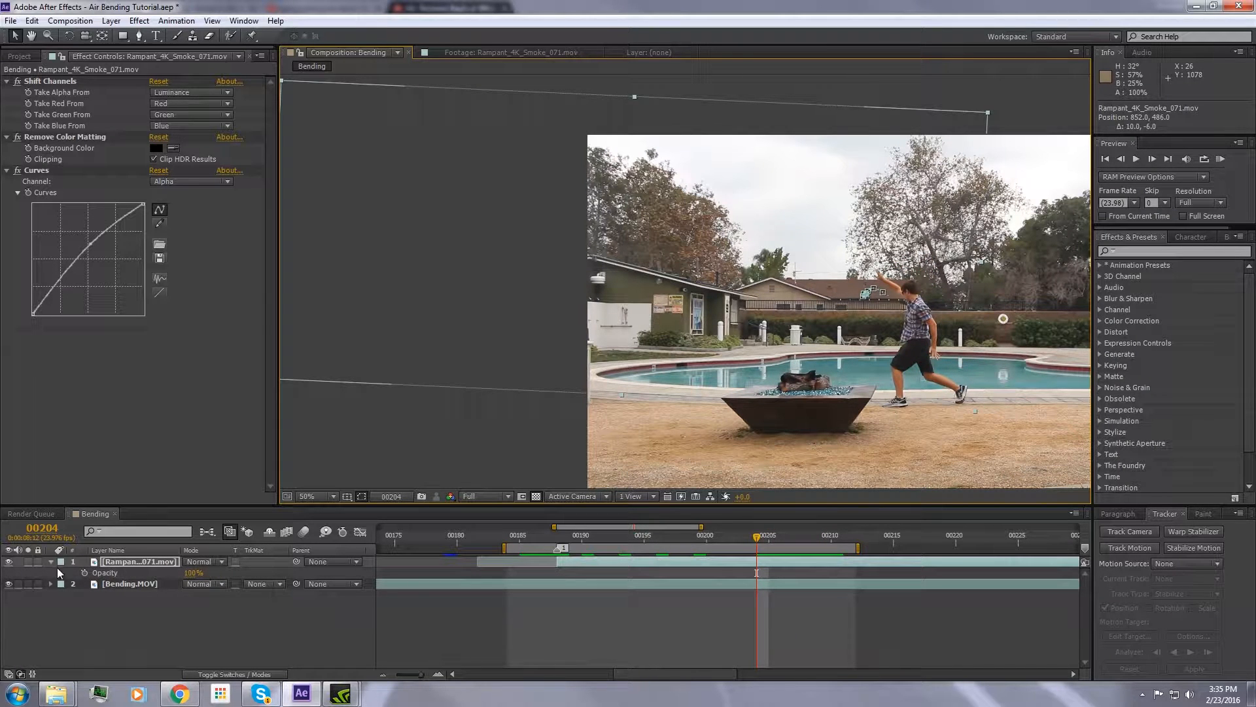
click(84, 573)
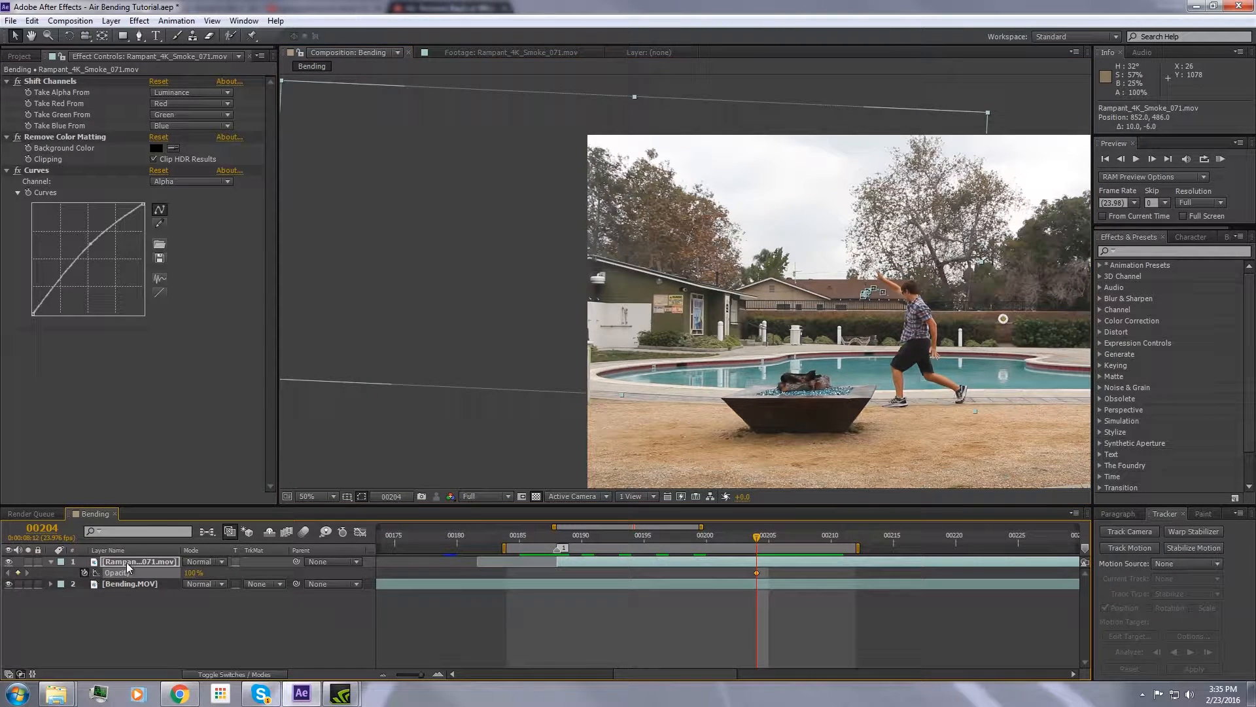
key(Page_Down)
key(Page_Down)
key(Page_Down)
key(Page_Down)
key(Page_Down)
key(Page_Down)
key(Page_Down)
key(Page_Down)
key(Page_Down)
key(Page_Down)
key(Page_Down)
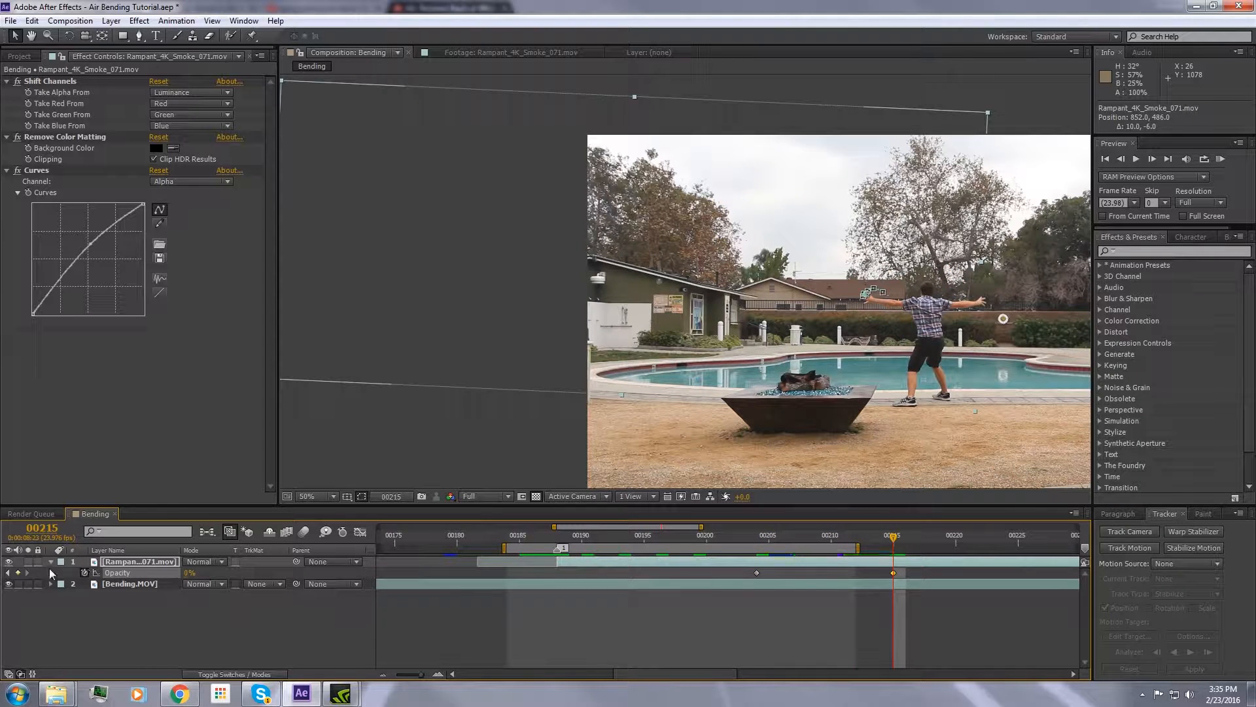
Trim the end of the smoke layer to frame 215 and check the smoke around frames 194 to 197.
drag(838, 536, 889, 540)
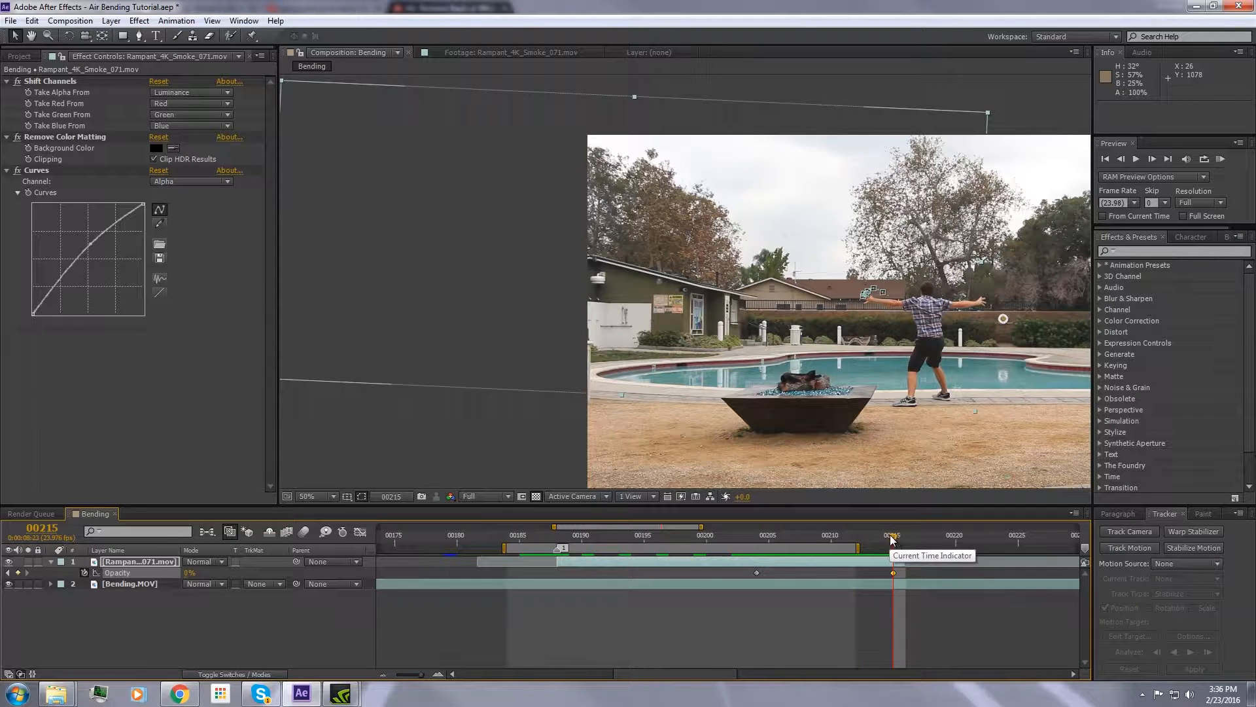
drag(892, 541, 636, 554)
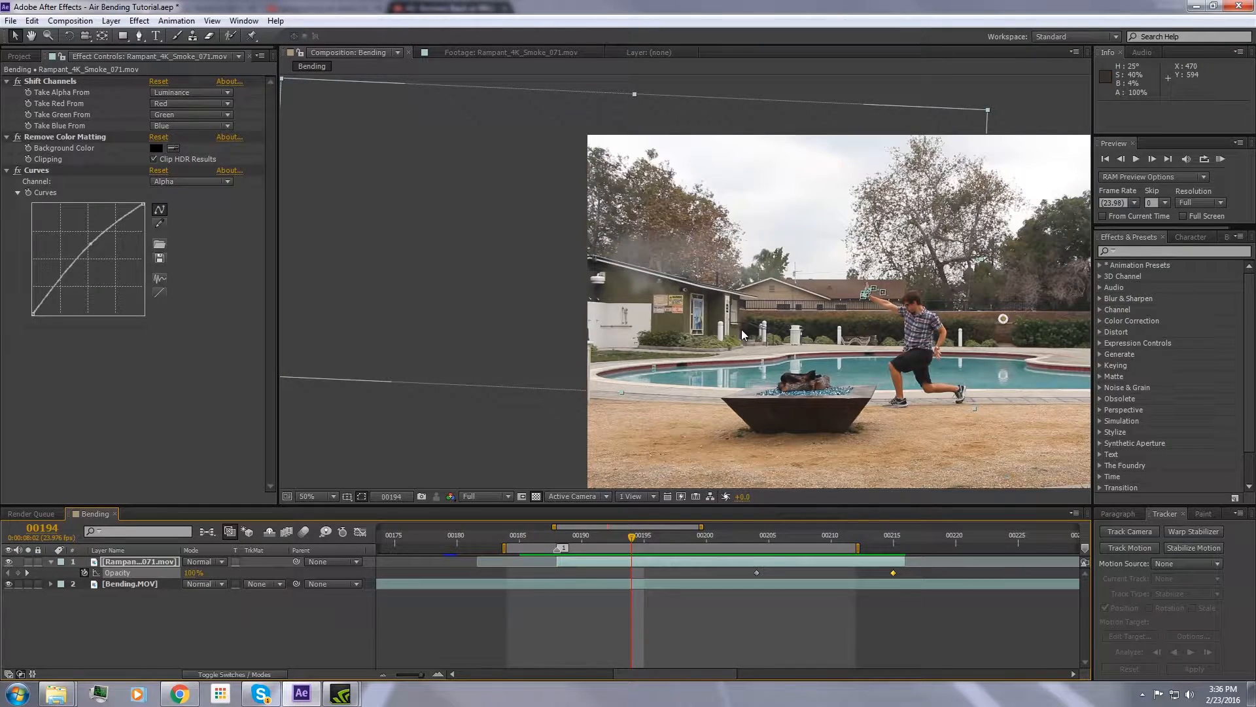
drag(818, 397, 624, 405)
drag(631, 537, 669, 534)
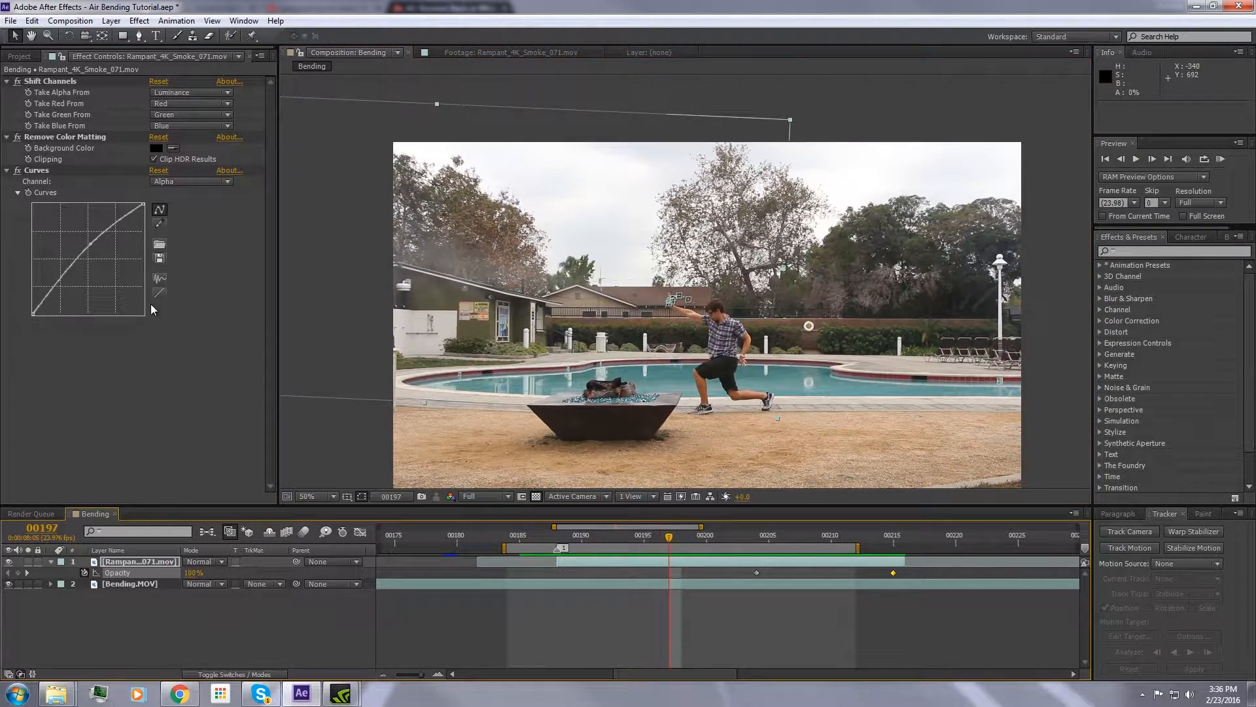
Add Dust_Wave_07.mov as the topmost layer of the Bending composition and shift it to start at about frame 185.
click(19, 56)
click(104, 322)
click(55, 186)
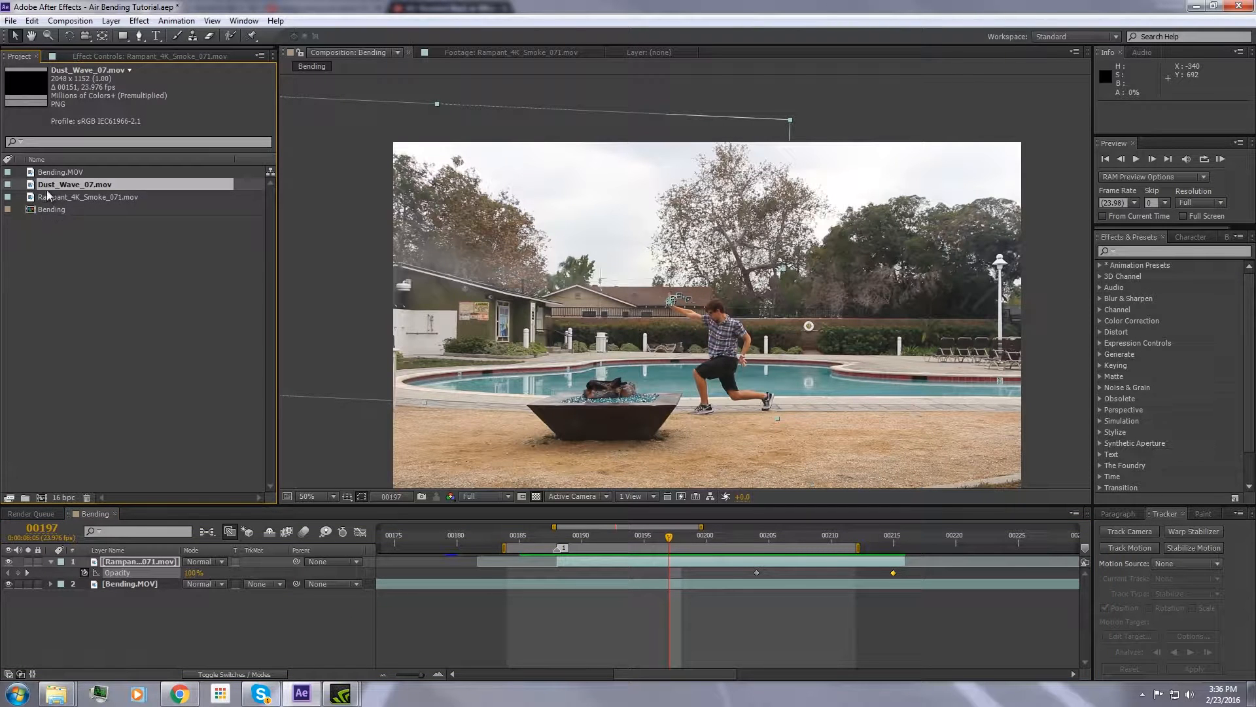
drag(51, 186, 144, 561)
drag(486, 566, 834, 583)
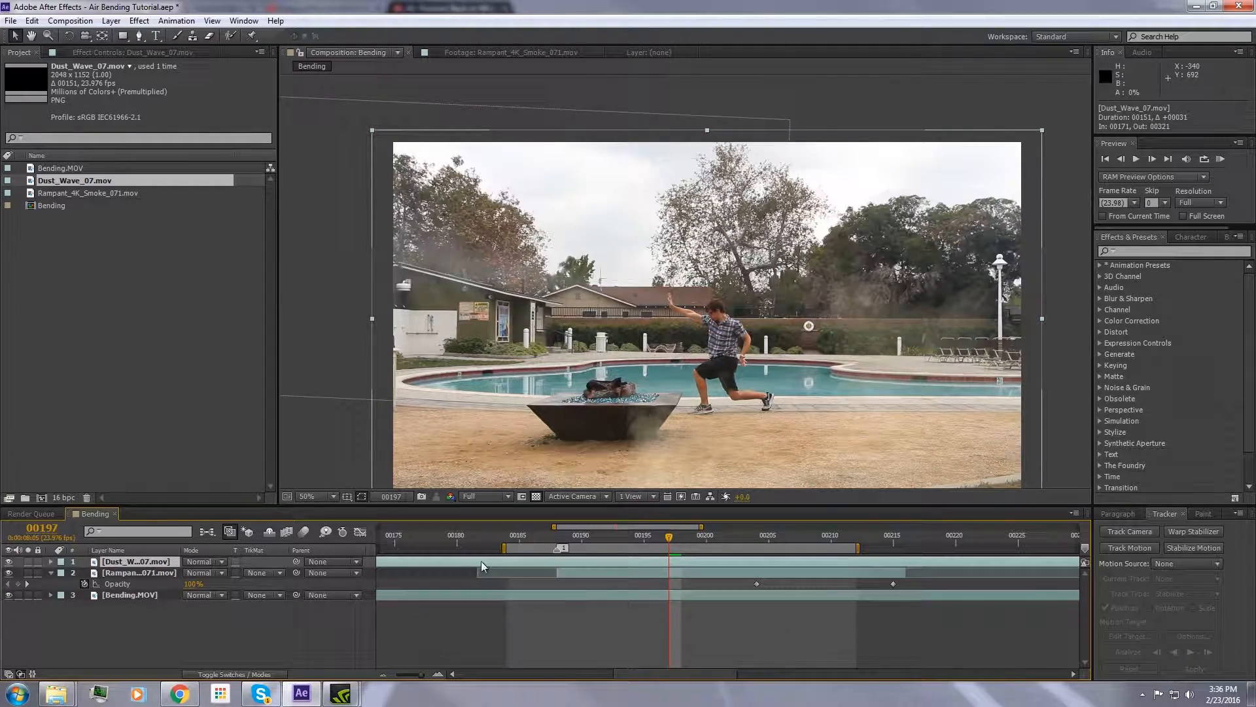
drag(484, 567, 660, 560)
Flip the dust layer horizontally, narrow it slightly, and move it to position 918, 58 near the performer's hand.
drag(749, 448, 744, 327)
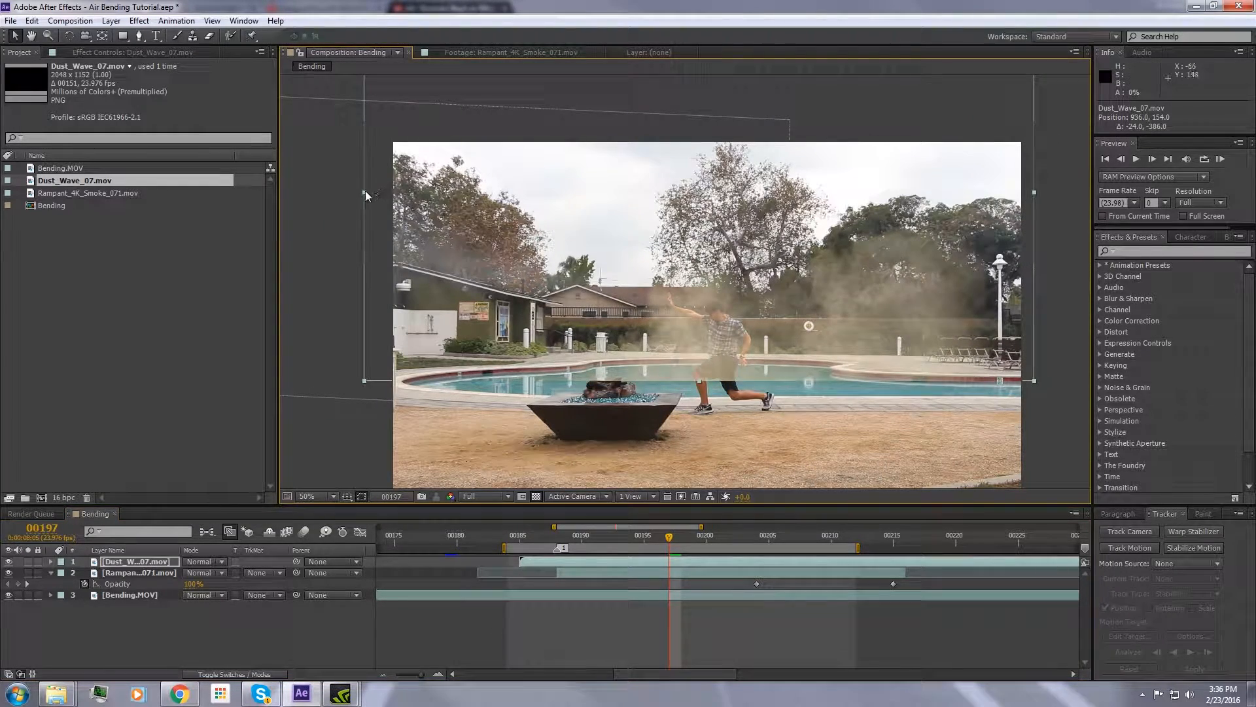
drag(365, 191, 994, 204)
drag(807, 257, 851, 246)
mouse_move(669, 536)
mouse_down()
mouse_move(582, 535)
mouse_move(763, 534)
mouse_move(557, 540)
mouse_move(658, 540)
mouse_up()
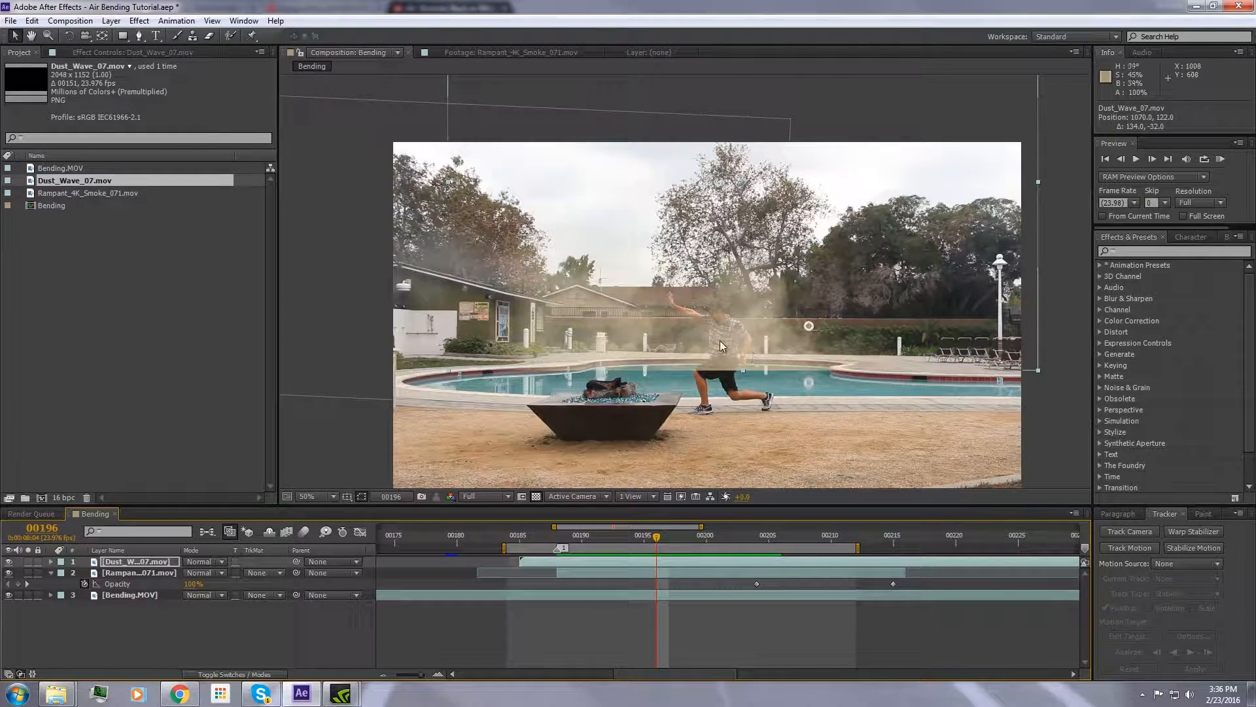
drag(649, 307, 472, 187)
Draw a wide rectangular mask over the lower part of the dust layer and raise it by 52 pixels.
click(123, 36)
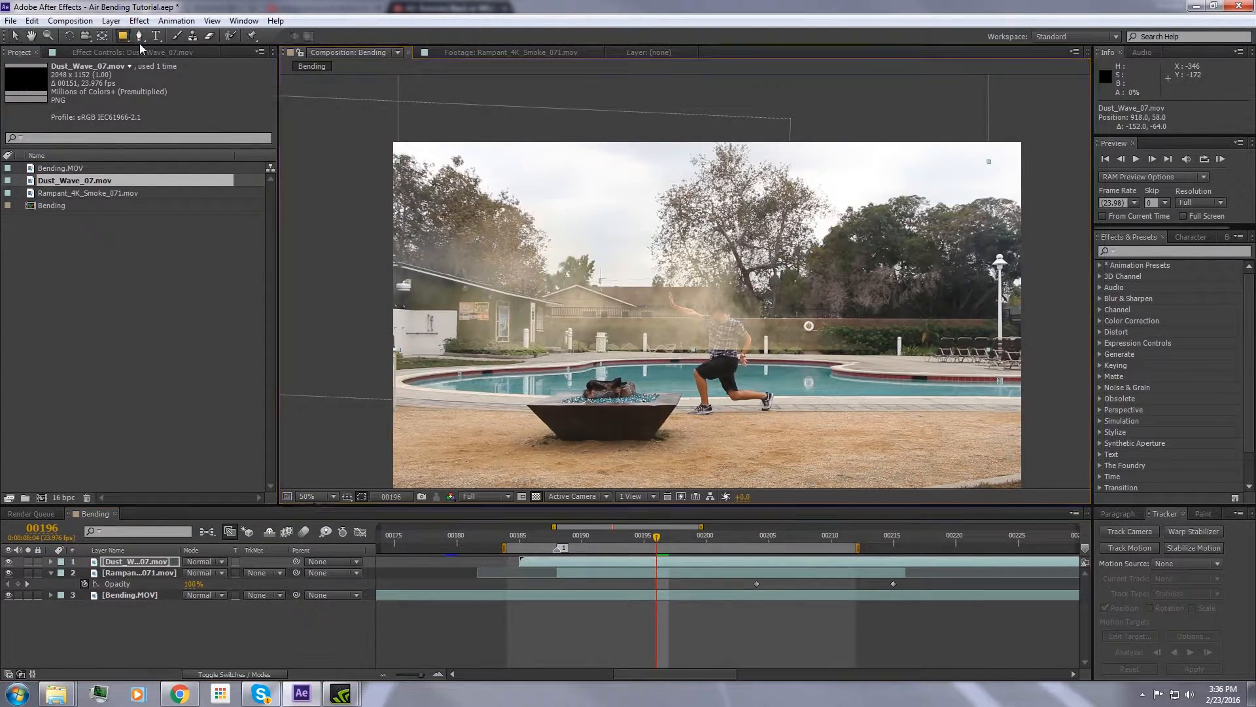
key(comma)
drag(494, 312, 870, 421)
key(period)
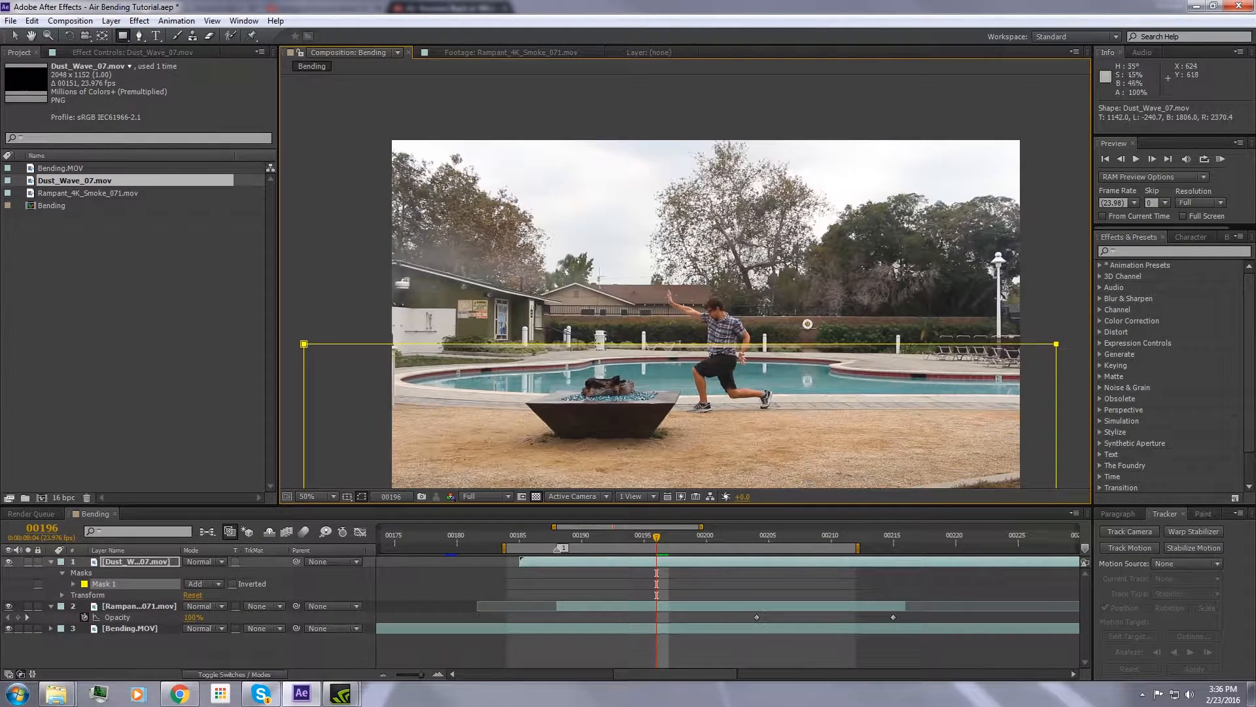
key(v)
double_click(304, 343)
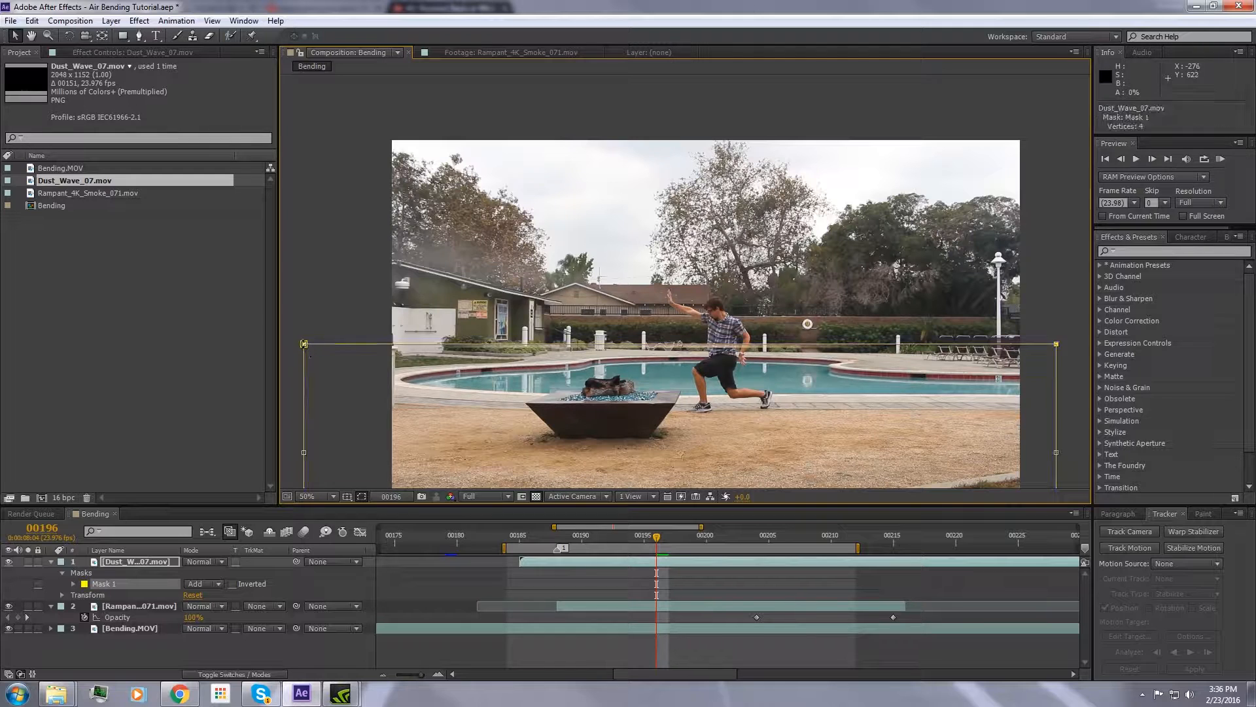
mouse_move(339, 374)
mouse_down()
mouse_move(333, 342)
mouse_move(337, 360)
mouse_up()
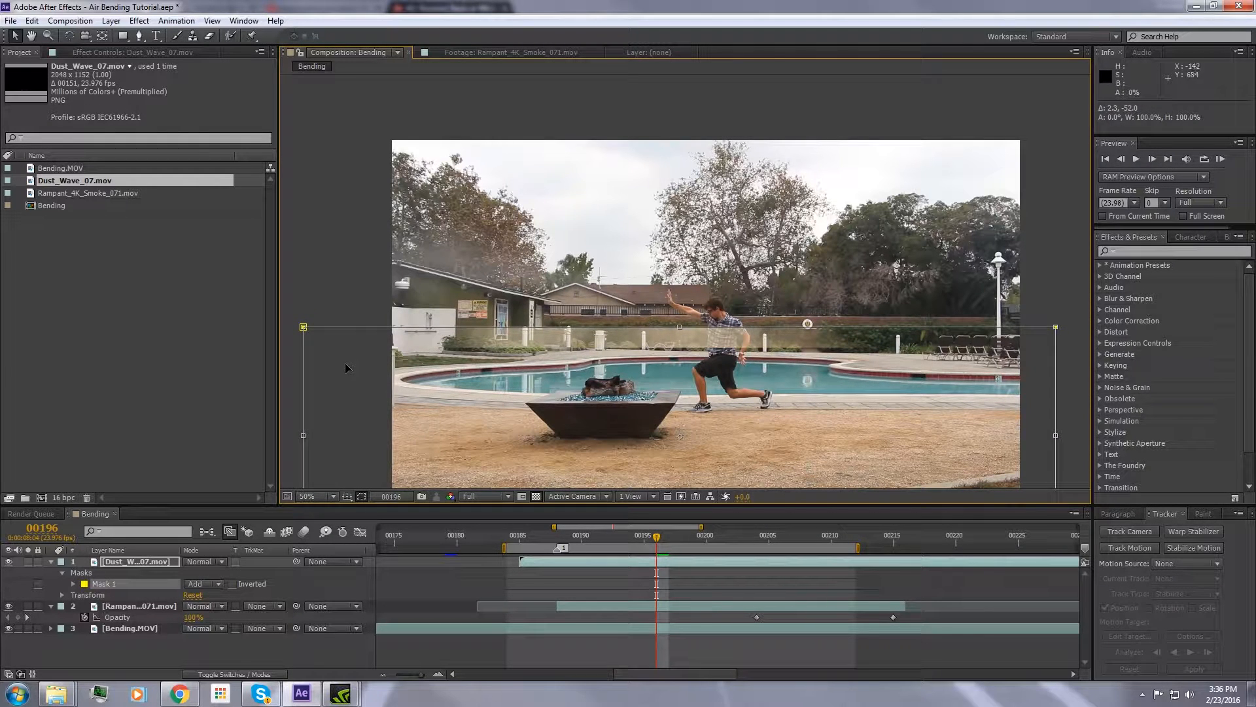
key(Return)
Set the dust layer's mask to Subtract with a mask feather of 93 pixels.
key(f)
click(196, 573)
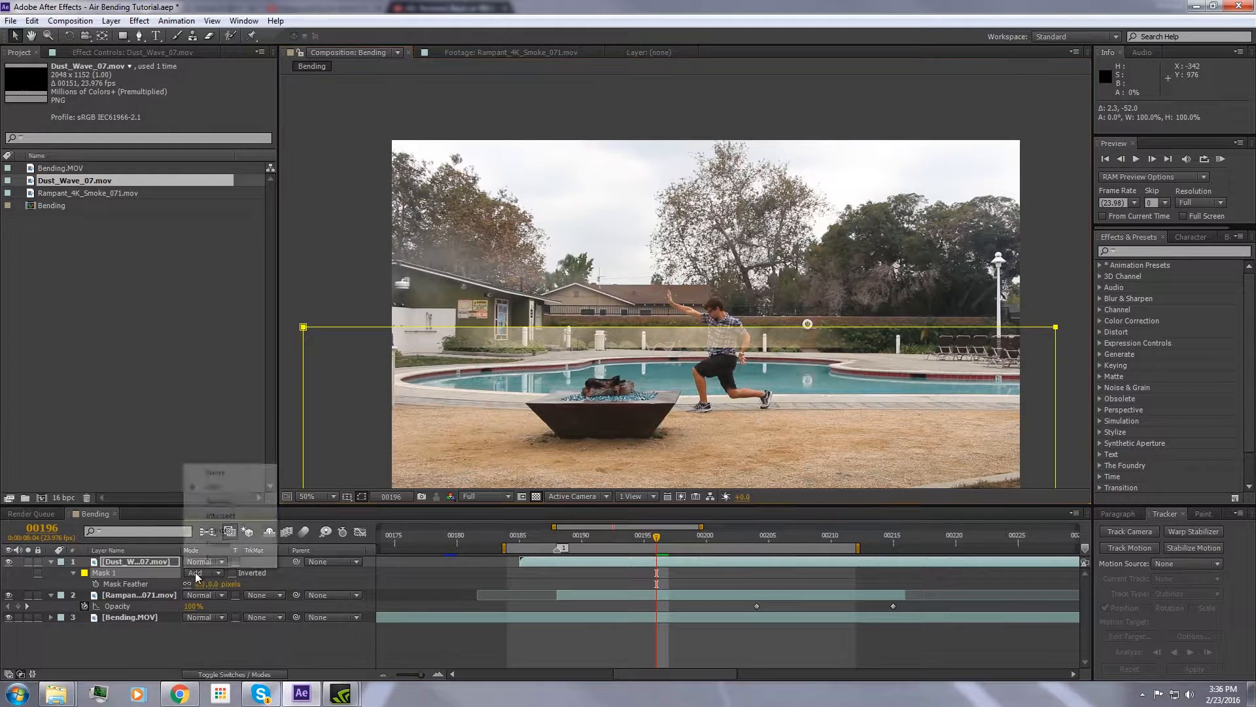
click(216, 500)
drag(216, 583, 263, 574)
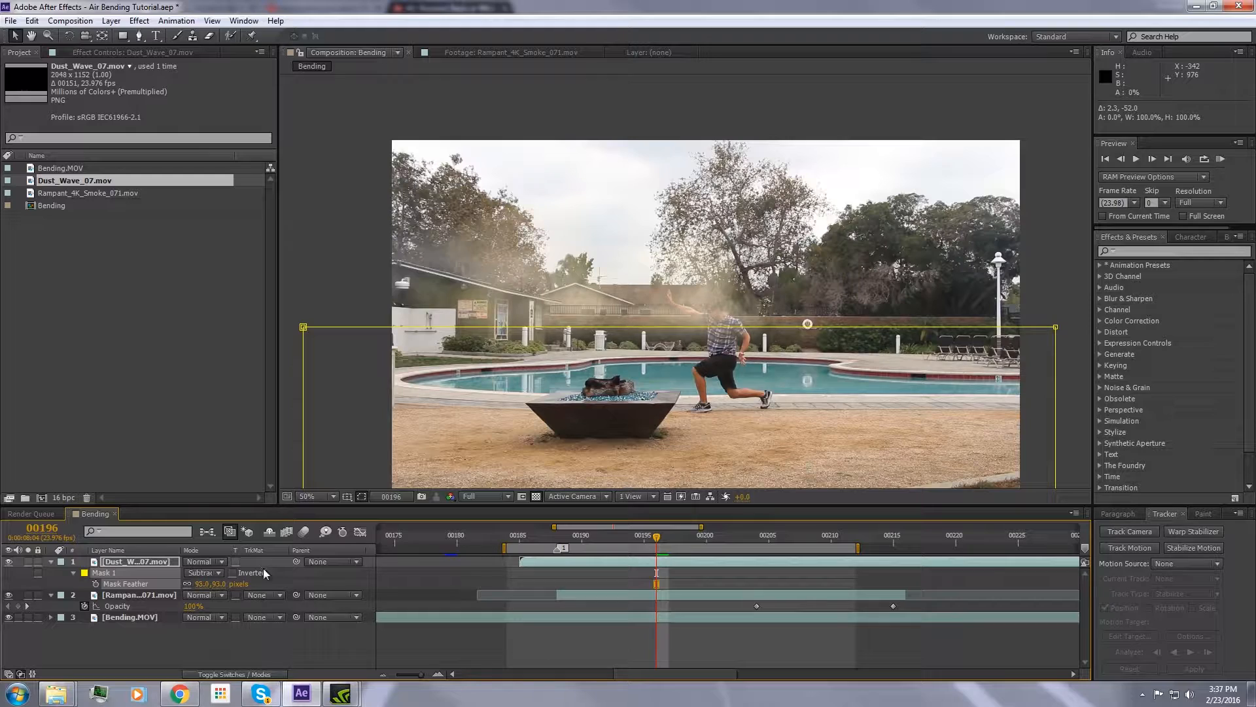
Reposition the dust layer against the performer's movement, ending at position 726, 114 at frame 204.
drag(557, 308, 753, 296)
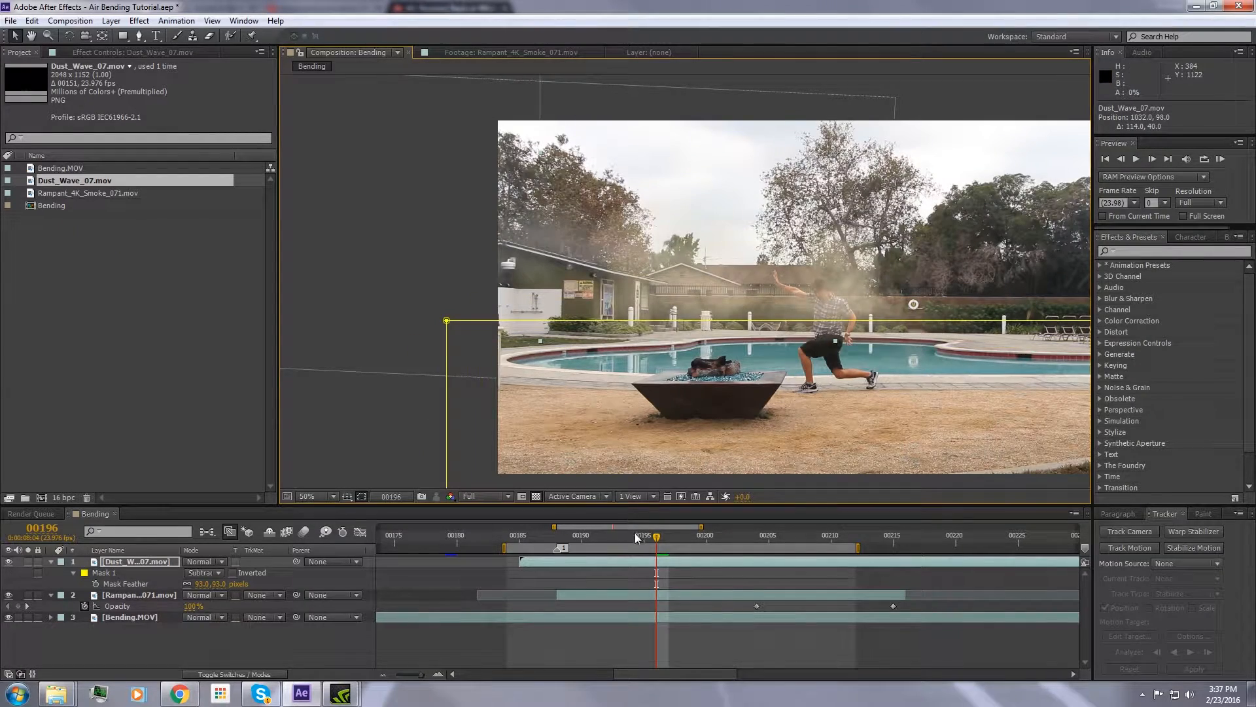
drag(656, 538, 756, 537)
drag(653, 291, 553, 296)
Move the dust layer's anchor point close to the performer's outstretched hand and check it at frame 196.
key(y)
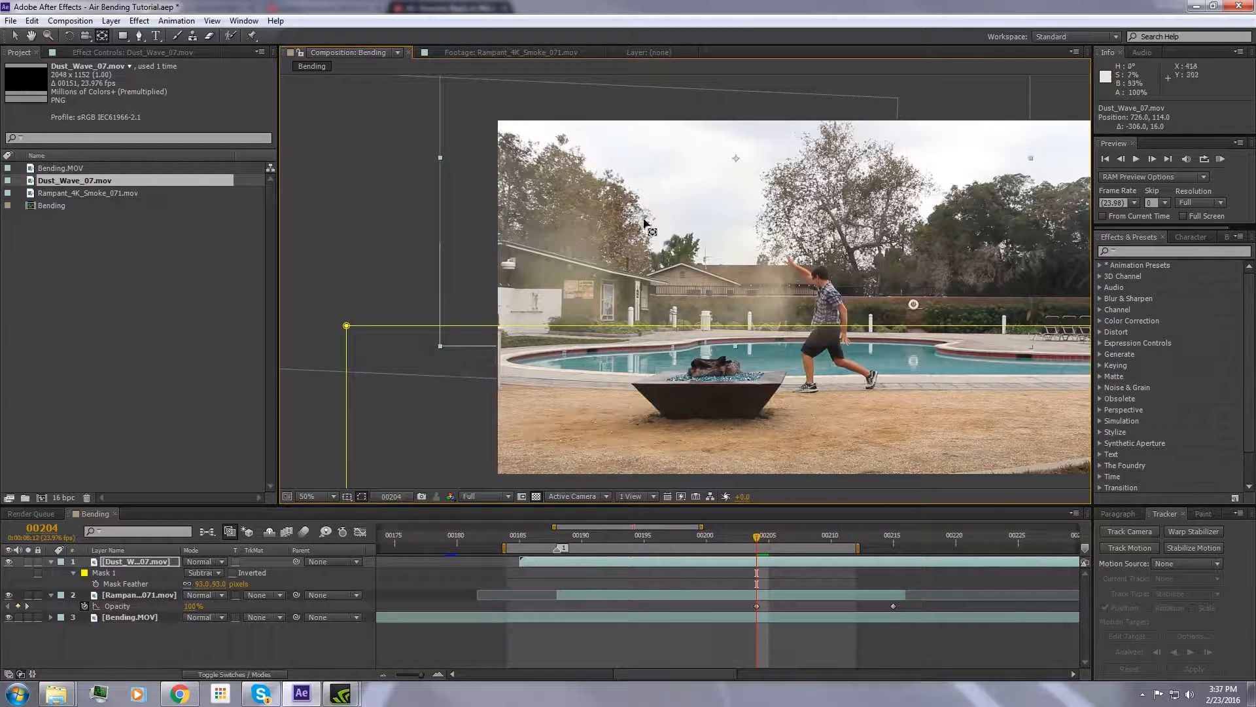
drag(735, 160, 795, 300)
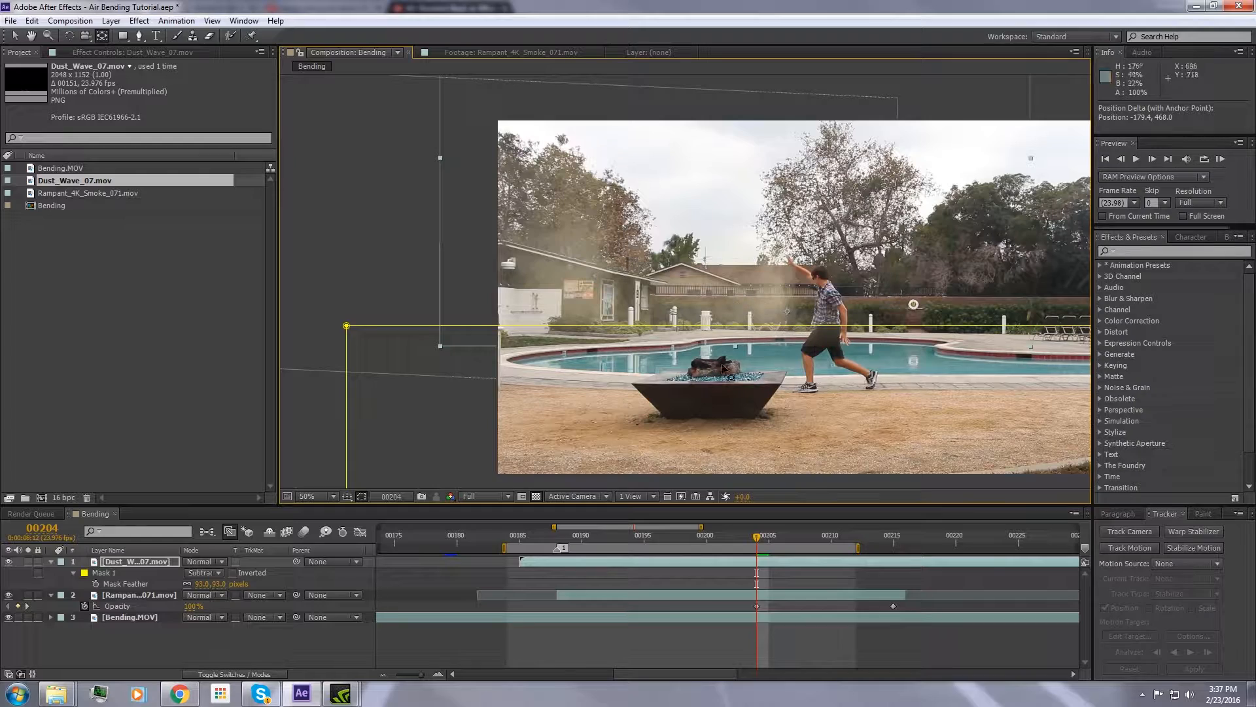
drag(757, 541, 509, 538)
key(space)
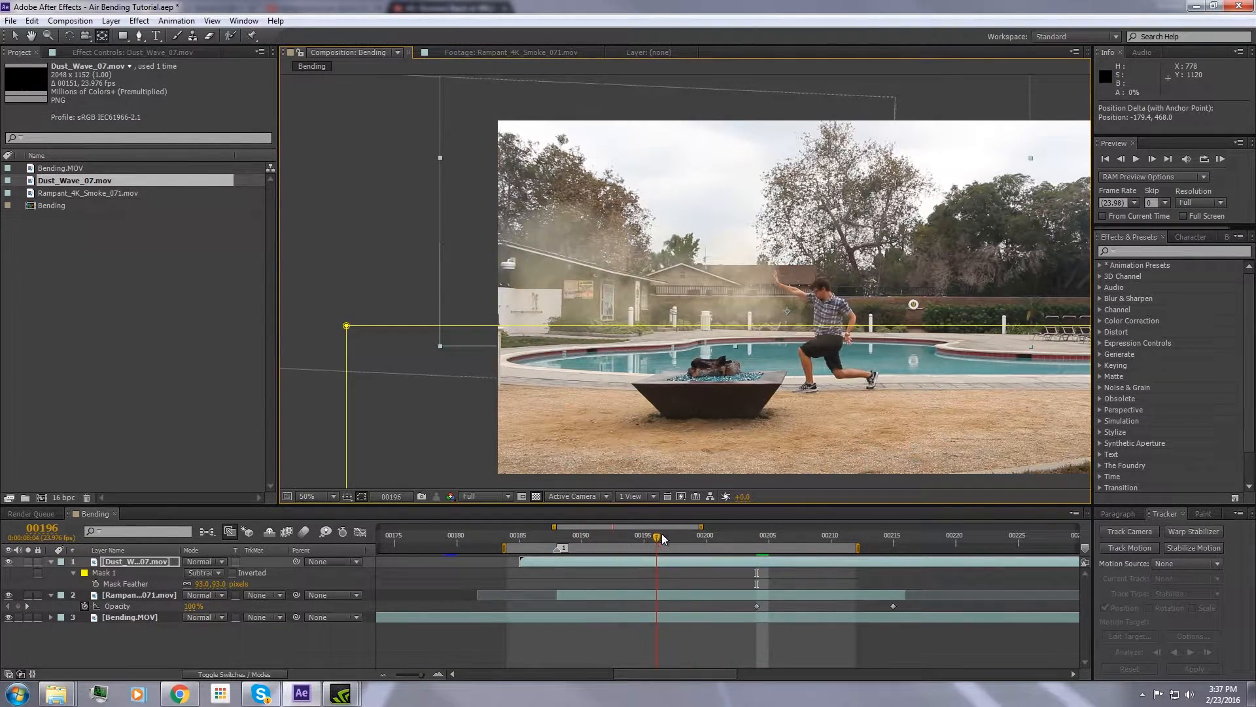
drag(792, 315, 787, 318)
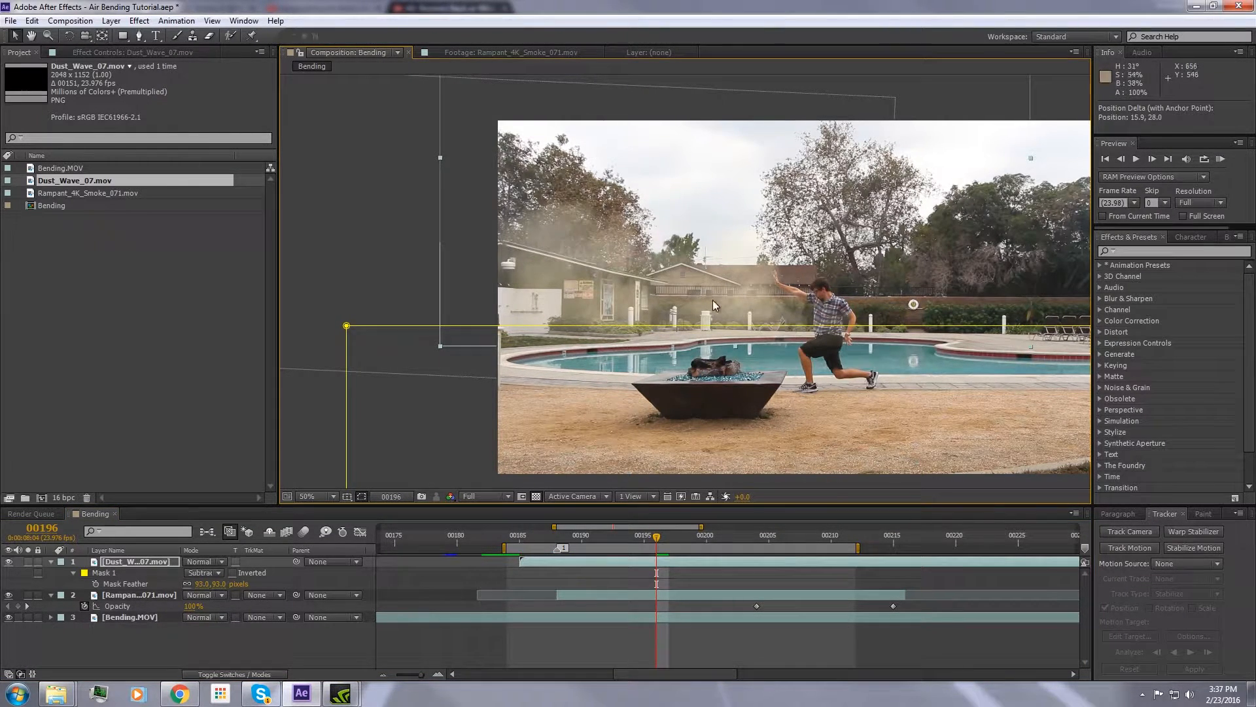
Shift the dust layer up to 744, 492 and rescale it to -102% horizontally and 69% vertically.
drag(713, 304, 561, 247)
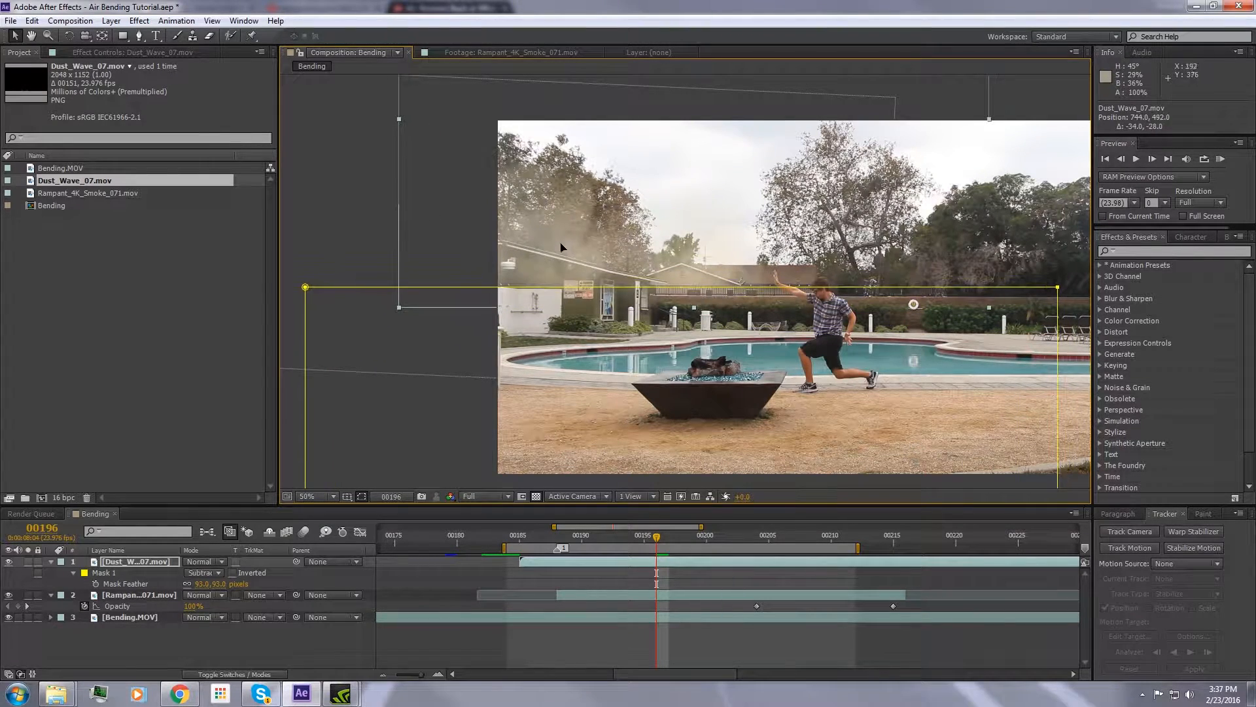
drag(399, 118, 344, 111)
key(comma)
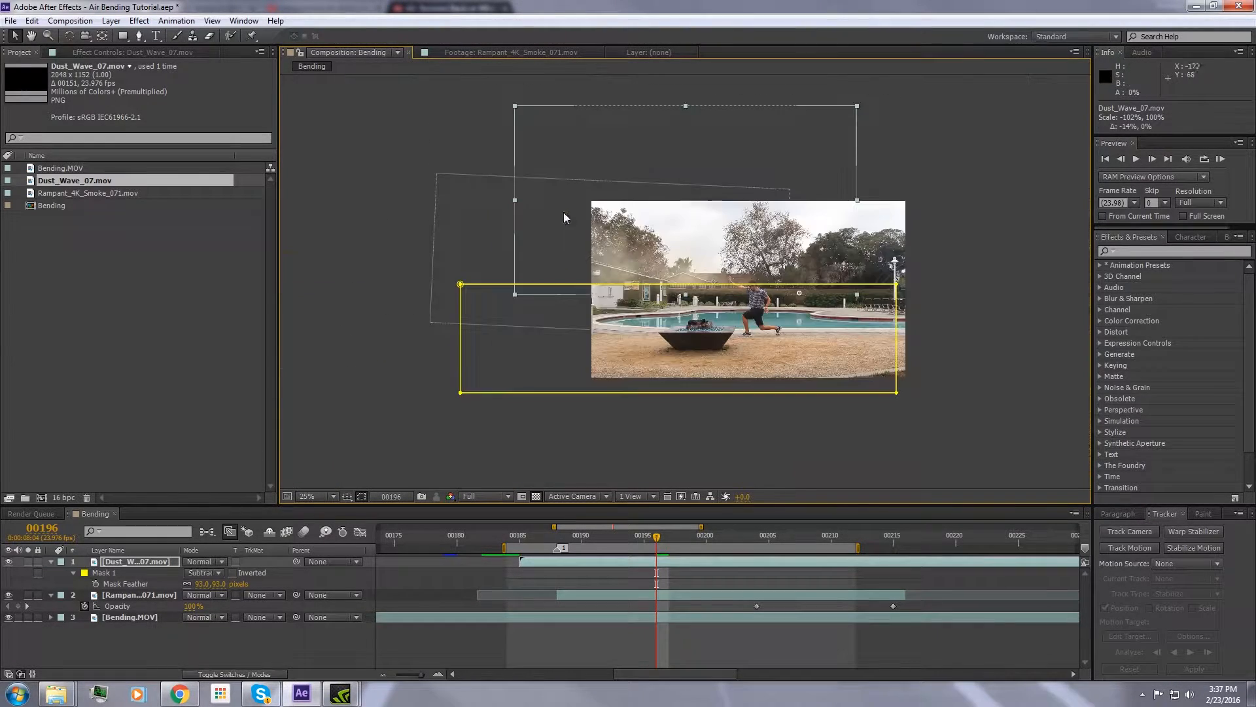
drag(685, 106, 684, 161)
key(period)
Rotate the dust layer slightly clockwise and place it at position 776, 484 behind the performer's hand.
mouse_move(634, 245)
mouse_down()
mouse_move(595, 233)
mouse_move(592, 211)
mouse_move(625, 224)
mouse_up()
key(w)
key(v)
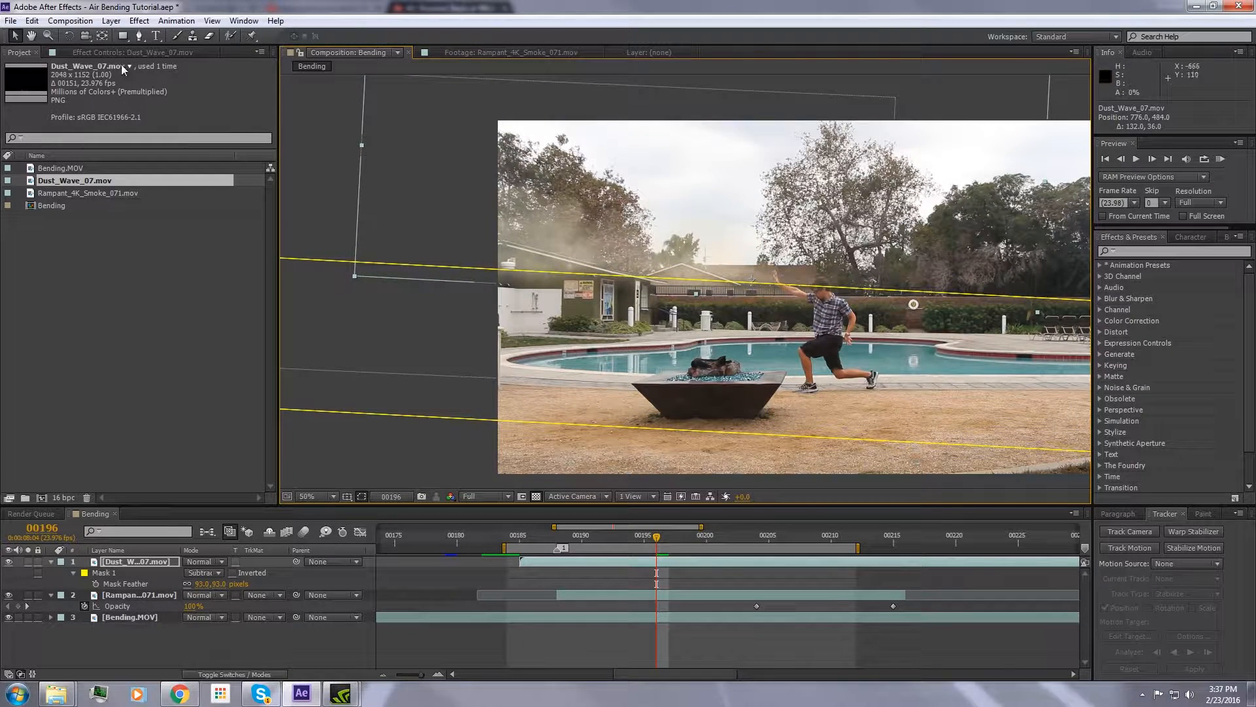
Draw a second rectangular mask around the performer on the dust layer, set to Subtract with a 172-pixel feather.
click(125, 36)
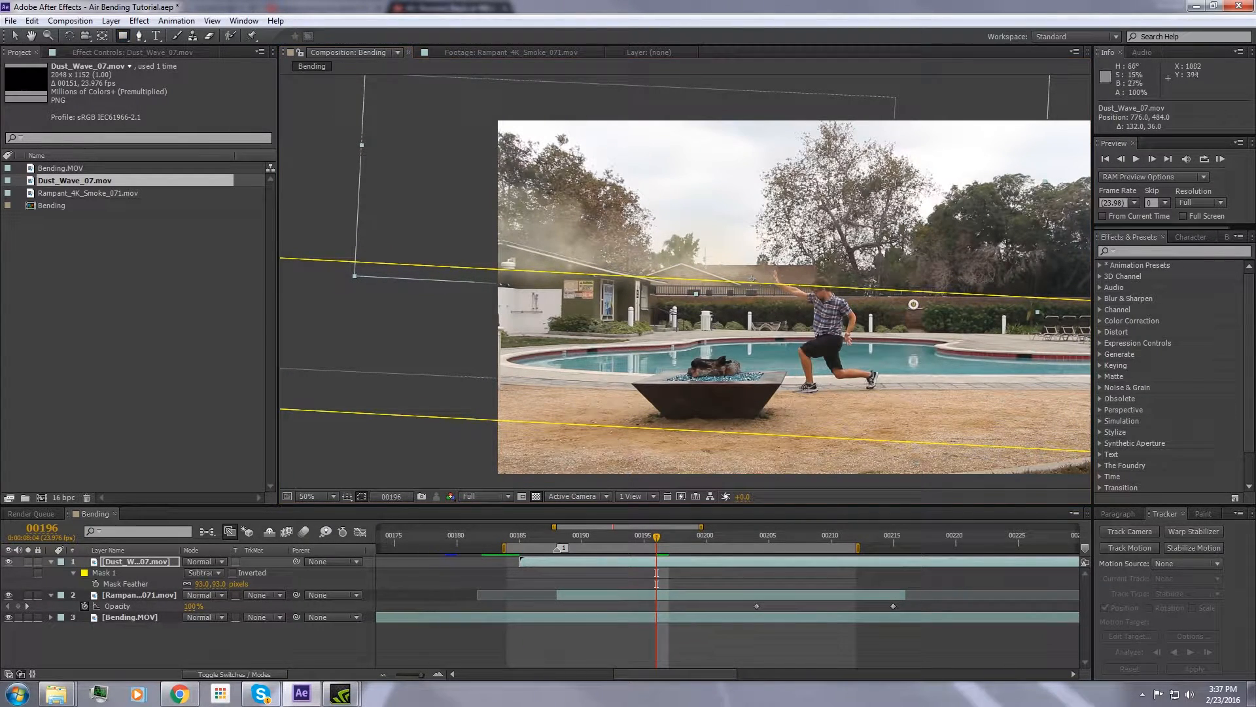
mouse_move(772, 148)
mouse_down()
mouse_move(860, 363)
mouse_move(947, 388)
mouse_up()
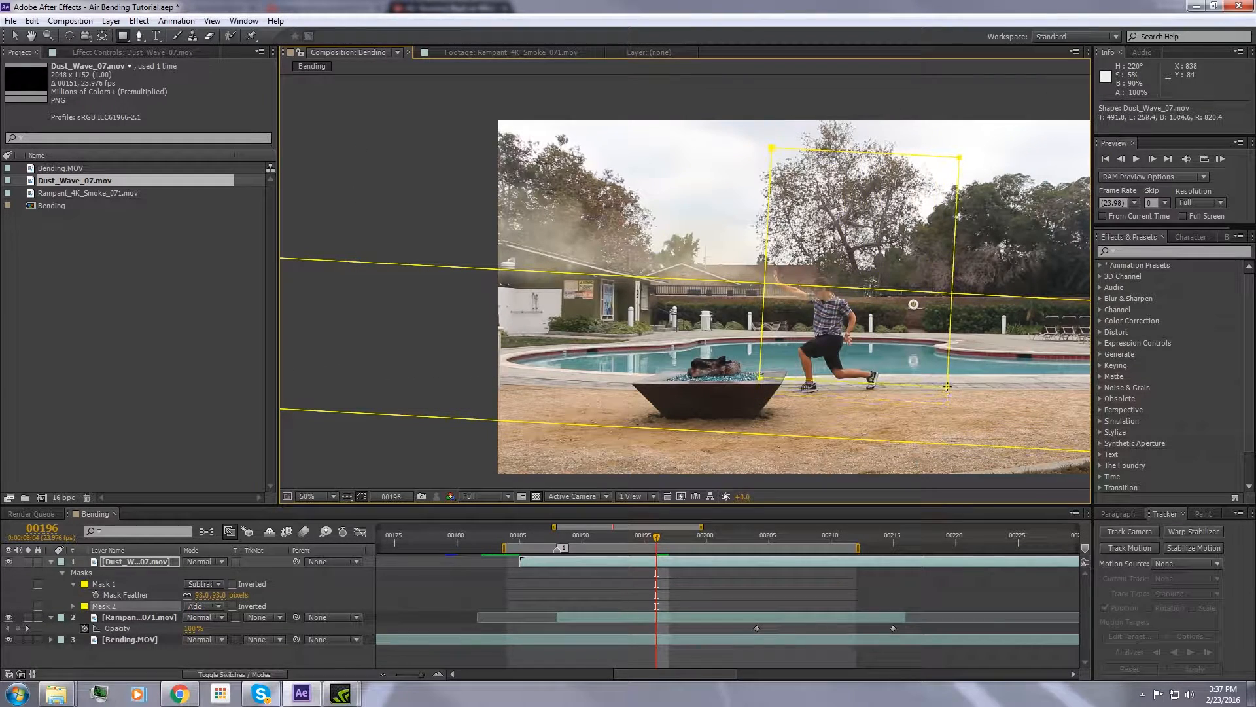
click(210, 606)
click(225, 534)
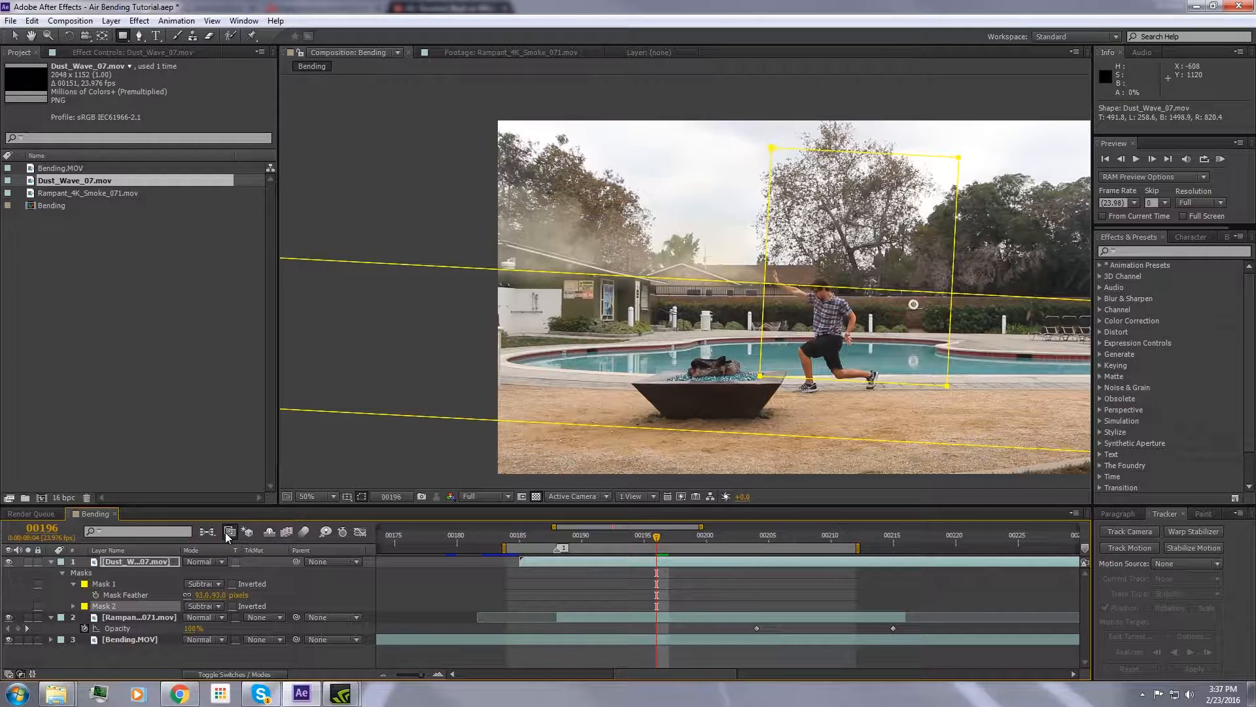
key(f)
key(f)
drag(211, 606, 217, 606)
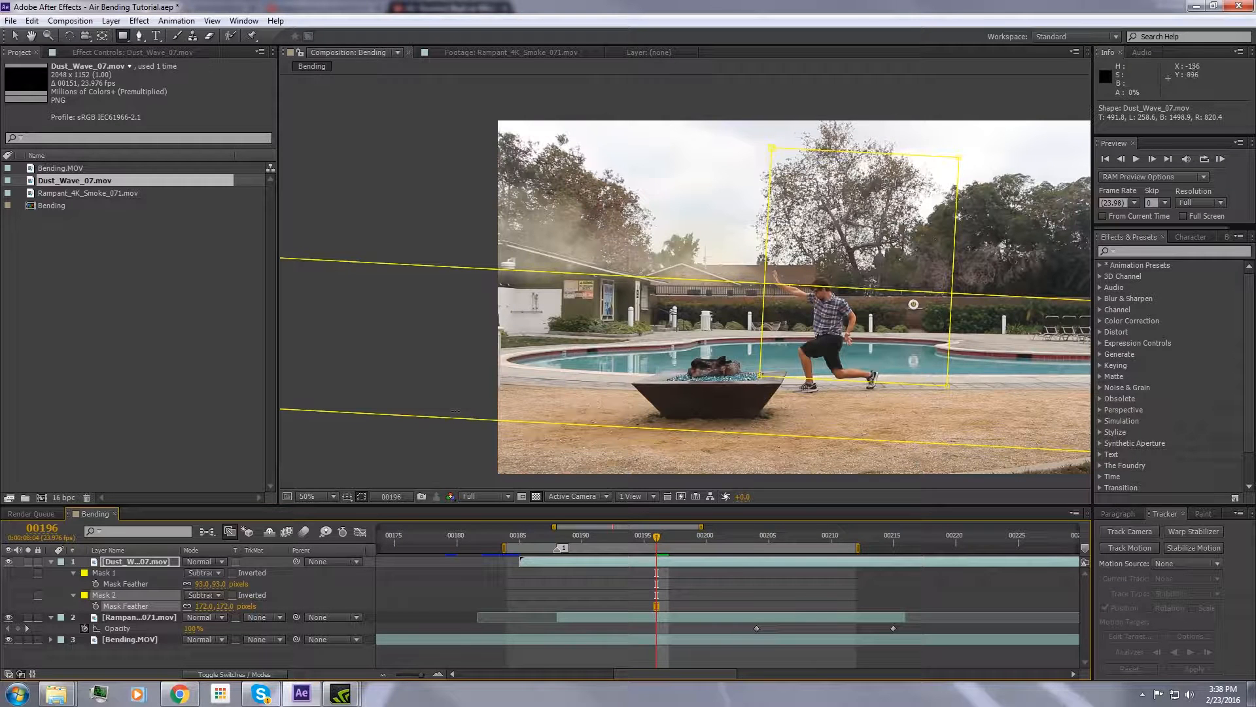
key(v)
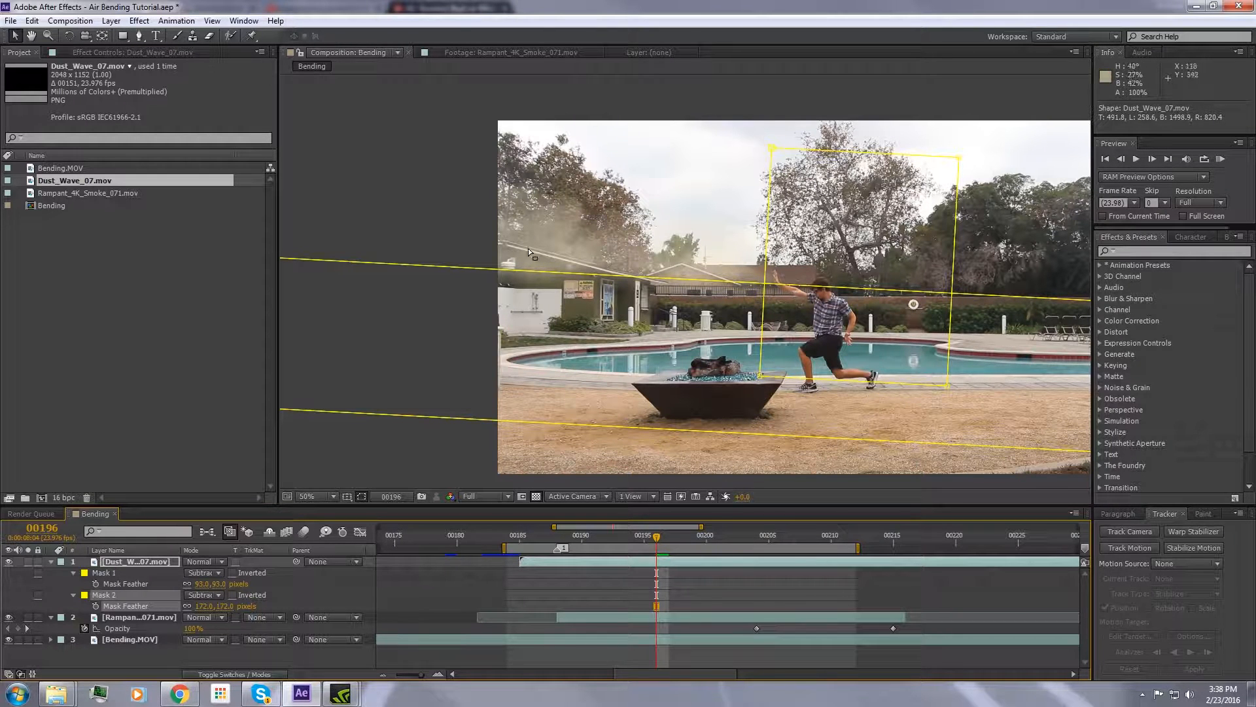
Shift the dust layer to start at frame 188, time-stretch it with a factor of 70, and preview the result.
drag(660, 545, 614, 545)
key(space)
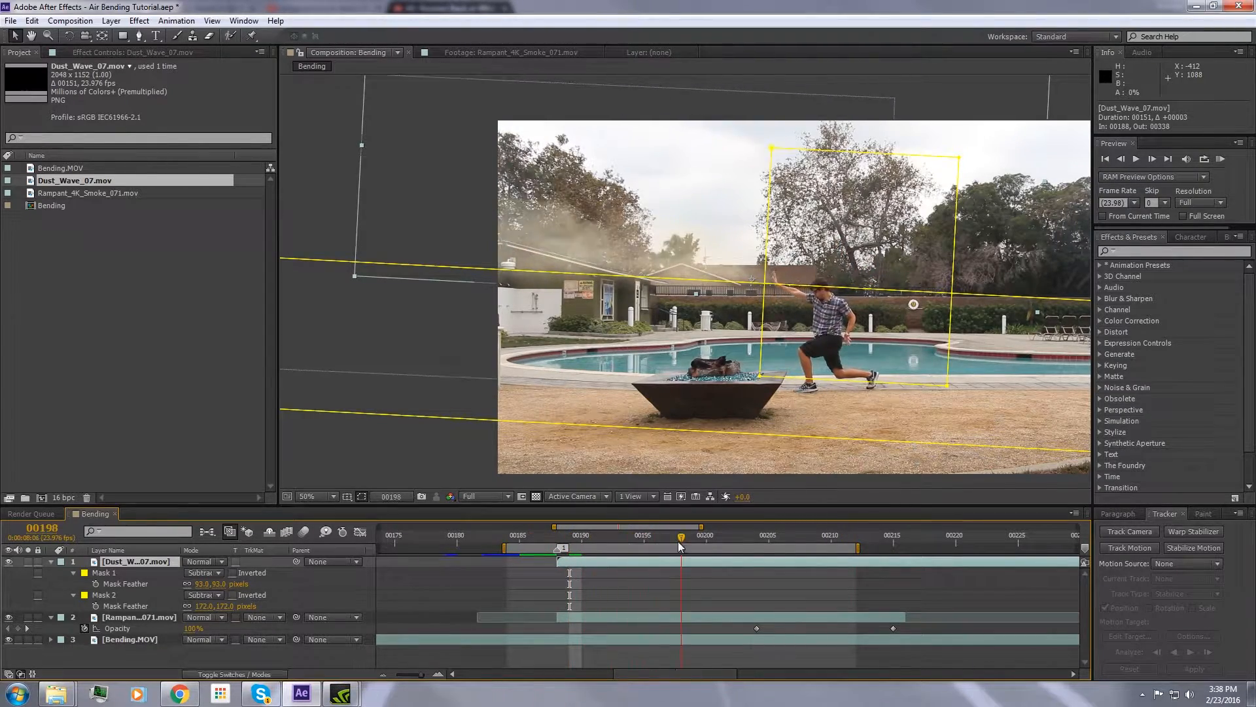
right_click(615, 559)
mouse_move(694, 158)
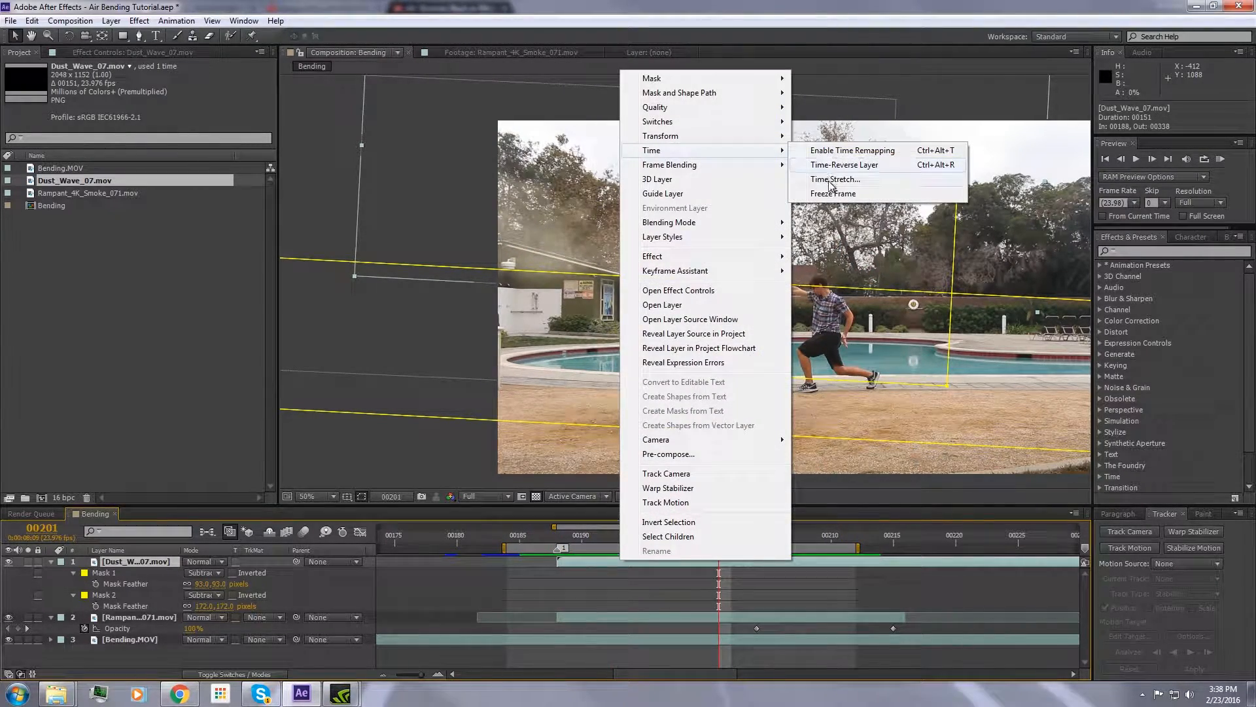
click(831, 179)
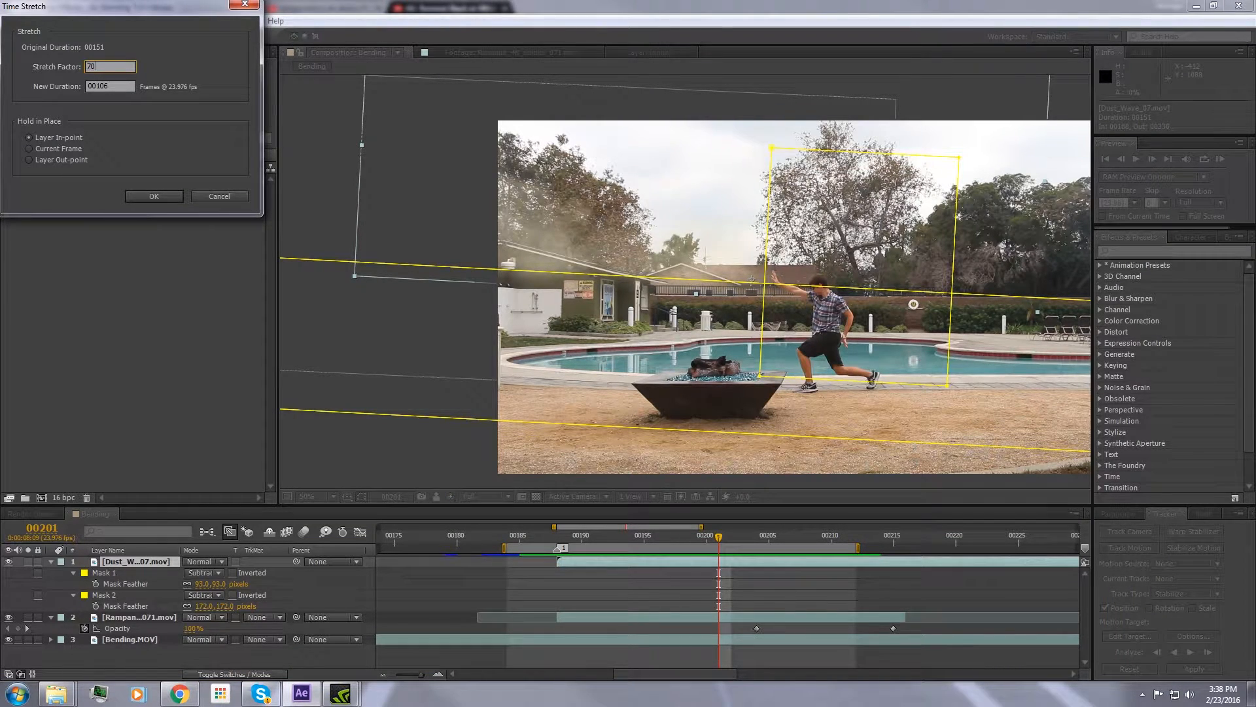
key(Return)
drag(560, 536, 524, 533)
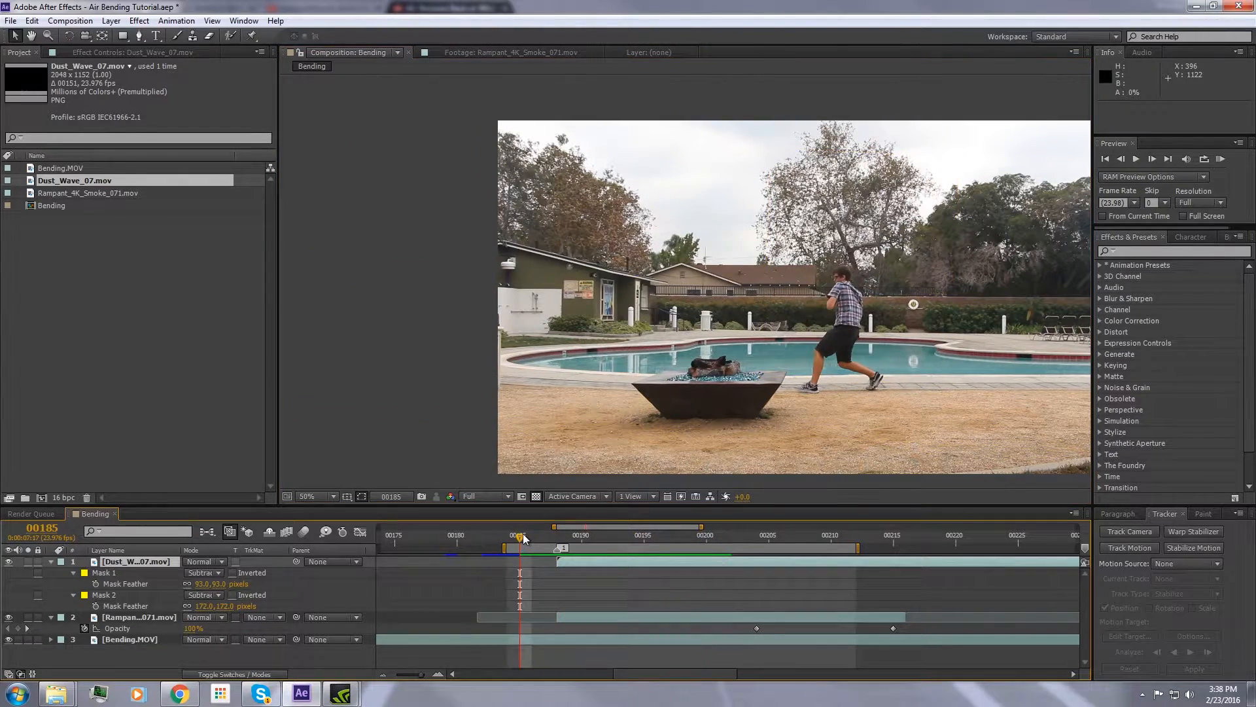
key(KP_0)
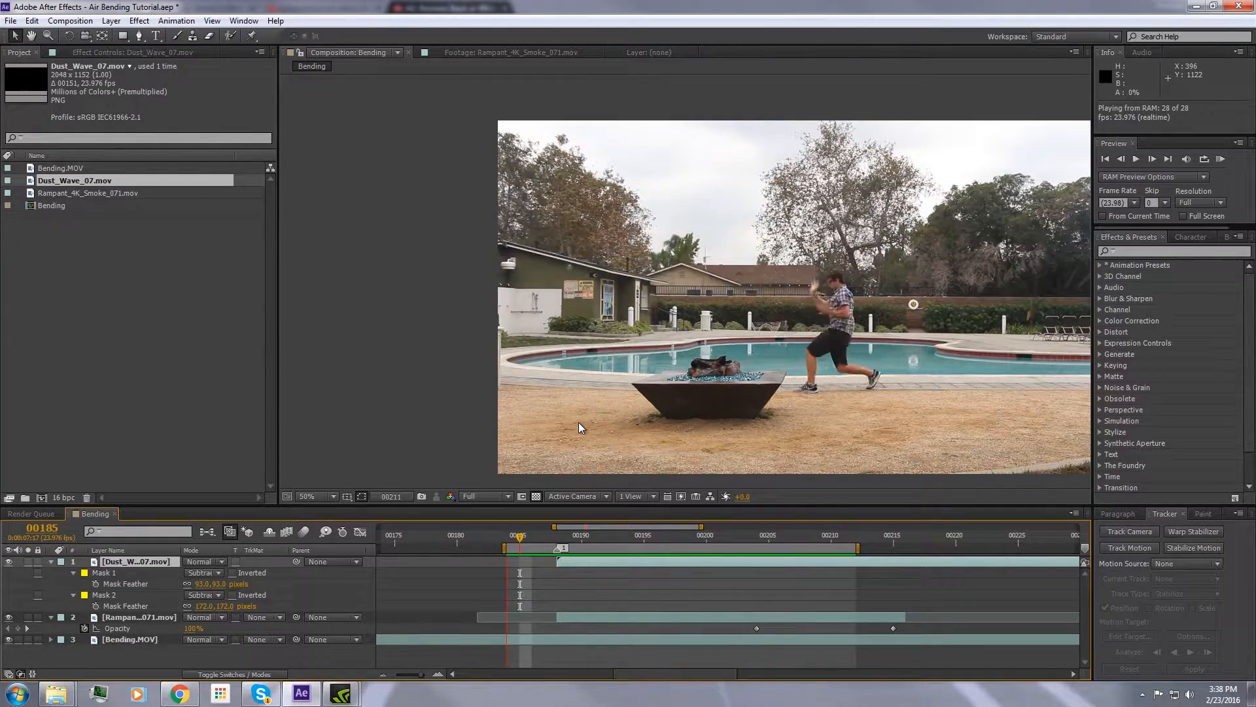
Widen the dust layer to -119% horizontal scale and move it to position 866, 480 at frame 188.
click(561, 548)
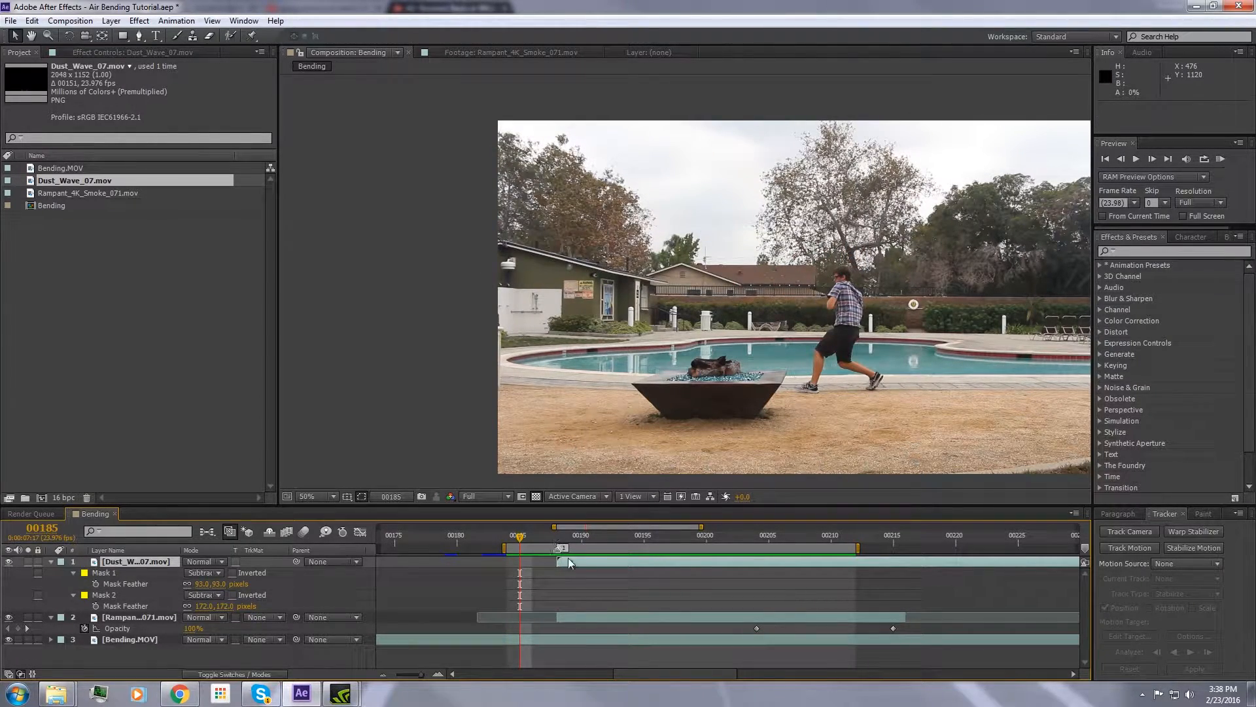
click(580, 535)
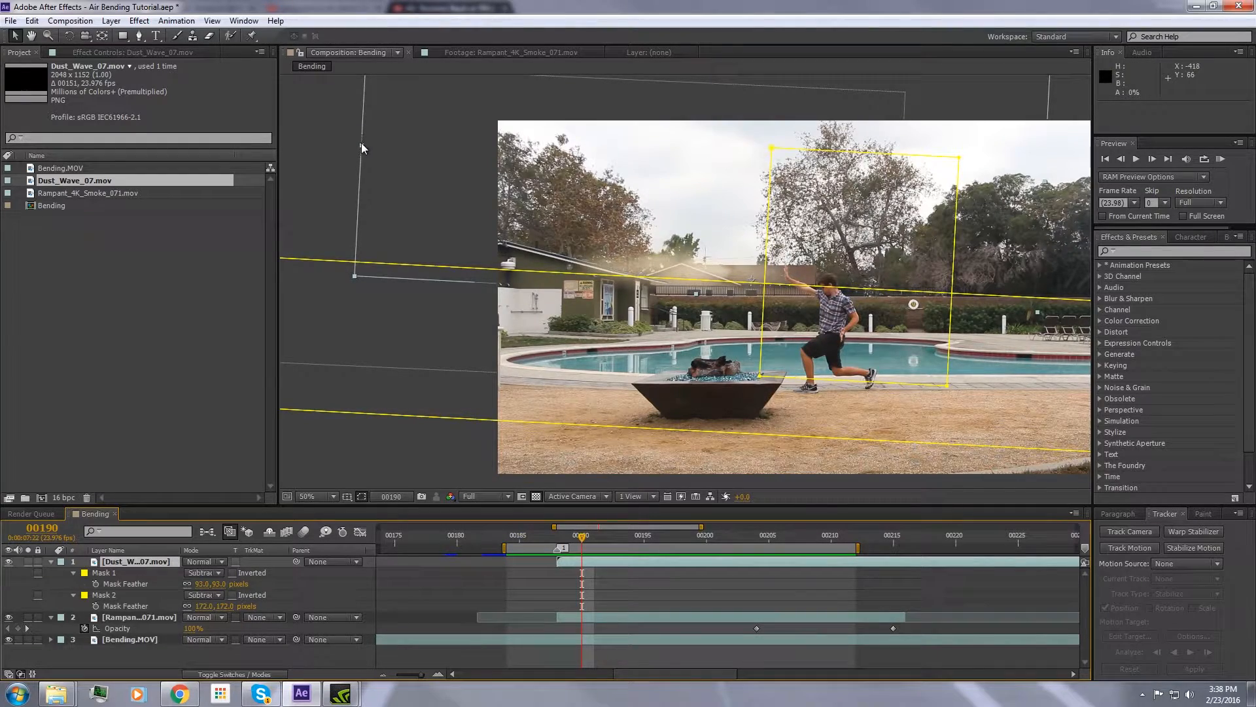
drag(361, 142, 298, 141)
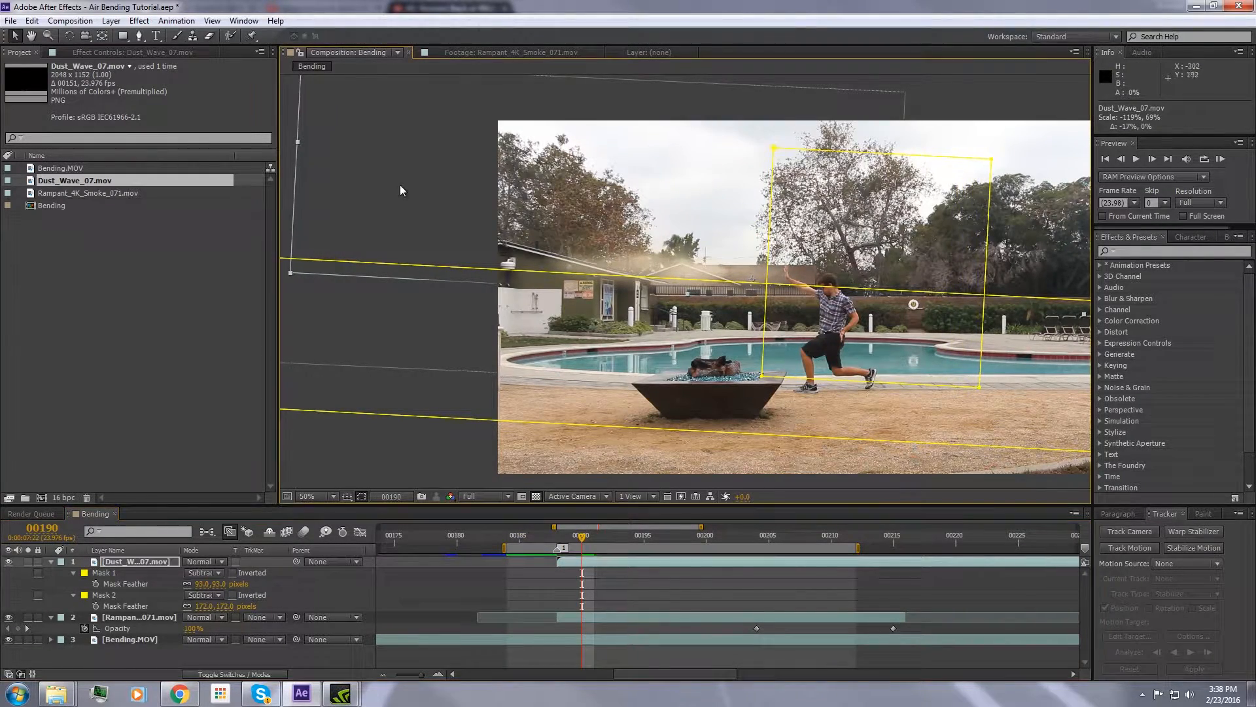
drag(581, 535, 692, 536)
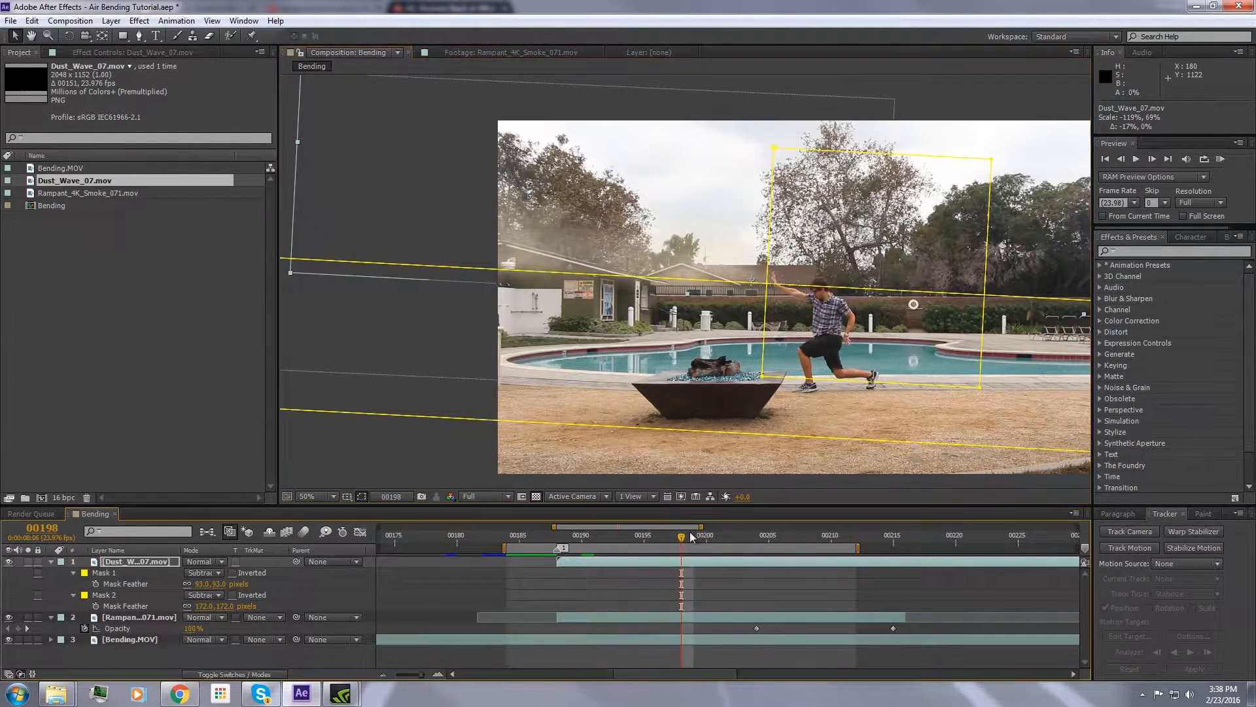
click(557, 537)
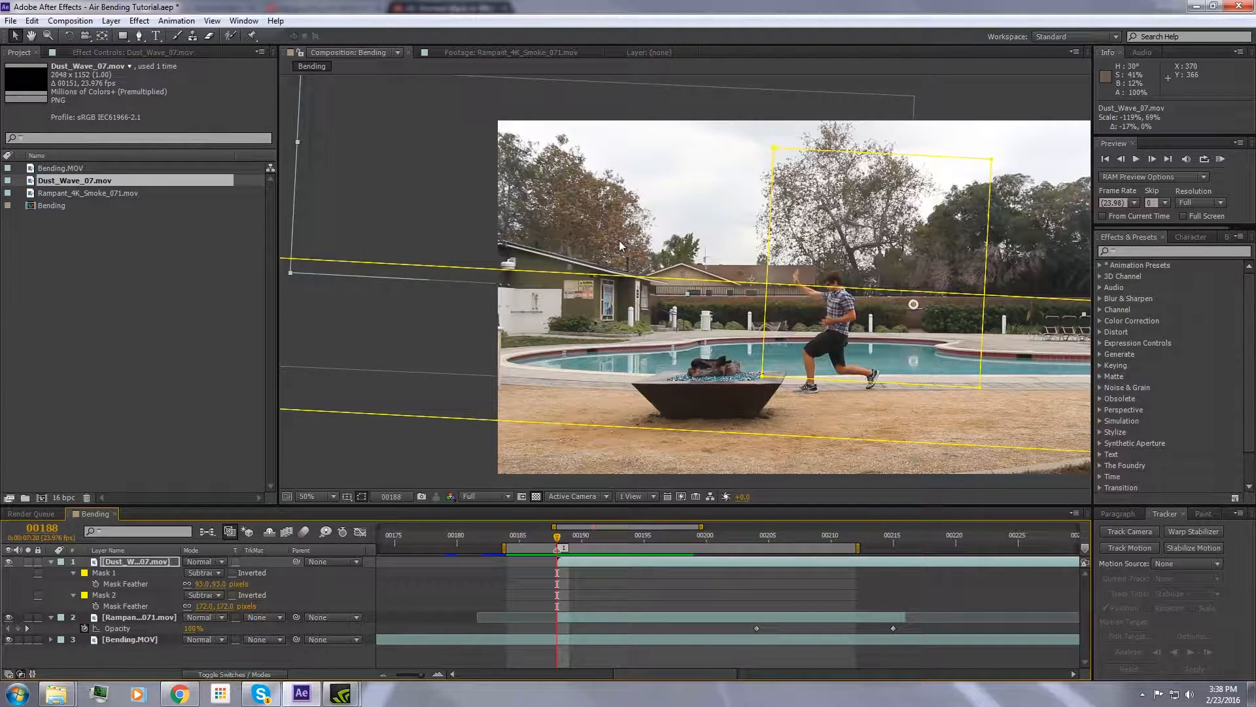
drag(620, 242, 650, 238)
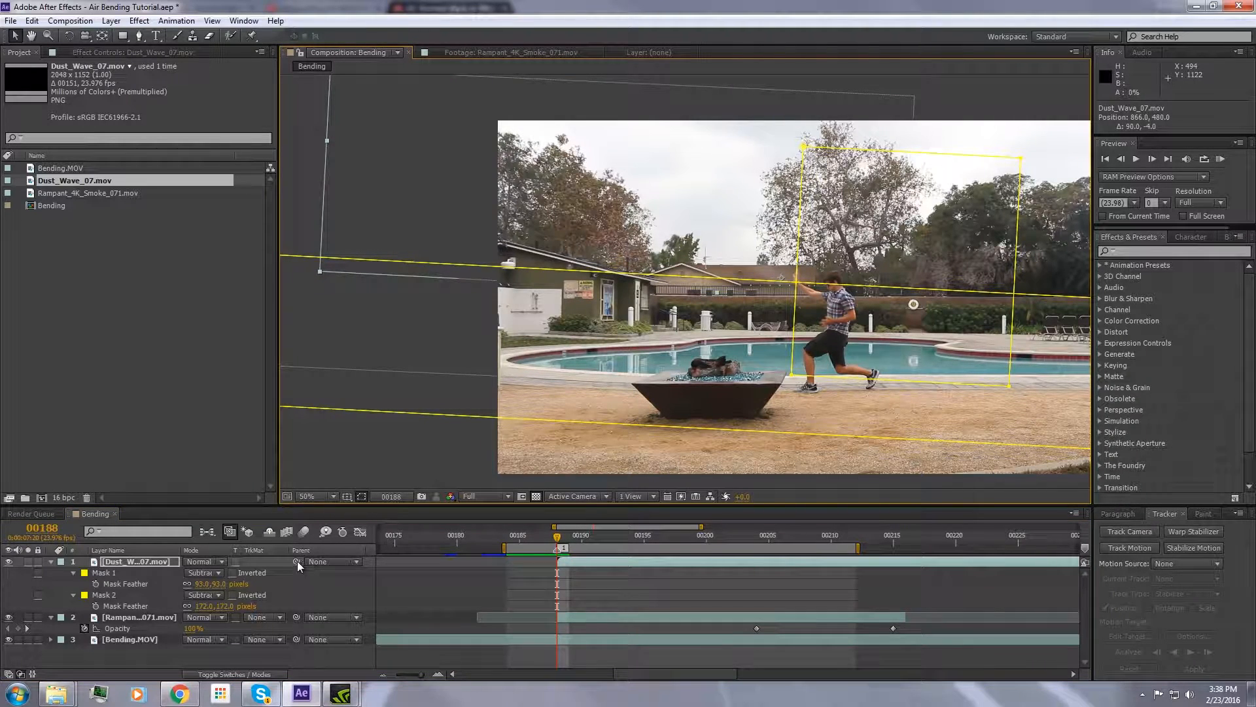
Parent the dust layer to the Rampant smoke layer and collapse the properties of both layers.
drag(296, 561, 158, 617)
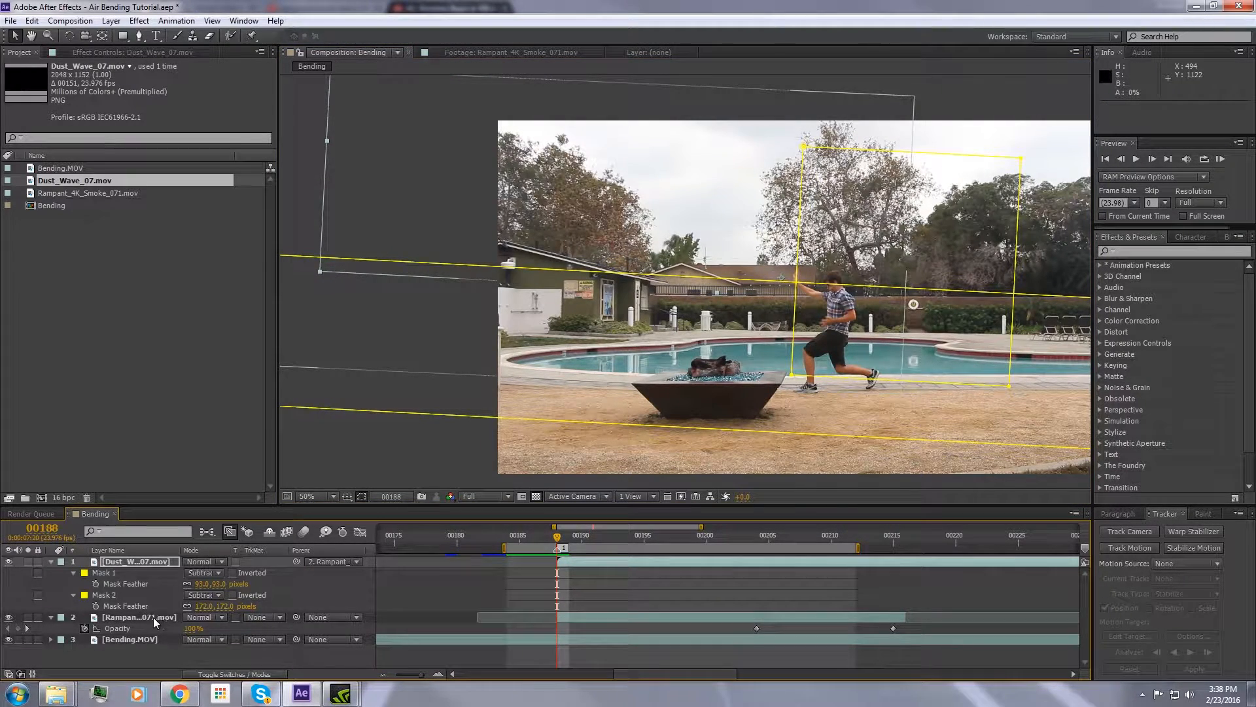
click(154, 618)
click(51, 561)
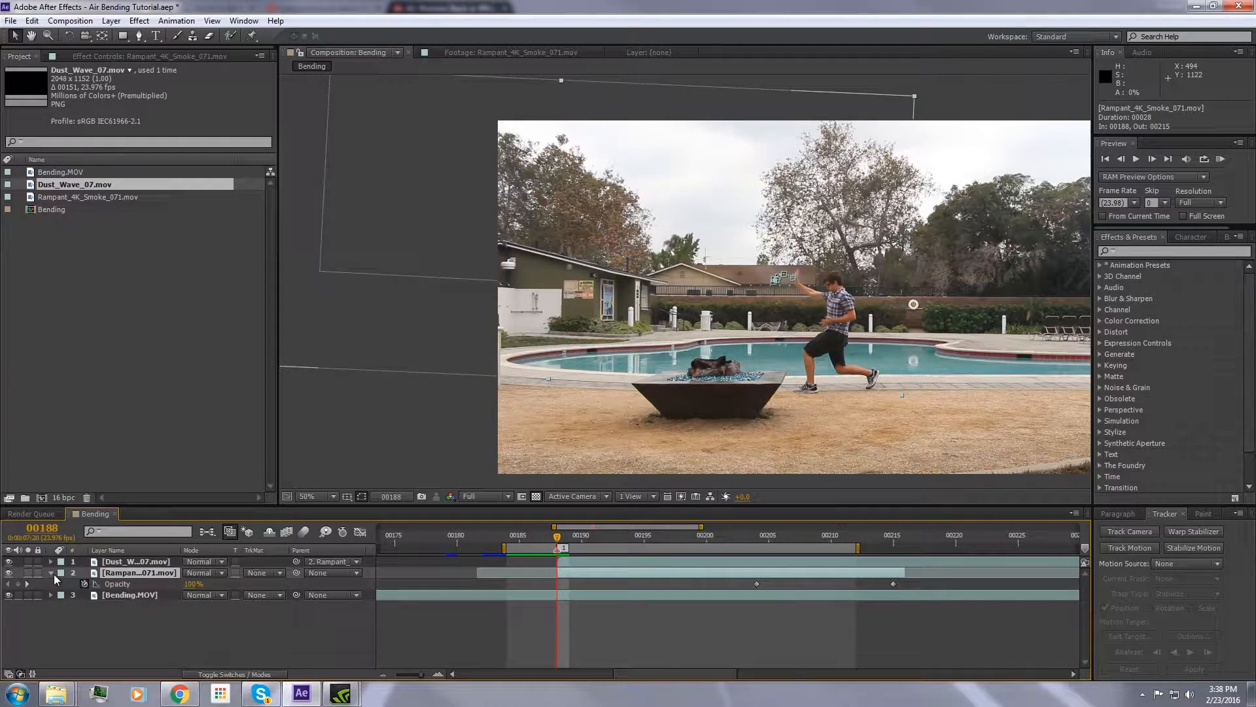
click(51, 573)
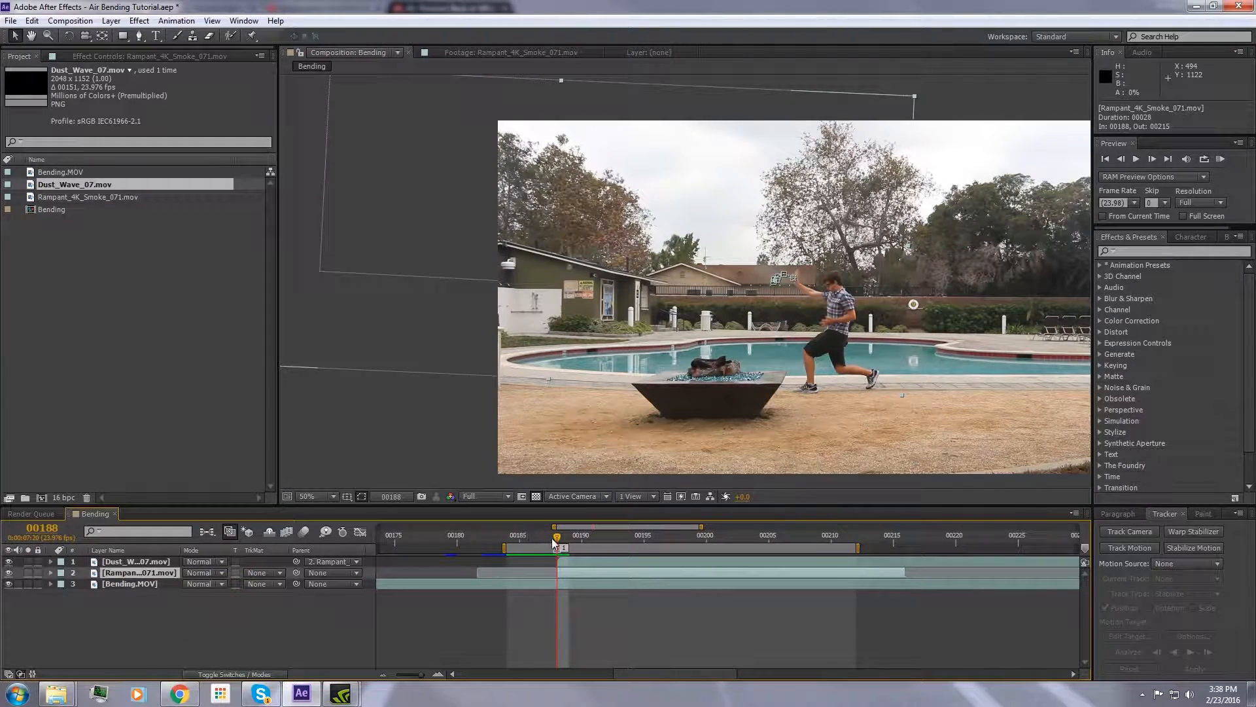
Inspect the dust's lower edge over the building near frame 197 and set Mask 1's feather to 89 pixels.
drag(557, 540, 681, 512)
scroll(677, 288, up, 2)
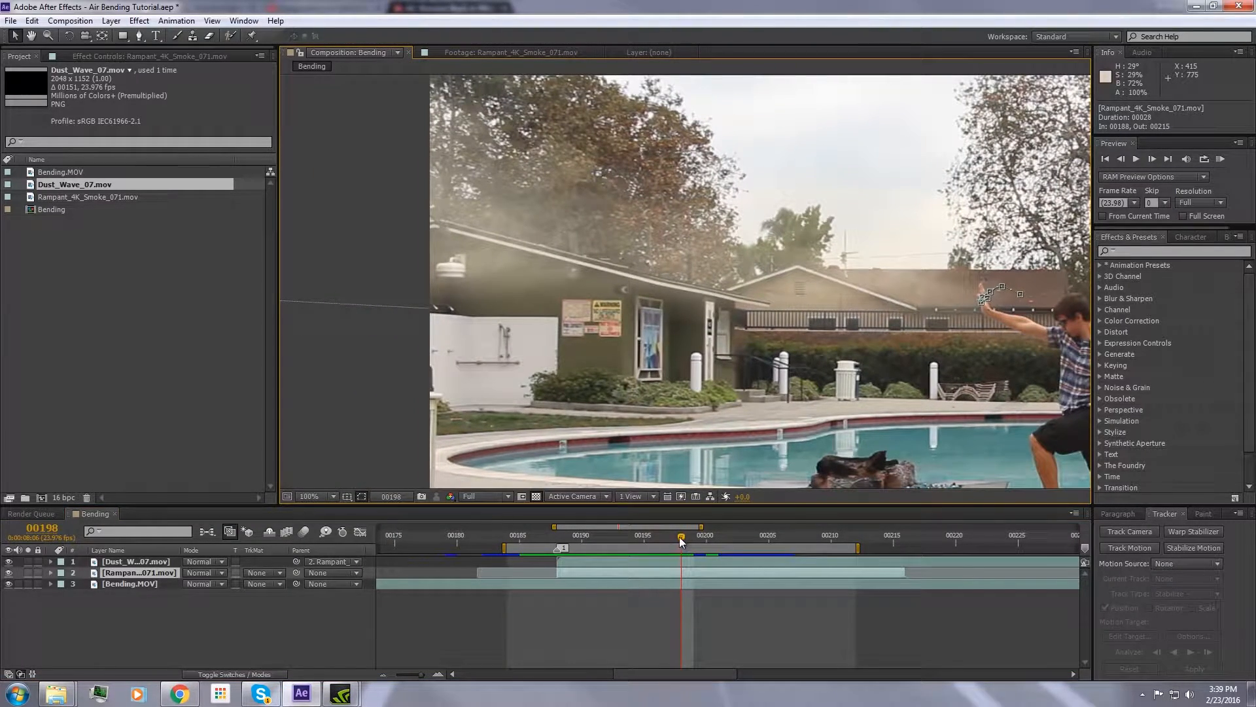
mouse_move(682, 539)
mouse_down()
mouse_move(560, 538)
mouse_move(692, 535)
mouse_move(669, 538)
mouse_up()
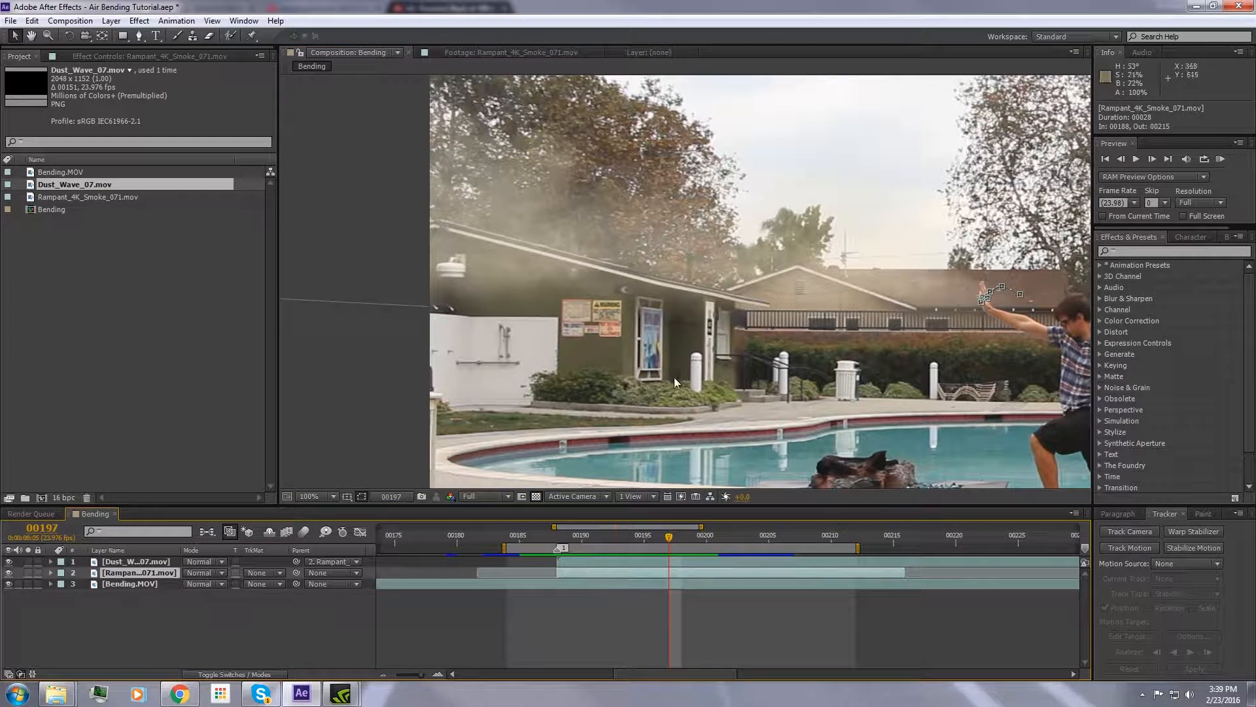
key(period)
drag(643, 368, 713, 341)
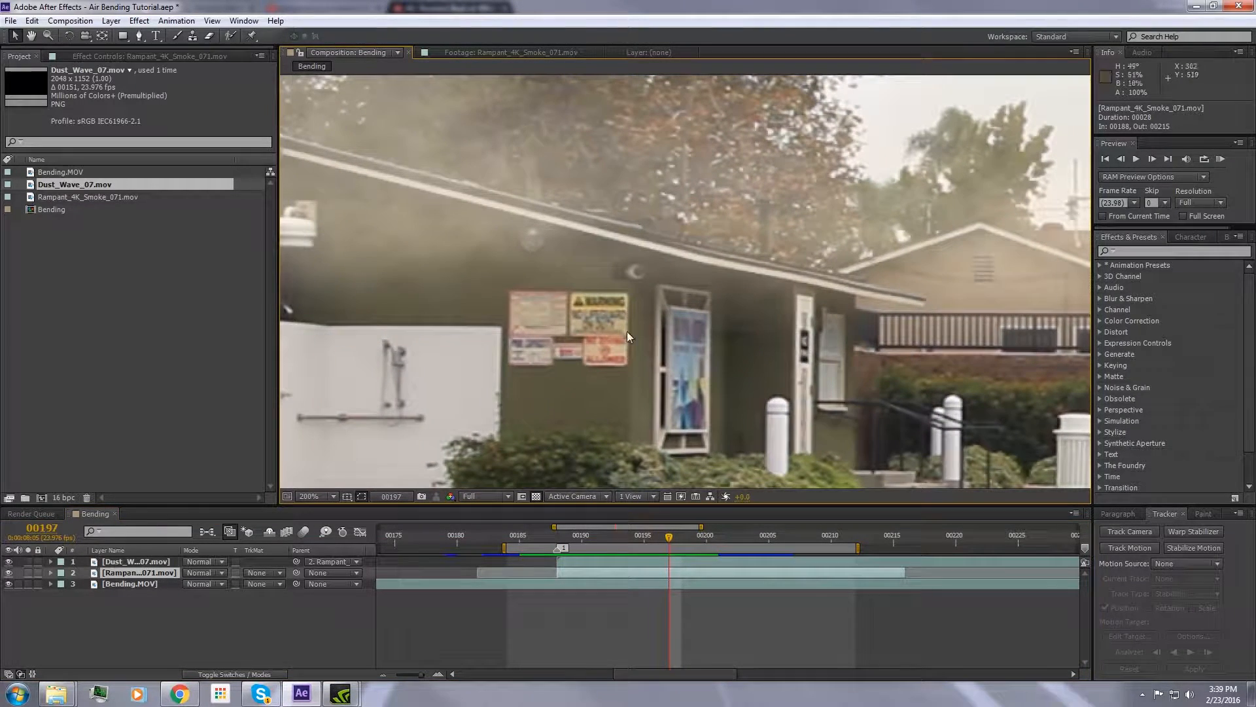
click(151, 561)
key(f)
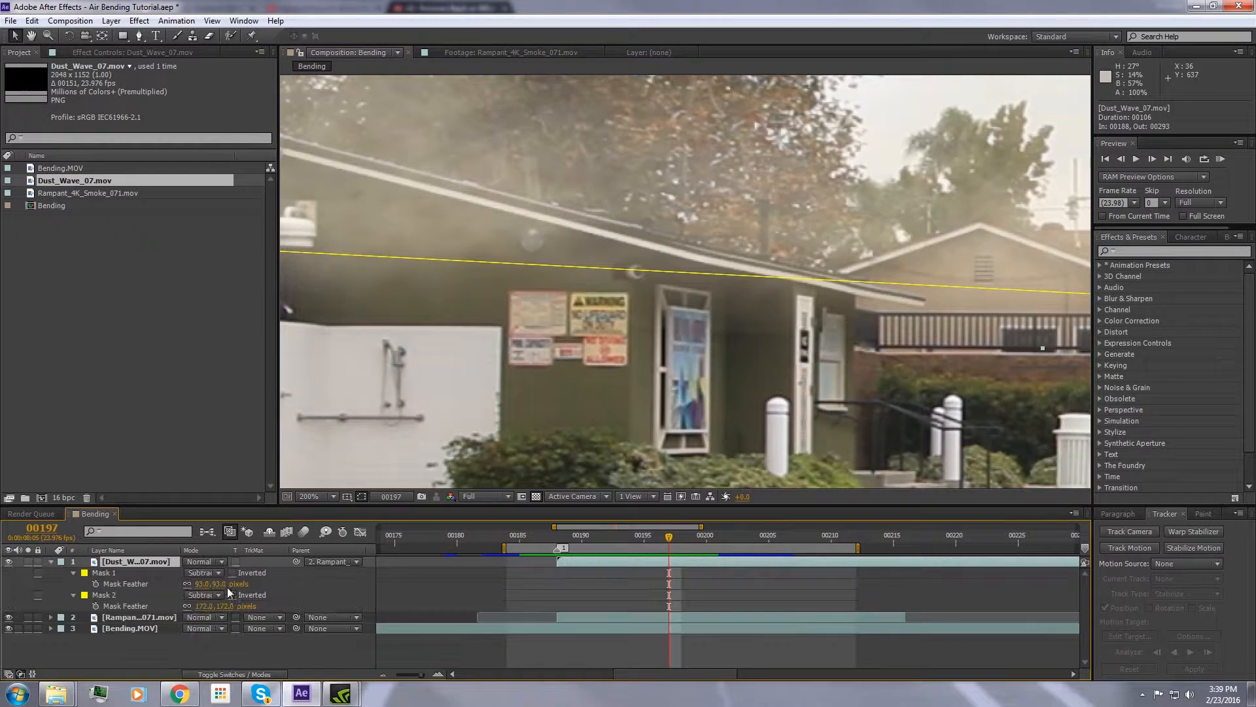
drag(220, 583, 203, 584)
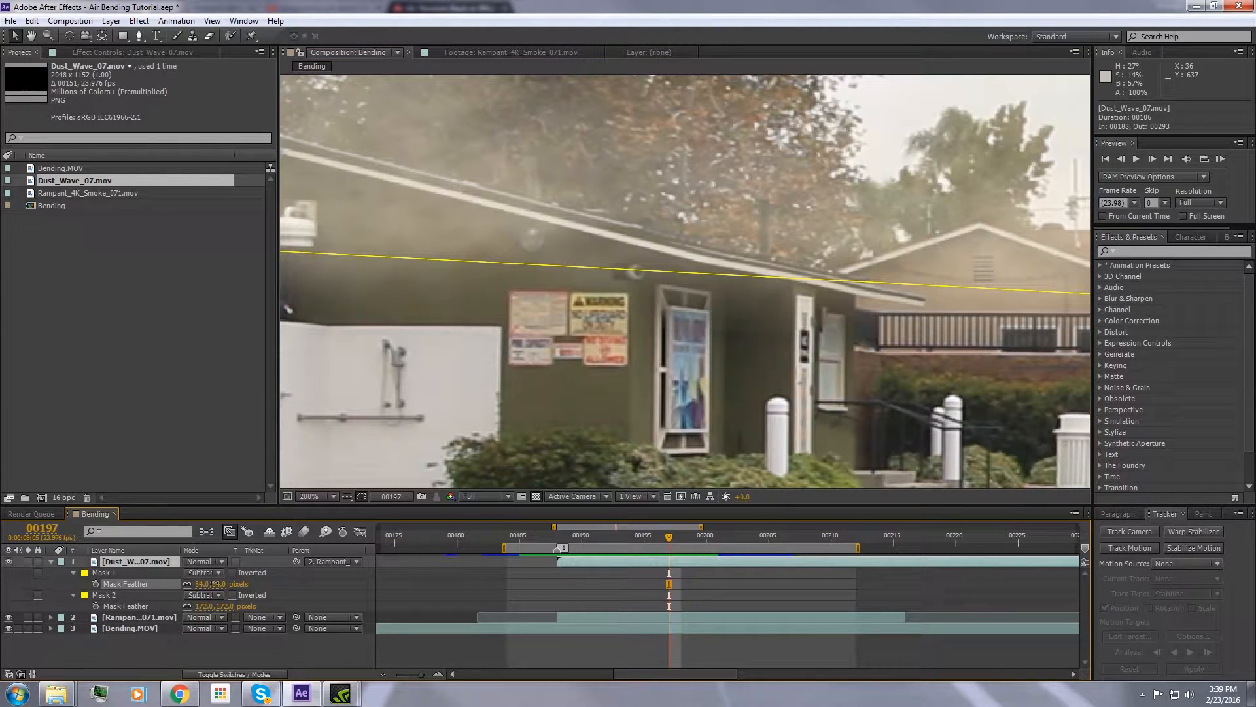
drag(216, 583, 217, 583)
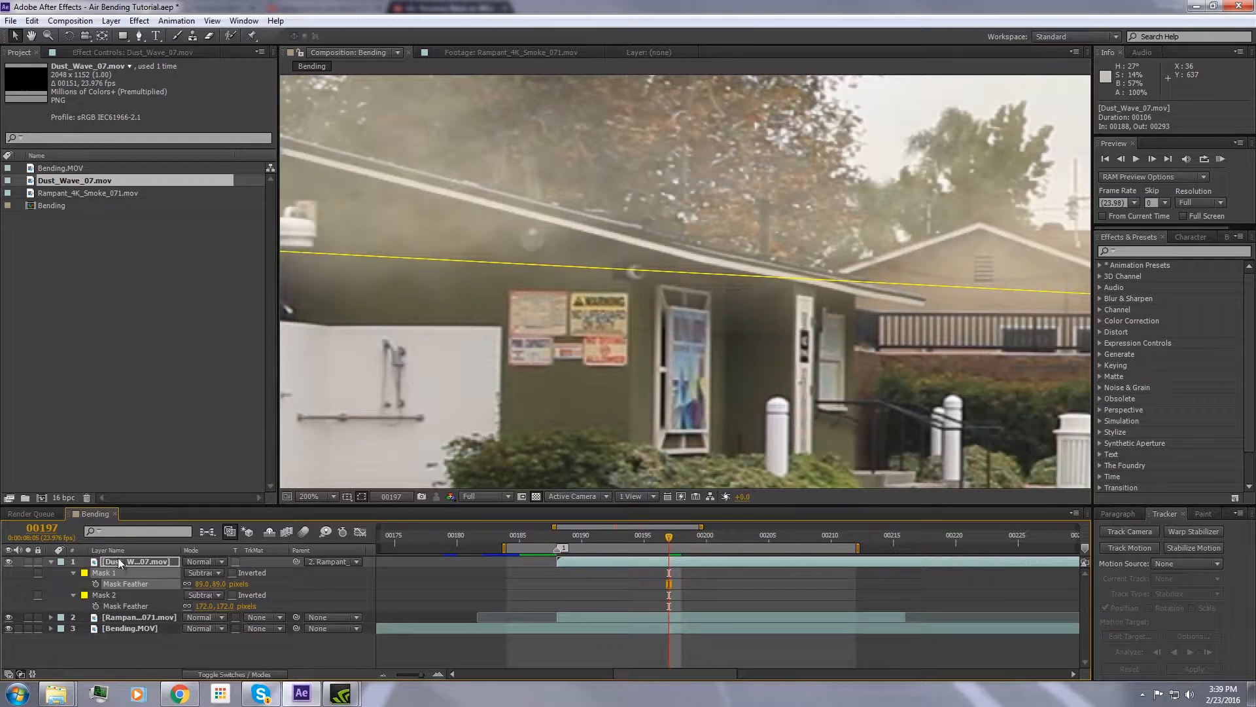
Reveal all mask properties of the dust layer and adjust Mask 1's expansion.
key(m)
key(m)
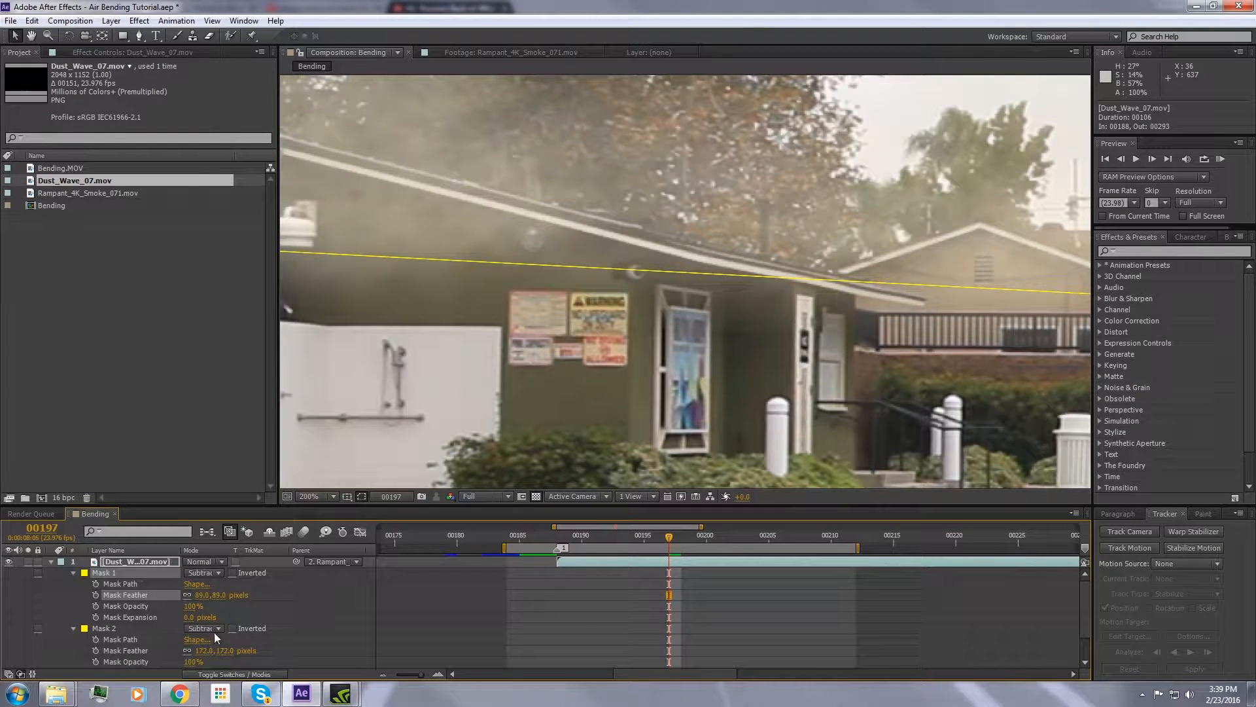
drag(189, 617, 197, 619)
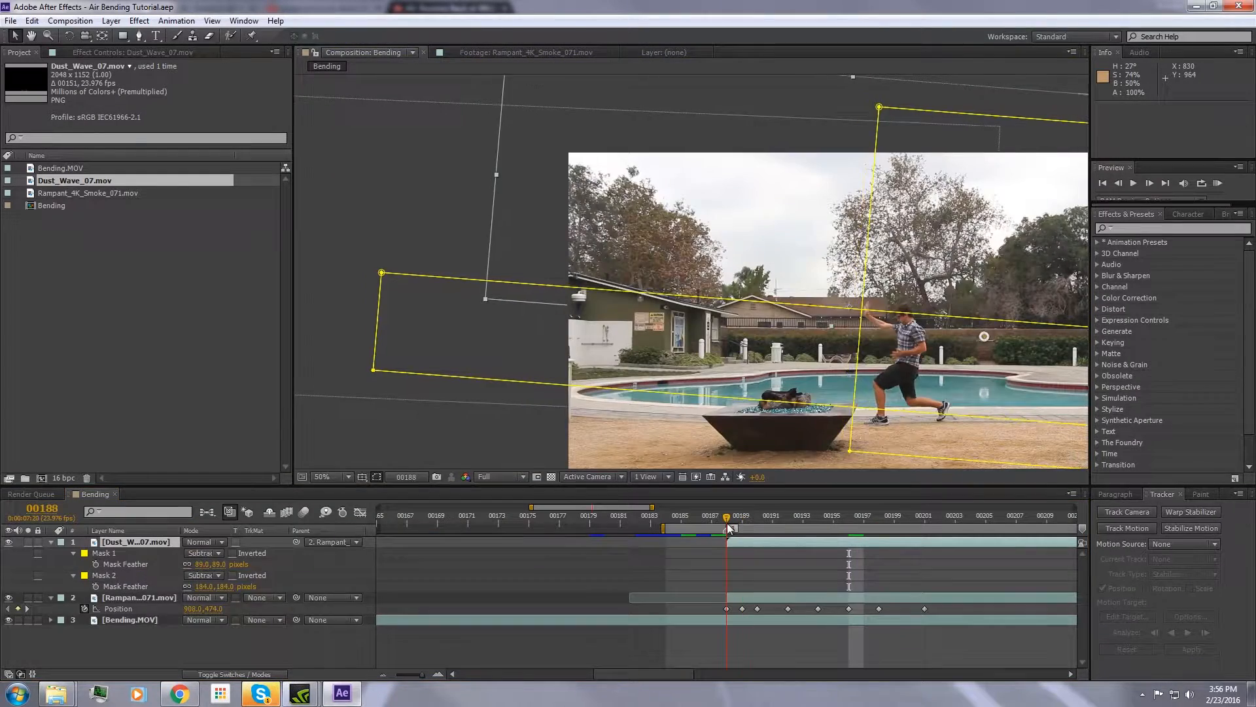
Duplicate the dust layer at frame 189, collapse both copies' properties and select the lower copy in the layer stack.
mouse_move(728, 524)
mouse_down()
mouse_move(823, 519)
mouse_move(742, 520)
mouse_up()
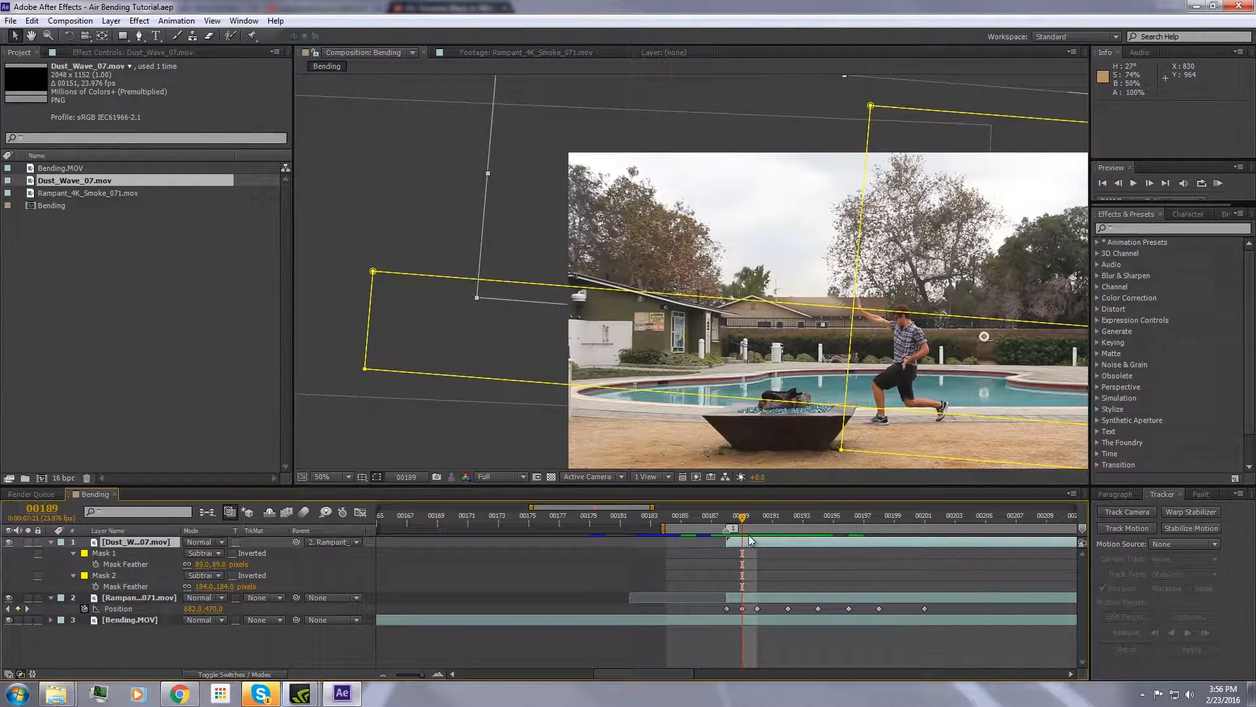
key(ctrl+d)
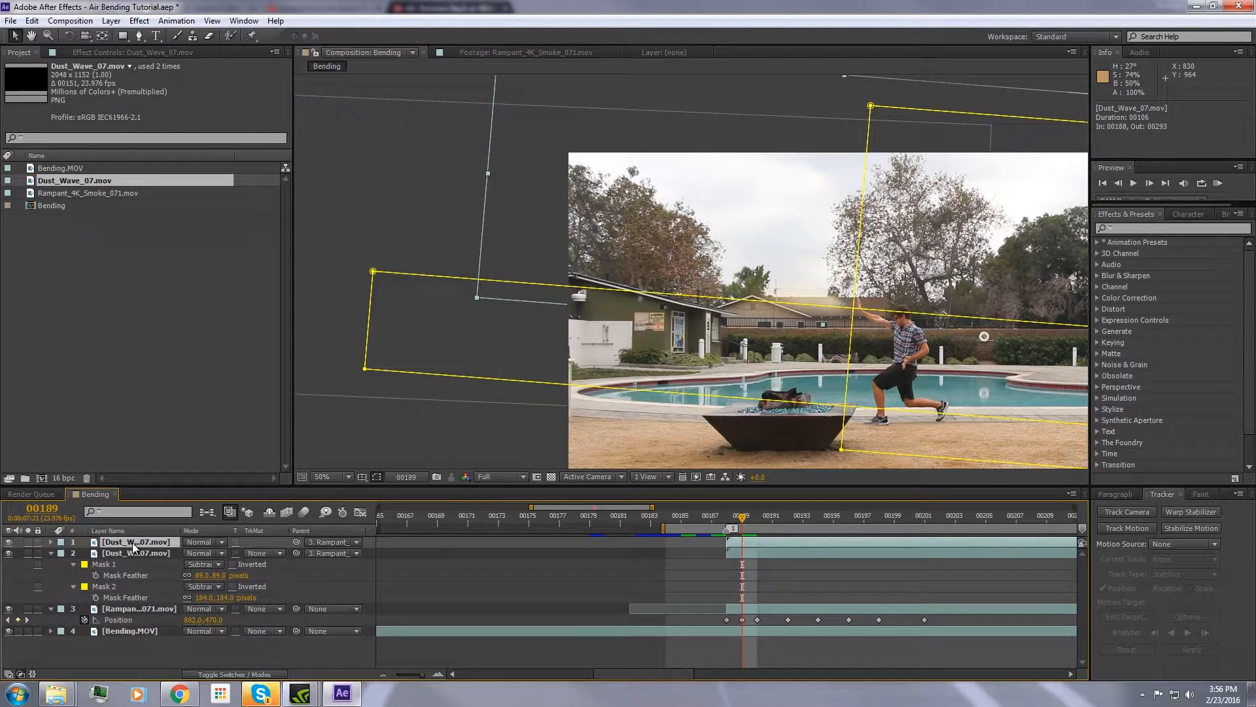
click(50, 552)
click(50, 543)
click(50, 542)
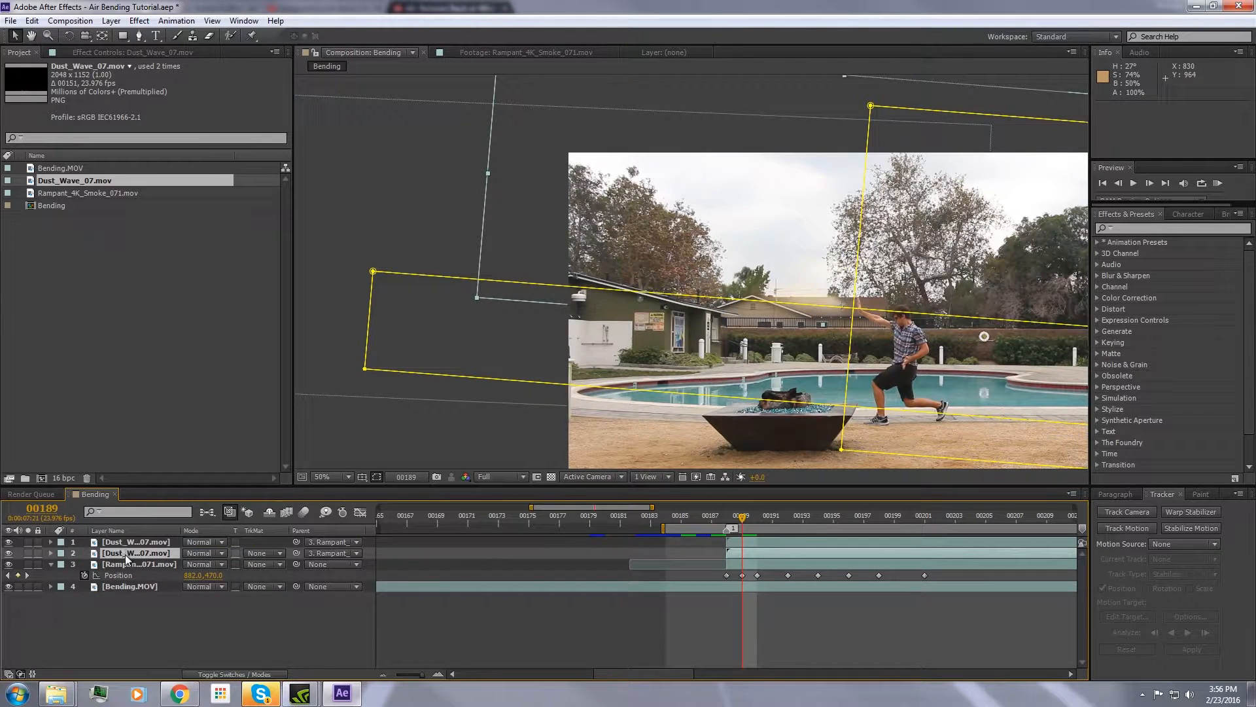
click(126, 555)
Flip the lower dust copy vertically and resize it to -160%, -72% scale at frame 194.
drag(667, 270, 566, 280)
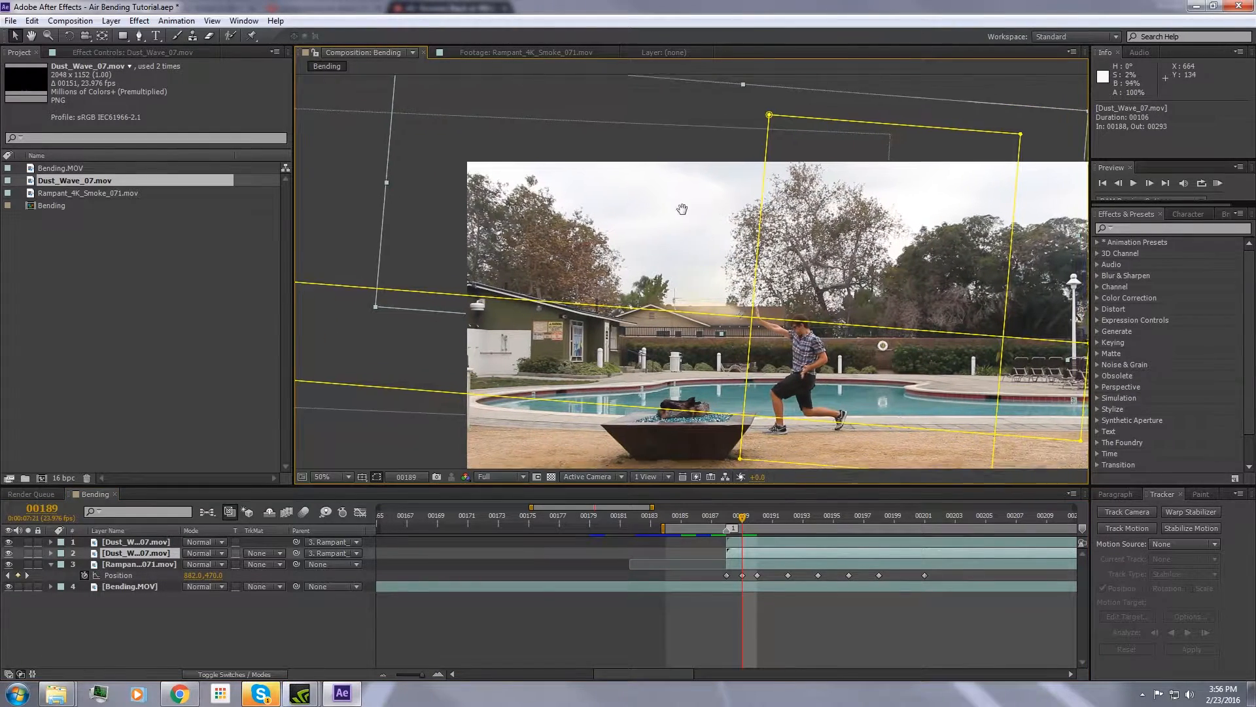
drag(681, 208, 620, 218)
drag(705, 127, 629, 482)
drag(743, 520, 818, 519)
key(comma)
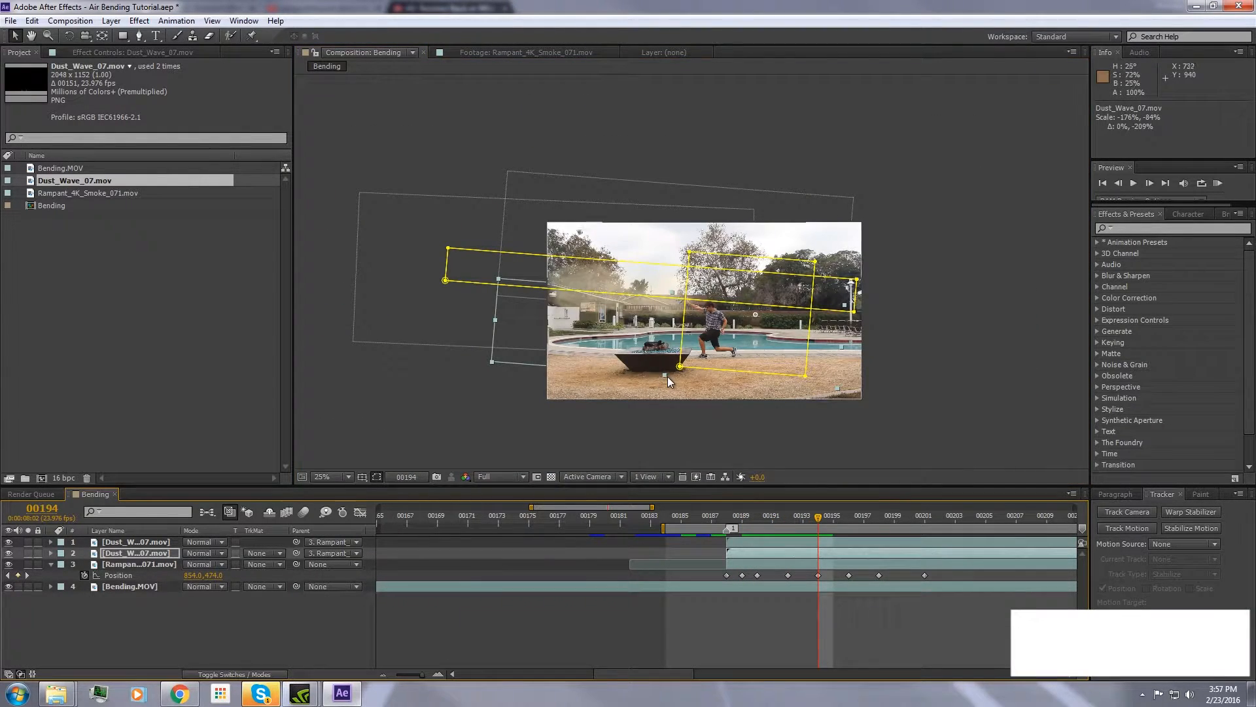
key(period)
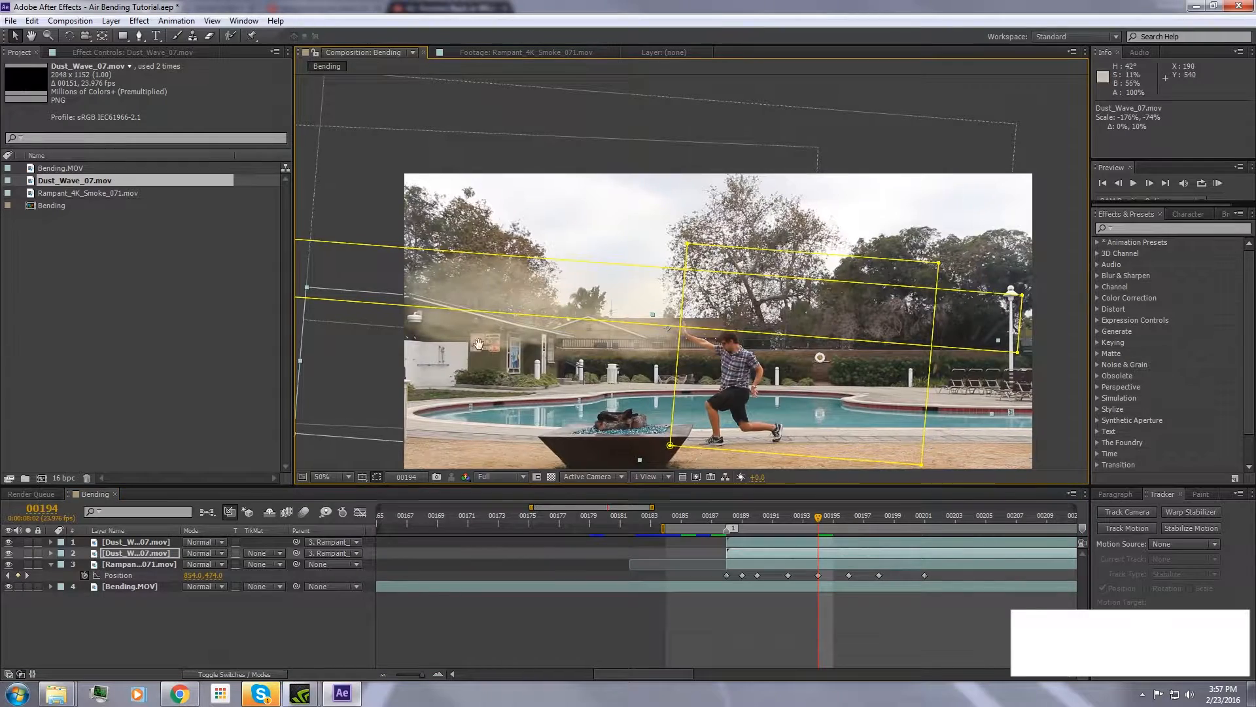
drag(478, 344, 565, 316)
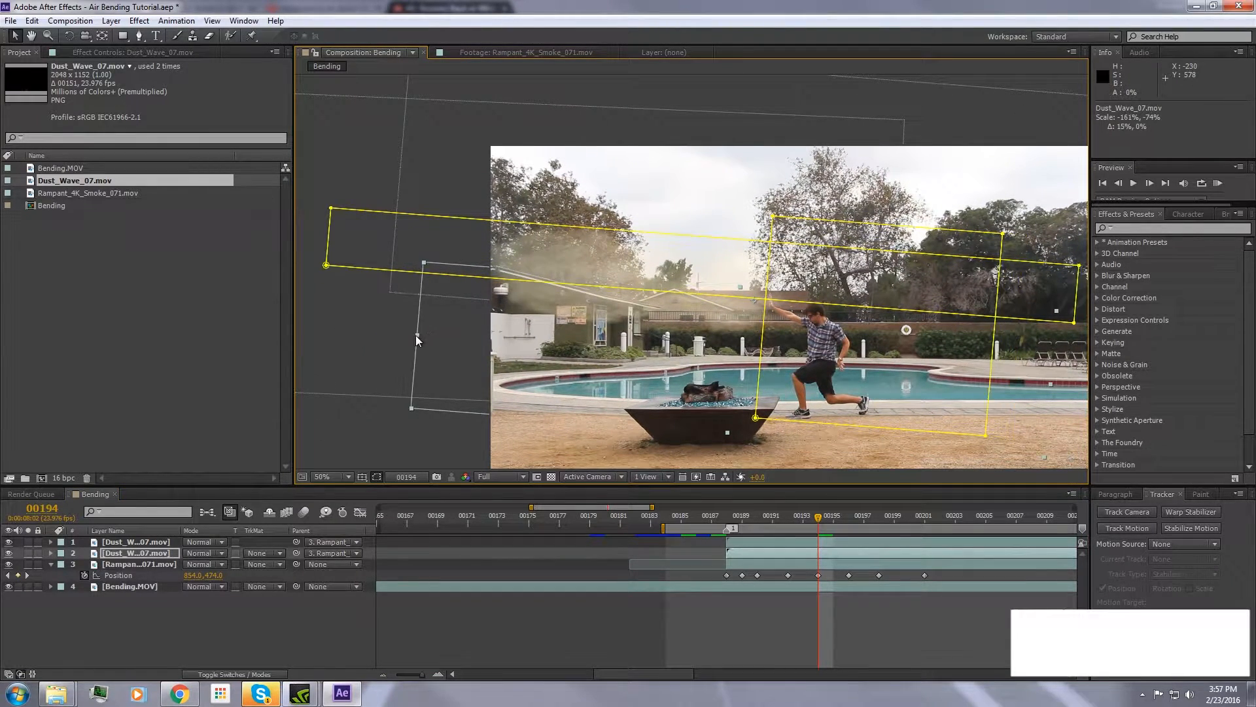
drag(416, 335, 417, 336)
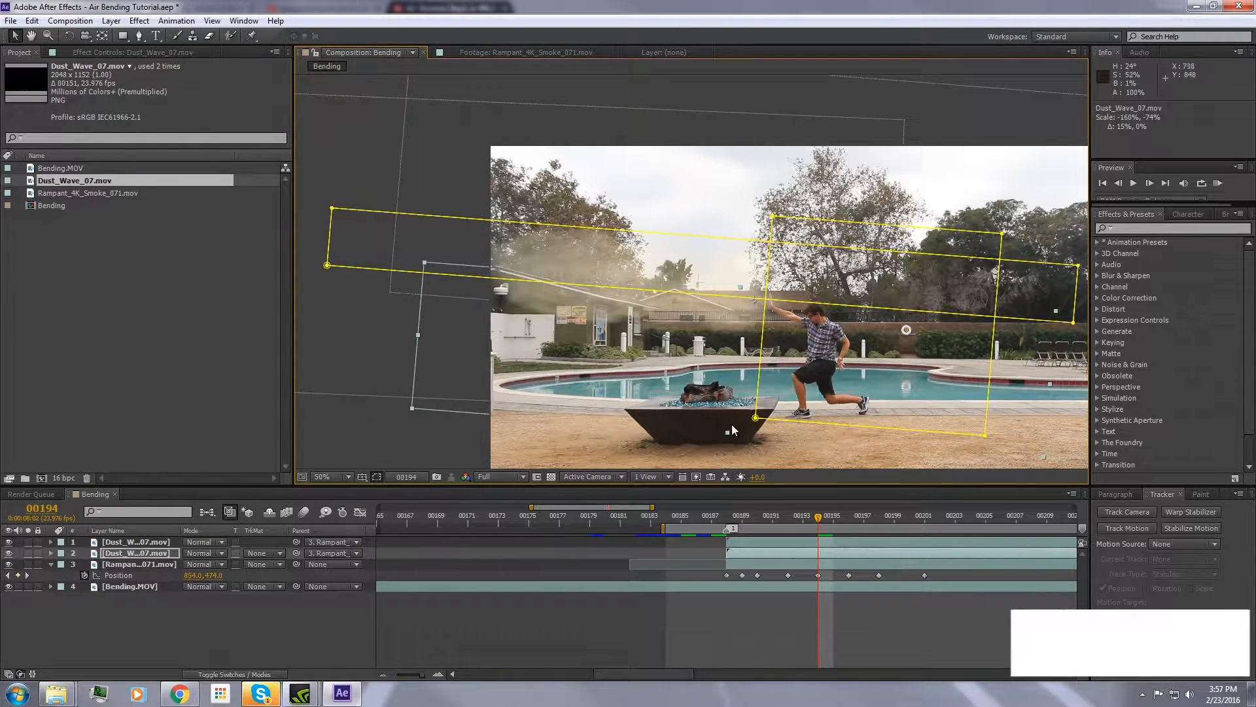
drag(729, 431, 729, 427)
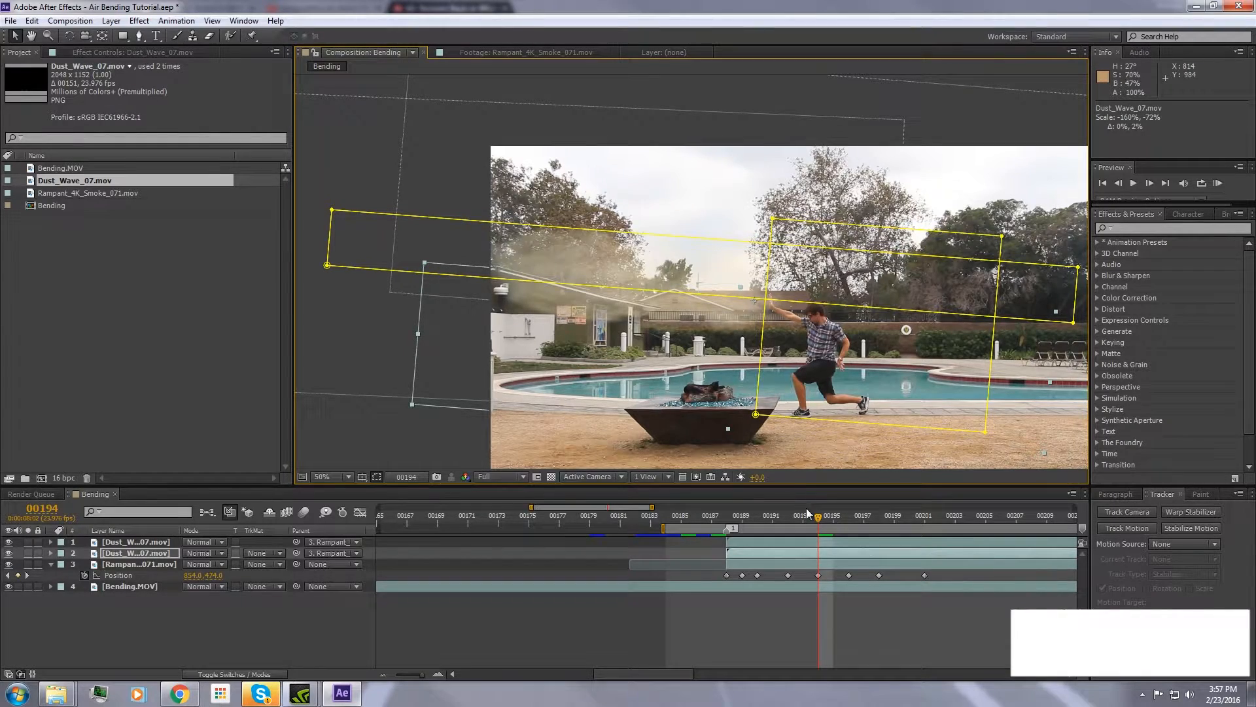
Shrink the flipped dust copy to -153%, -65% scale at frame 194 and check it up to frame 197.
click(787, 514)
drag(786, 514, 818, 515)
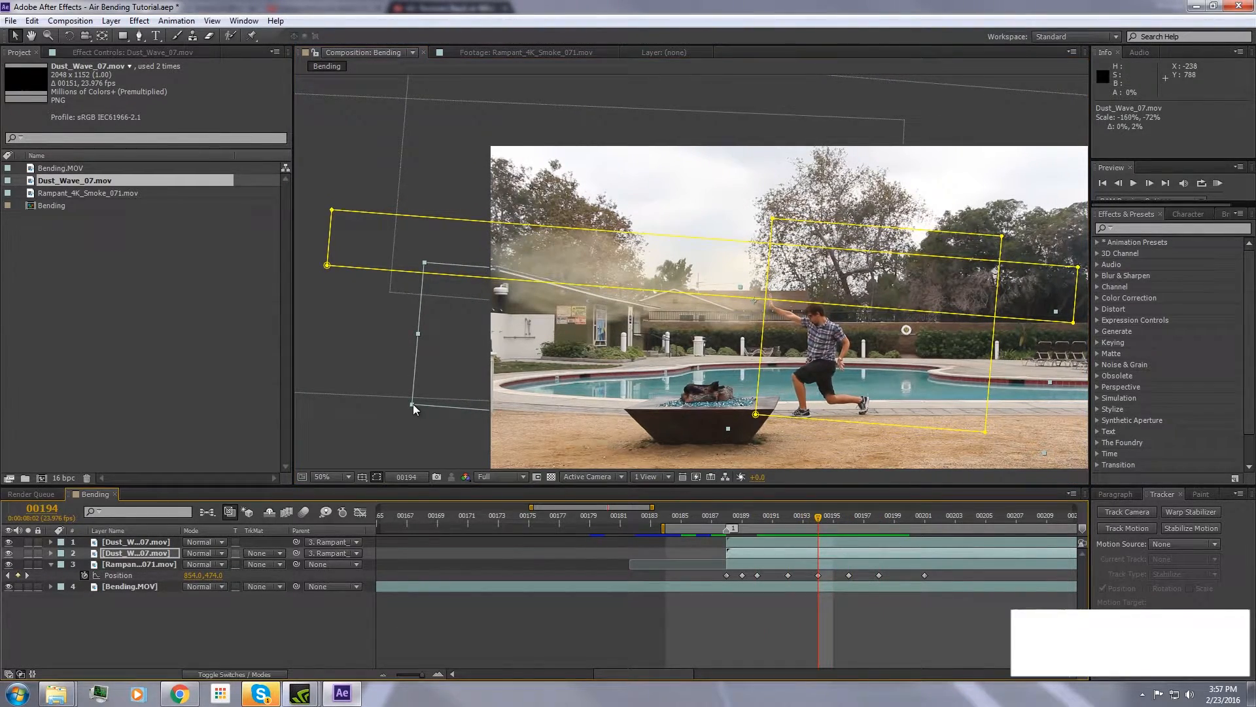
drag(414, 403, 430, 393)
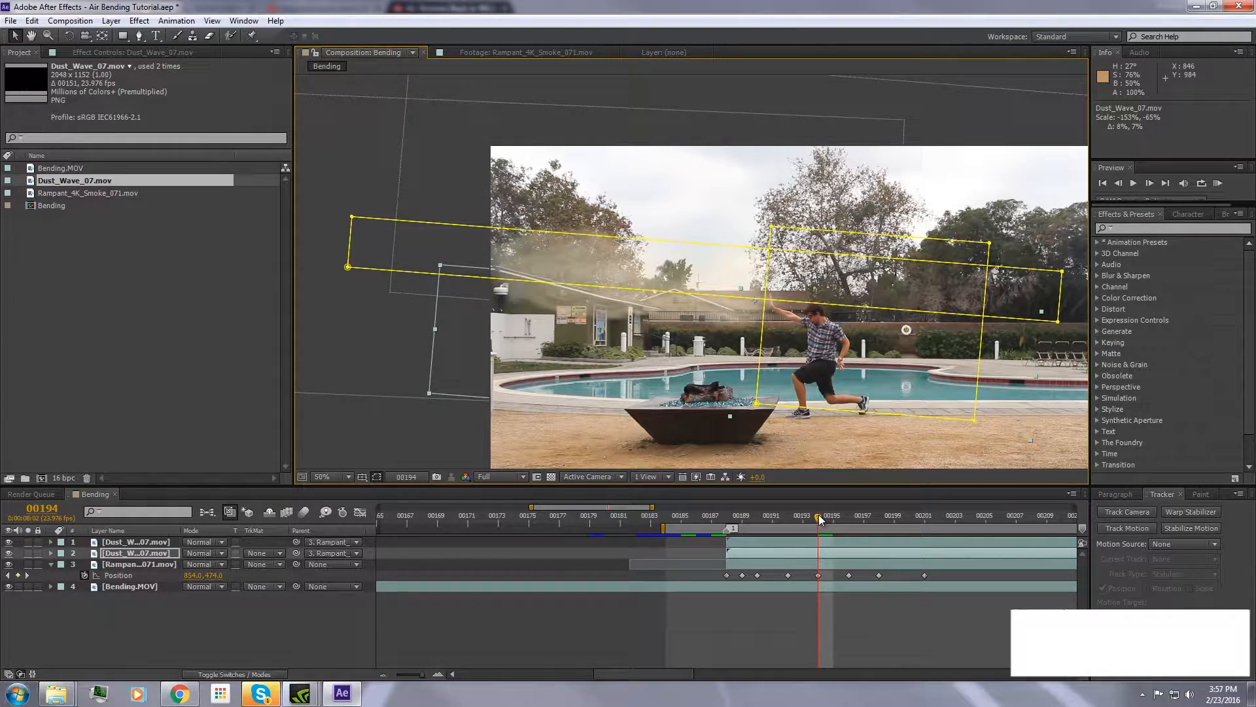
drag(819, 514, 864, 511)
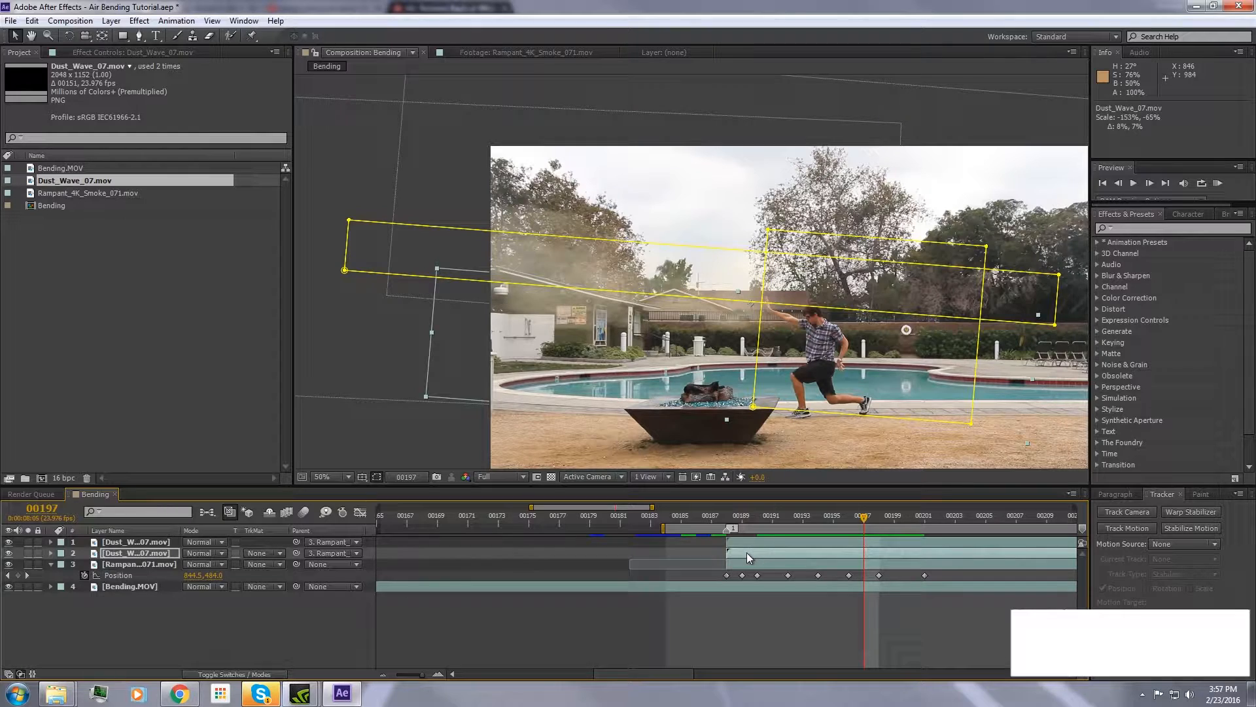
Shift the flipped dust copy in time to start at frame 190 and preview the composition.
drag(747, 552, 863, 516)
click(725, 517)
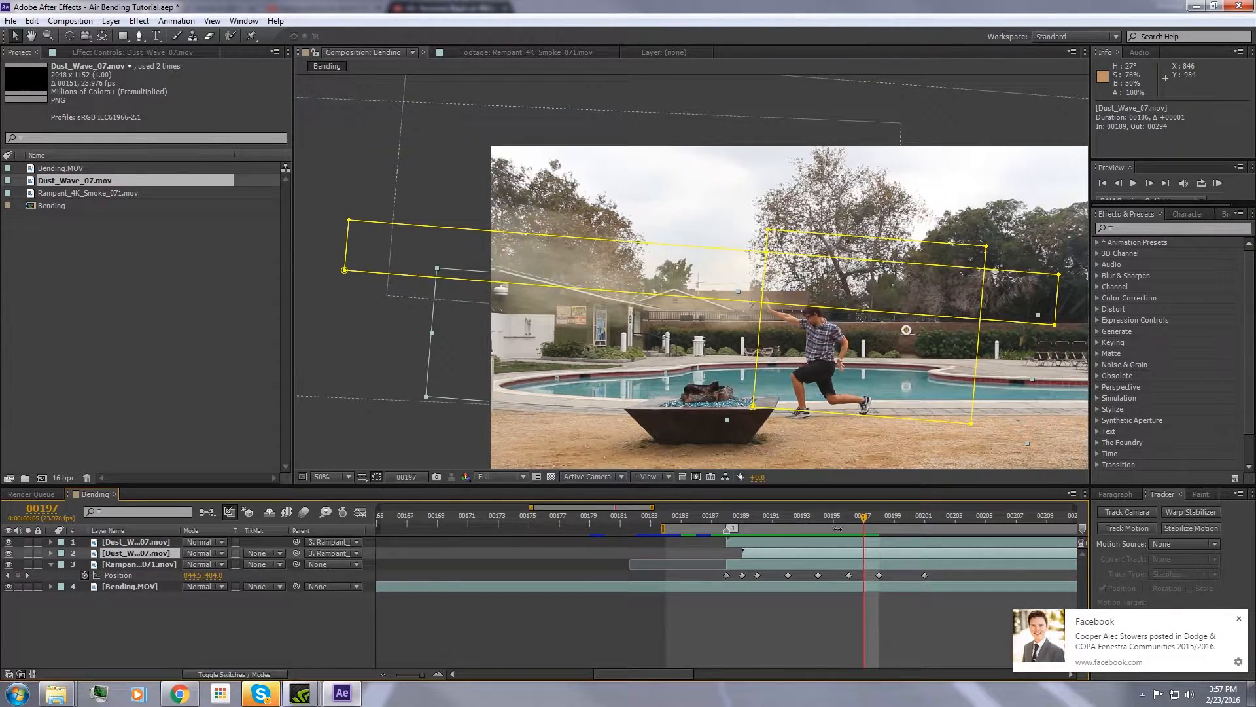
drag(732, 521, 700, 512)
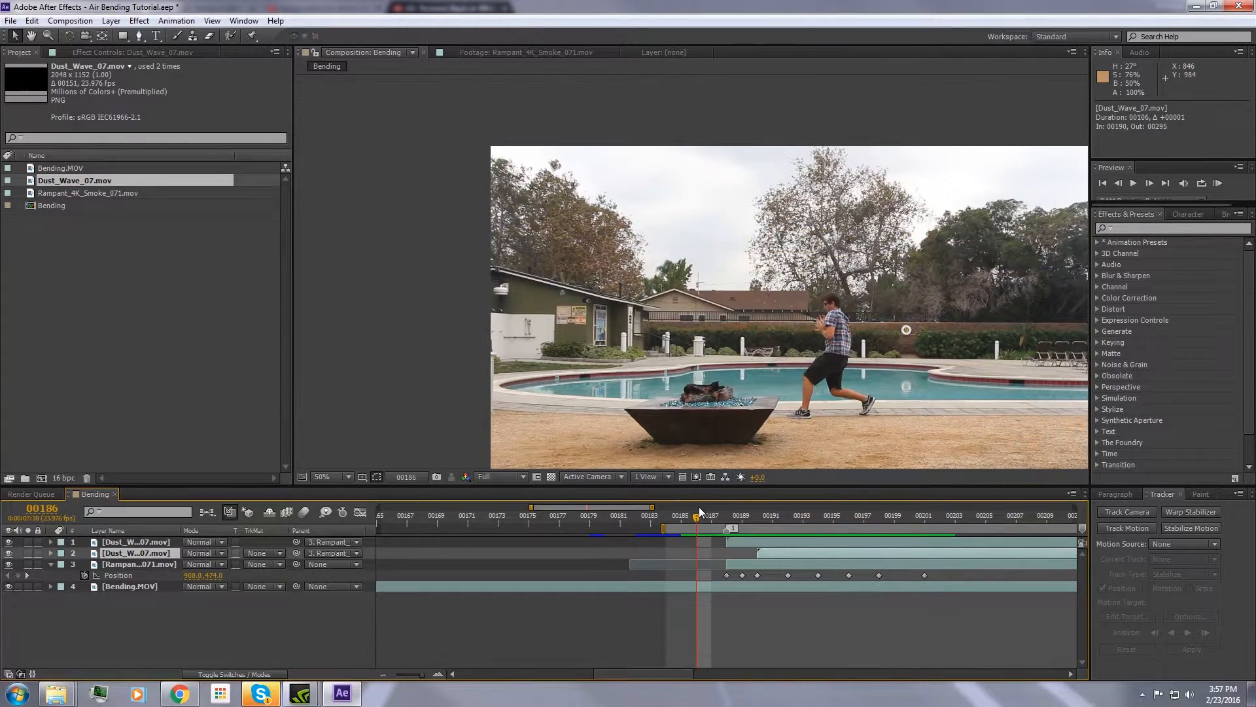
key(KP_0)
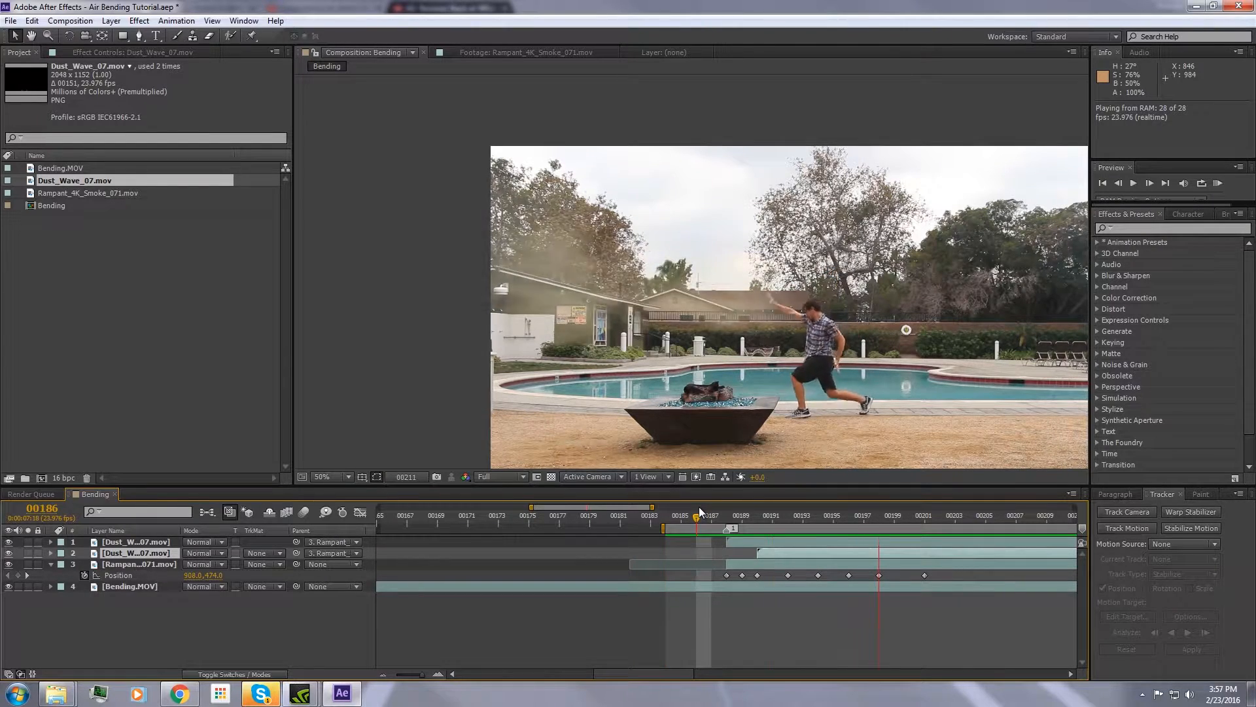
key(space)
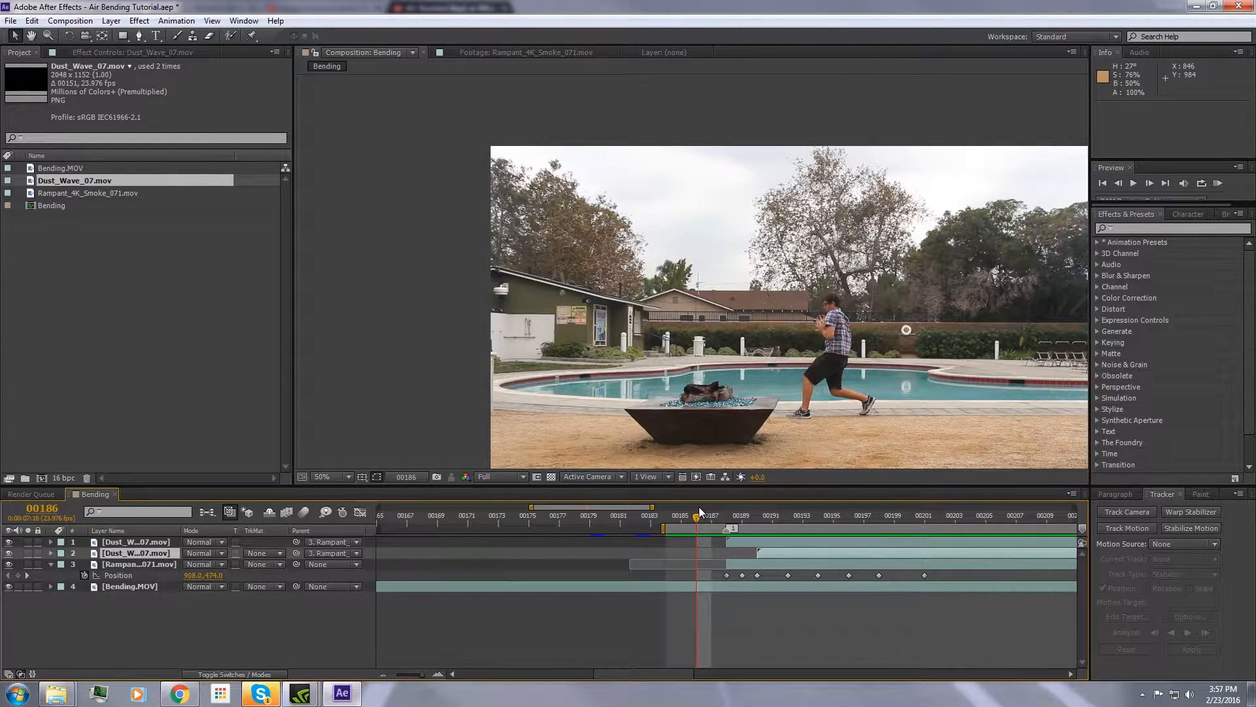
Widen the flipped dust copy to -164%, -65% scale and the original dust layer to -188%, 126%.
click(773, 517)
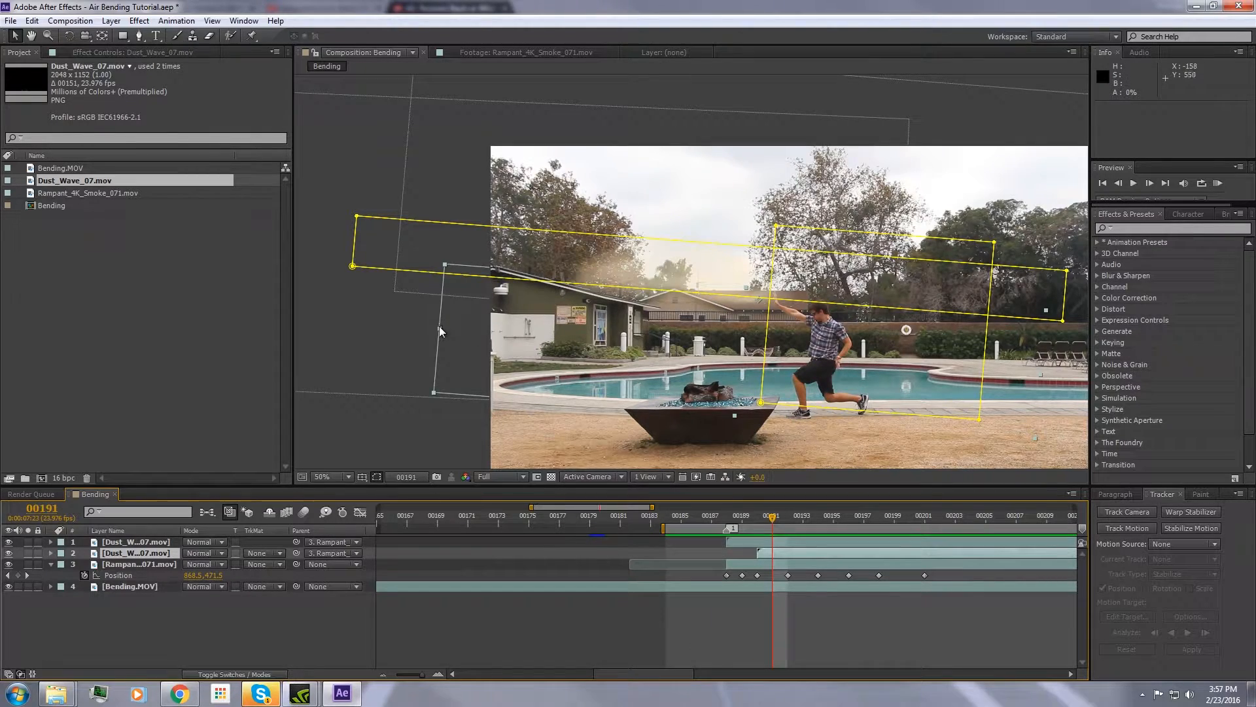
drag(438, 326, 417, 326)
drag(773, 517, 1002, 515)
click(444, 190)
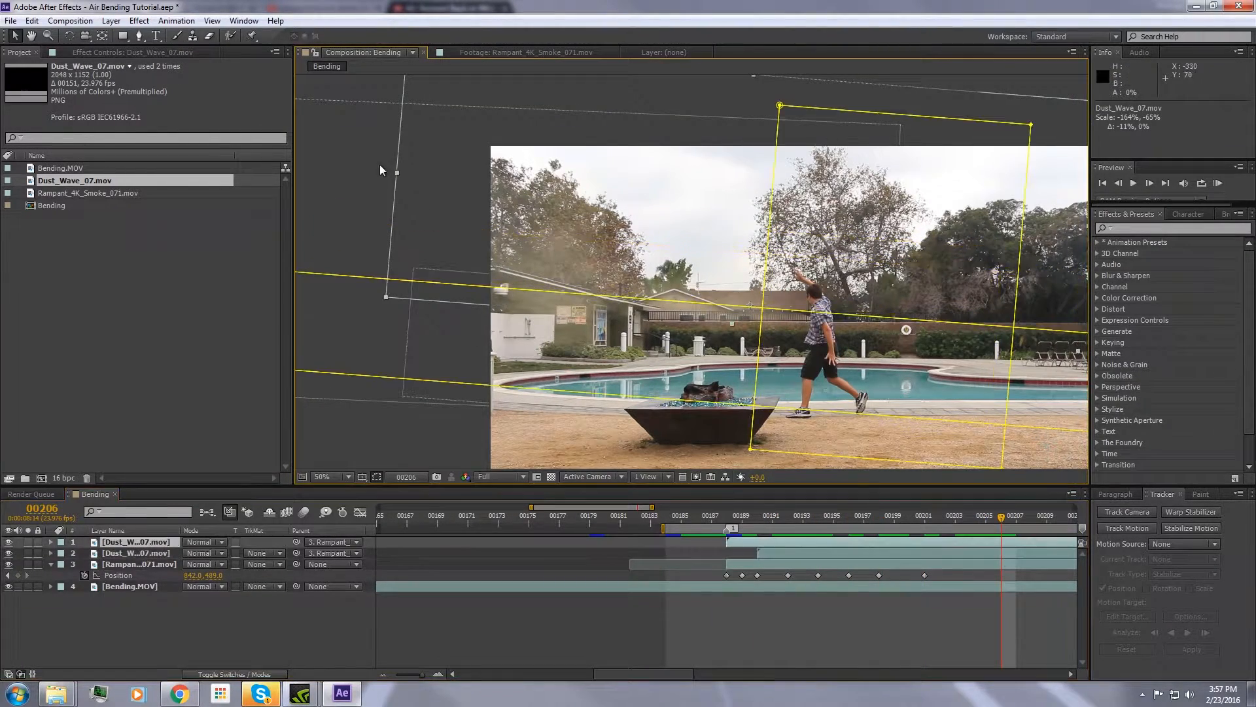
drag(398, 172, 372, 170)
drag(1005, 515, 955, 504)
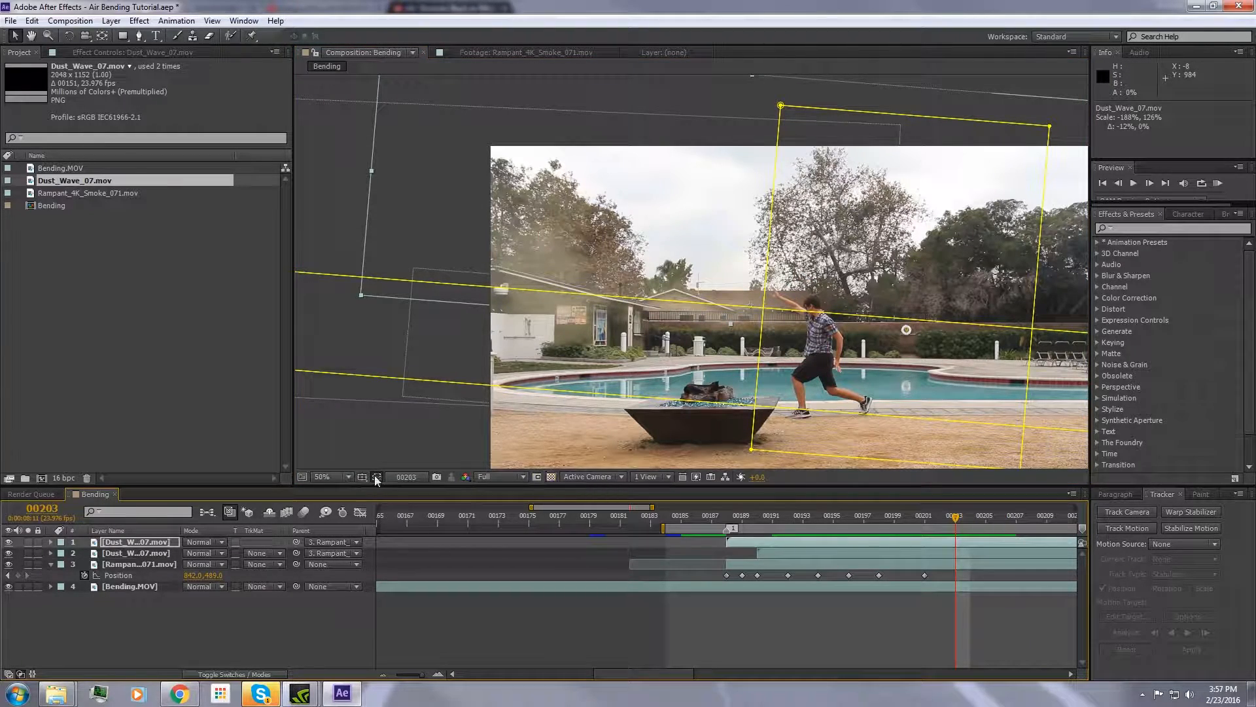
Inspect the dust over the building at frame 209 and nudge the flipped dust copy to position 3353.3, 1086.0.
scroll(679, 289, up, 2)
drag(428, 343, 696, 430)
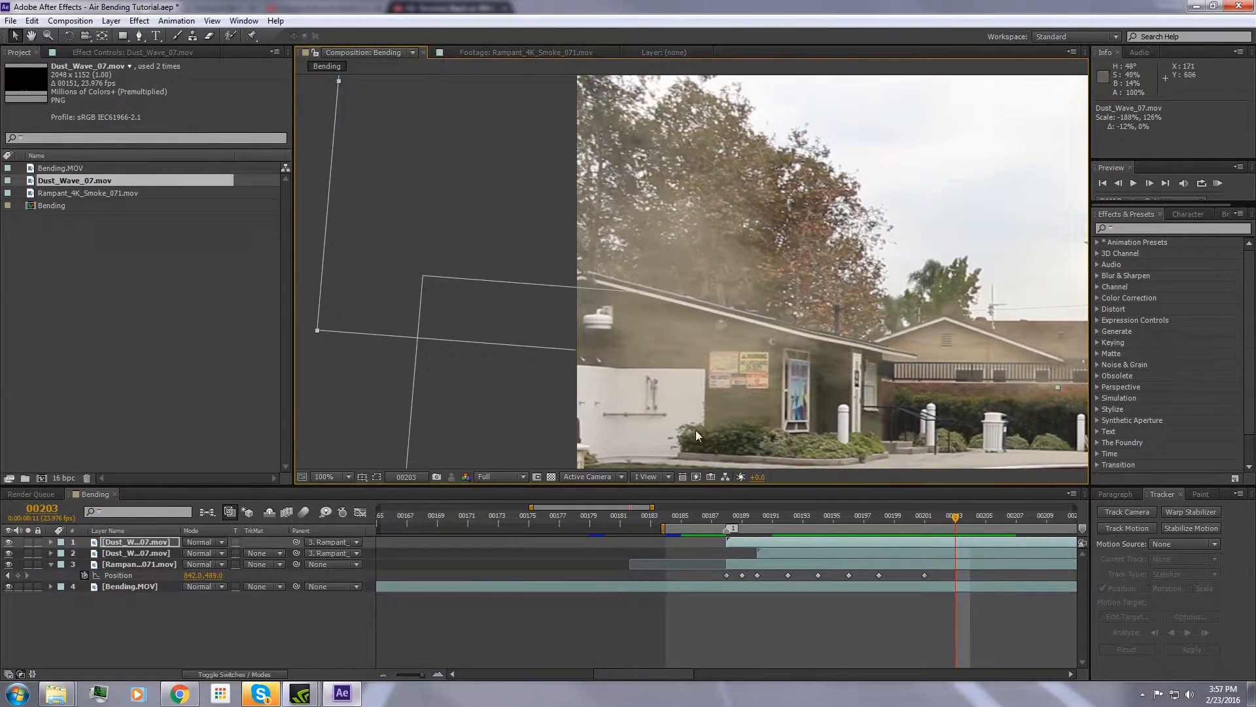
drag(962, 515, 1047, 530)
scroll(724, 378, up, 2)
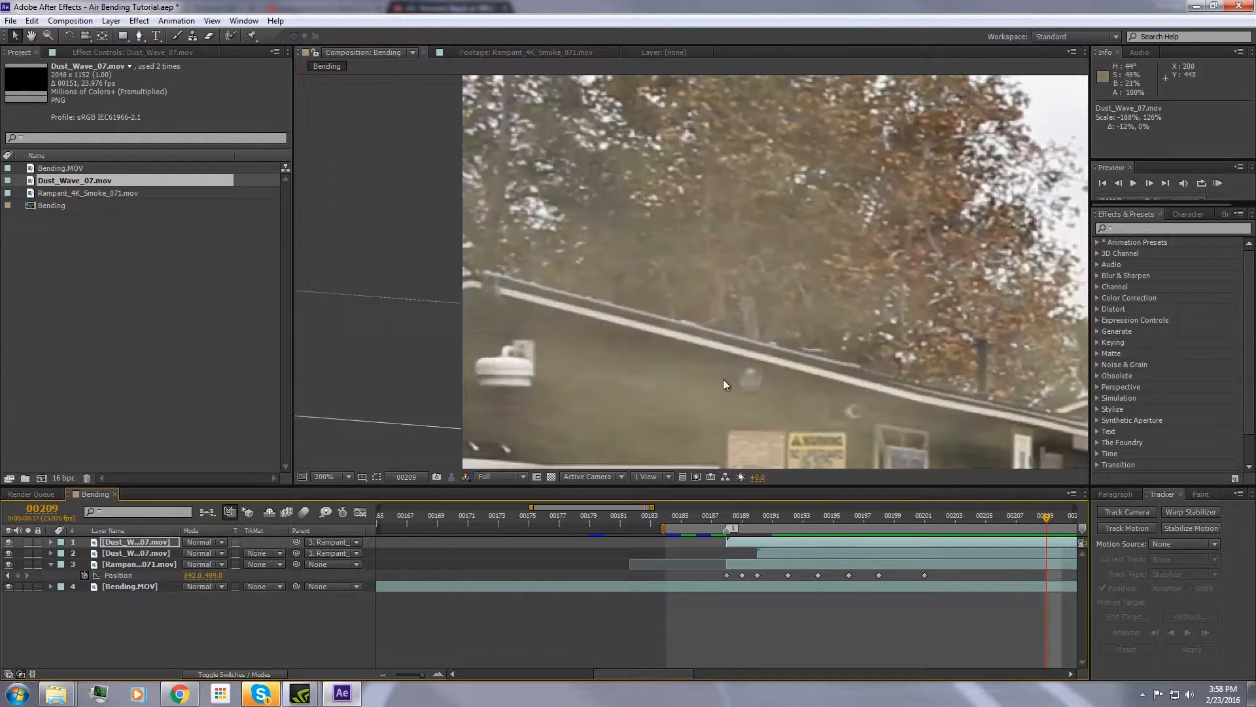
click(796, 554)
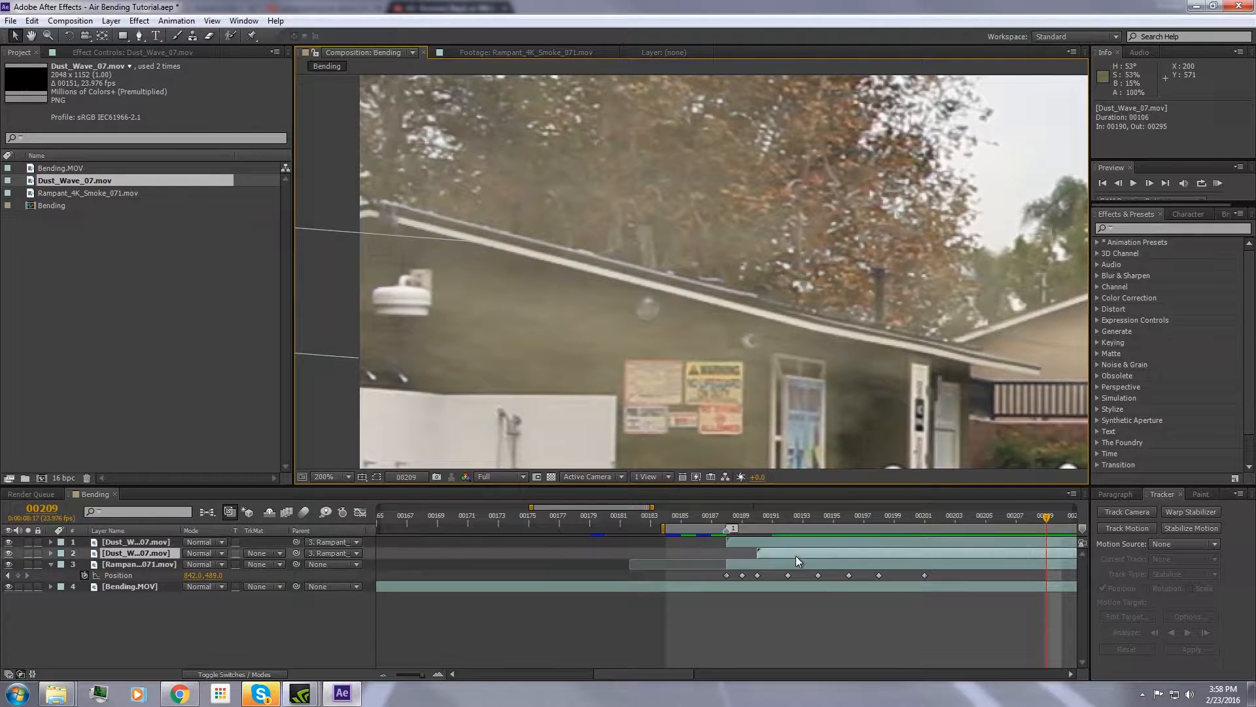
mouse_move(578, 389)
mouse_down()
mouse_move(575, 403)
mouse_move(578, 390)
mouse_up()
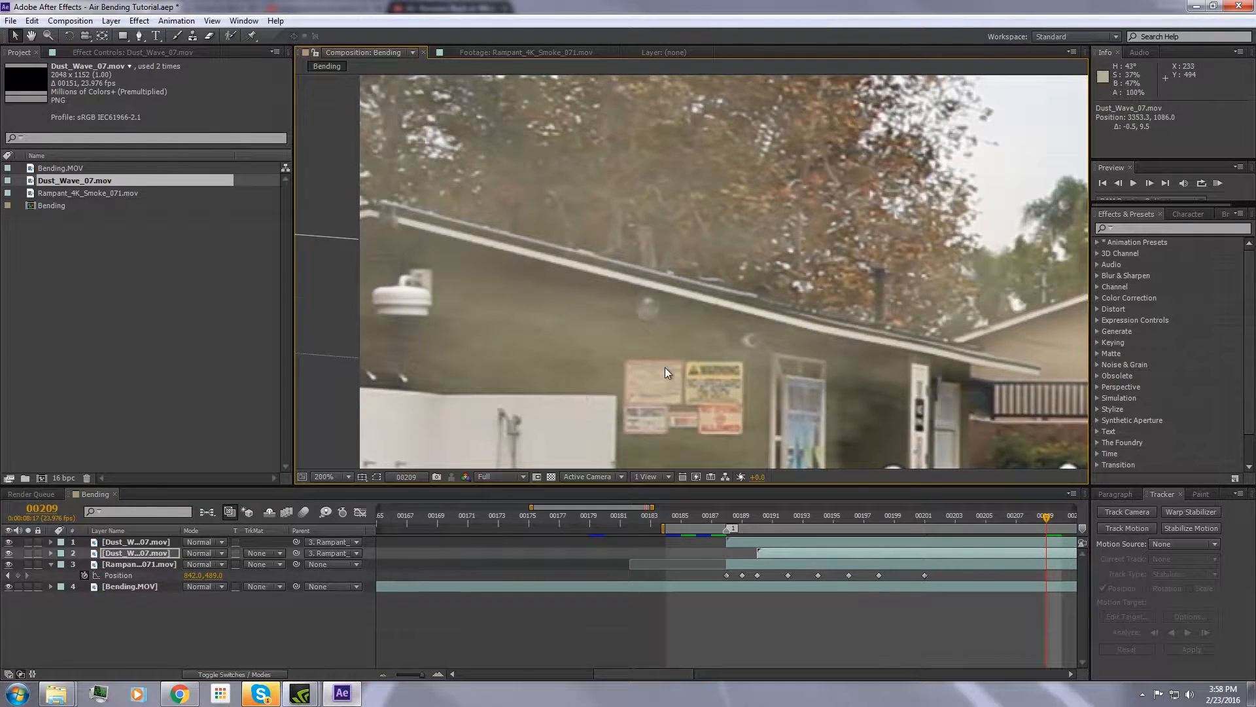
scroll(665, 368, down, 3)
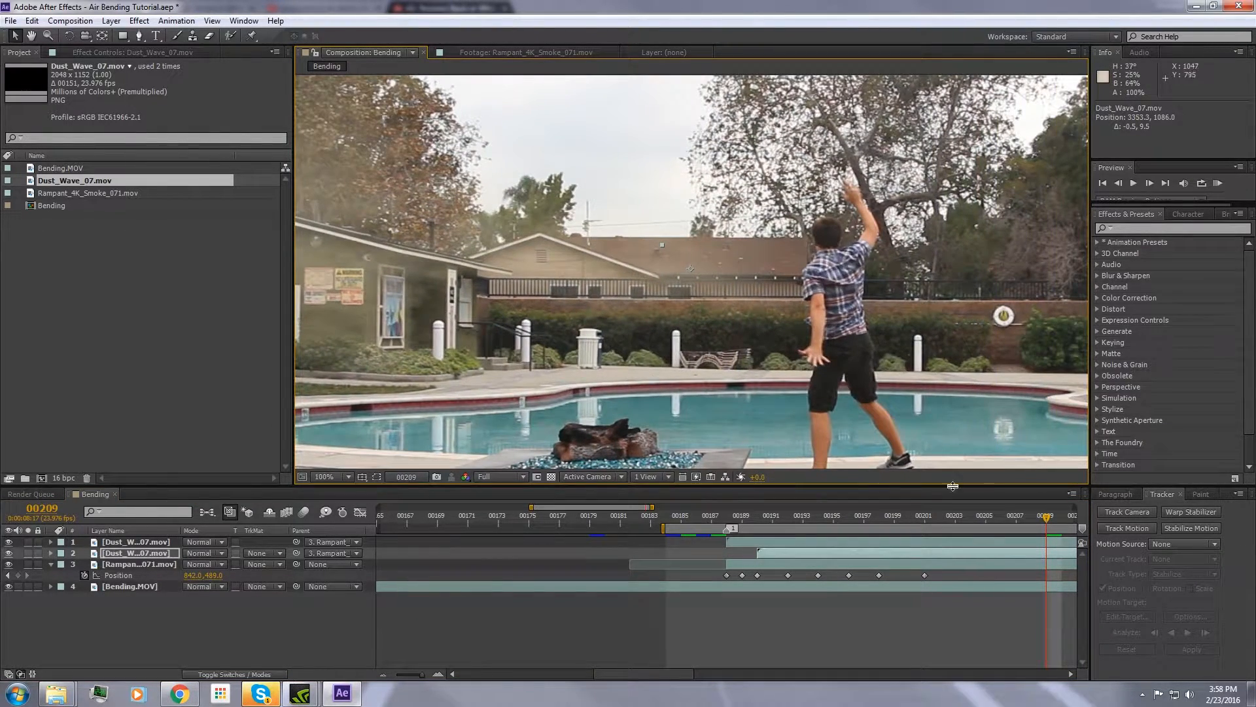
key(comma)
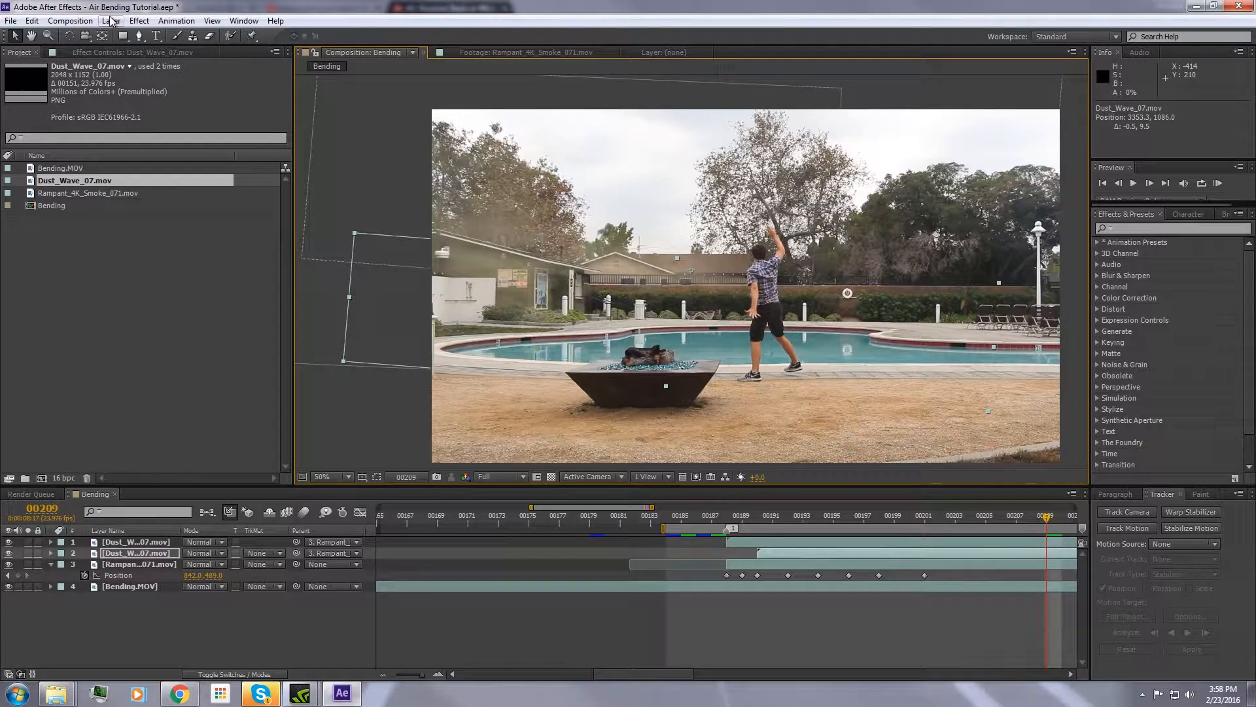
Create a white 1920 x 1080 px solid named Dust Matte.
key(ctrl+y)
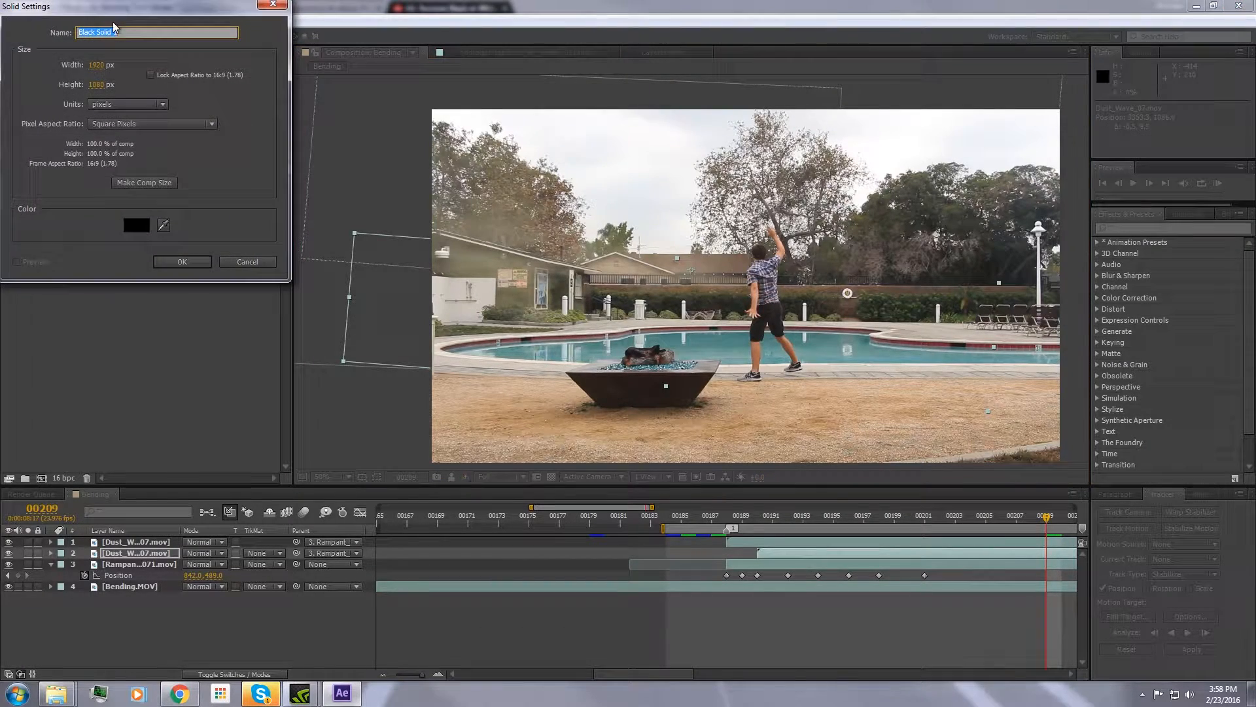
click(137, 229)
click(16, 16)
click(291, 38)
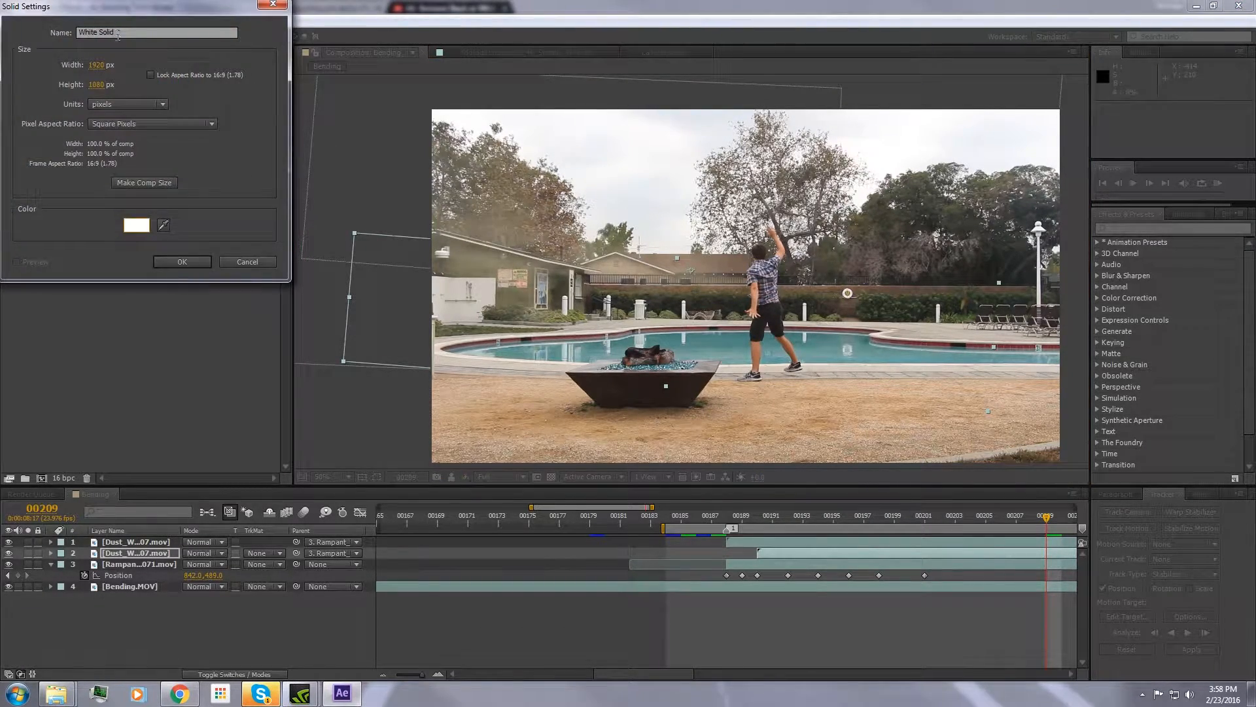
click(118, 36)
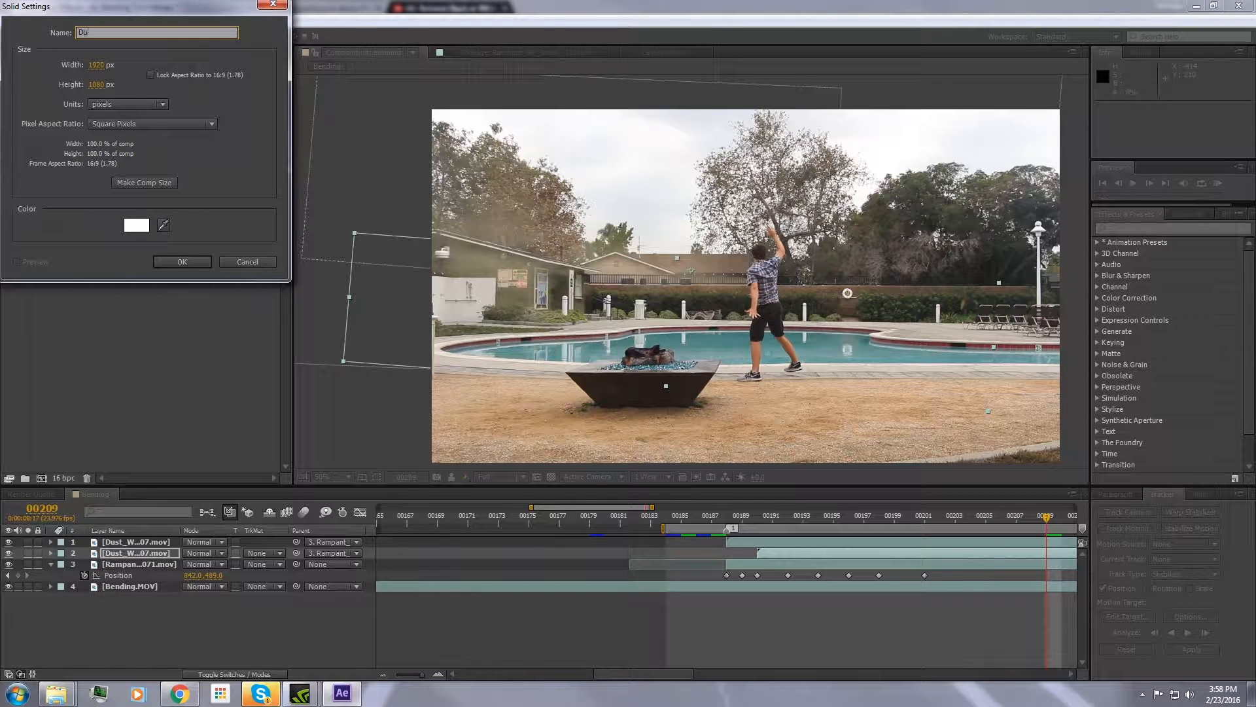
text(Dust Matte)
key(Return)
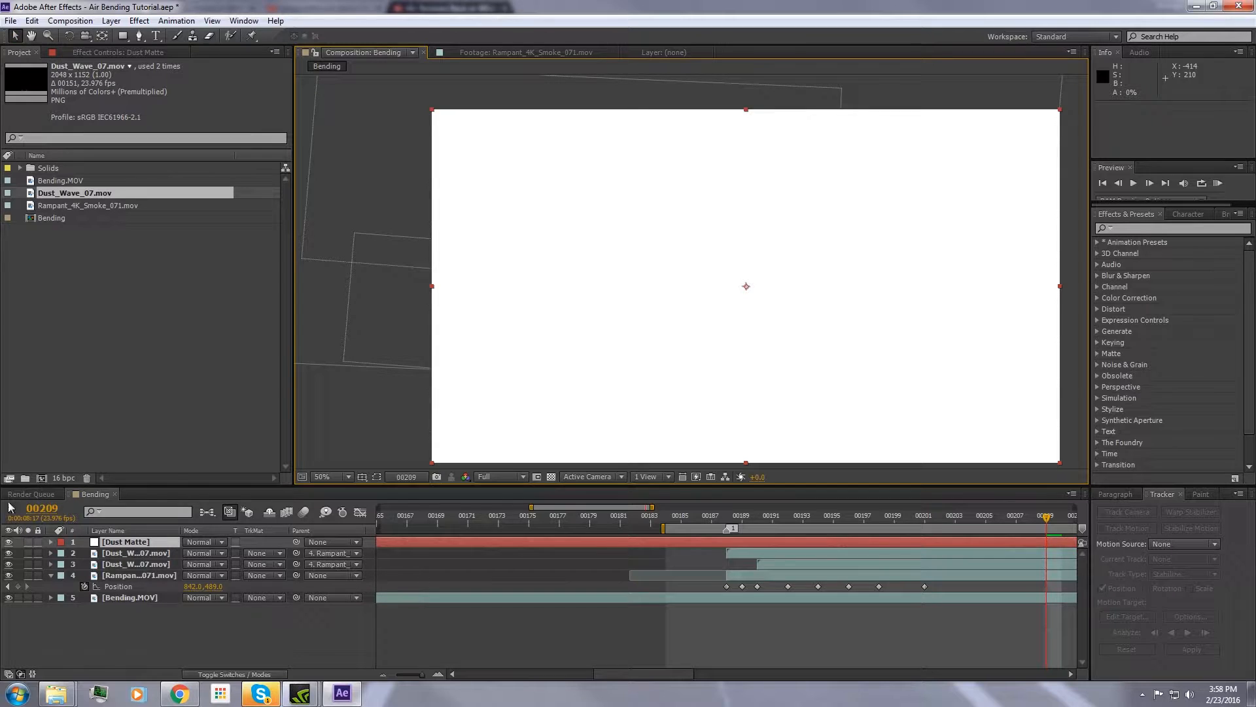
Hide the Dust Matte and draw a rectangular mask on it from about 1300, -256 to 2716, 1388, beyond the frame's right side.
click(9, 542)
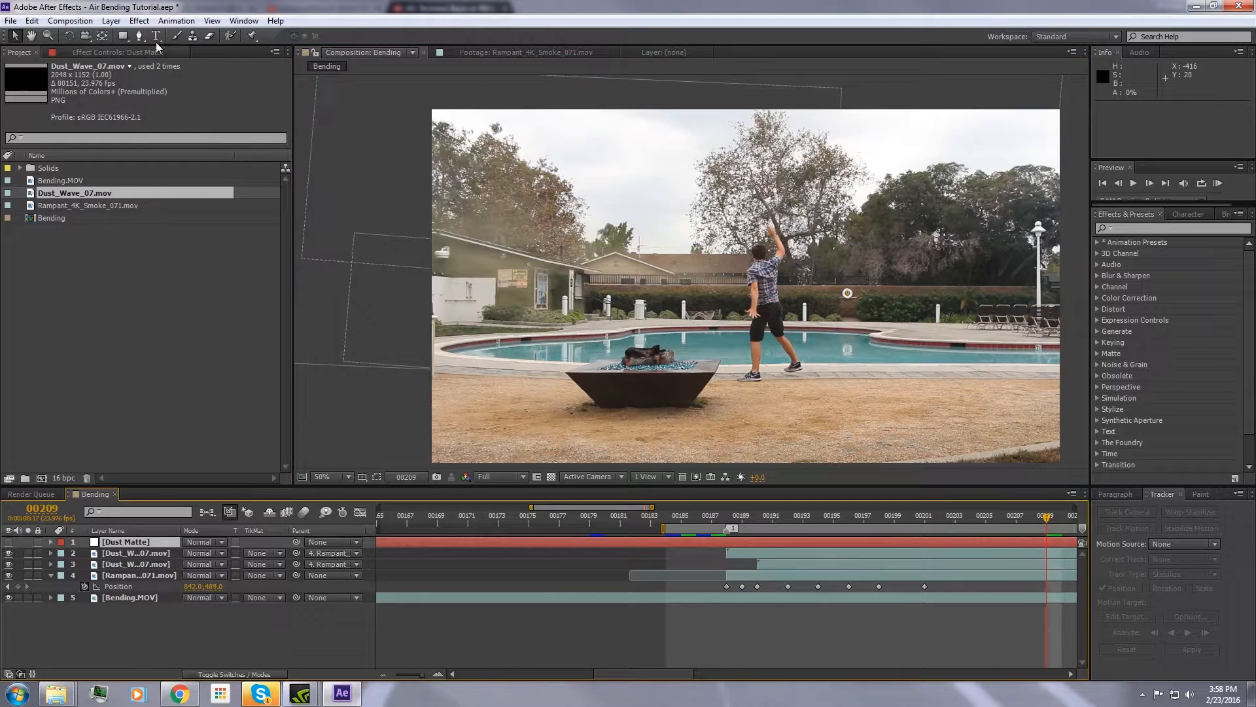
click(123, 37)
scroll(790, 166, down, 2)
mouse_move(789, 167)
mouse_down()
mouse_move(695, 158)
mouse_move(909, 409)
mouse_up()
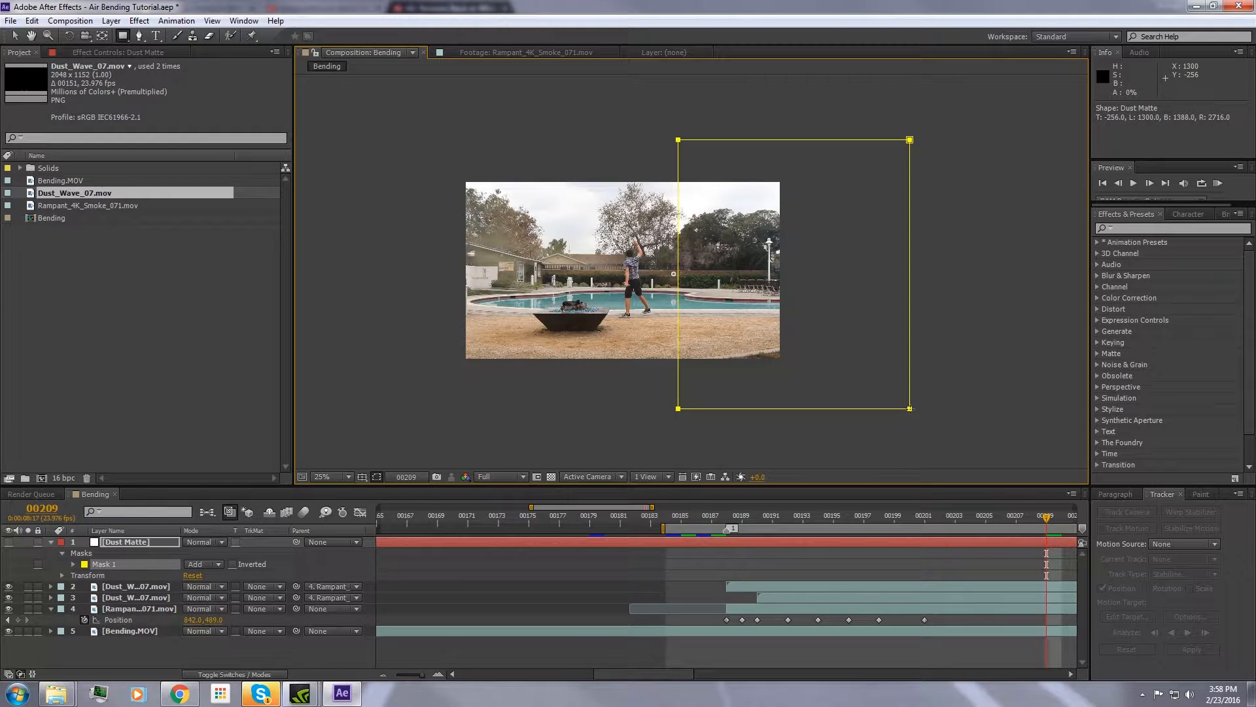
key(v)
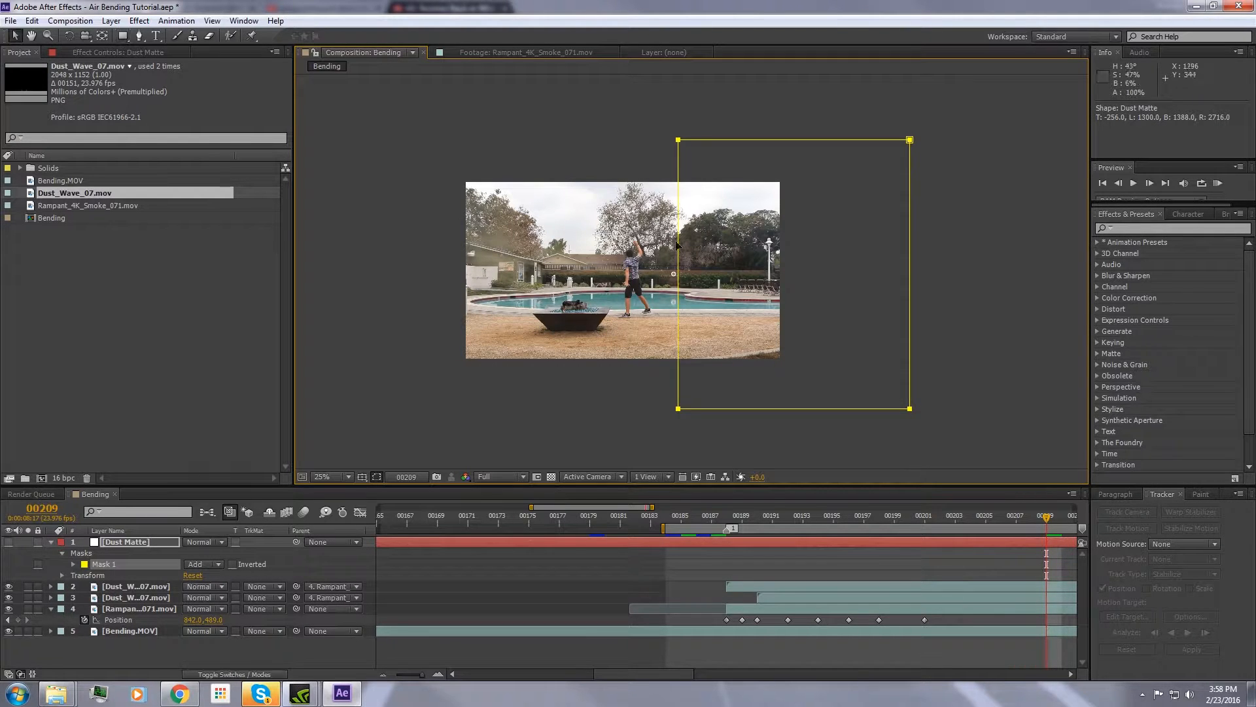
Show the Dust Matte and set its Mask 1 feather to 361 pixels.
click(8, 542)
key(f)
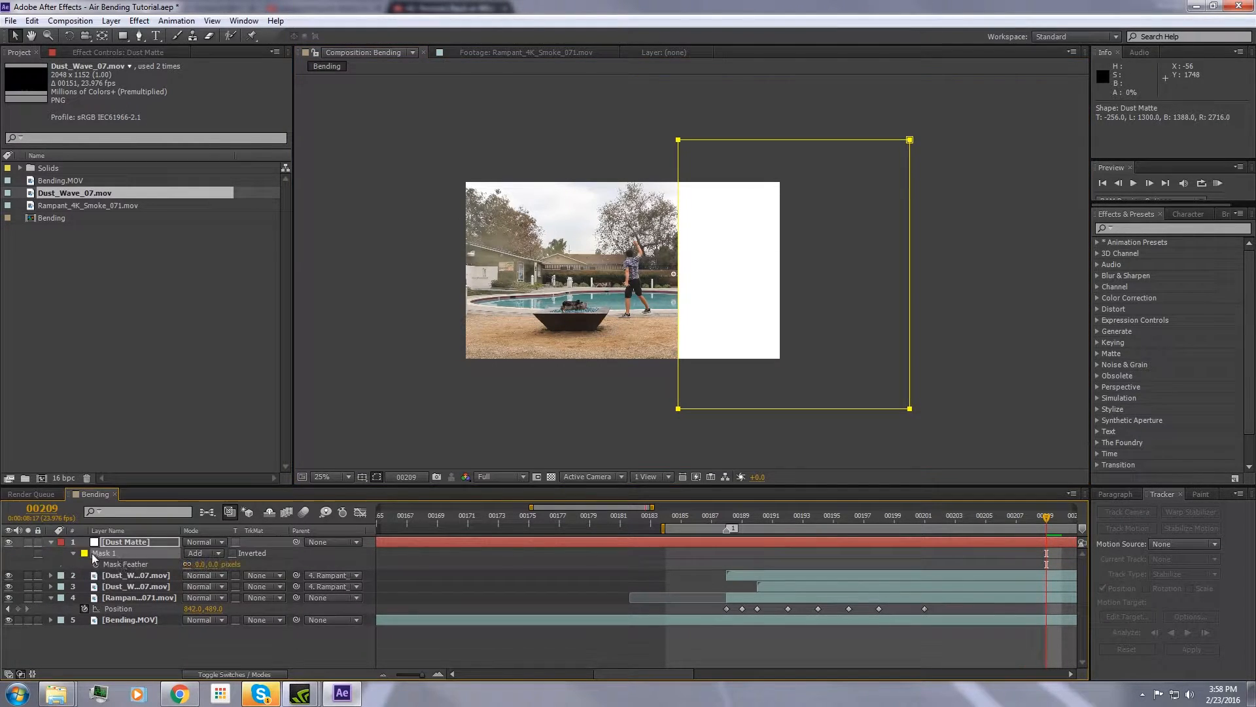
drag(209, 566, 443, 560)
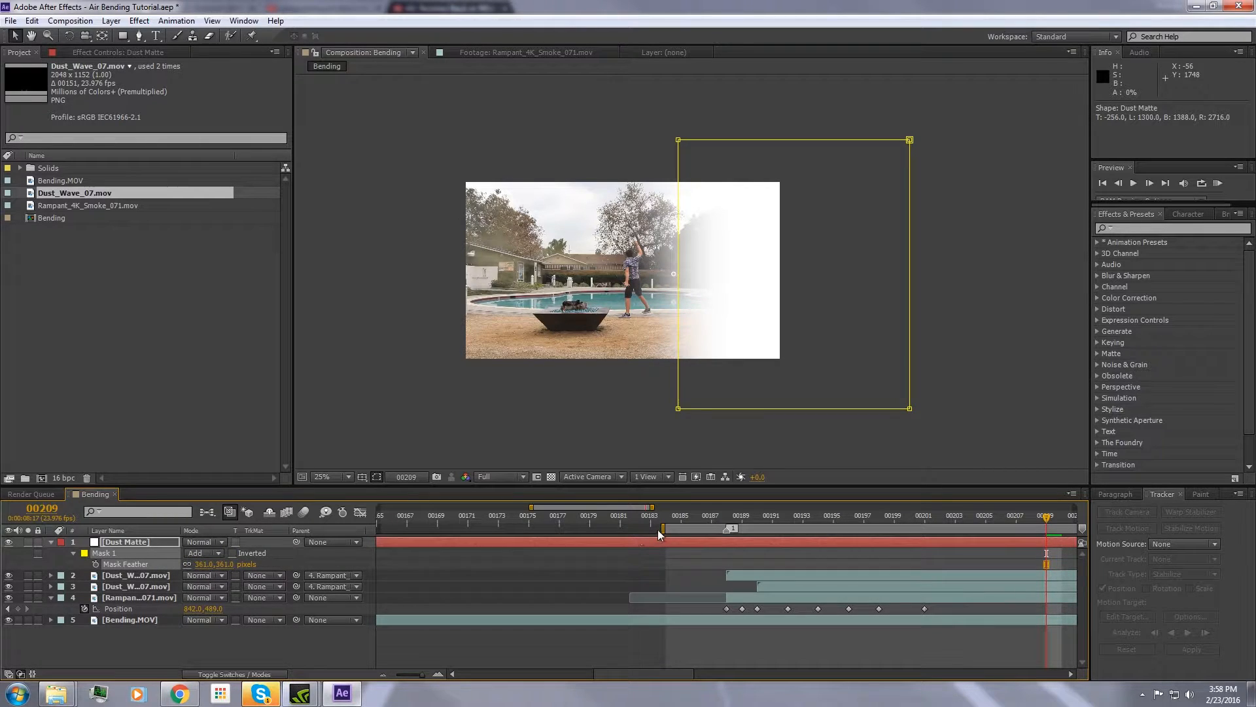
Stretch the Dust Matte mask's right edge outward to 148.3% width and pull its left edge slightly inward to 98.7%.
double_click(678, 409)
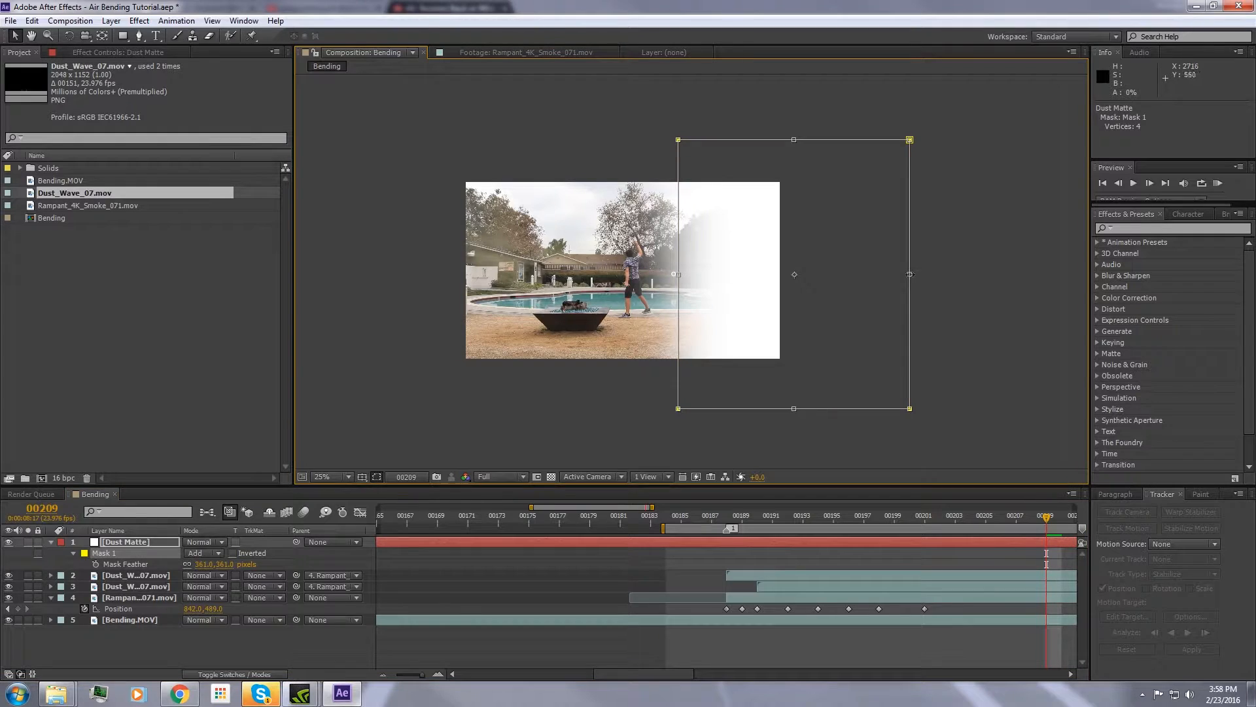
drag(910, 274, 1021, 274)
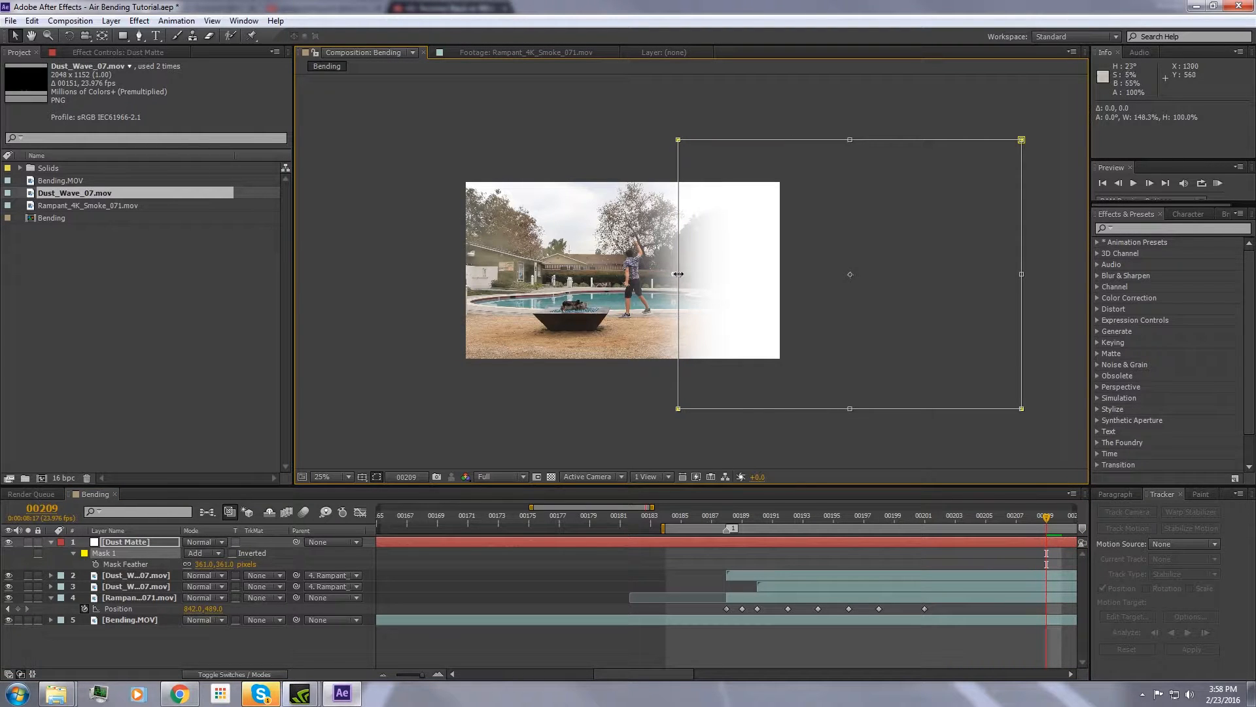
drag(647, 274, 685, 274)
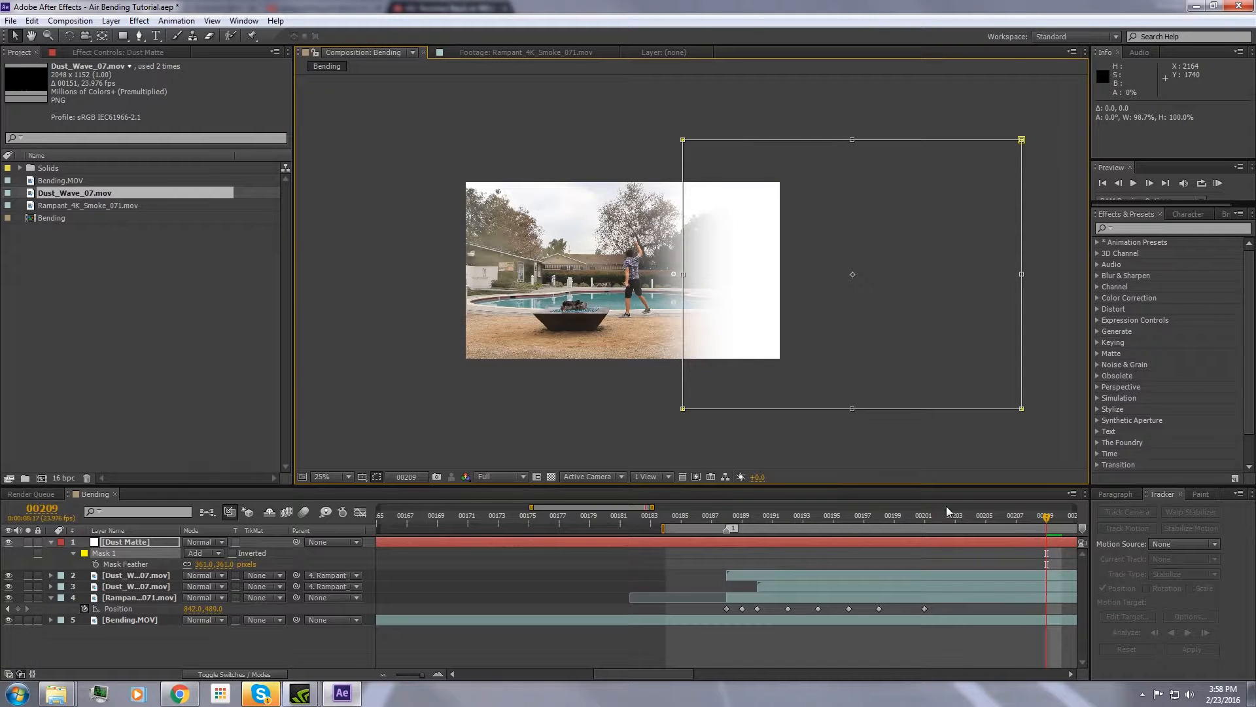
Add a Mask Path keyframe to the Dust Matte's Mask 1 at frame 198.
drag(983, 522, 908, 517)
drag(621, 675, 649, 677)
drag(725, 520, 695, 519)
scroll(662, 305, up, 4)
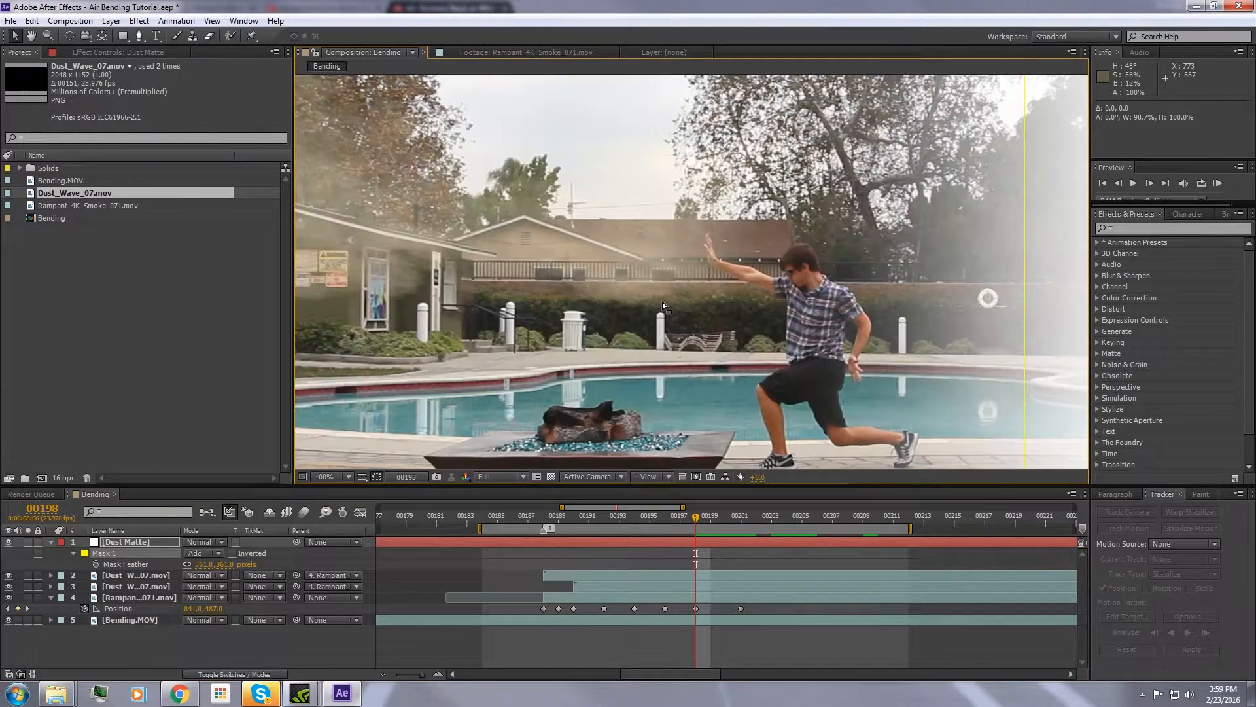
drag(730, 363, 719, 375)
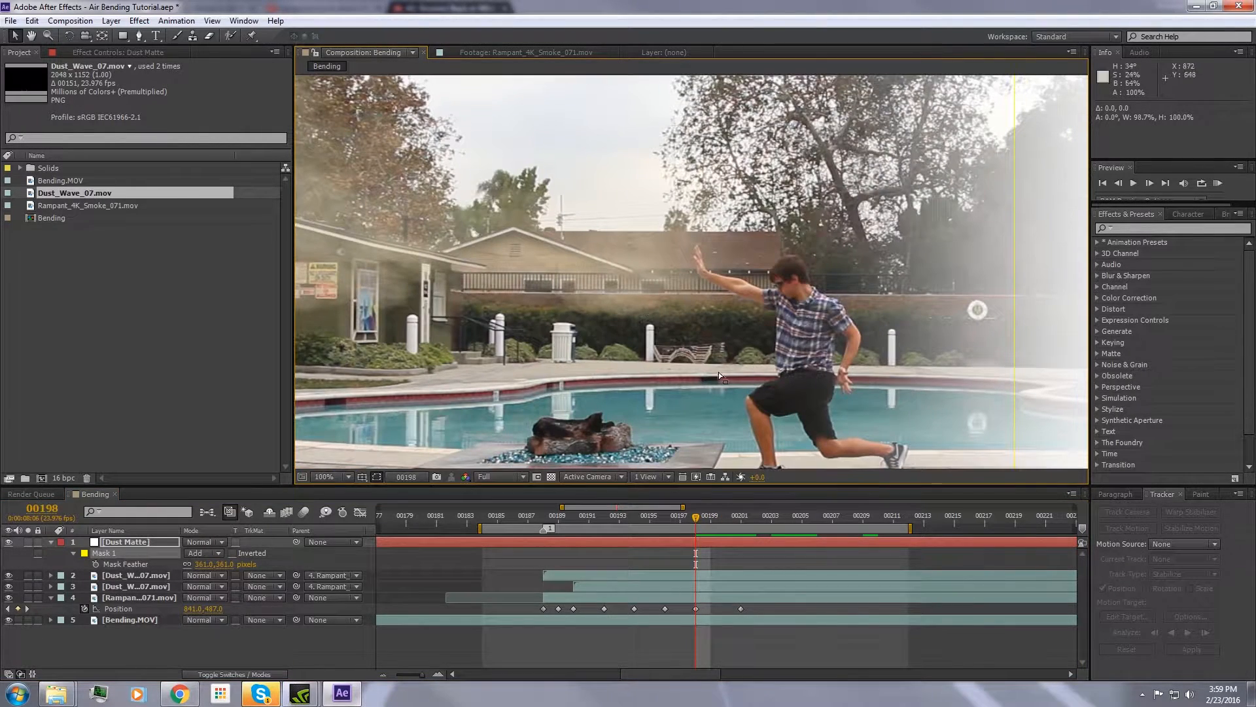
drag(693, 517, 692, 488)
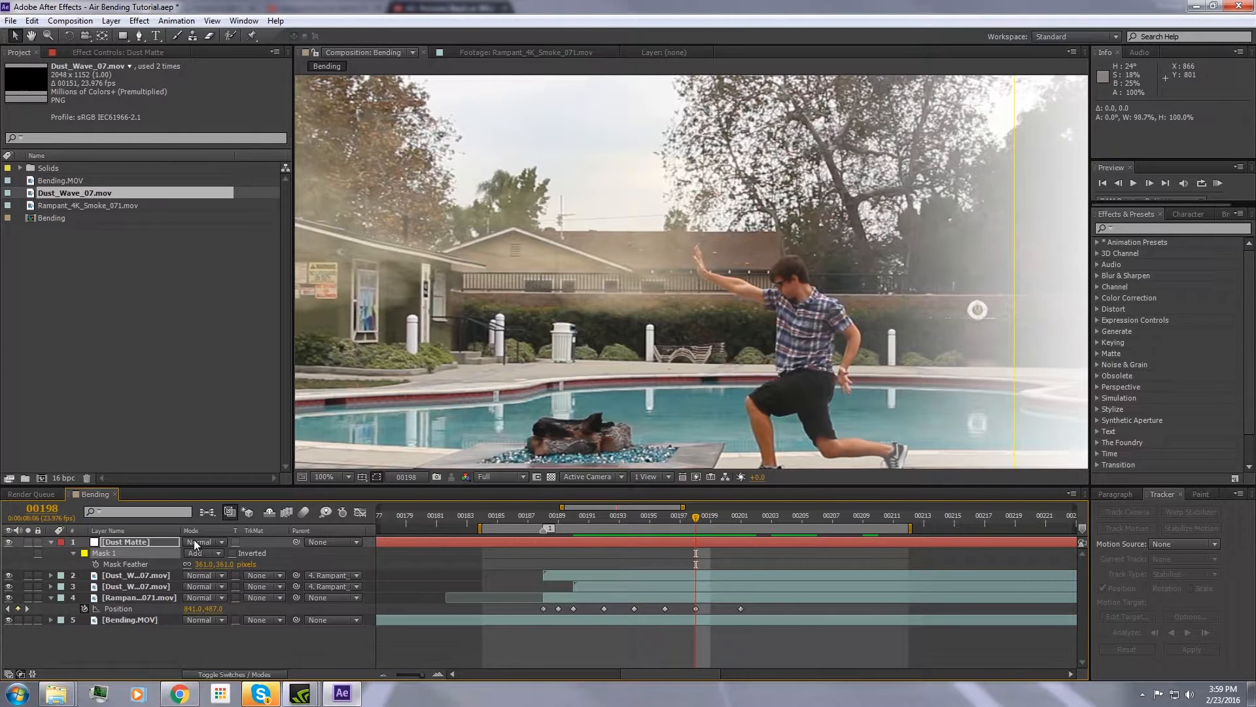
key(m)
click(96, 564)
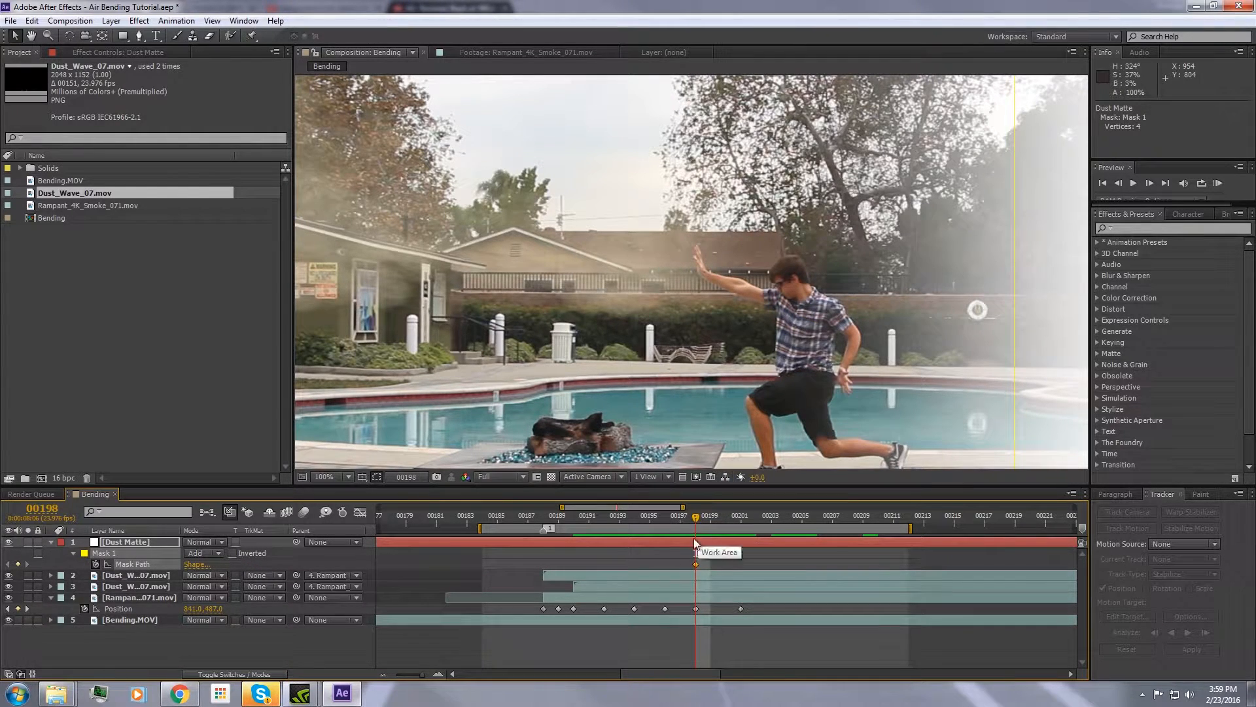
Extend the Dust Matte mask's left edge toward the man at frame 198, scaling the mask to 105.6% width.
scroll(758, 288, down, 2)
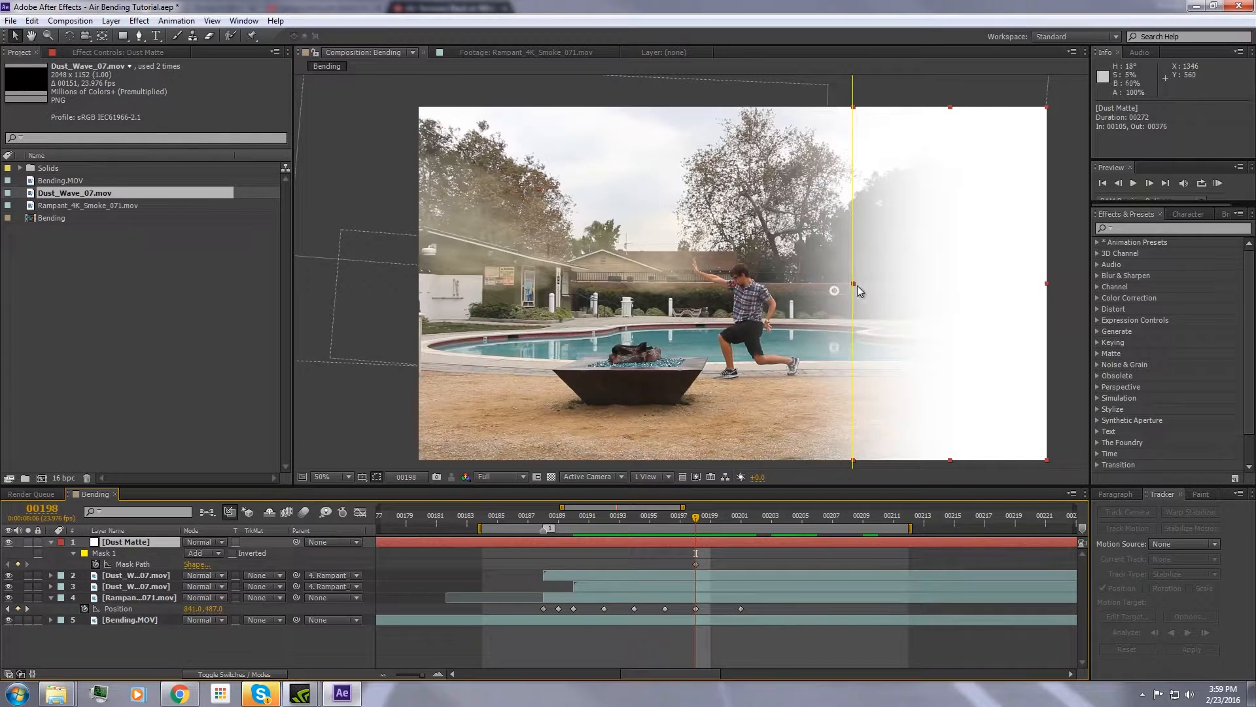
key(comma)
click(771, 284)
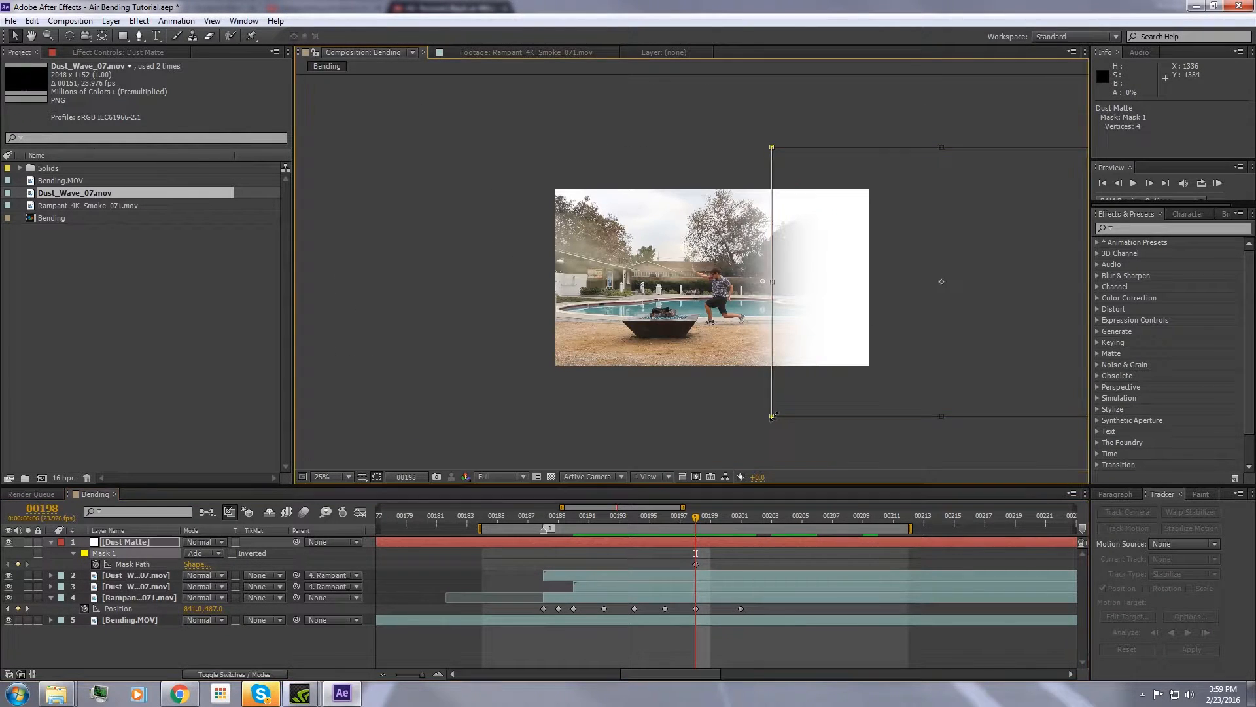
drag(772, 282, 753, 284)
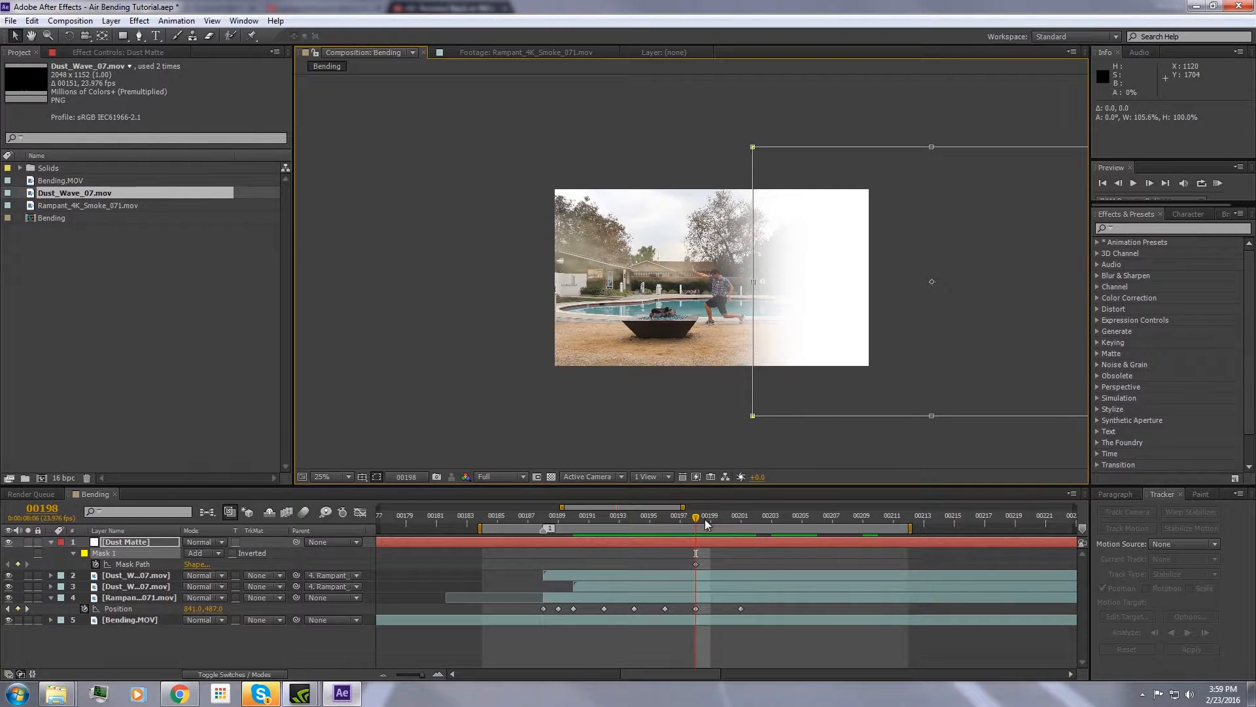
Extend the Dust Matte mask's left edge beyond the frame's left side at frame 210, scaling it to 168.6% width.
drag(706, 520, 813, 516)
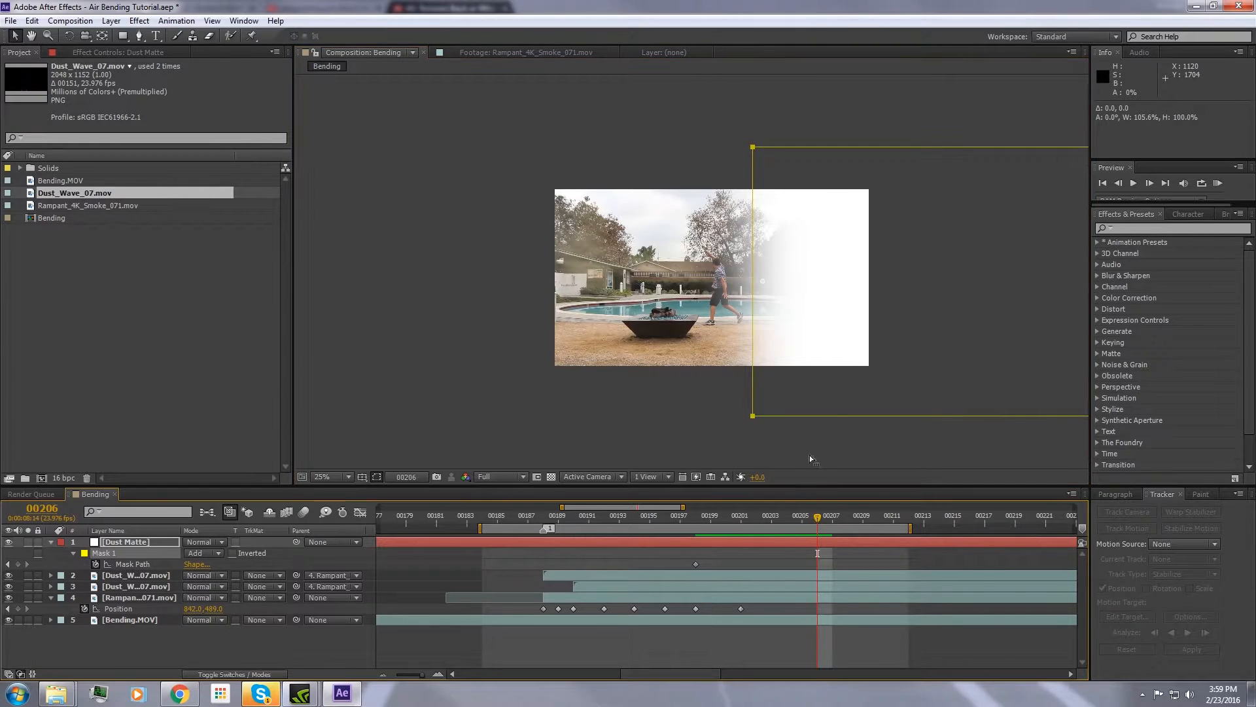
scroll(732, 302, up, 2)
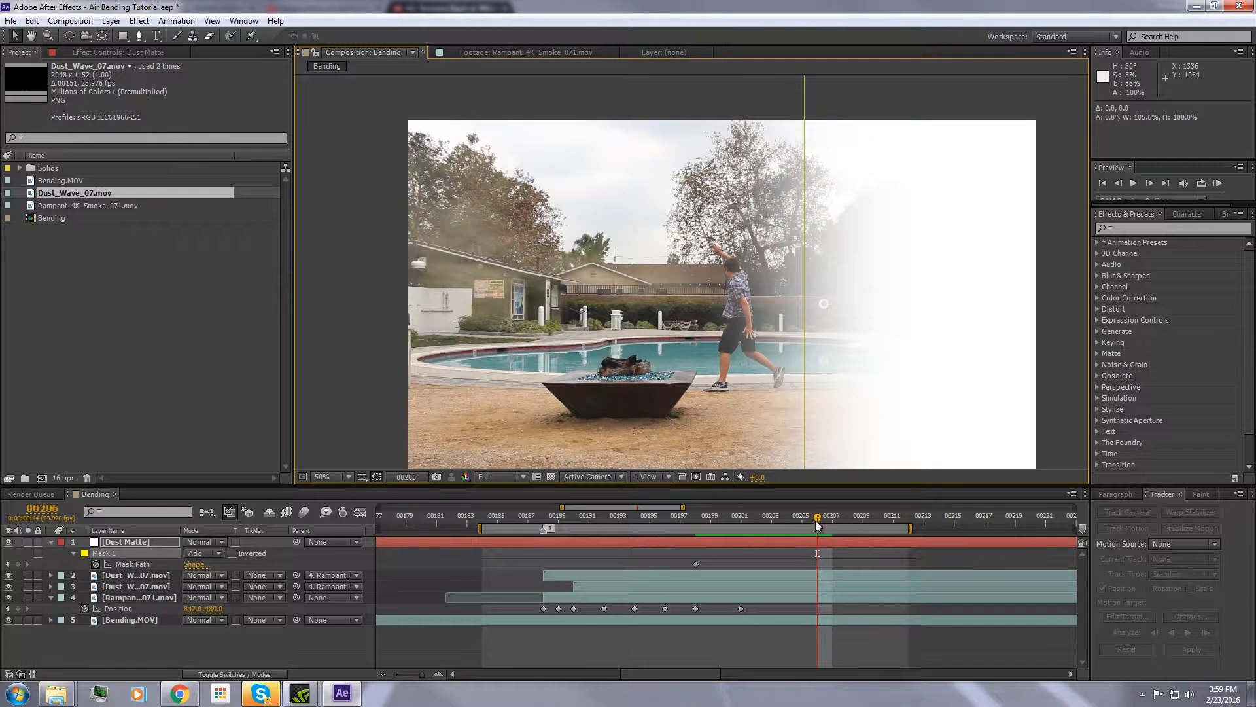
drag(815, 520, 873, 513)
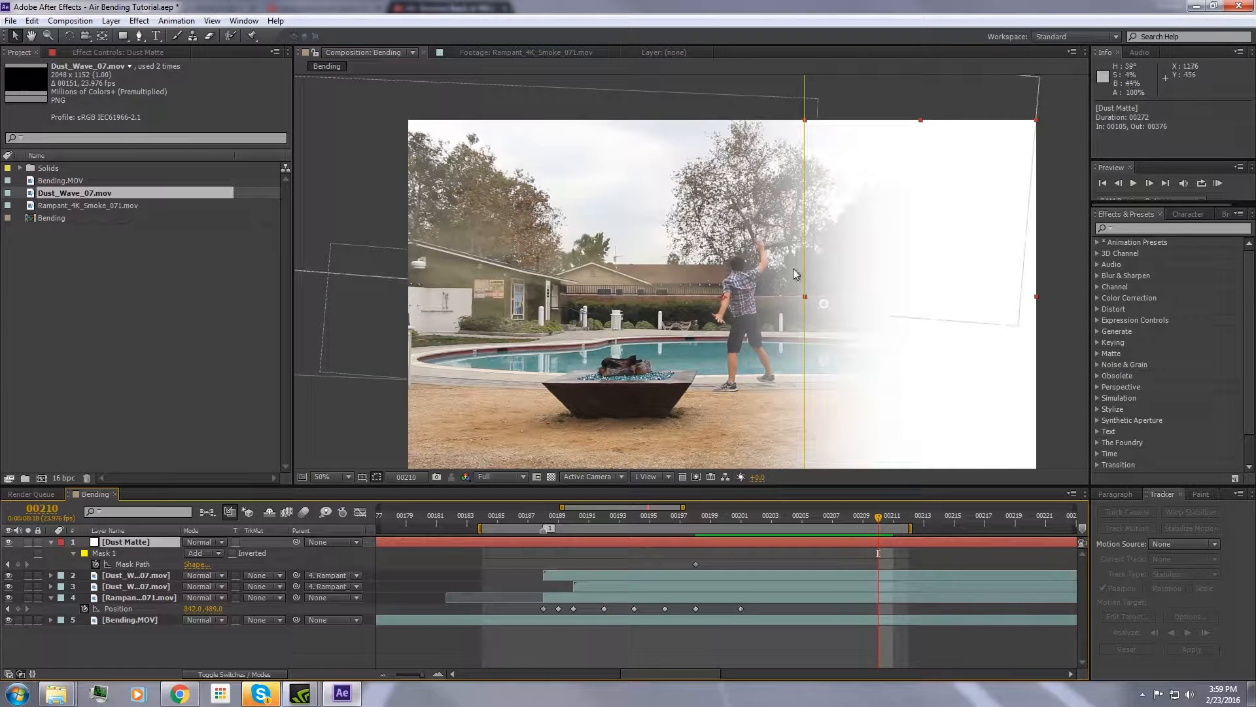
click(813, 313)
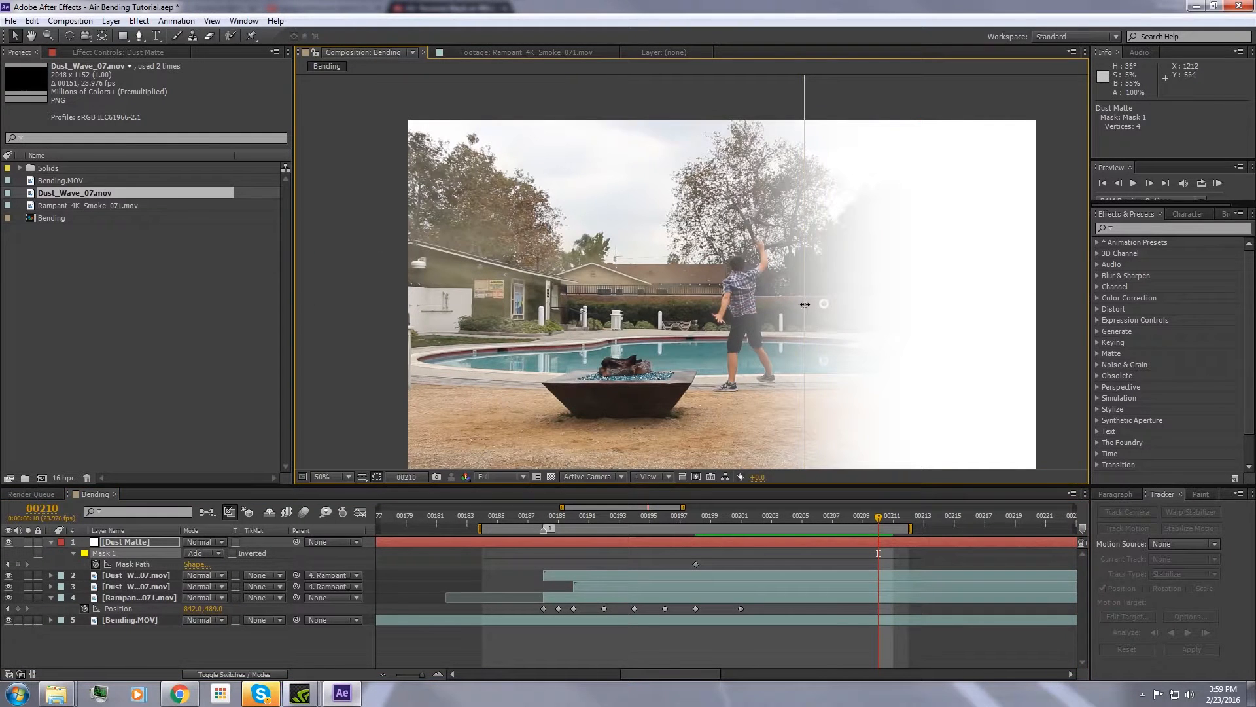
drag(805, 304, 314, 300)
key(comma)
Move the second Mask Path keyframe to frame 211 and trim the Dust Matte's start to frame 188.
drag(881, 517, 770, 498)
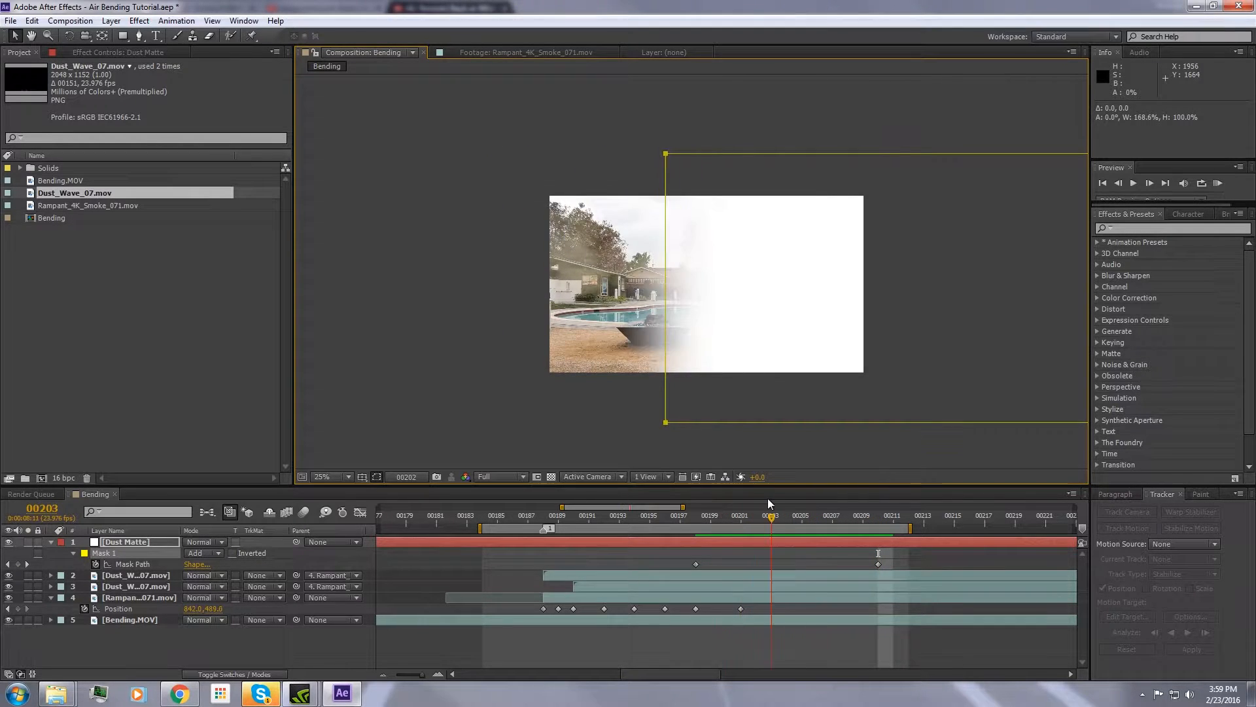
drag(878, 564, 898, 562)
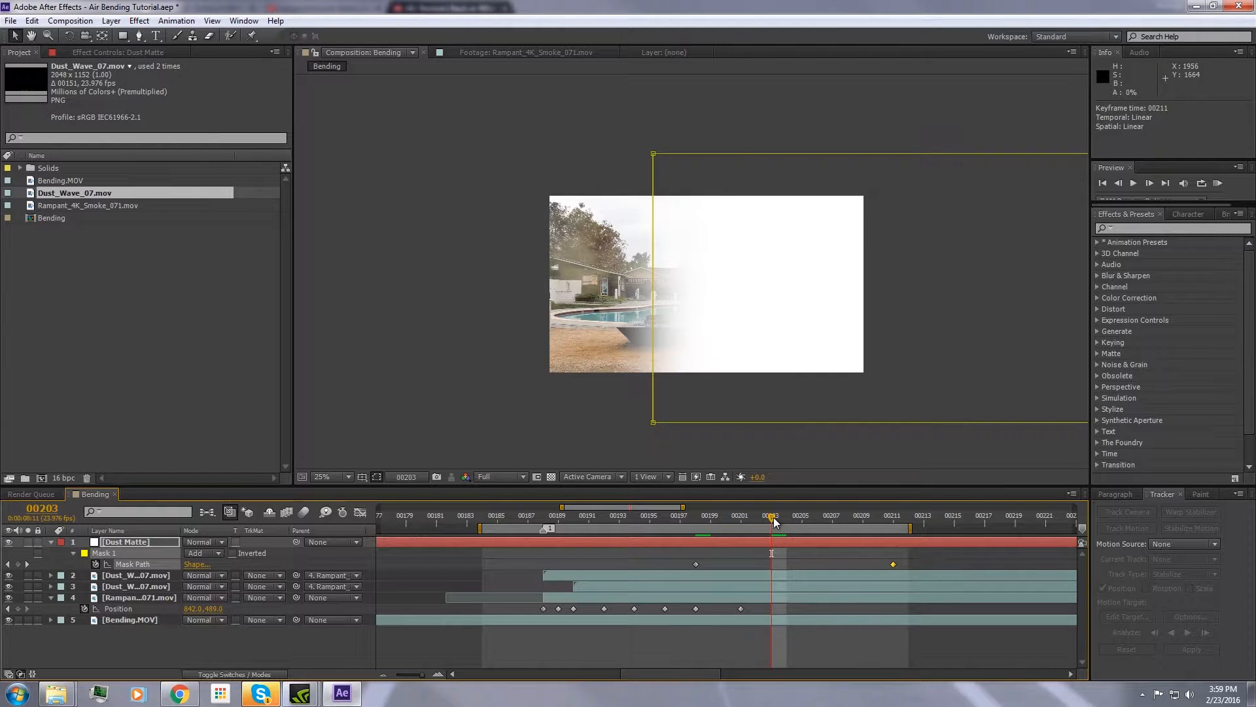
drag(773, 517, 535, 491)
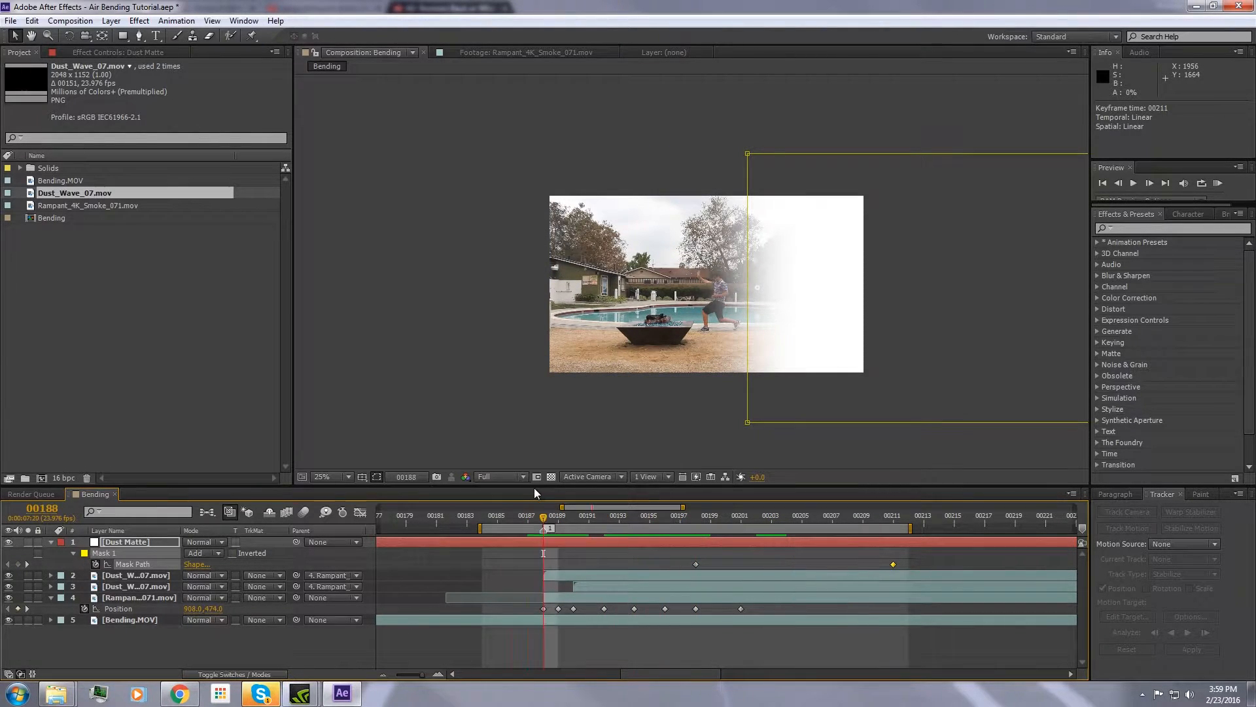
key(alt+bracketleft)
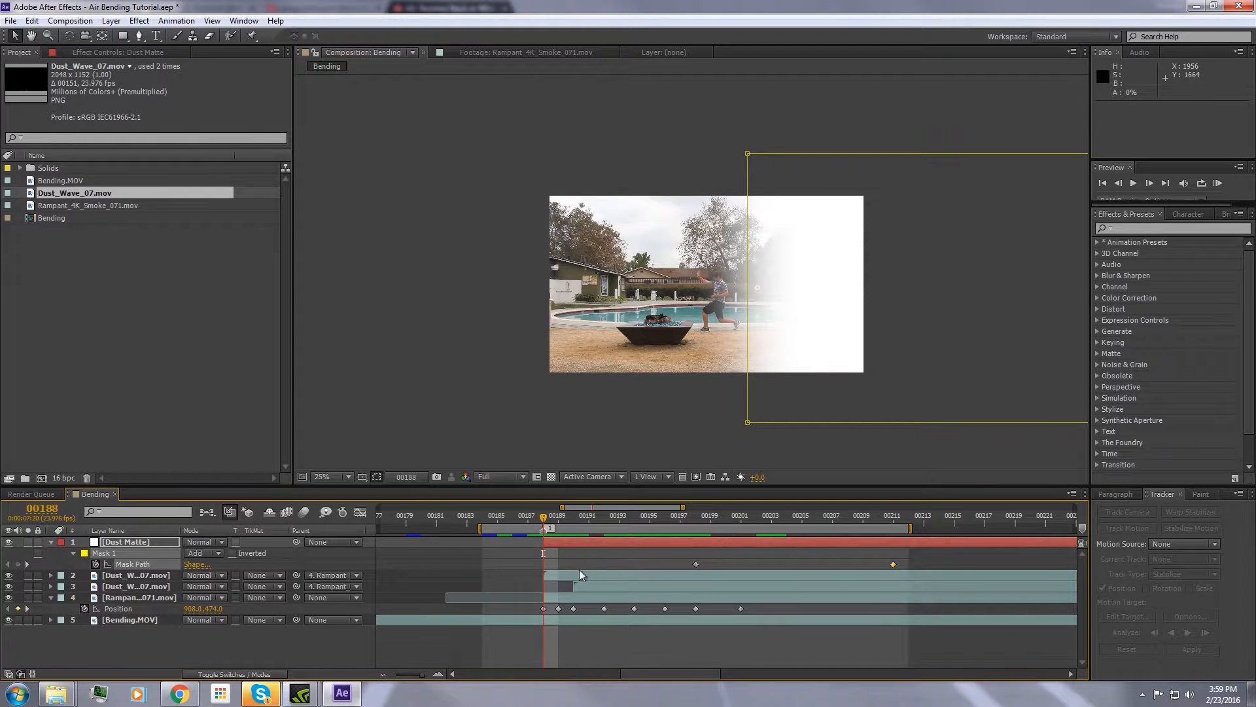
Duplicate the Dust Matte above the lower dust layer and apply an Alpha Matte to each dust layer from the matte above it.
click(264, 575)
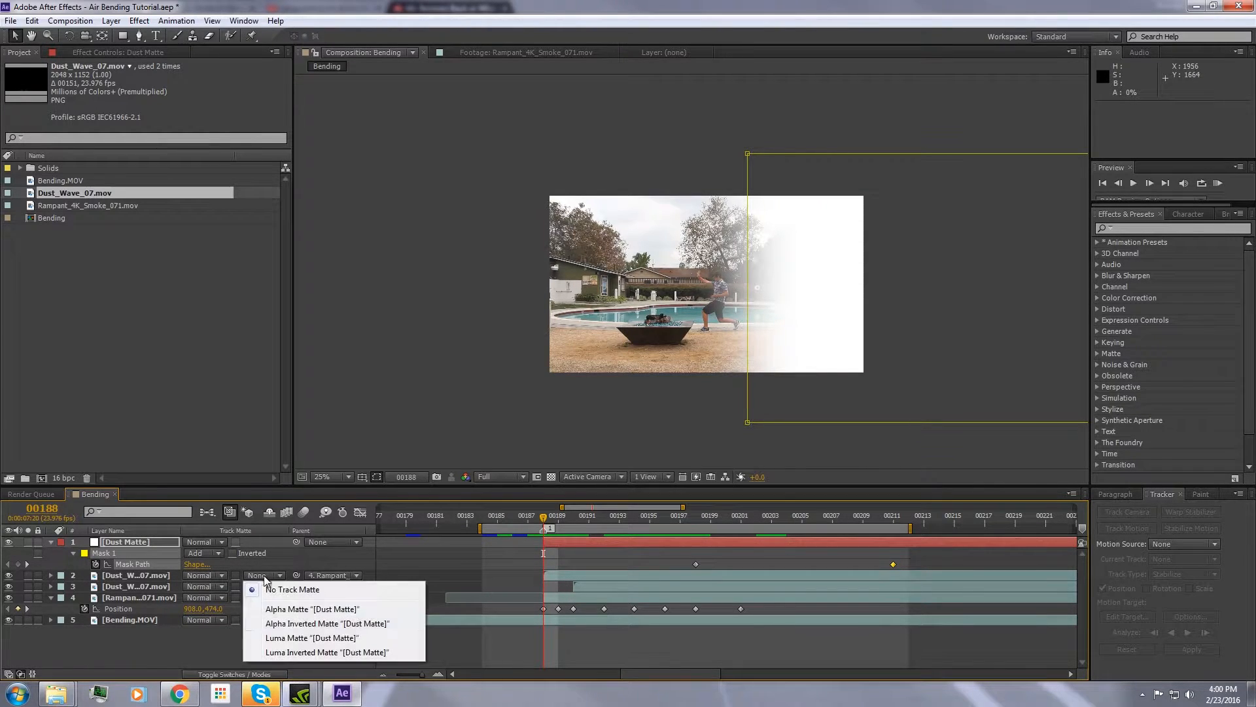
click(271, 601)
click(132, 539)
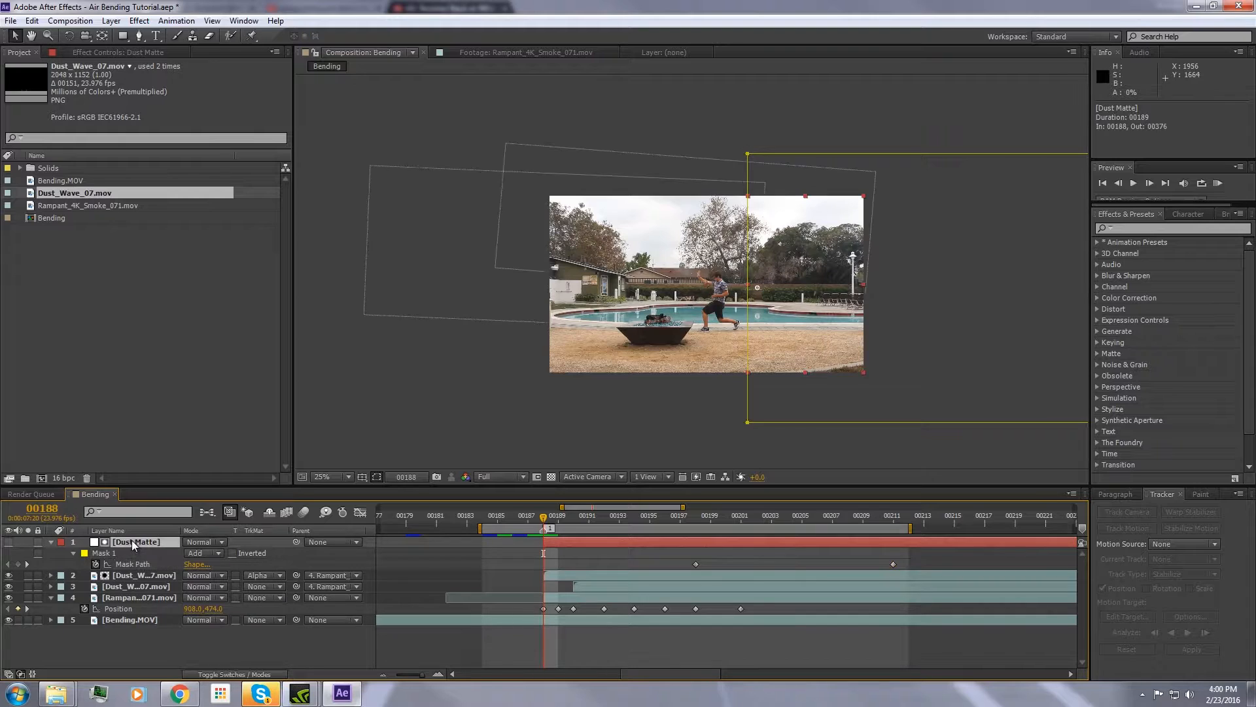
key(ctrl+d)
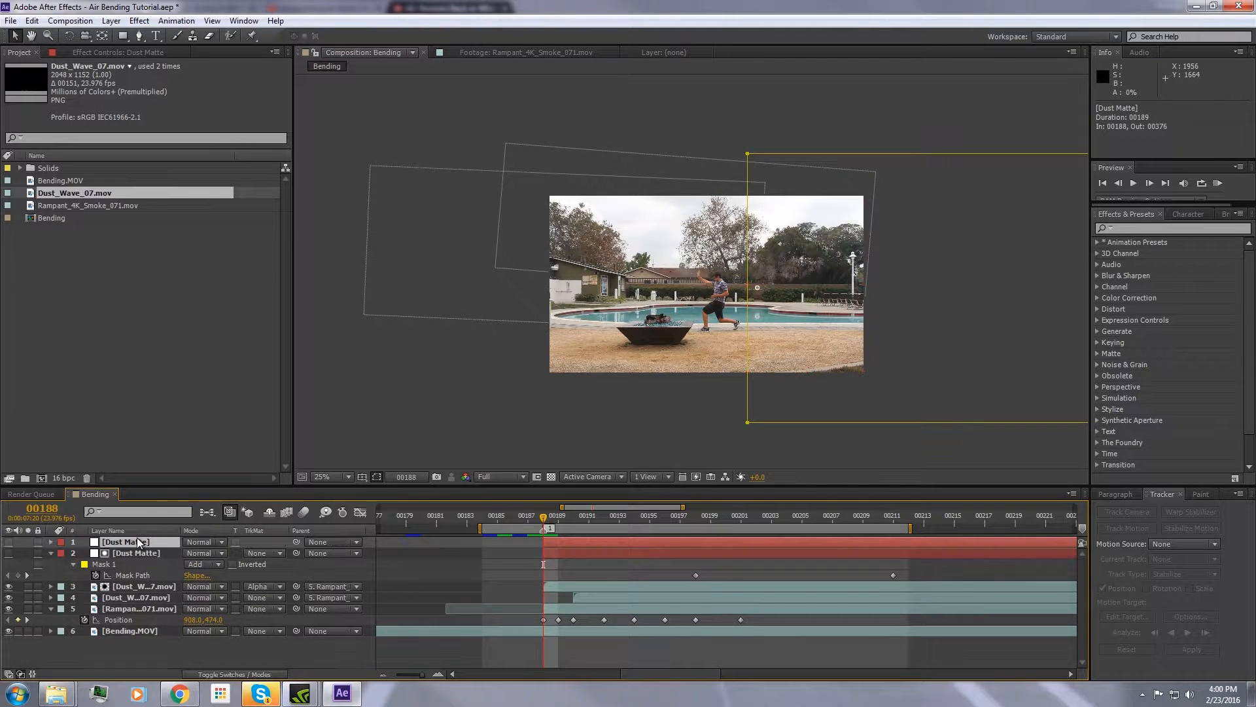
drag(139, 543, 136, 593)
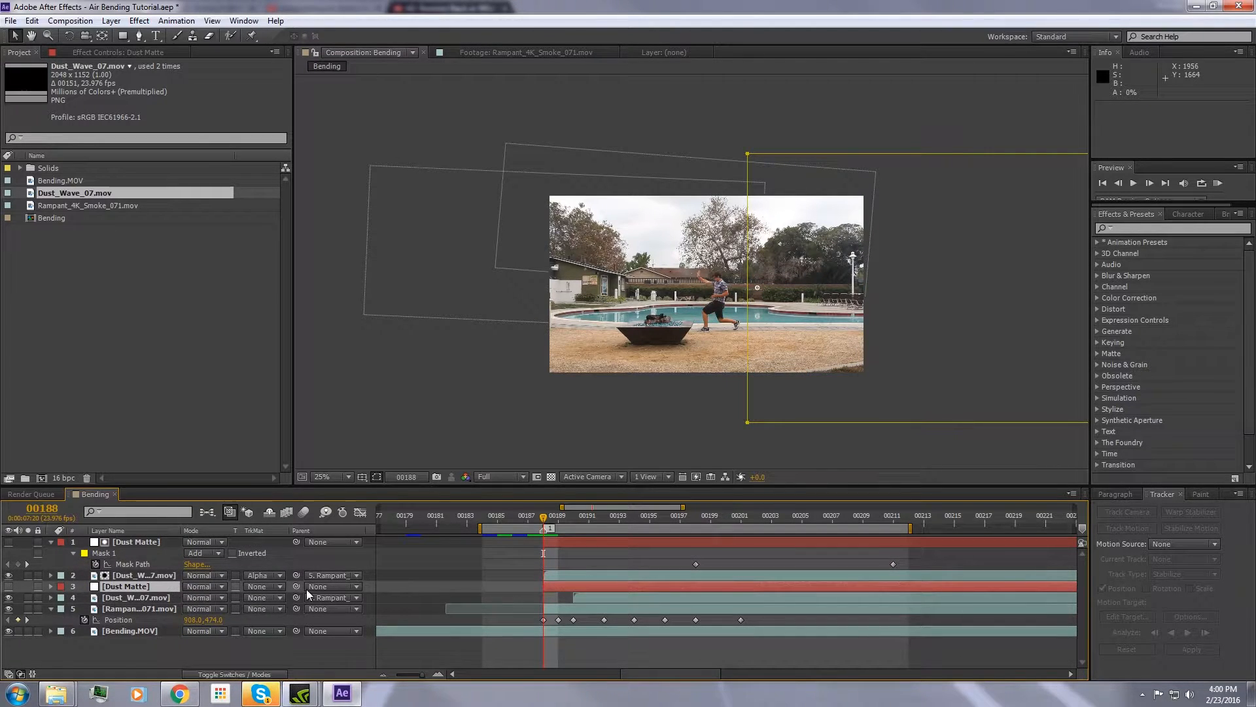
click(270, 597)
click(276, 543)
key(period)
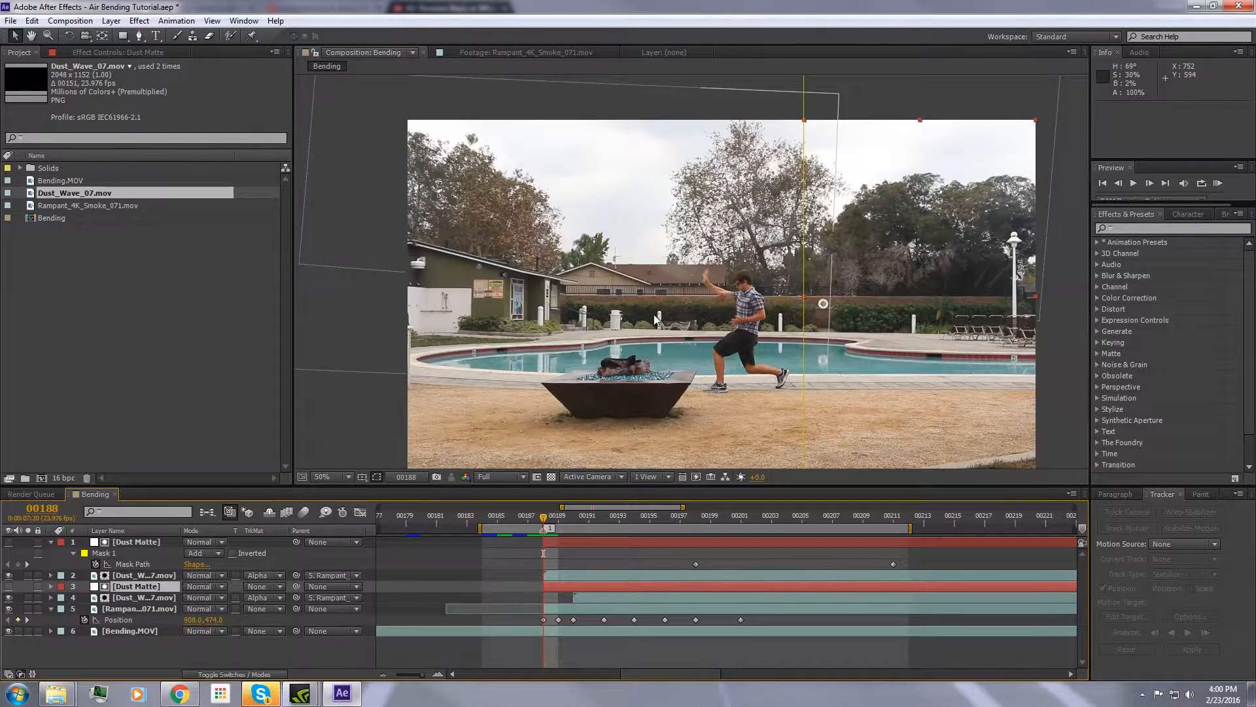
Switch both dust layers' track mattes to Alpha Inverted Matte and preview the matted dust in the work area.
drag(656, 320, 718, 364)
drag(543, 521, 712, 530)
click(274, 598)
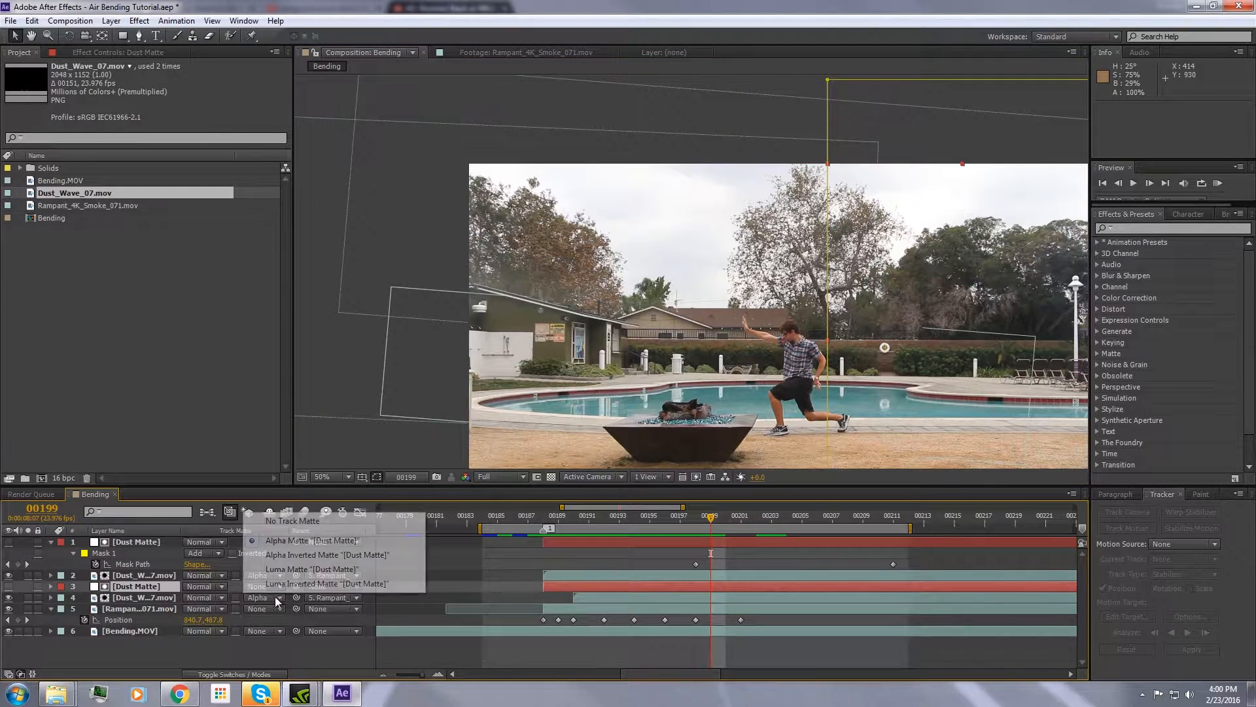
click(285, 554)
click(268, 576)
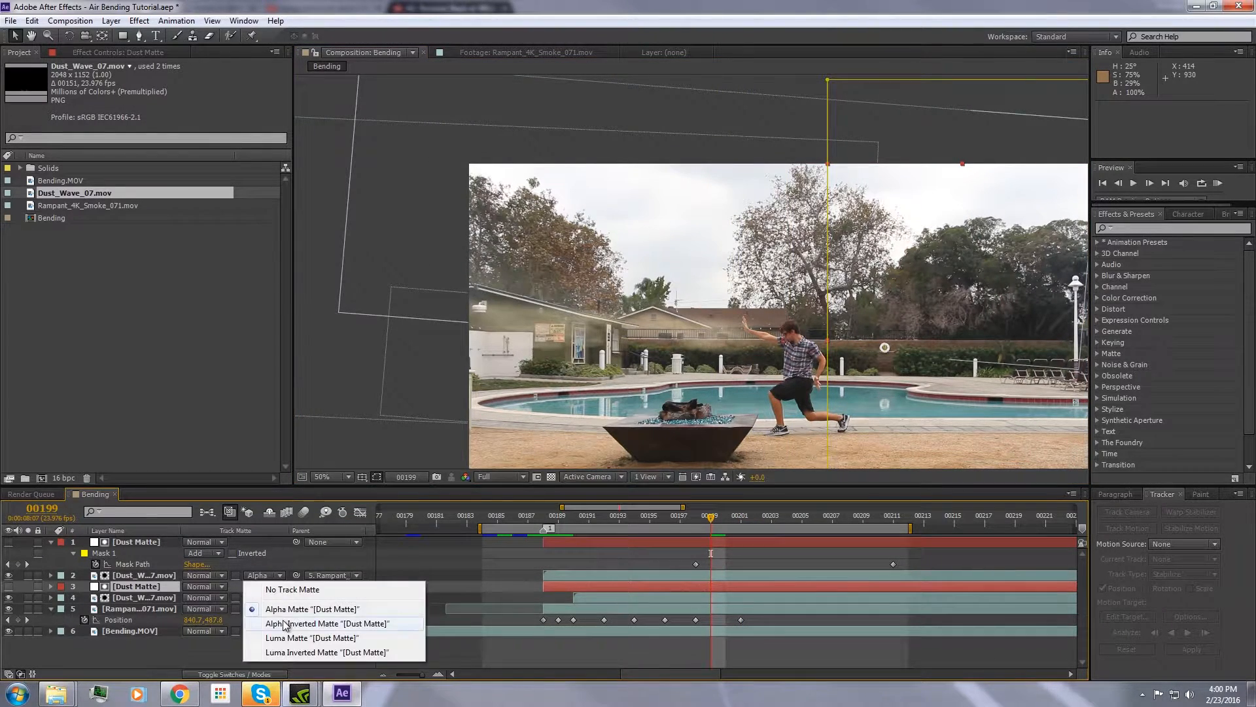
click(286, 624)
drag(559, 520, 771, 520)
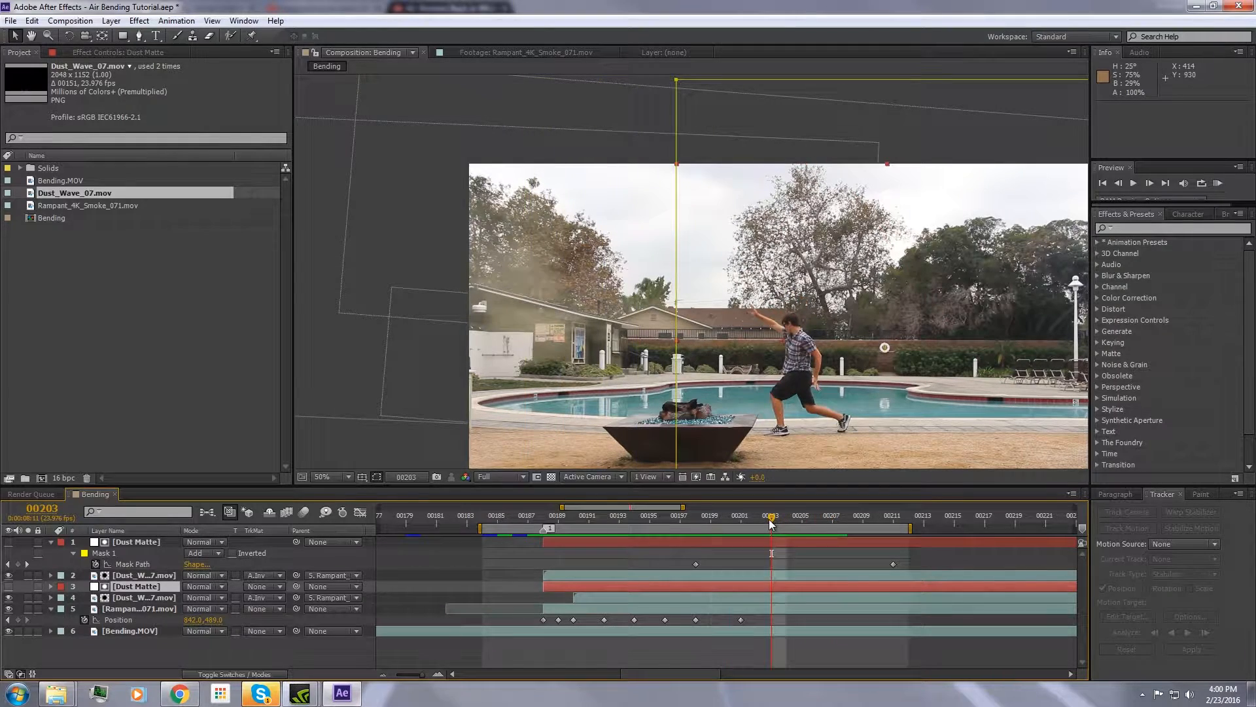
key(KP_0)
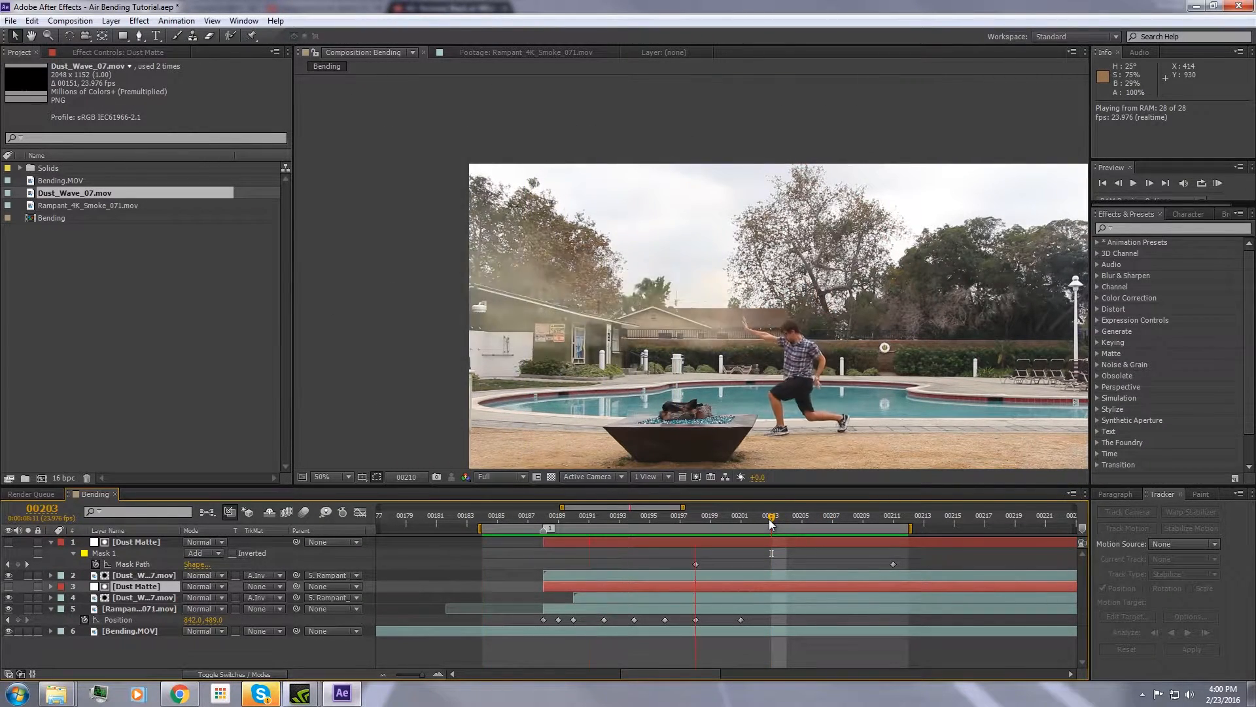
key(space)
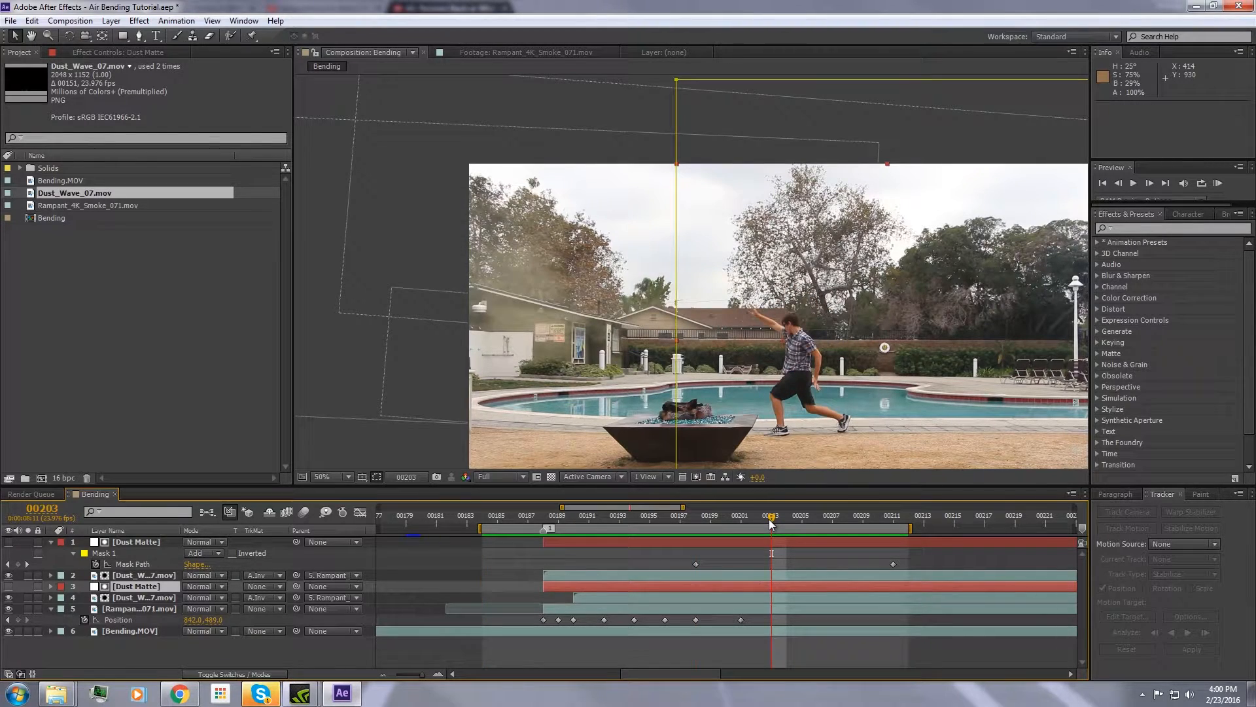
Move the flipped dust copy to position 3190.0, 1074.9 and pull its Mask 2 lower-left corner outward over the fire pit.
click(590, 597)
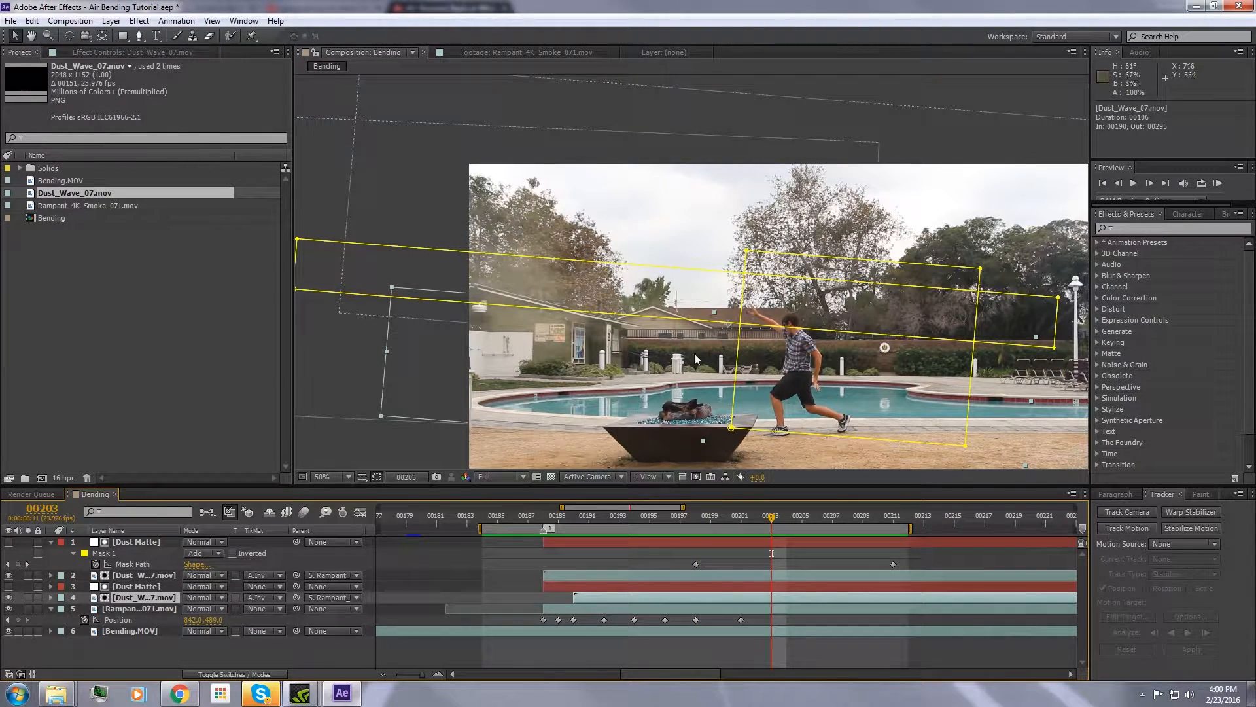
drag(655, 372, 624, 369)
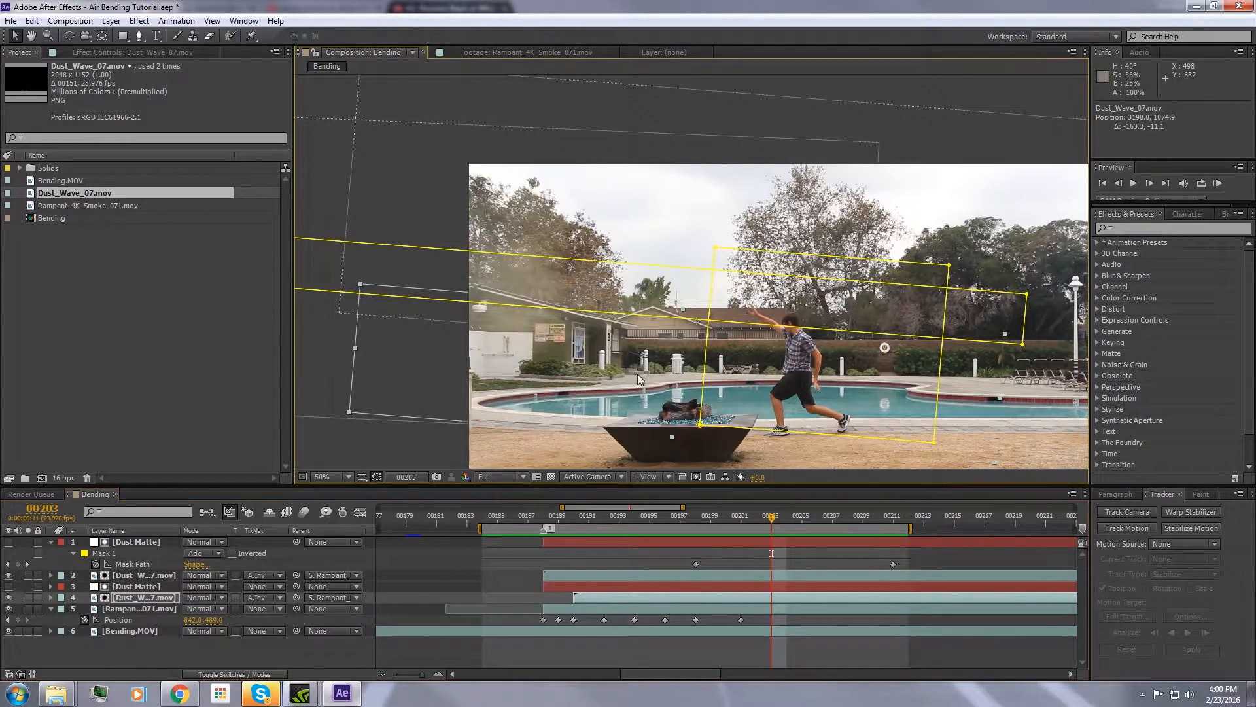
key(Page_Up)
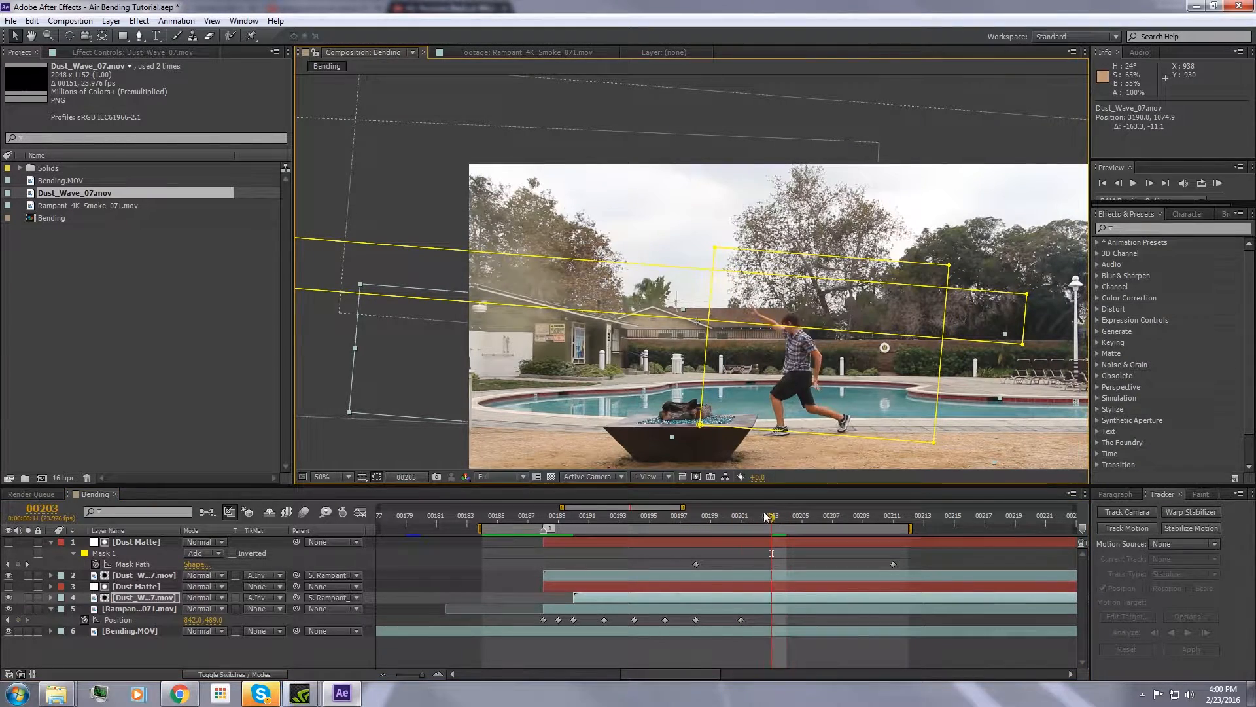
mouse_move(767, 517)
mouse_down()
mouse_move(658, 505)
mouse_move(770, 507)
mouse_up()
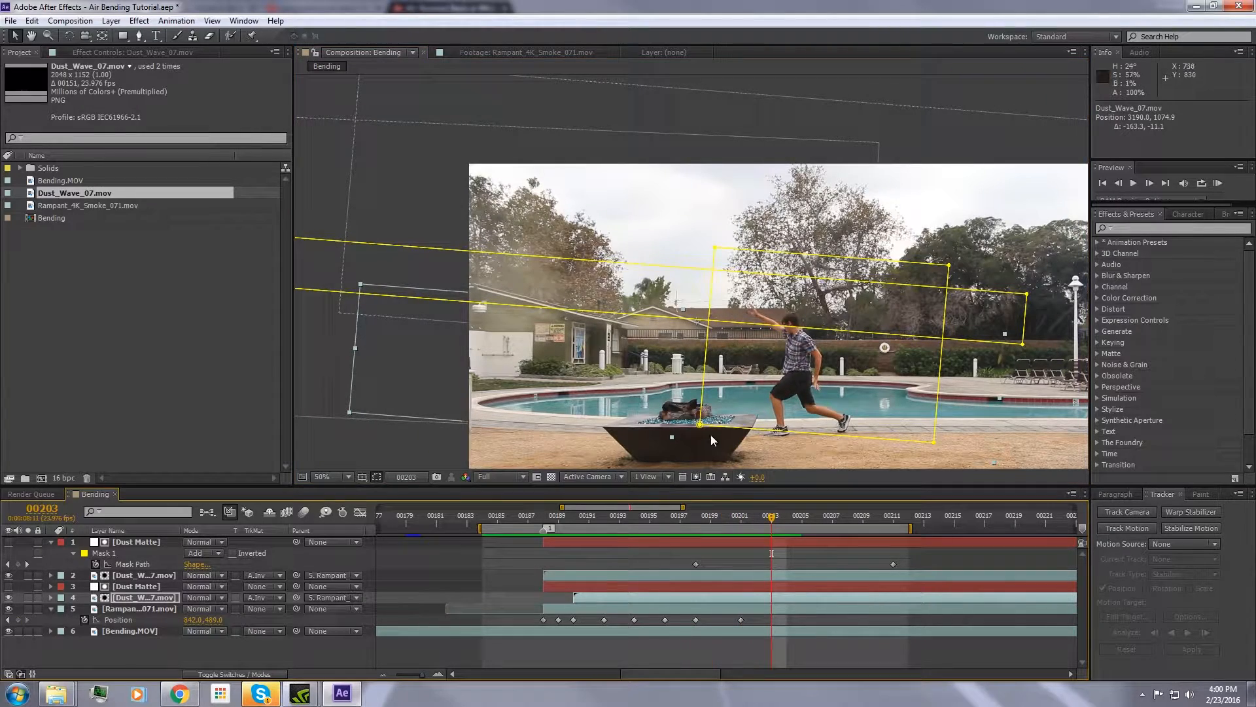
drag(699, 425, 661, 409)
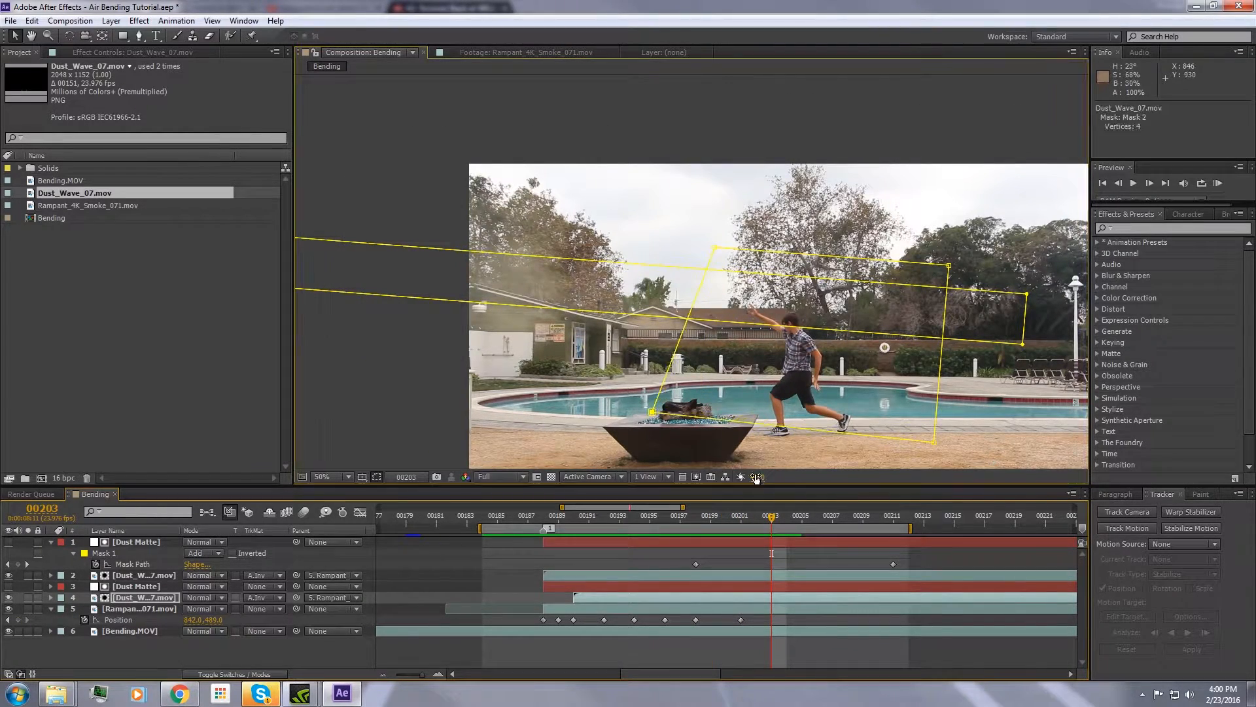
Shift Mask 2 of the lower dust copy slightly to the right over the fire pit.
drag(772, 517, 649, 516)
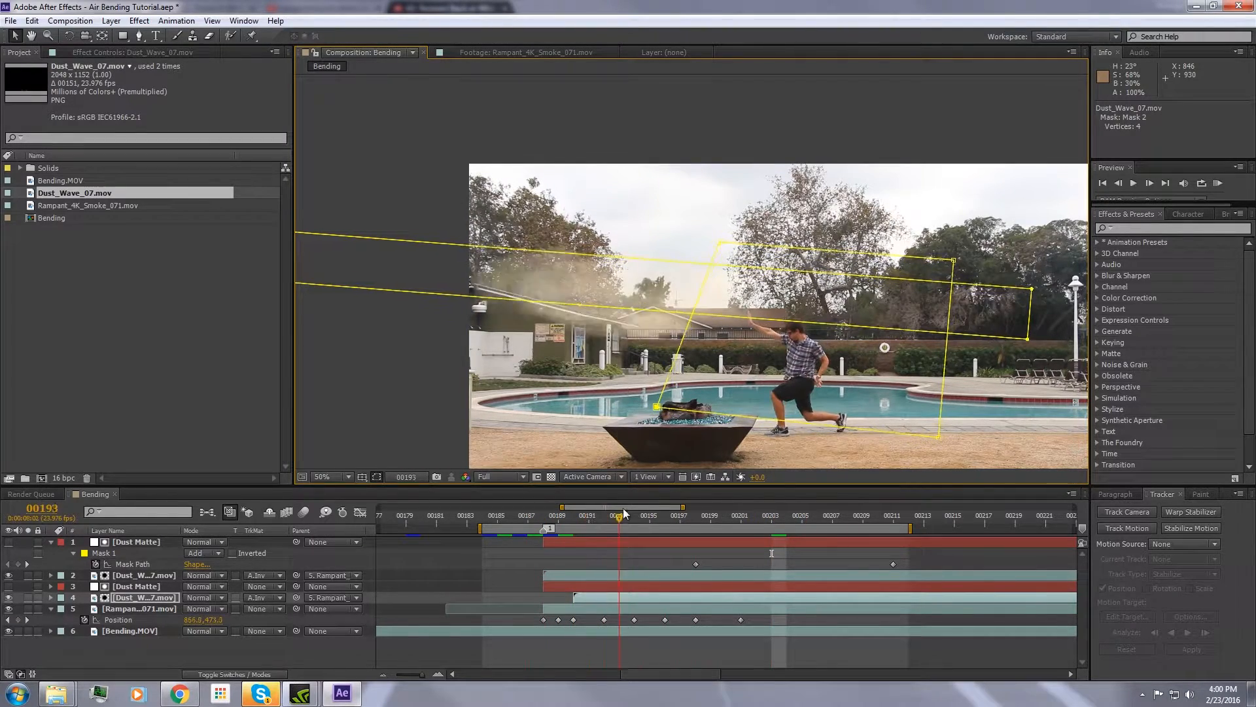
double_click(655, 408)
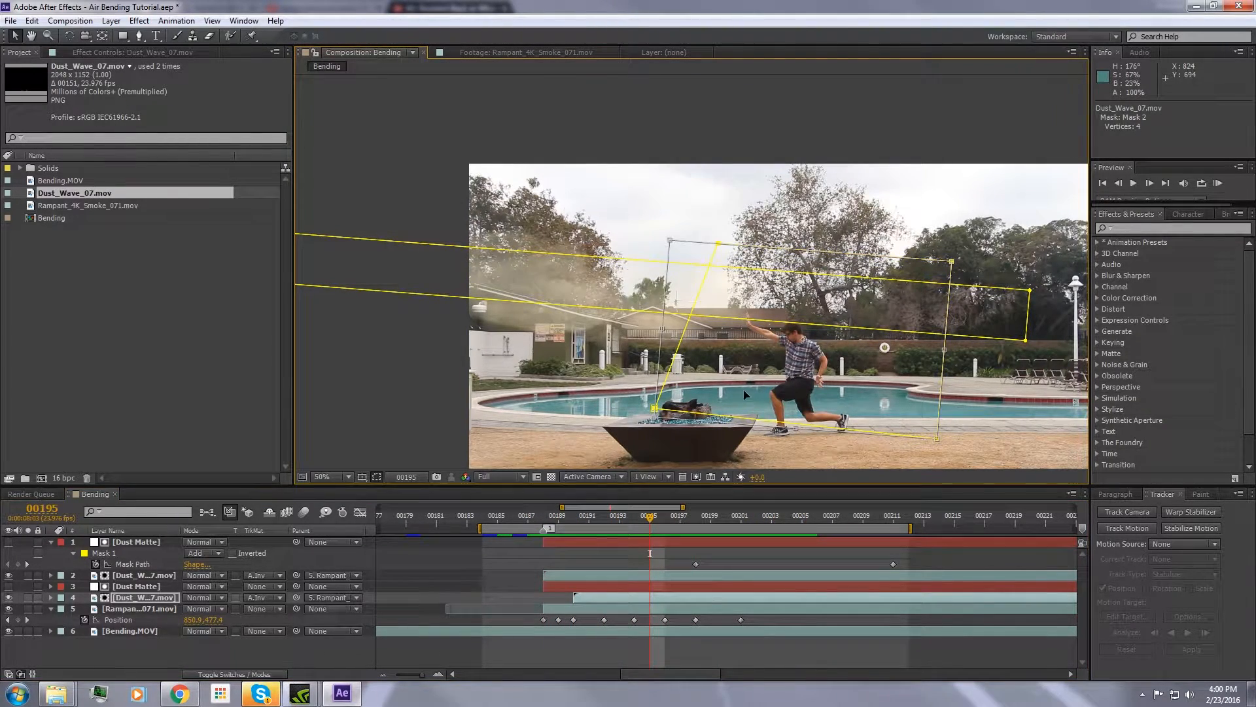
drag(655, 408, 670, 410)
drag(651, 521, 731, 509)
scroll(596, 344, up, 2)
scroll(684, 385, down, 2)
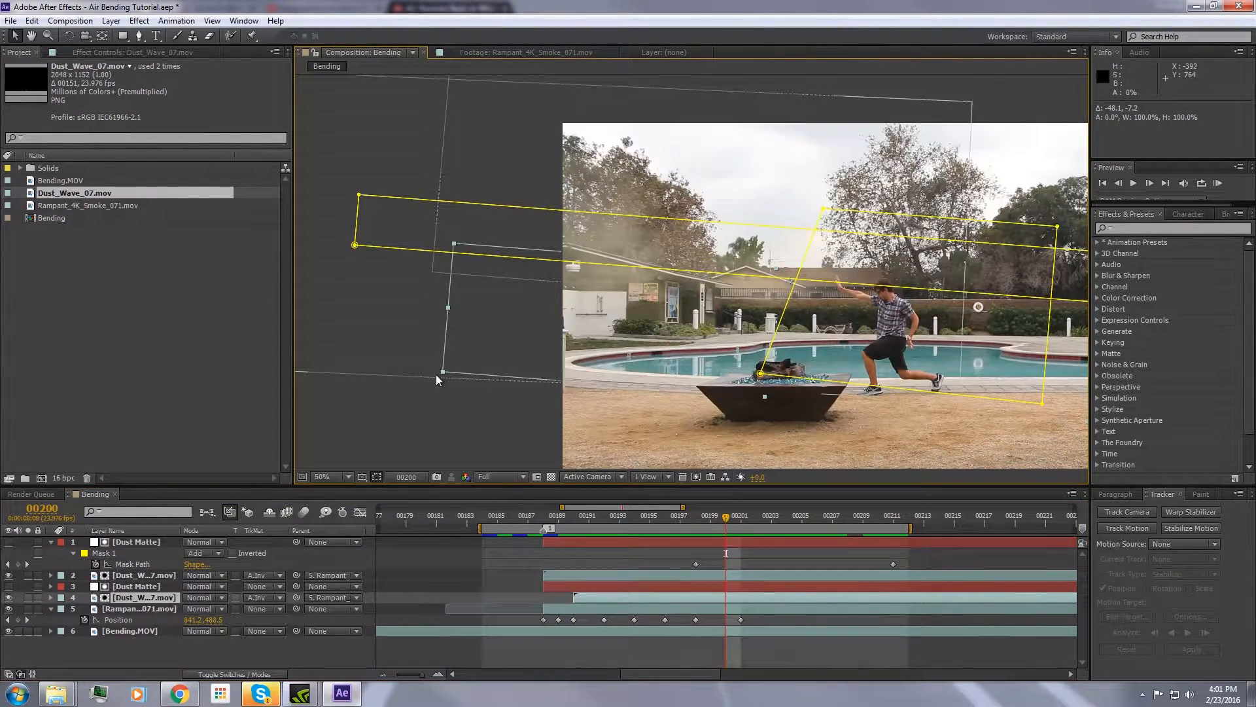
Scale the lower dust copy to -160%, -52% and check the dust at frame 194.
drag(441, 371, 451, 348)
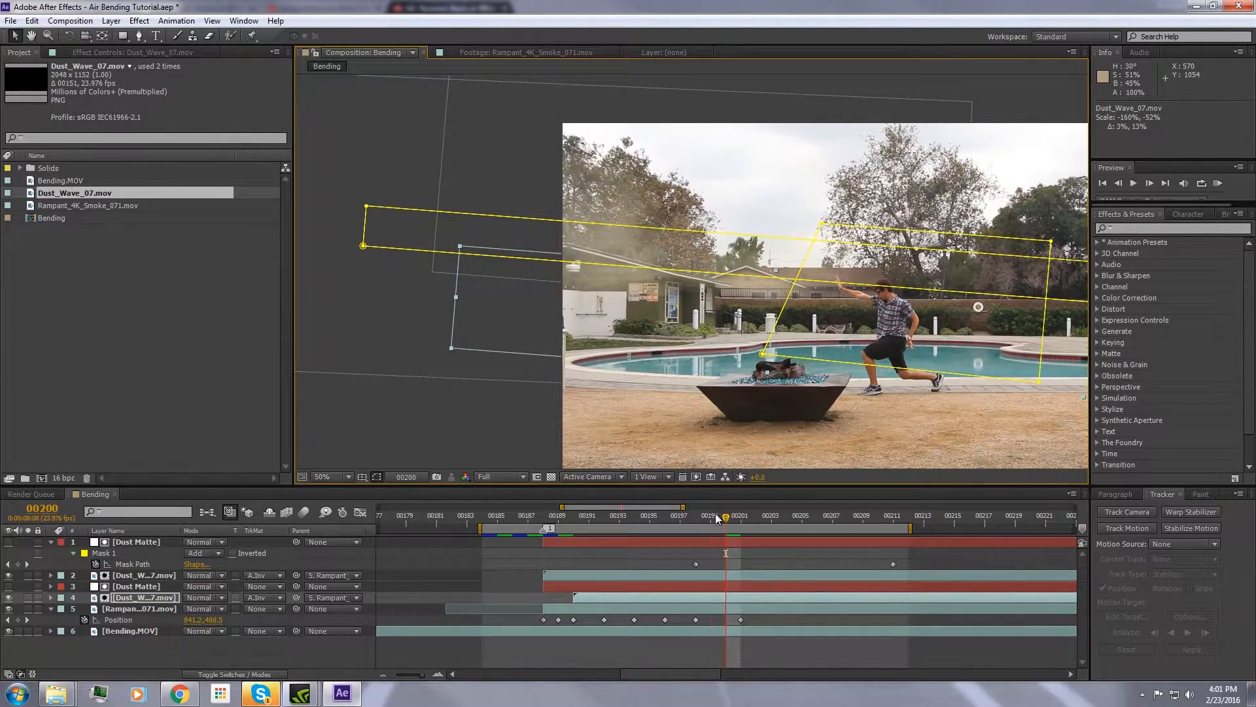
drag(718, 518, 634, 524)
scroll(769, 322, up, 2)
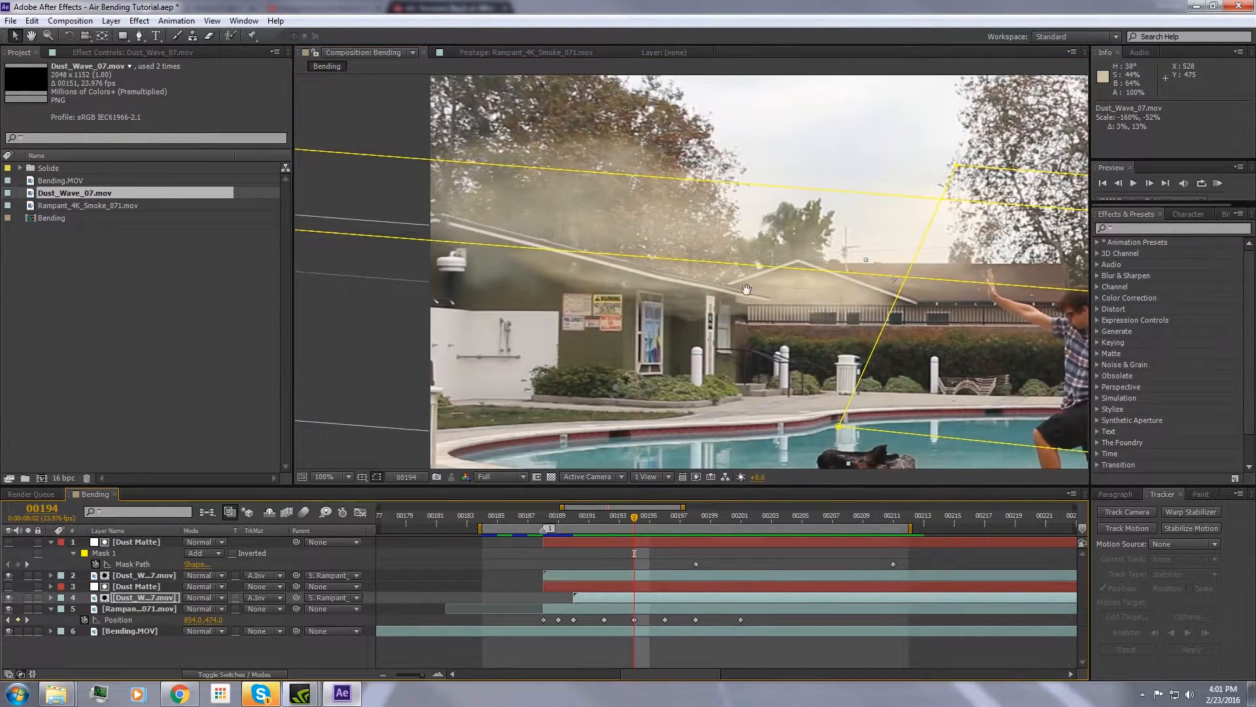
scroll(678, 303, down, 2)
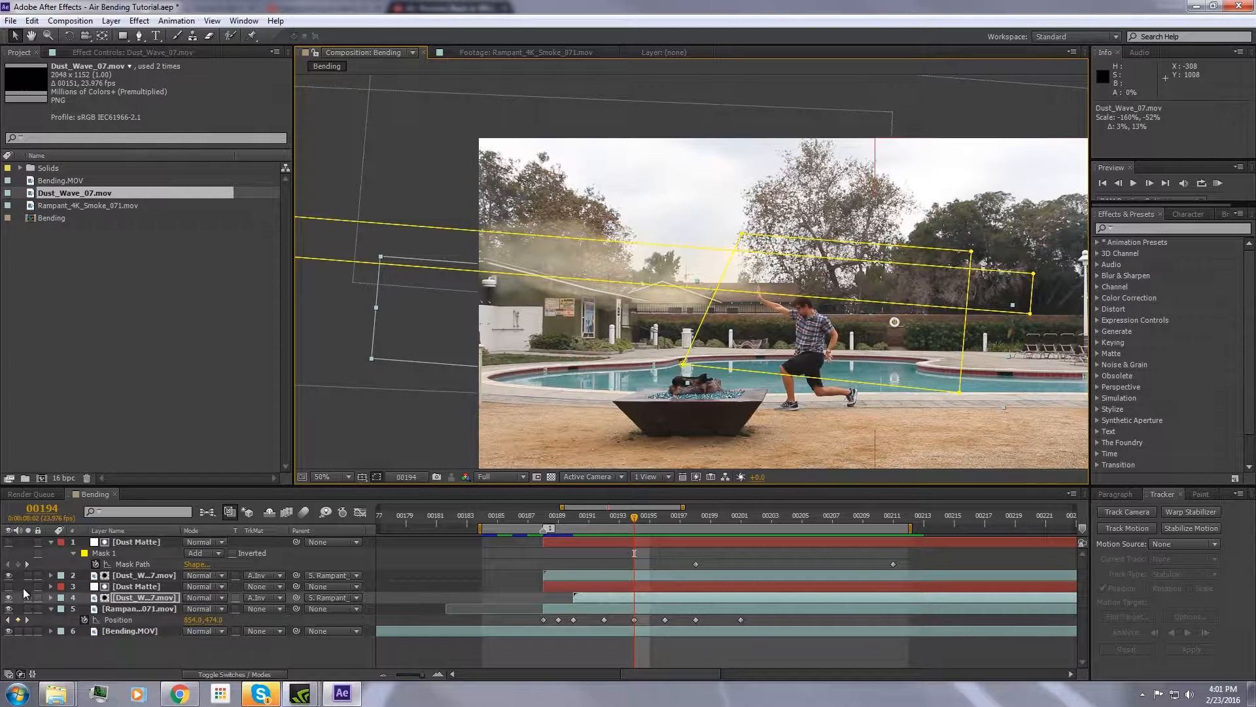
Solo the Bending.MOV layer and add a white 1920 x 1080 px solid directly above it.
click(27, 630)
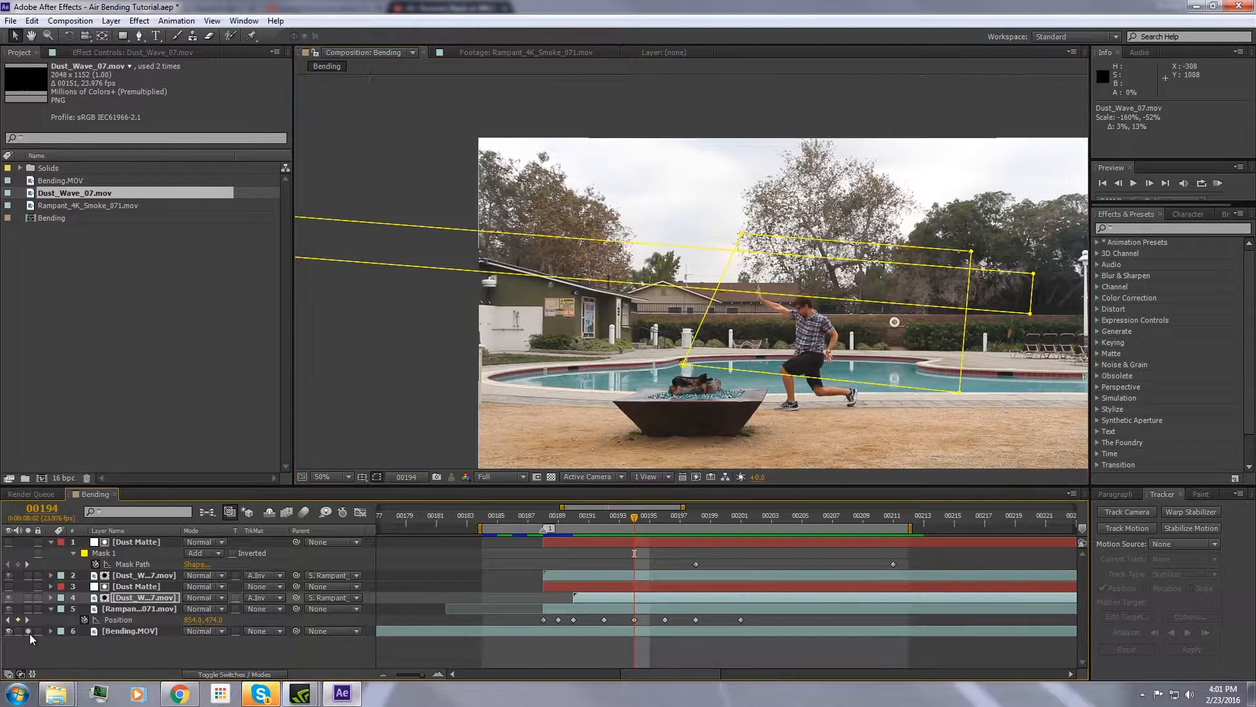
click(342, 634)
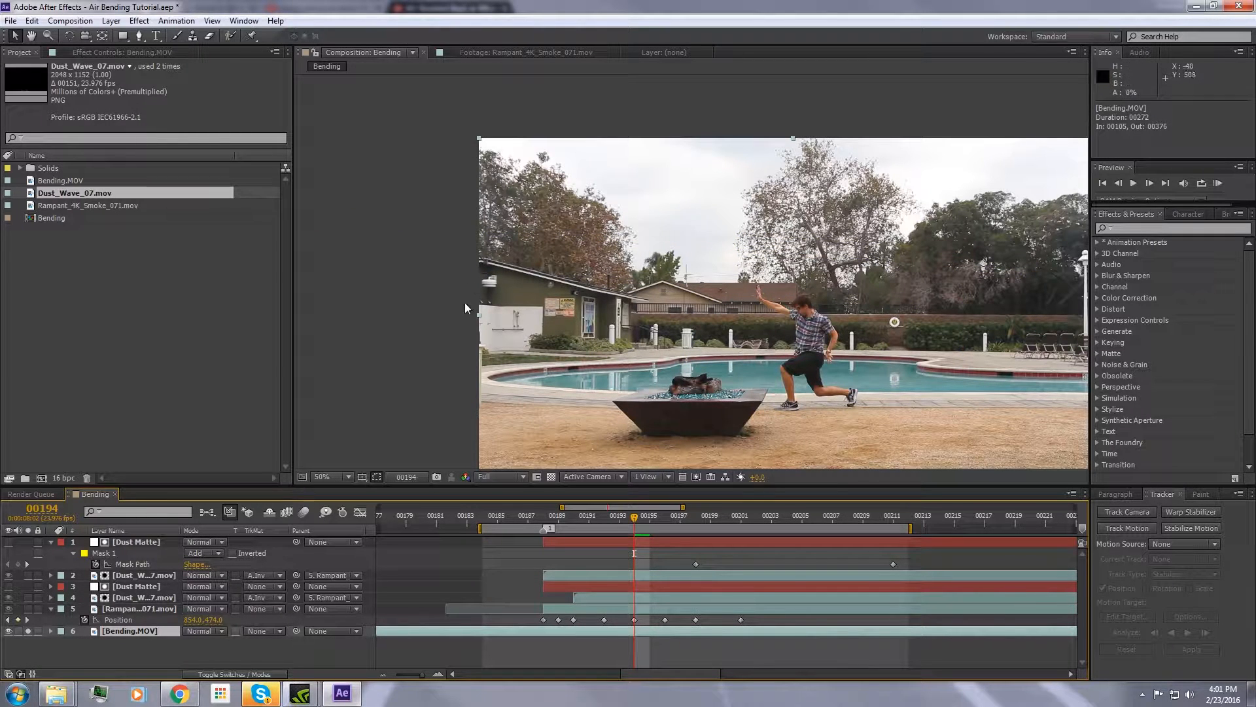
click(111, 20)
mouse_move(294, 38)
click(374, 49)
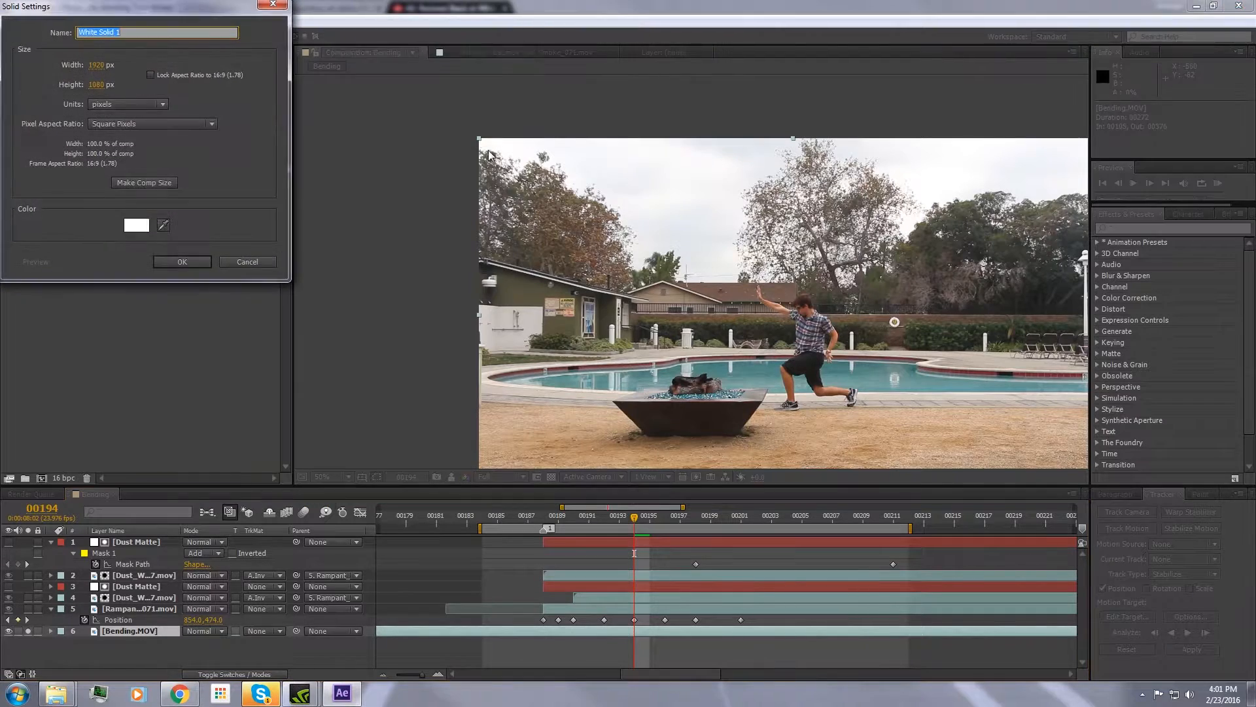
click(177, 261)
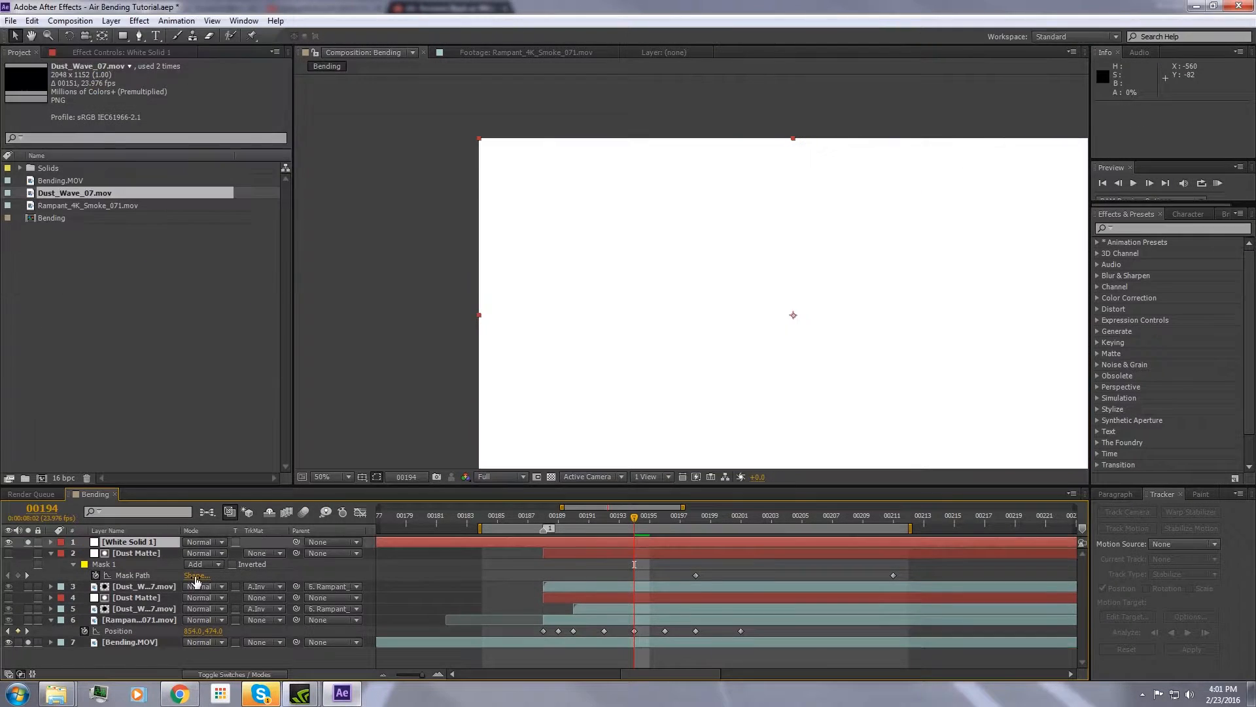
drag(133, 548, 128, 634)
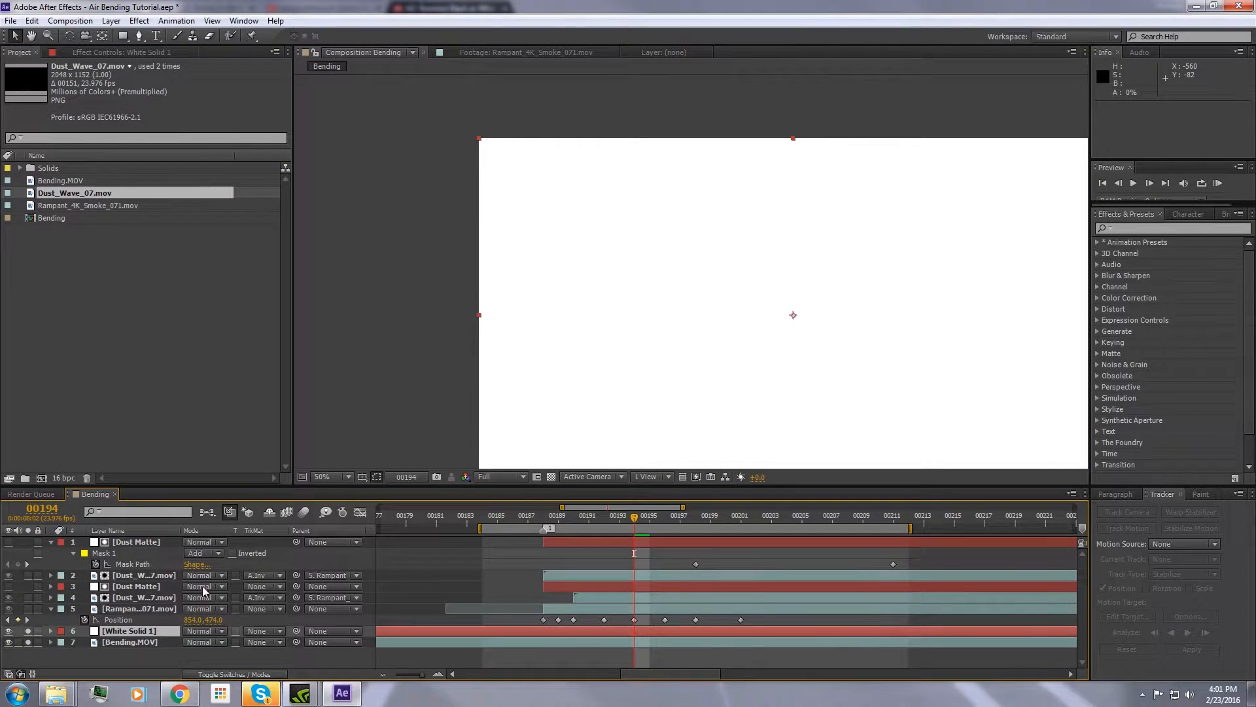
Apply the Ramp effect to White Solid 1 and briefly solo the solid to check its gradient.
click(26, 633)
click(139, 20)
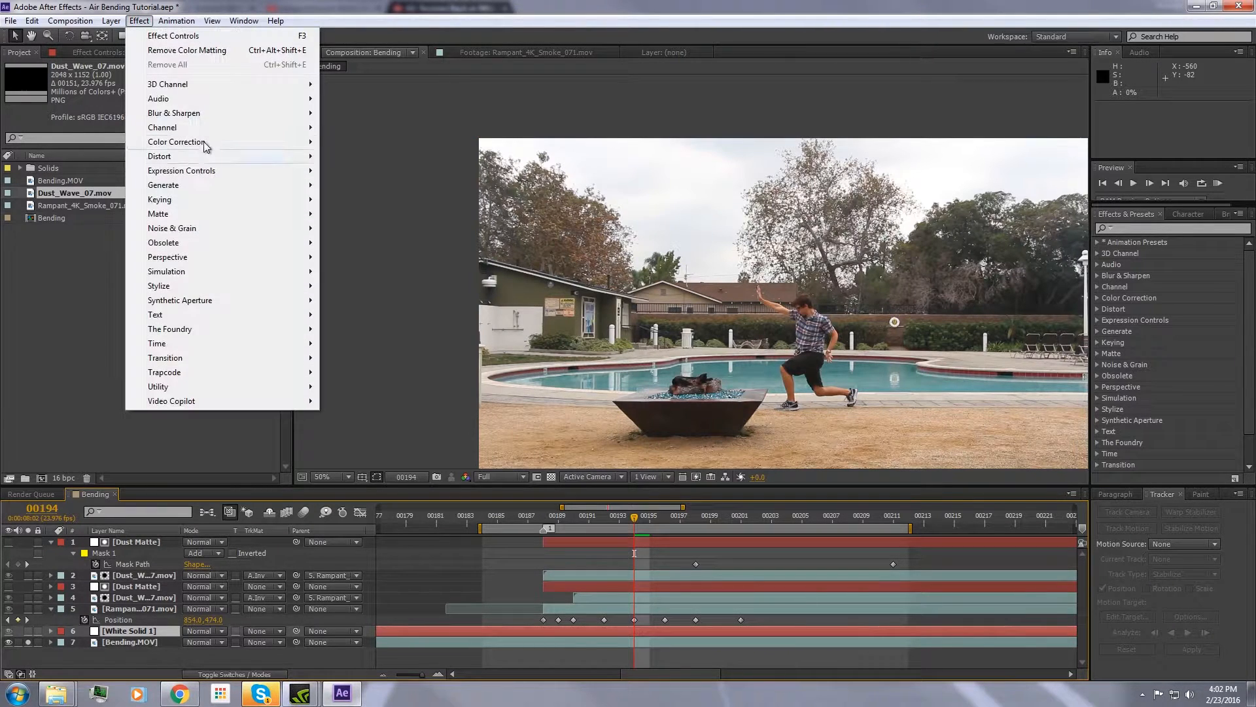
mouse_move(229, 148)
mouse_move(269, 186)
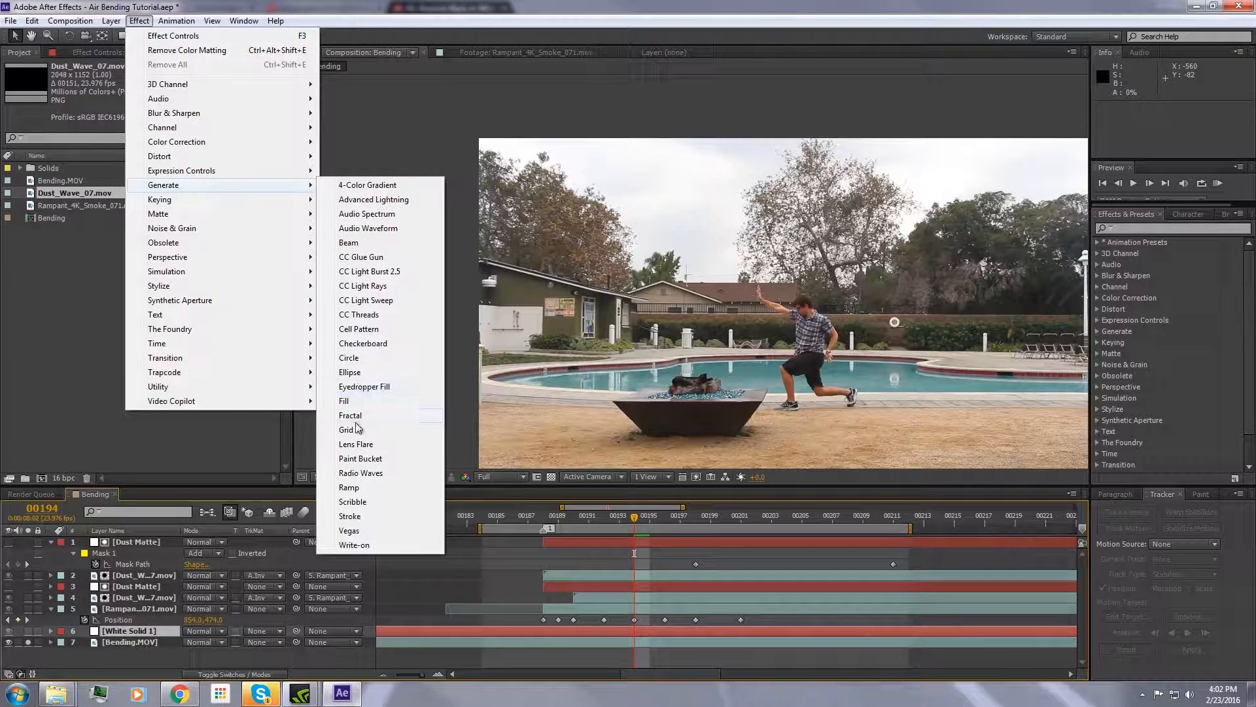
click(349, 487)
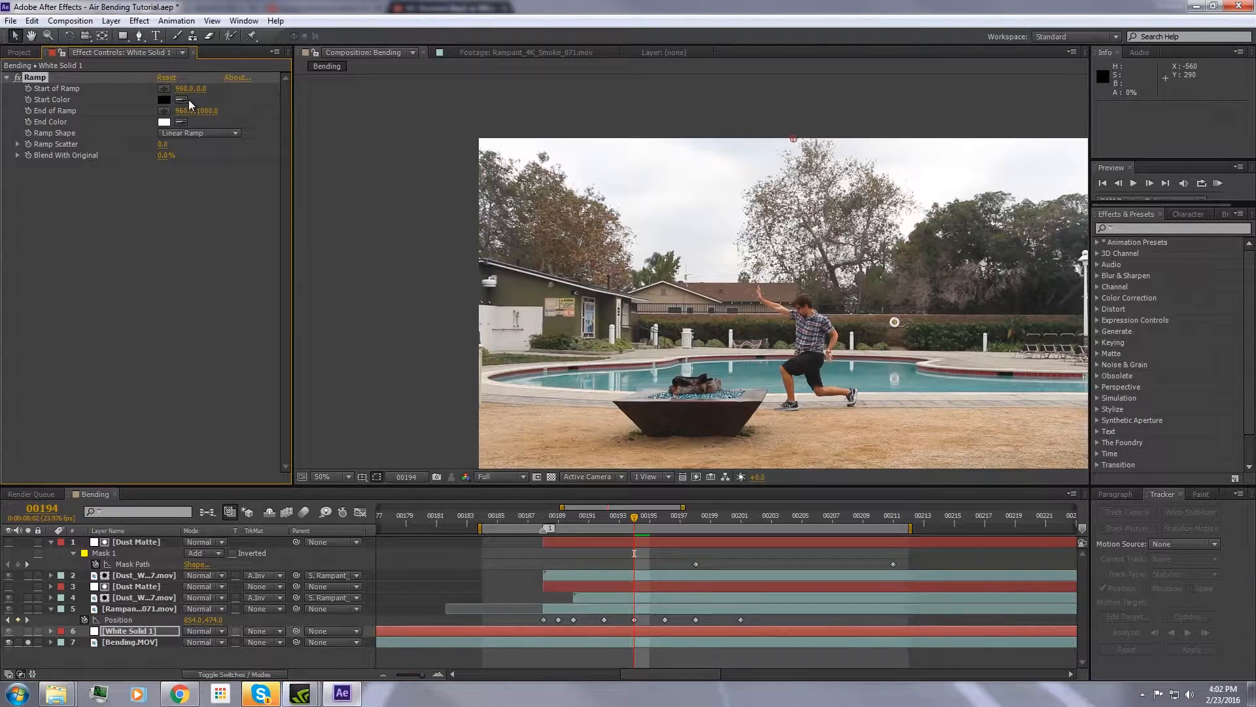
click(27, 631)
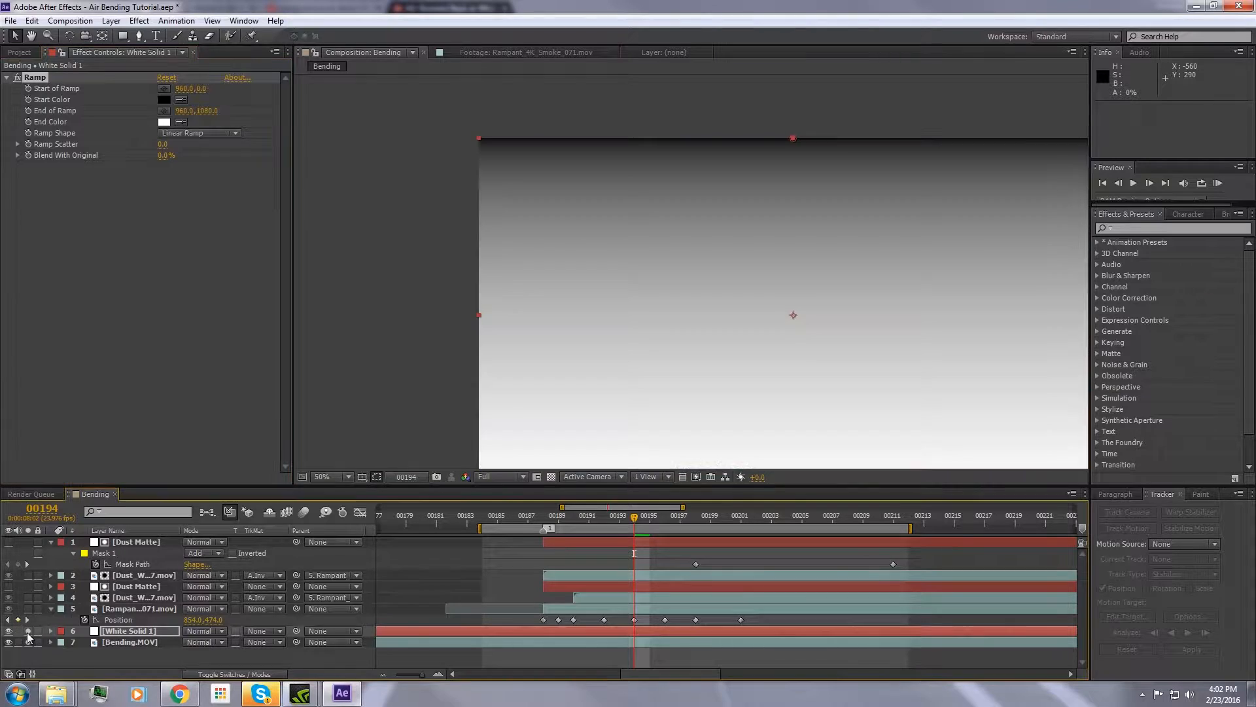
click(28, 632)
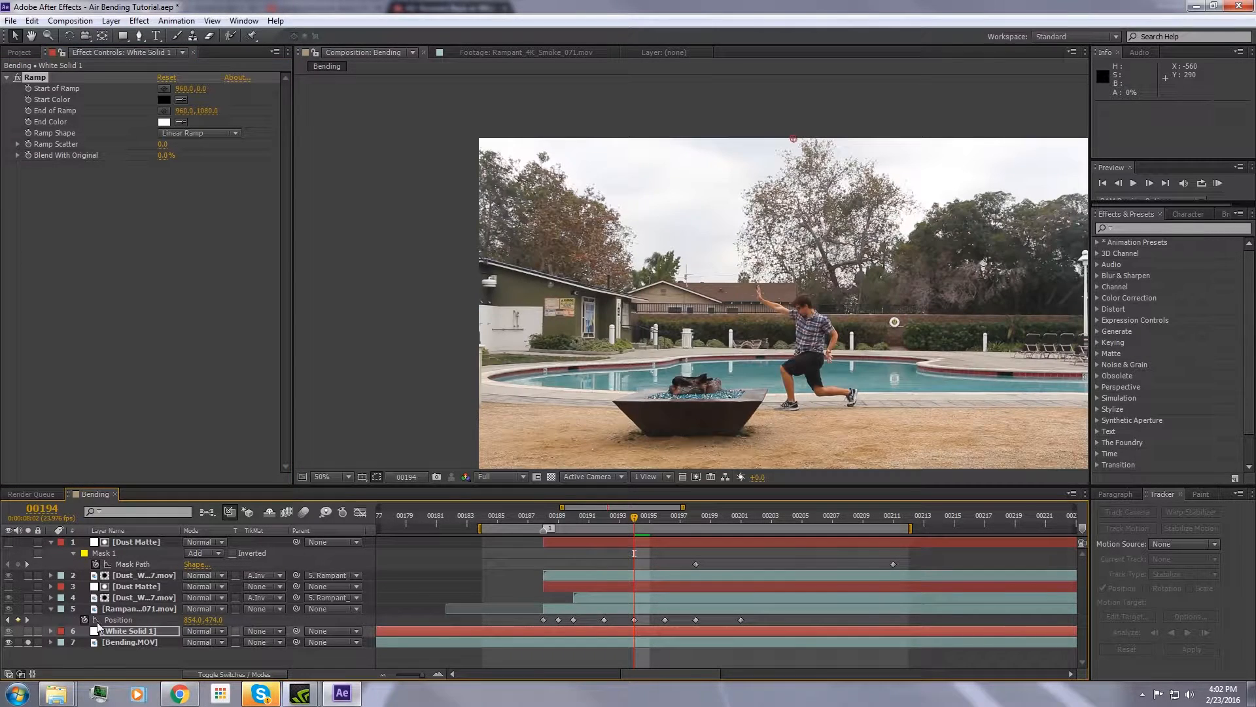
Set White Solid 1's blending mode to Overlay and solo it together with the Bending.MOV clip.
click(132, 632)
click(211, 631)
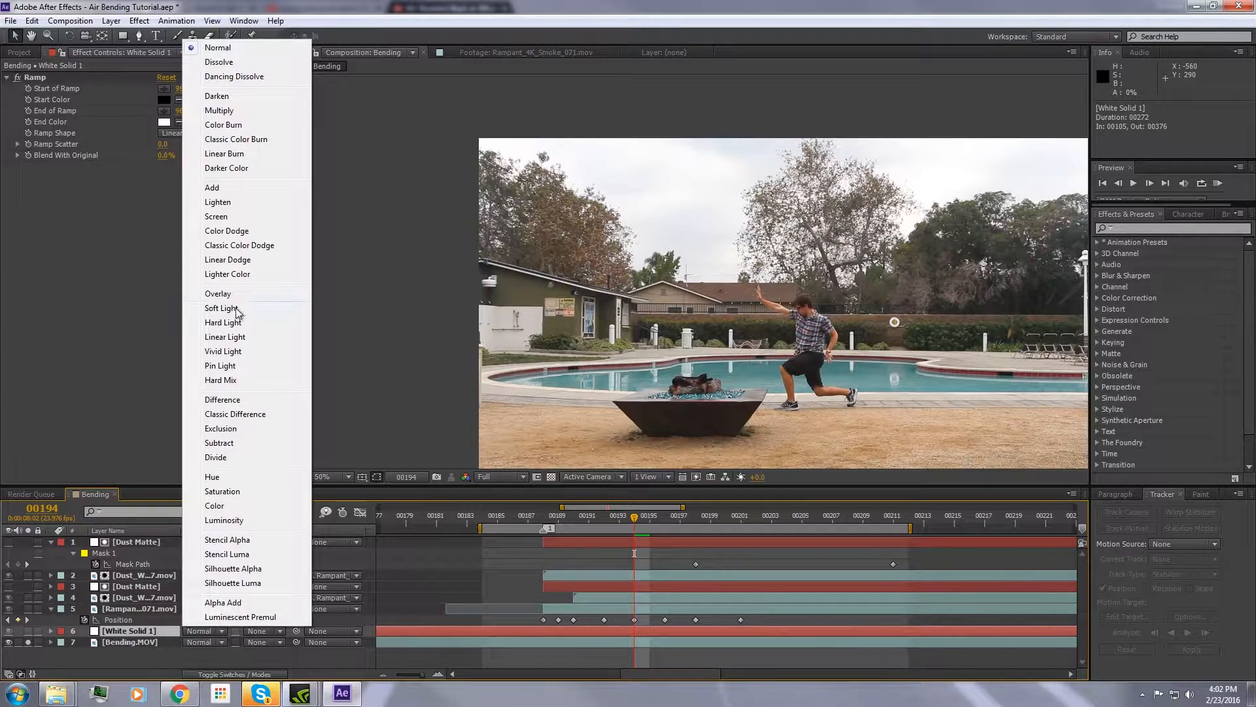
click(218, 294)
drag(30, 638, 29, 631)
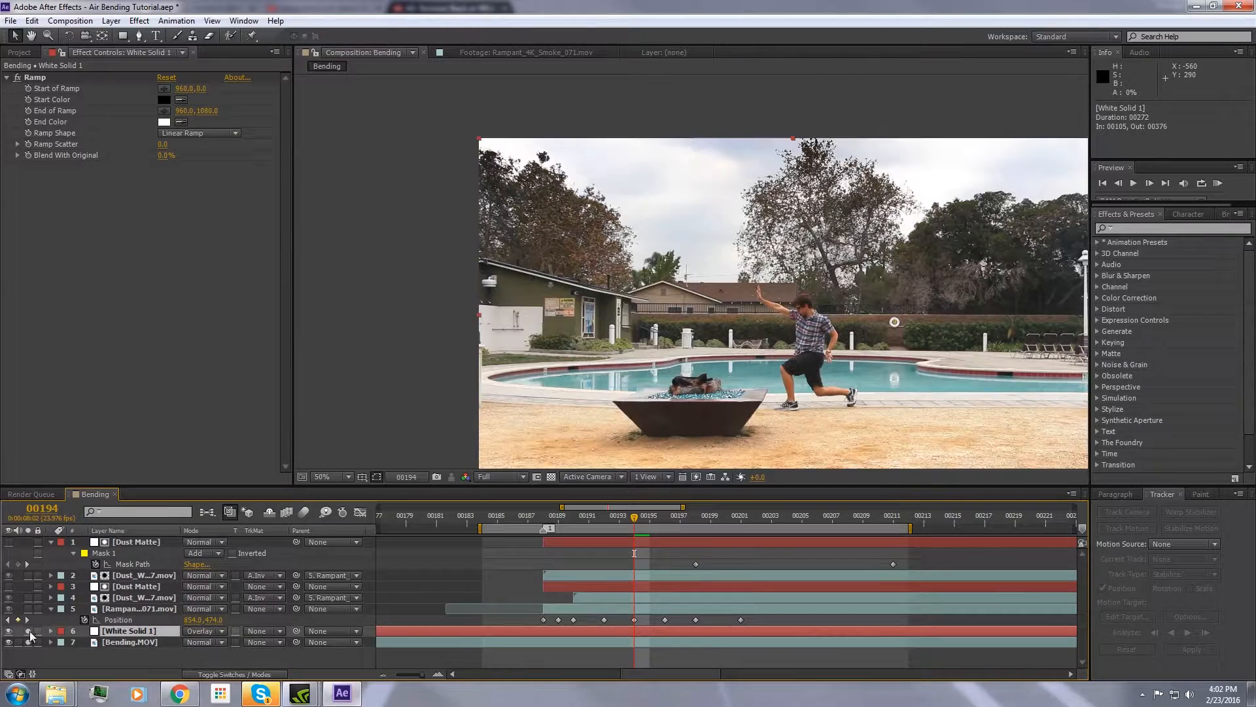
drag(760, 312, 703, 293)
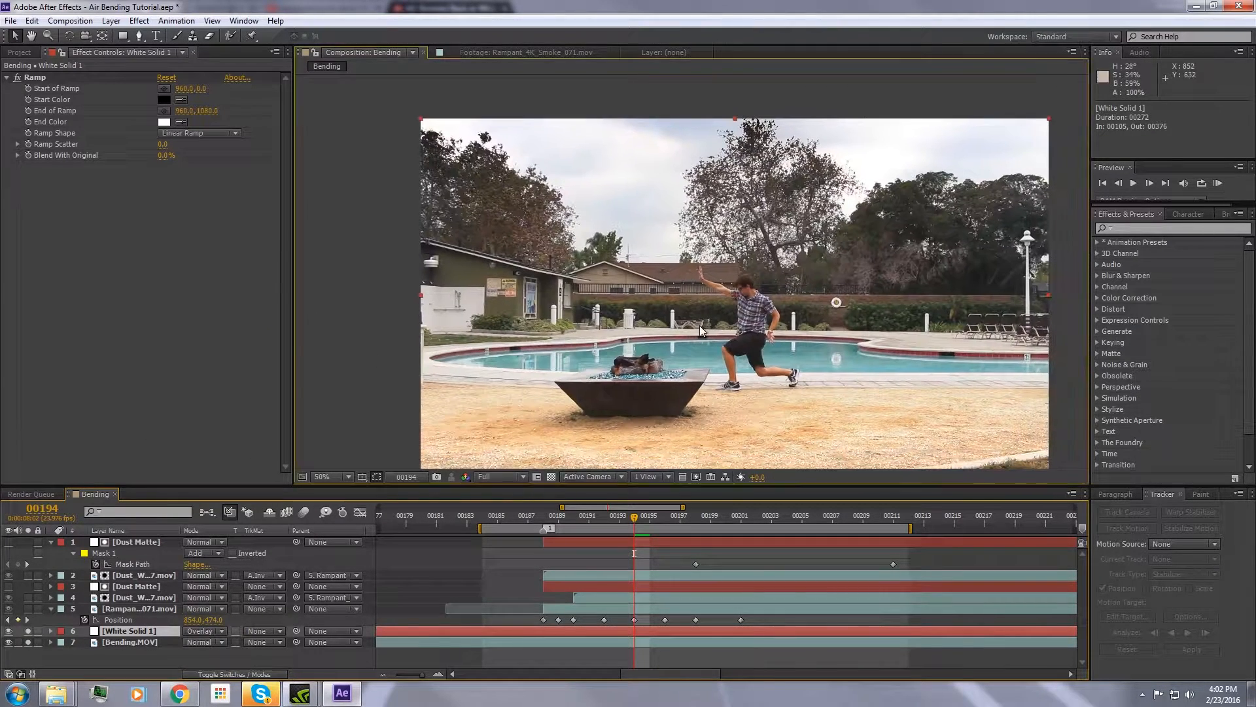
Position the ramp's start at 928.0, 622.0 near the pool edge and its end at 968.0, 360.0 above the roofline.
click(163, 89)
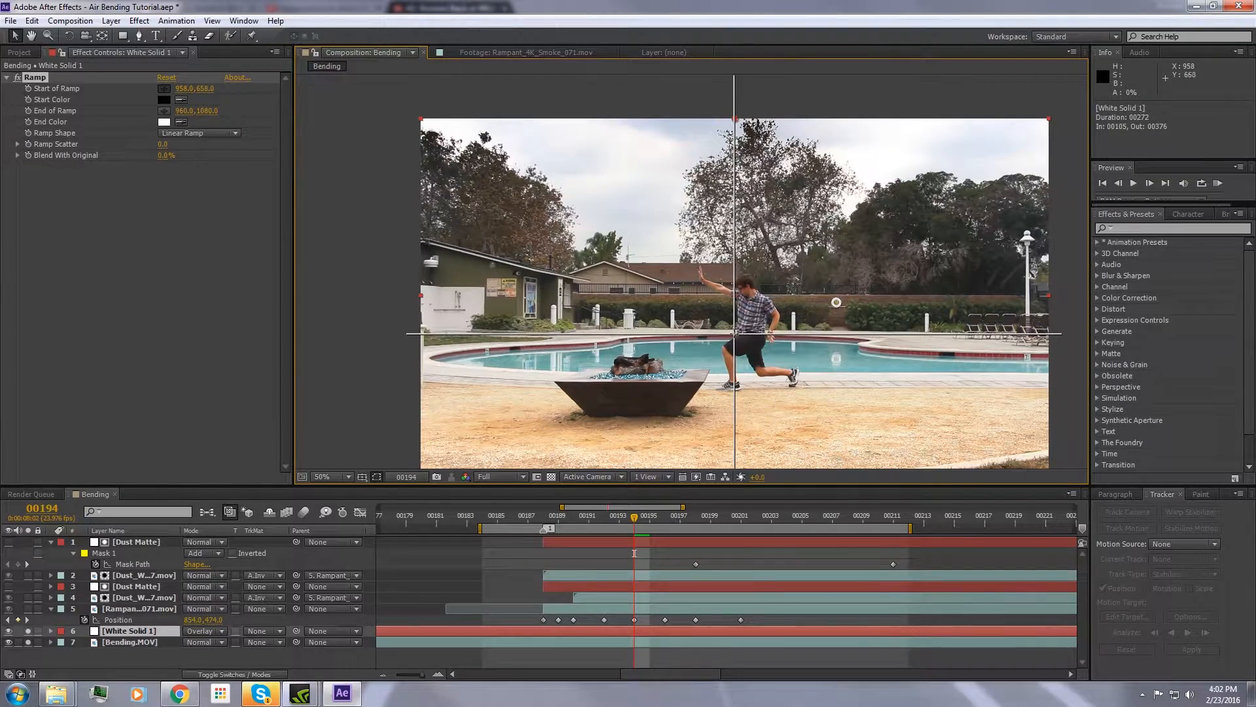
click(729, 325)
key(comma)
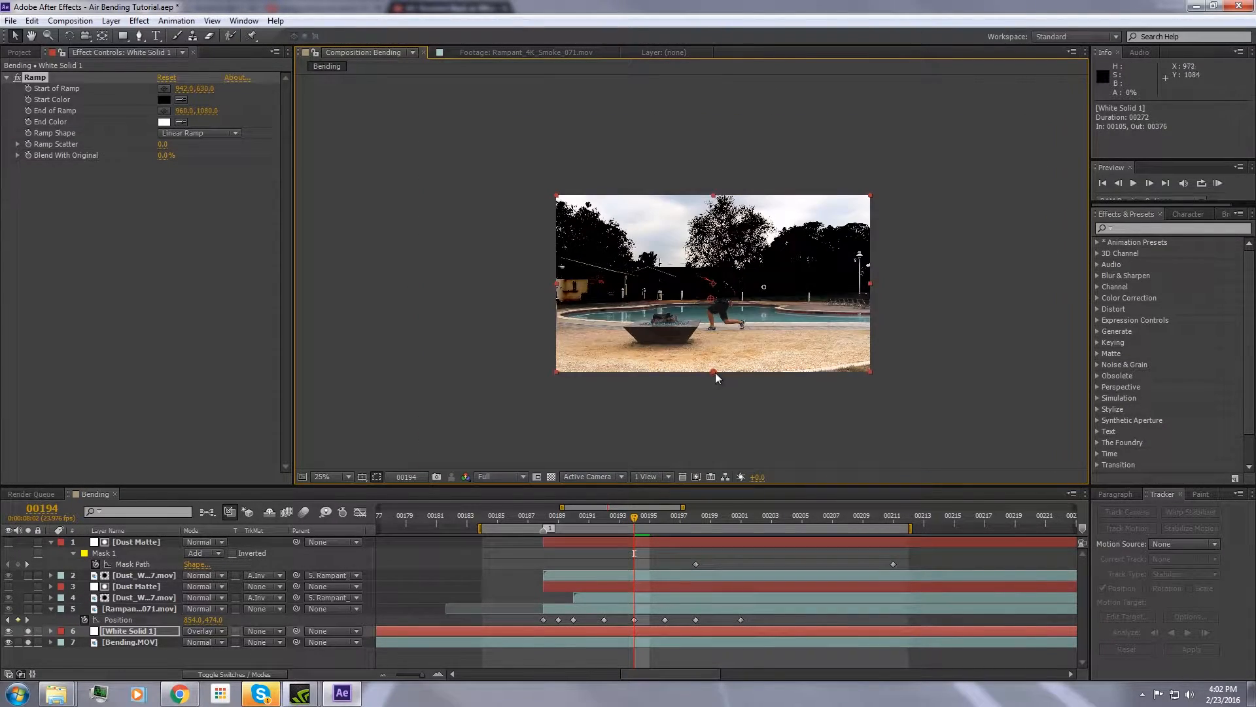
drag(713, 371, 717, 264)
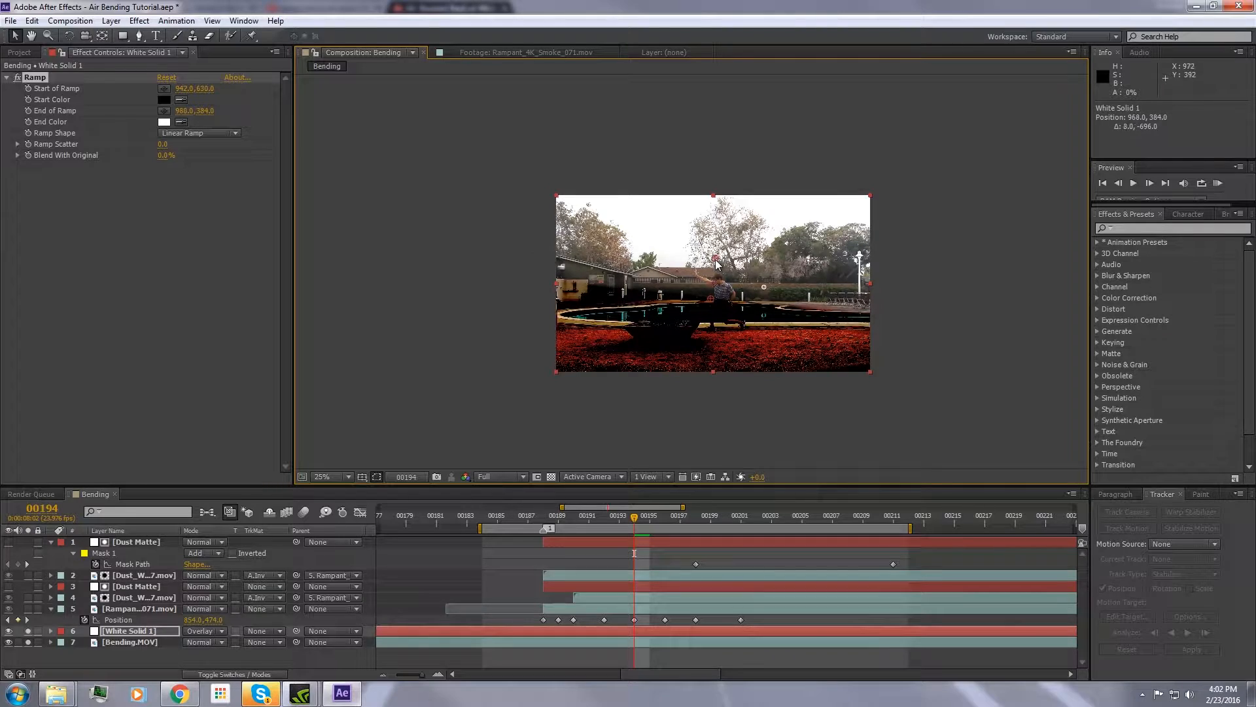
scroll(689, 280, up, 2)
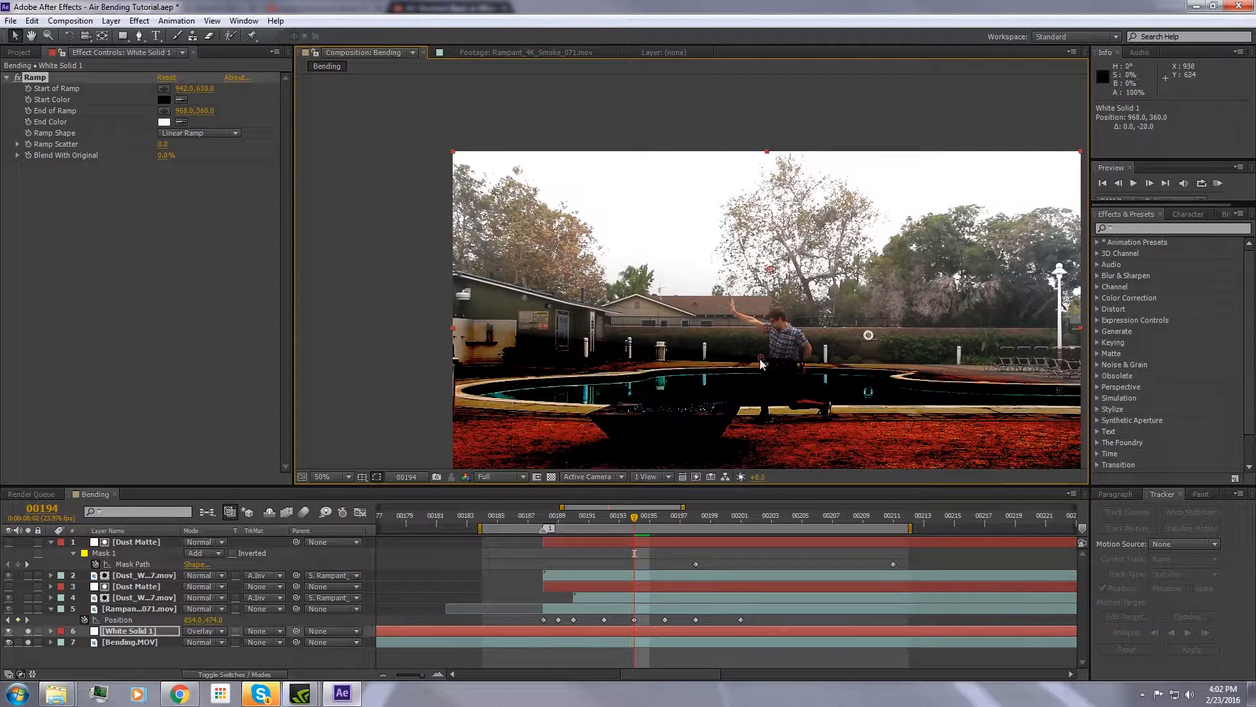
drag(761, 363, 757, 360)
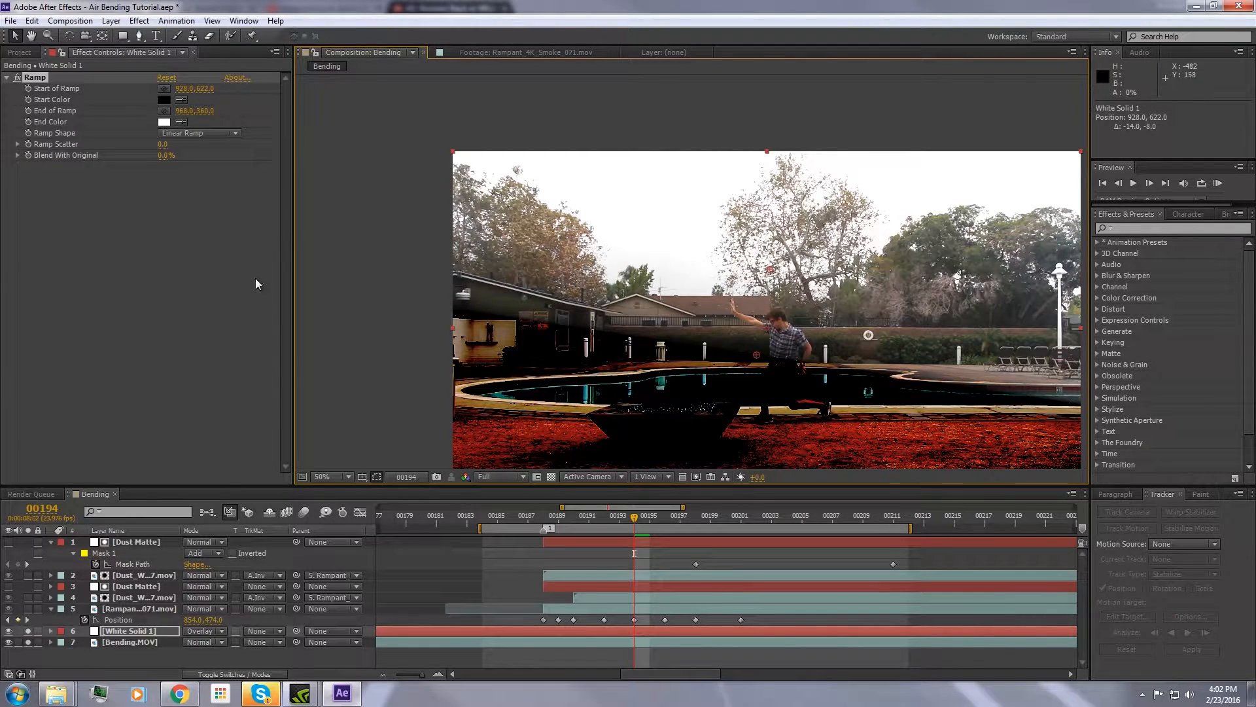
Return White Solid 1 to Normal blending, move the ramp's start to 936.0, 630.0 and turn off soloing.
click(217, 632)
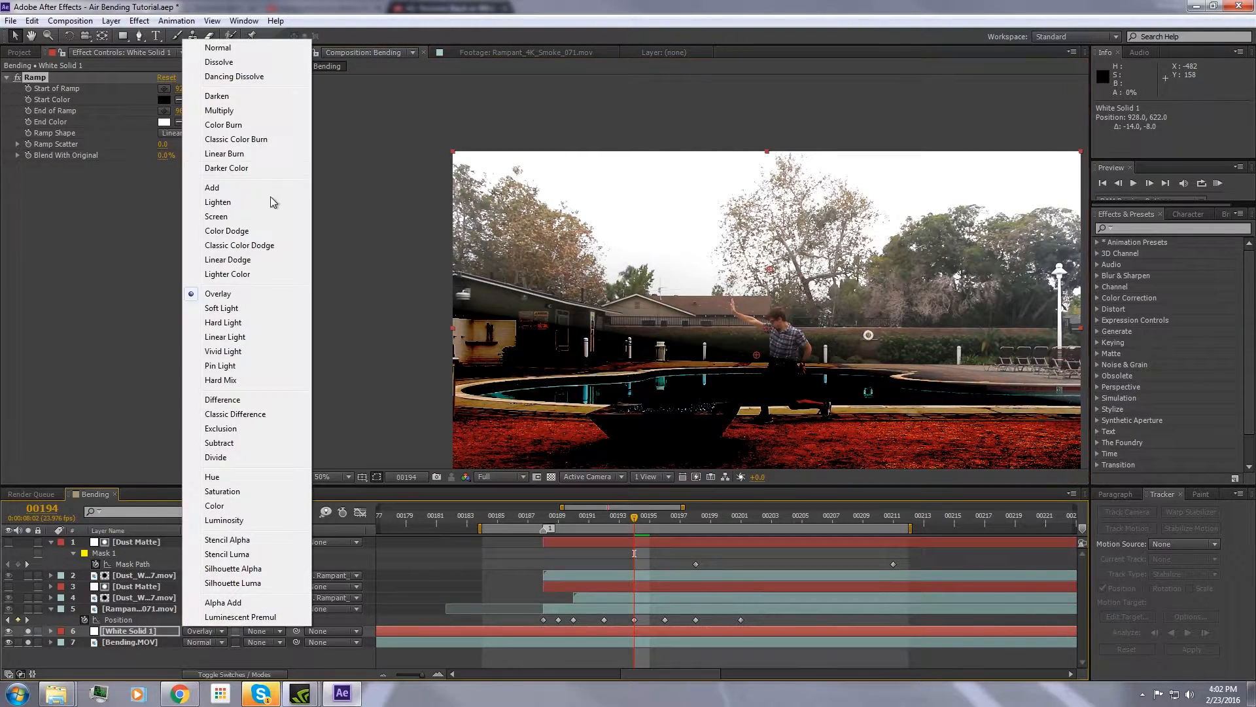
click(217, 50)
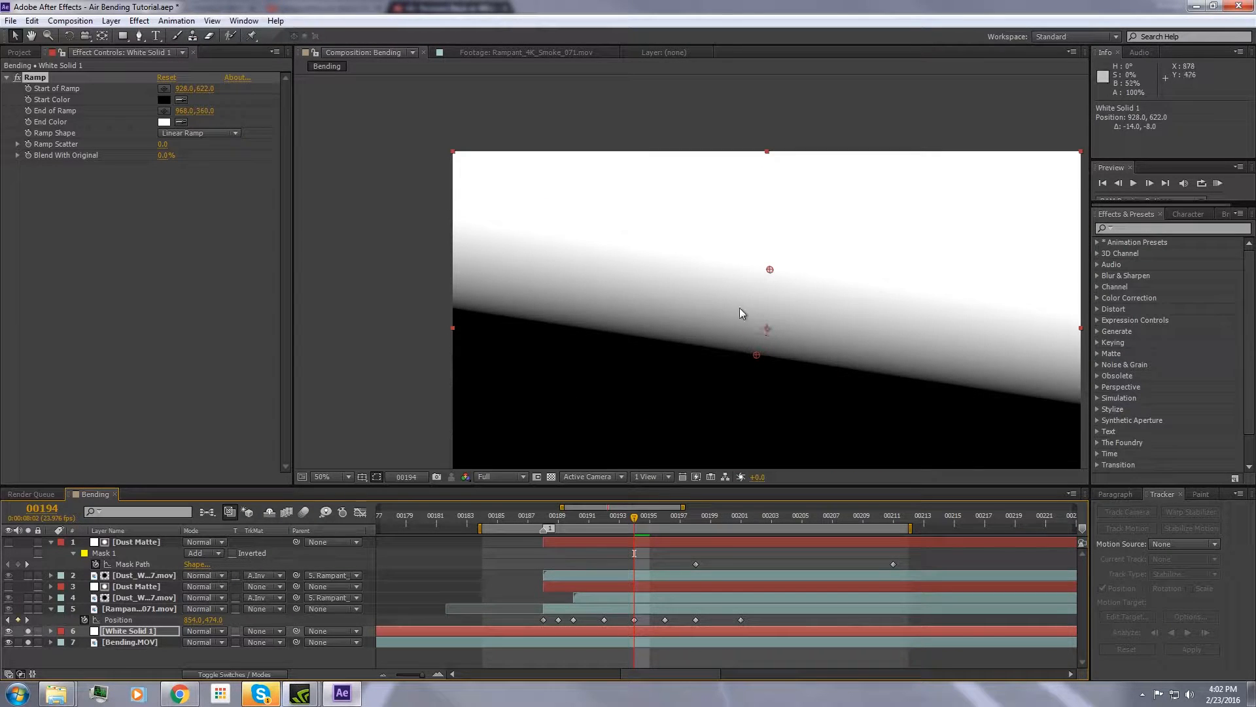
drag(757, 357, 759, 361)
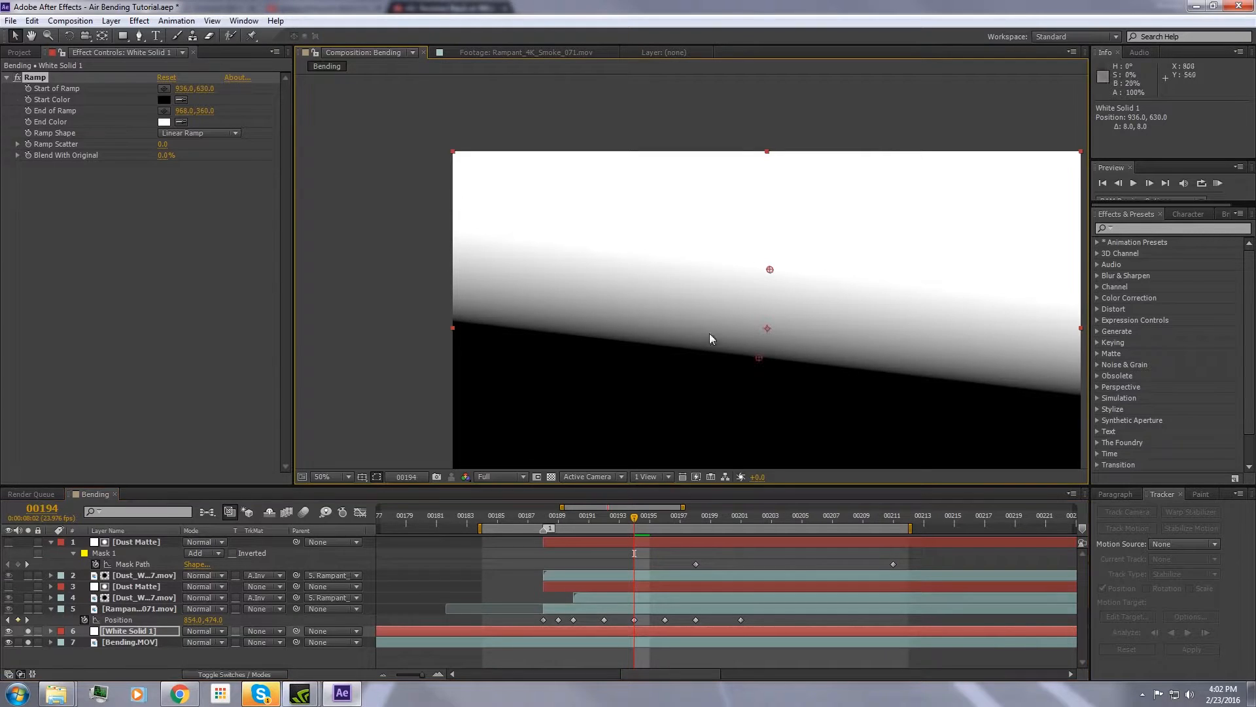
click(28, 634)
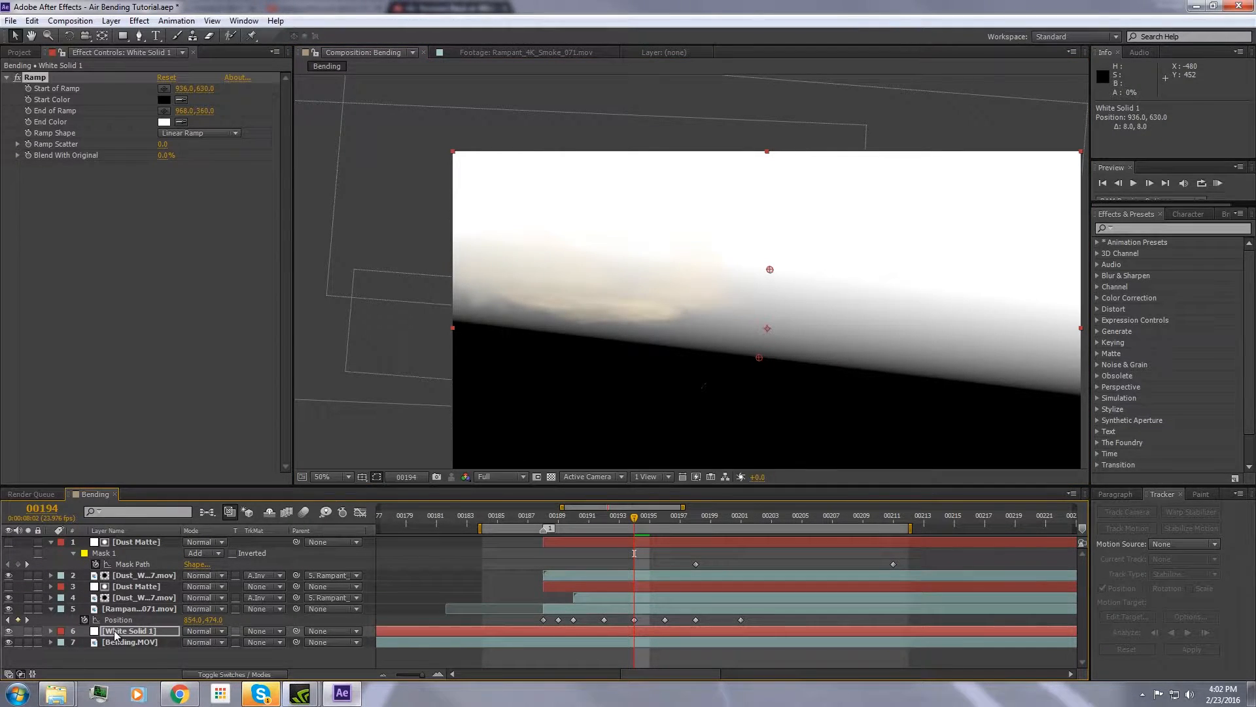
Create a white solid named Matte directly above White Solid 1 and hide both solids.
key(ctrl+y)
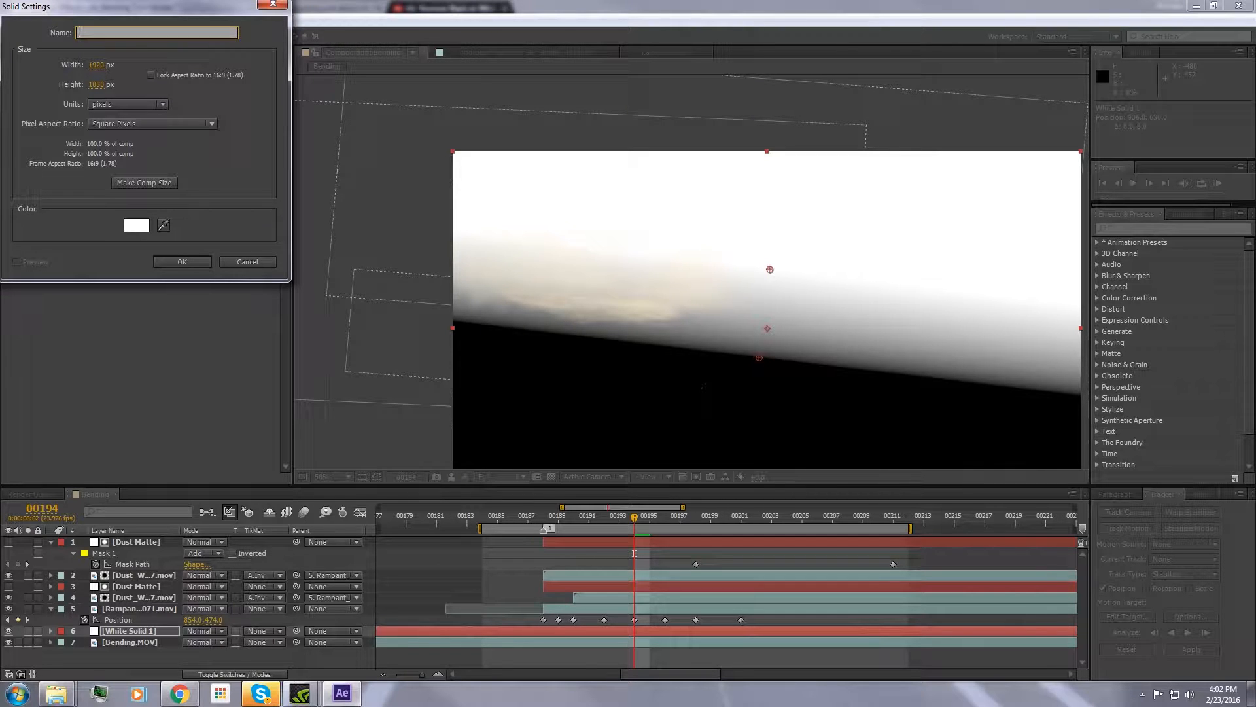
key(Return)
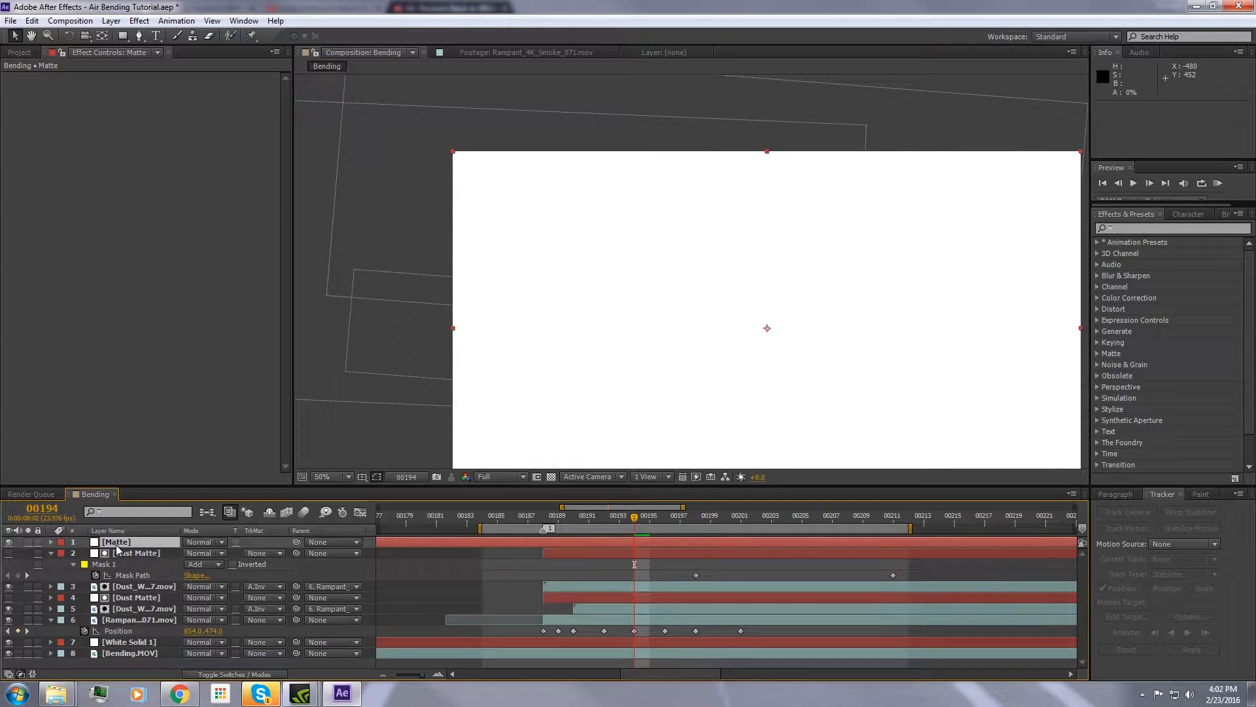
drag(121, 543, 85, 630)
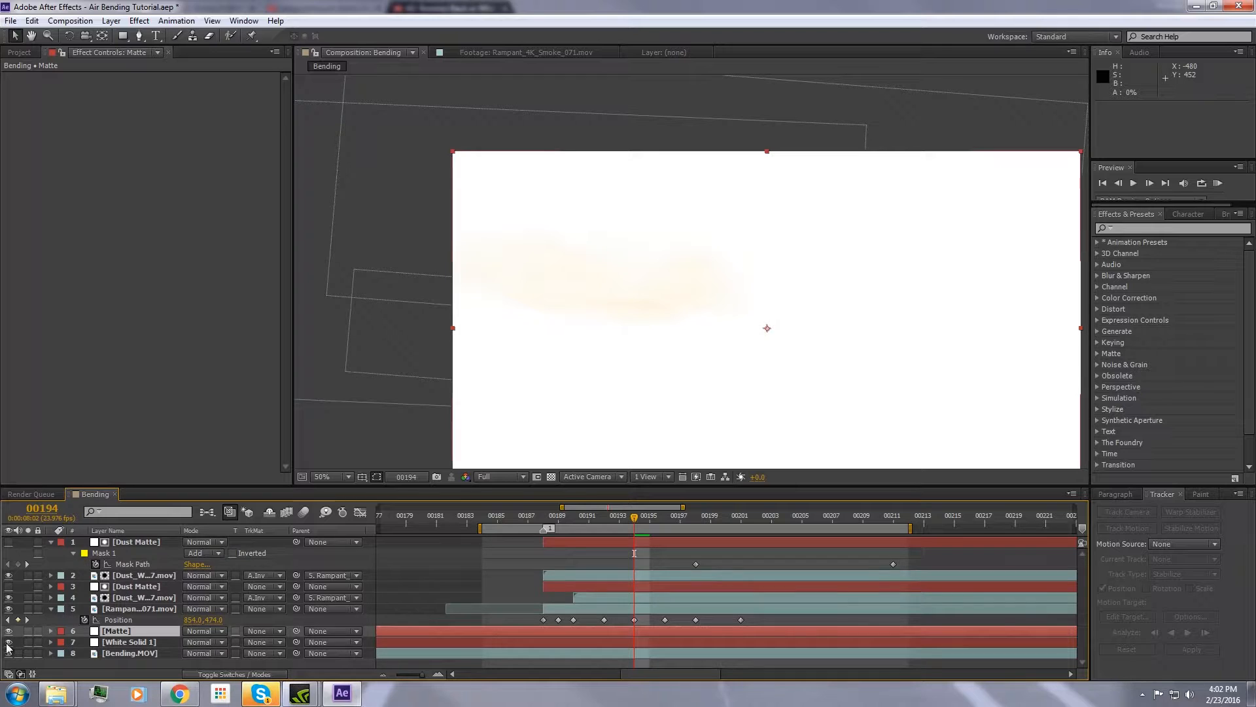
click(8, 631)
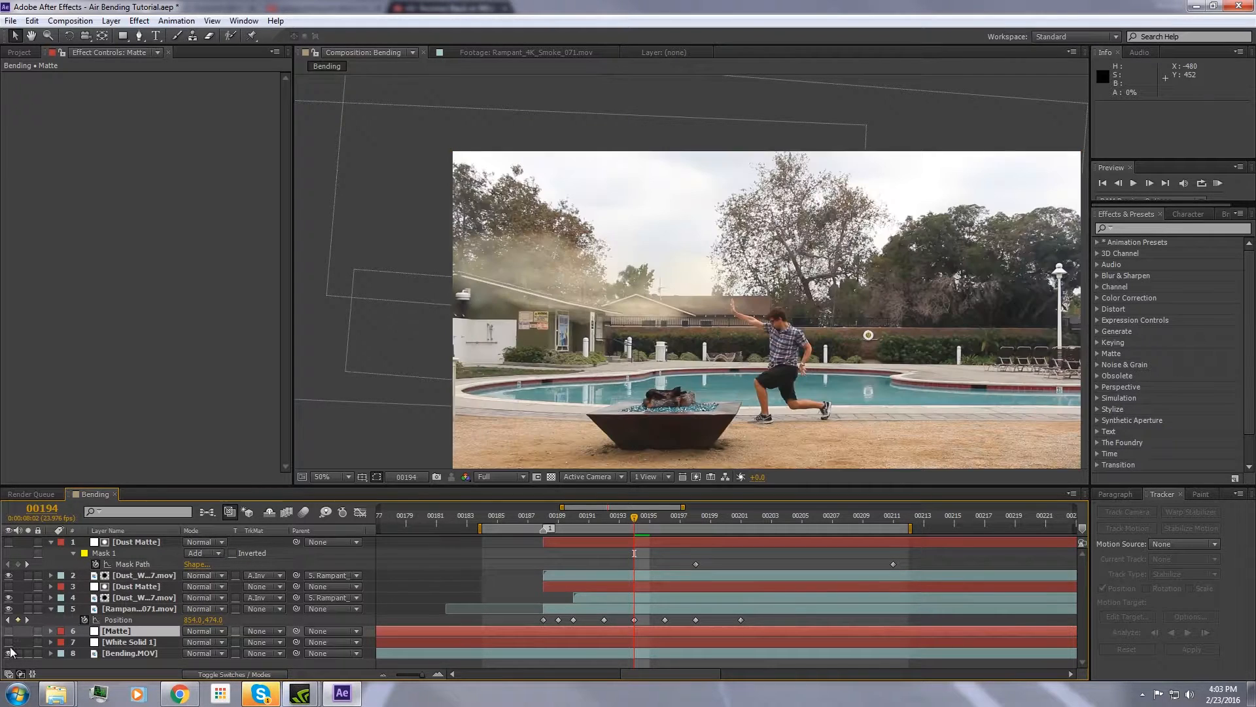
Draw a closed six-point curved mask on the Matte layer, enclosing the dust trail from the raised hand past the frame's left edge.
click(138, 35)
scroll(738, 309, up, 2)
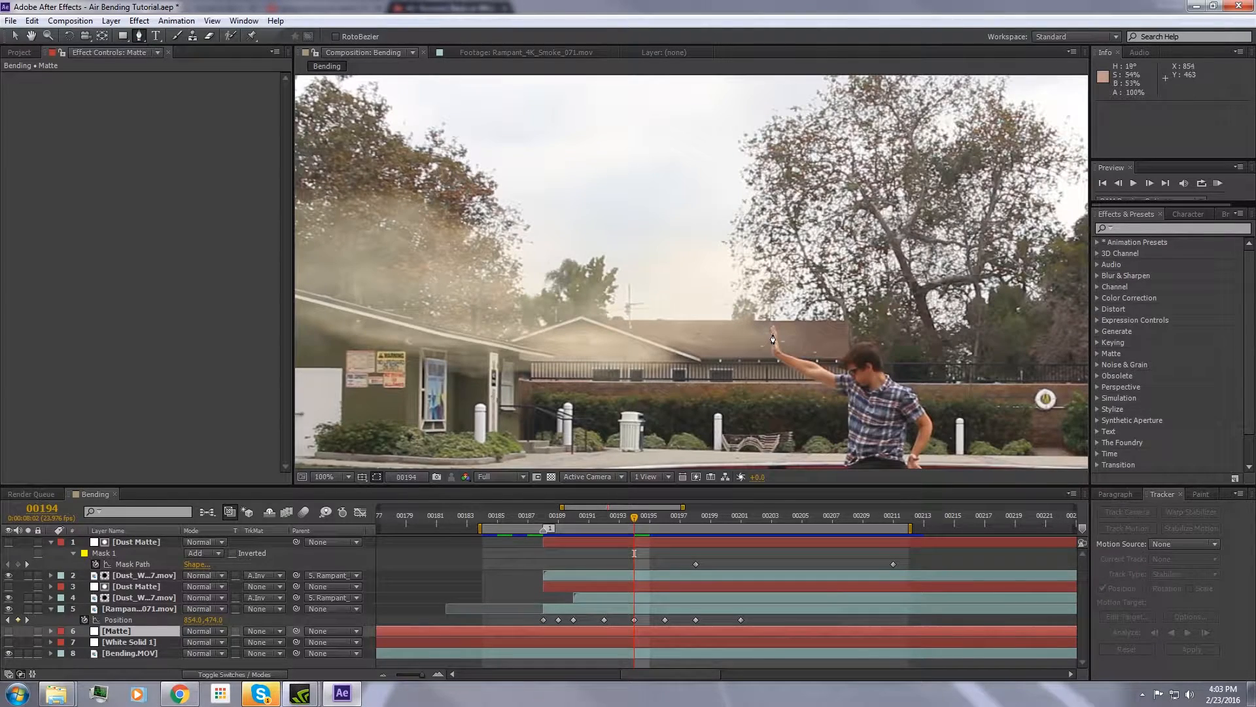
drag(770, 354, 771, 359)
scroll(694, 368, down, 1)
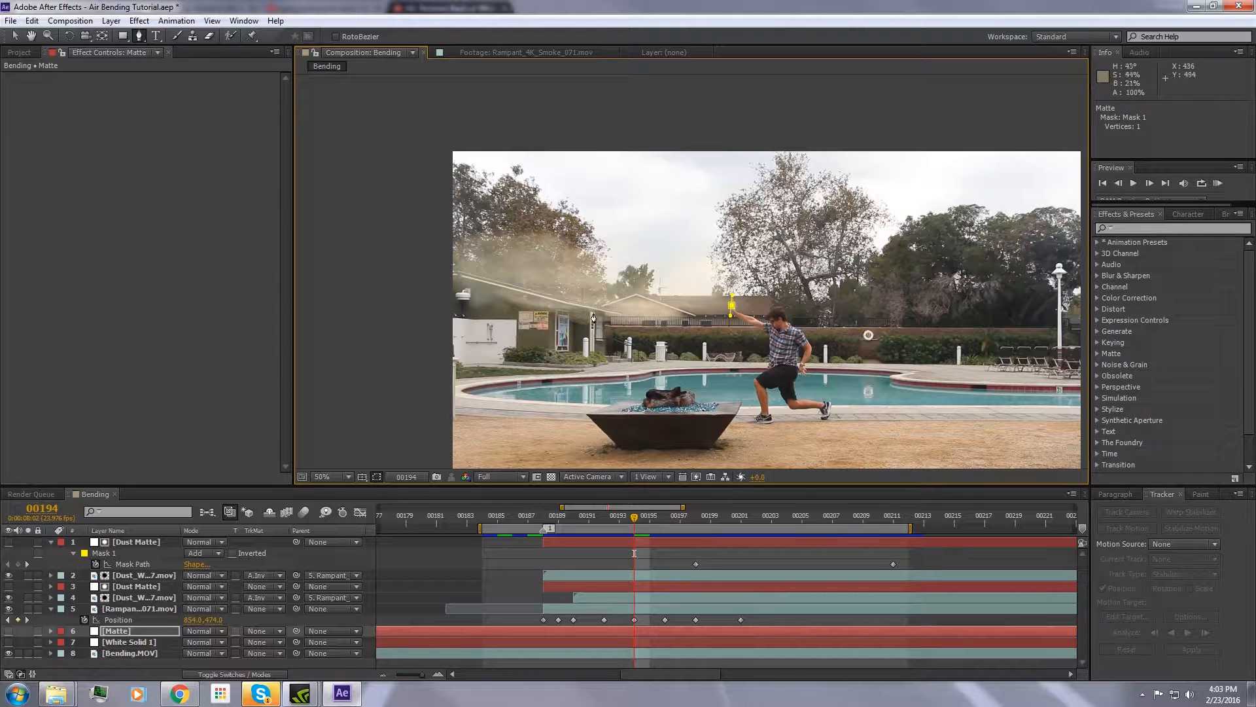
drag(573, 312, 540, 316)
drag(435, 321, 405, 331)
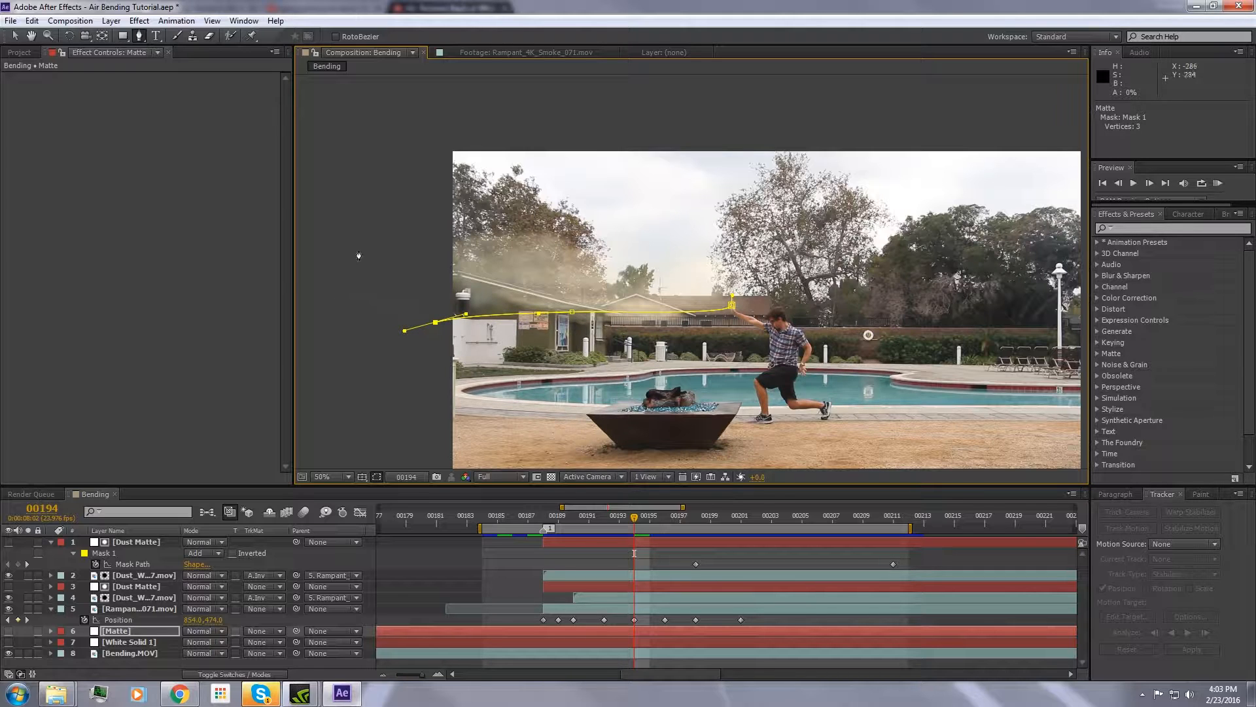
drag(356, 272, 356, 248)
drag(430, 196, 477, 198)
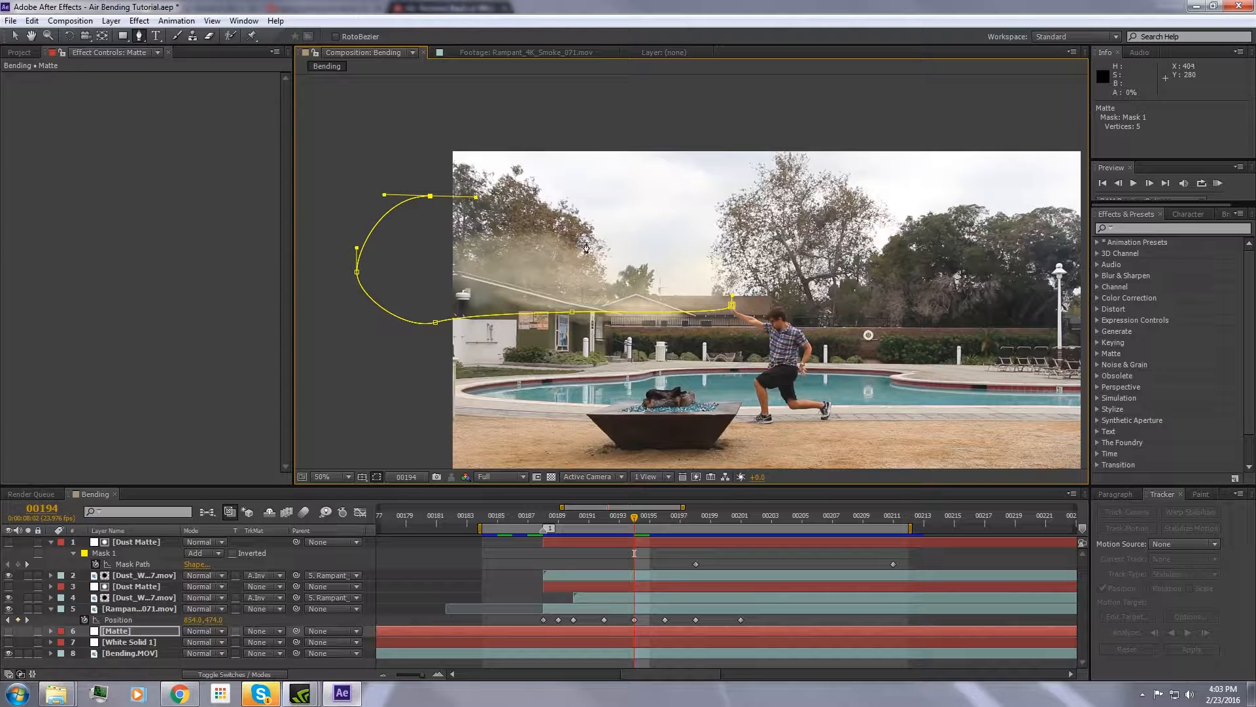
drag(613, 251, 637, 262)
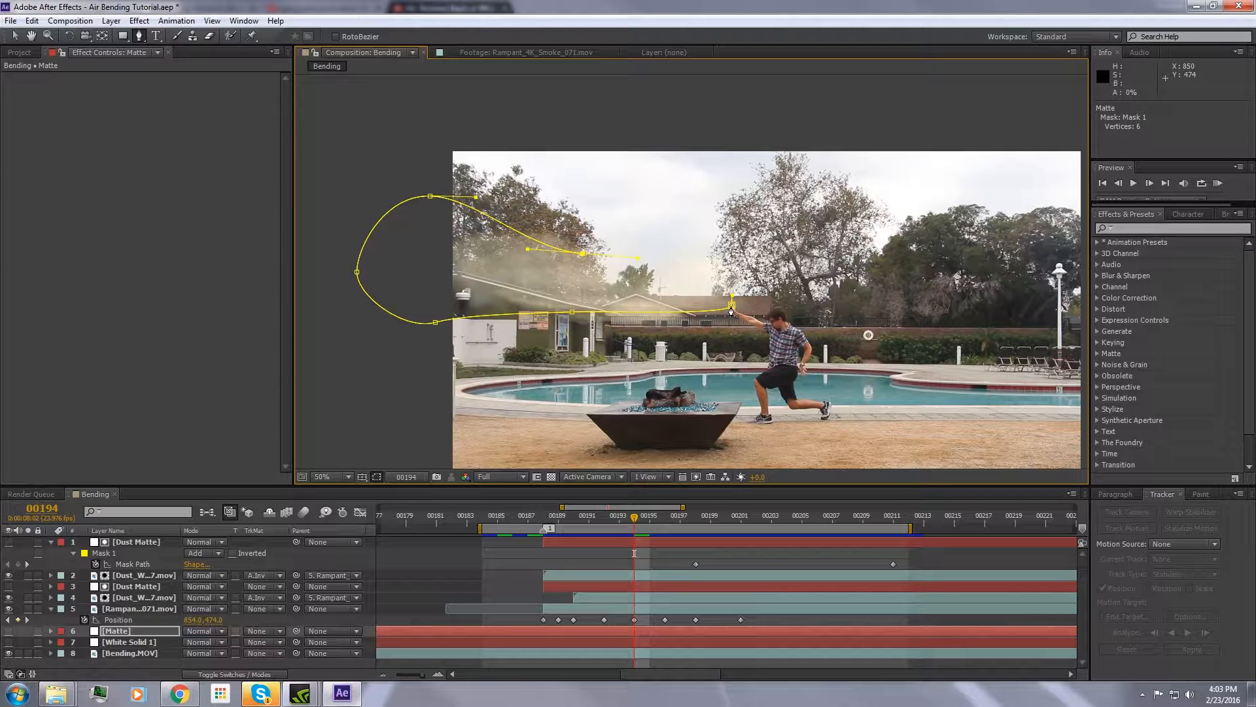
click(731, 306)
Refine the Matte mask by moving its upper vertices down closer to the dust trail.
key(v)
drag(580, 256, 579, 262)
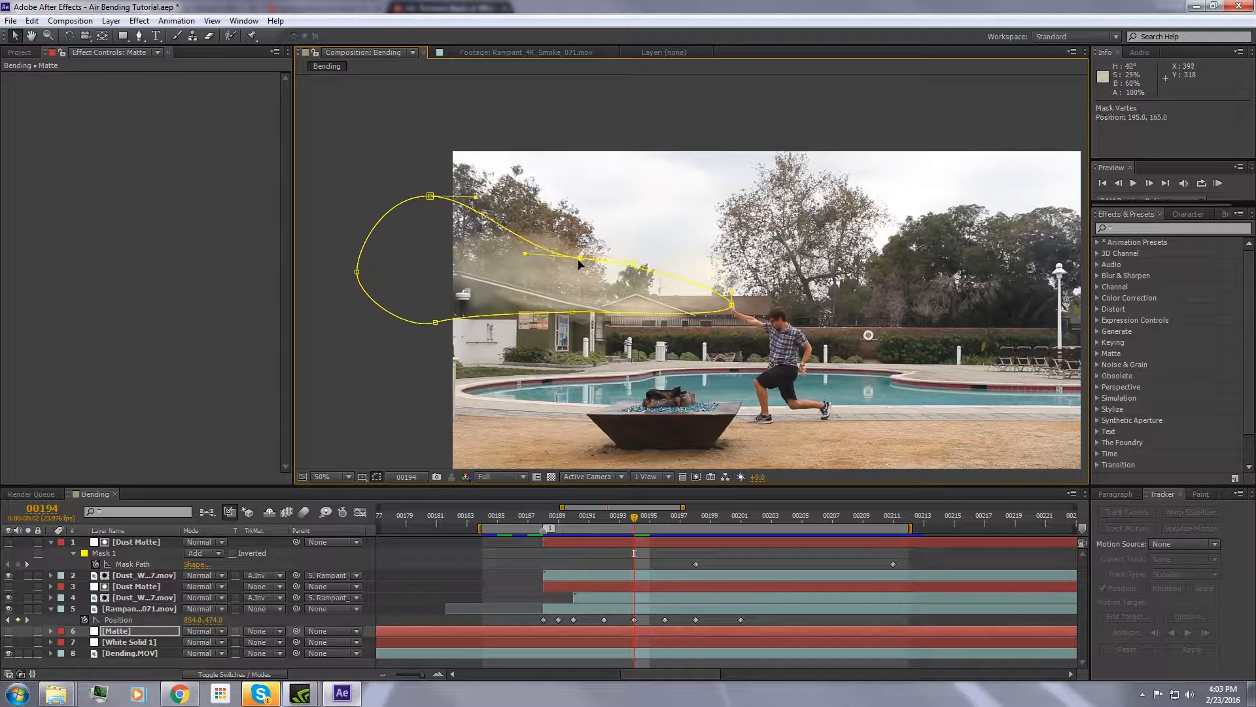
drag(427, 199, 425, 223)
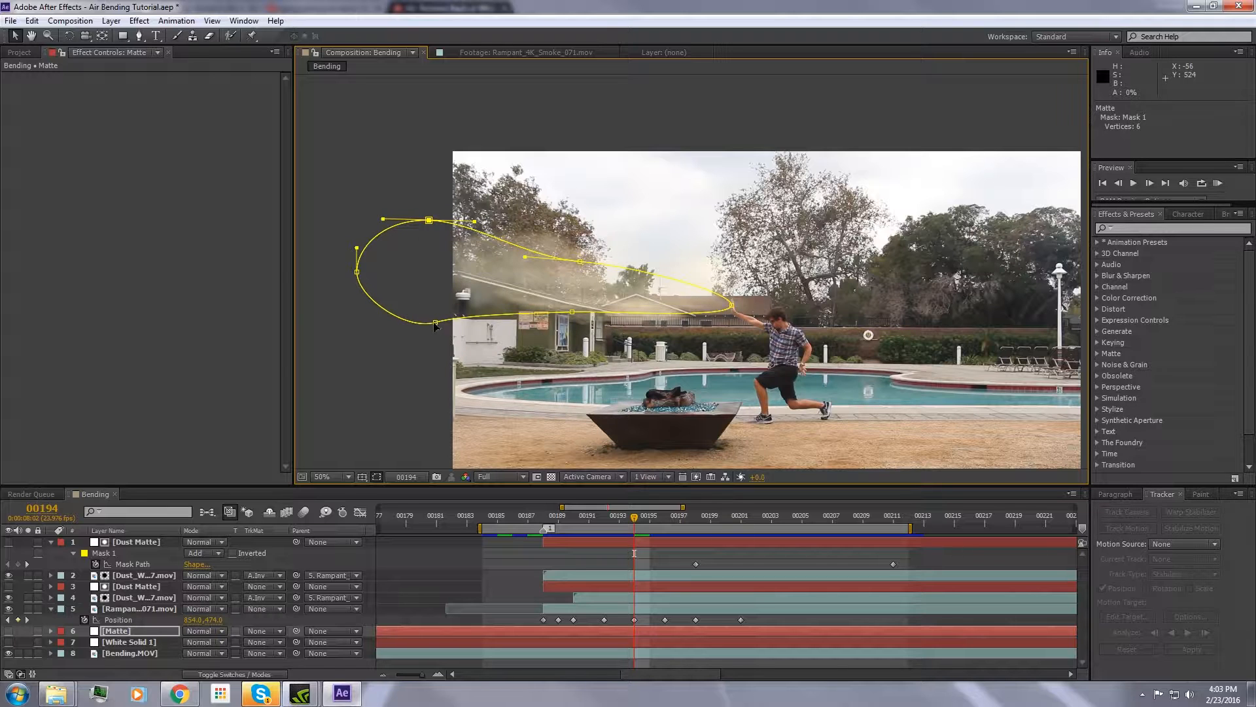
scroll(665, 329, up, 1)
scroll(578, 319, up, 1)
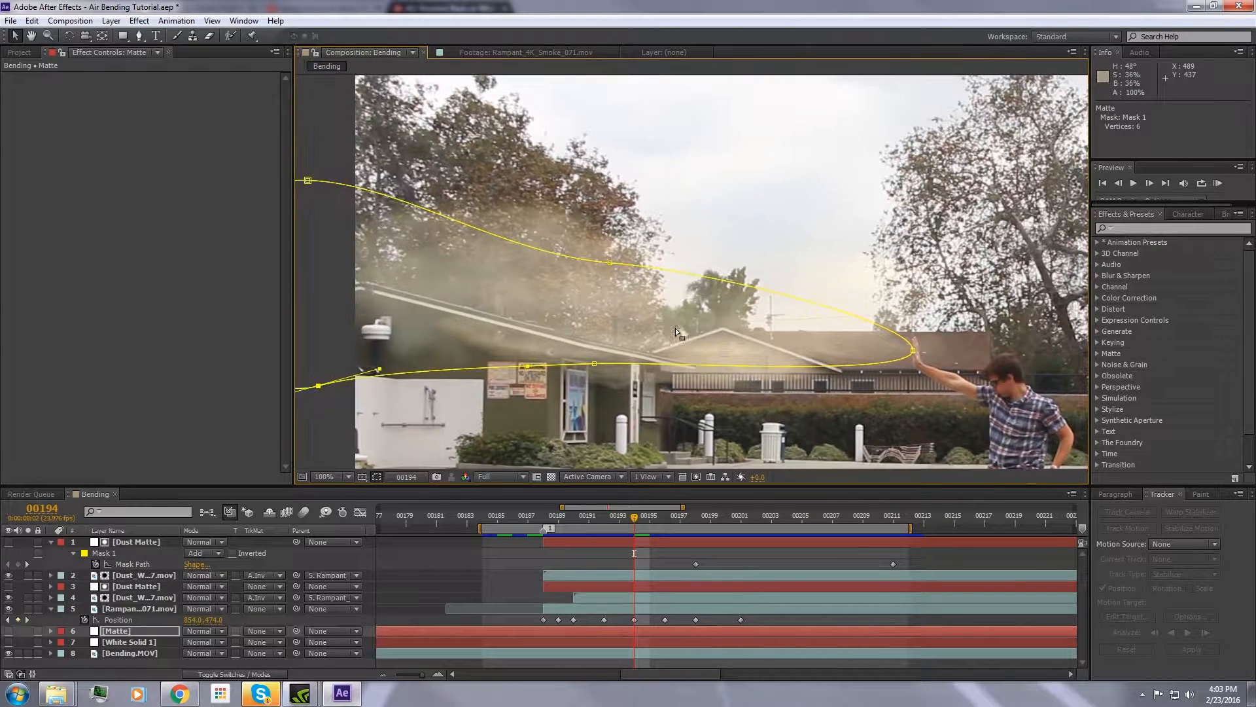
drag(609, 262, 717, 283)
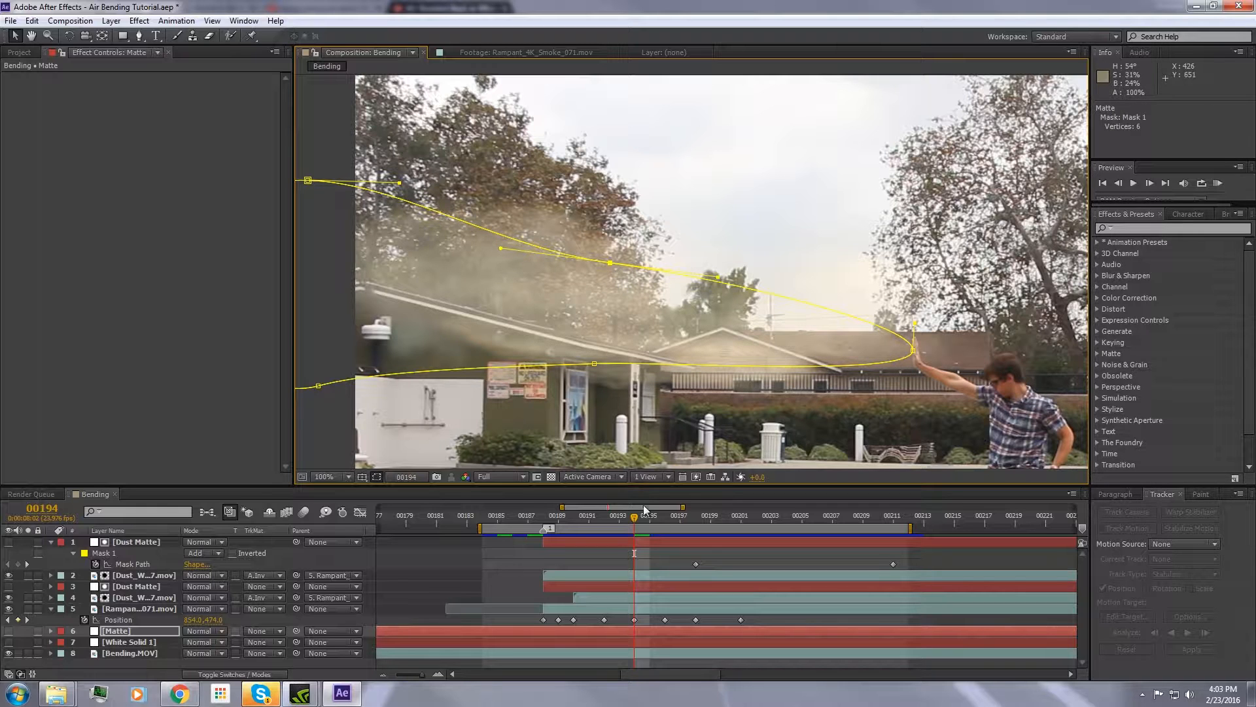
Compare the Matte shape with the dust at frame 193 by toggling its visibility, leaving the layer hidden.
drag(634, 517, 619, 517)
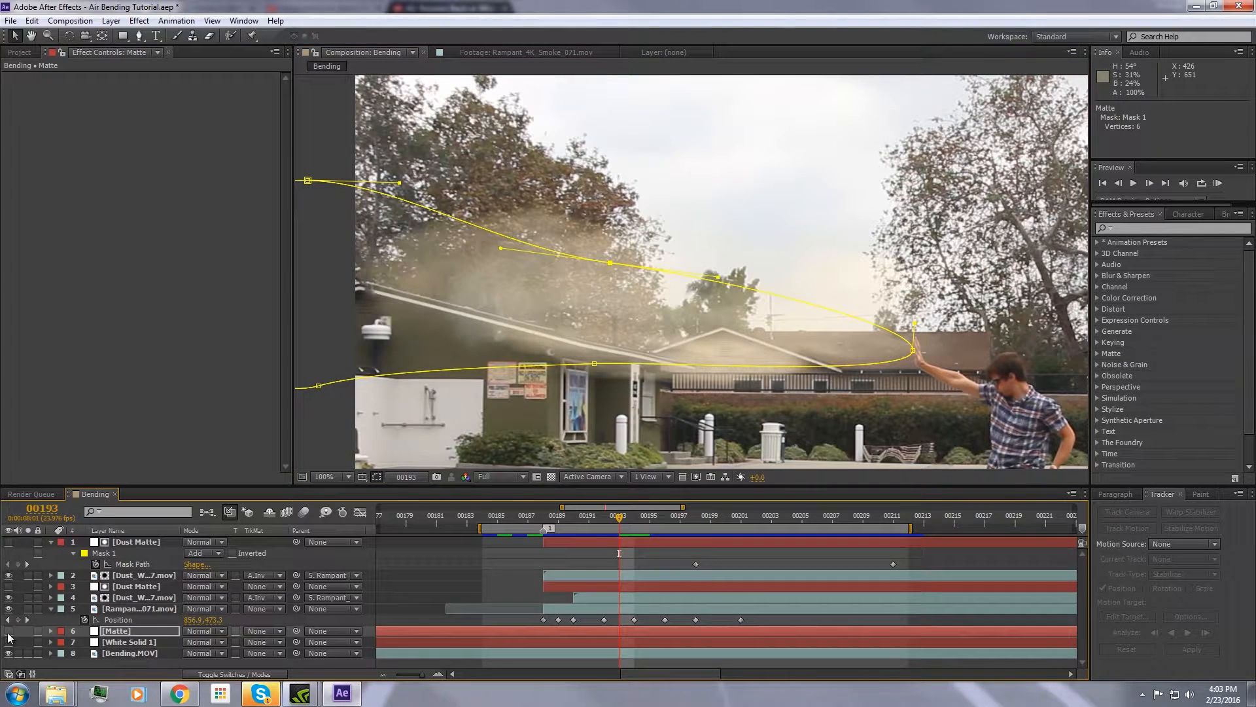
click(8, 632)
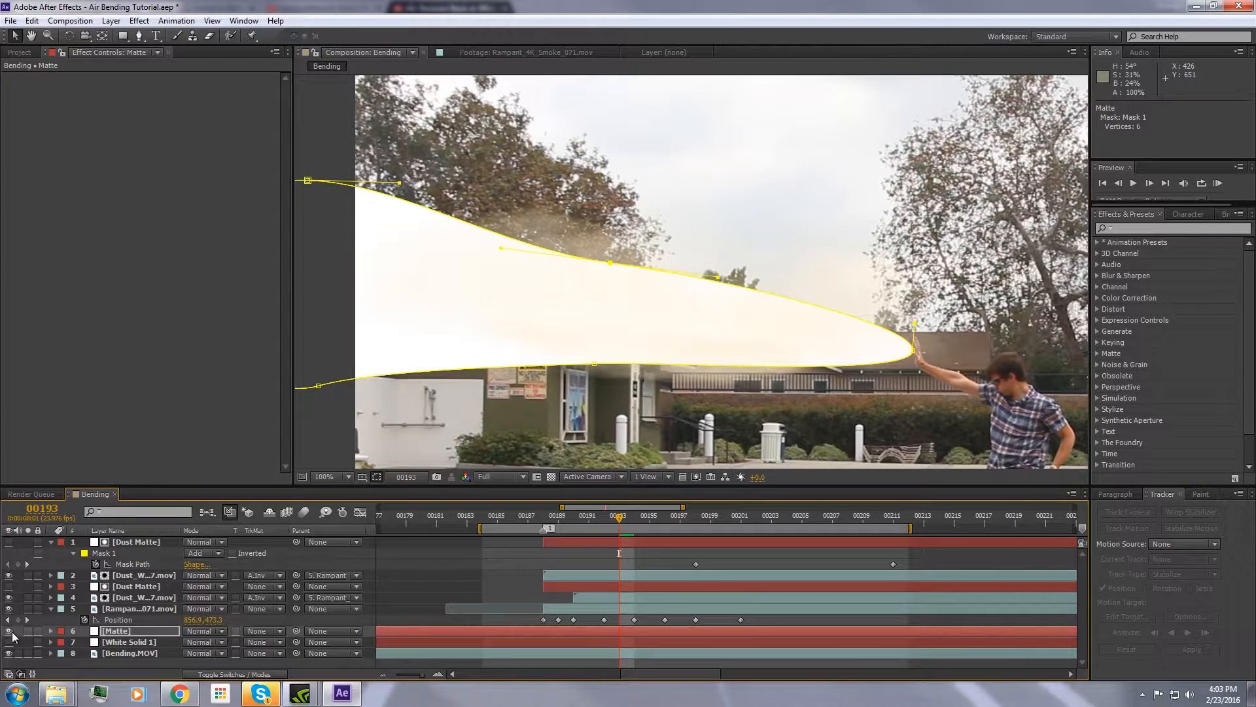
click(9, 631)
click(9, 632)
click(9, 632)
click(8, 632)
click(8, 631)
click(10, 632)
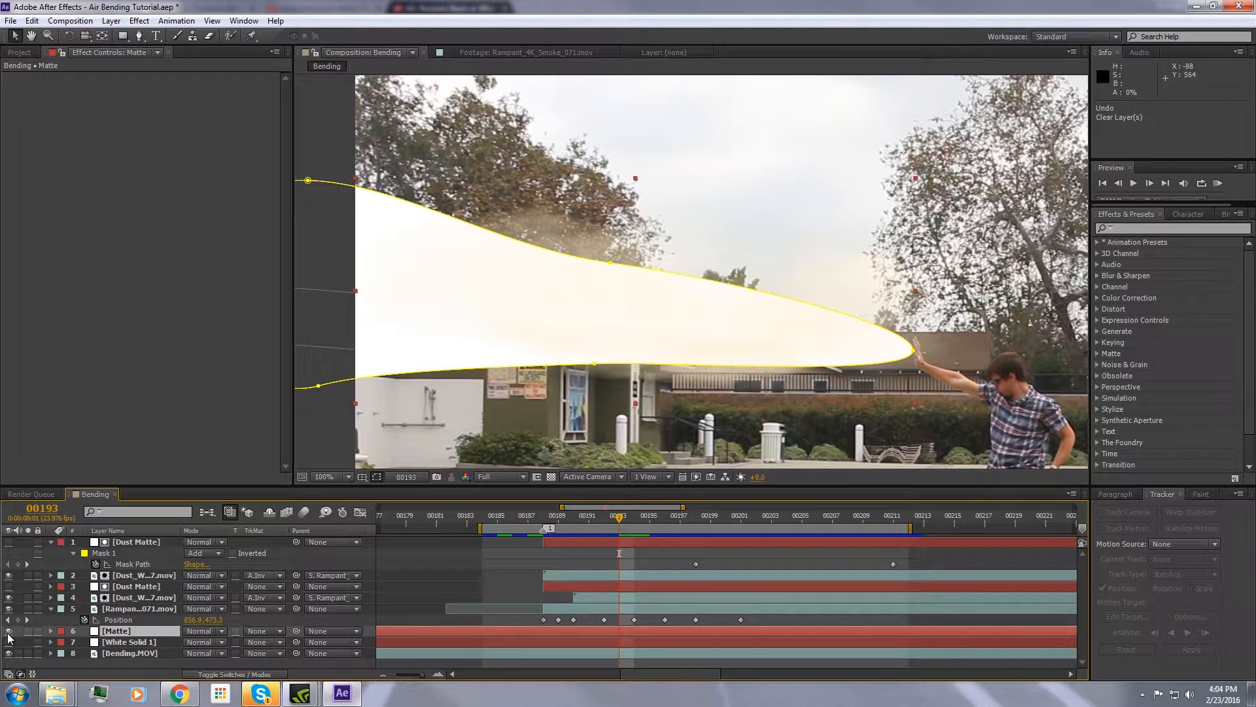
click(9, 632)
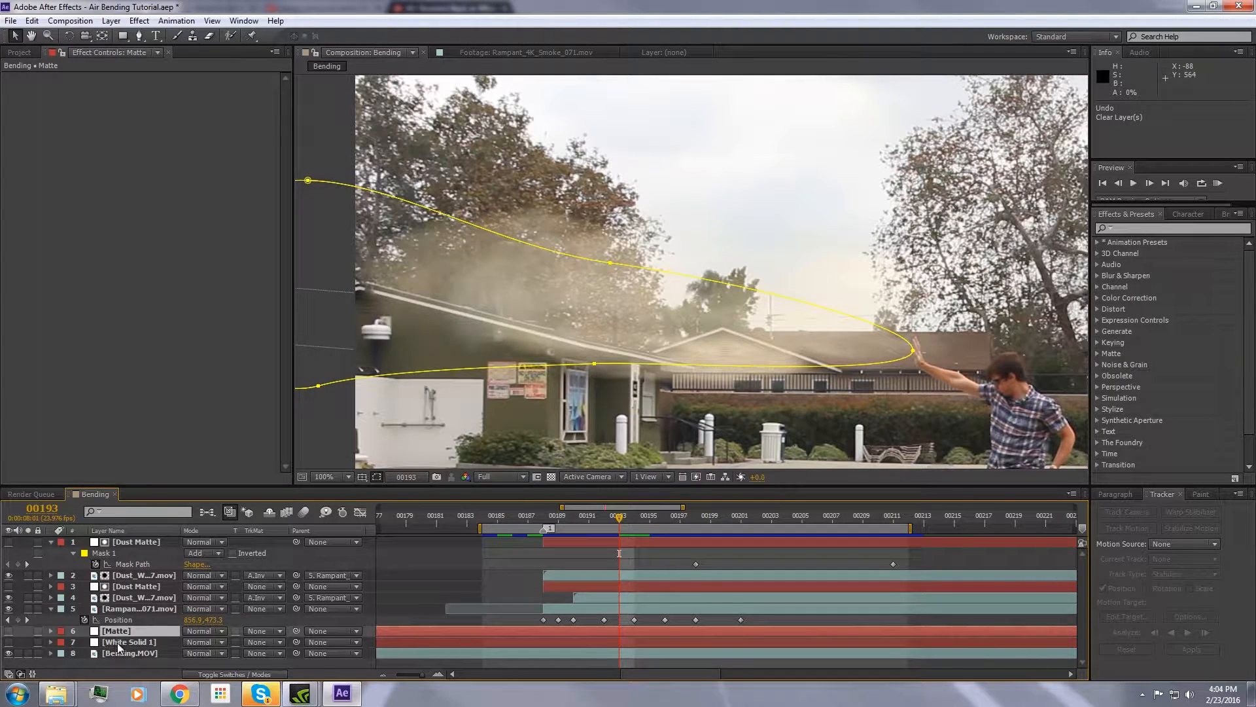
Duplicate Bending.MOV and pre-compose the copy with Matte and White Solid 1 into a composition named Displacement Map.
click(124, 653)
key(ctrl+d)
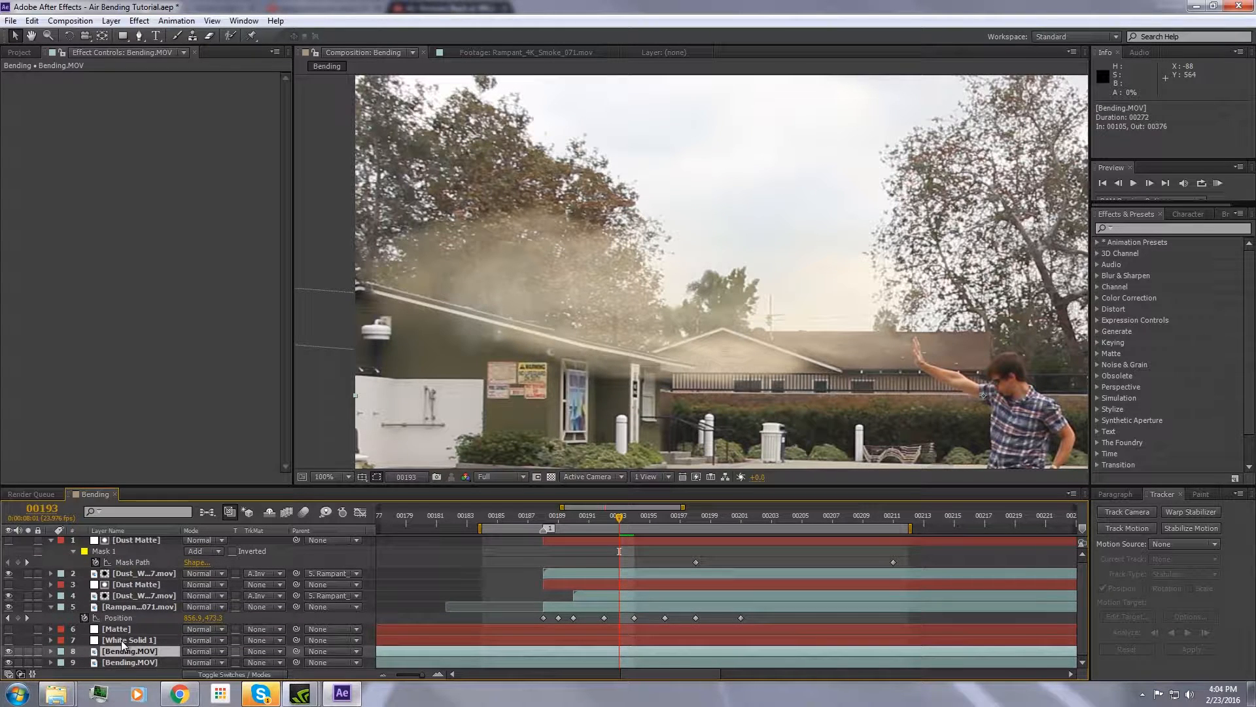
shift+click(120, 629)
right_click(123, 644)
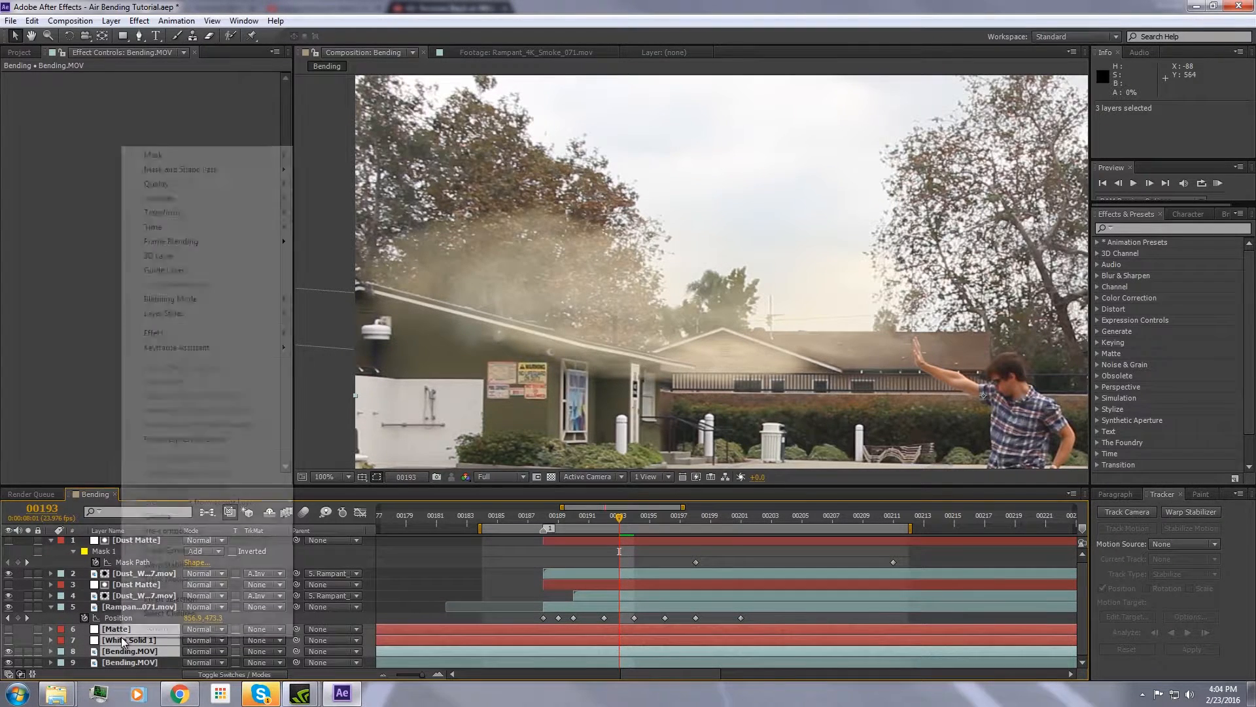
click(169, 530)
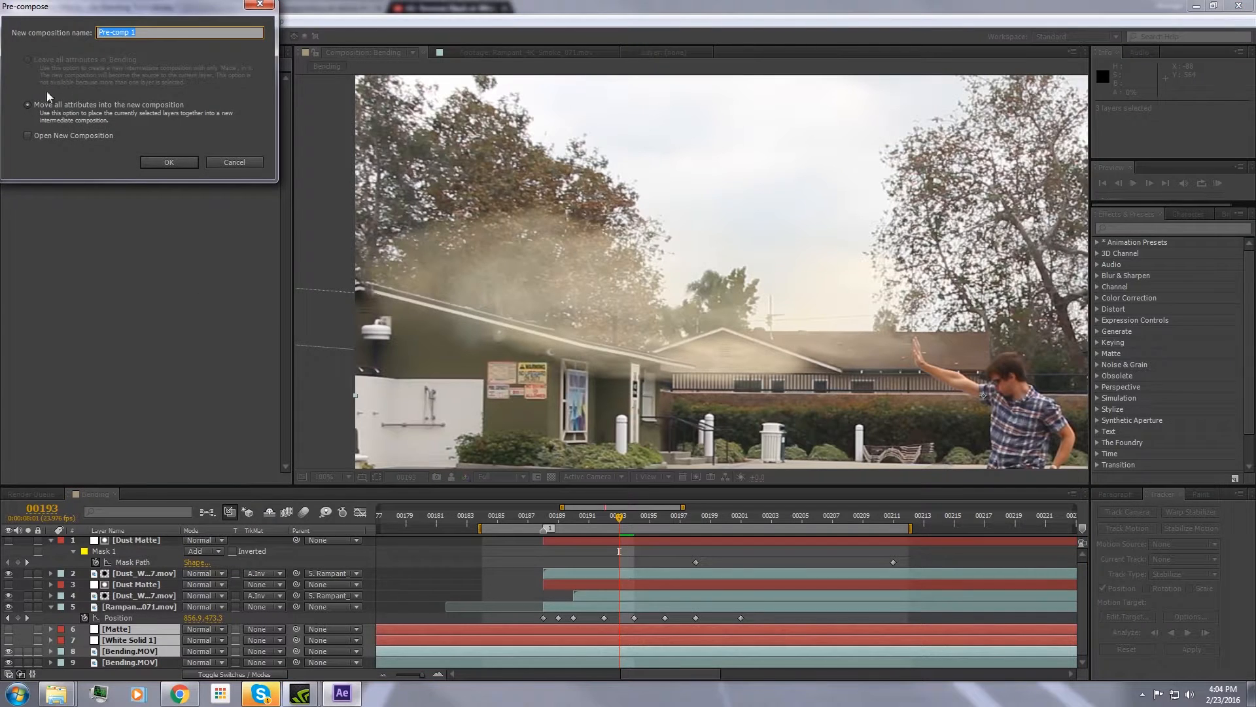
text(Displacement Map)
key(Return)
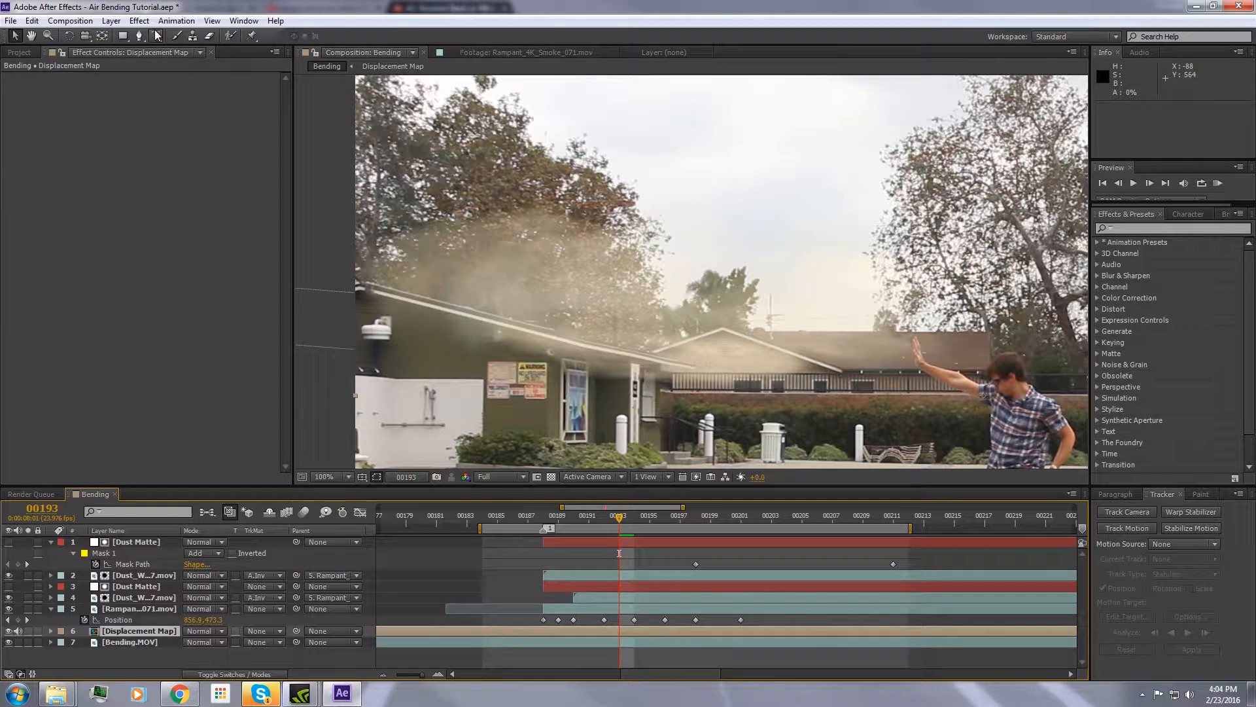
Open the Displacement Map composition and examine the White Solid 1 ramp and the Matte shape separately at frame 194.
double_click(141, 630)
scroll(688, 257, down, 2)
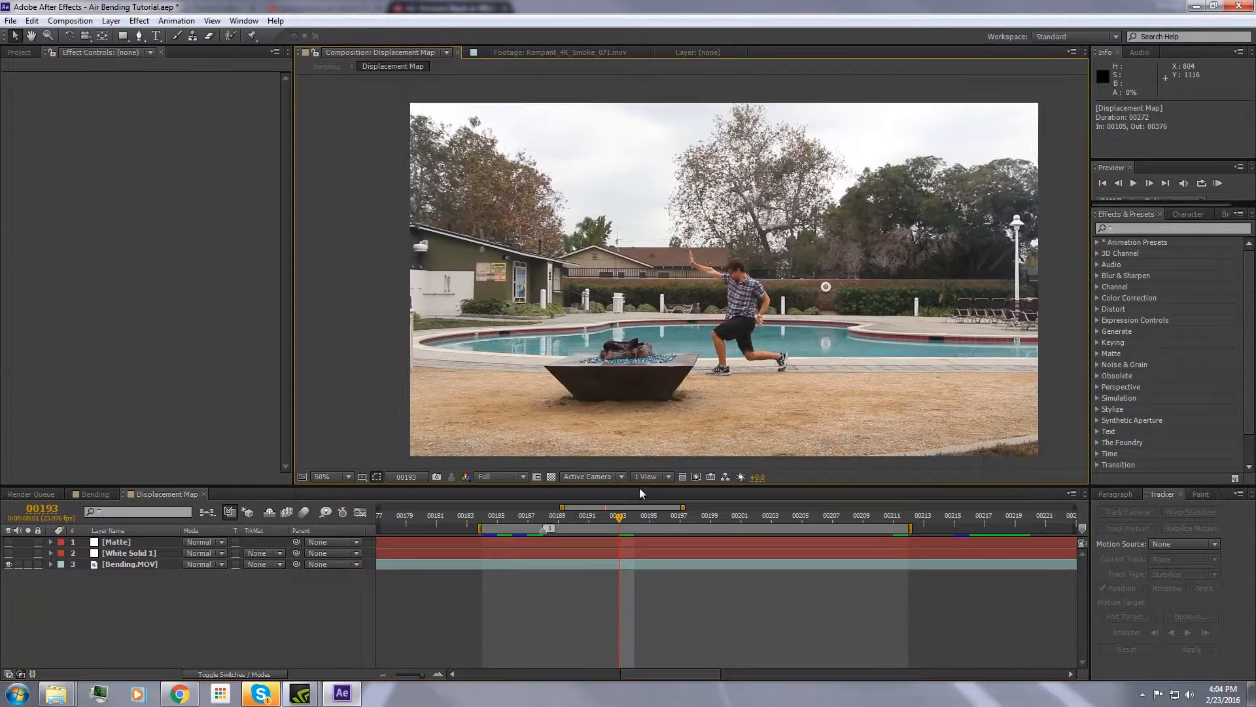
mouse_move(619, 521)
mouse_down()
mouse_move(568, 518)
mouse_move(633, 520)
mouse_up()
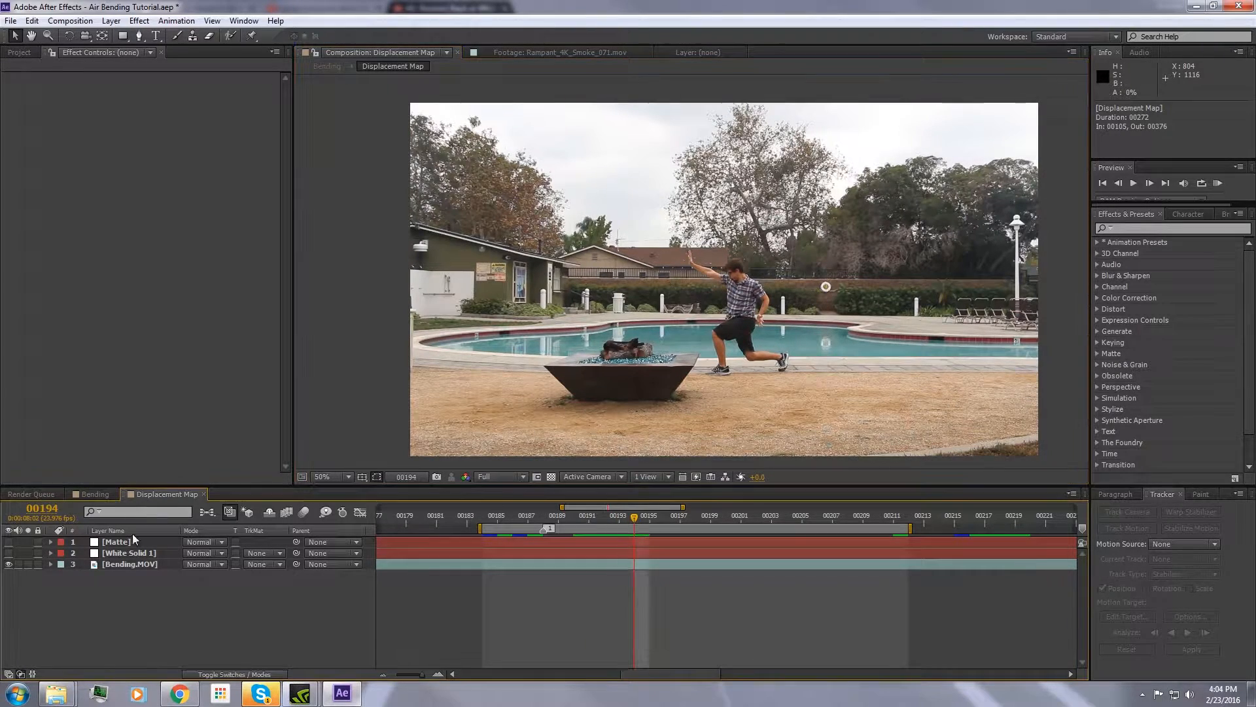
click(10, 552)
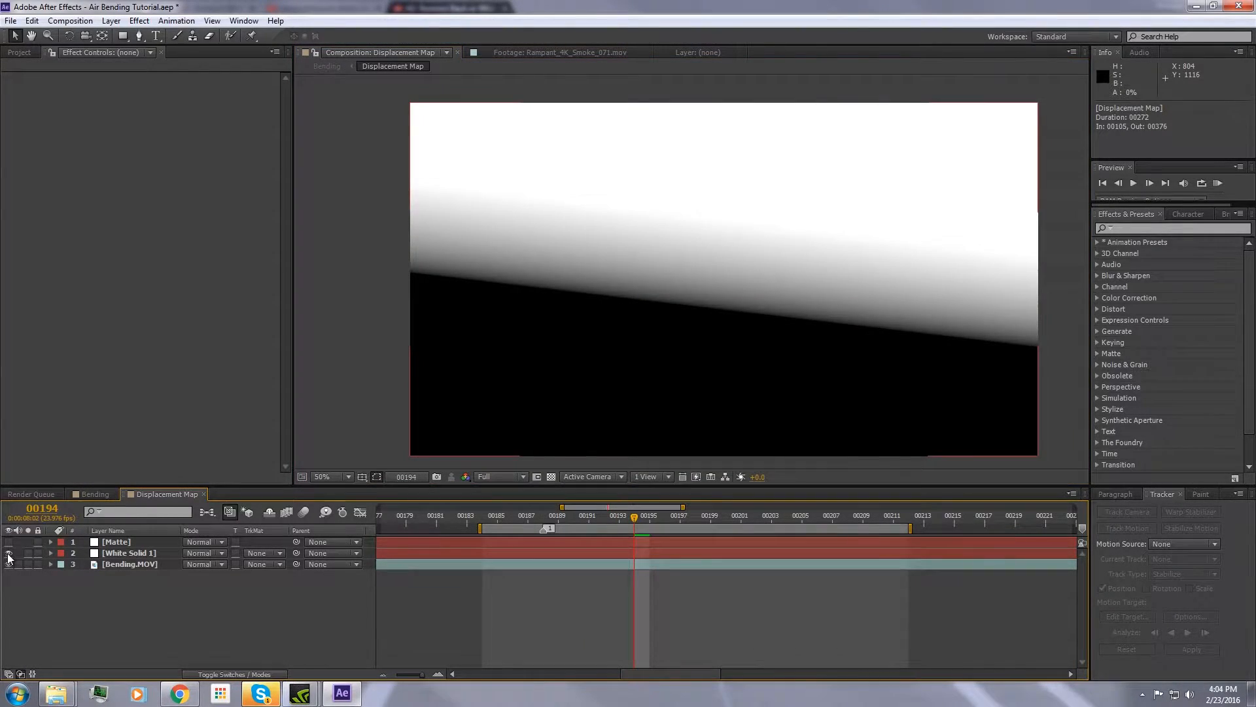
click(9, 553)
click(8, 541)
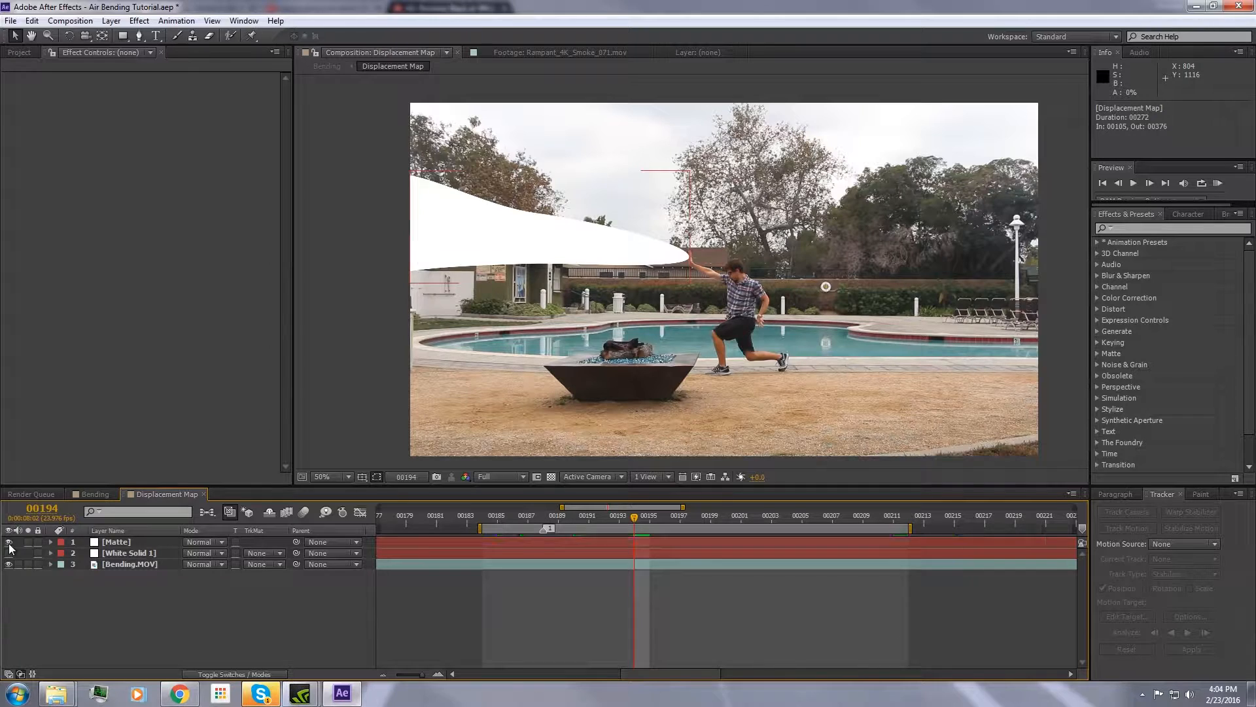
click(9, 541)
click(9, 541)
click(8, 542)
Make the Bending.MOV layer in the Displacement Map composition a guide layer.
click(139, 564)
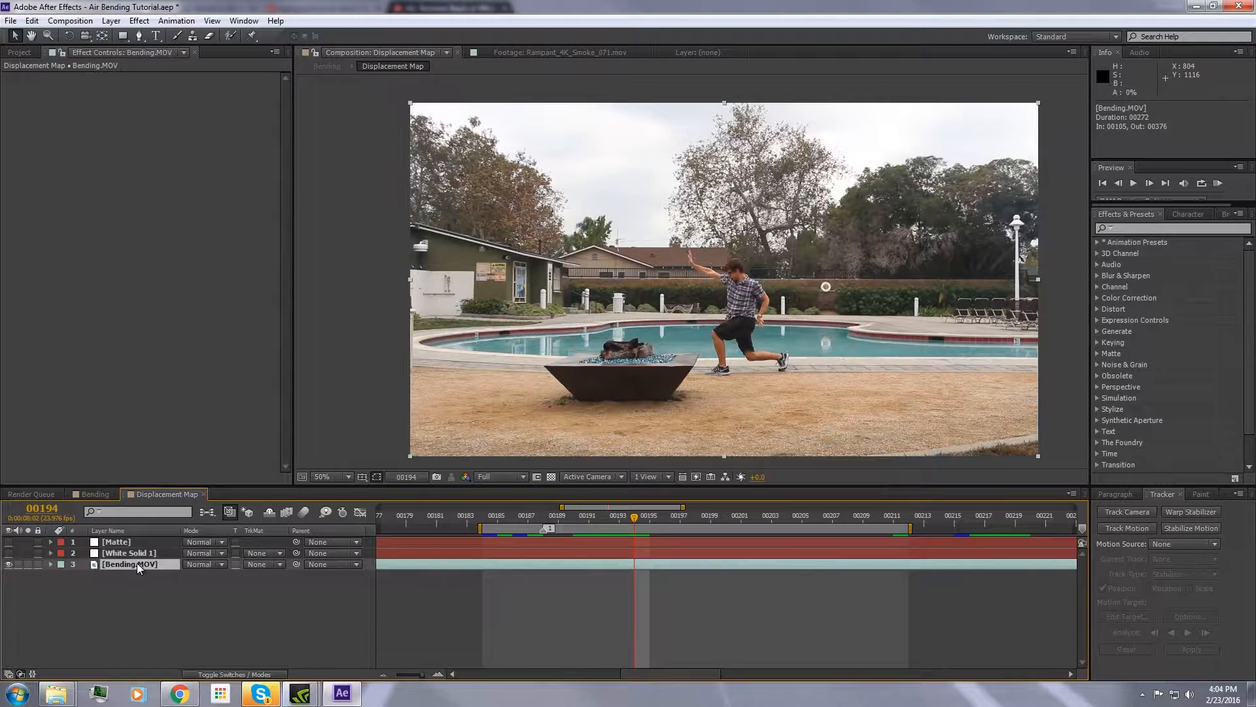
right_click(139, 564)
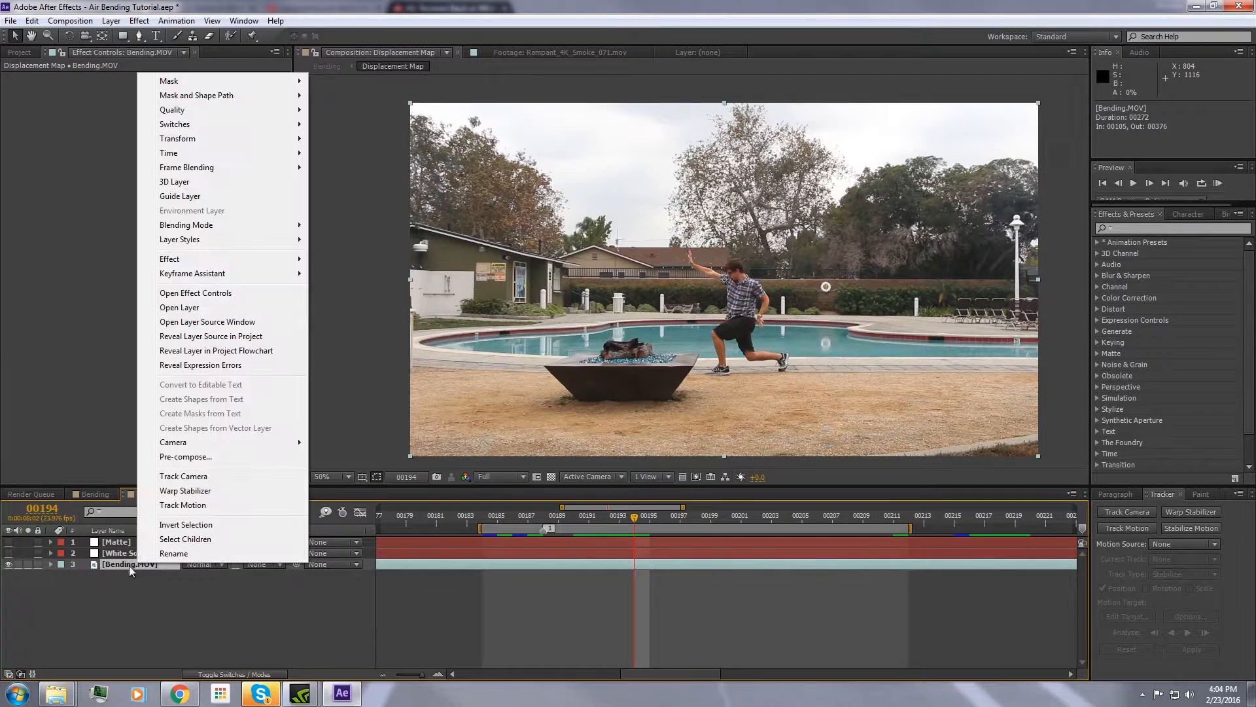
click(200, 198)
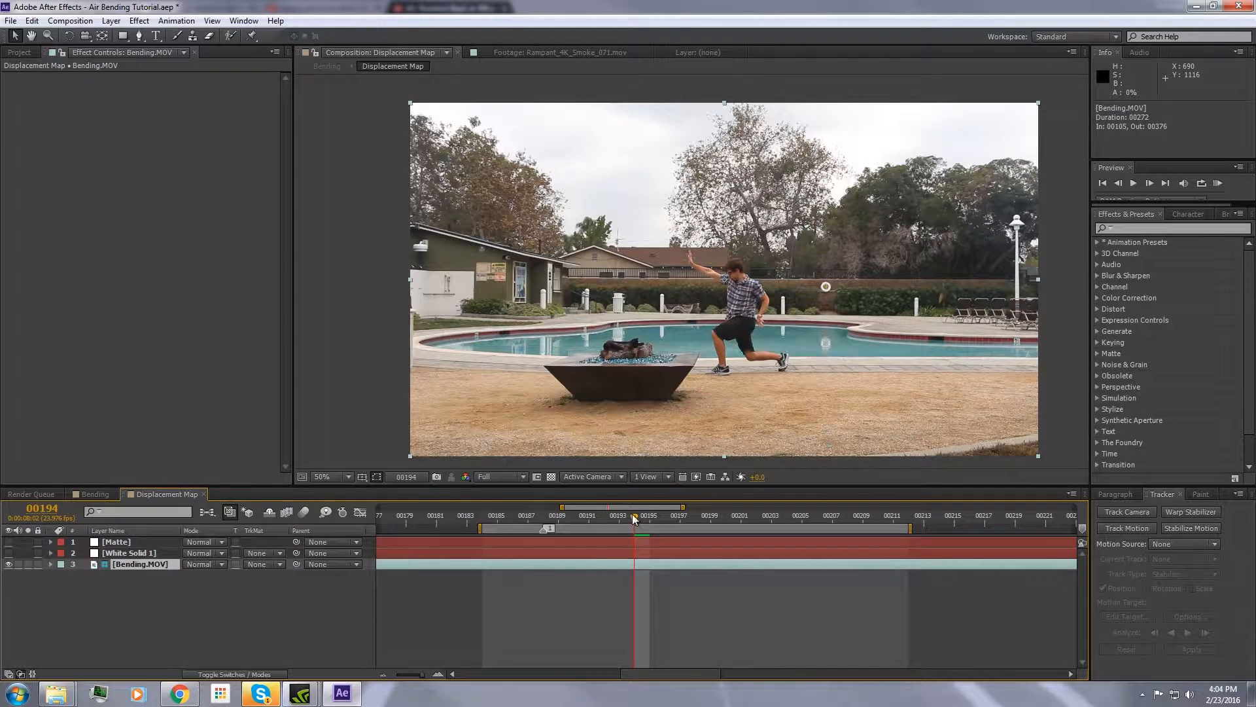
Go to frame 188 and show both White Solid 1 and Matte over the footage.
drag(634, 519, 499, 524)
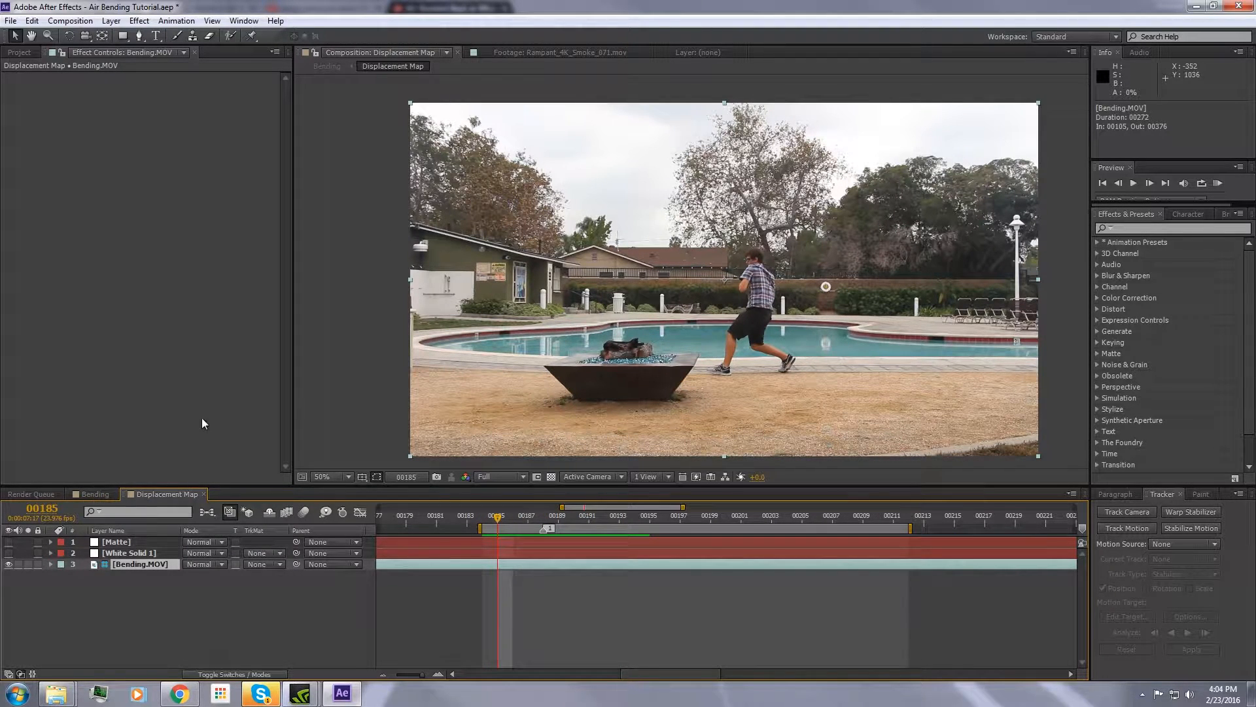
drag(499, 521, 547, 513)
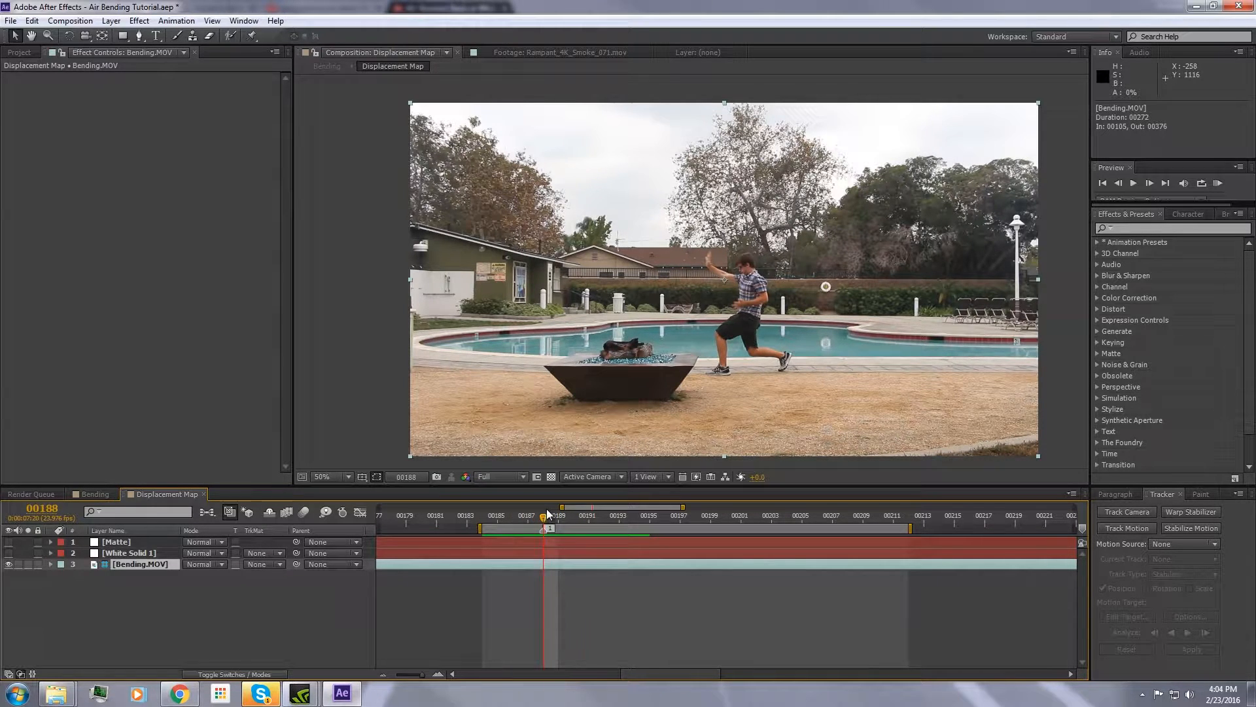
click(9, 554)
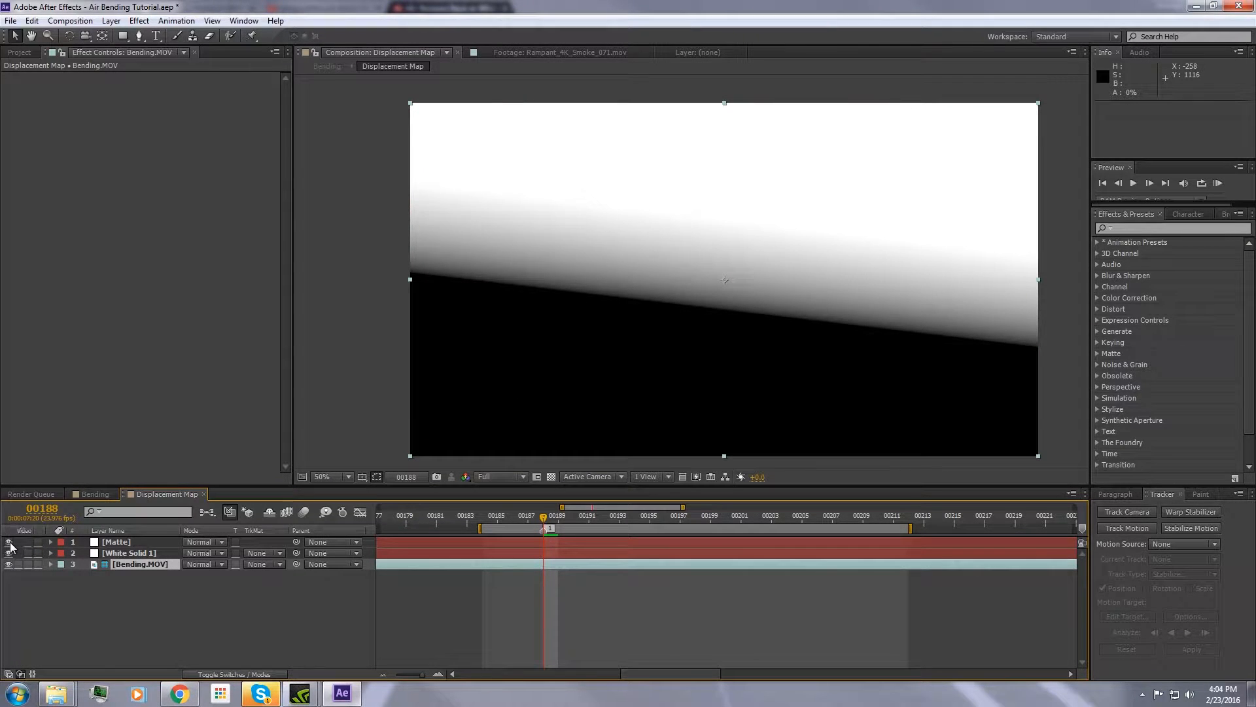
click(9, 542)
key(period)
drag(490, 293, 560, 336)
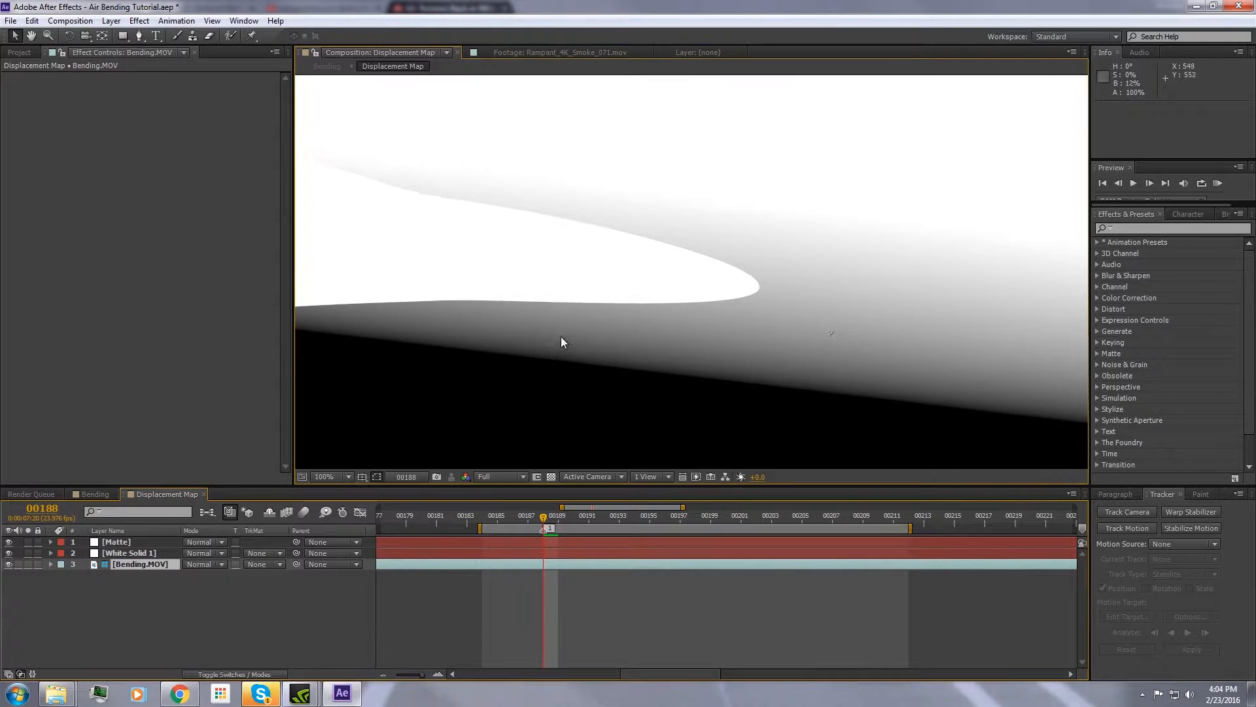
scroll(576, 290, down, 2)
scroll(602, 304, up, 2)
scroll(617, 332, down, 1)
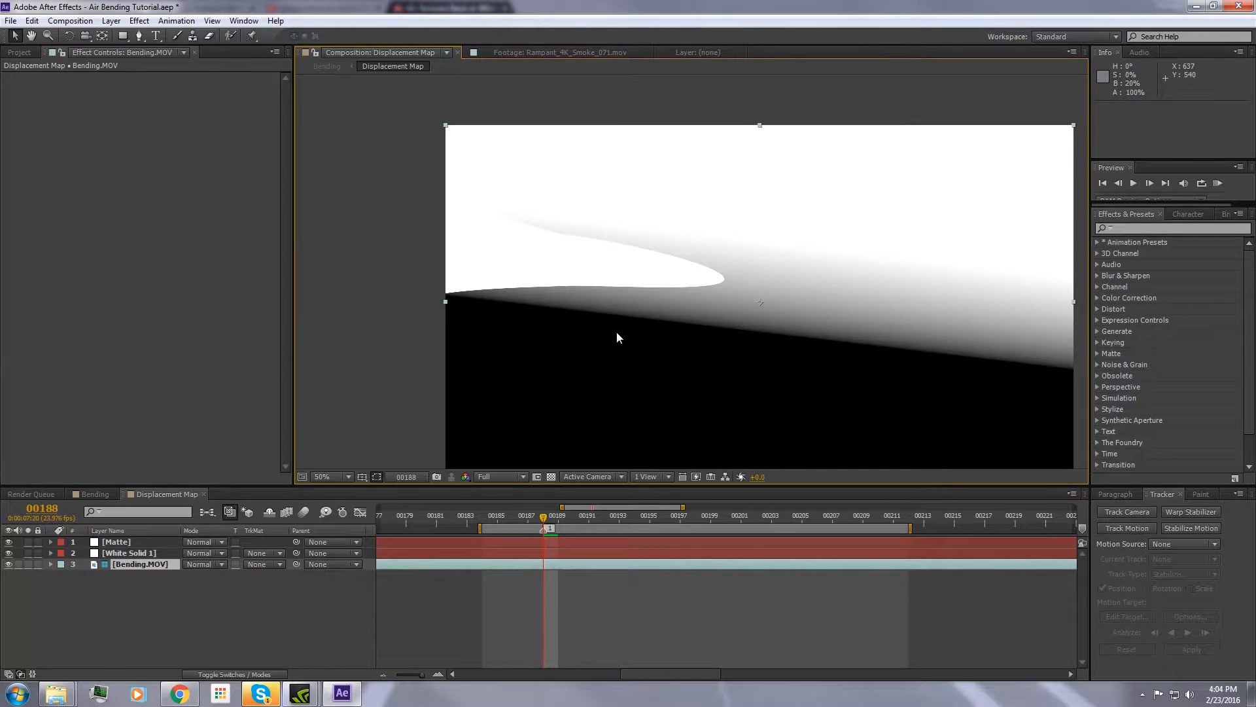
Move White Solid 1's ramp start to 944.0, 628.0 and its ramp end to 970.0, 340.0.
click(134, 554)
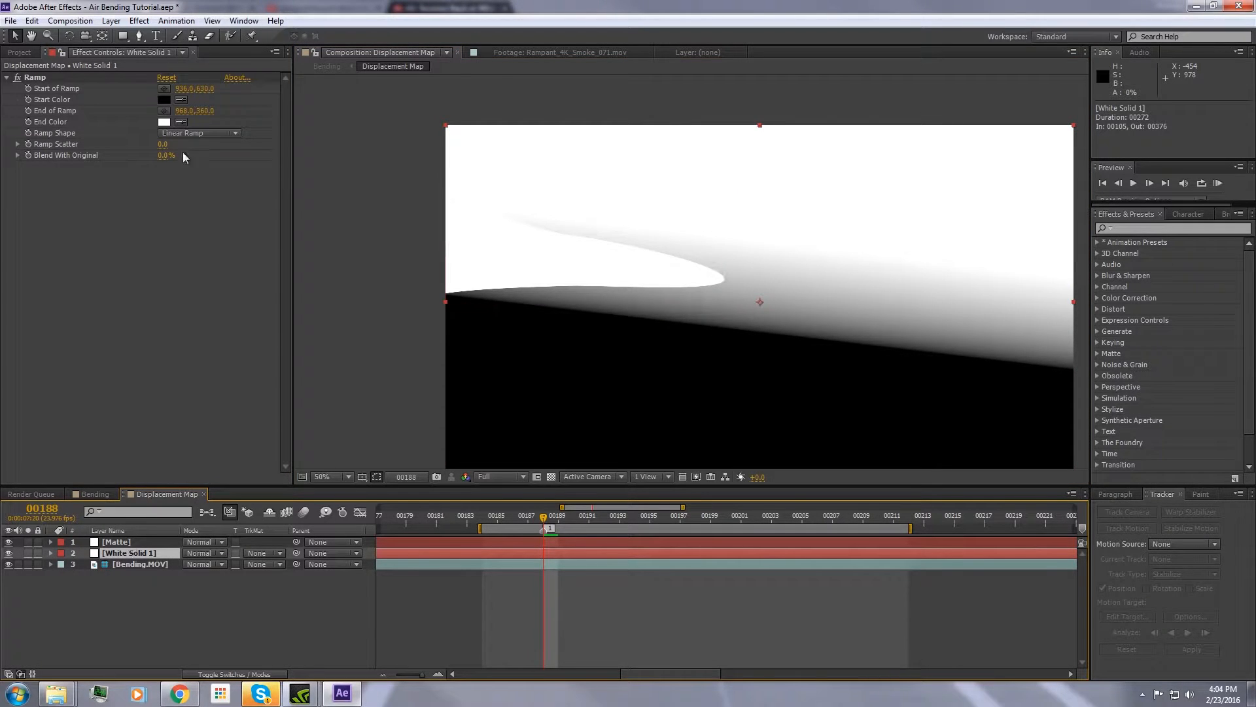
click(64, 78)
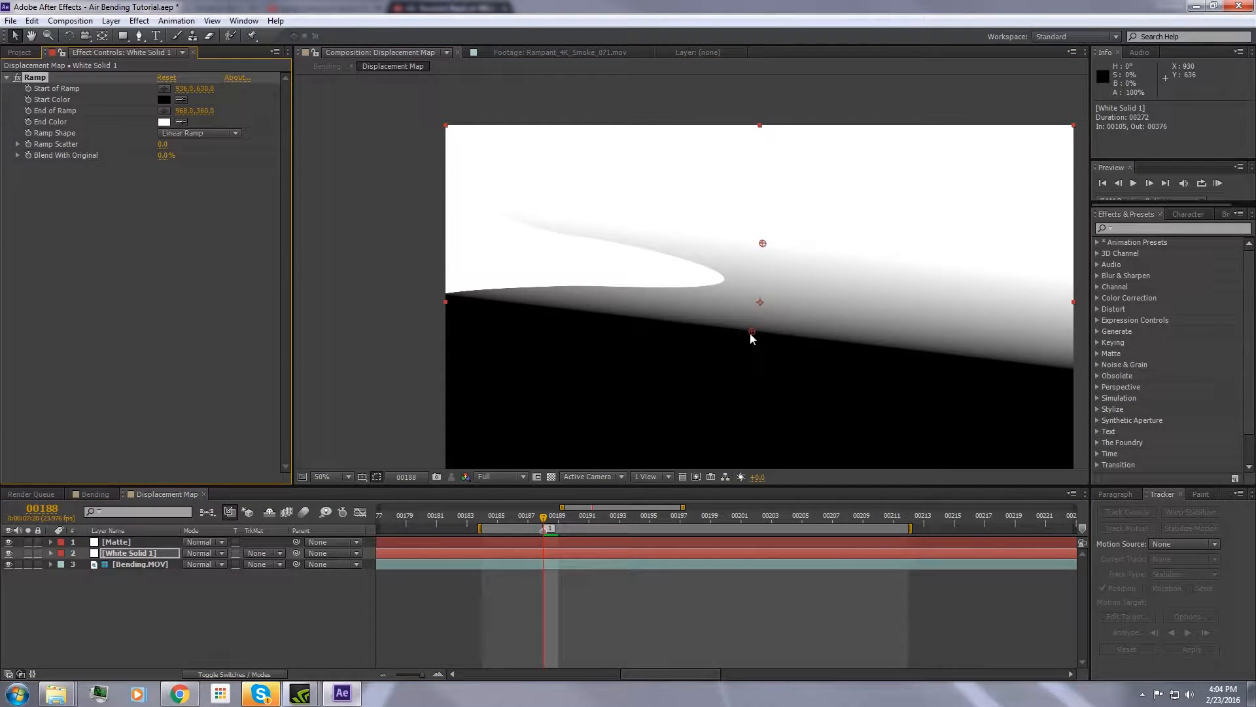
drag(752, 332, 755, 331)
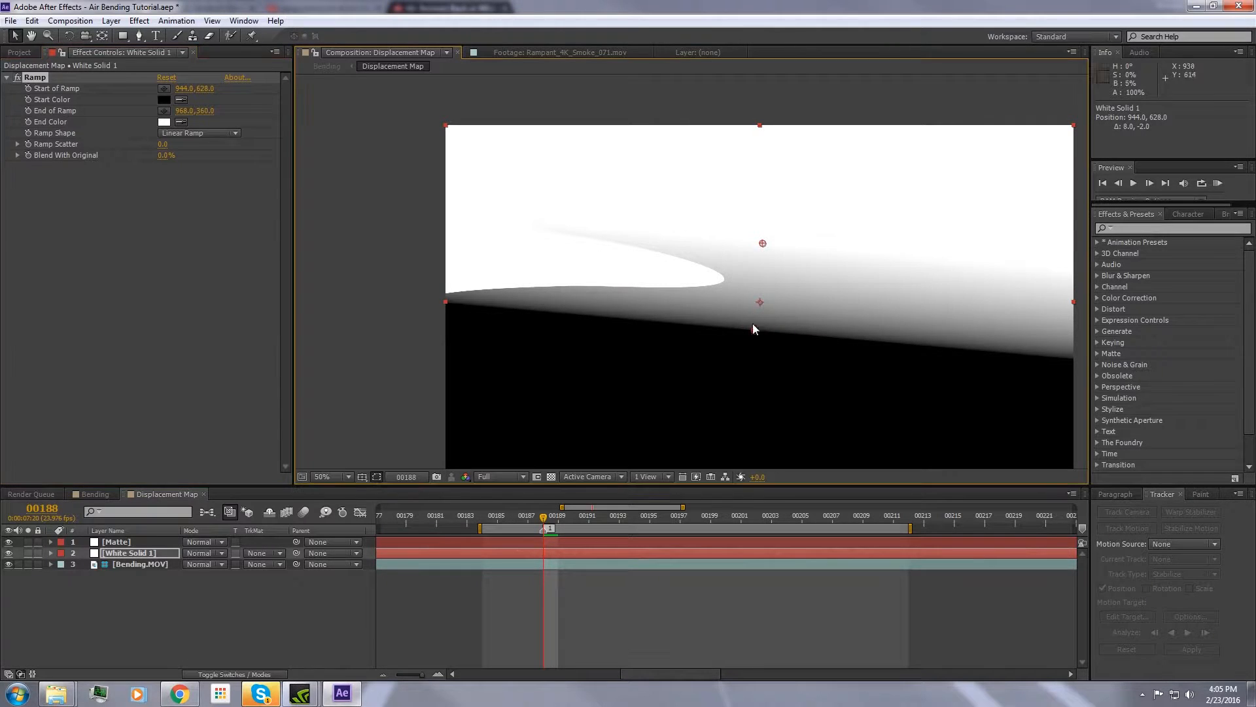
drag(762, 244, 764, 241)
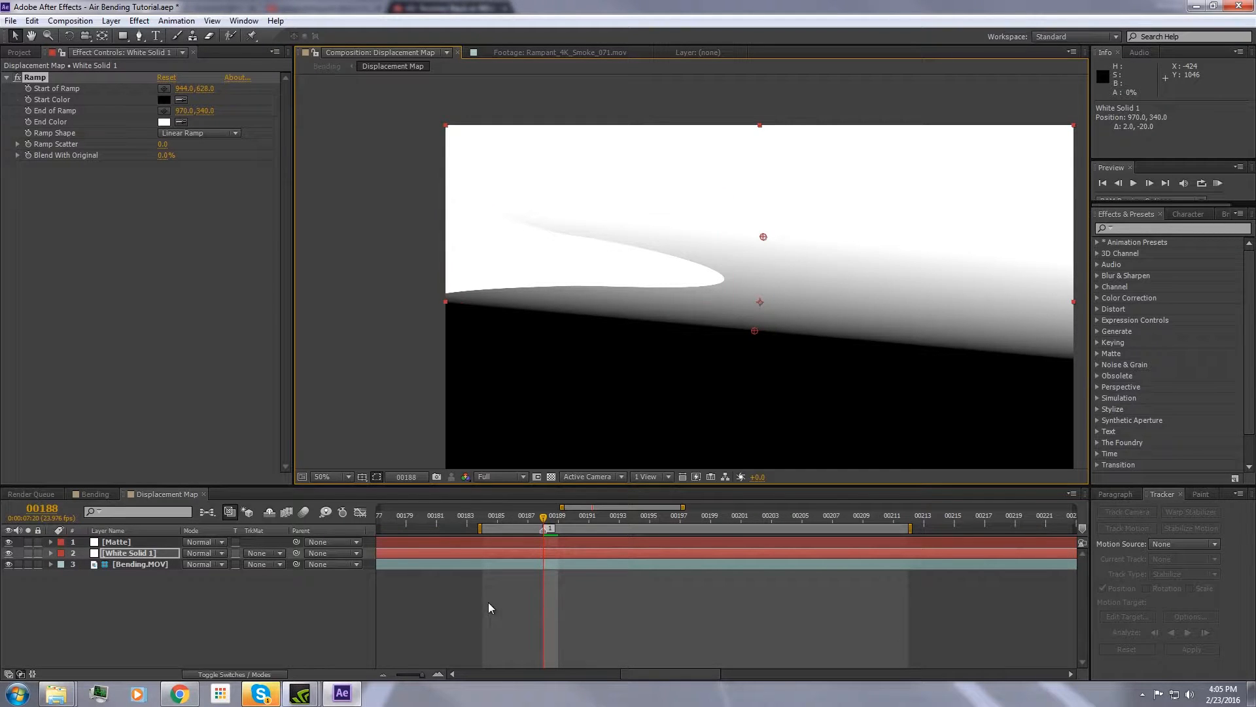
Set White Solid 1's track matte to Alpha Matte, using the Matte layer above it.
click(115, 541)
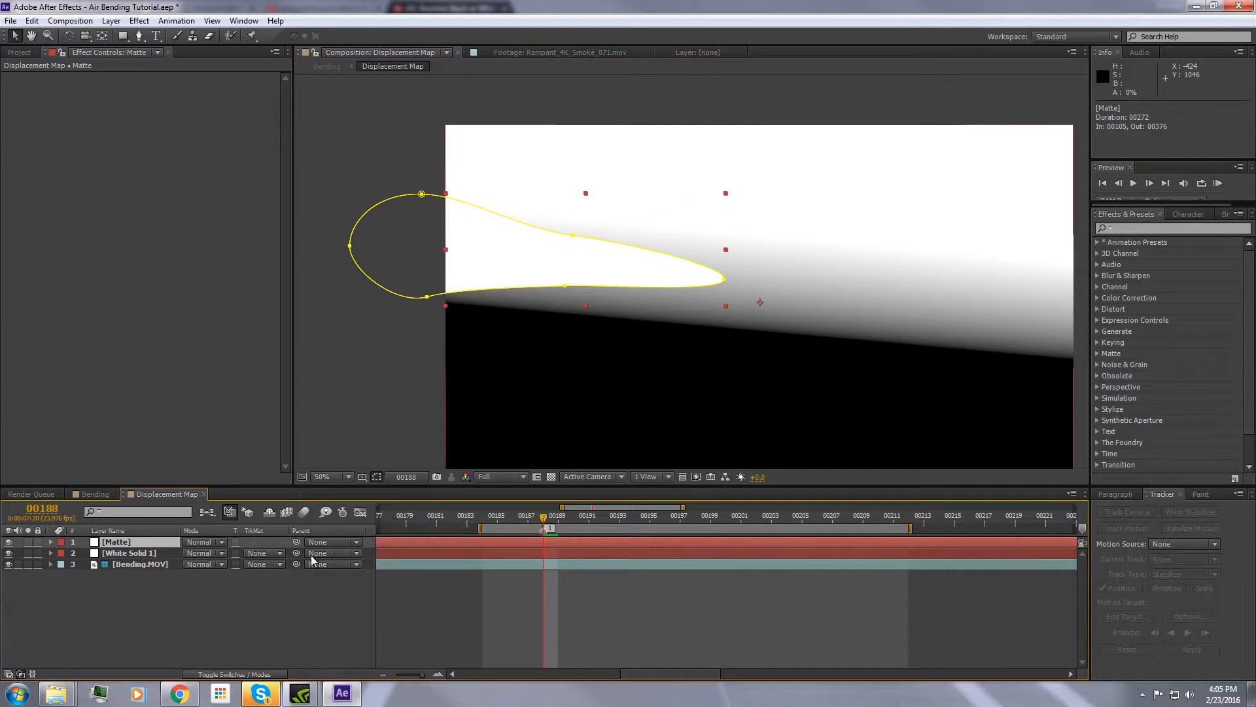
click(266, 554)
click(282, 589)
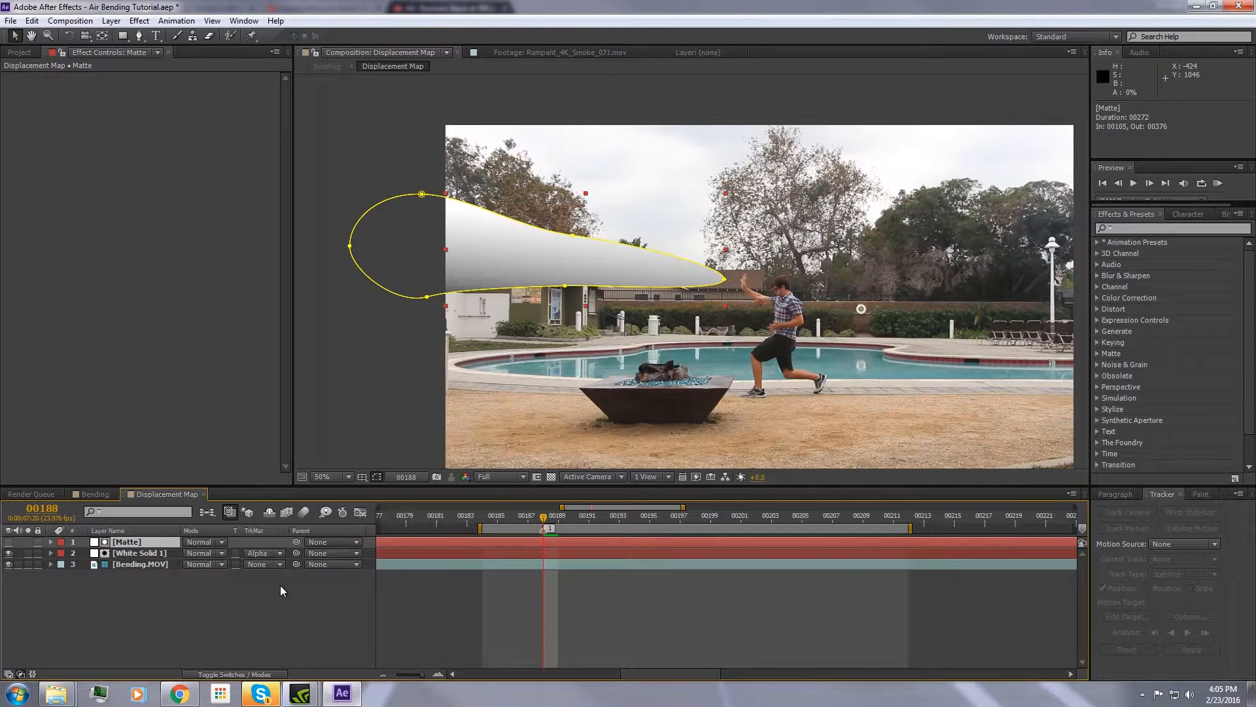
Feather the Matte layer's mask by 58 pixels.
scroll(524, 309, up, 3)
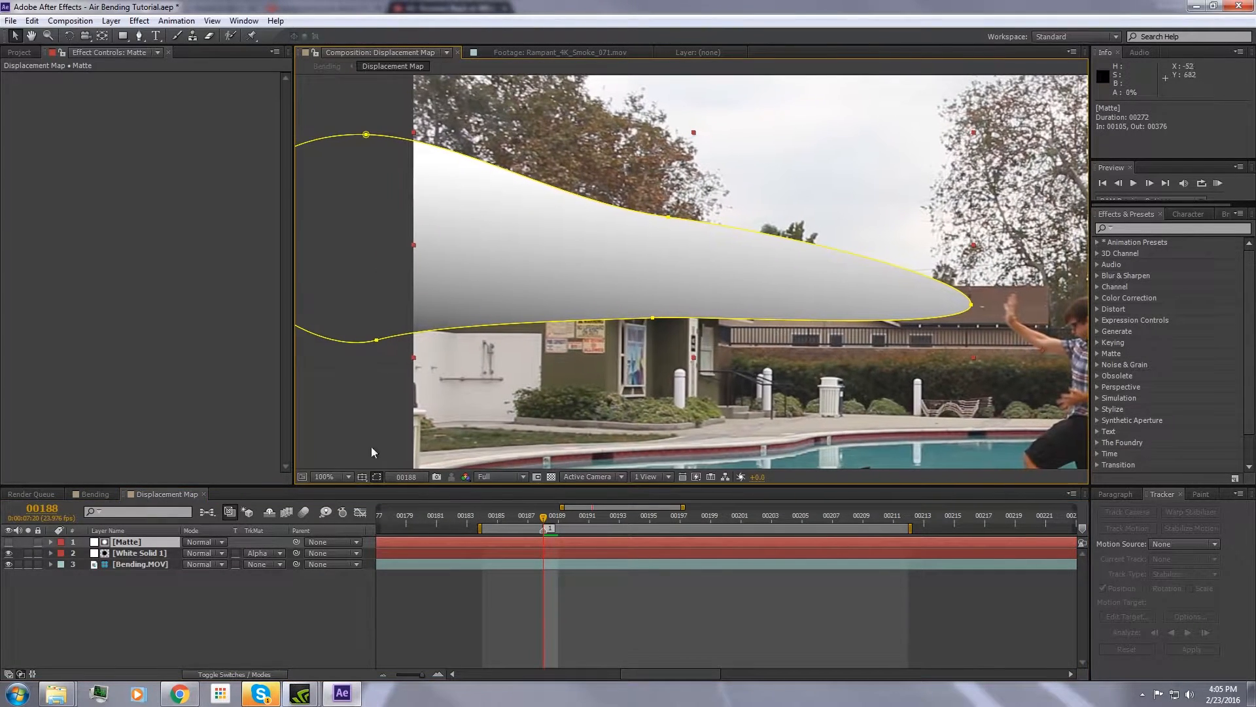
key(f)
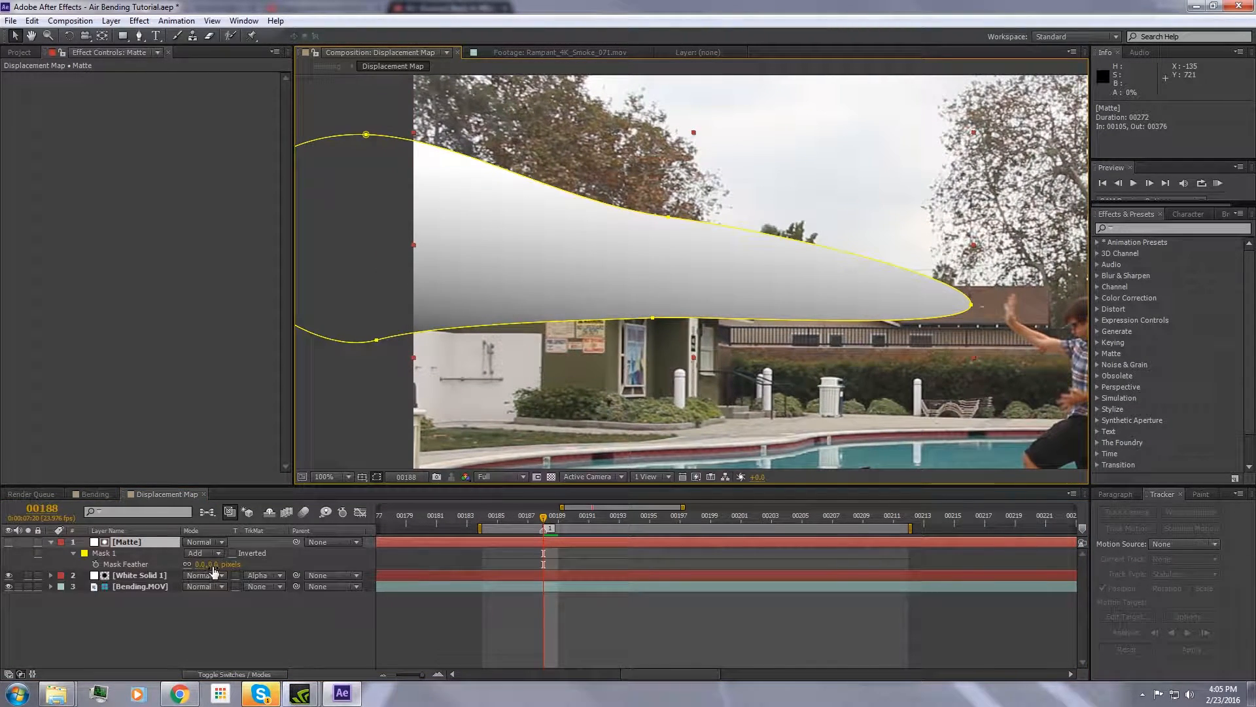
drag(213, 564, 243, 564)
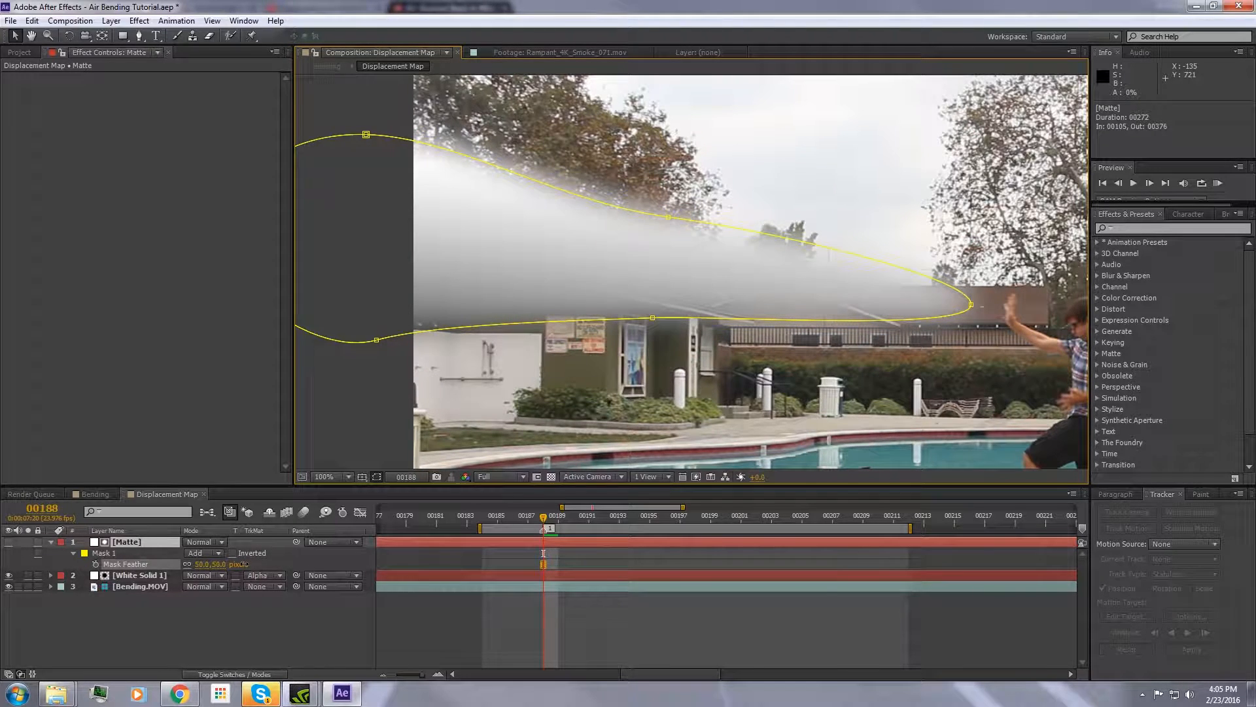
Apply the Turbulent Displace effect to White Solid 1 and set its Amount to 125.
click(138, 576)
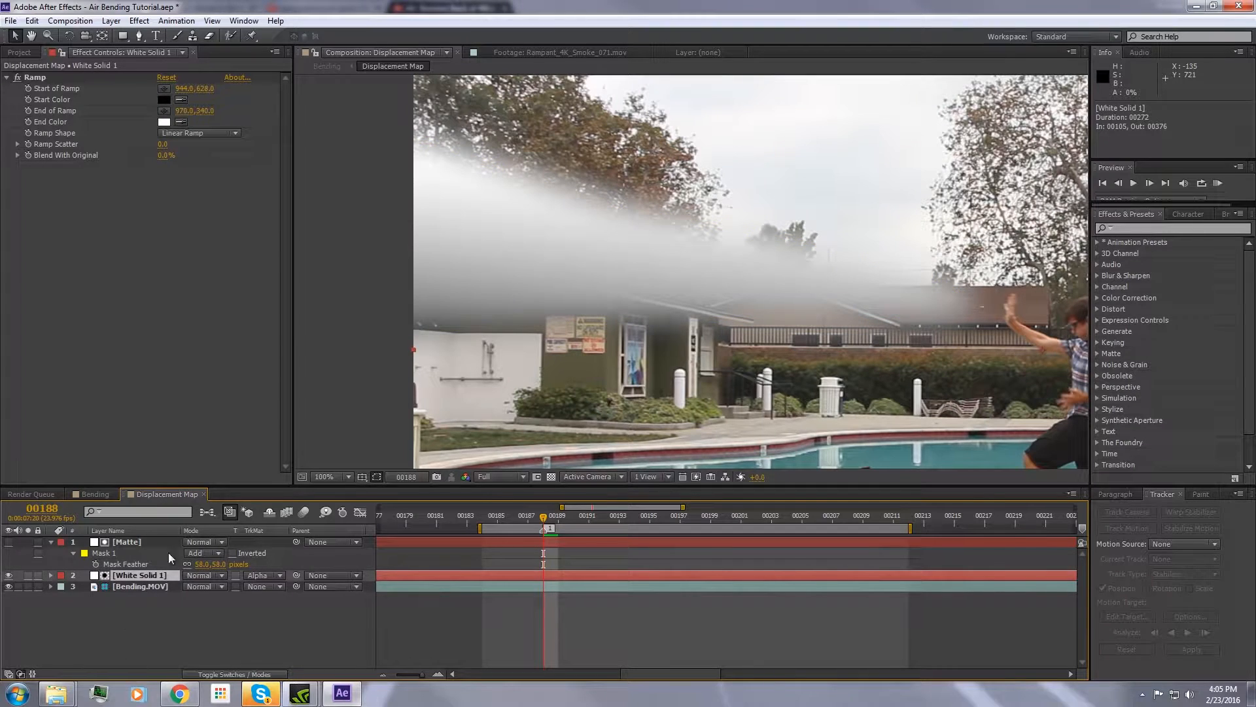
click(140, 20)
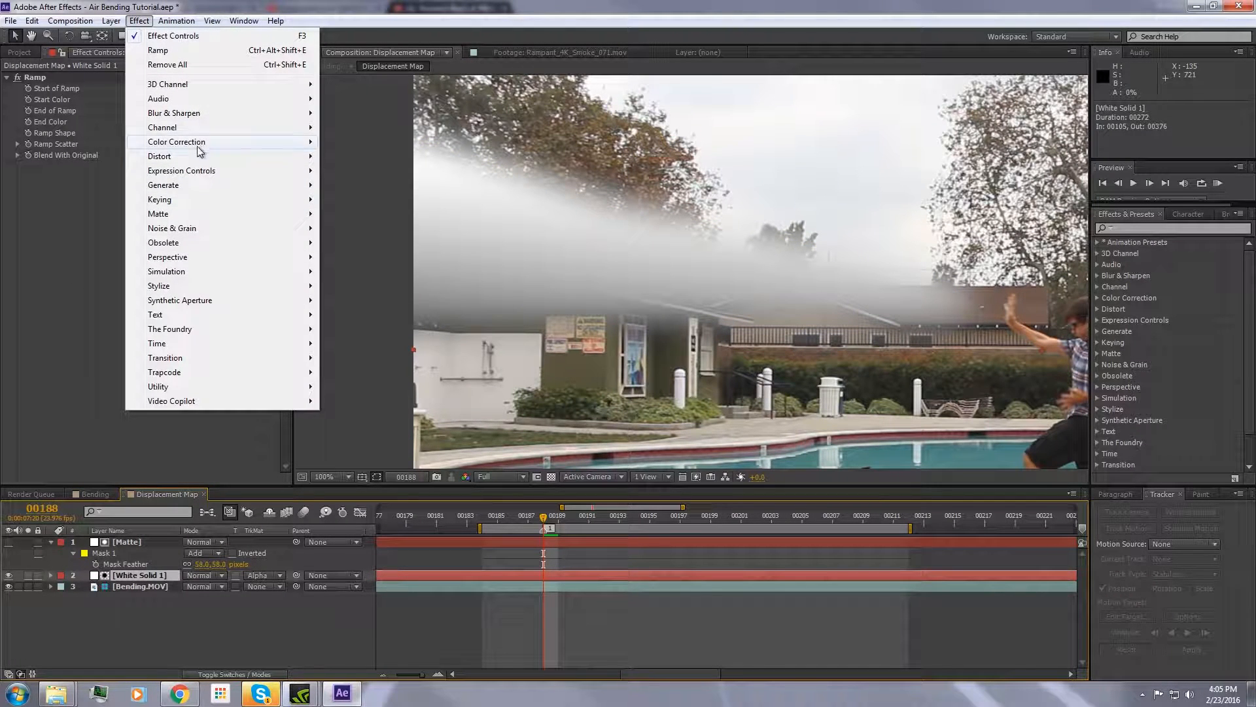
mouse_move(232, 157)
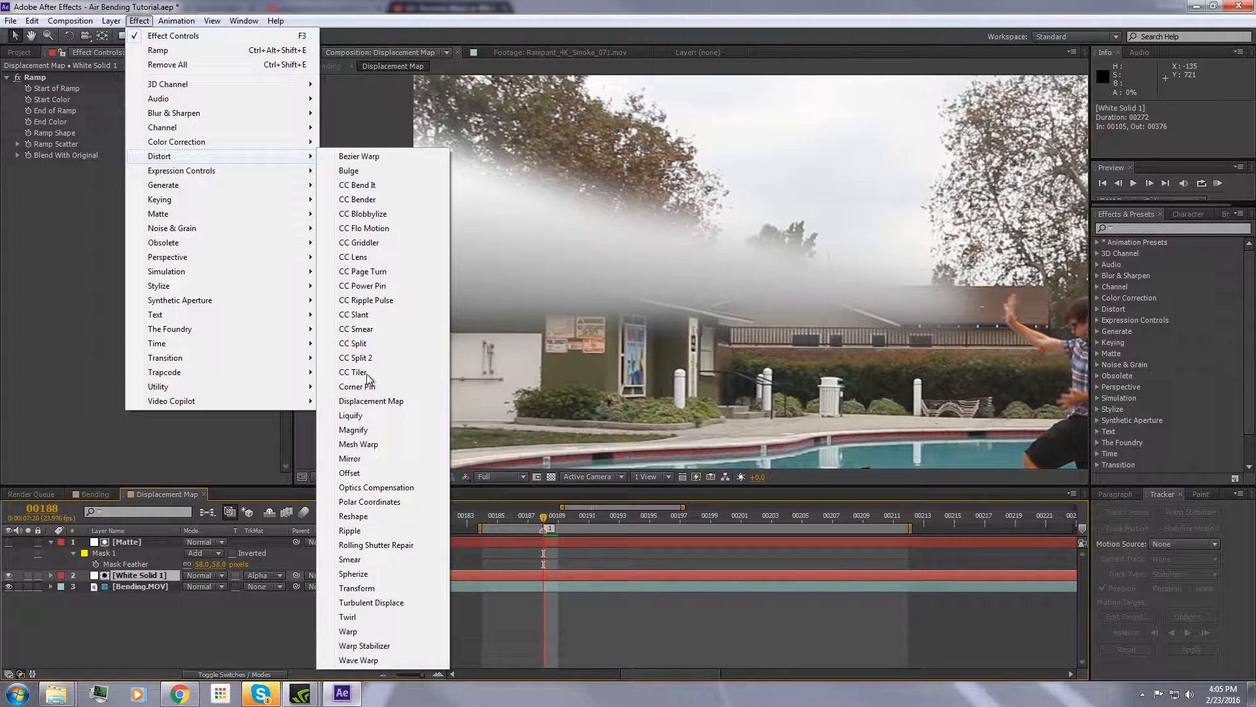
click(370, 602)
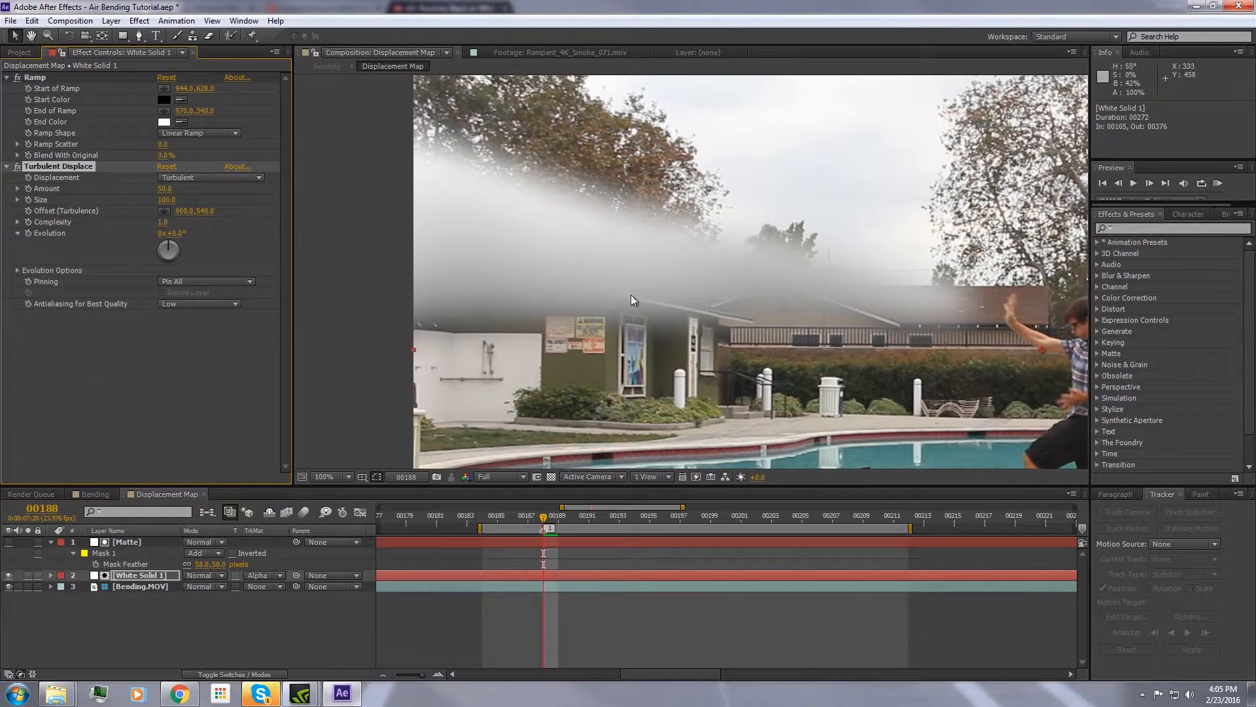
click(165, 189)
text(125)
key(Return)
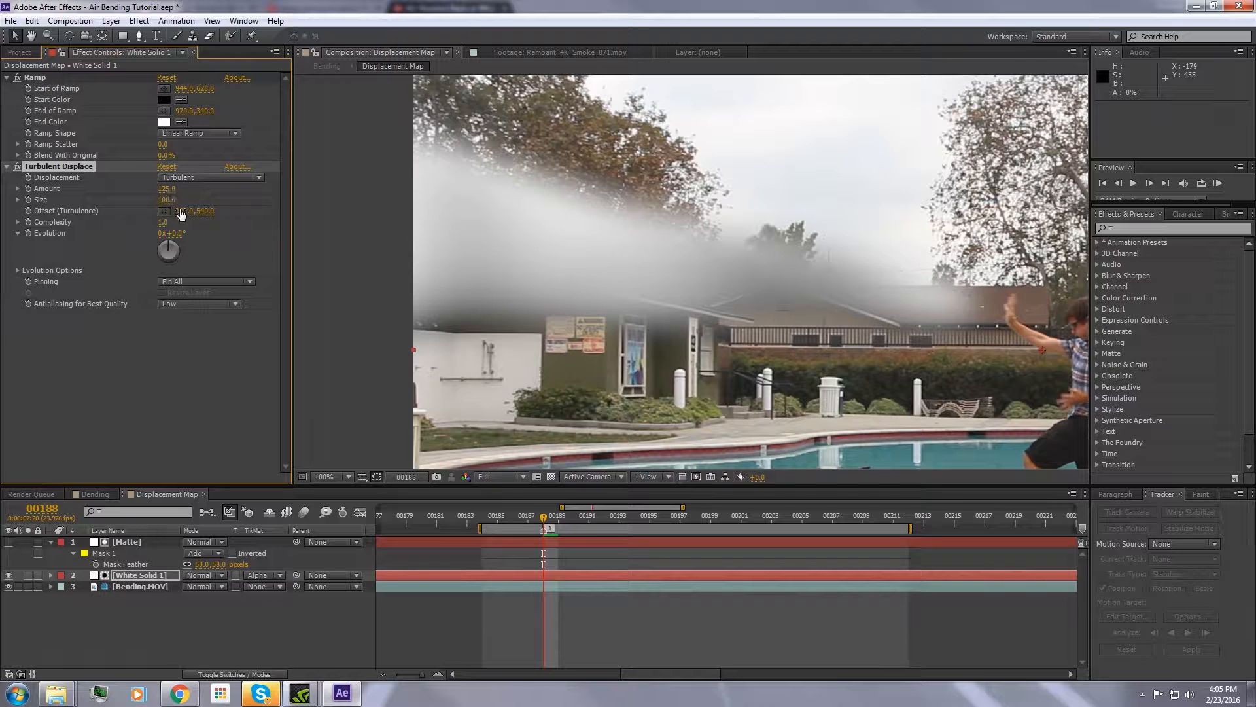
Try a Turbulent Displace Size of 20 on White Solid 1, and settle on 12.
click(167, 200)
text(20)
key(Return)
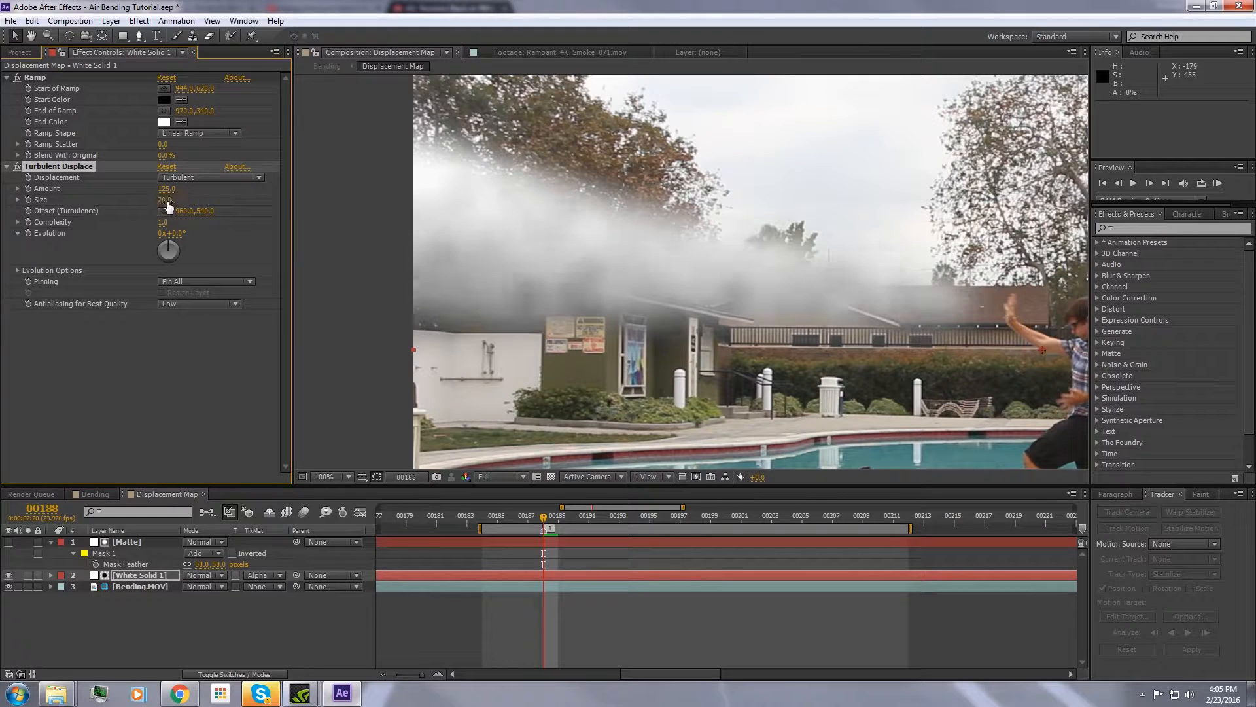
click(168, 202)
text(17)
key(Return)
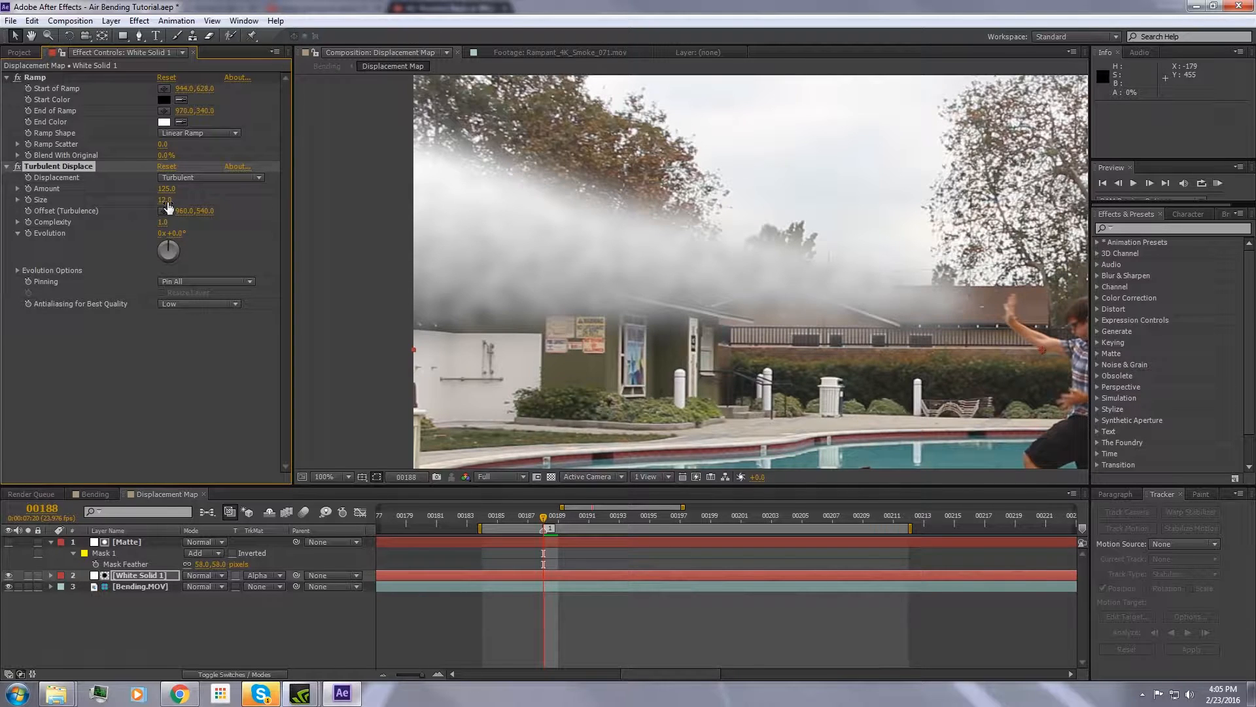
At frame 191, add the expression time*90 to Turbulent Displace's Evolution on White Solid 1 and preview the animation.
drag(543, 513, 590, 522)
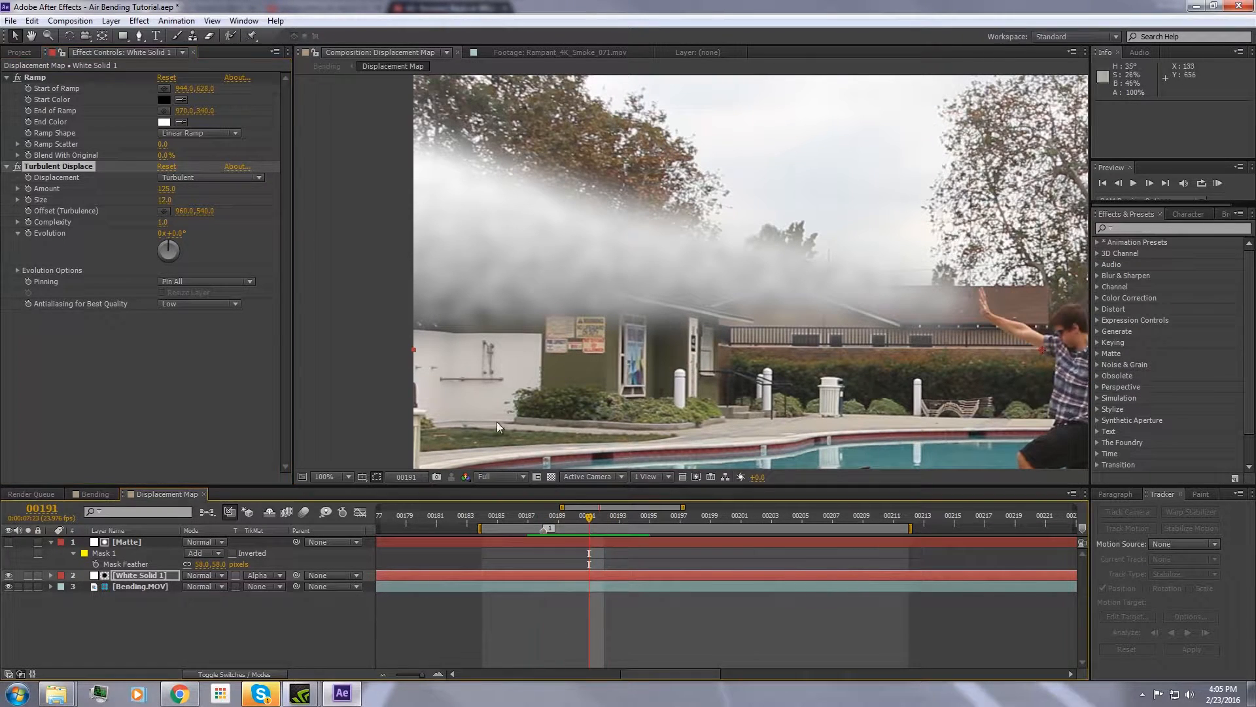
alt+click(30, 234)
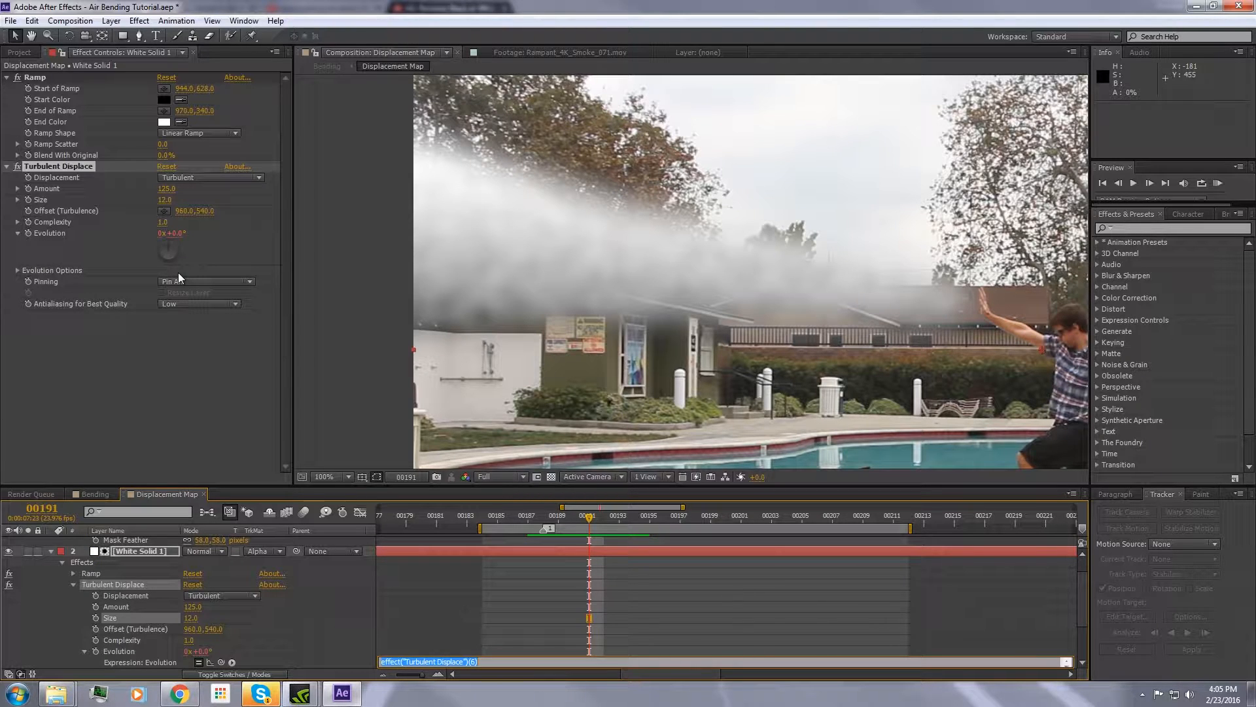
text(ti)
text(me*90)
click(550, 647)
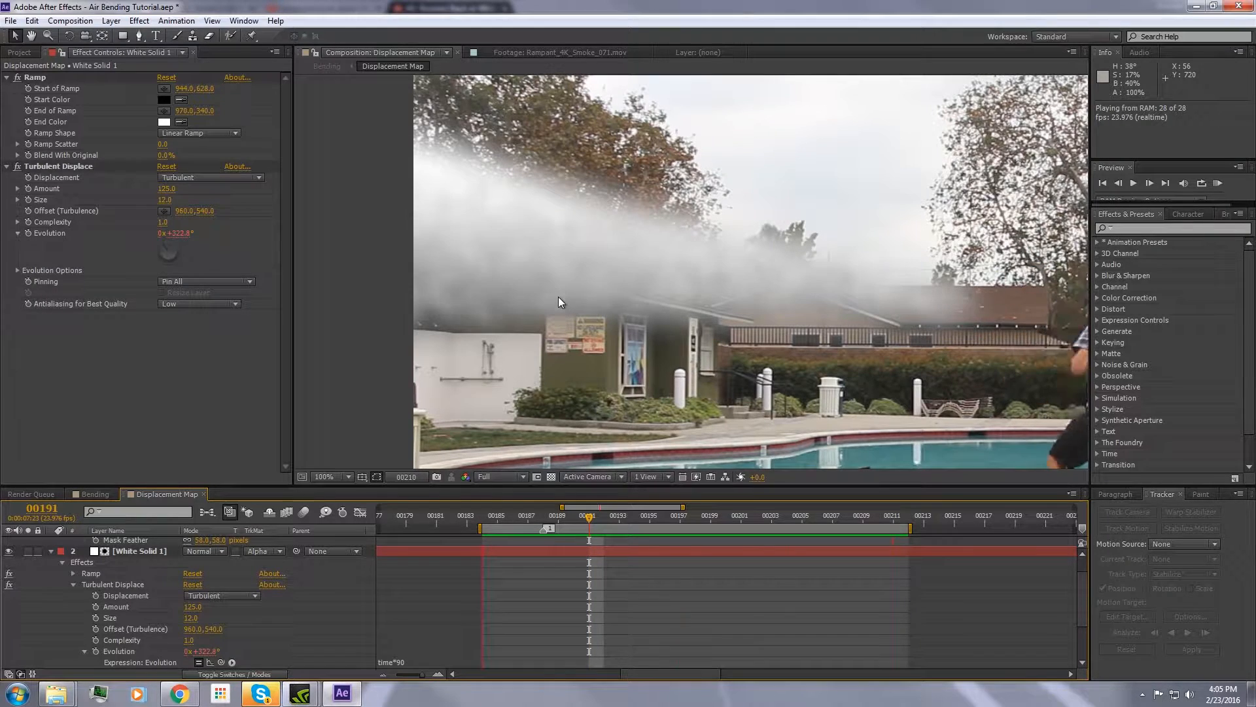
key(space)
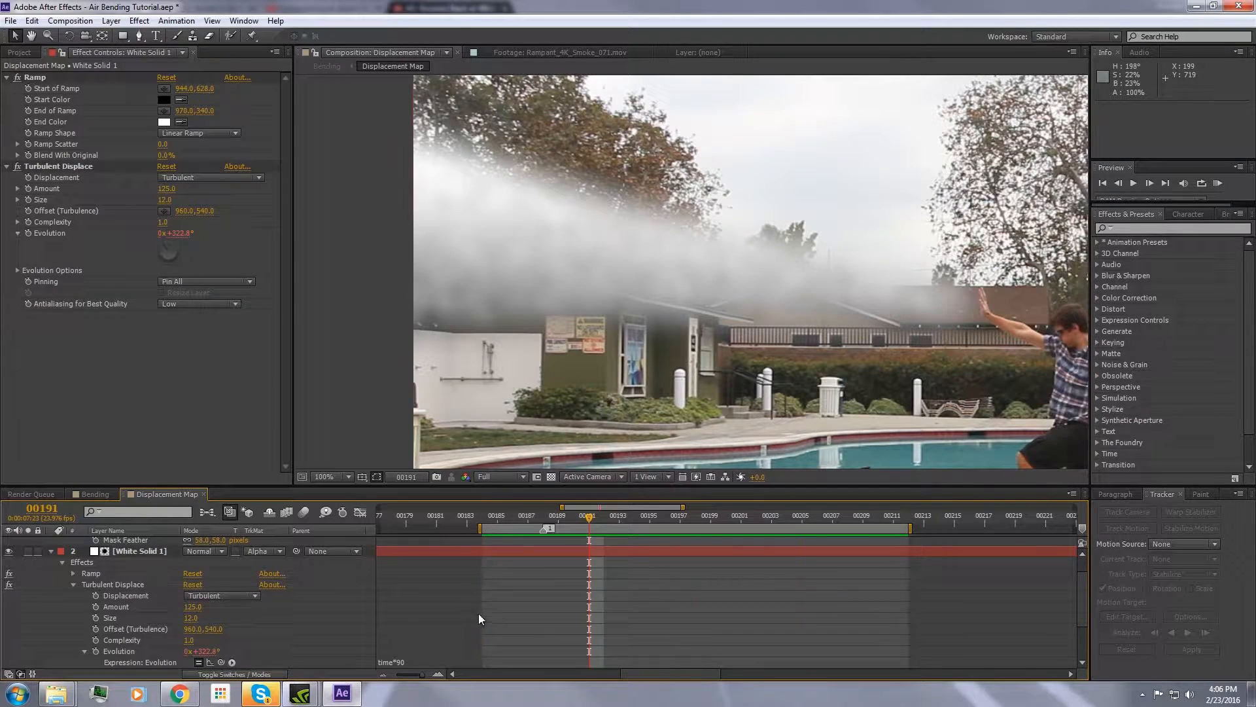
Change the Evolution expression to time*300 and preview the faster turbulence.
scroll(501, 619, down, 2)
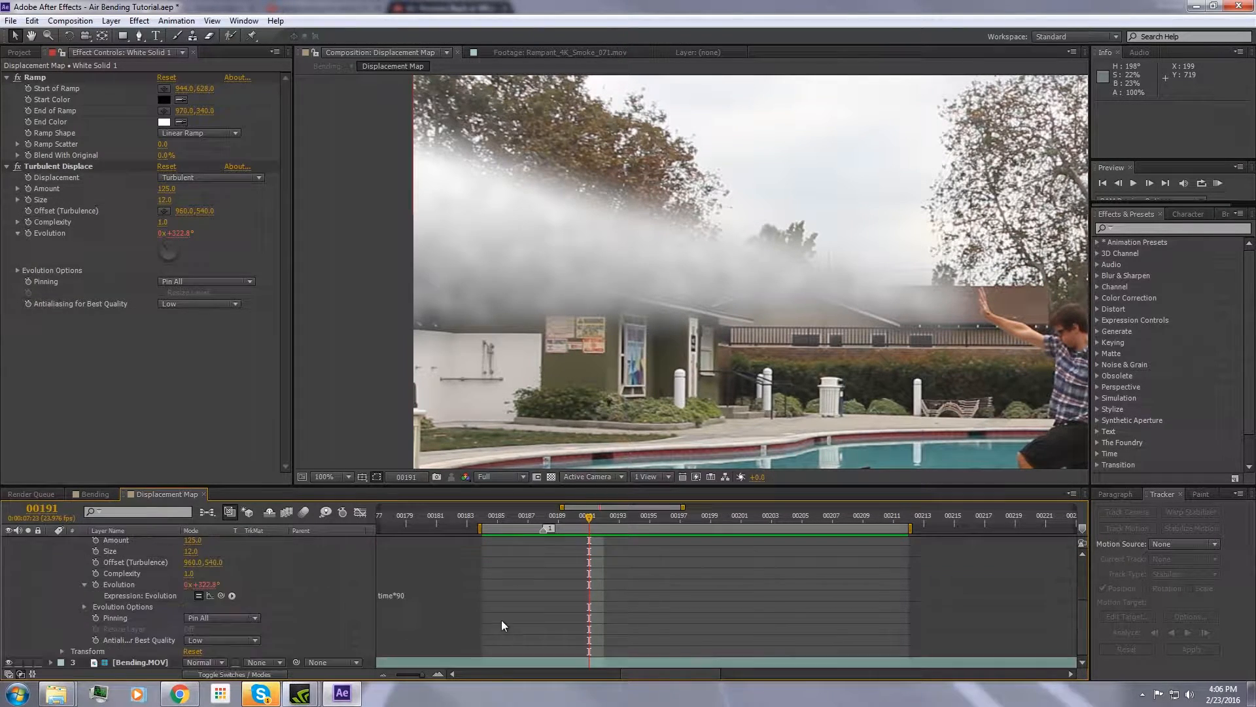
click(417, 596)
click(416, 595)
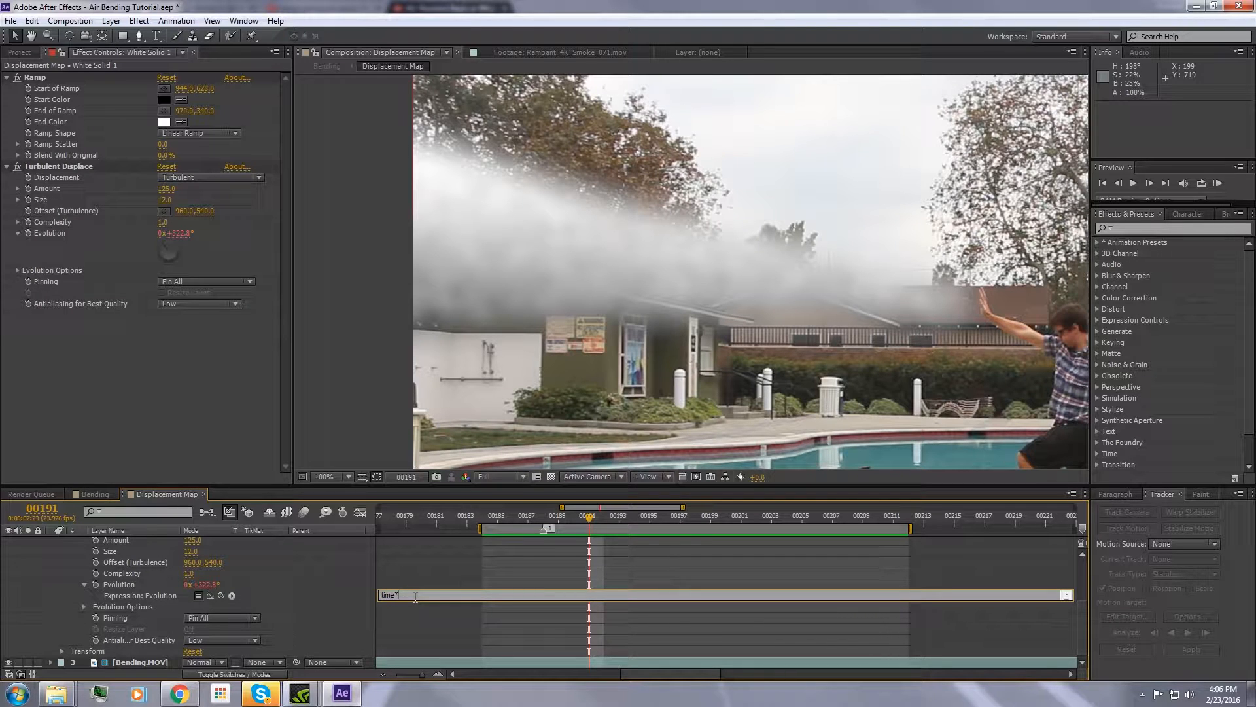
click(528, 576)
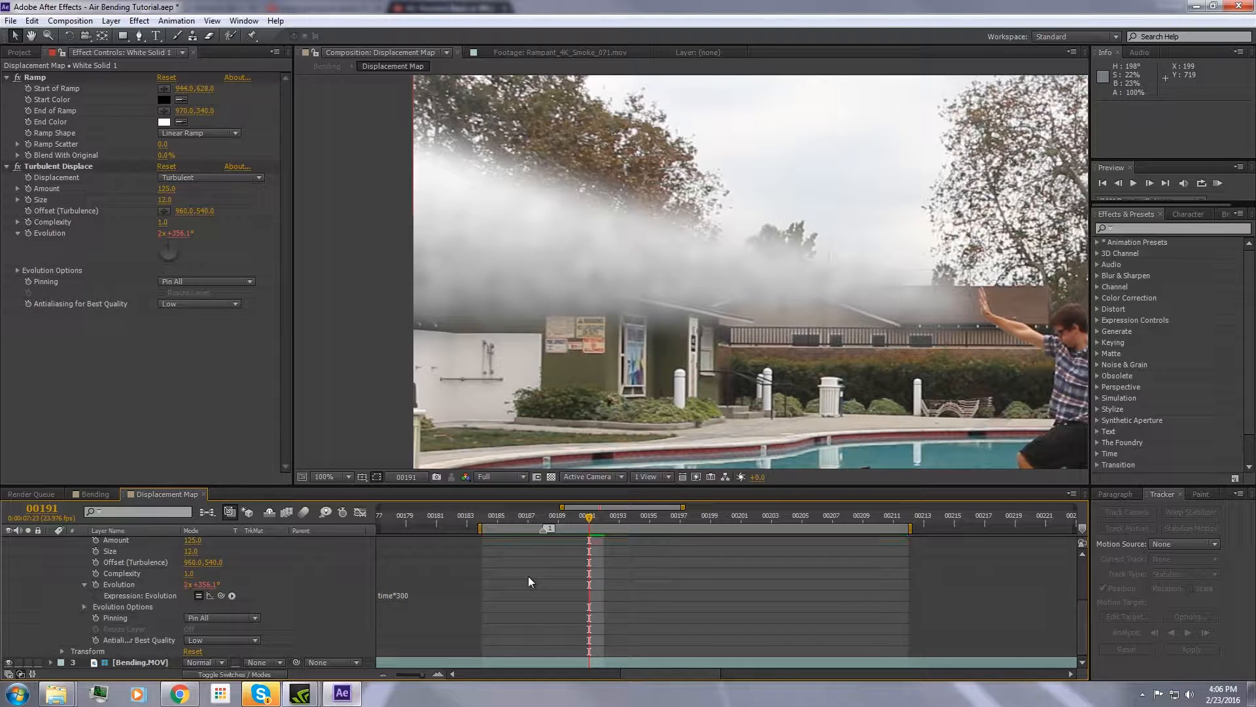
key(KP_0)
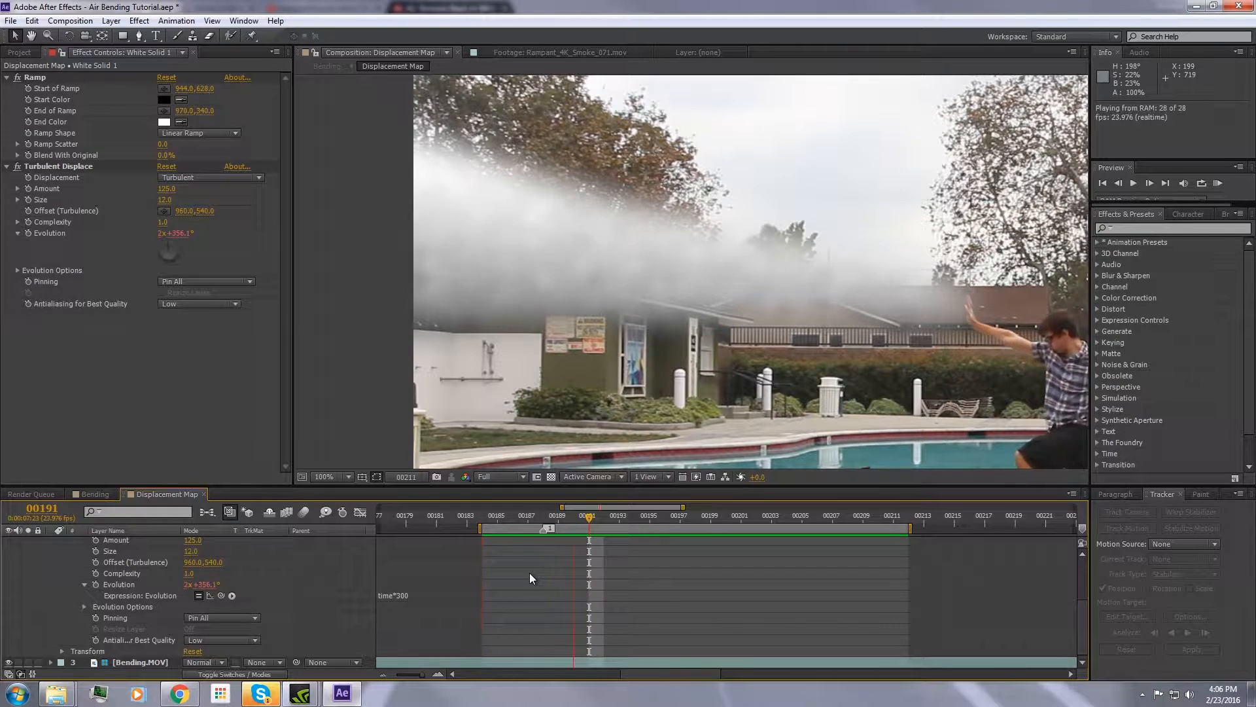
Raise the Evolution expression to time*800 and preview the composition.
click(415, 596)
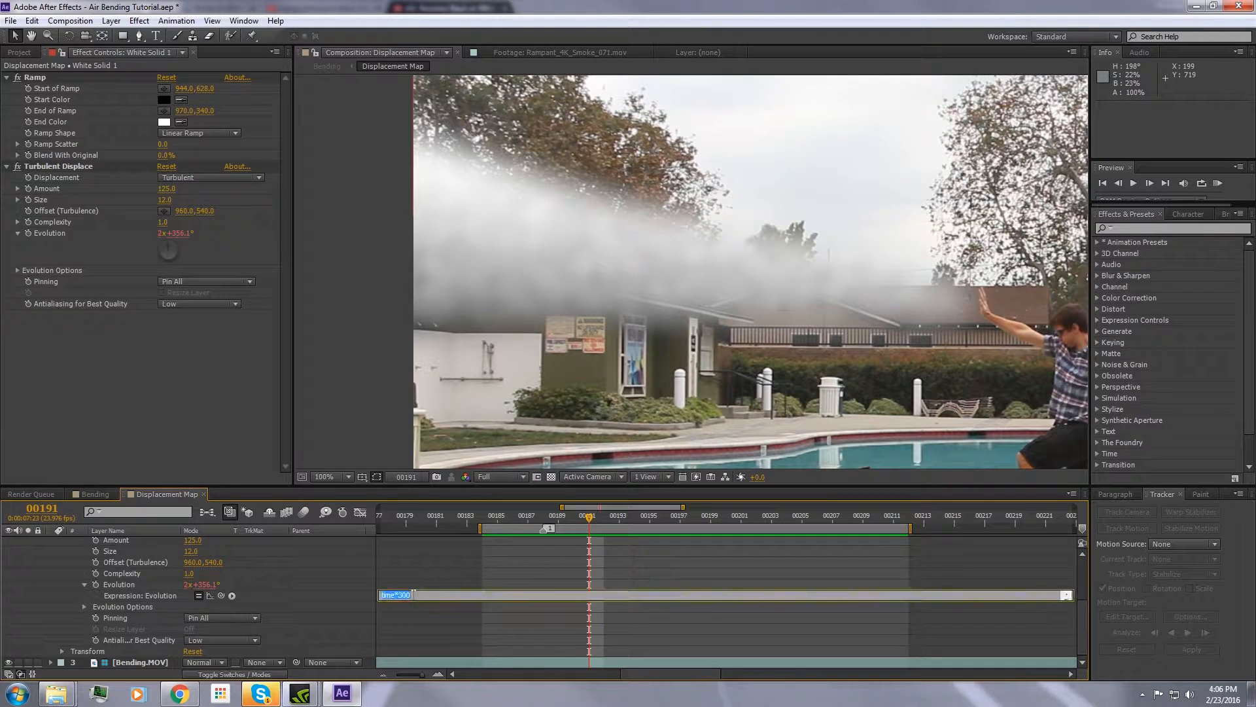
click(442, 593)
click(544, 568)
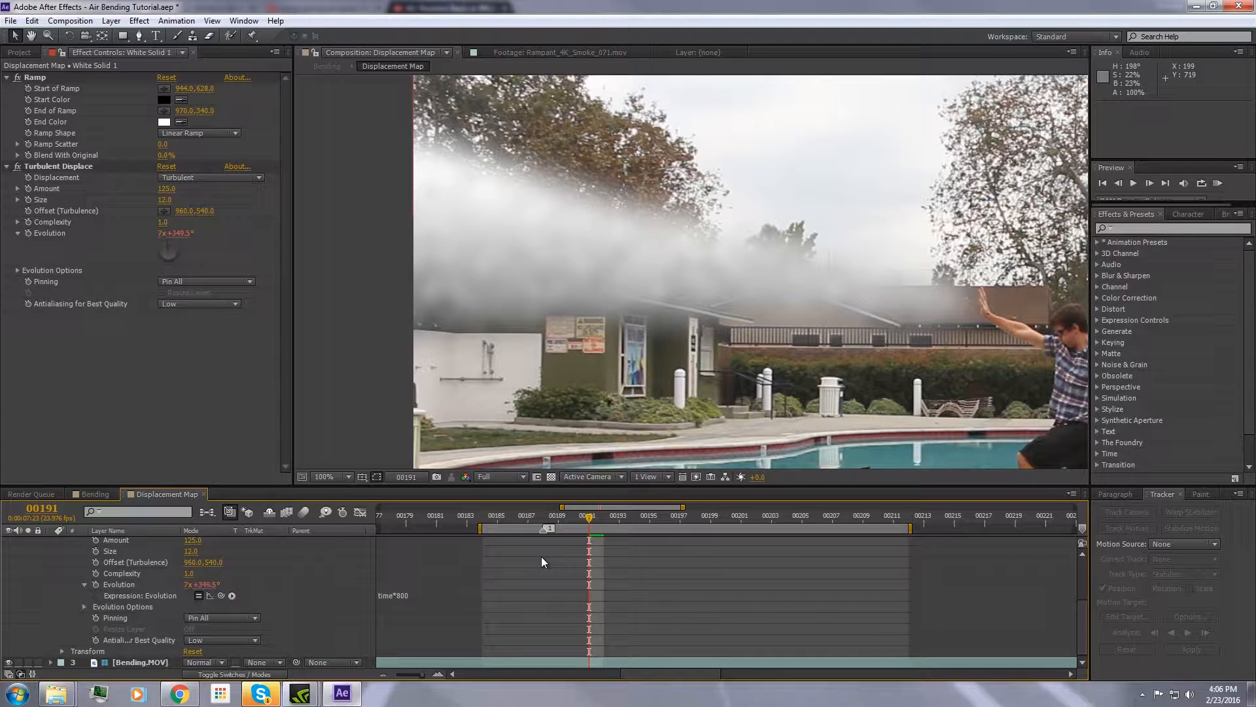
key(space)
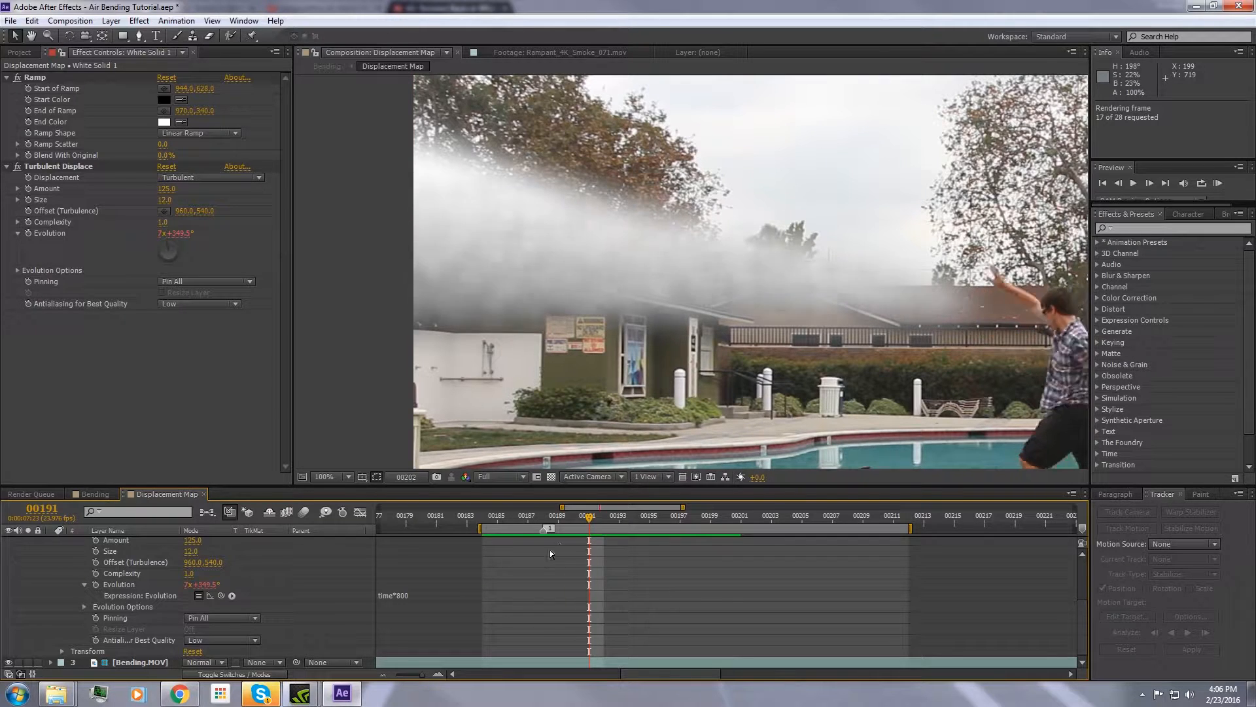
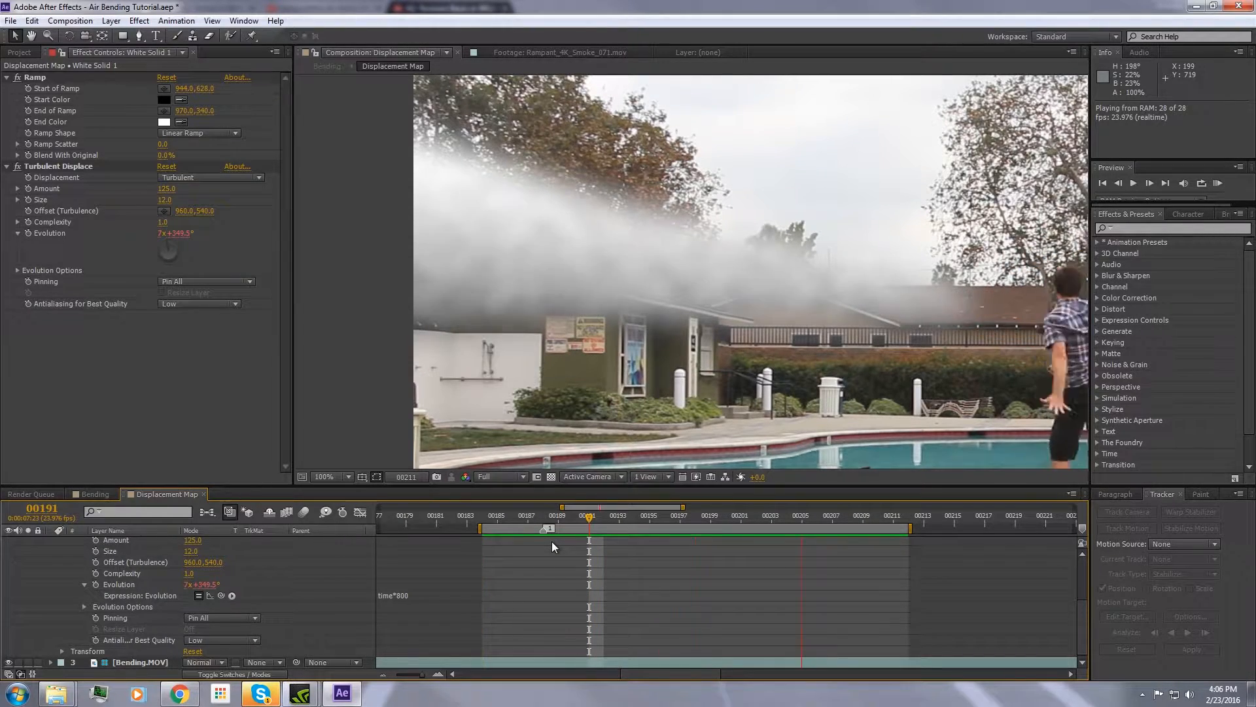
Set the Evolution expression to time*1000 and preview the turbulence.
click(402, 595)
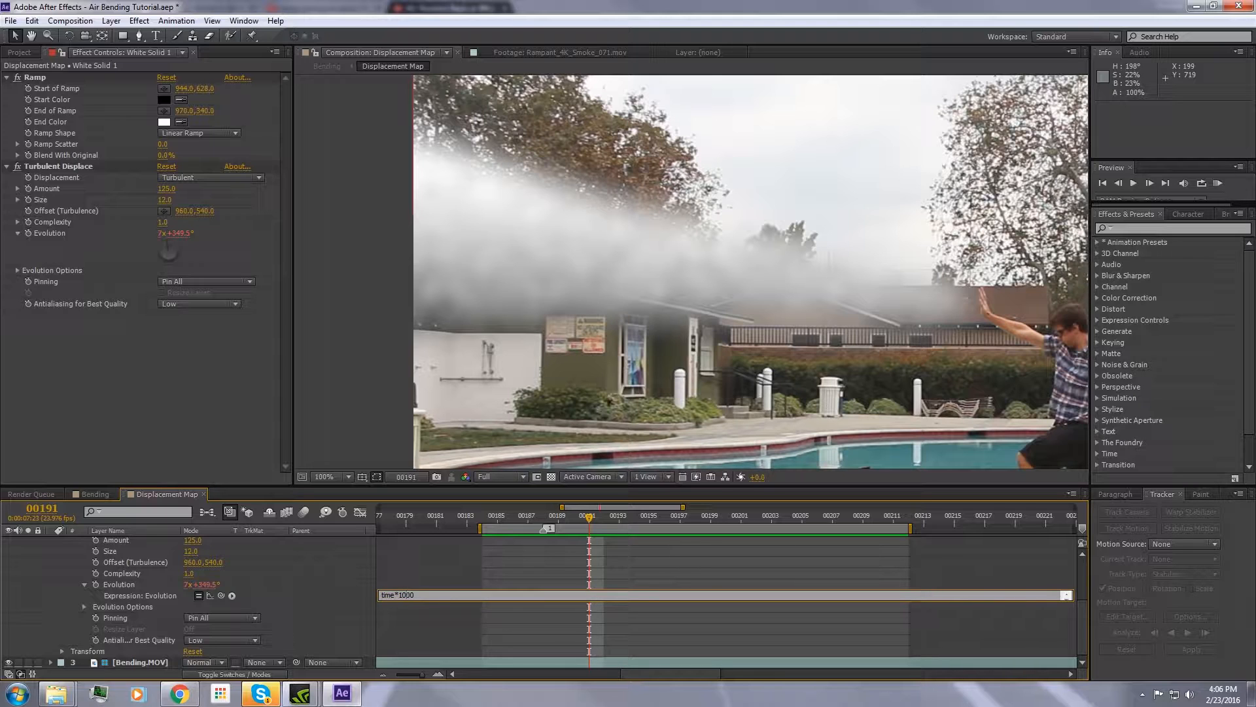
click(529, 582)
key(KP_0)
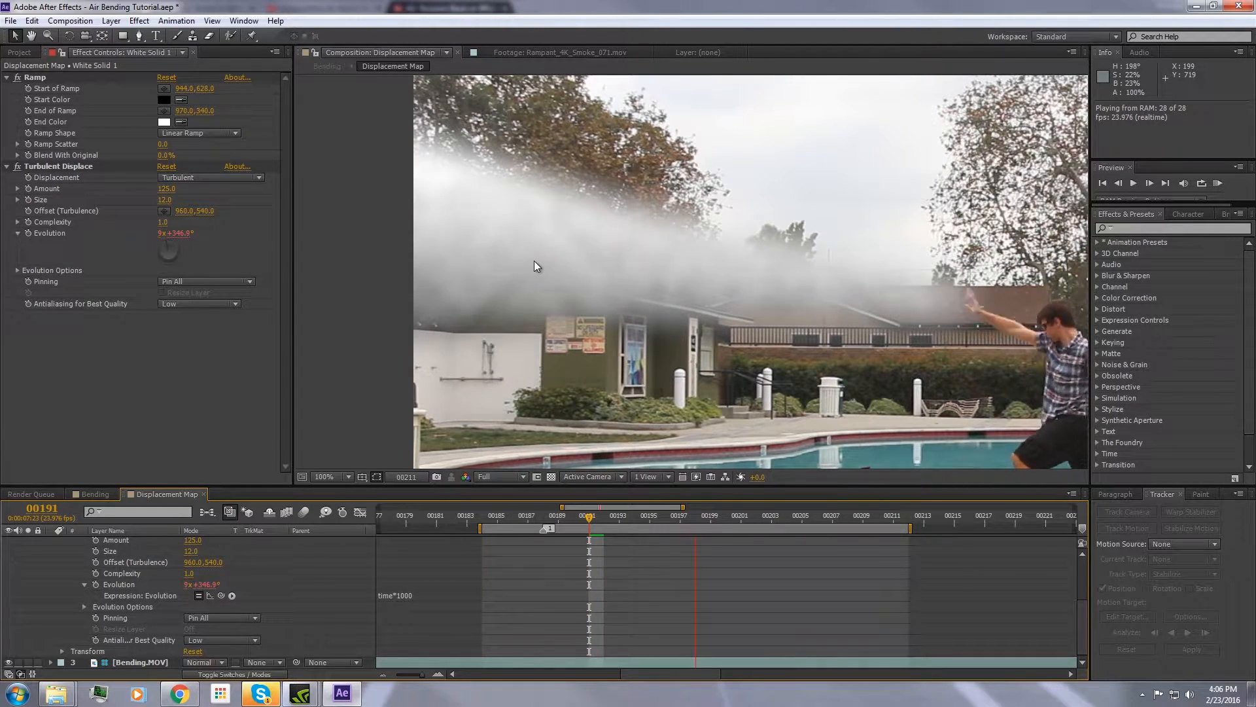
key(space)
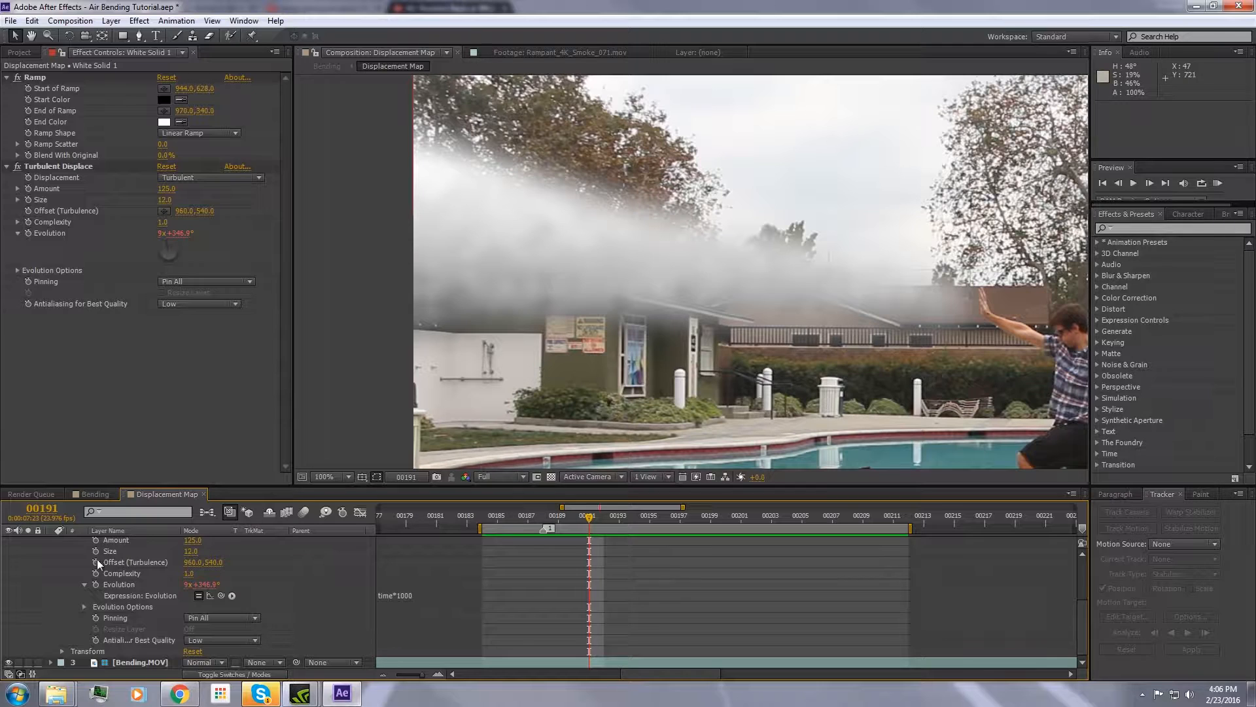
Collapse the expanded properties of the White Solid 1 and Matte layers.
scroll(116, 583, up, 10)
click(51, 575)
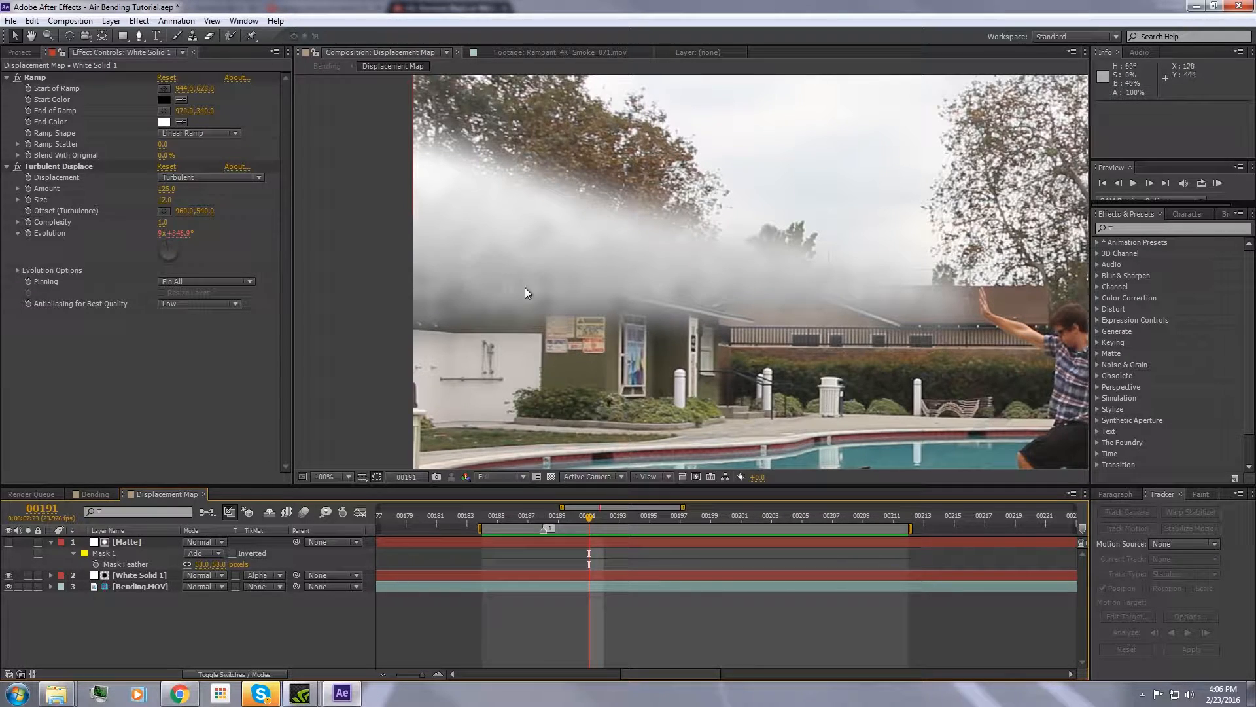
click(51, 542)
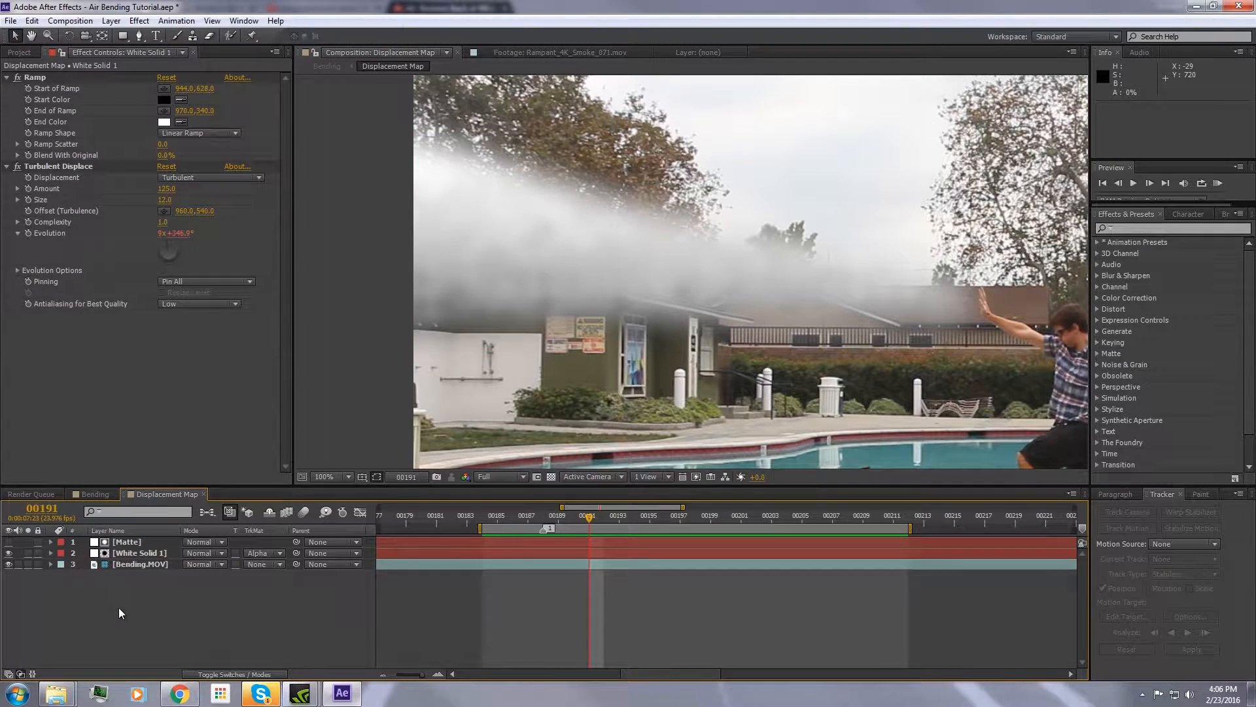
Create a new white 1920 by 1080 px solid named Waves in the Displacement Map composition.
click(111, 20)
mouse_move(174, 36)
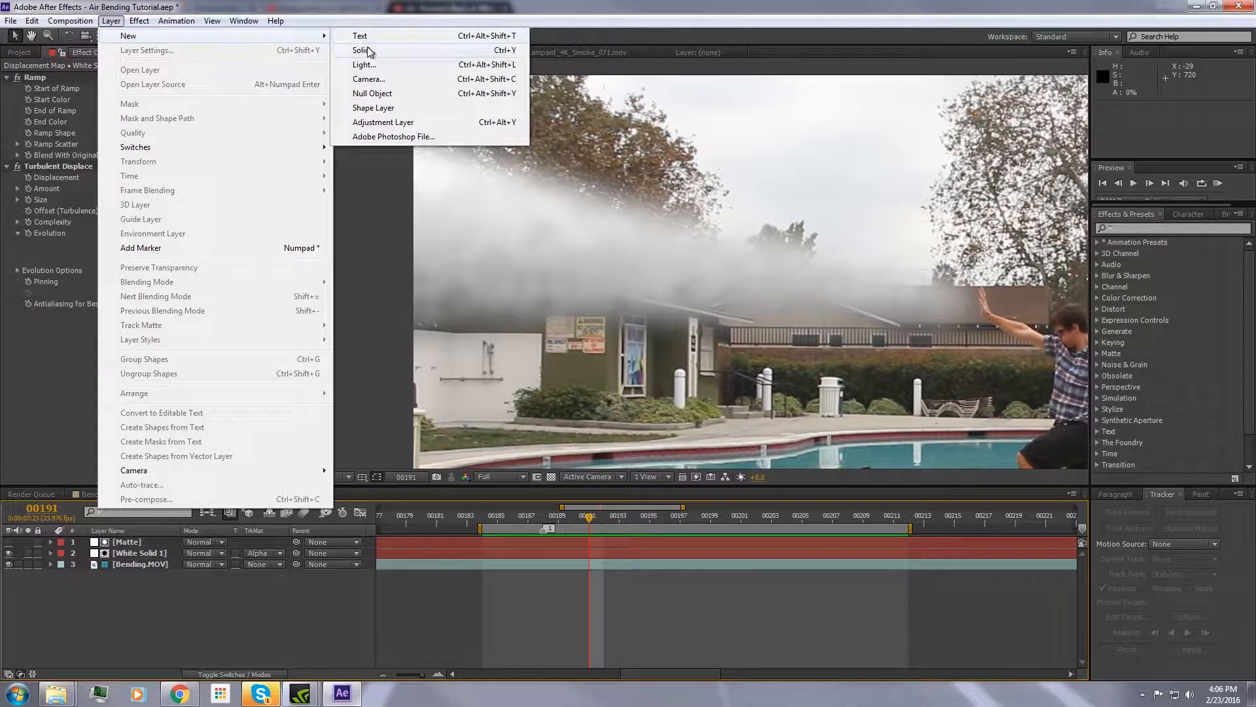
click(368, 51)
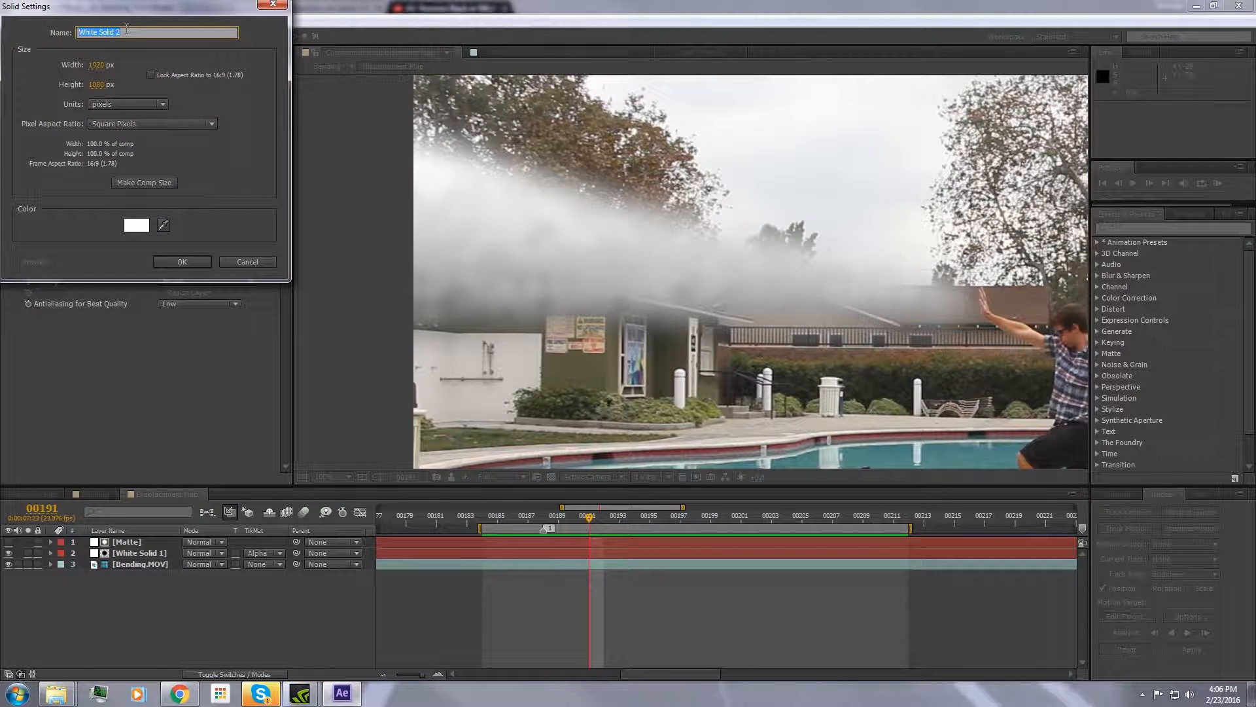
text(Waves)
key(Return)
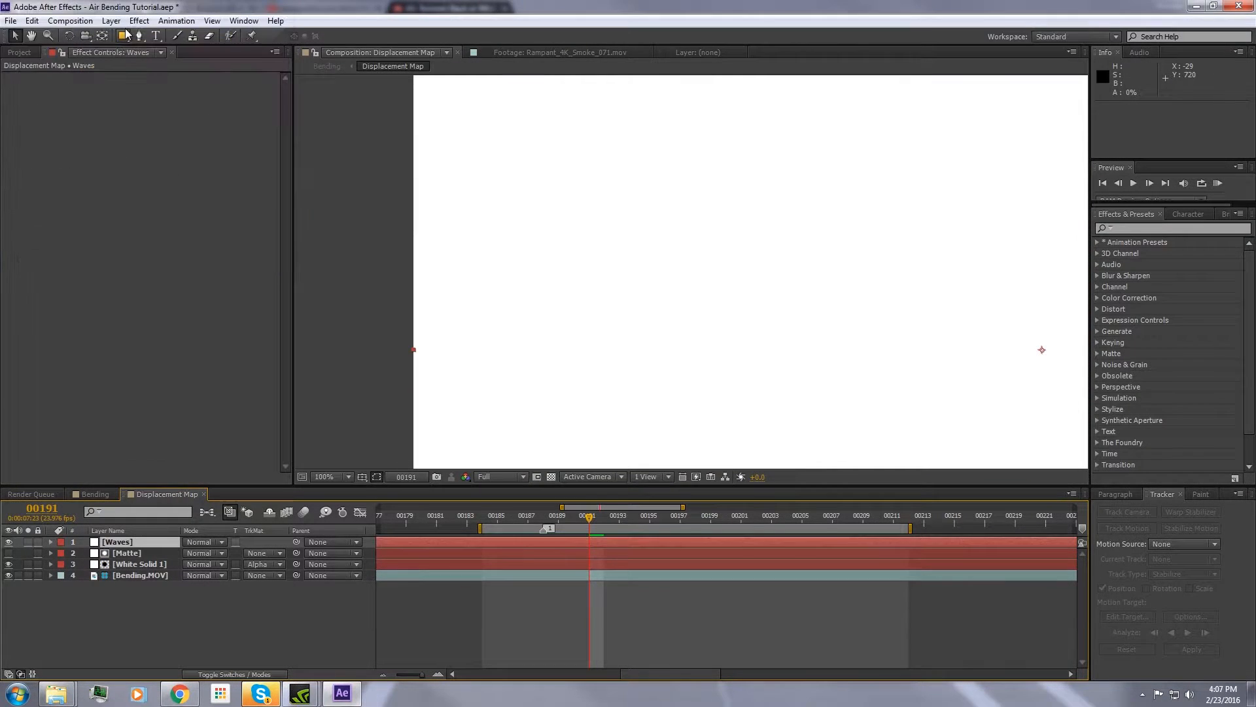
Apply the Radio Waves effect to the Waves solid.
click(139, 20)
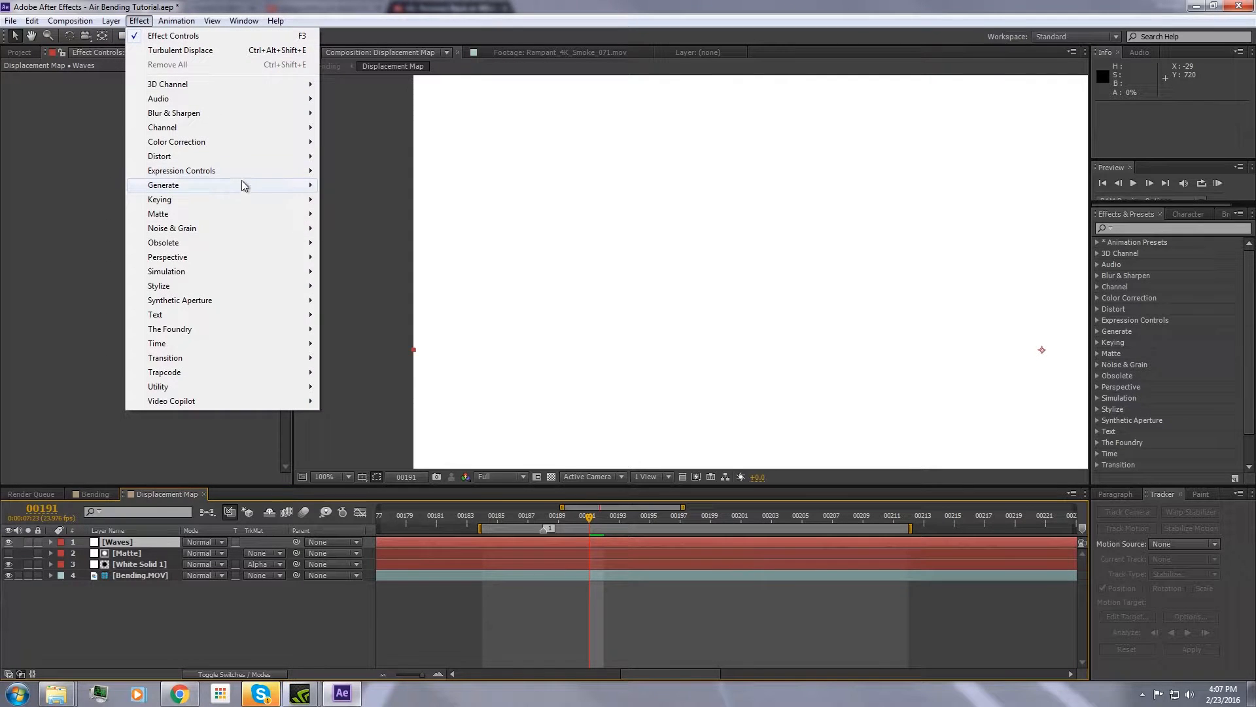
mouse_move(250, 186)
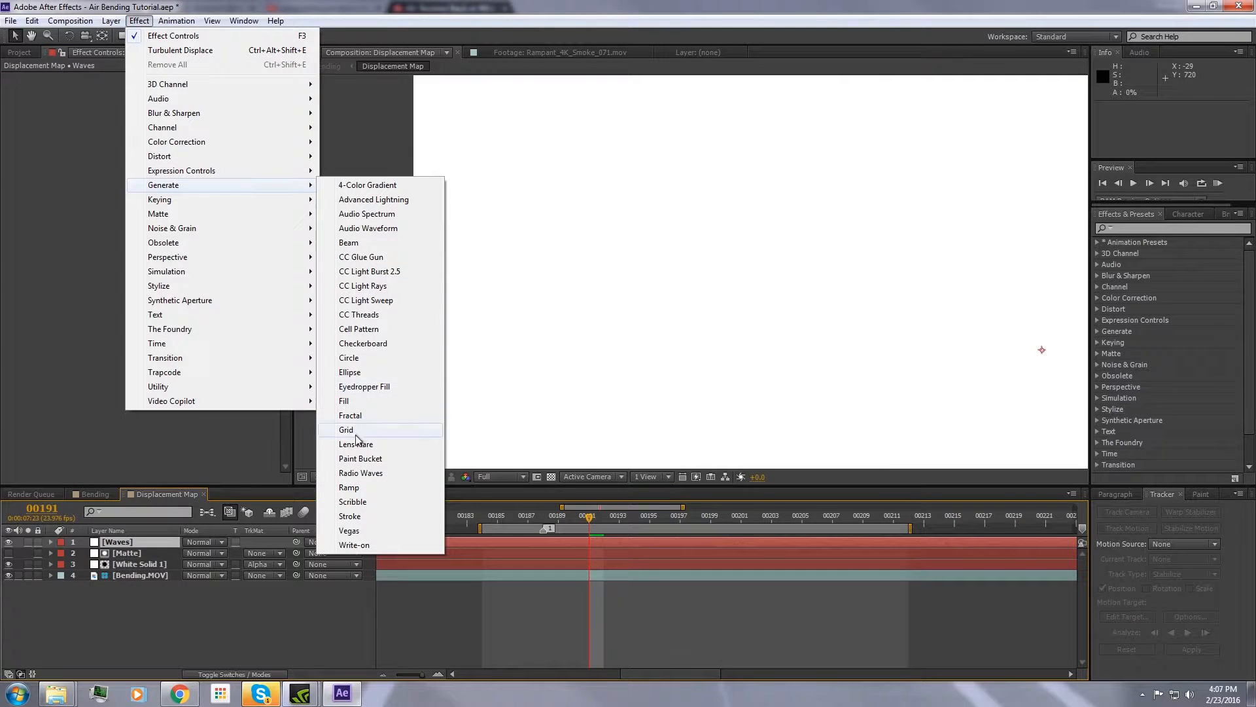
click(361, 473)
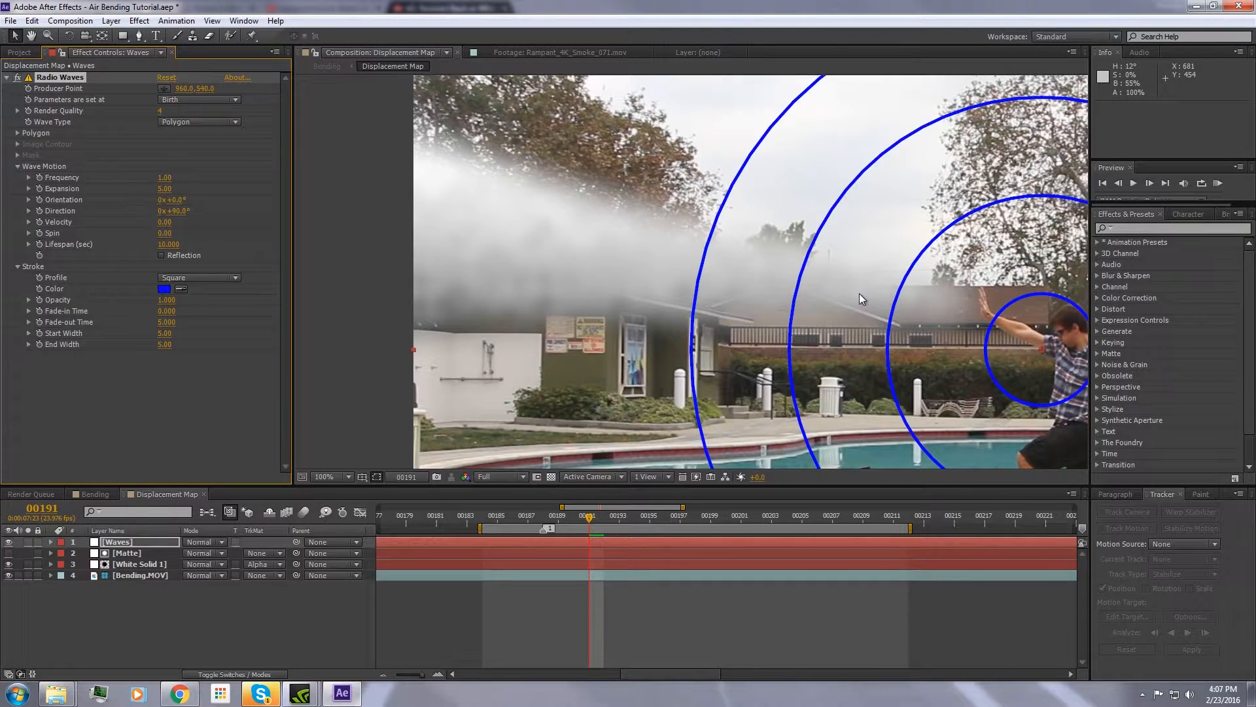
Set the Render Quality of the Radio Waves effect to 3 and select the Waves layer.
scroll(858, 293, down, 1)
drag(889, 333, 639, 304)
scroll(638, 304, up, 1)
drag(482, 332, 654, 308)
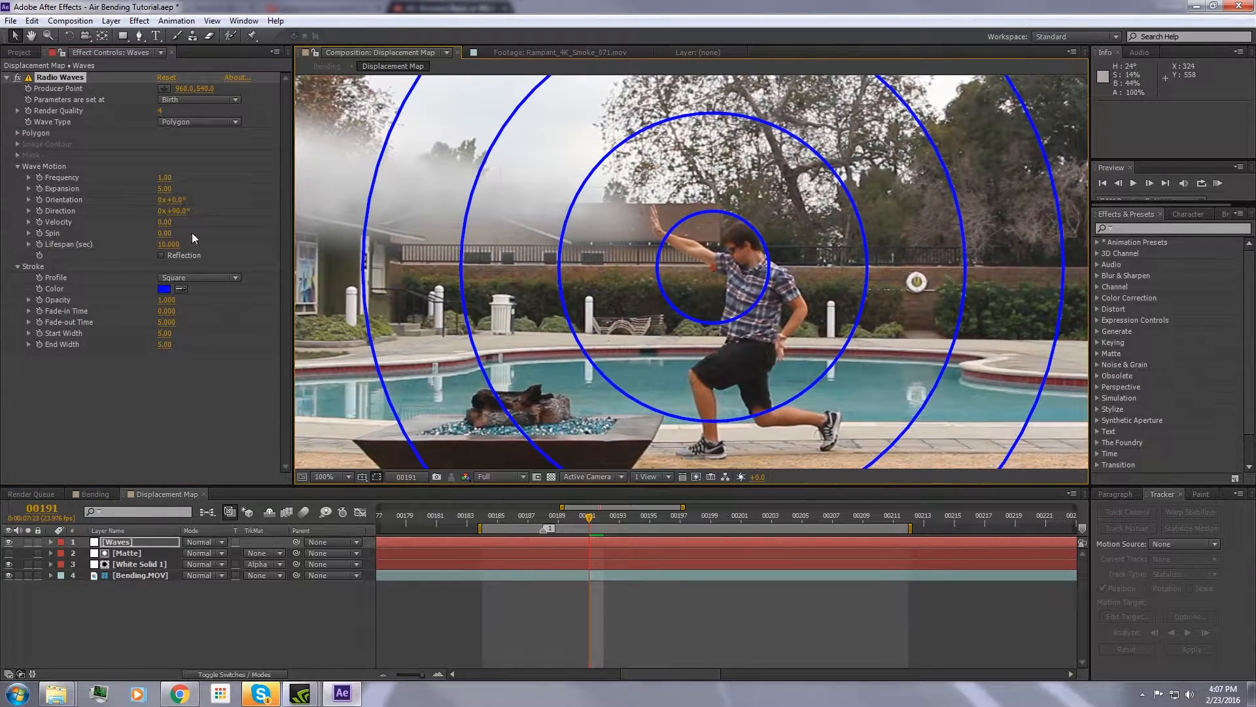
click(160, 111)
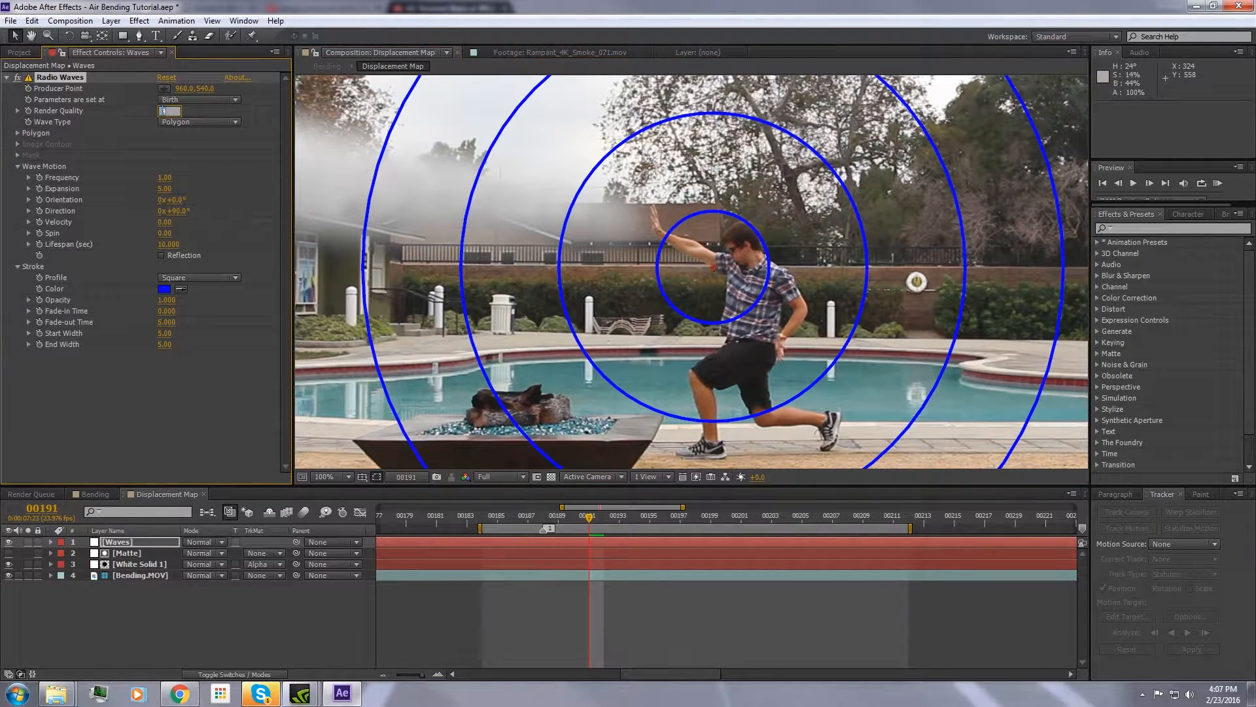
key(Return)
click(128, 541)
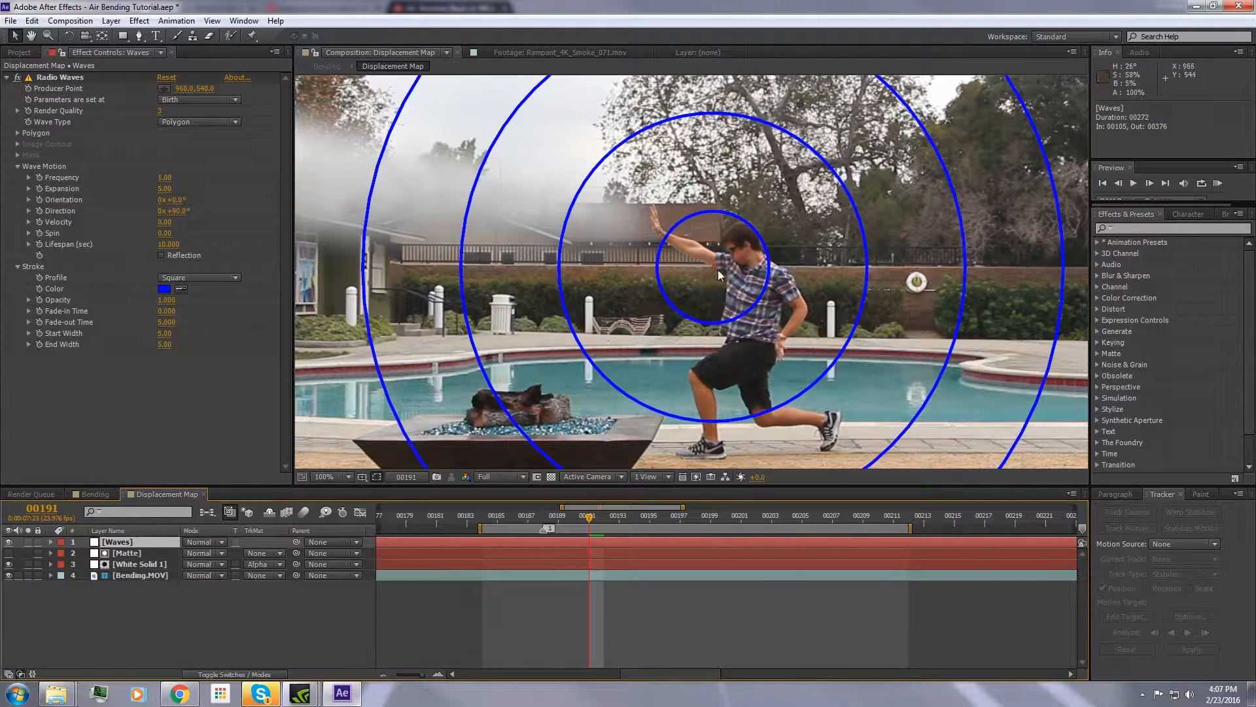
Place the Radio Waves producer point on the man's raised hand at 869, 466 and enable keyframing for it at frame 191.
click(60, 78)
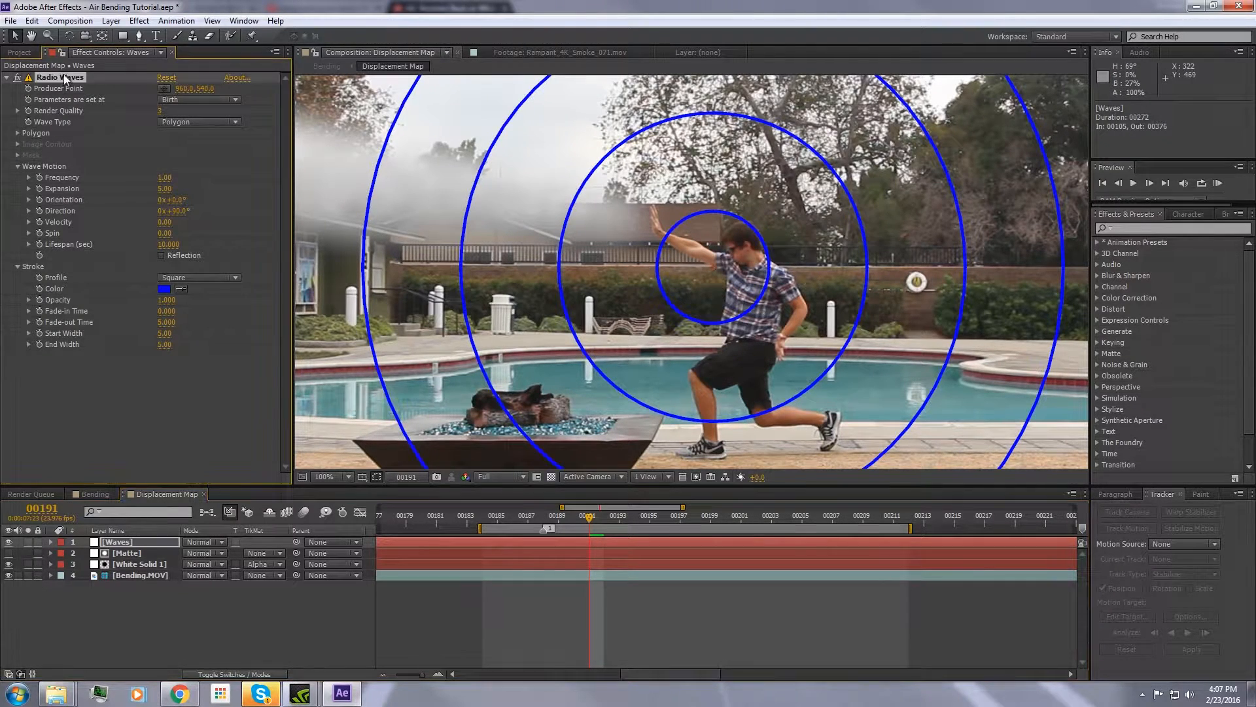
click(162, 88)
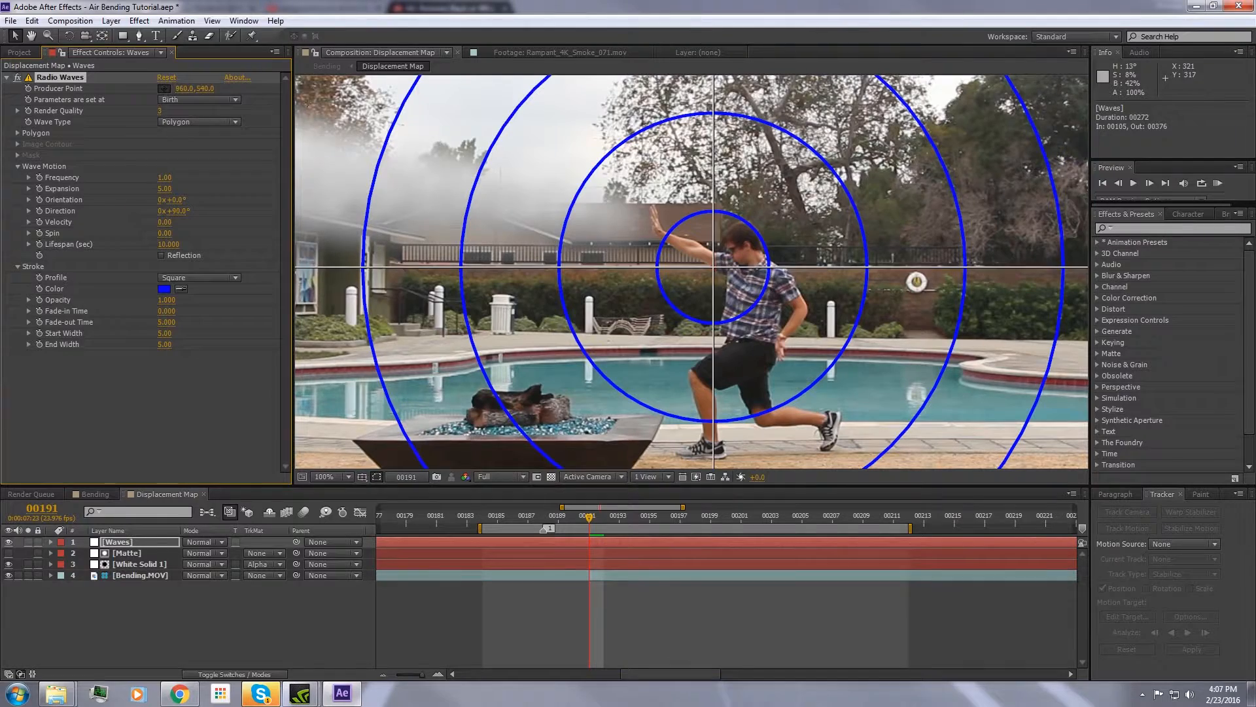
click(653, 218)
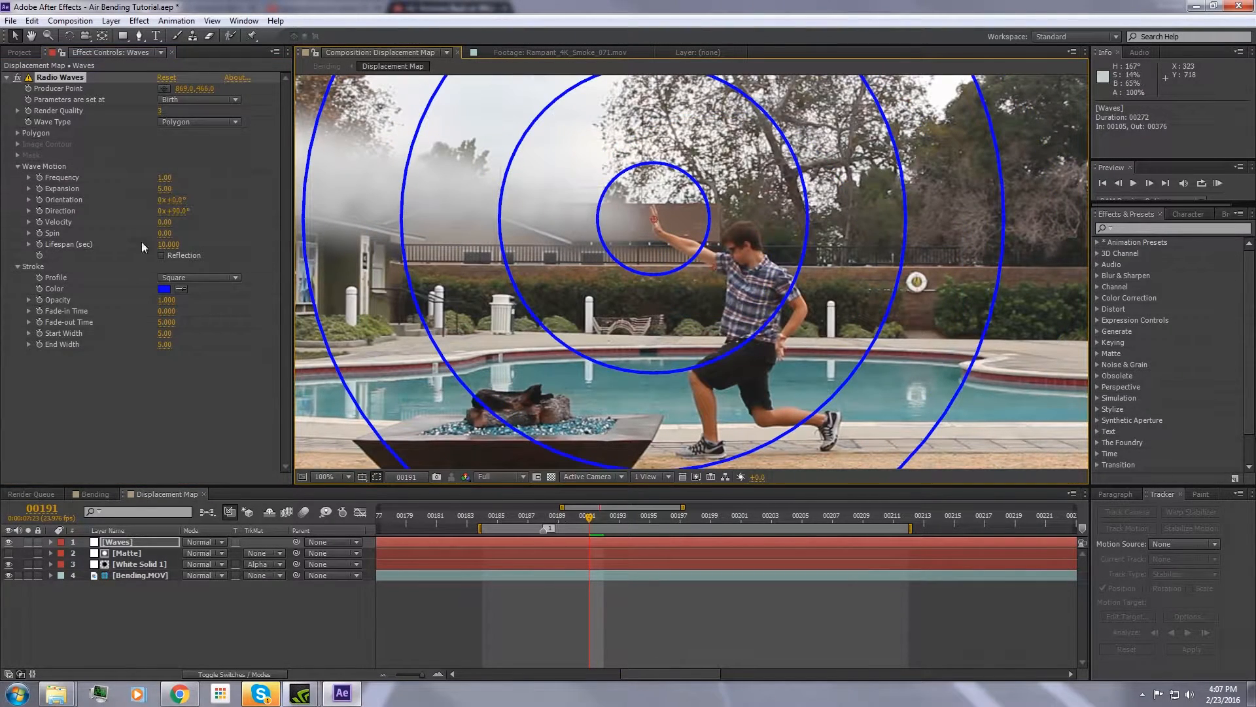
click(29, 89)
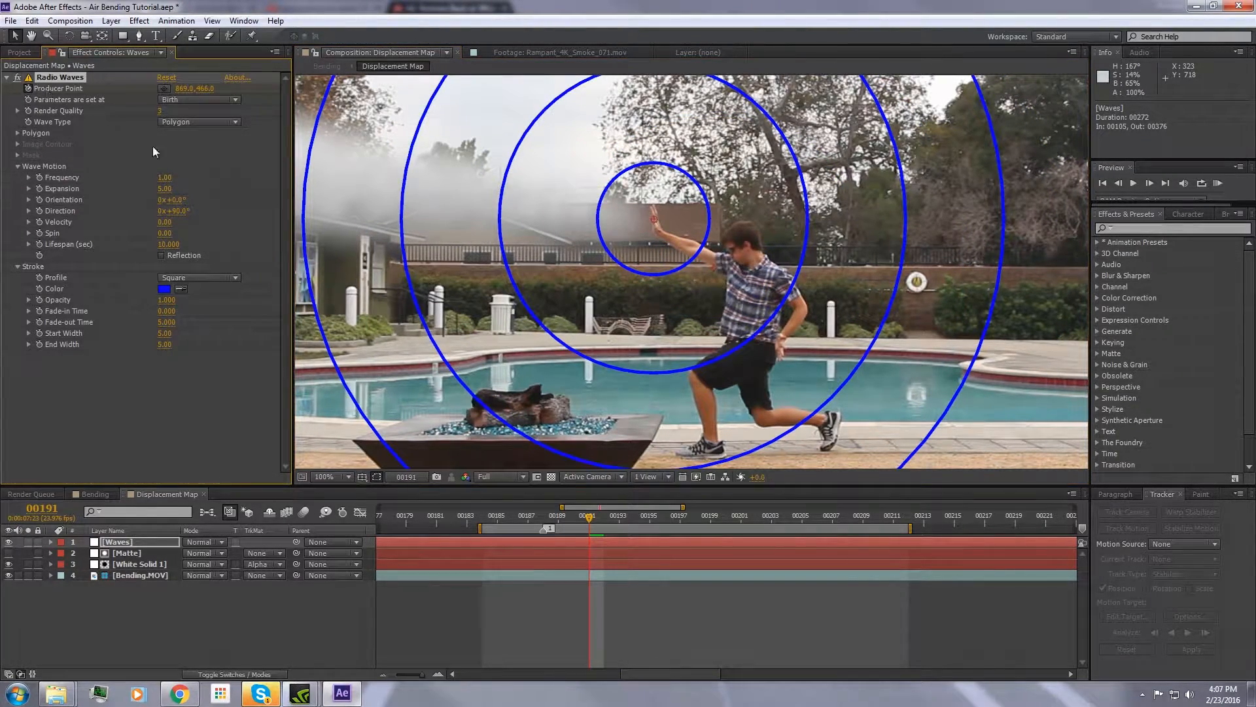
Keyframe the producer point on the raised hand at 906, 475 on frame 188.
key(Page_Up)
key(Page_Up)
key(Page_Up)
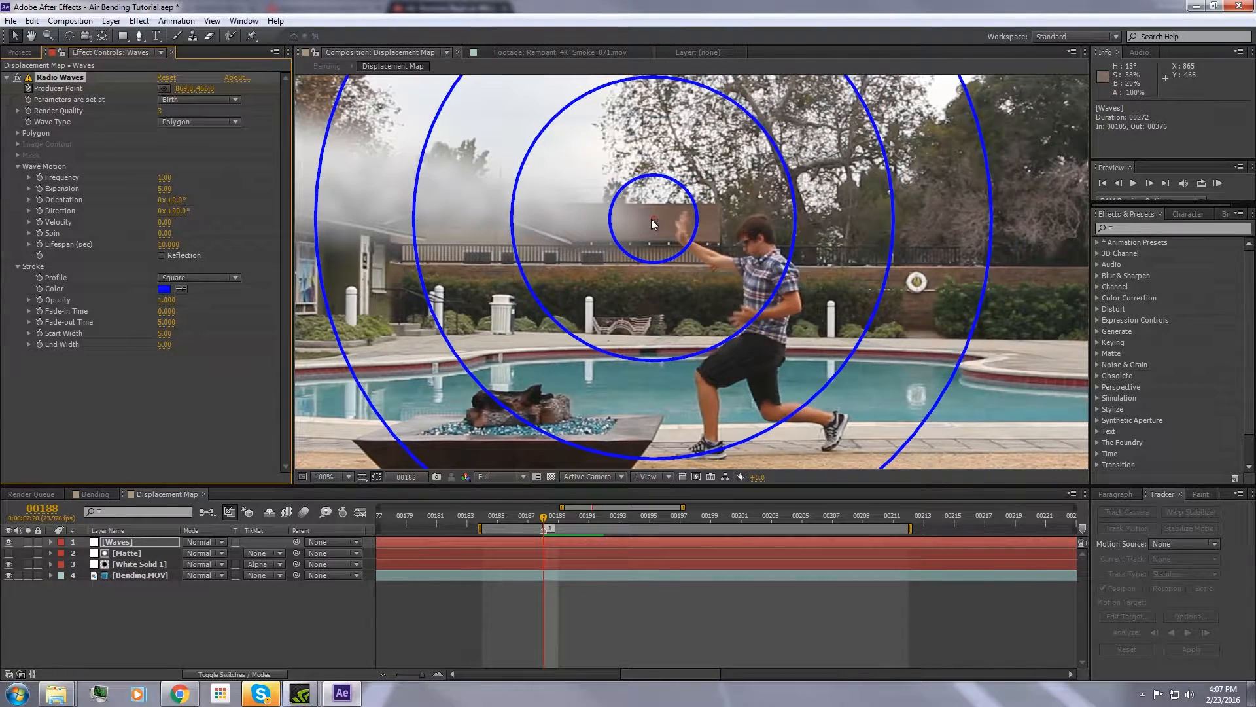
drag(653, 219, 677, 225)
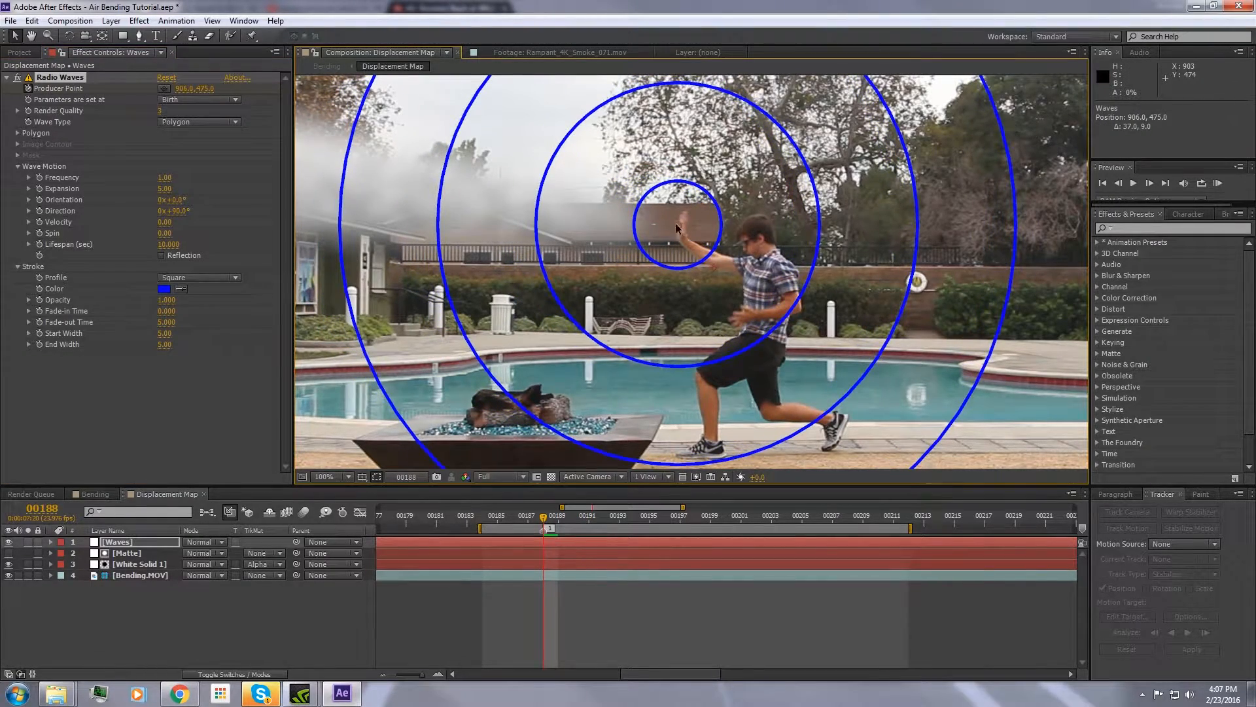
Keyframe the producer point to follow the hand up to frame 197, placing it at 845, 482.
key(Page_Down)
drag(670, 226, 641, 234)
key(Page_Down)
key(Page_Down)
key(Page_Down)
key(Page_Down)
key(Page_Down)
key(Page_Down)
key(Page_Down)
key(Page_Down)
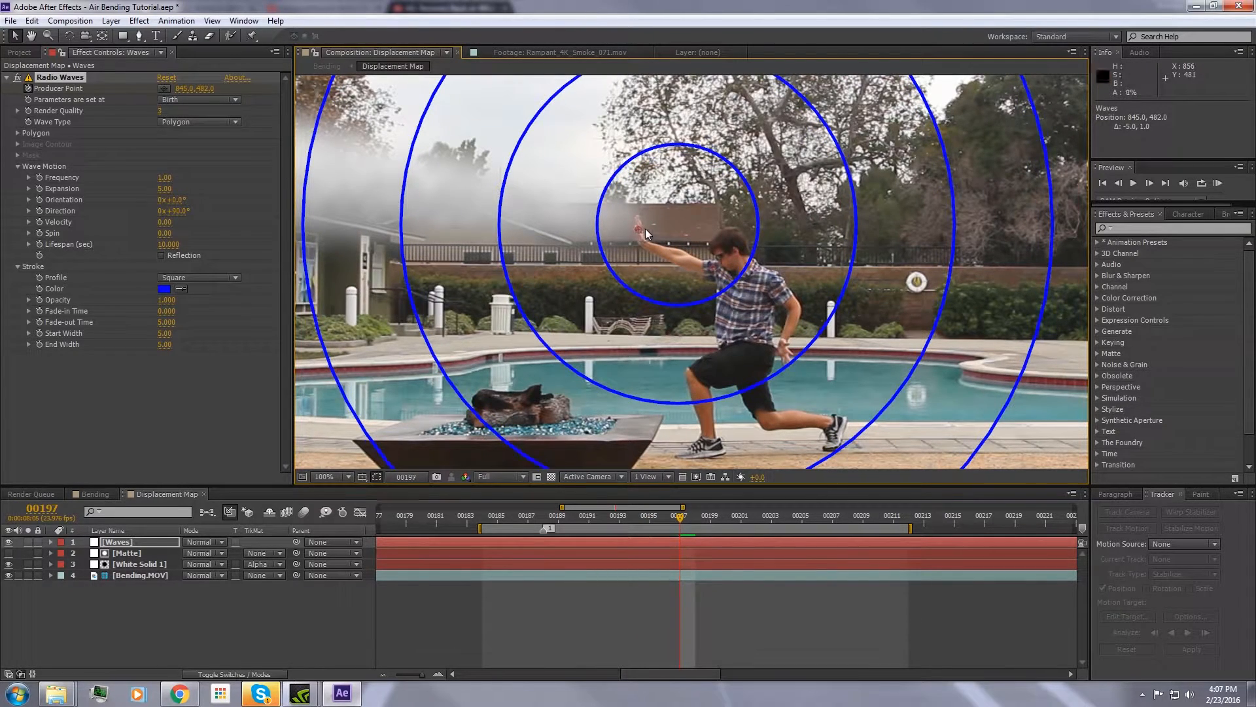
Continue keyframing the producer point along the hand up to frame 202, placing it at 840, 479.
key(Page_Down)
key(Page_Down)
drag(638, 231, 634, 227)
key(Page_Down)
key(Page_Down)
key(Page_Down)
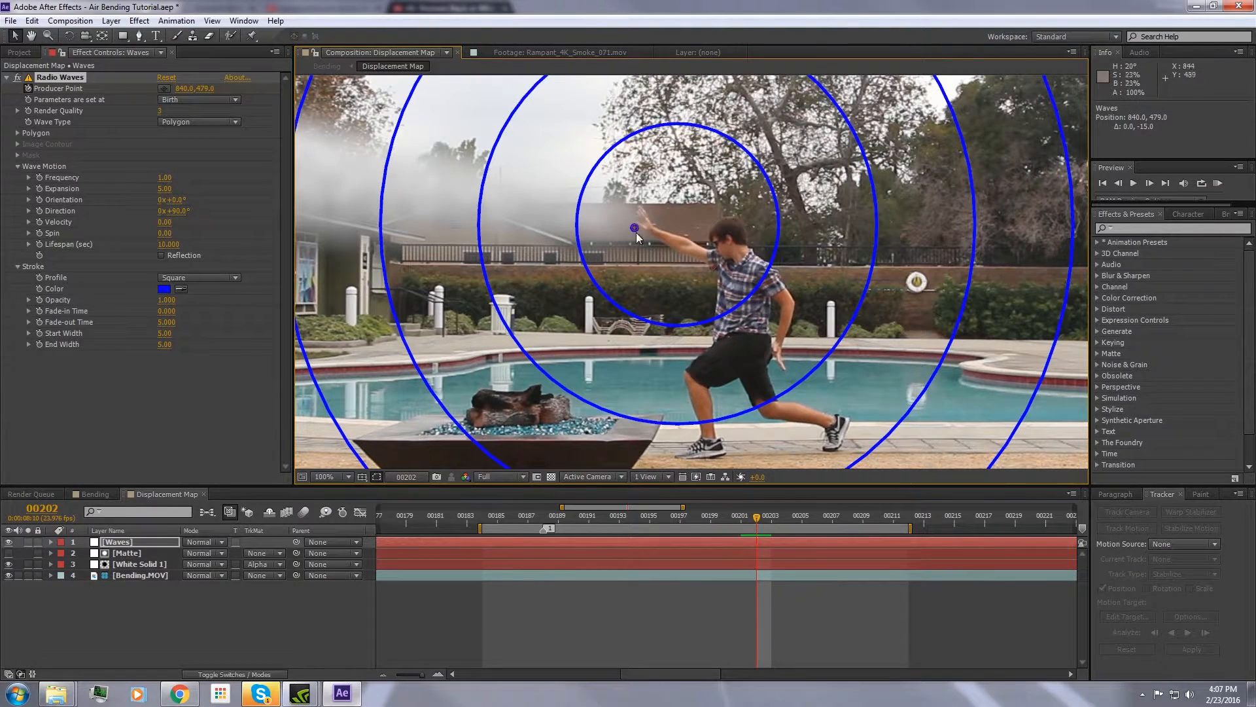
Return to frame 188 and set the wave stroke colour to white.
scroll(486, 195, down, 2)
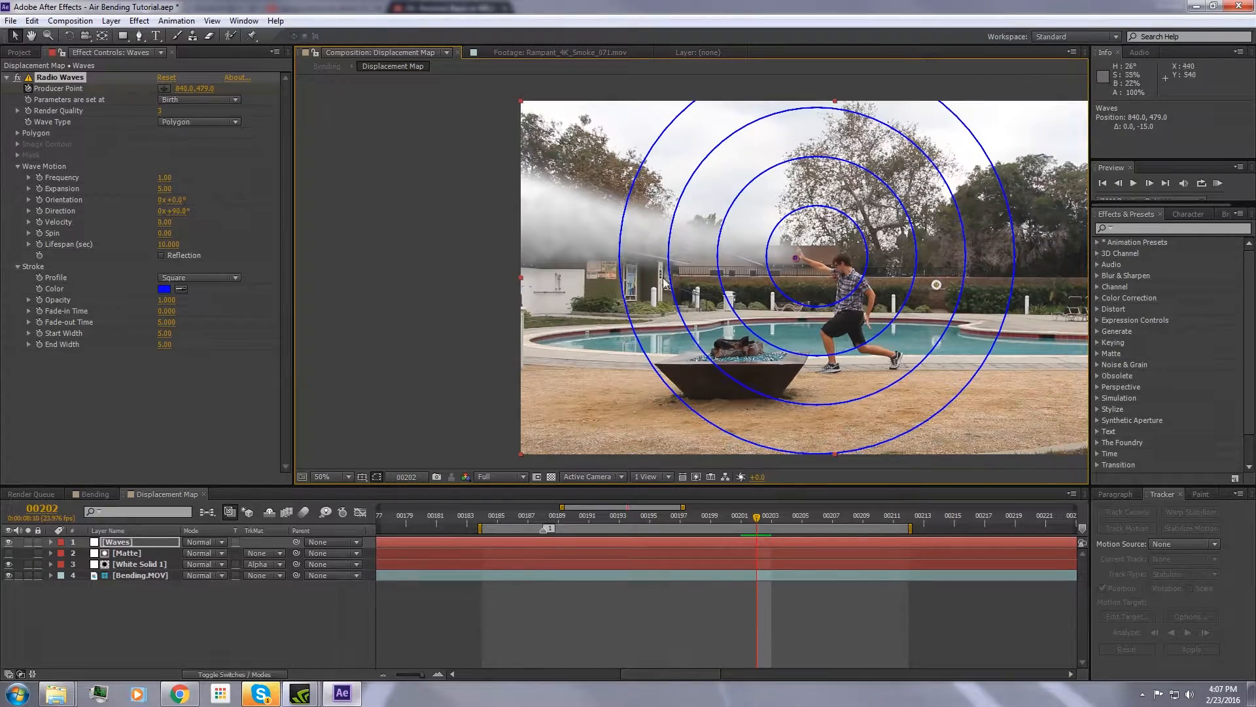
scroll(668, 292, up, 6)
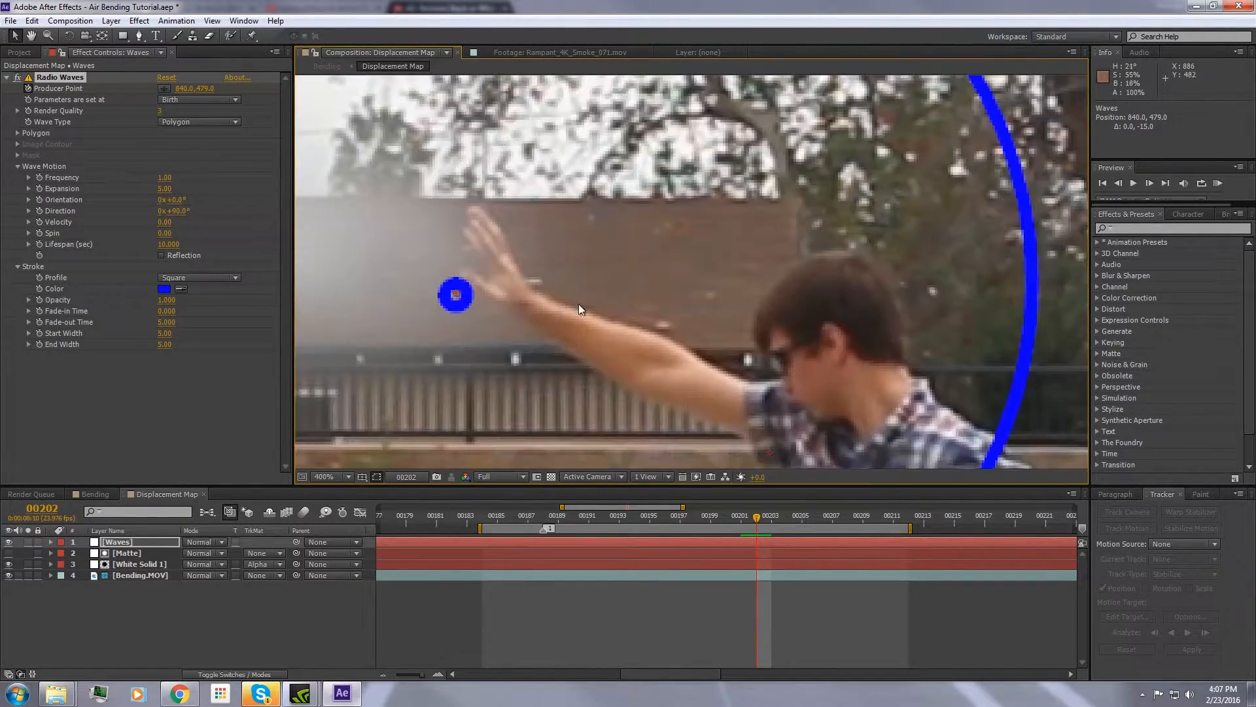
drag(467, 370, 571, 338)
scroll(707, 314, down, 2)
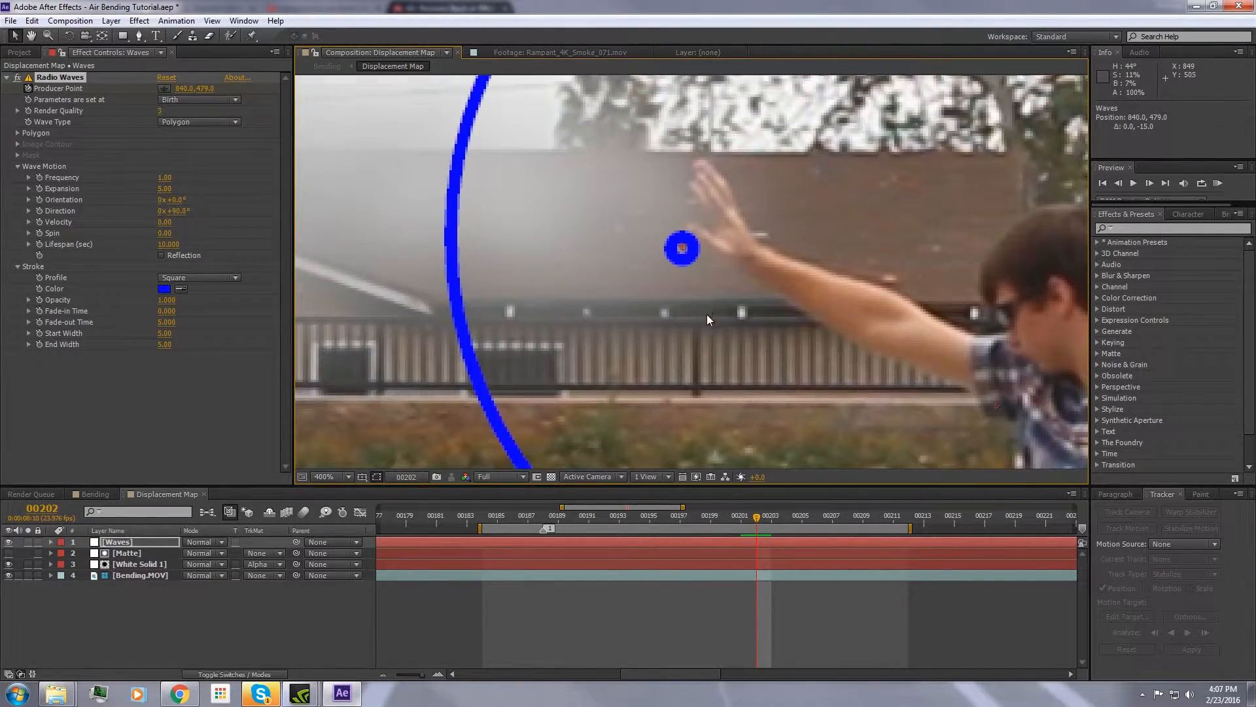
drag(756, 513, 536, 505)
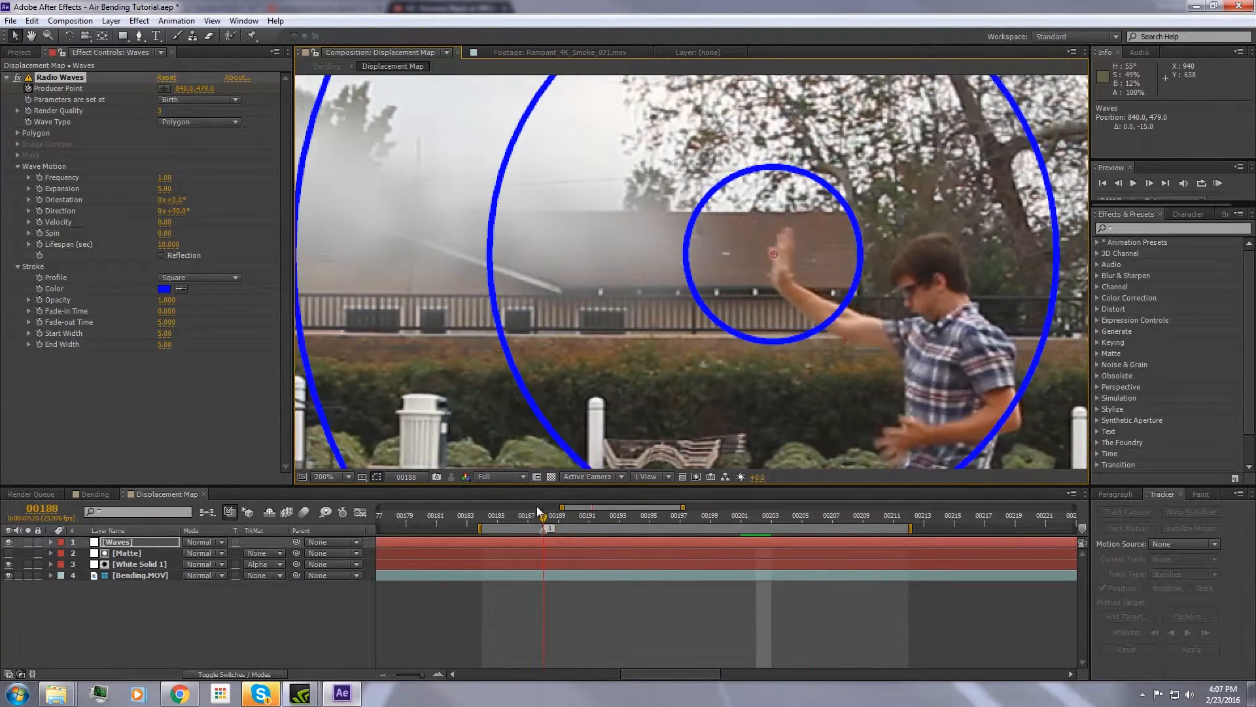
click(163, 288)
drag(77, 125, 14, 29)
click(300, 30)
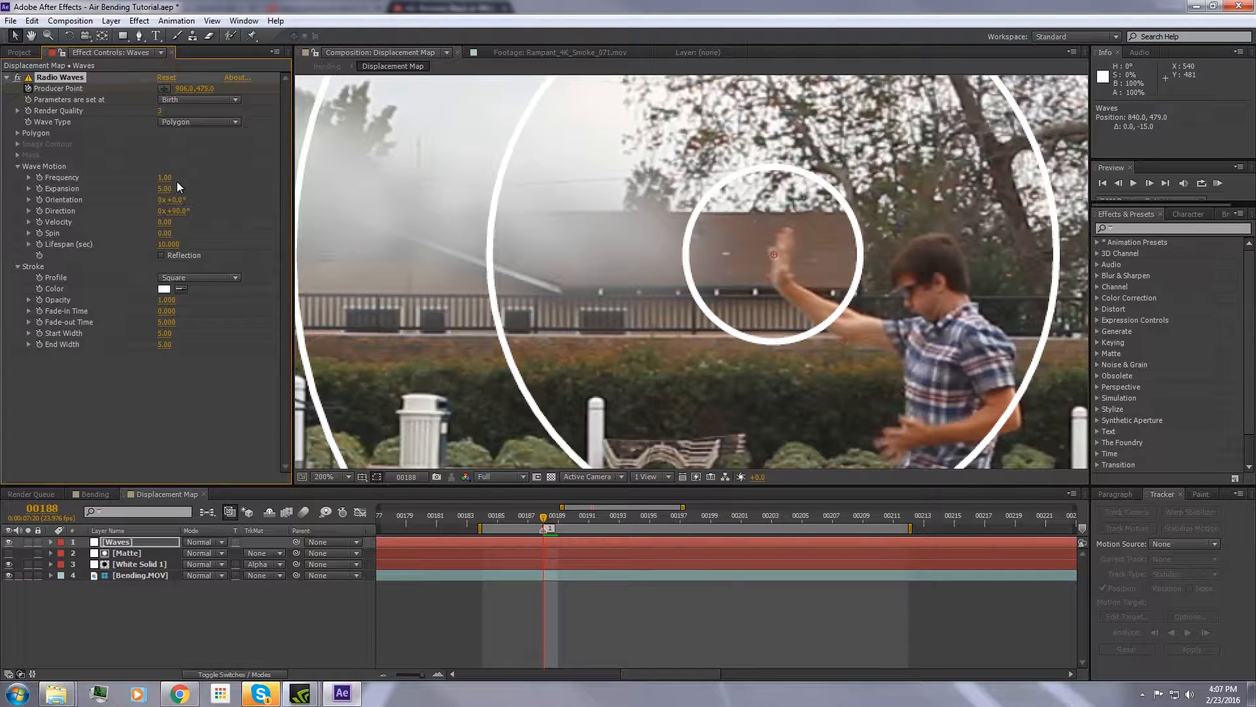
Set the waves' expansion to 2.80 and their lifespan to 0.4 seconds, checking frame 202.
mouse_move(165, 189)
mouse_down()
mouse_move(143, 190)
mouse_move(174, 190)
mouse_up()
scroll(532, 197, down, 1)
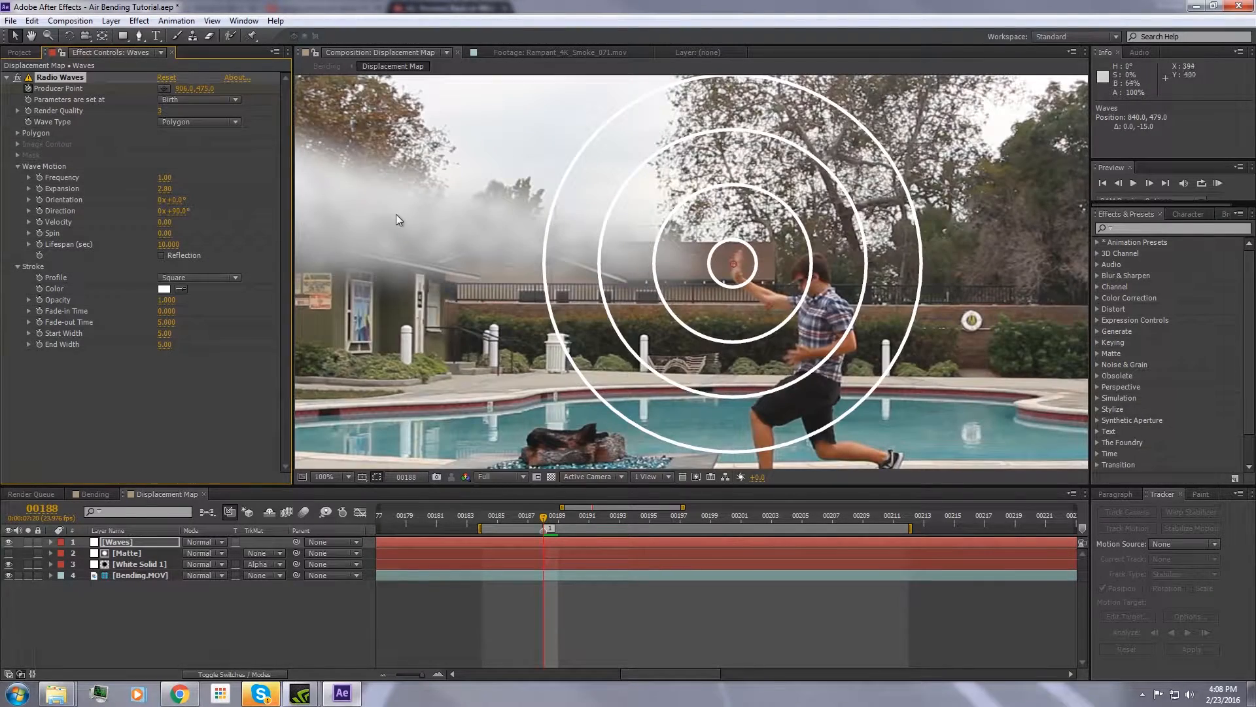
key(comma)
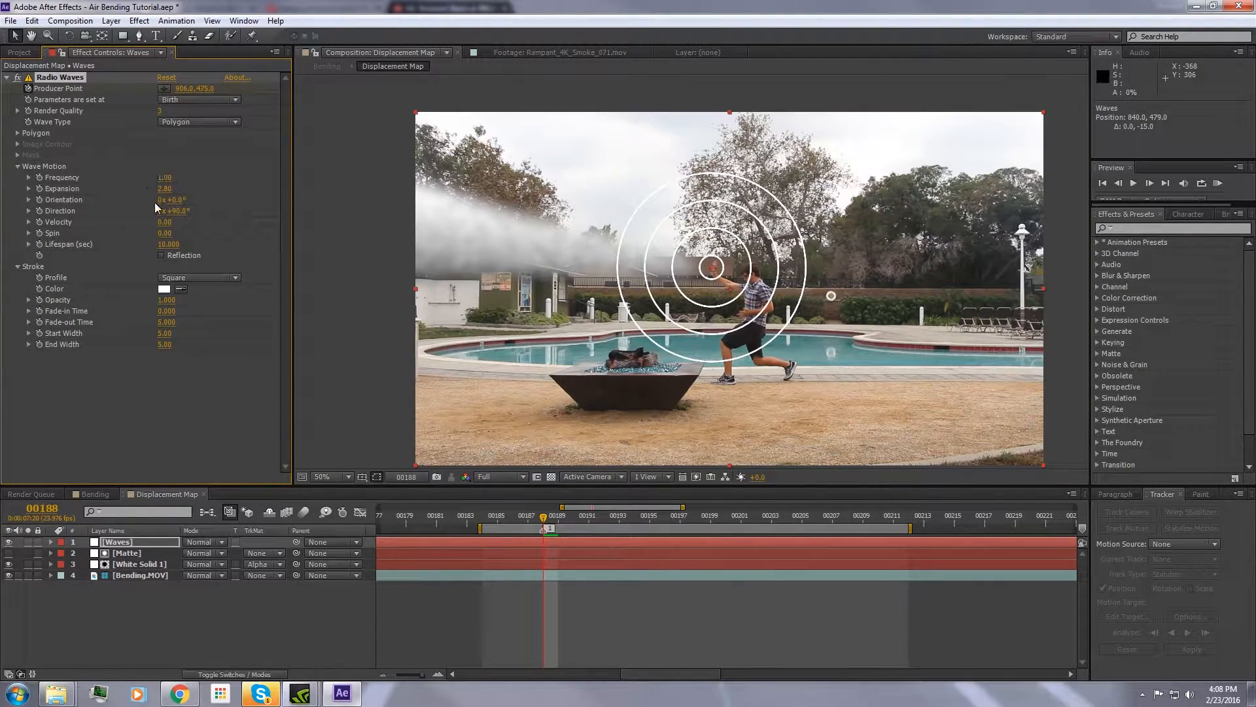
click(169, 244)
text(6.4)
key(Return)
drag(543, 515, 759, 517)
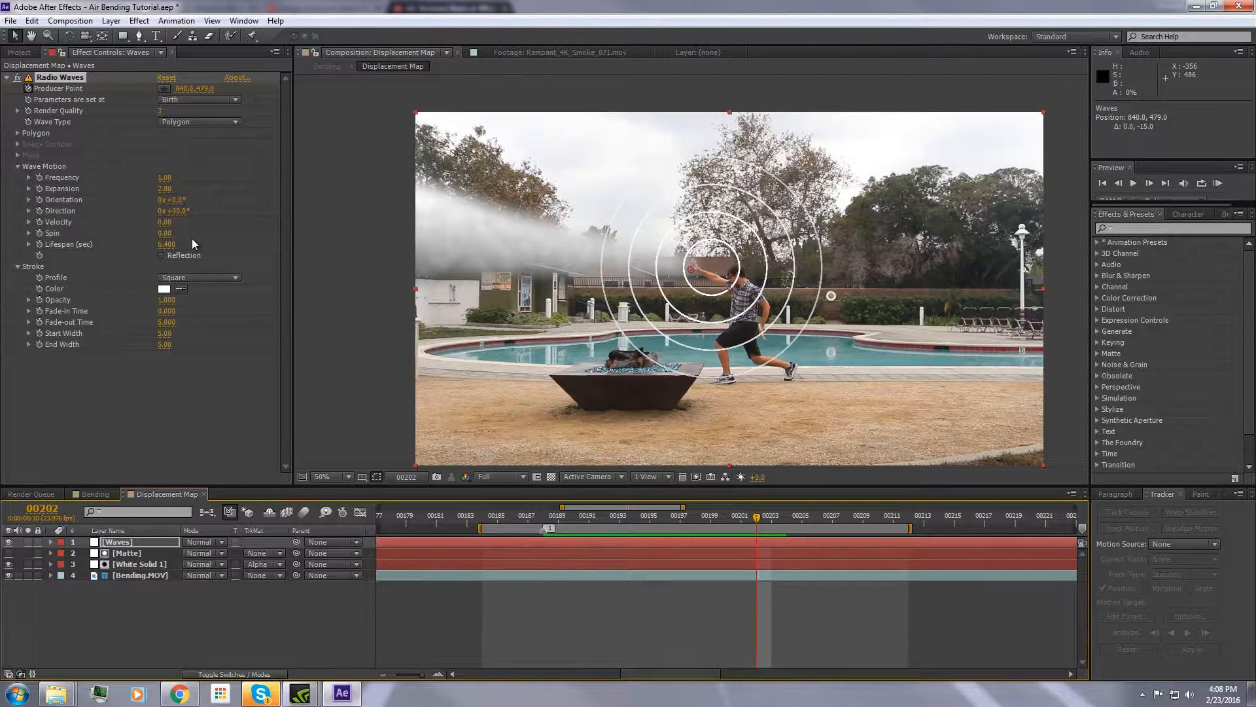
click(166, 244)
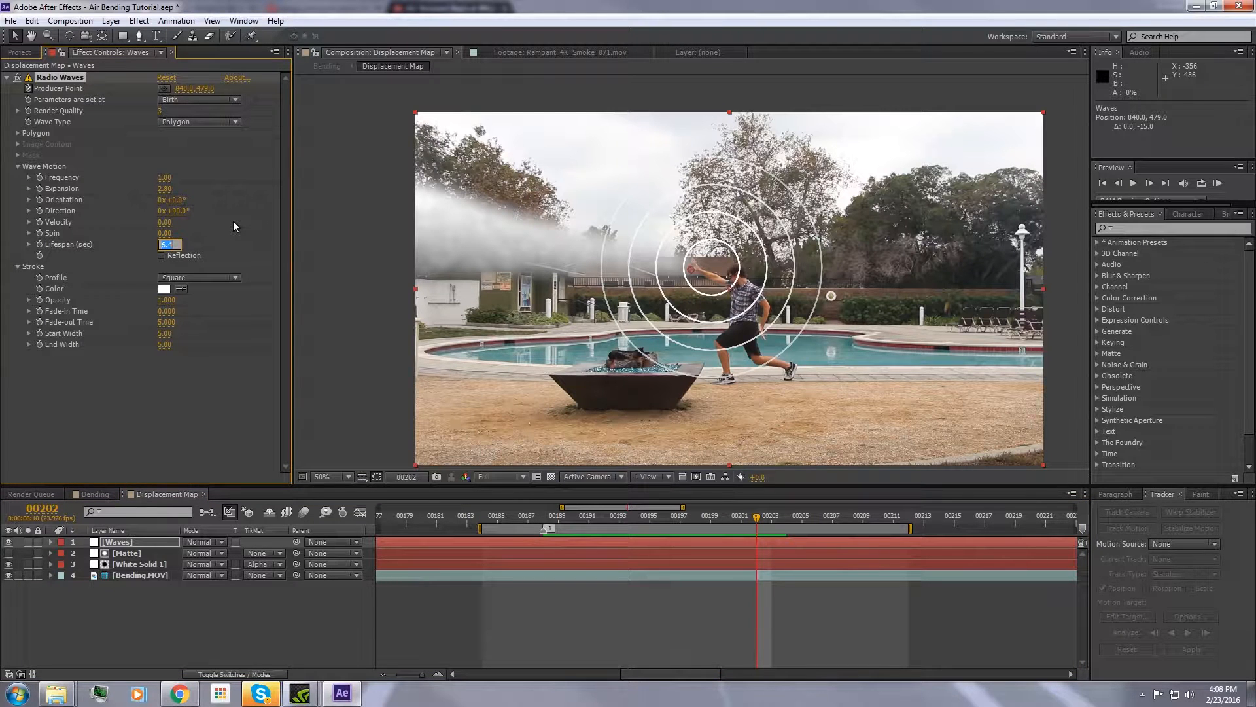
text(.4)
key(Return)
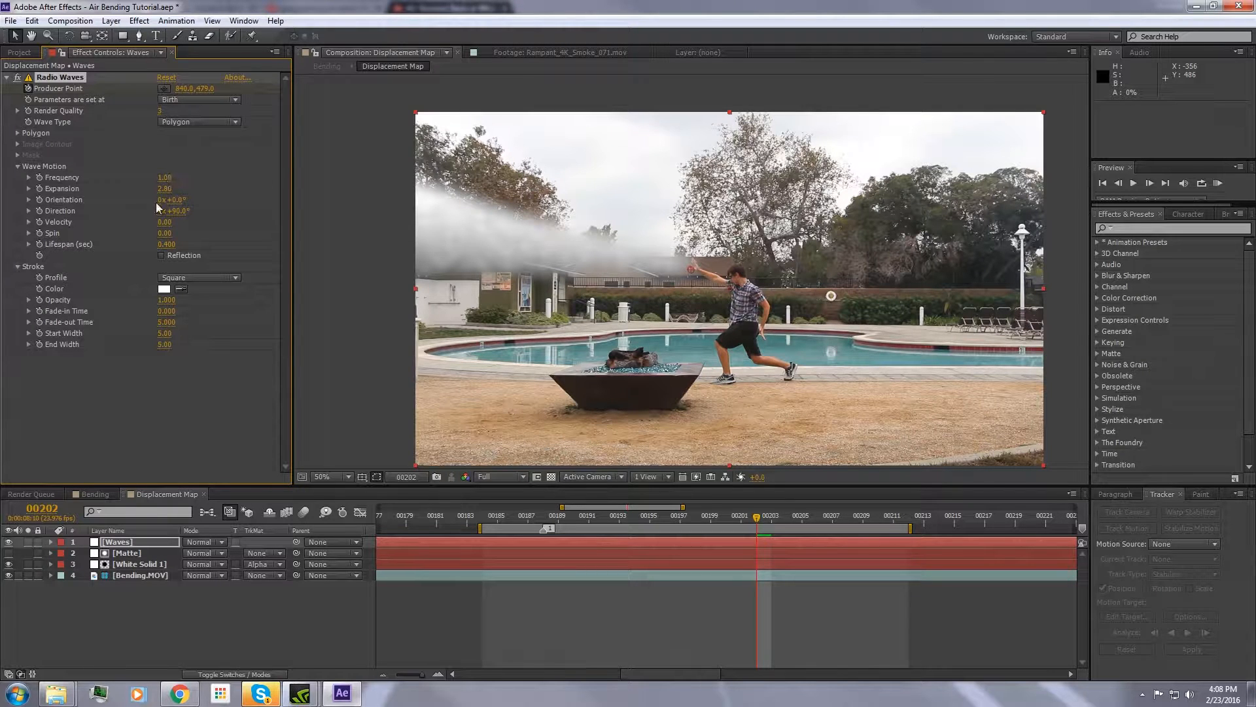
At frame 197, set the wave direction to -83°, velocity to 2465, expansion to 12.50 and frequency to 60 to match the smoke stream.
drag(165, 223, 196, 220)
drag(175, 173, 336, 176)
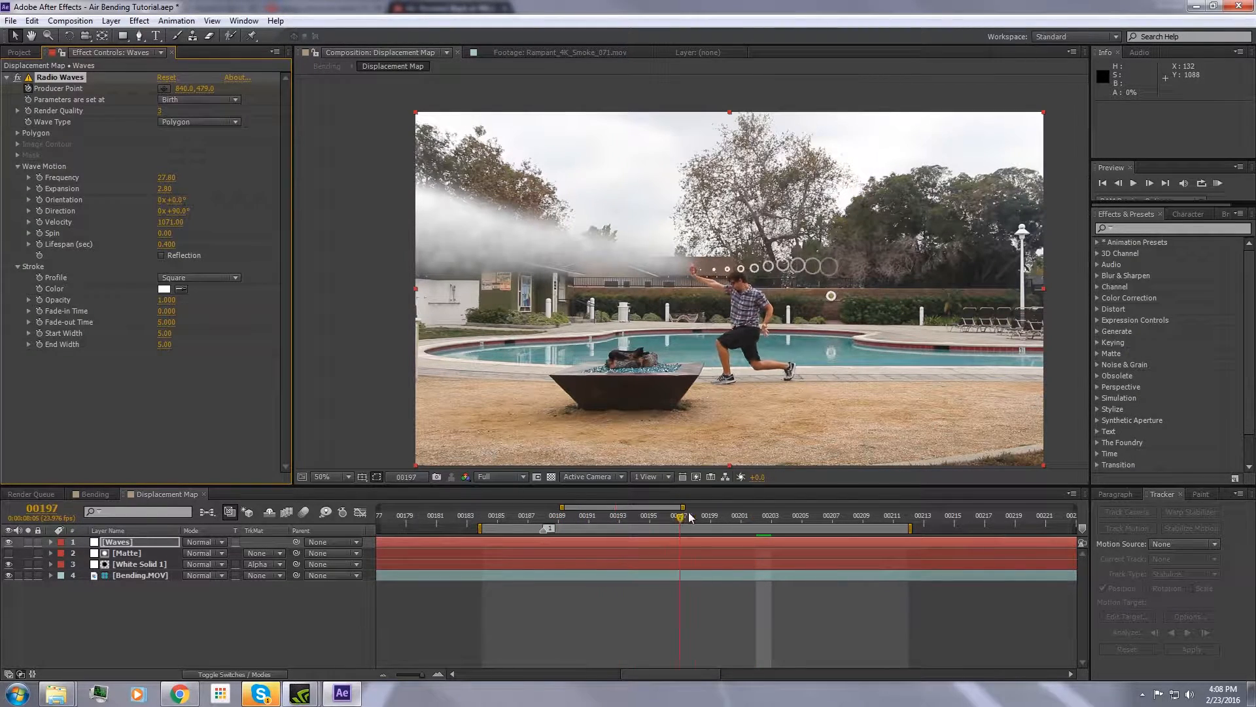
drag(757, 511, 681, 513)
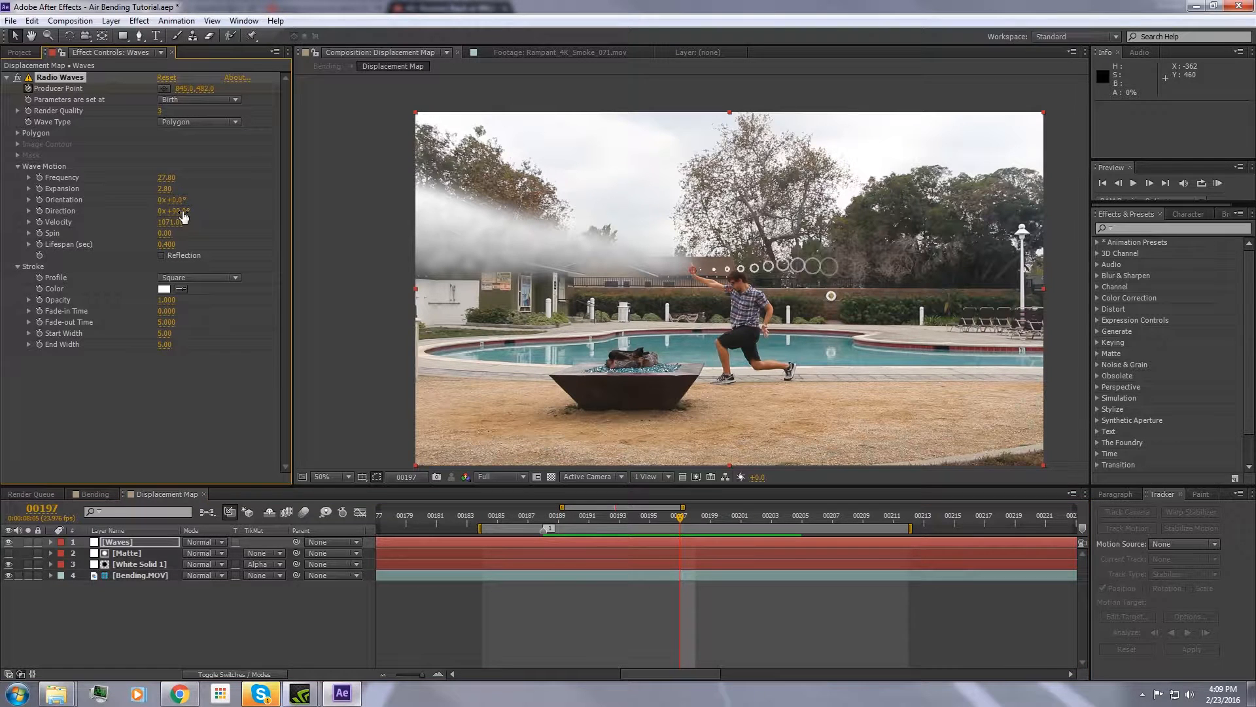
drag(182, 211, 82, 224)
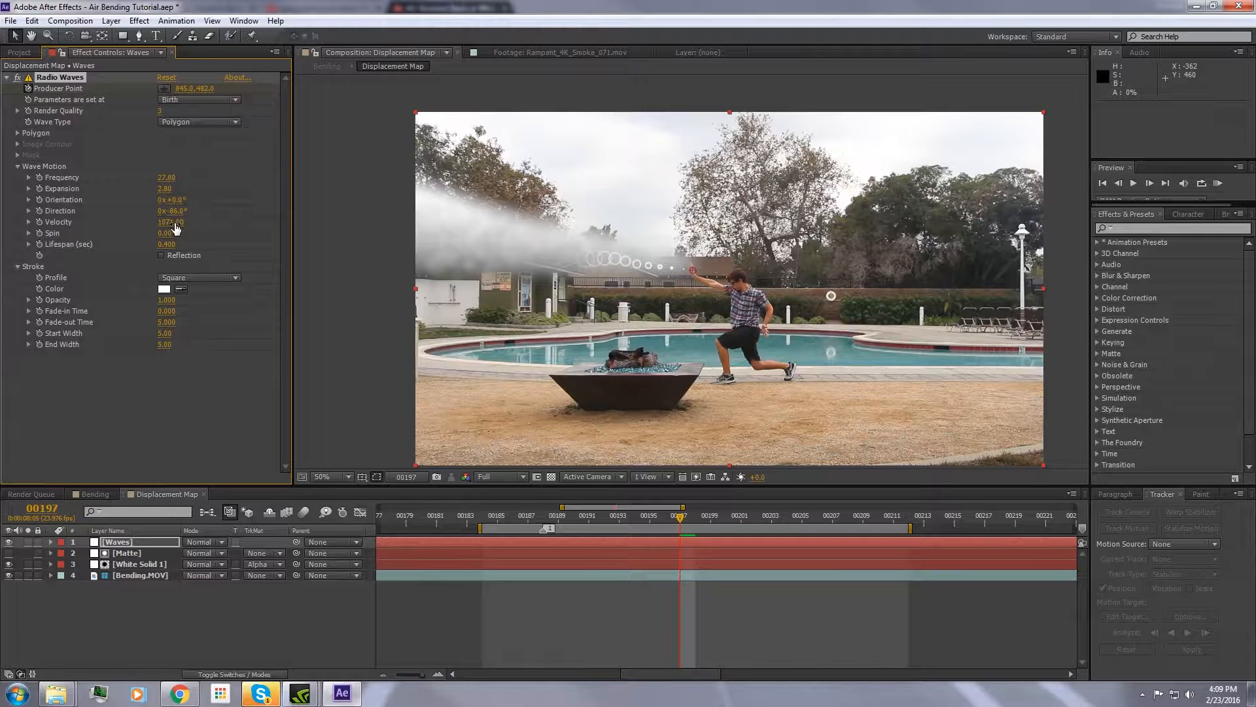
drag(175, 227, 395, 199)
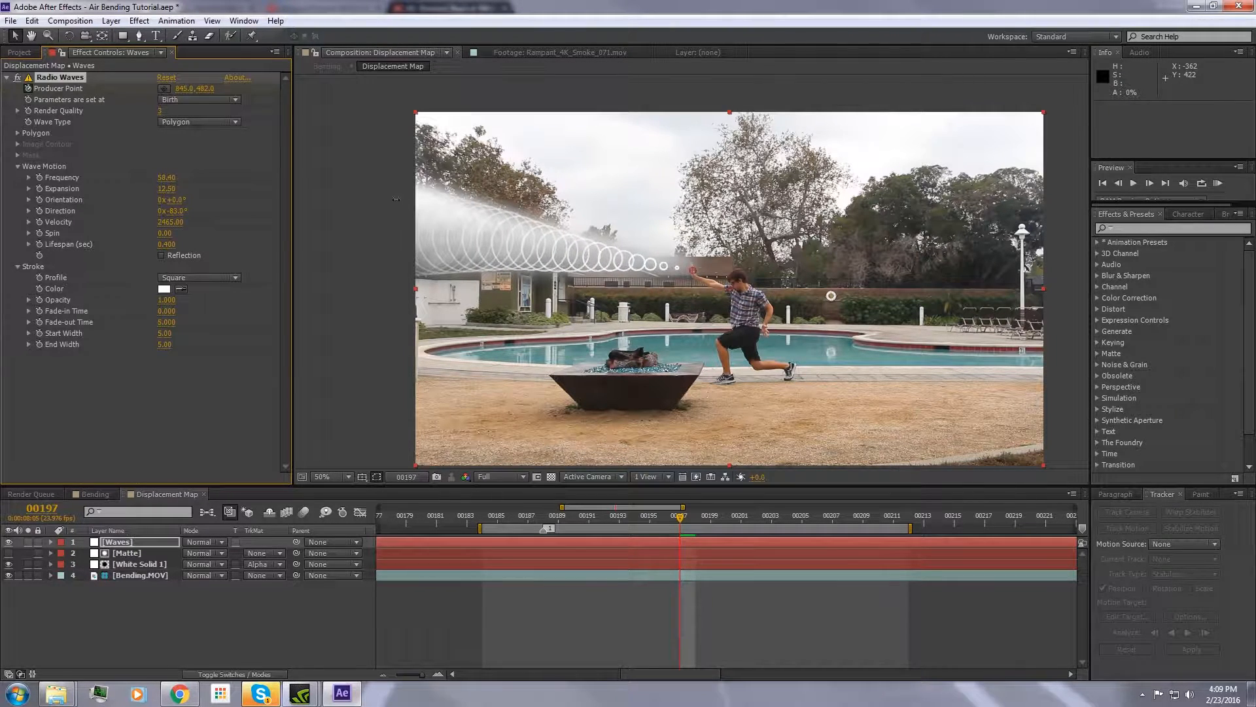
click(172, 177)
text(60)
key(Return)
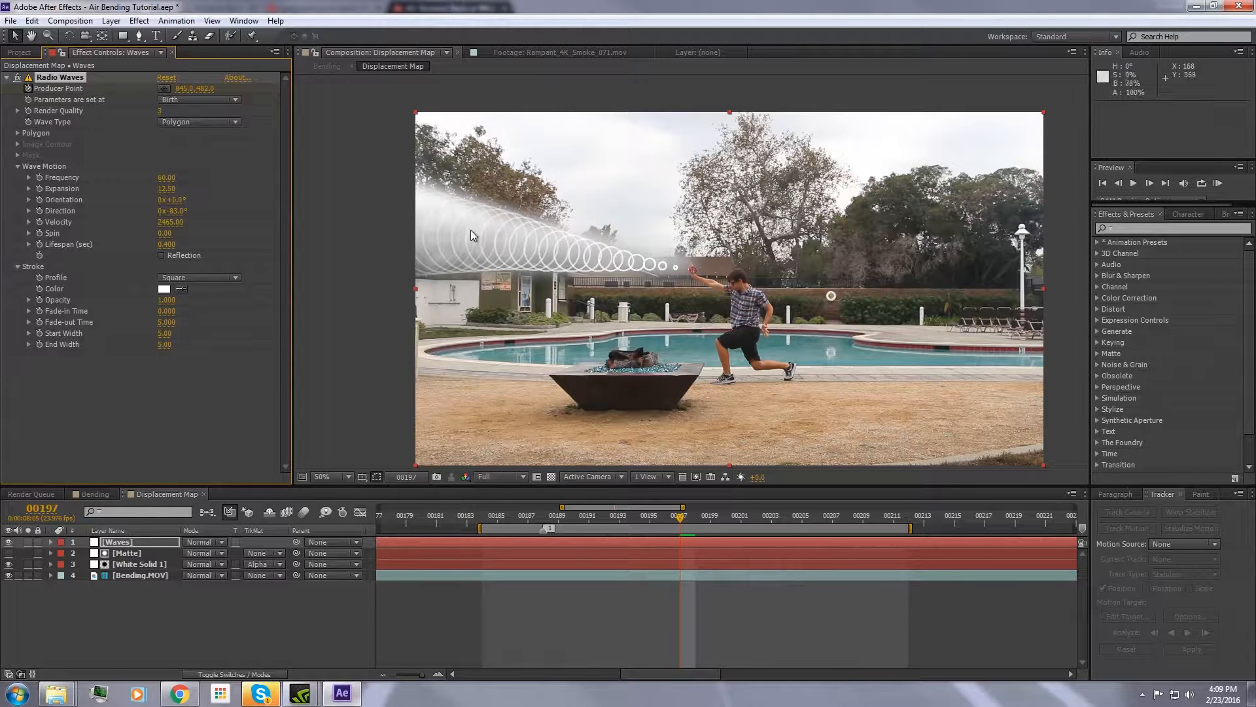
Set the wave stroke's start width to 1.30 and its end width to 41.20.
scroll(470, 230, up, 2)
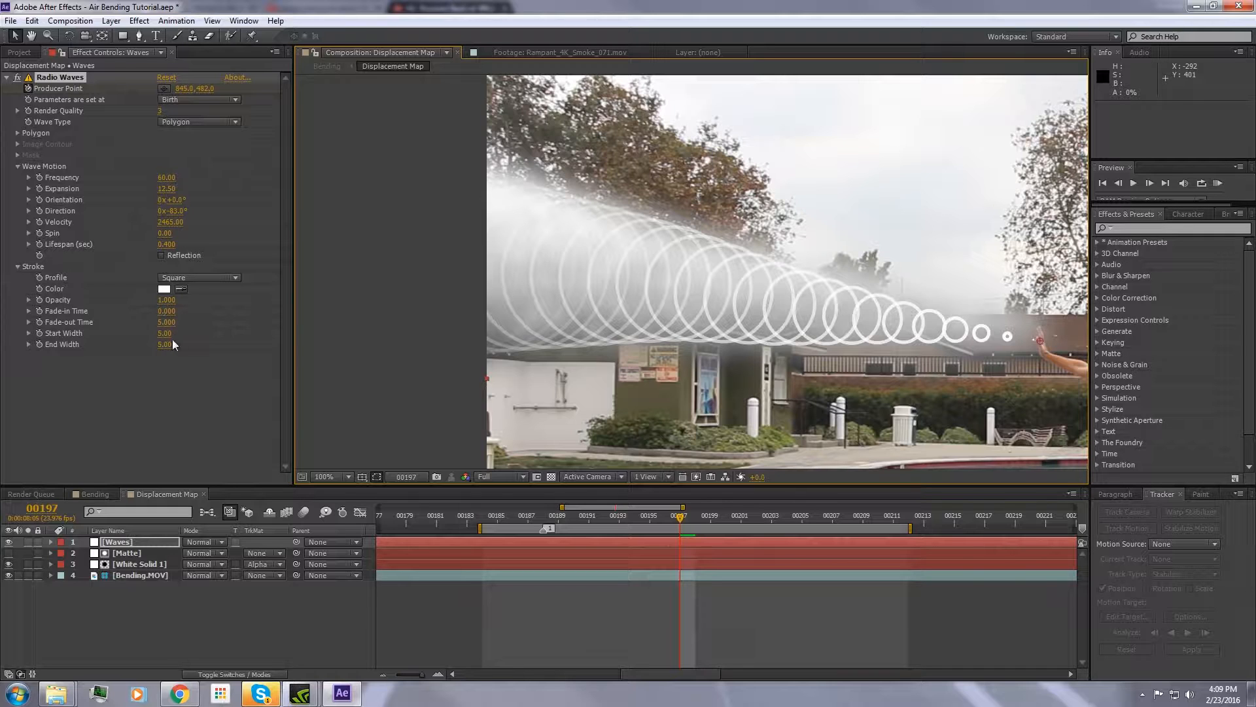
drag(165, 354, 354, 345)
mouse_move(168, 337)
mouse_down()
mouse_move(109, 329)
mouse_move(166, 345)
mouse_up()
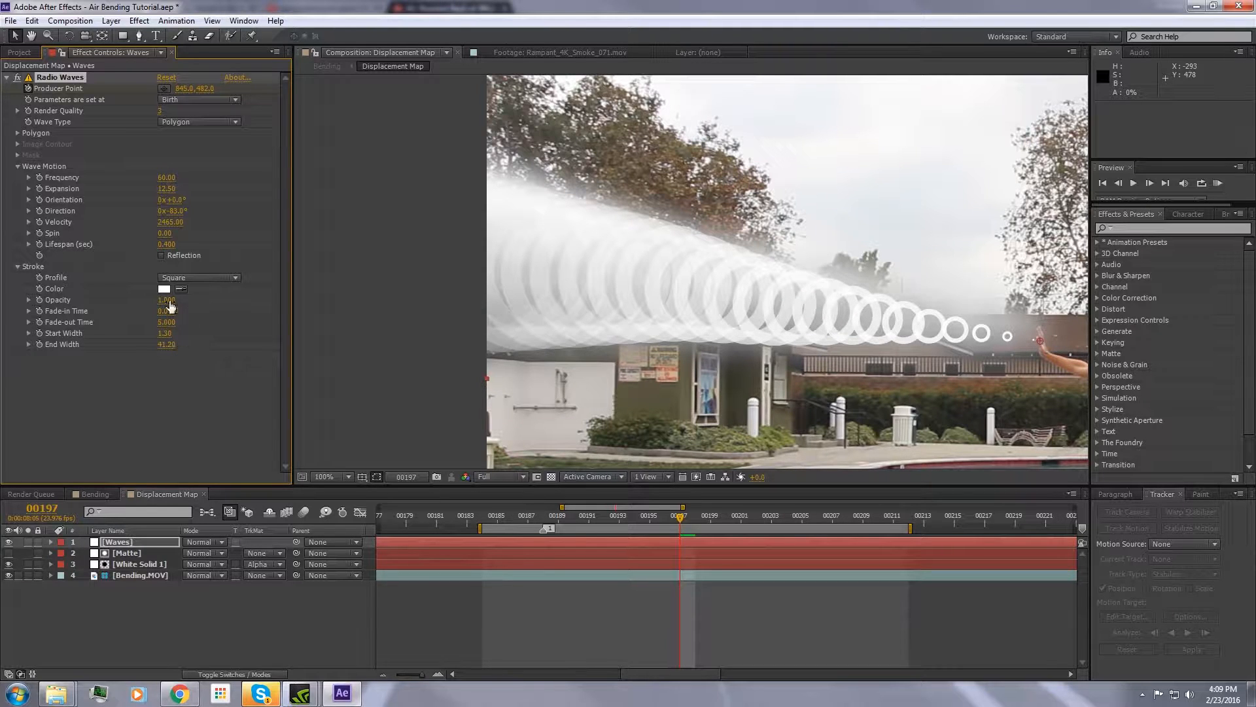
Set the wave lifespan to 0.5 seconds, the fade-in time to 0.1 and the fade-out time to 0.4.
drag(167, 323, 49, 321)
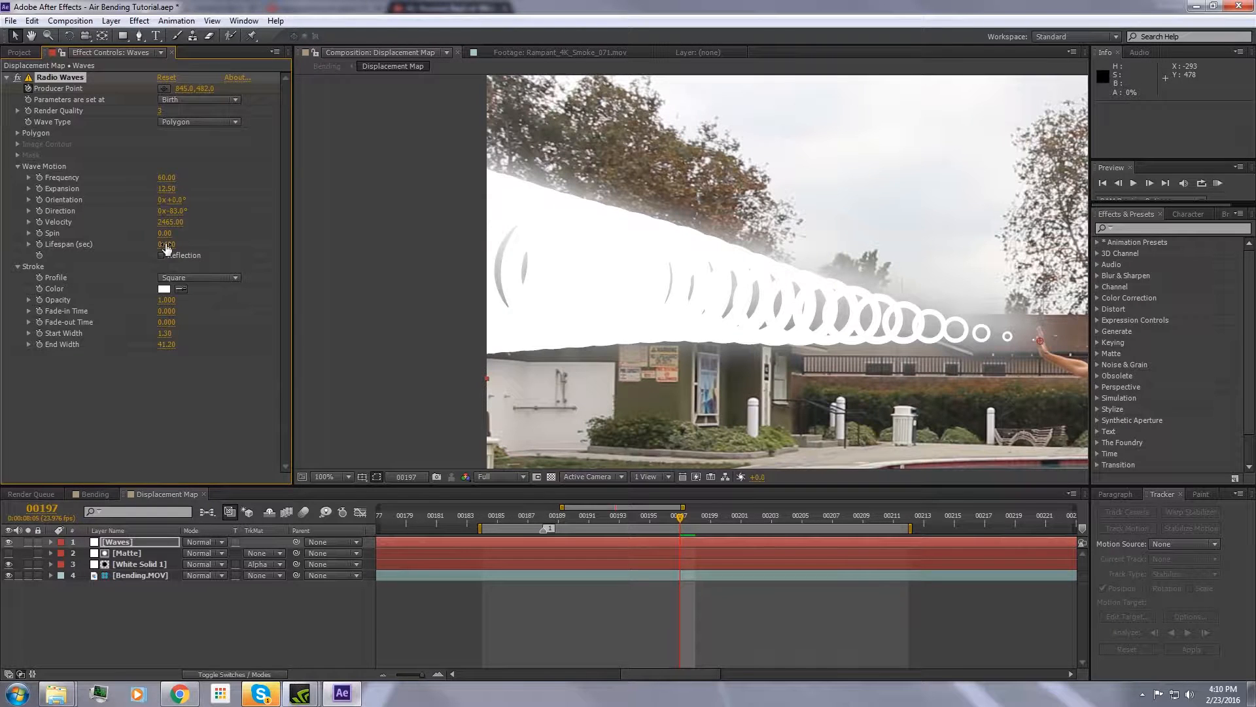
drag(166, 246, 177, 245)
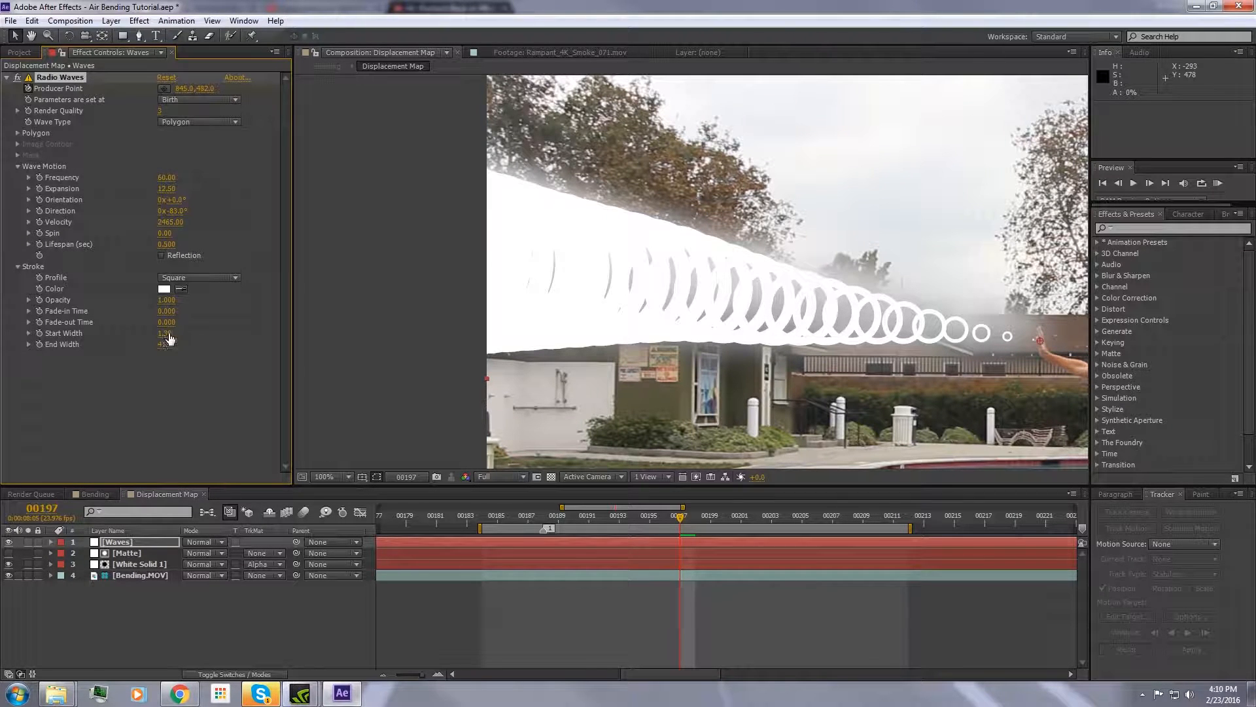
mouse_move(167, 321)
mouse_down()
mouse_move(166, 305)
mouse_move(162, 319)
mouse_up()
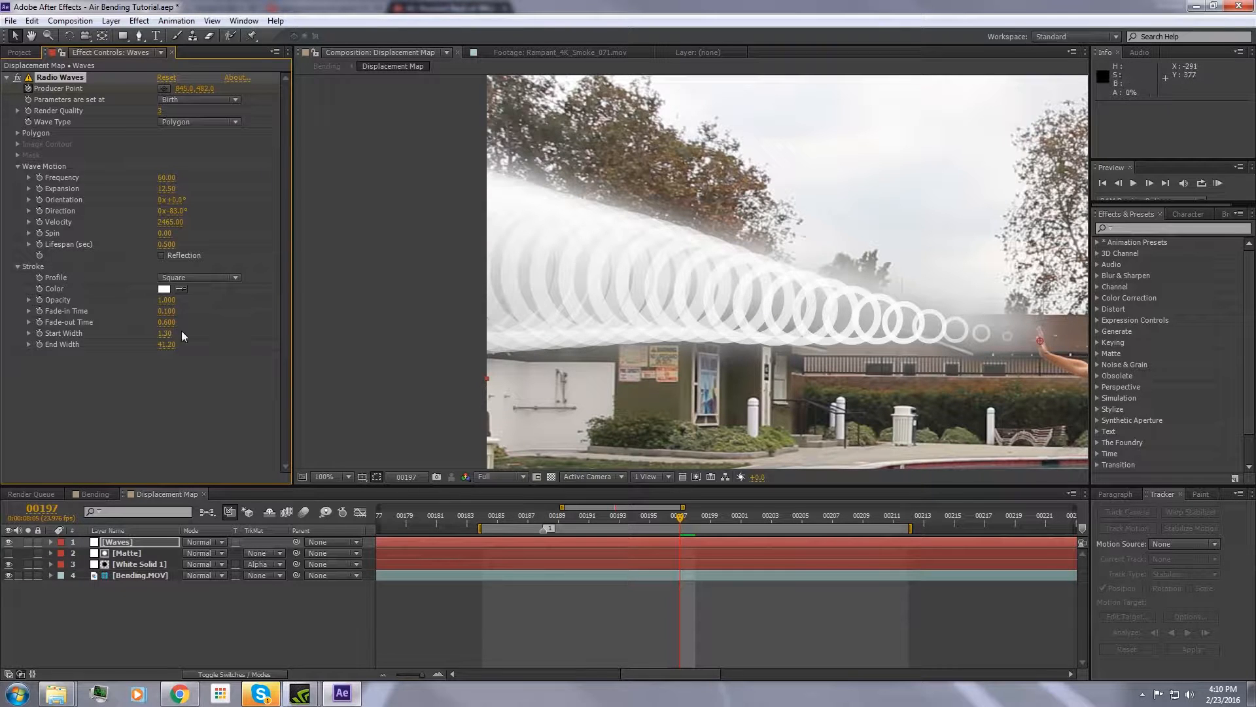
click(166, 322)
key(Return)
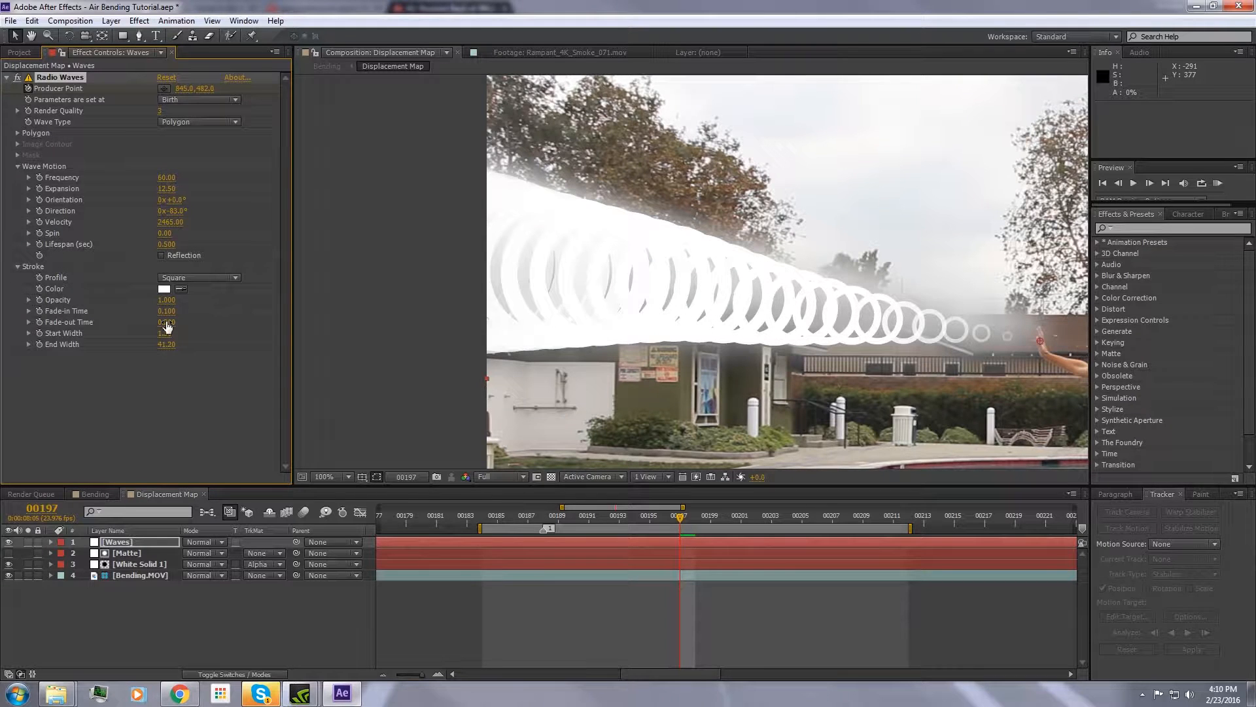
click(167, 324)
text(.4)
key(Return)
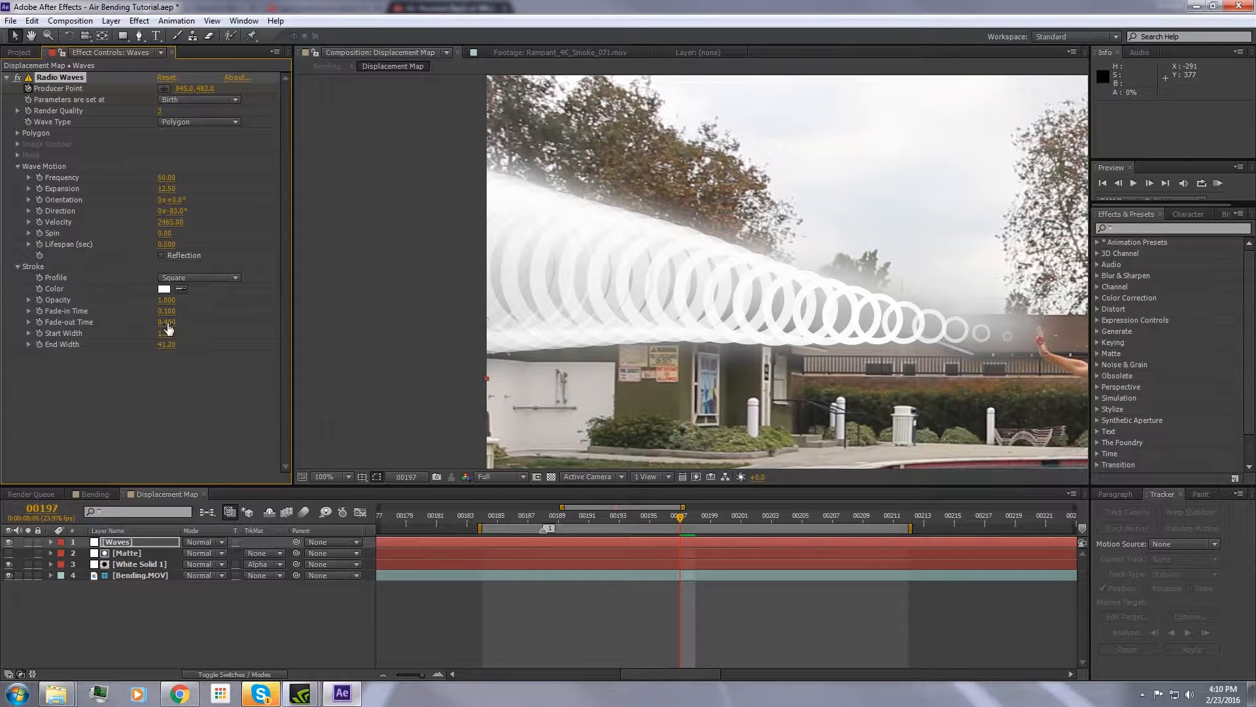
Fine-tune the wave lifespan, trying 0.4, 0.3 and 0.35 seconds before settling on 0.37.
click(166, 244)
text(.4)
key(Return)
click(167, 245)
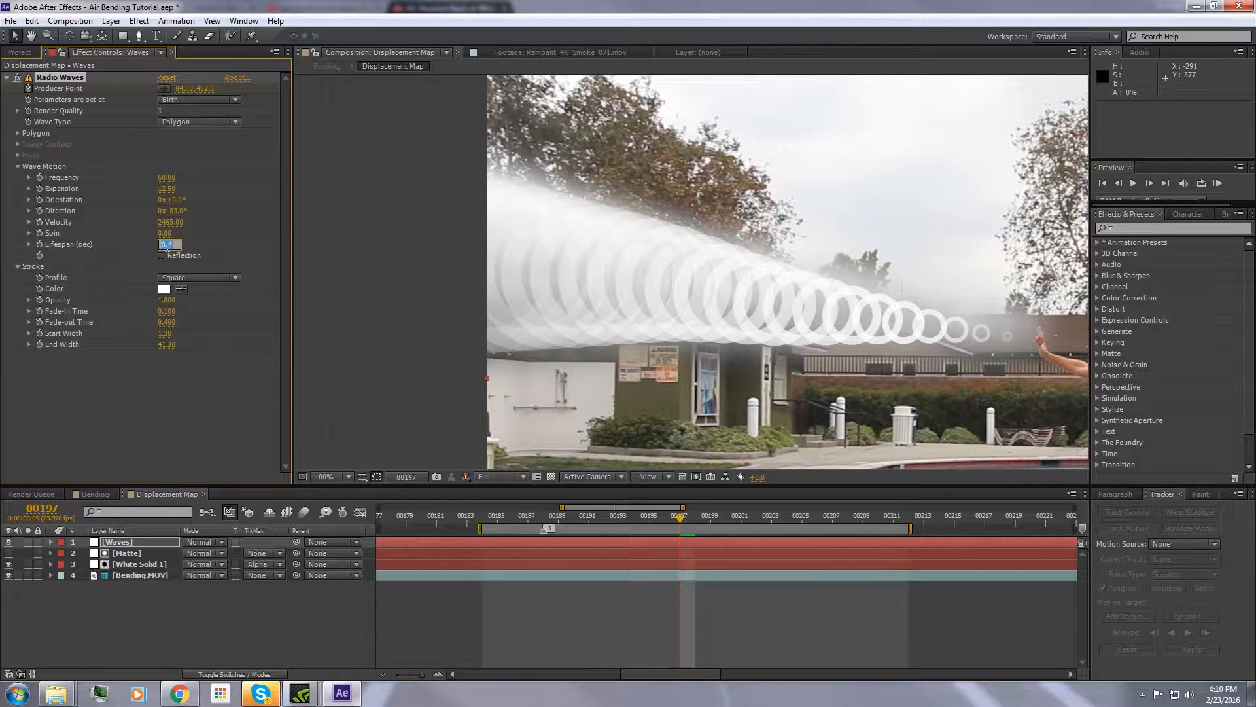
text(.3)
key(Return)
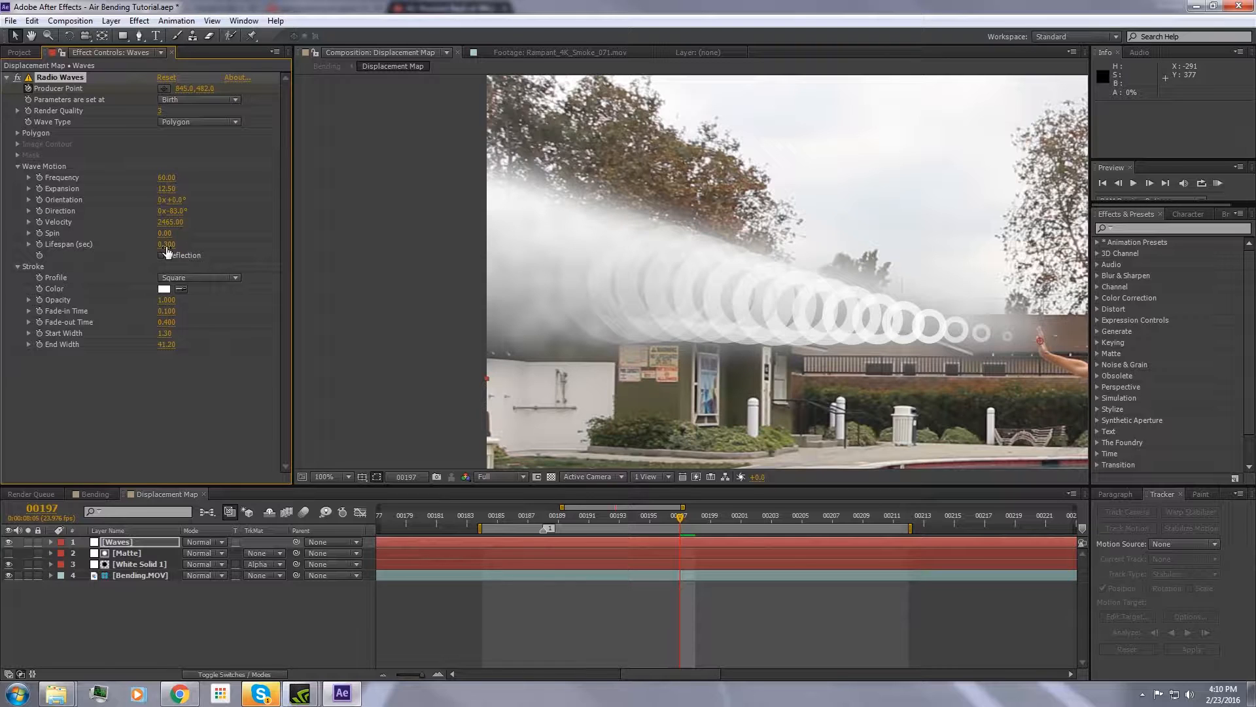
click(167, 244)
text(.35)
key(Return)
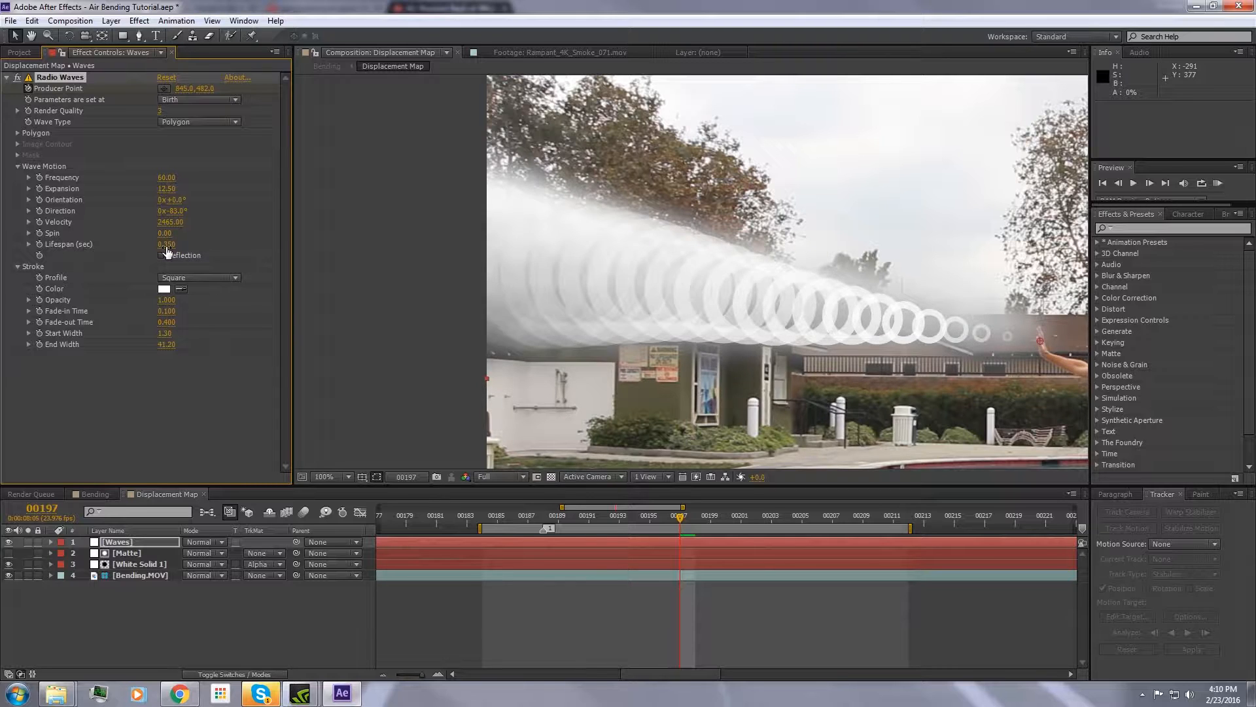
click(166, 245)
text(.37)
key(Return)
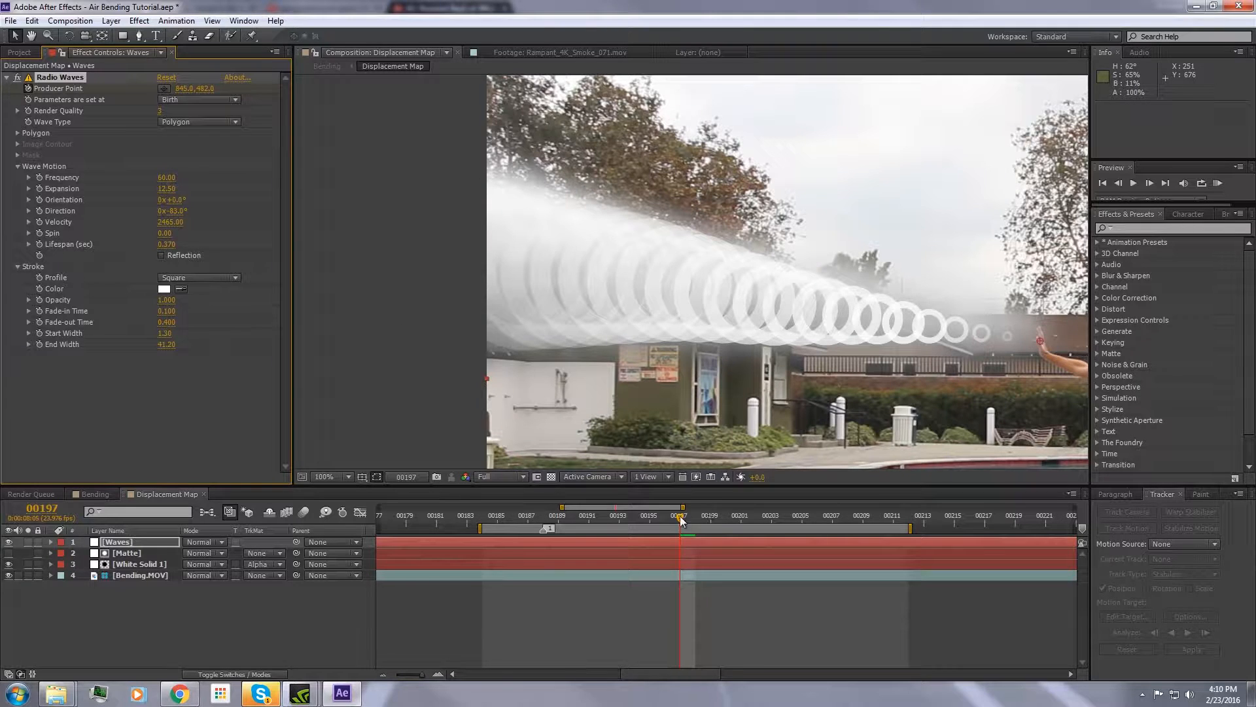
Examine how the waves line up with the hand and smoke at frame 191.
drag(680, 515, 589, 514)
scroll(942, 357, down, 1)
drag(956, 335, 908, 320)
scroll(823, 305, up, 1)
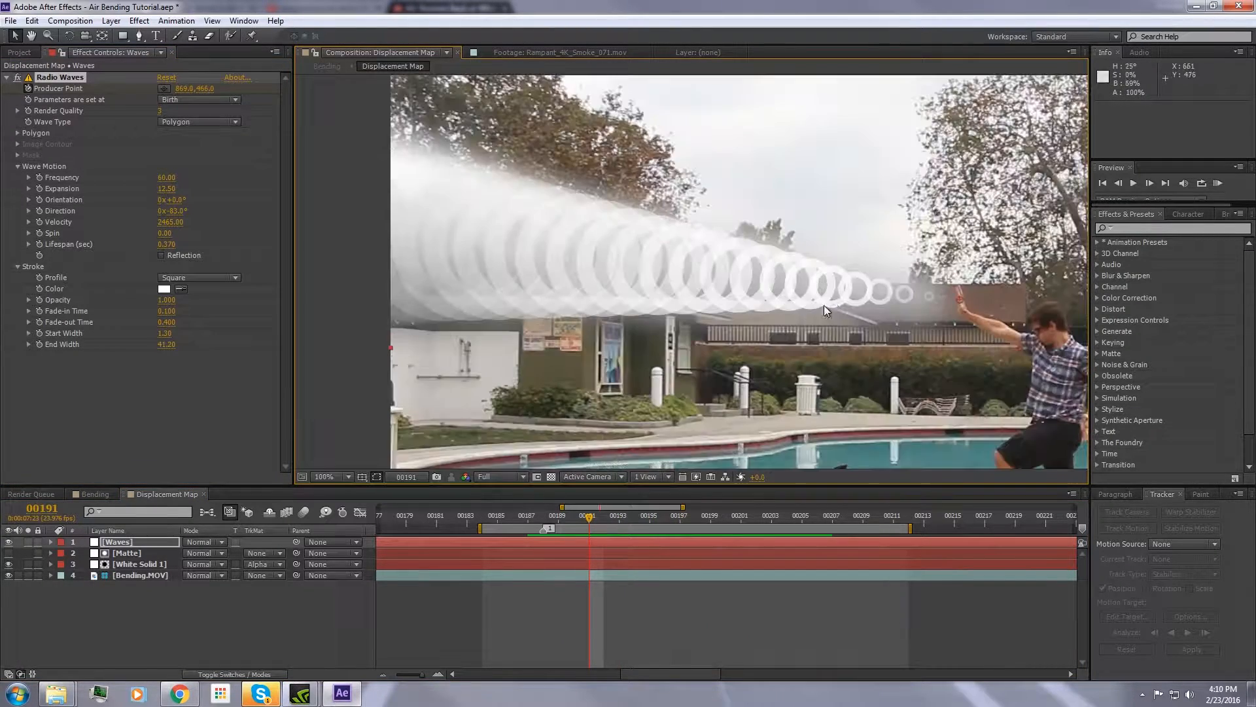
Set the wave stroke's start width to 1.00 and its end width to 35.00.
drag(730, 338, 806, 333)
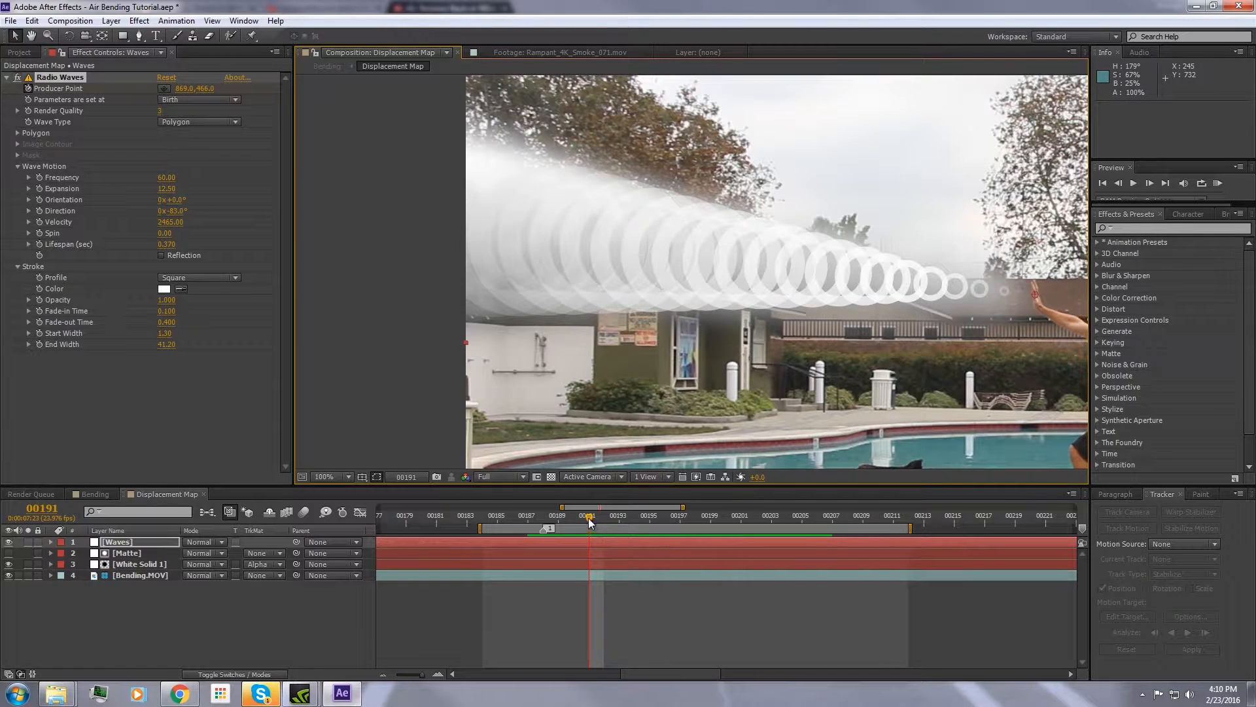
mouse_move(587, 516)
mouse_down()
mouse_move(555, 517)
mouse_move(603, 517)
mouse_up()
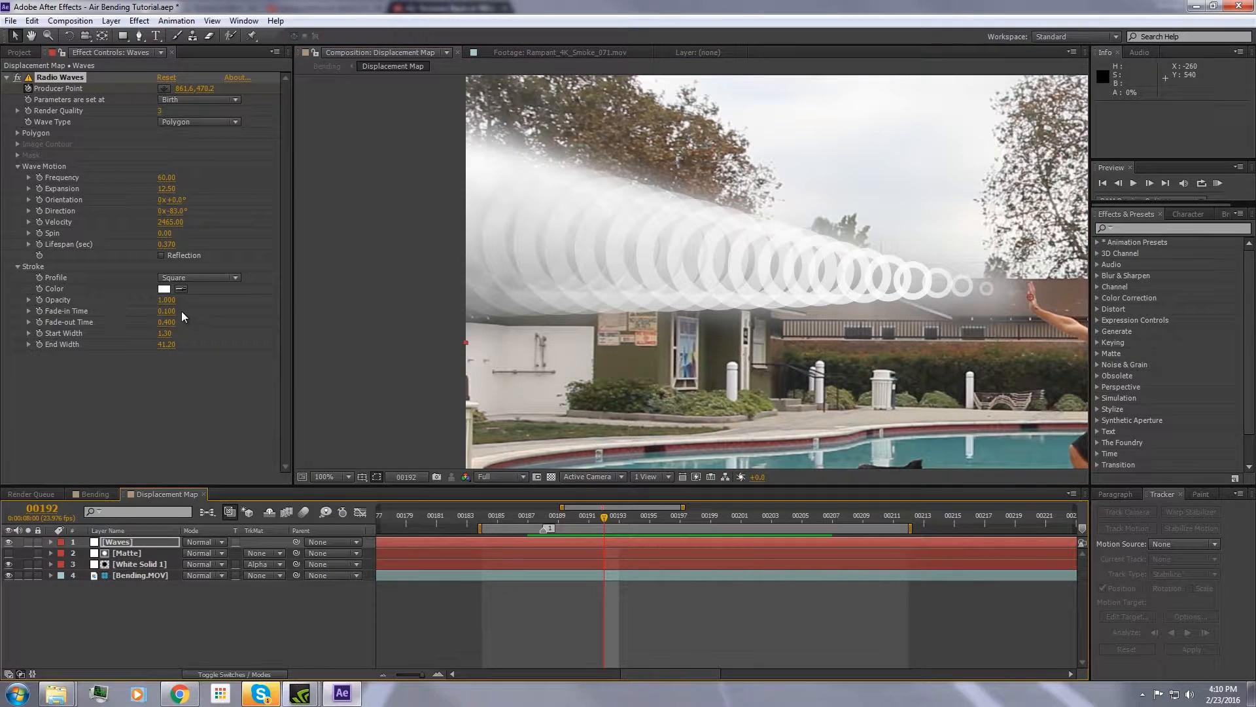
click(167, 333)
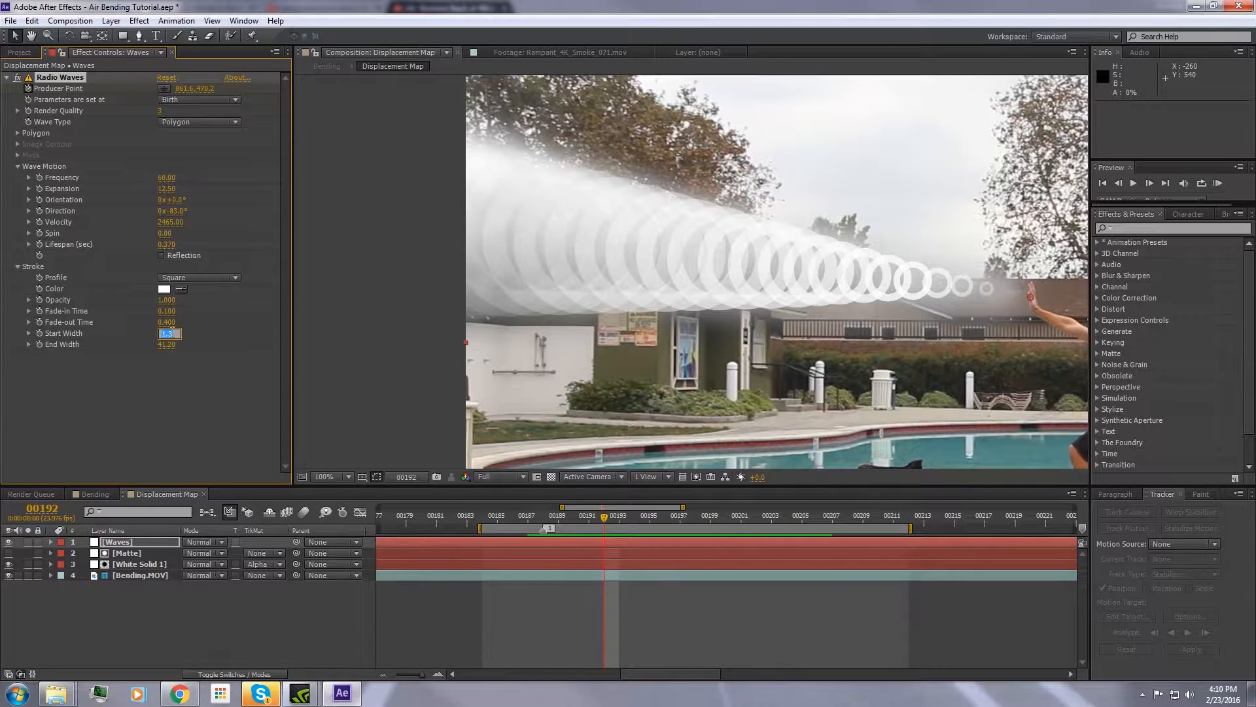
text(1.8)
key(Return)
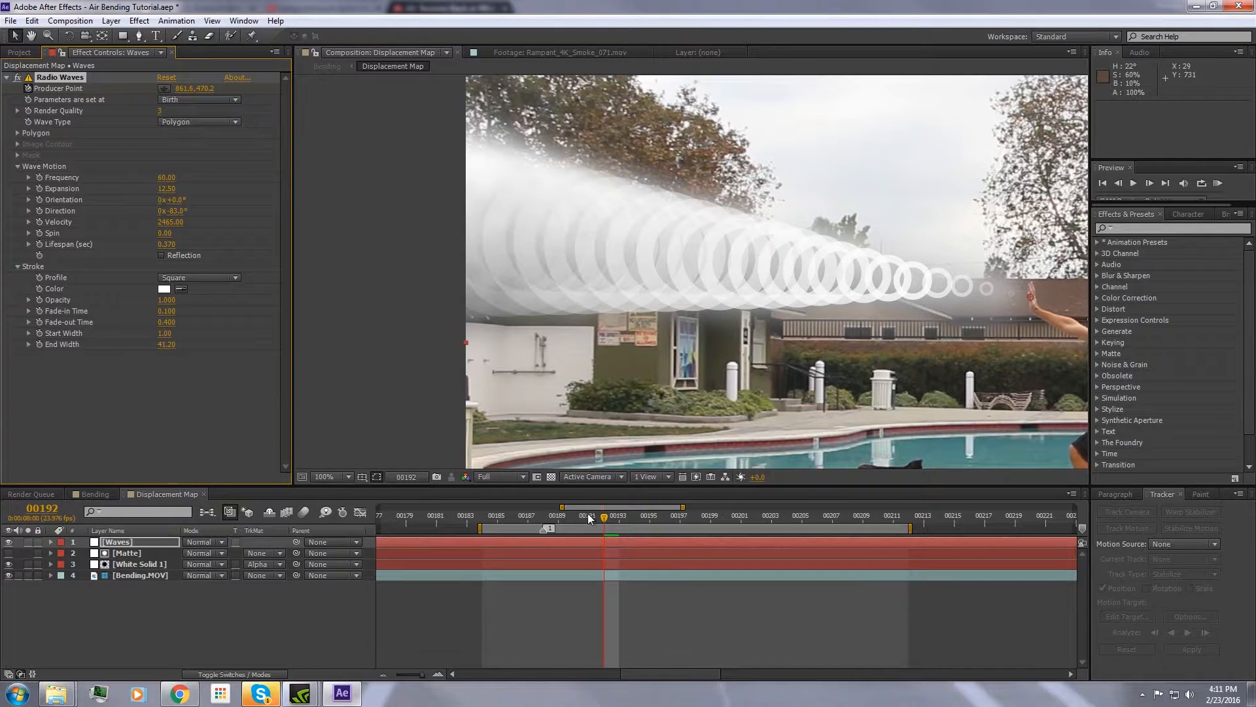
drag(601, 516, 695, 520)
click(173, 347)
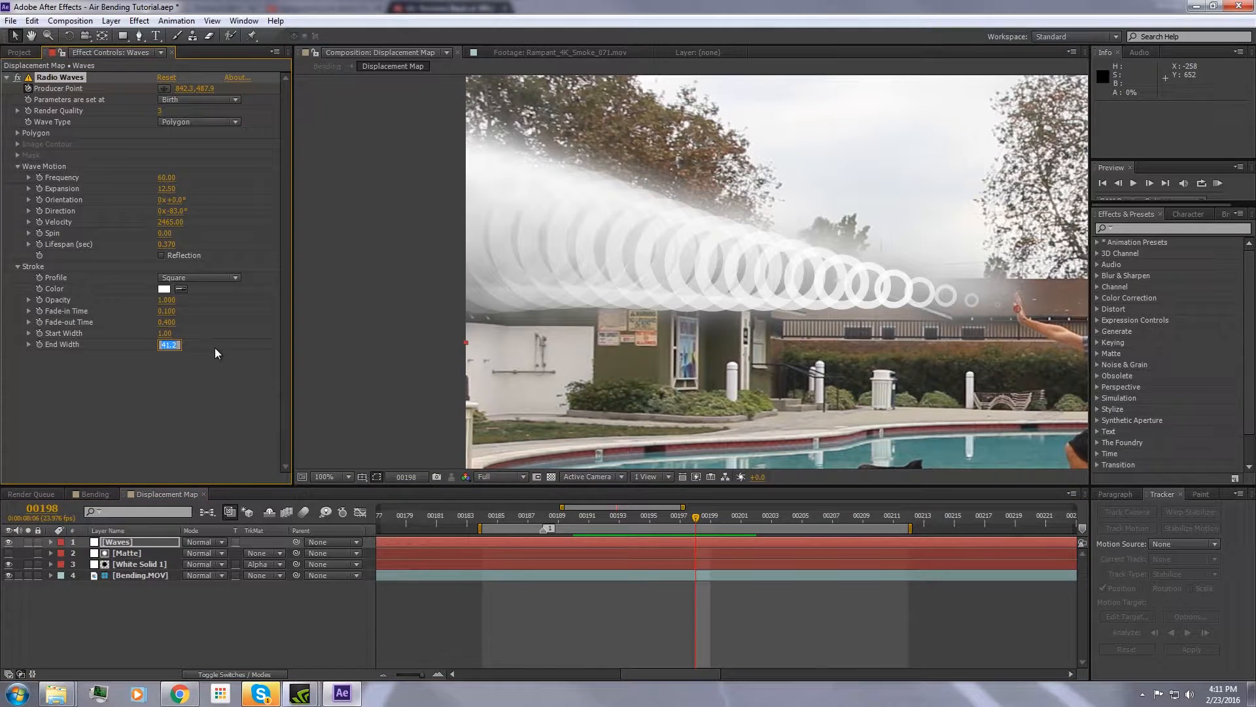
text(35)
key(Return)
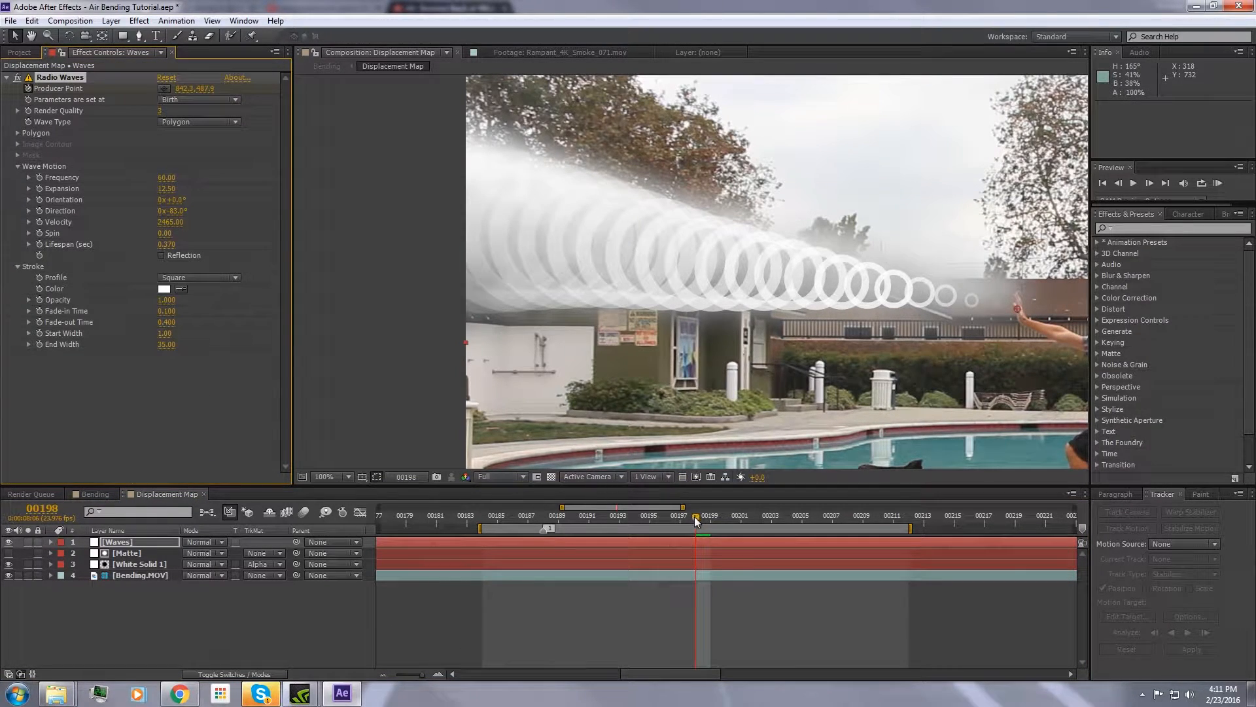
Start keyframing the Radio Waves frequency at frame 188.
drag(696, 517, 539, 513)
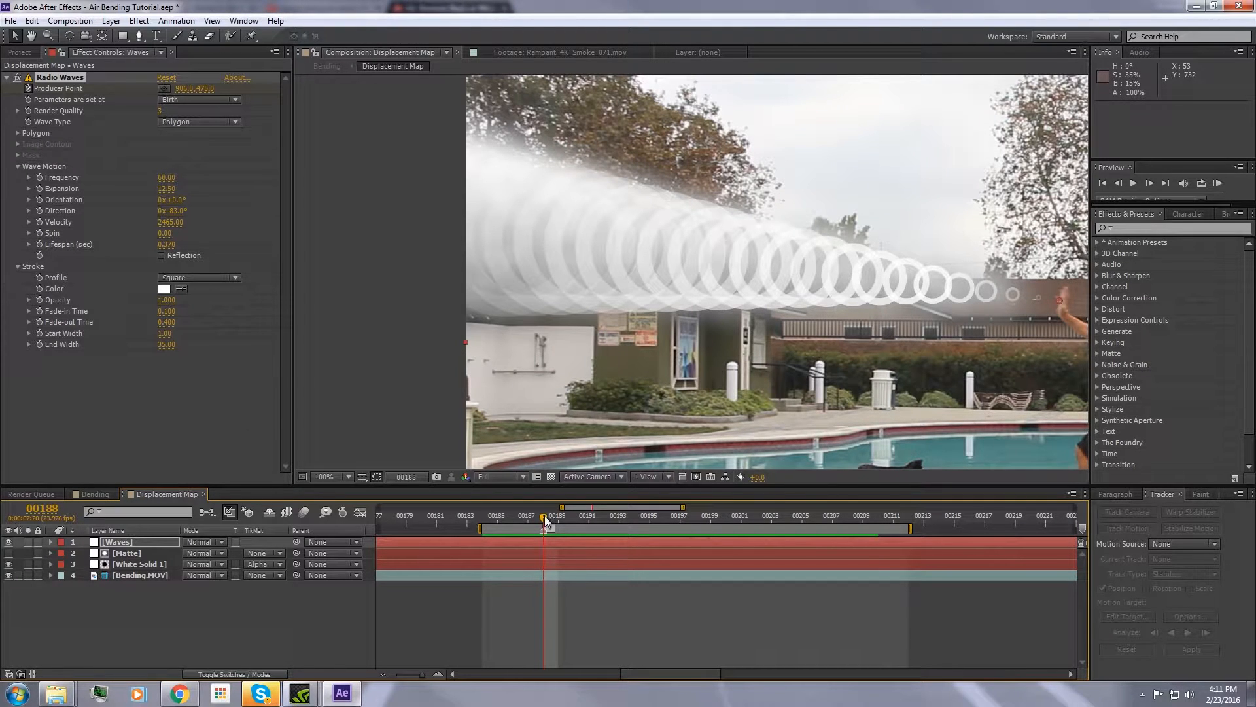
click(39, 222)
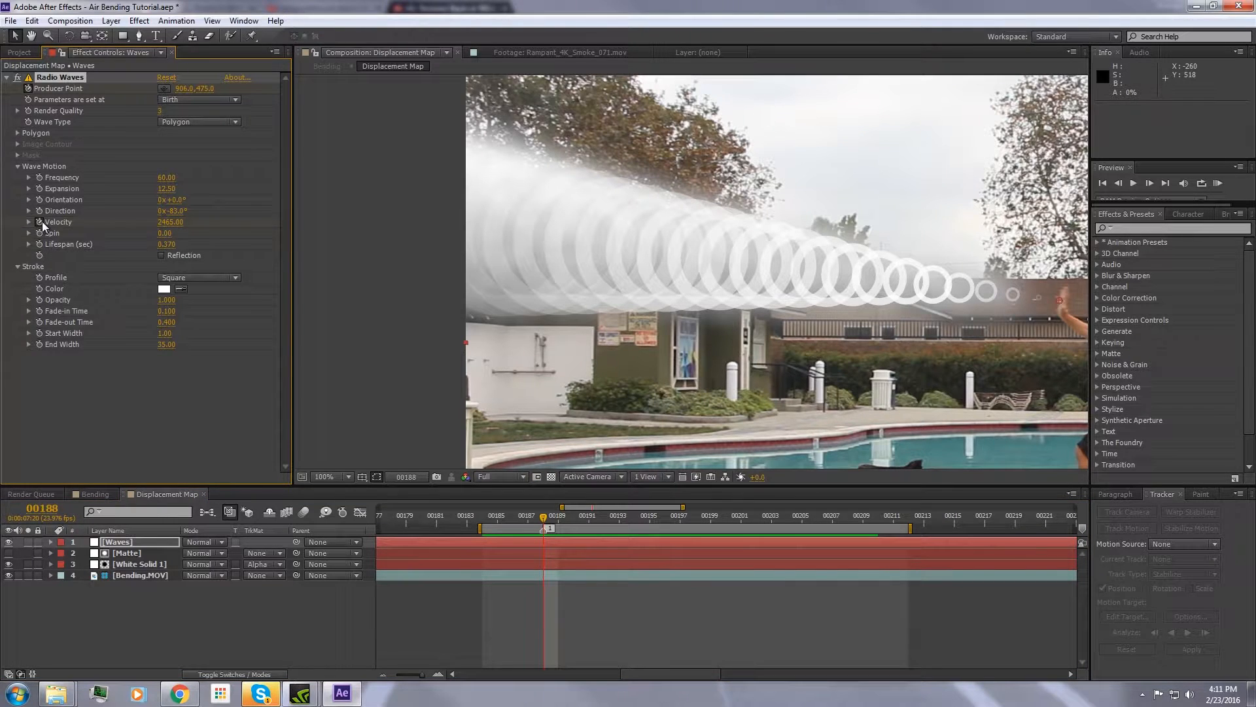
click(39, 177)
Key the wave frequency to 45 at frame 193 and show the Waves layer's keyframed properties.
drag(543, 514, 615, 519)
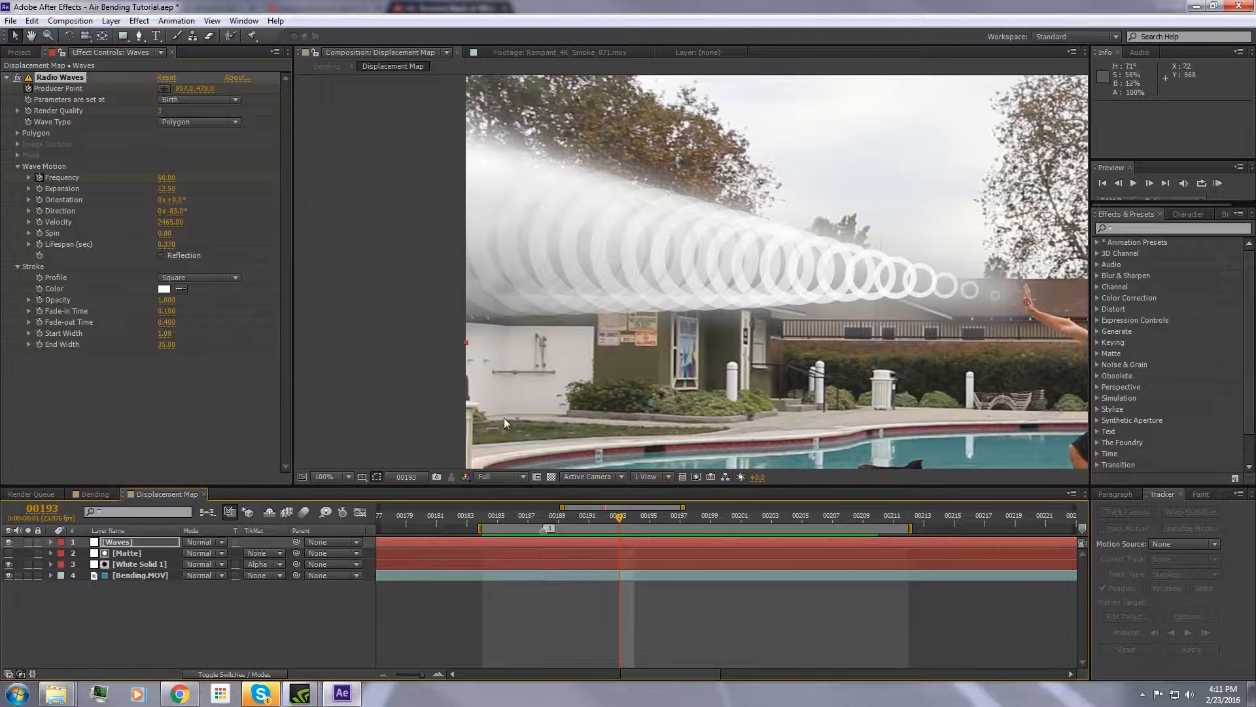
click(167, 178)
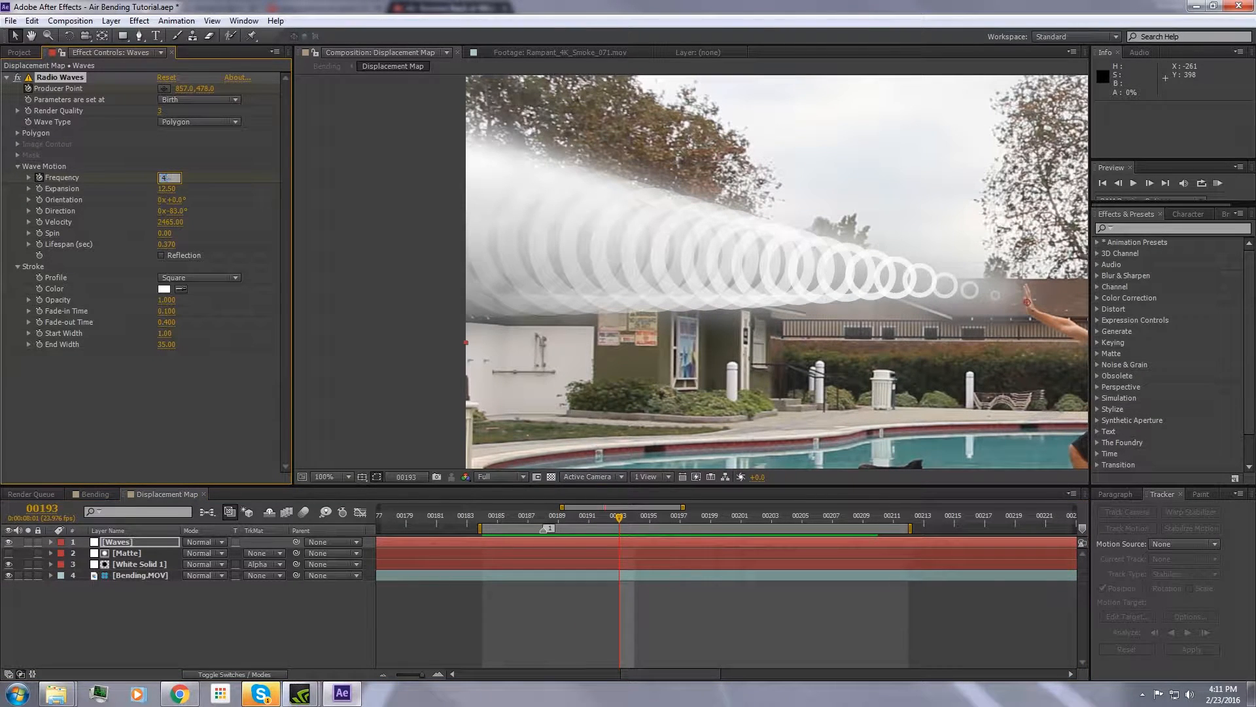
text(45)
key(Return)
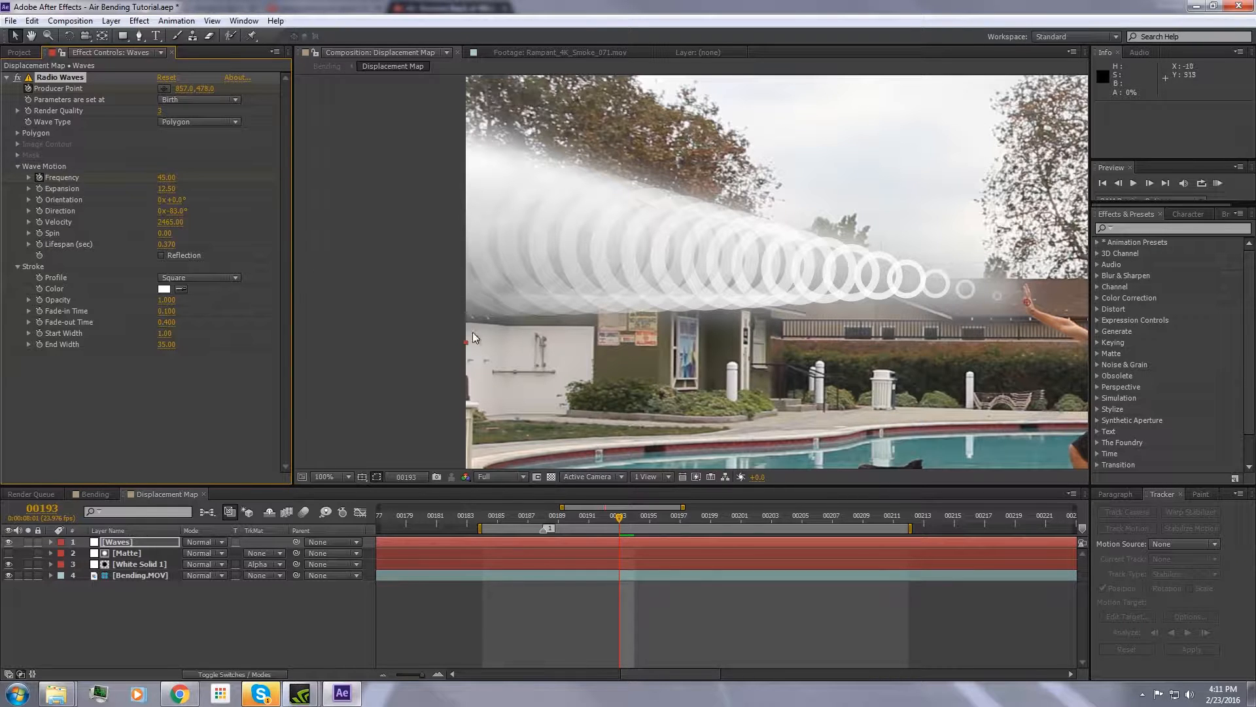
key(u)
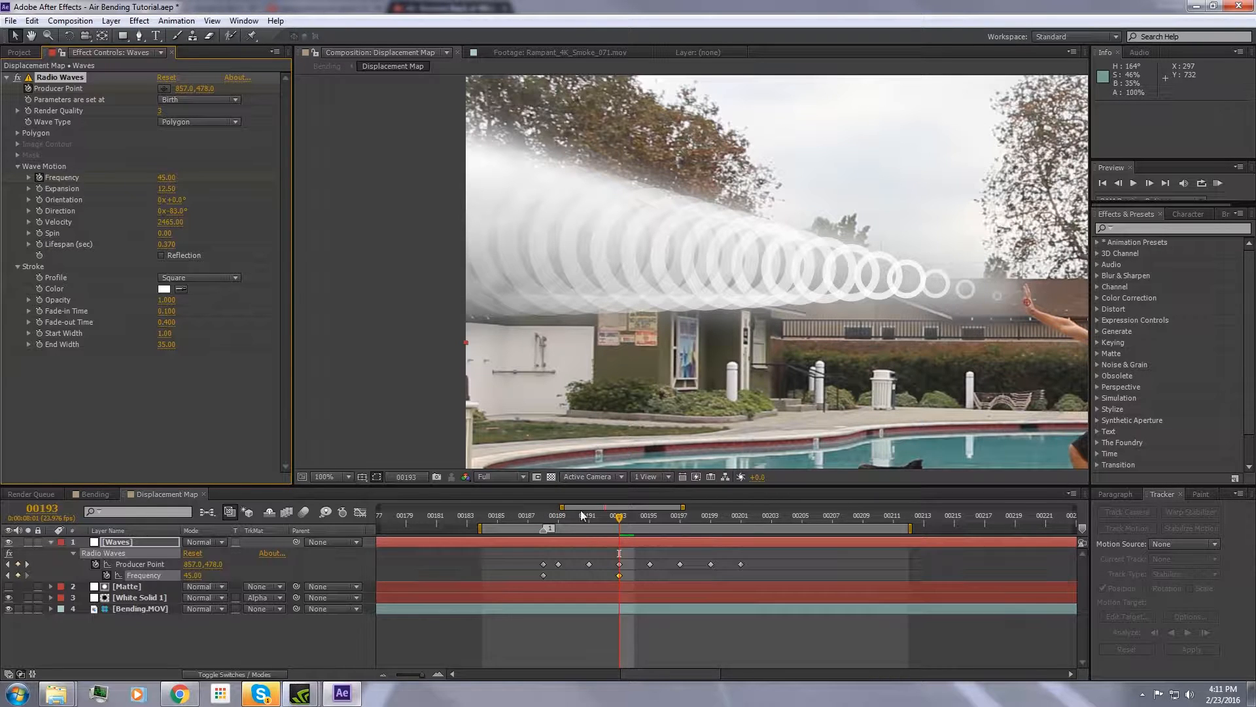
Add a keyframe at frame 197 that holds the wave frequency at its current value.
drag(619, 519, 655, 515)
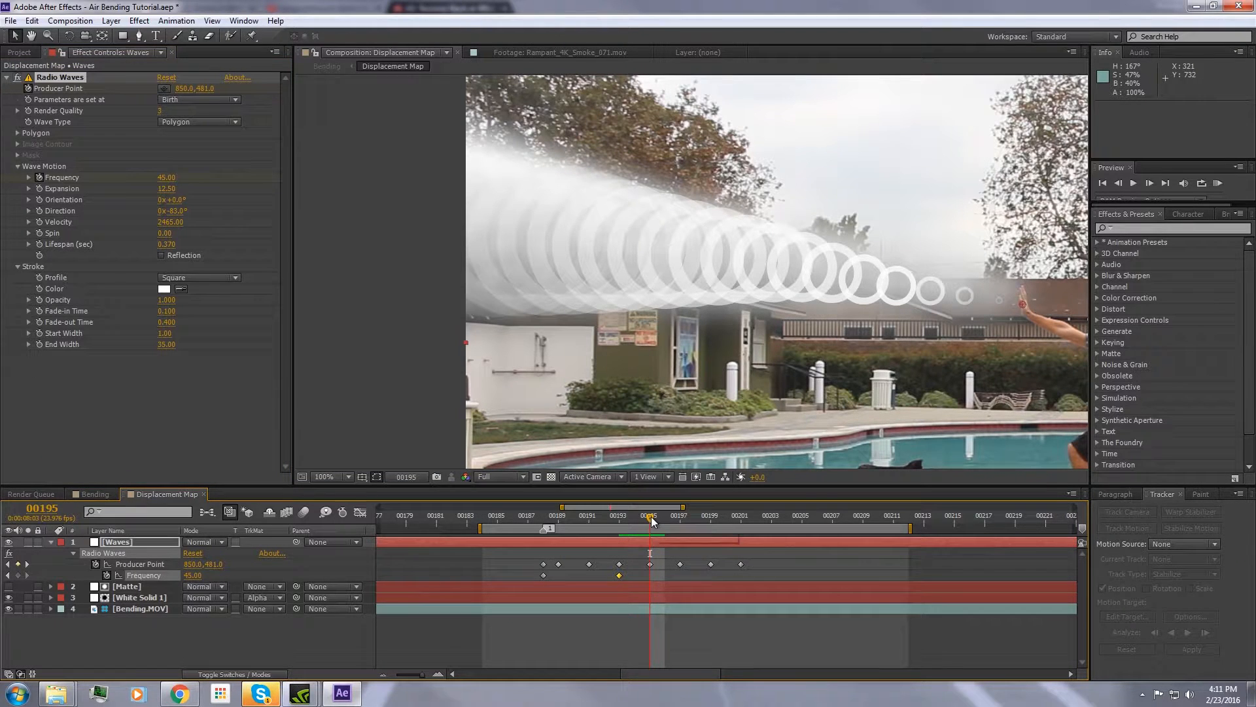
mouse_move(657, 516)
mouse_down()
mouse_move(725, 523)
mouse_move(665, 517)
mouse_move(677, 516)
mouse_up()
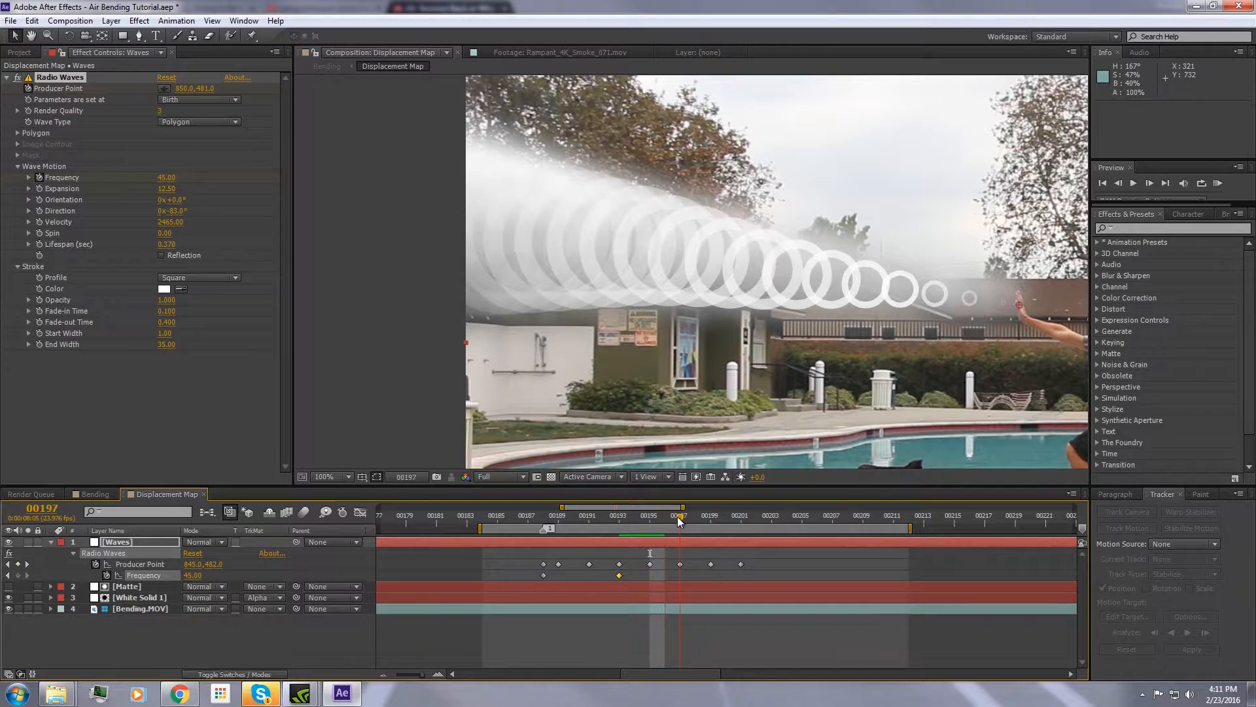
click(19, 575)
Key the wave frequency to 10 at frame 202.
drag(678, 517, 756, 511)
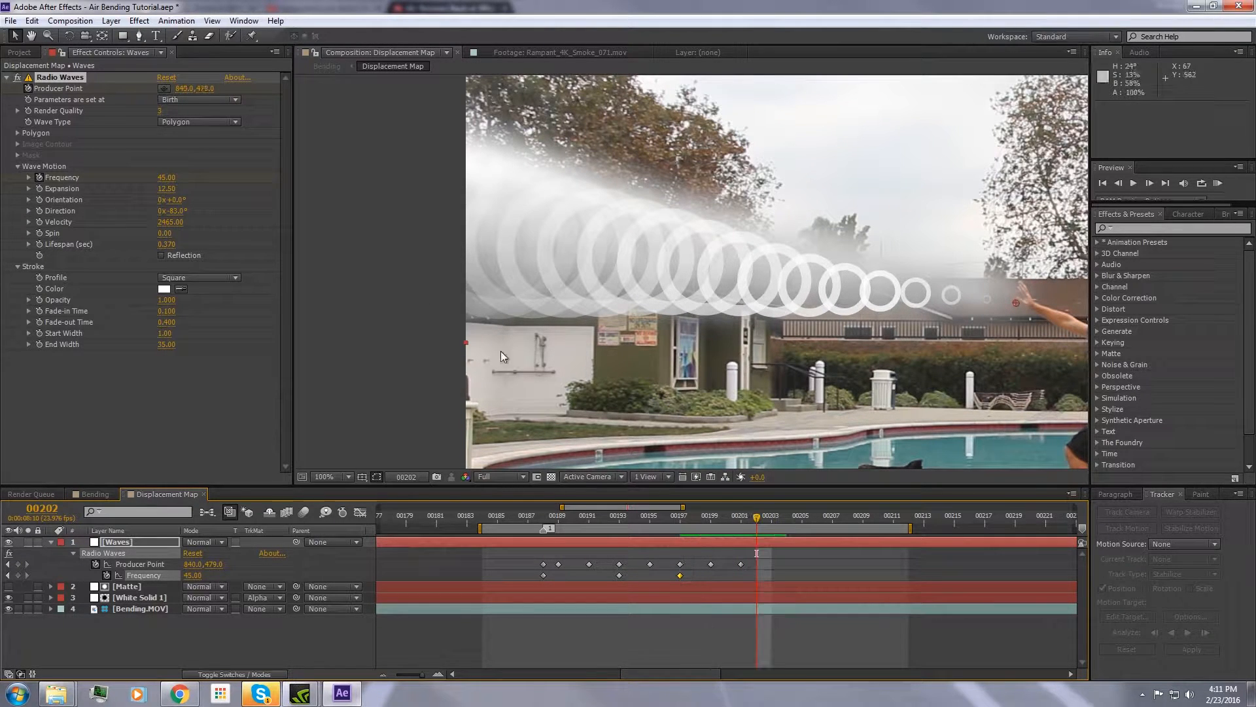
click(166, 177)
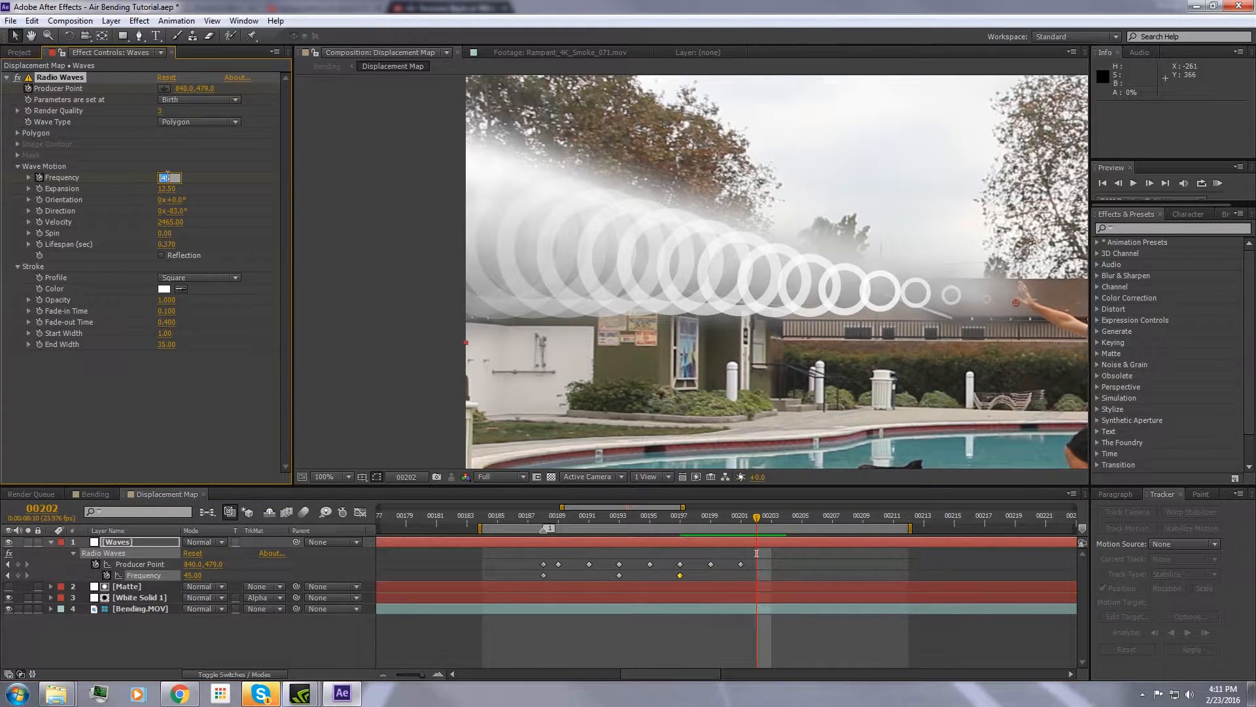
key(Return)
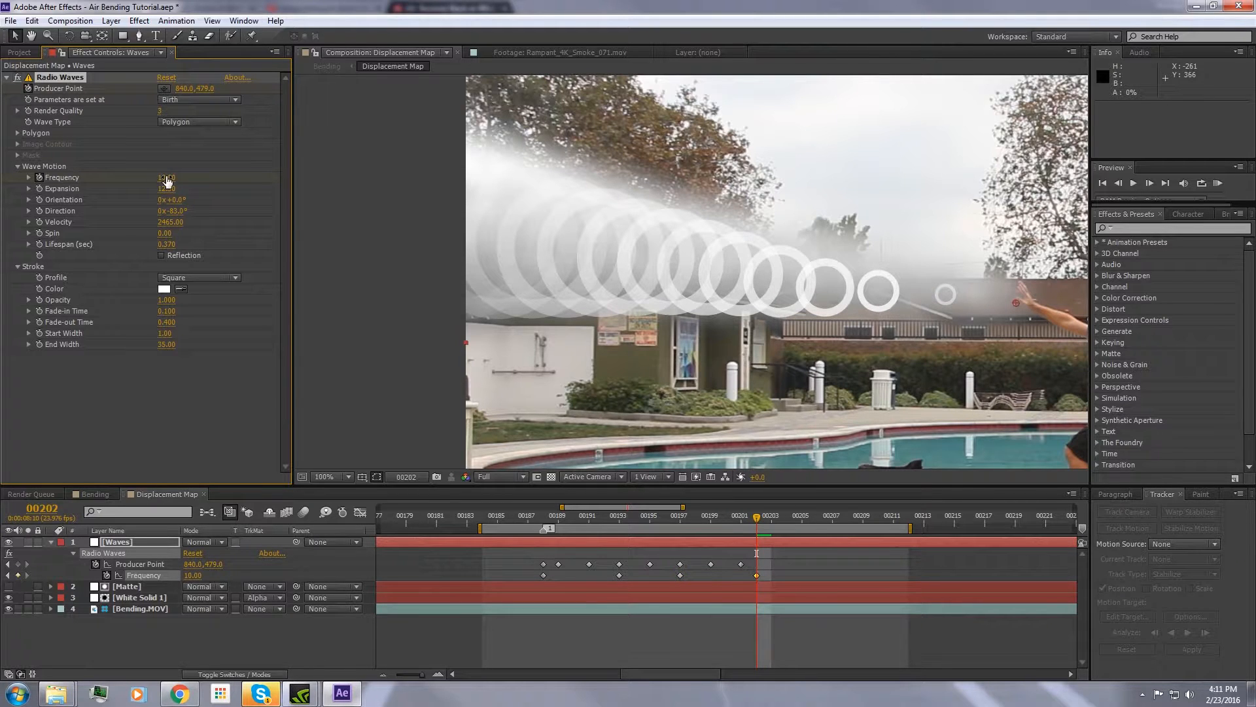
Step through frames 189 to 207 to check how the wave spacing changes between the frequency keyframes.
key(Page_Up)
key(Page_Up)
key(Page_Up)
key(Page_Up)
key(Page_Up)
key(Page_Up)
key(Page_Up)
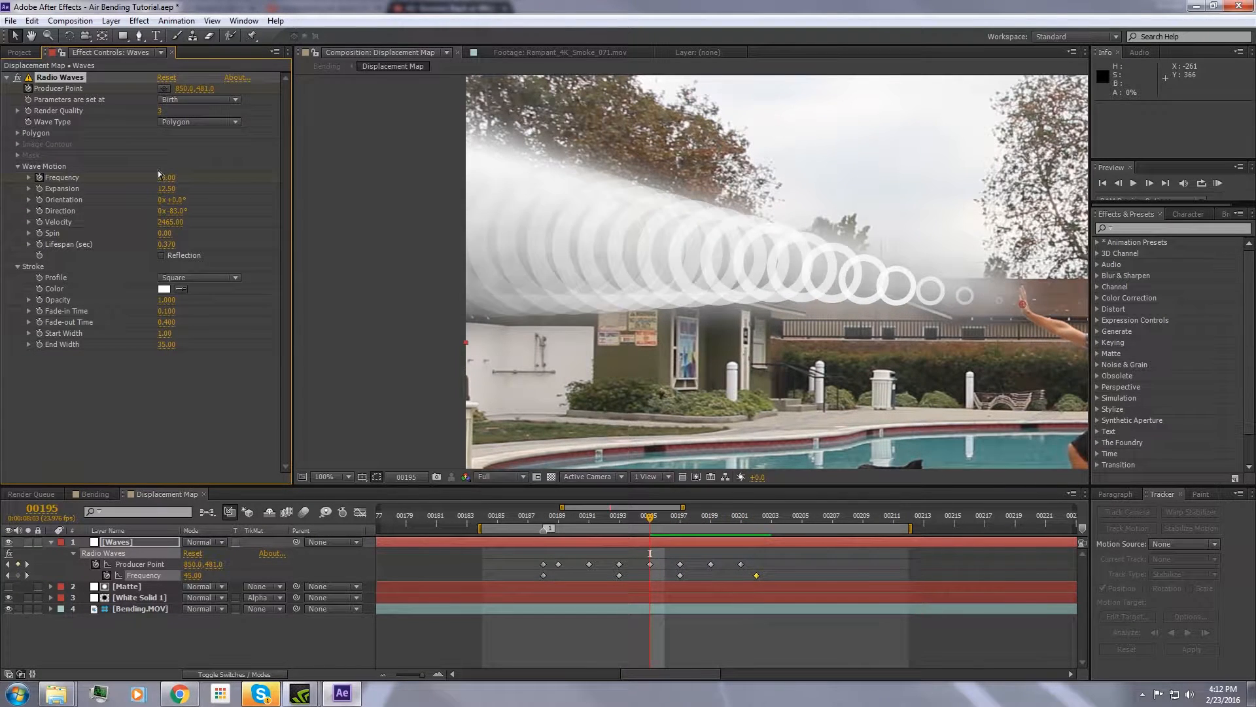
key(Page_Up)
key(Page_Up)
key(Page_Up)
key(Page_Up)
key(Page_Up)
key(Page_Up)
key(Page_Down)
key(Page_Down)
key(Page_Down)
key(Page_Down)
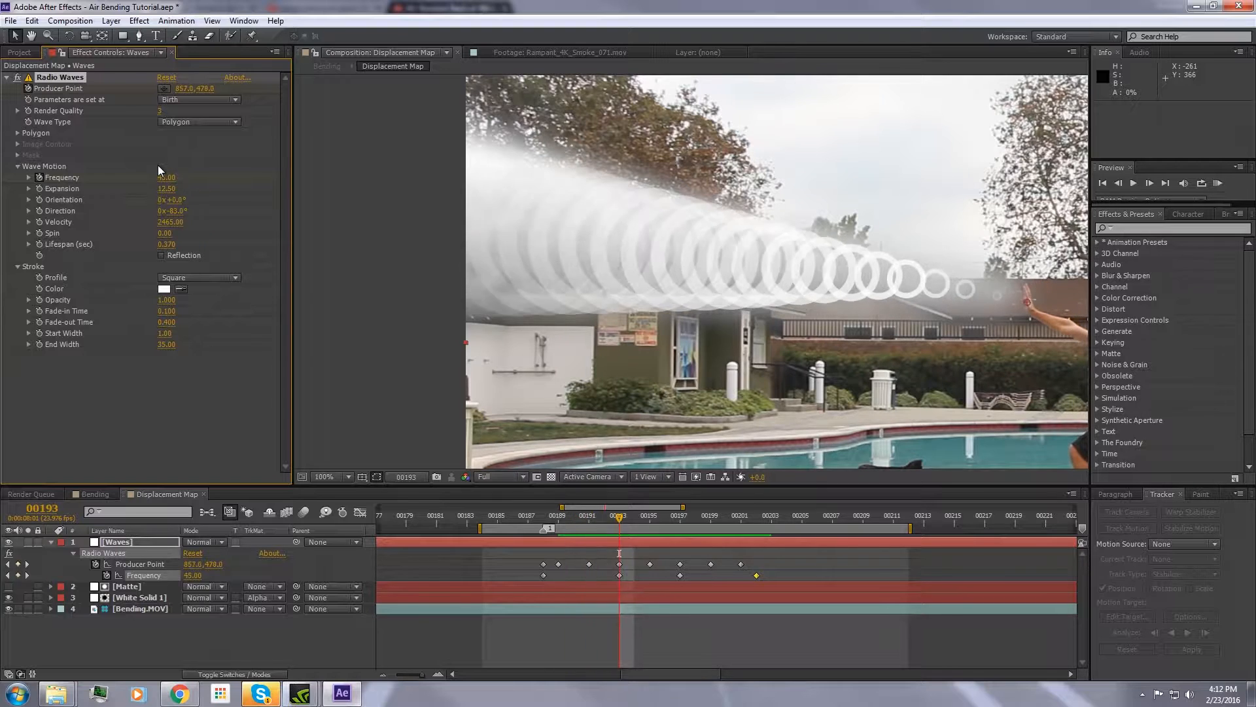
key(Page_Down)
key(Page_Down)
key(Page_Down)
key(Page_Down)
key(Page_Down)
key(Page_Down)
key(Page_Down)
key(Page_Down)
key(Page_Down)
key(Page_Down)
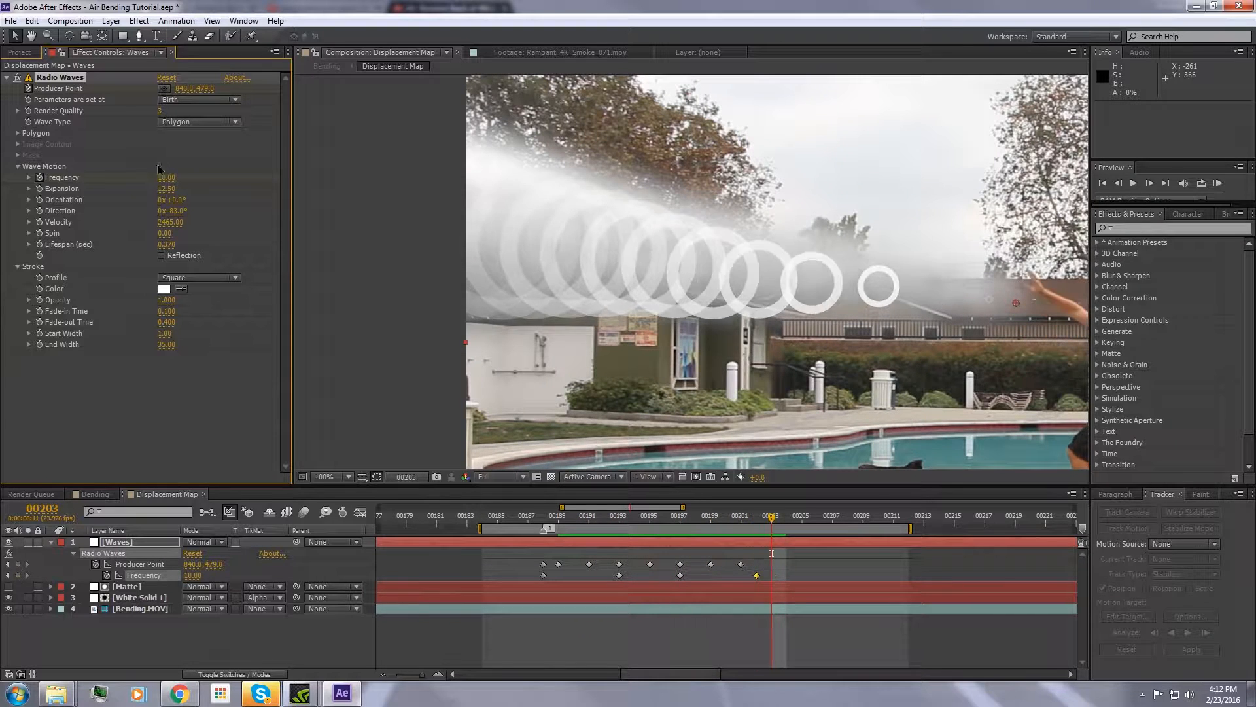
key(Page_Down)
key(Page_Down)
key(Page_Down)
key(Page_Down)
key(Page_Up)
key(Page_Up)
key(Page_Up)
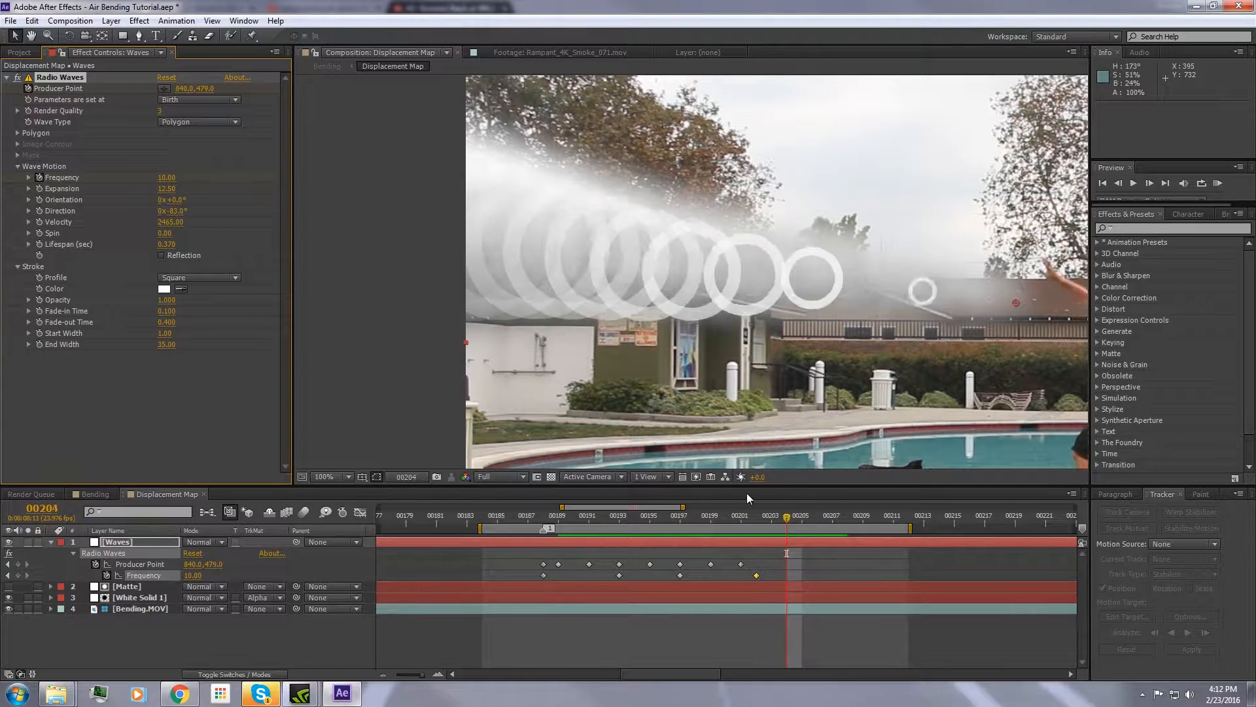
Set the frequency keyframe at frame 202 to 0.
key(Page_Up)
key(Page_Up)
click(166, 177)
text(0)
key(Return)
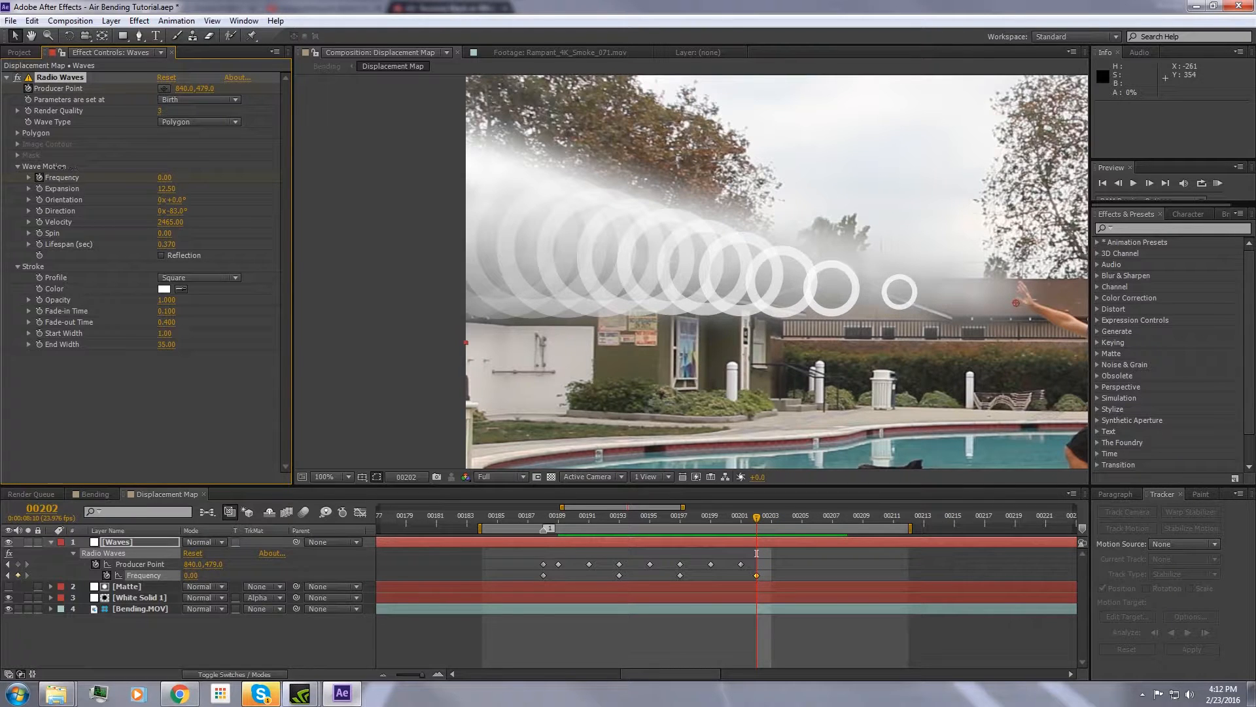
Check frame by frame from frame 197 onward how the waves thin out after the last frequency keyframe.
key(Page_Up)
key(Page_Up)
key(Page_Up)
key(Page_Up)
key(Page_Up)
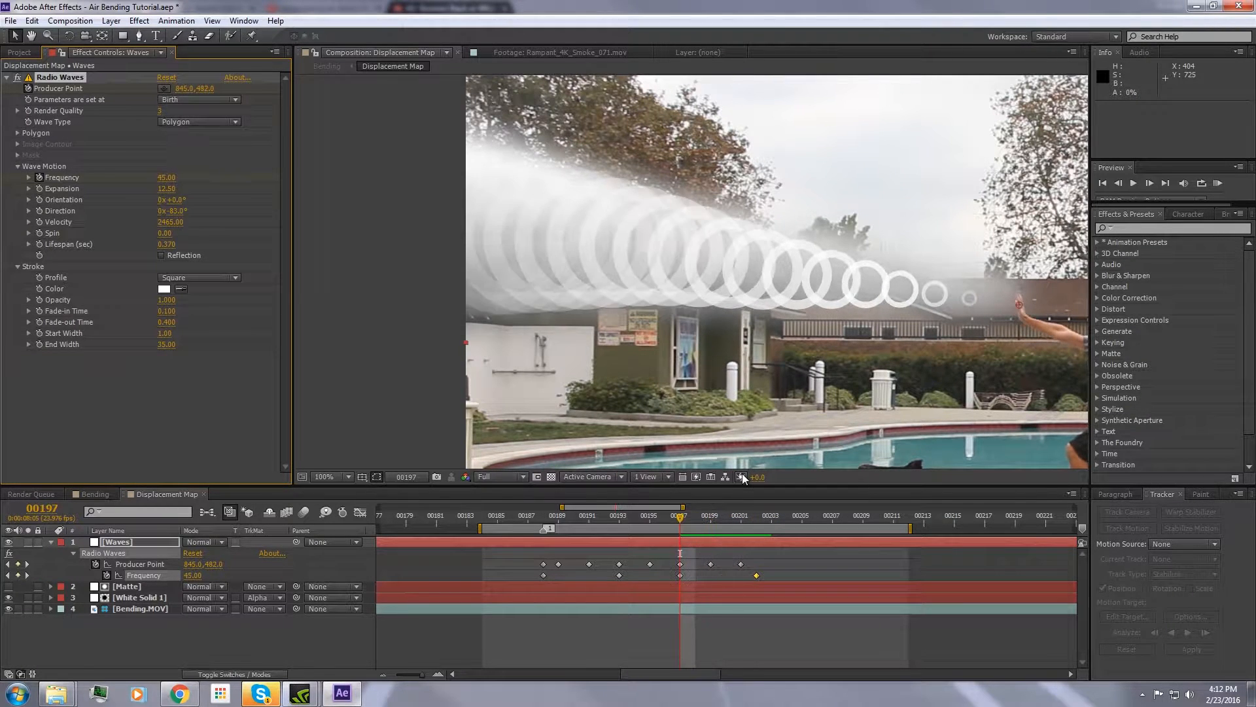
key(Page_Down)
key(Page_Down)
key(Page_Down)
key(Page_Down)
key(Page_Down)
key(Page_Down)
key(Page_Down)
key(Page_Down)
key(Page_Down)
key(Page_Down)
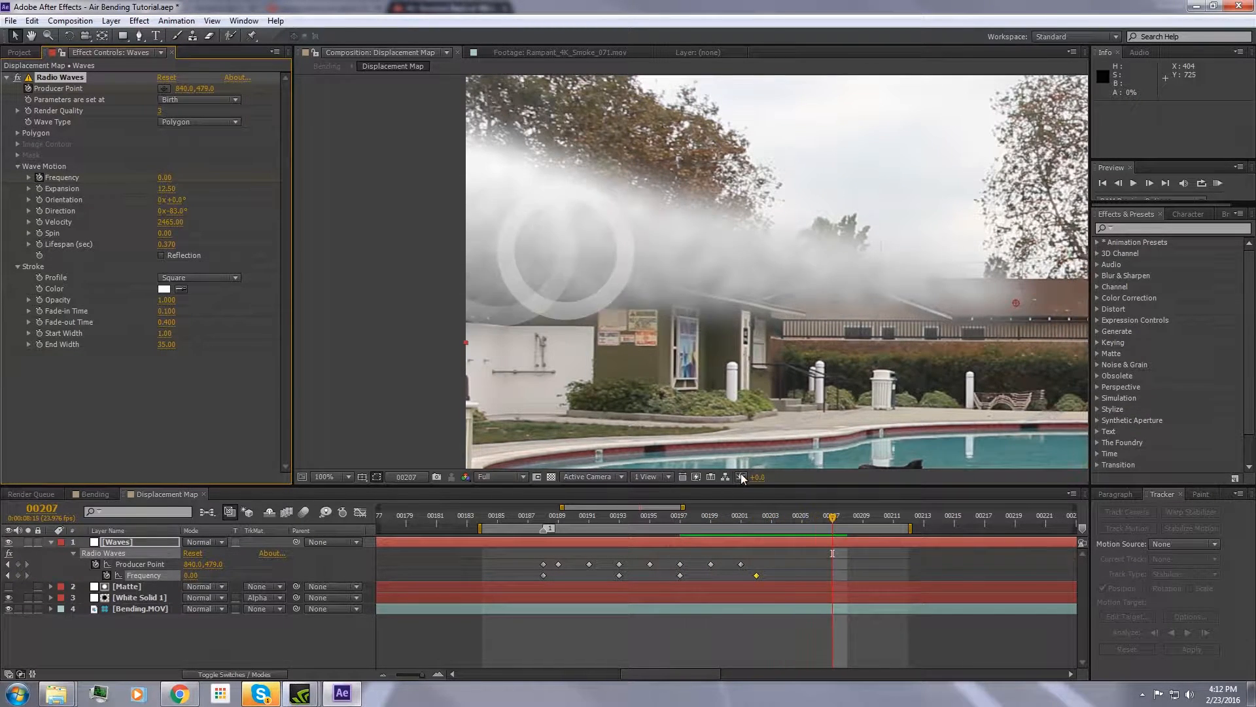
key(Page_Down)
key(Page_Down)
Examine the wave stream against the whole composition while stepping backward through the frames.
scroll(708, 271, down, 2)
key(Page_Up)
key(Page_Up)
key(Page_Up)
key(Page_Up)
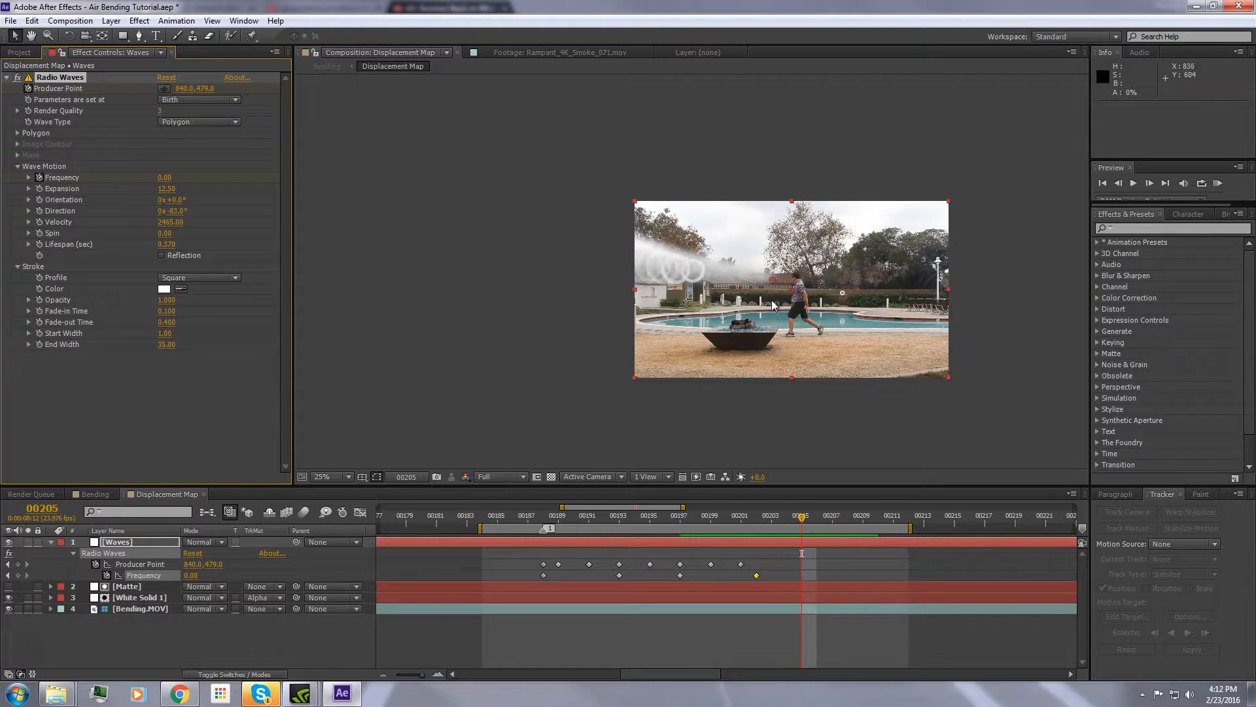
key(Page_Up)
key(Page_Up)
key(Page_Up)
key(Page_Up)
key(Page_Up)
key(Page_Up)
key(Page_Up)
key(Page_Up)
key(Page_Up)
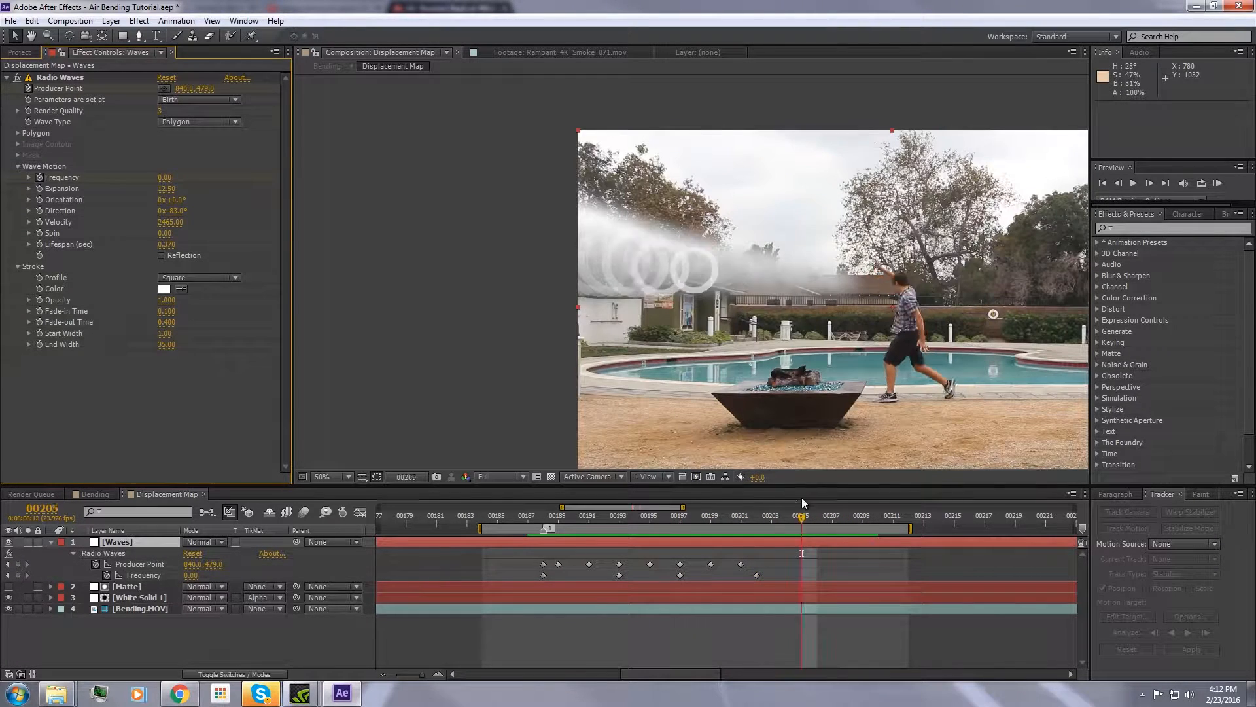
Examine the wave spacing up close in the frames around the frame 197 frequency keyframe.
drag(802, 513, 680, 520)
scroll(725, 284, up, 2)
scroll(634, 325, down, 2)
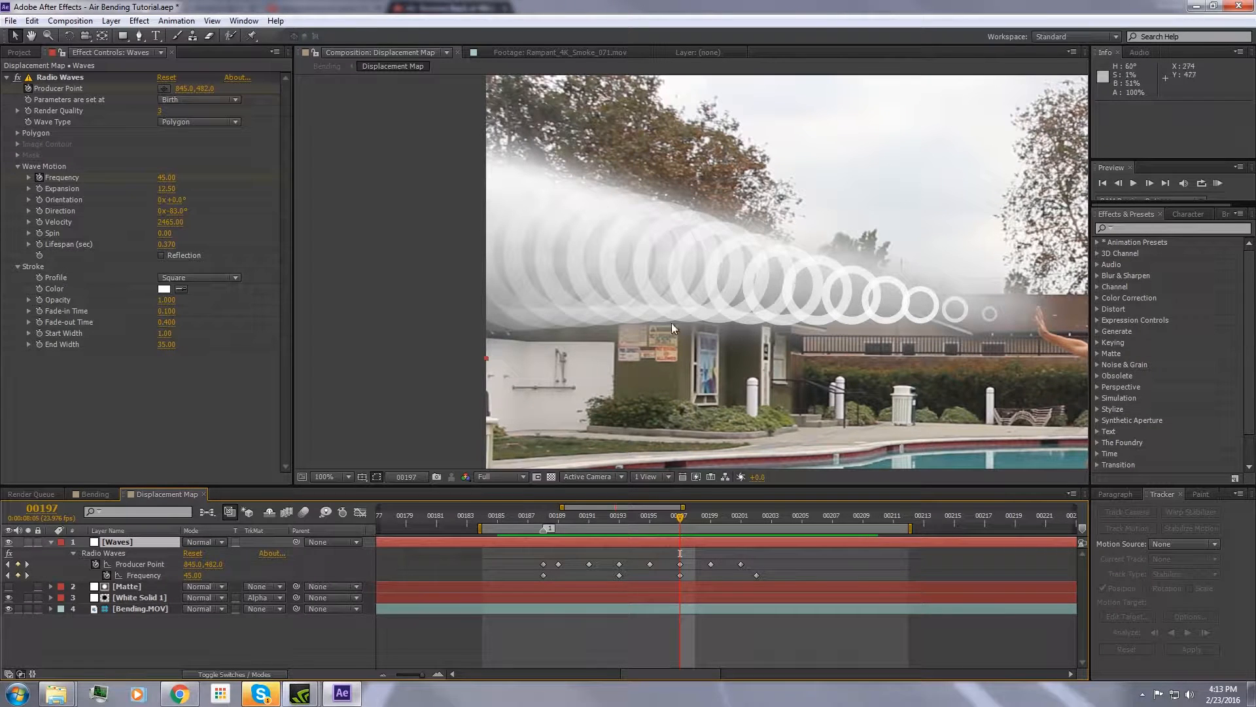
key(Page_Up)
key(Page_Up)
key(Page_Up)
key(Page_Down)
key(Page_Down)
key(Page_Down)
key(Page_Down)
key(Page_Down)
key(Page_Down)
key(Page_Down)
key(Page_Down)
key(Page_Down)
key(Page_Down)
key(Page_Down)
key(Page_Up)
key(Page_Up)
key(Page_Up)
key(Page_Up)
key(Page_Up)
key(Page_Up)
key(Page_Up)
key(Page_Up)
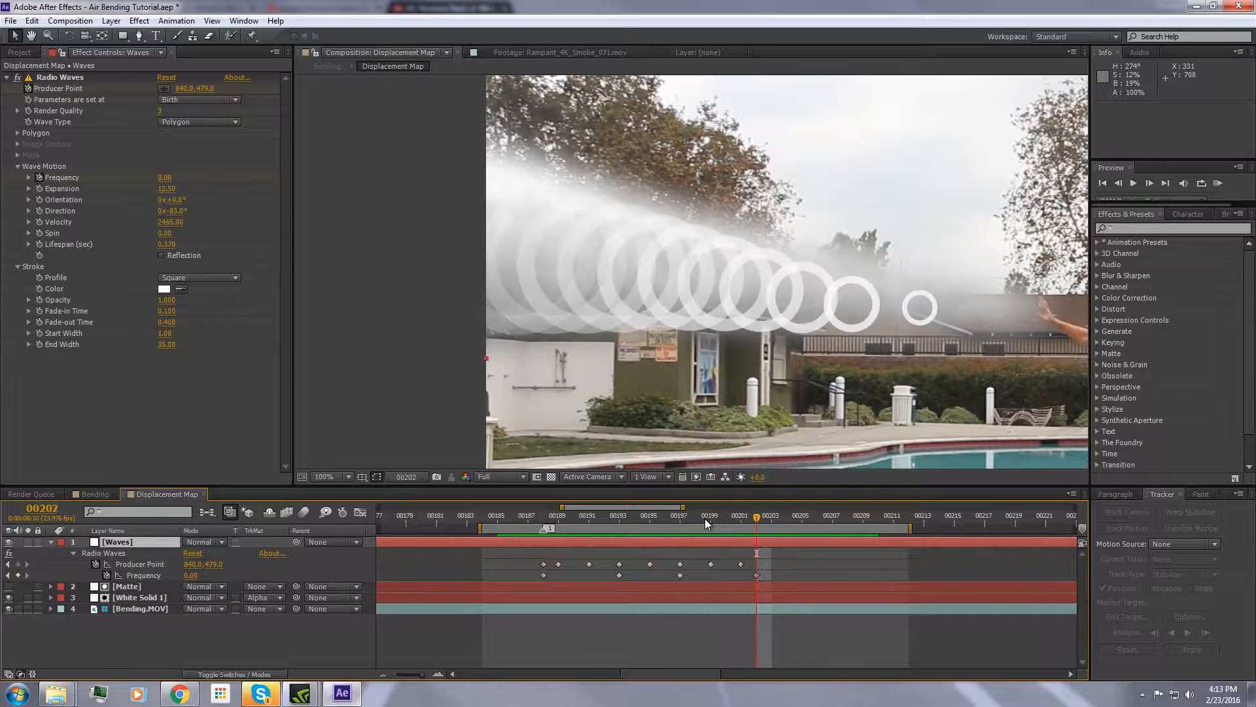
Set the frequency keyframe at frame 197 to 40, re-enter the value at frame 193, and preview the waves.
click(195, 576)
text(40)
key(Return)
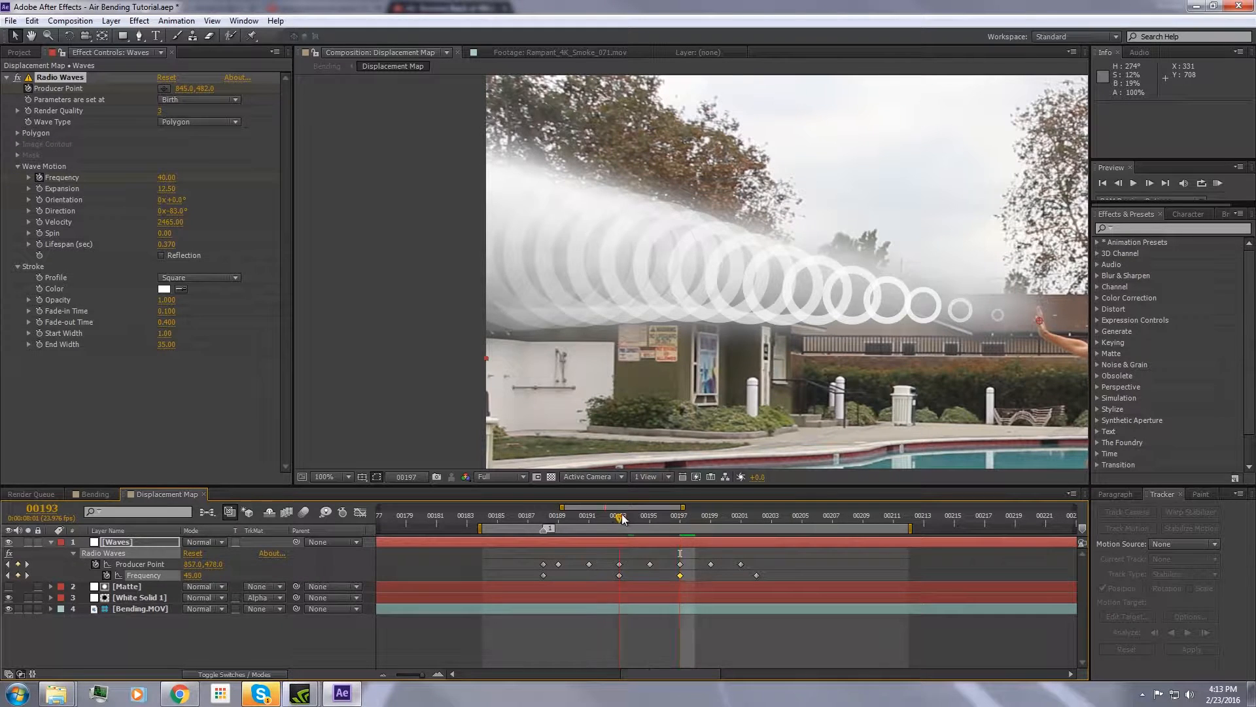
click(195, 575)
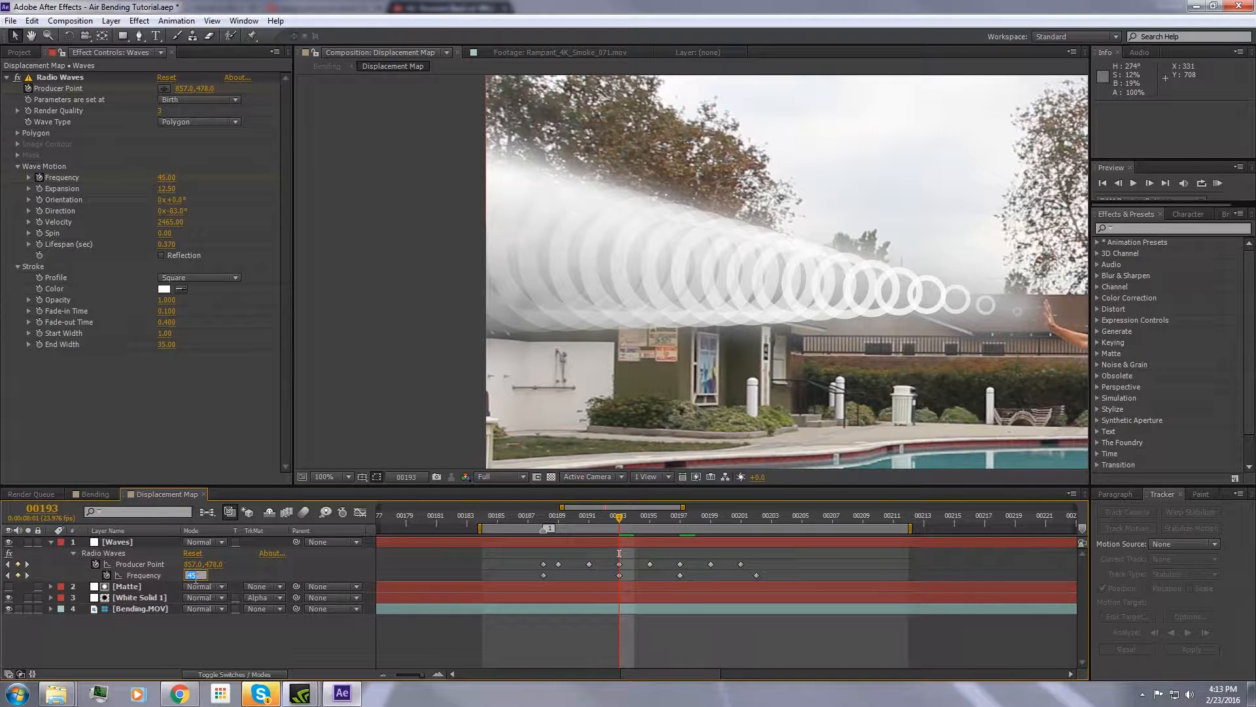
key(Return)
key(space)
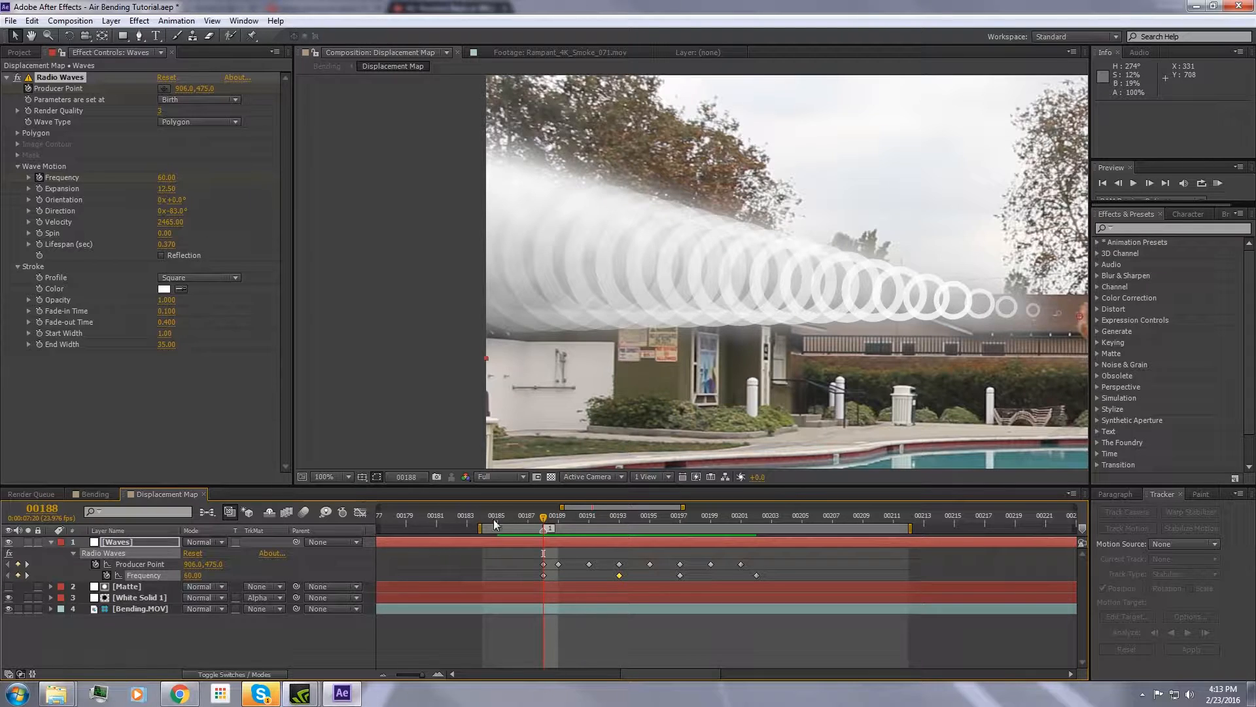
Move the first frequency keyframe to frame 189, add a keyframe of 0 before it at frame 187, and check the wave onset.
drag(545, 576, 558, 575)
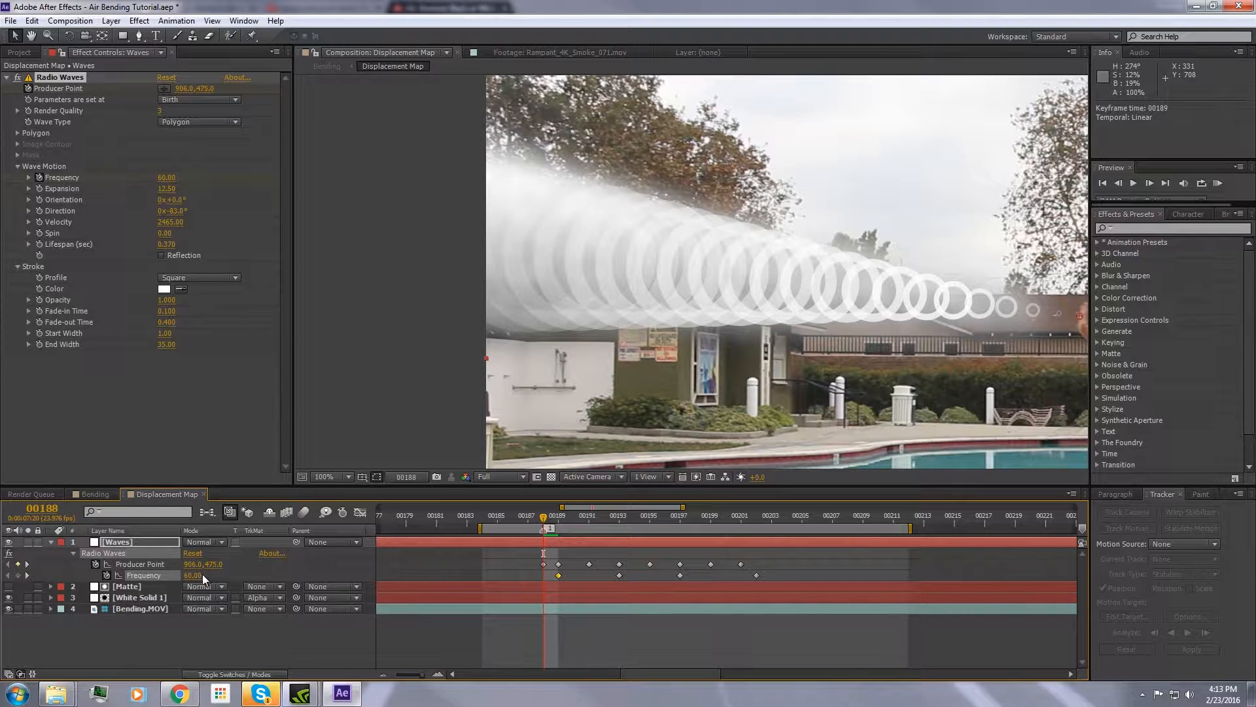
drag(202, 575, 165, 575)
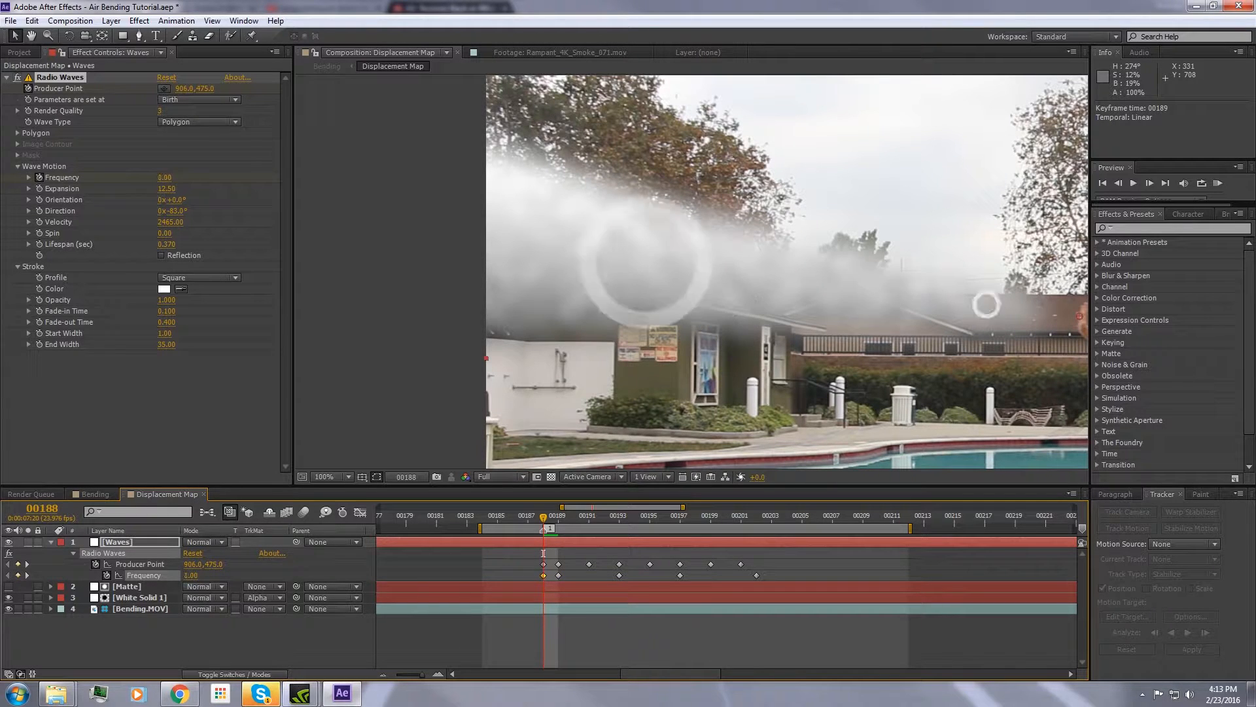
drag(541, 576, 526, 575)
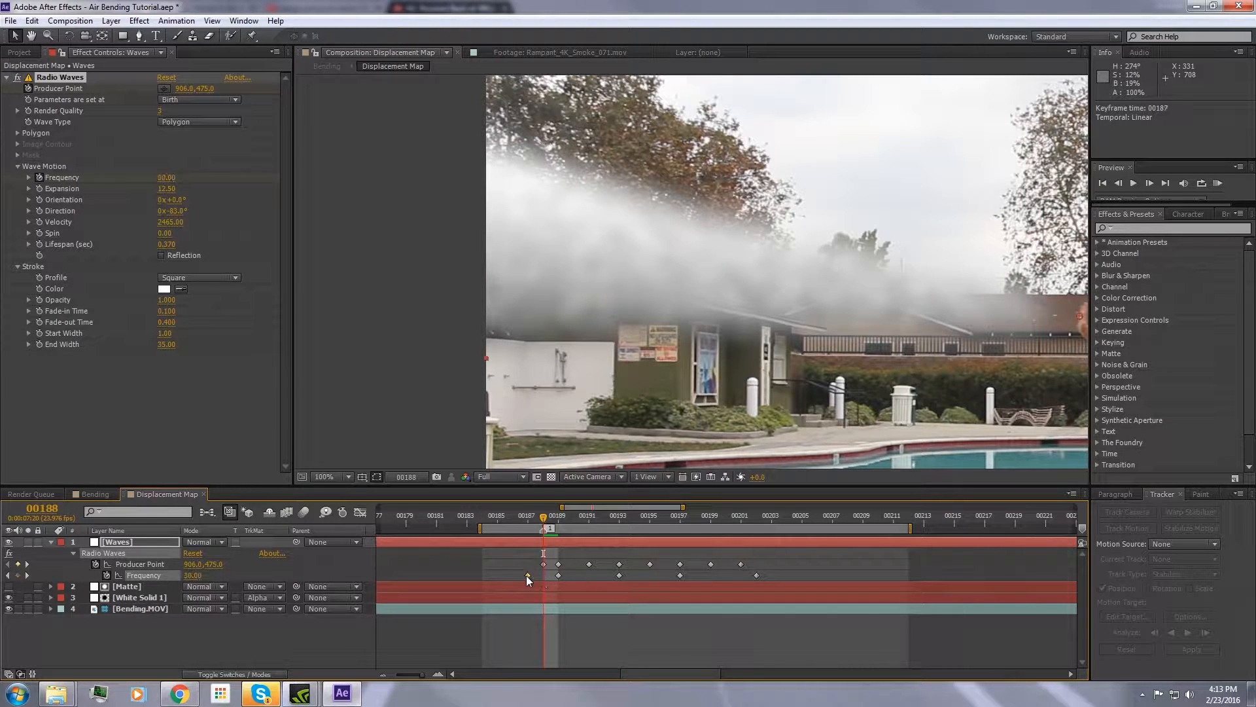
click(527, 515)
key(Page_Down)
key(Page_Down)
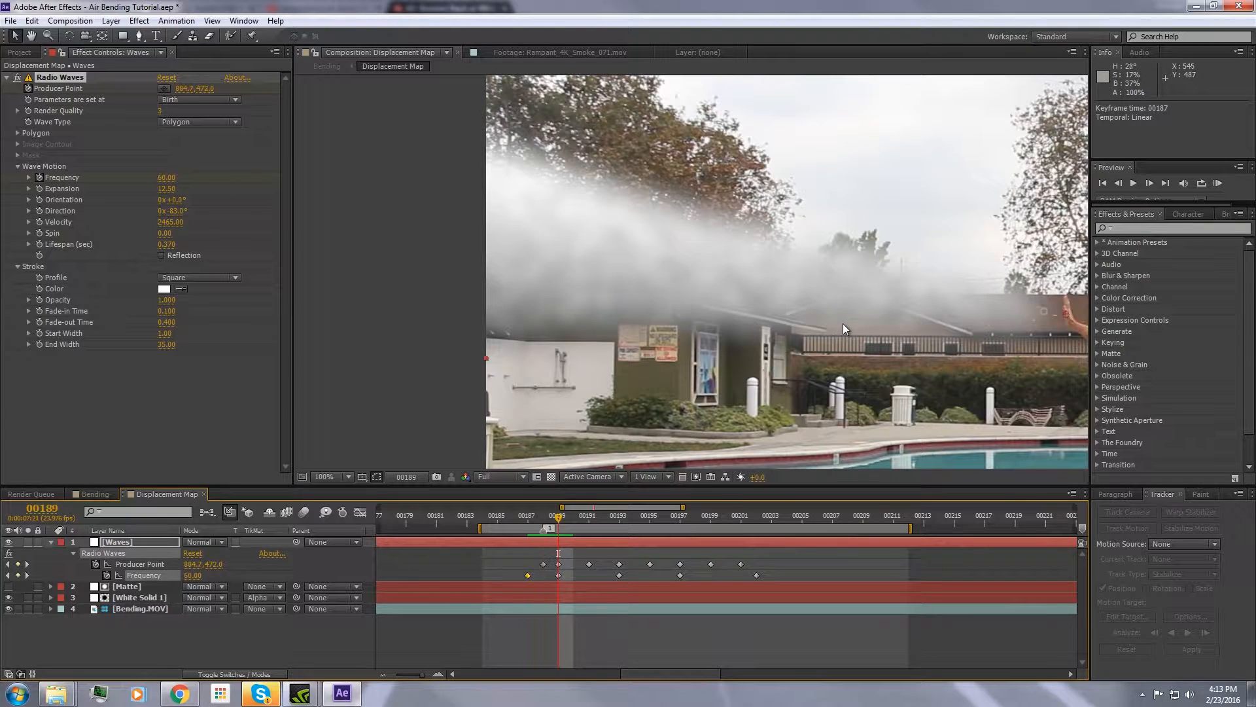
Step through the wave onset, move the frame 189 frequency keyframe to frame 188, and check the waves up to frame 193.
key(Page_Down)
key(Page_Down)
key(Page_Down)
key(Page_Down)
key(Page_Down)
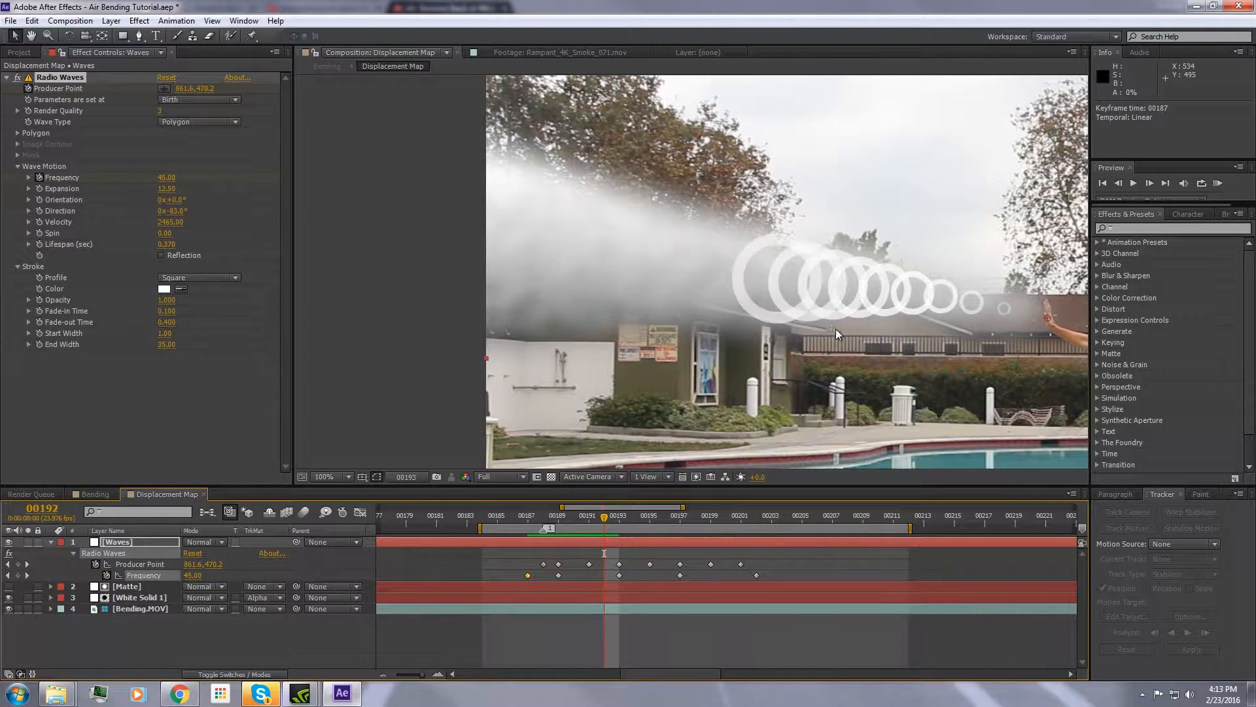
key(Page_Up)
key(Page_Up)
key(Page_Up)
drag(558, 575, 544, 577)
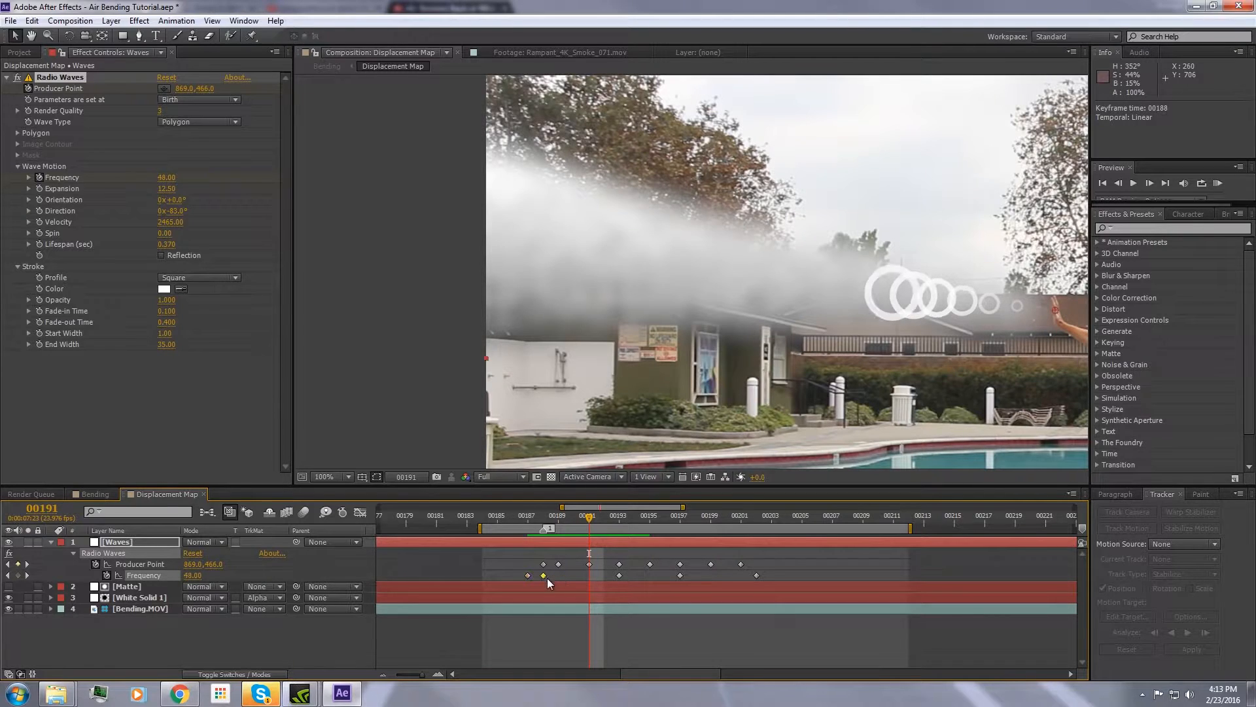
drag(555, 515, 619, 517)
Apply Fast Blur to the Waves layer and set its blurriness to 20.
click(139, 21)
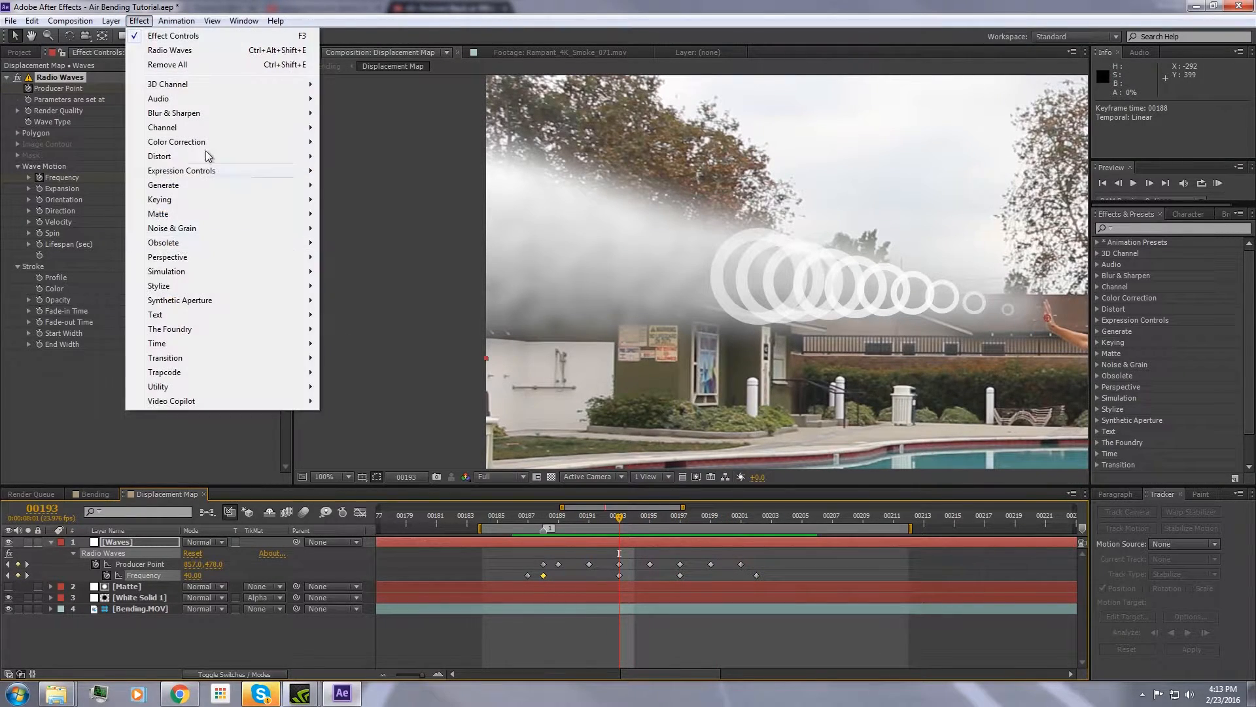
mouse_move(249, 111)
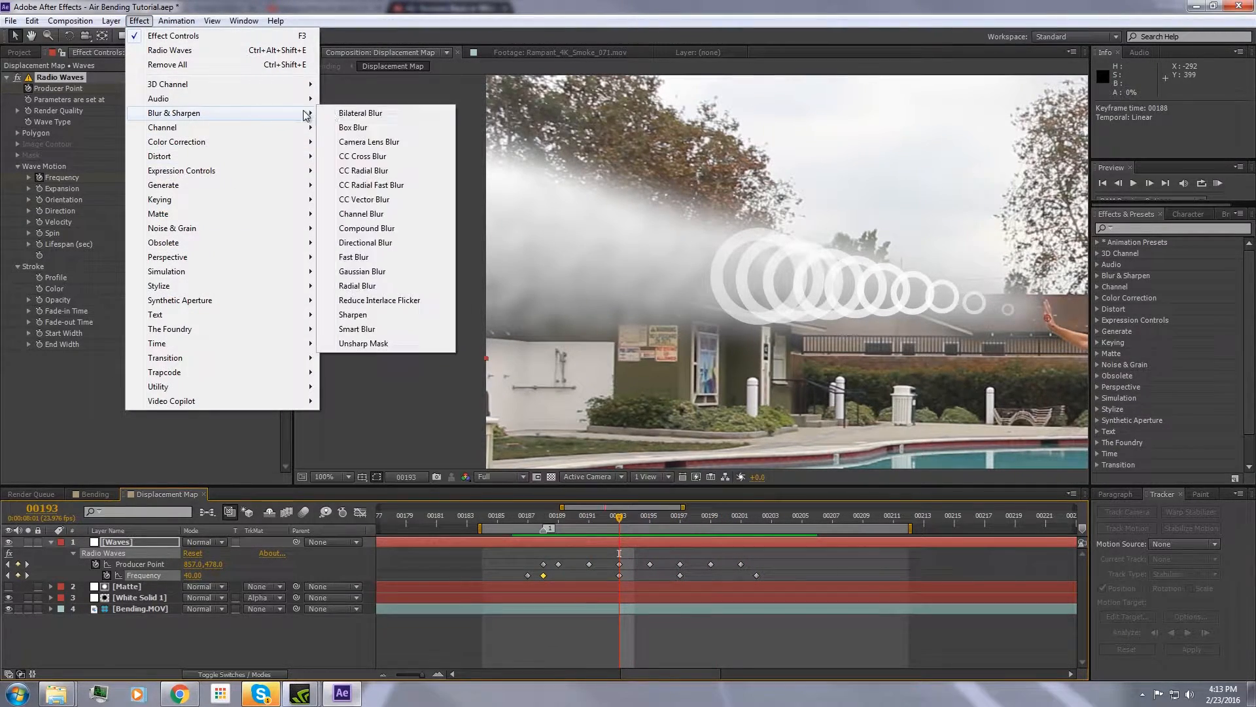
click(357, 256)
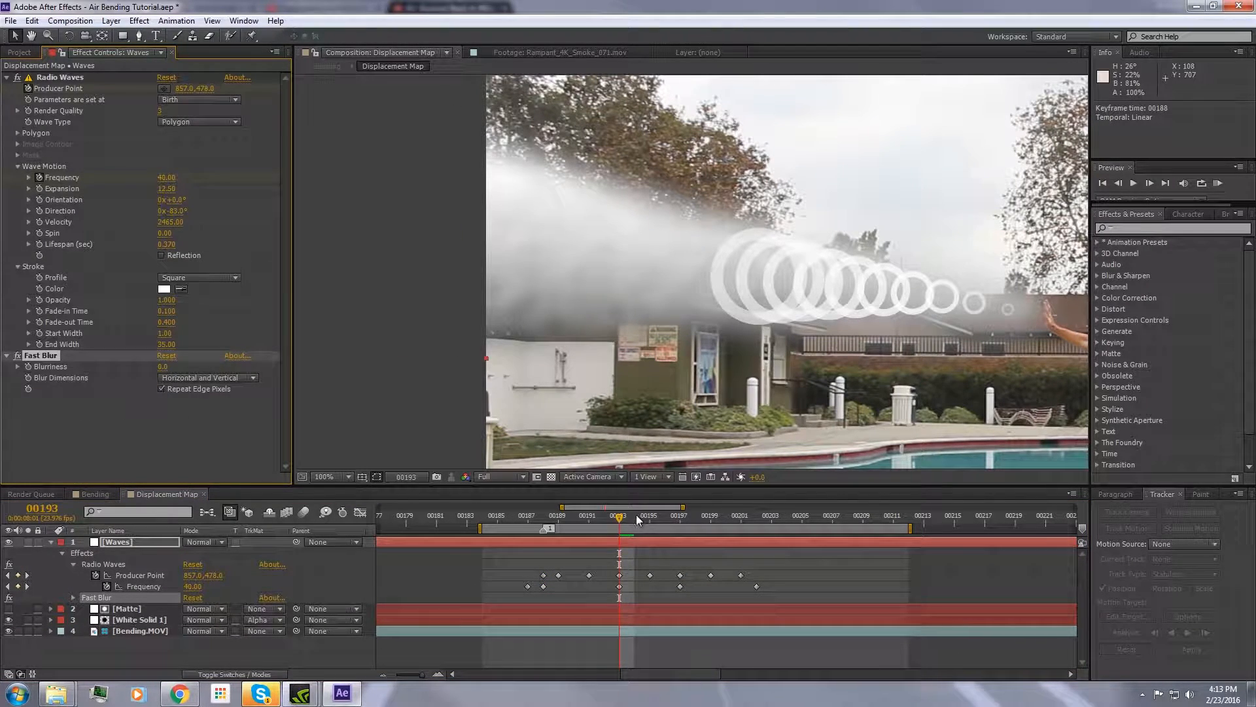
drag(620, 517, 582, 520)
drag(575, 514, 619, 516)
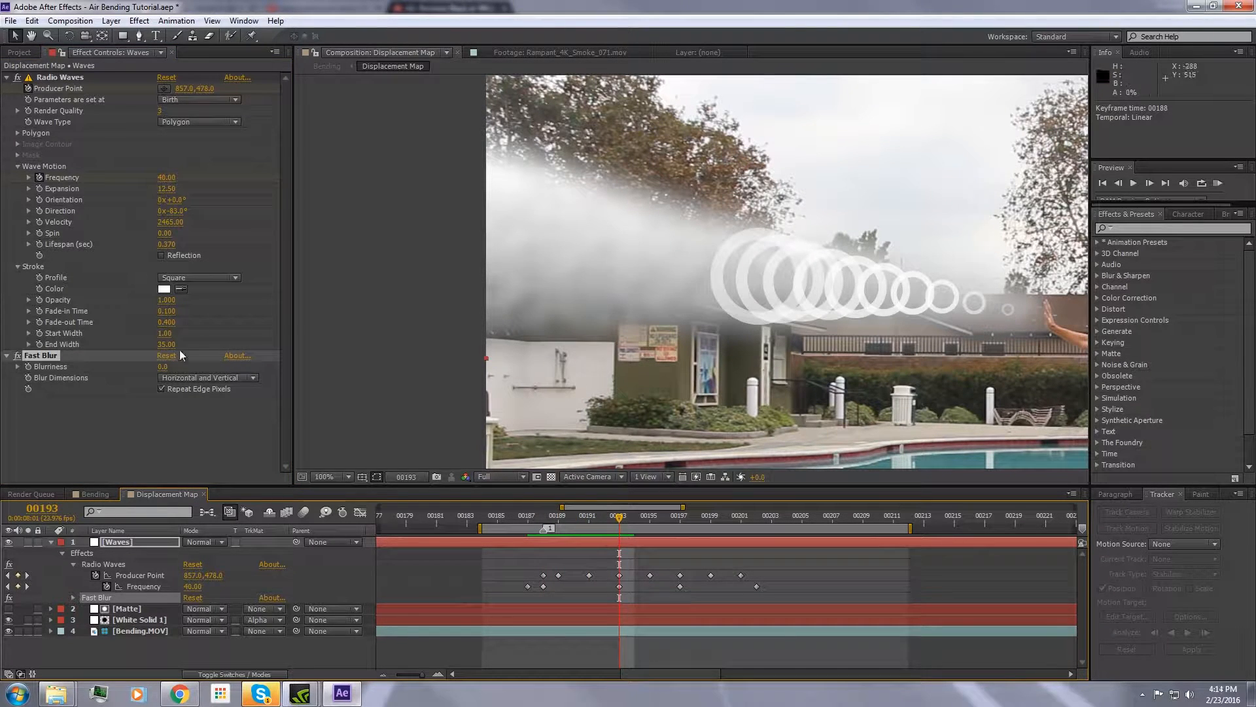
drag(163, 366, 168, 367)
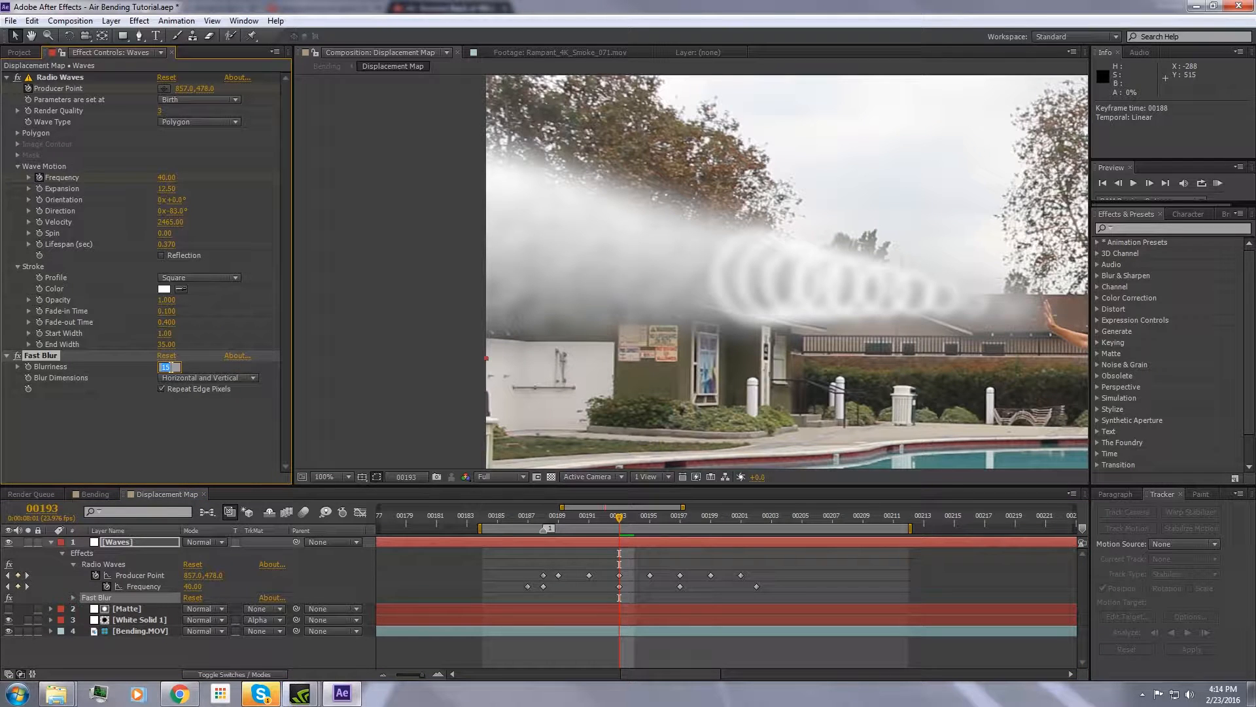
text(20)
key(Return)
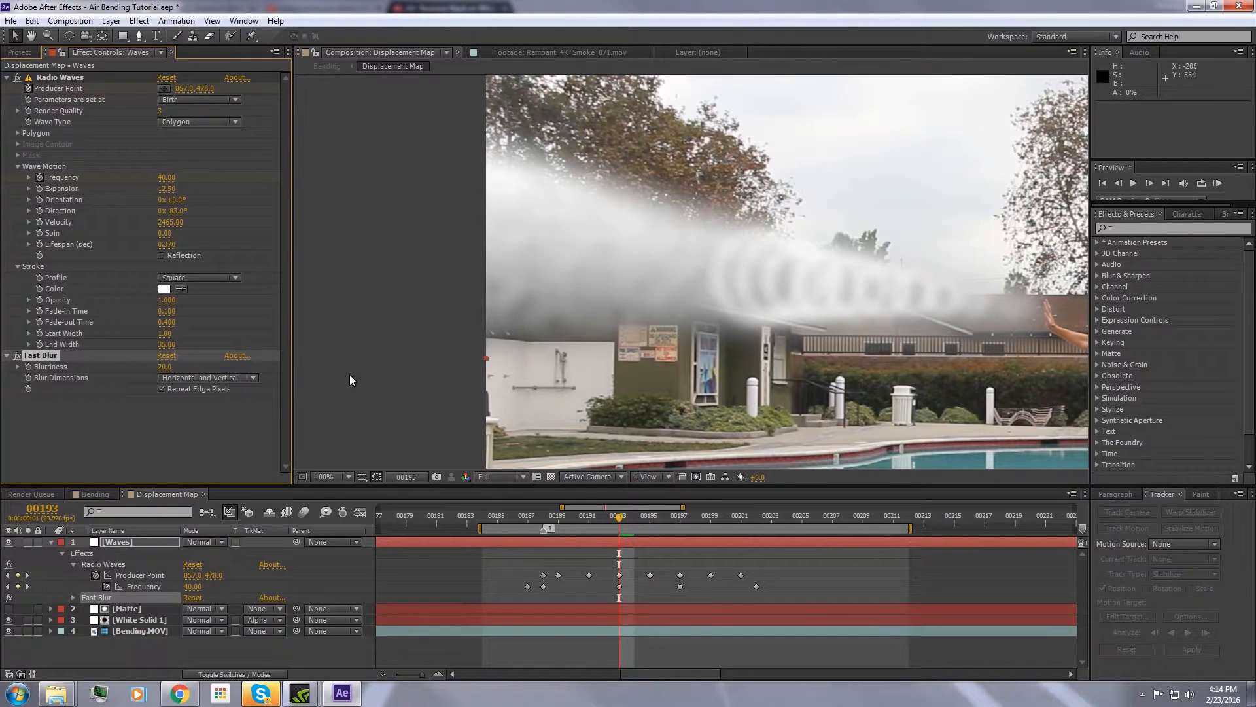
Check the blurred waves around frame 200 and set the Fast Blur blurriness to 24.
drag(620, 519, 726, 504)
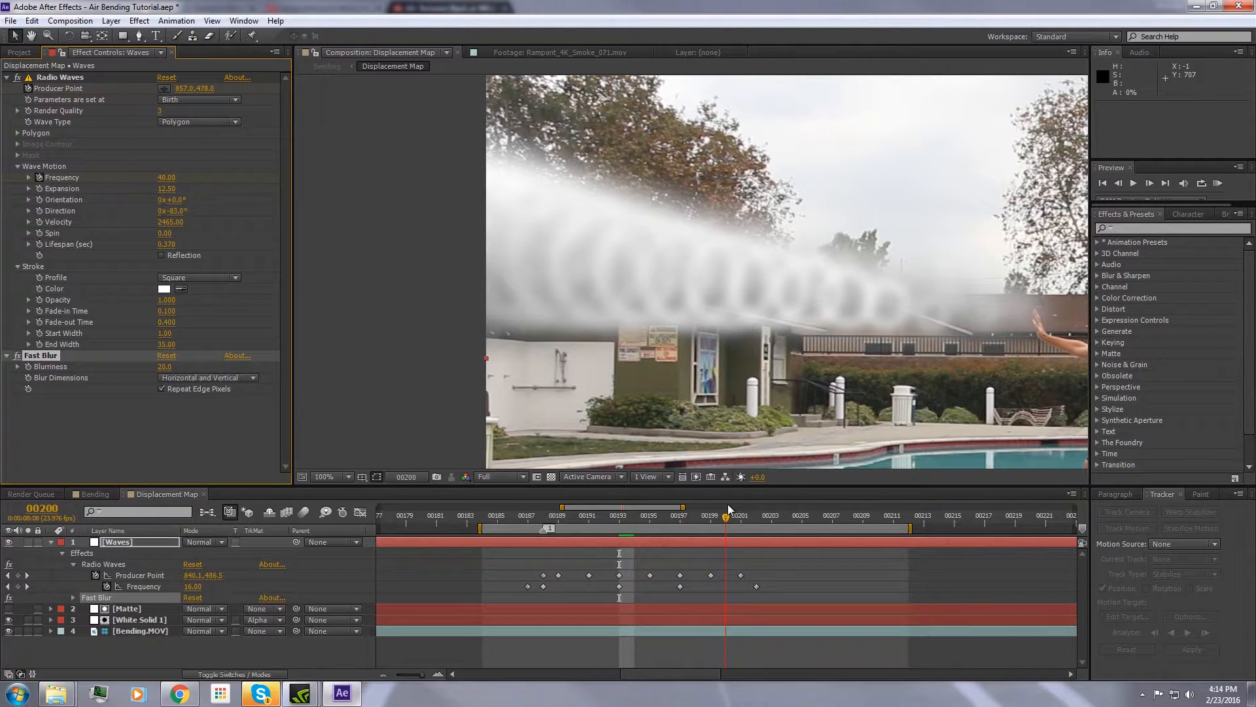
click(166, 367)
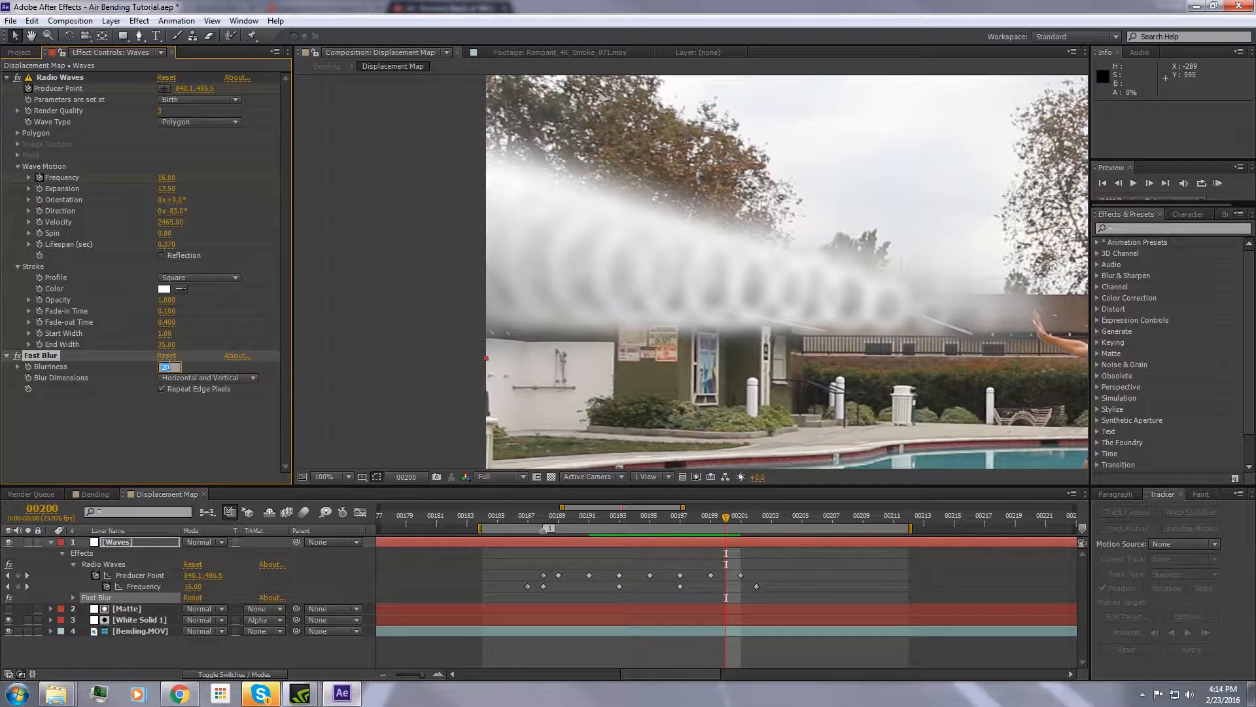
text(24)
key(Return)
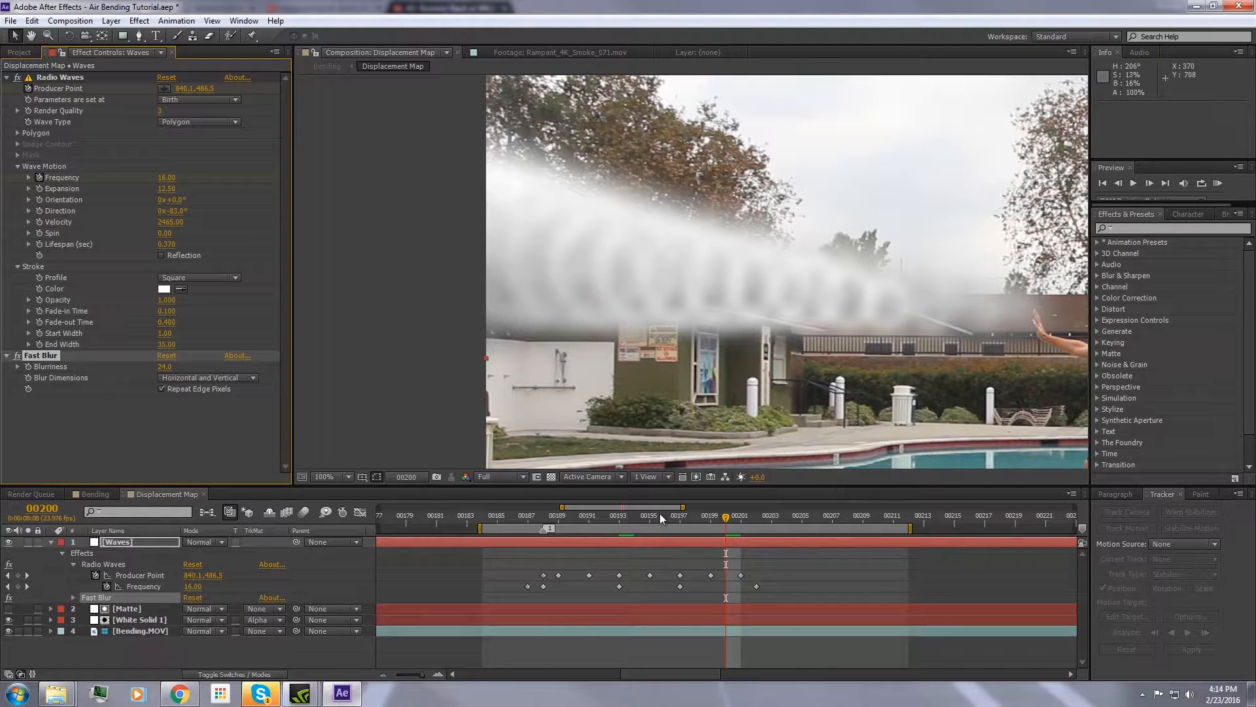
Keyframe the blurriness at 24 on frame 193 and add a stronger blurriness keyframe of 70 at frame 188.
click(634, 518)
drag(634, 518, 546, 516)
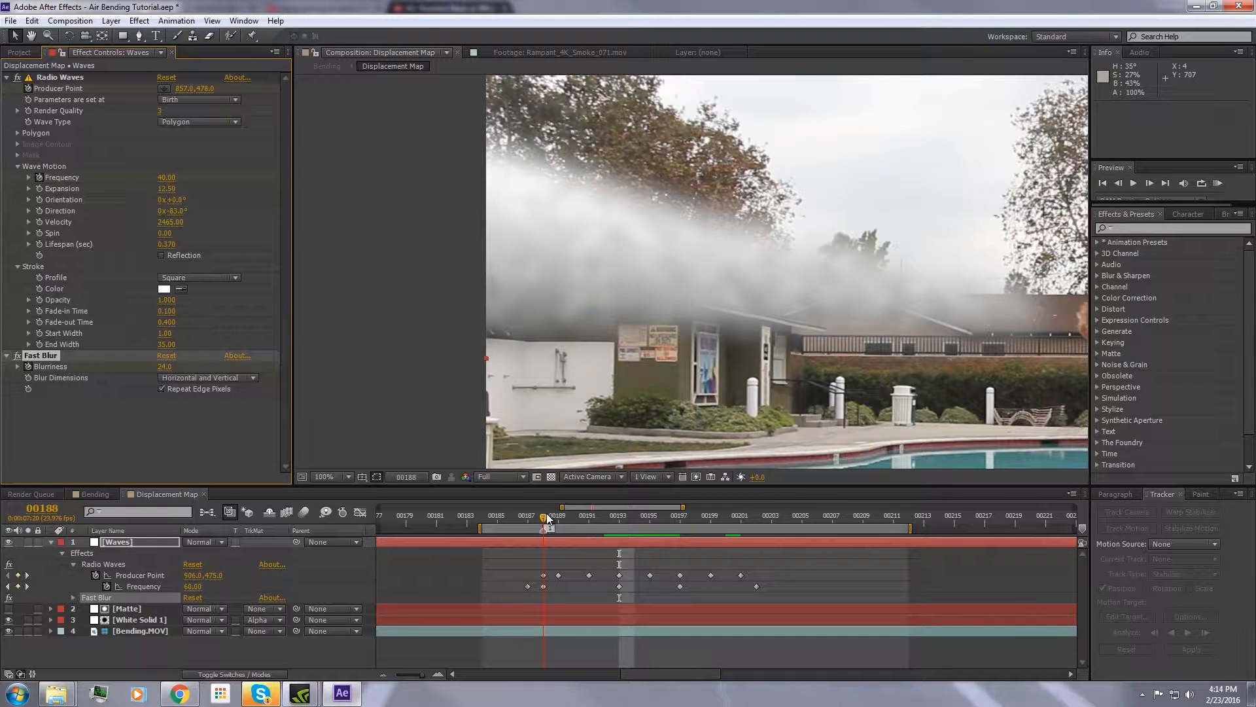
click(201, 372)
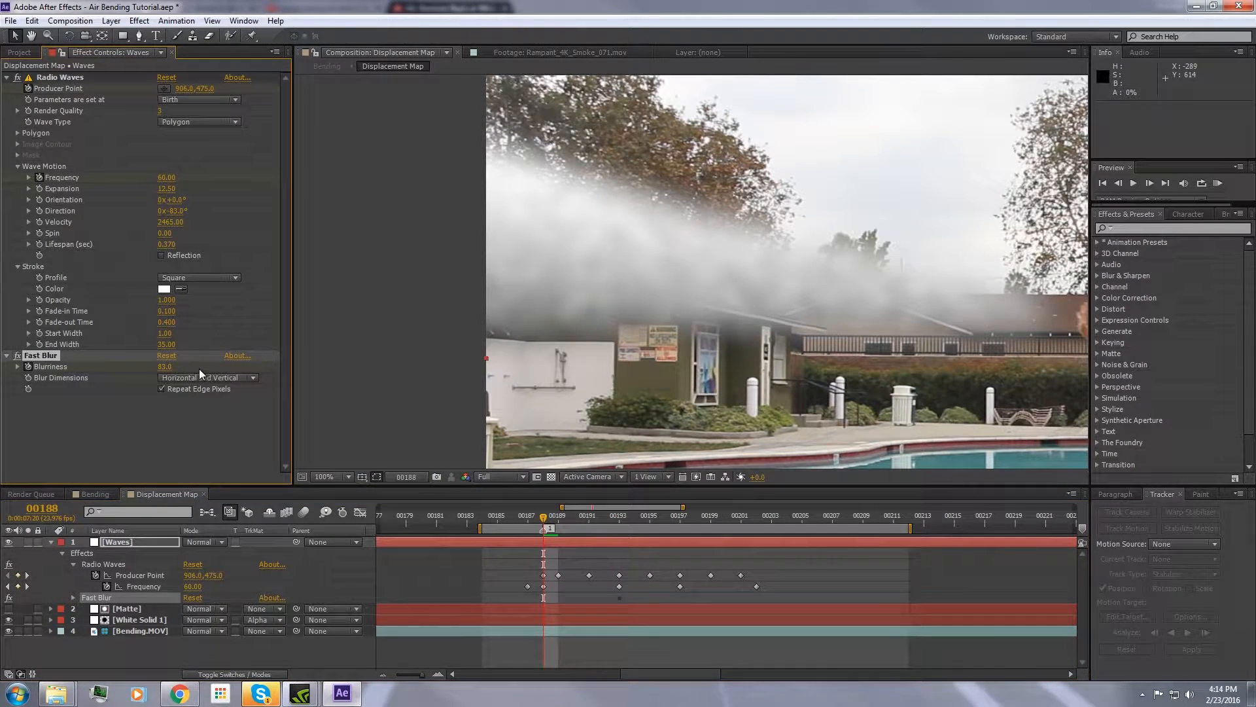
click(167, 367)
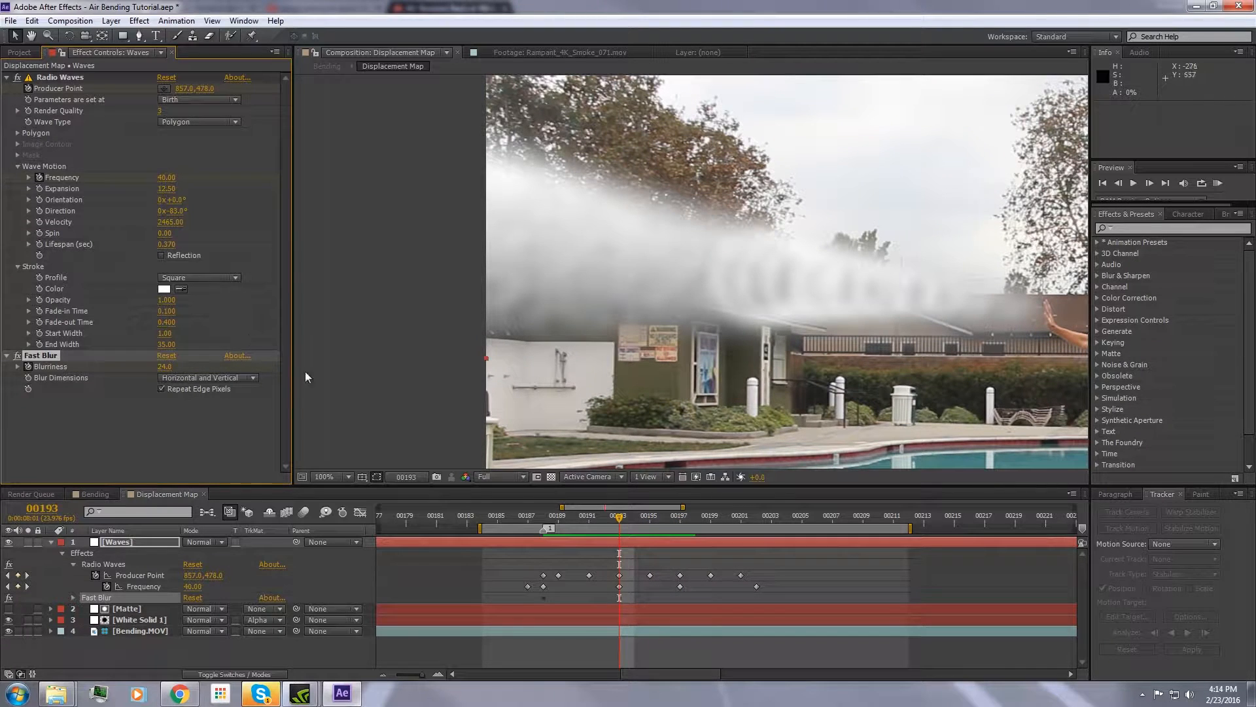
Show only the Waves layer's animated properties and move the frame 193 blurriness keyframe to frame 195.
key(u)
key(u)
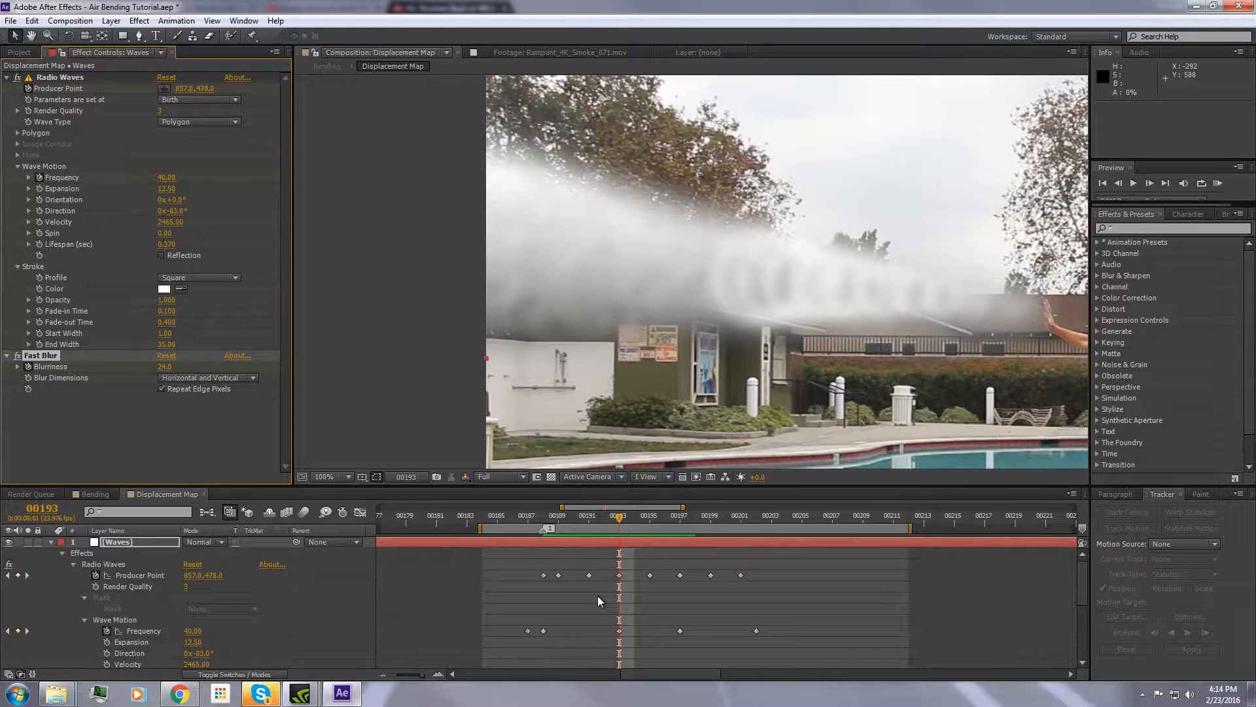
key(u)
click(137, 541)
key(u)
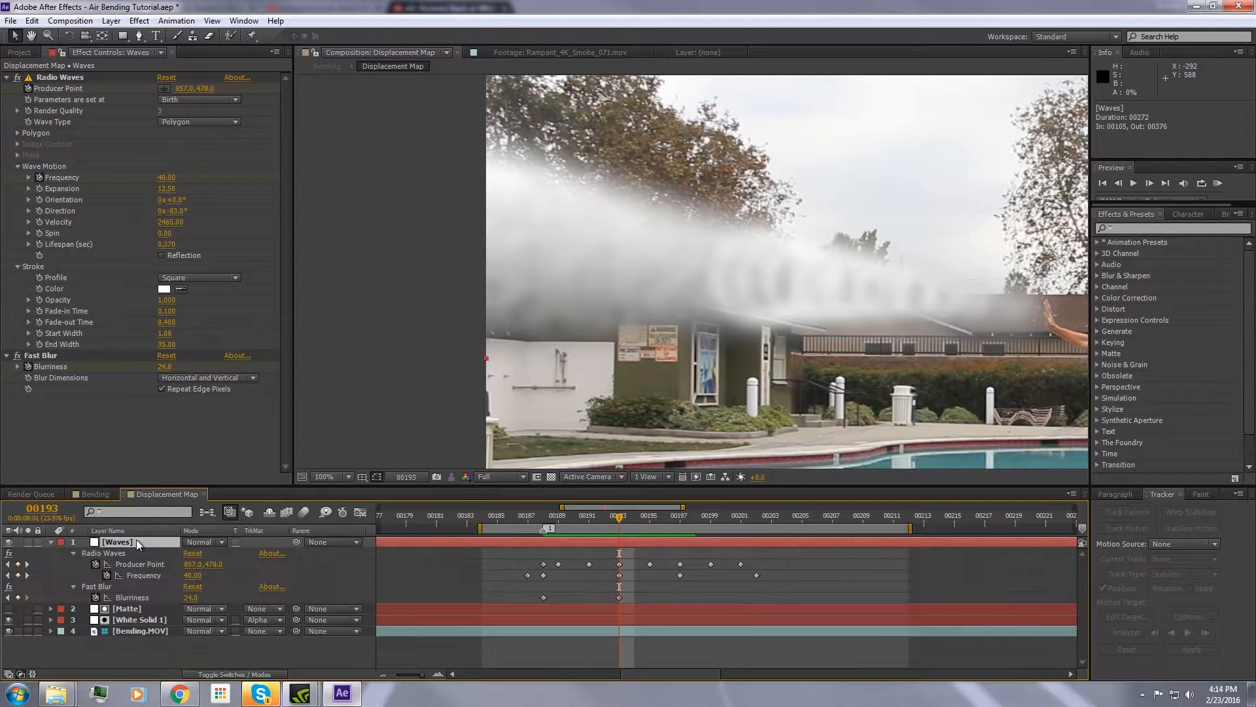
drag(619, 599, 632, 598)
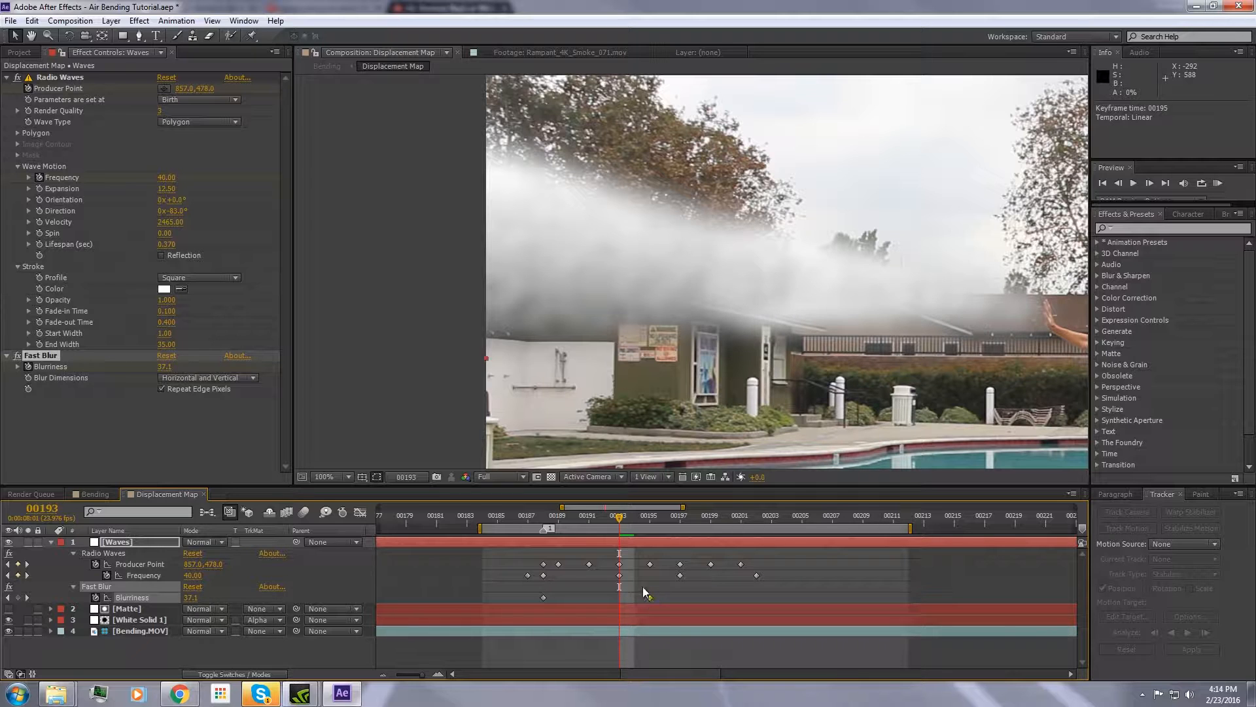
Adjust the blurriness keyframe at frame 188, preview the blurred waves, and edit that keyframe's value again.
mouse_move(553, 519)
mouse_down()
mouse_move(543, 520)
mouse_move(618, 522)
mouse_move(548, 522)
mouse_up()
click(165, 368)
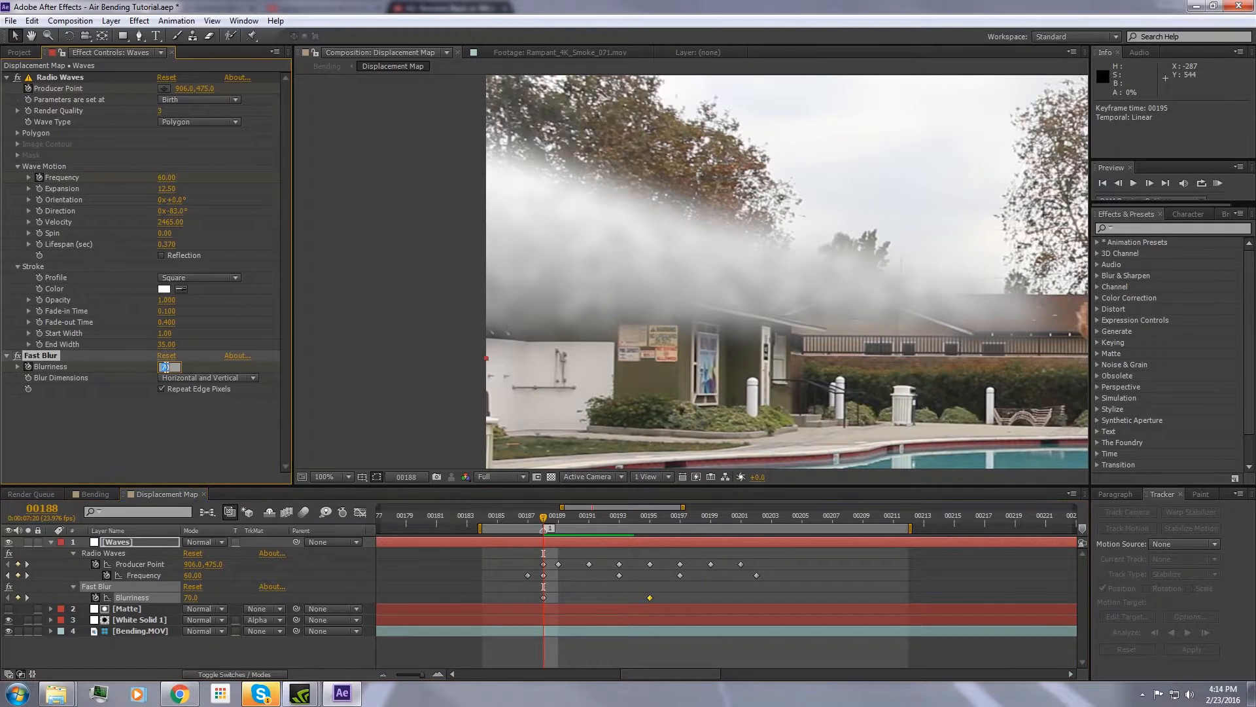
key(Return)
key(space)
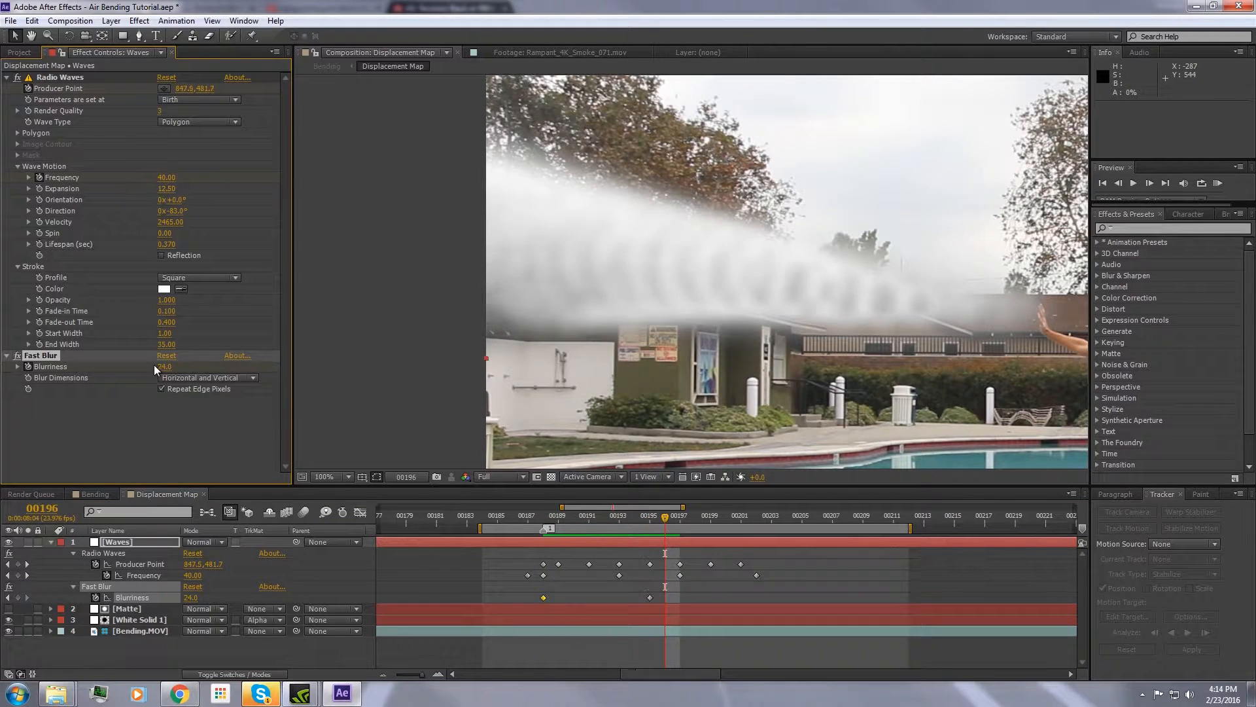
double_click(543, 598)
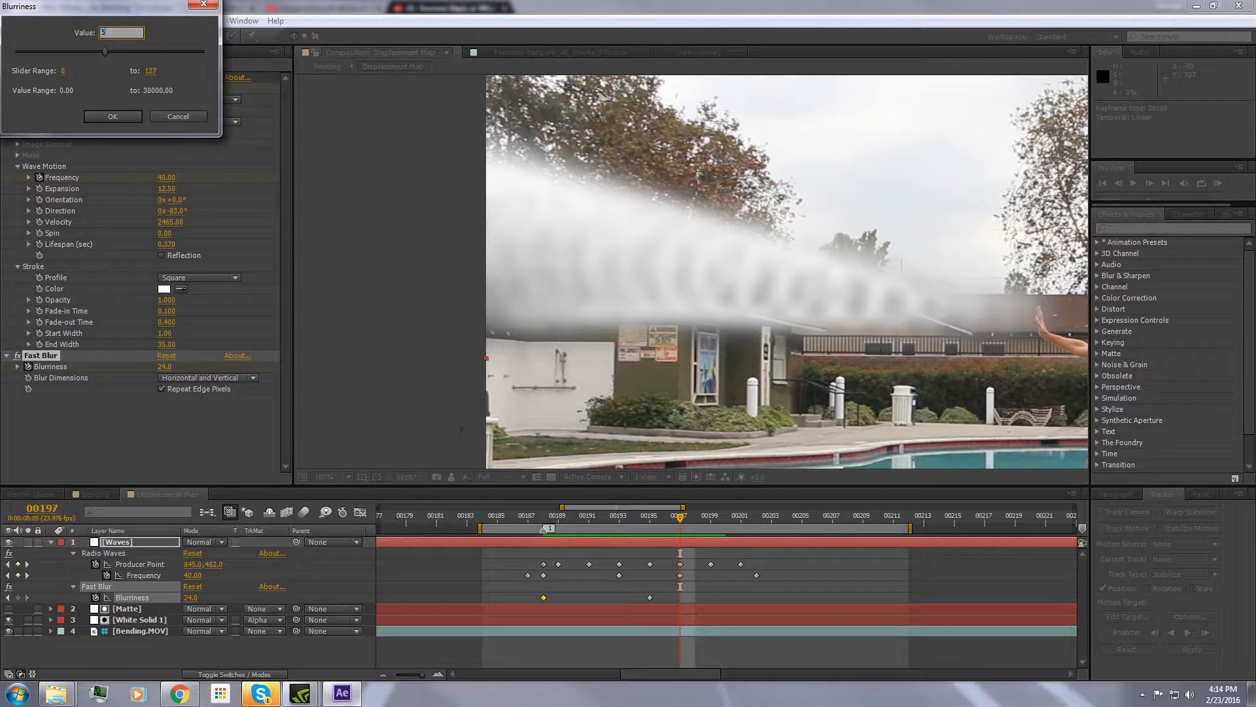
key(Return)
Add a blurriness keyframe of 20 at frame 199 and preview the end of the wave stream.
drag(543, 520, 706, 524)
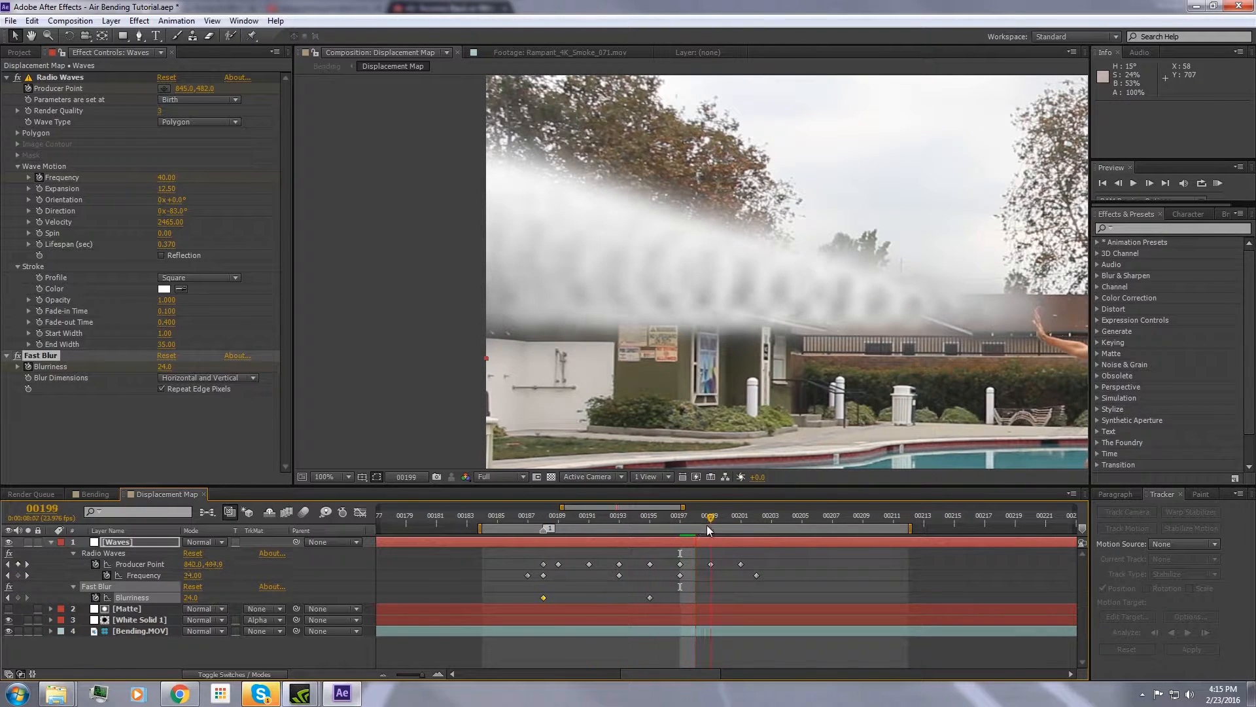
click(166, 367)
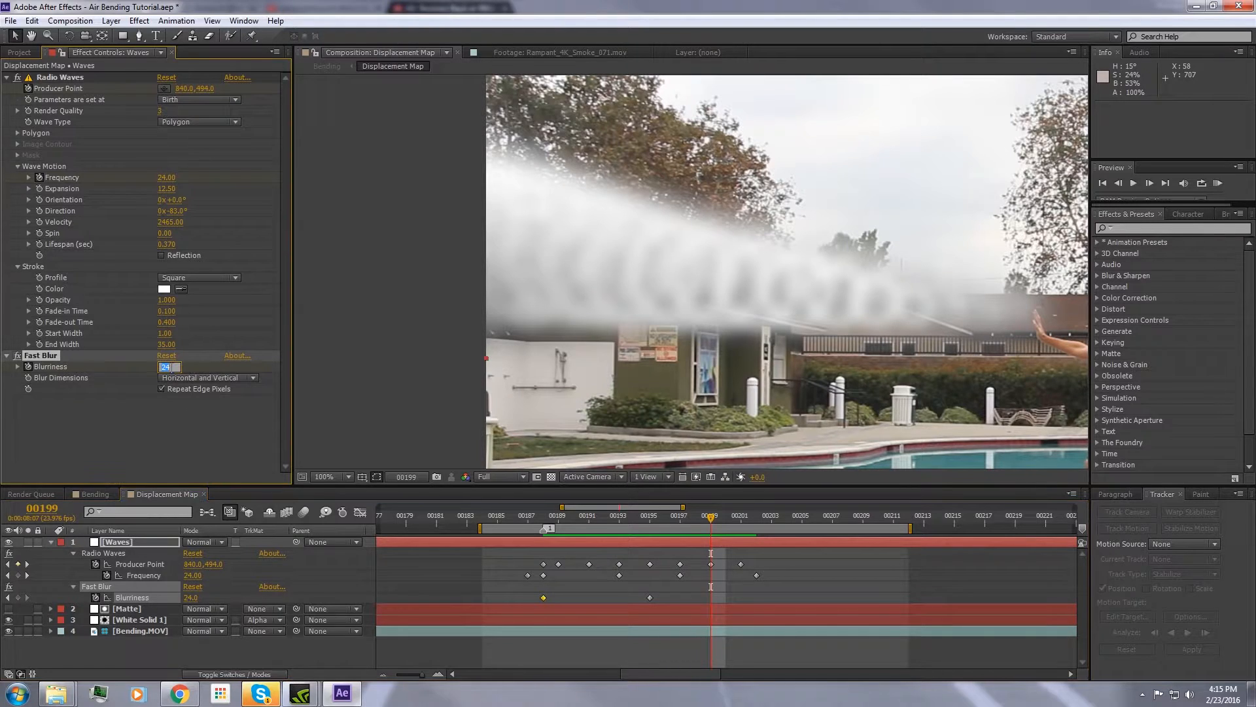
text(20)
key(Return)
key(space)
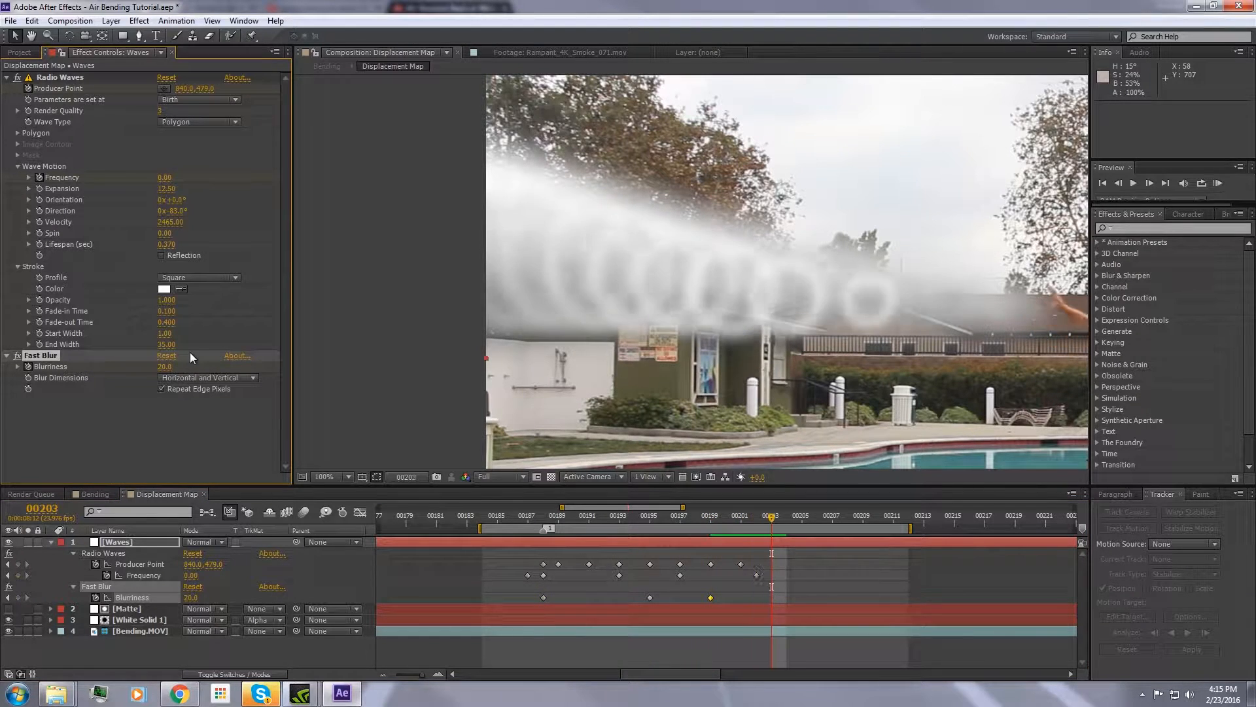
Move the frame 199 blurriness keyframe to frame 200 and add a blurriness keyframe of 102 at frame 206.
drag(714, 599, 723, 598)
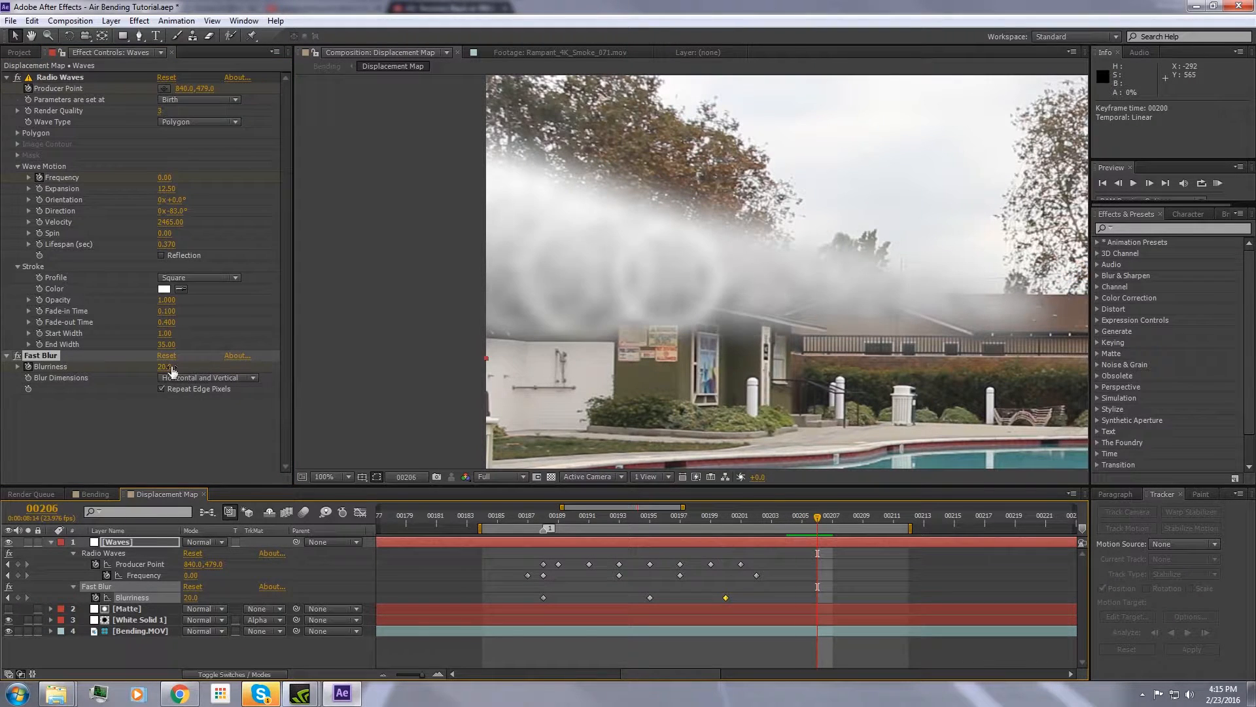
mouse_move(176, 367)
mouse_down()
mouse_move(213, 364)
mouse_move(189, 365)
mouse_move(200, 365)
mouse_up()
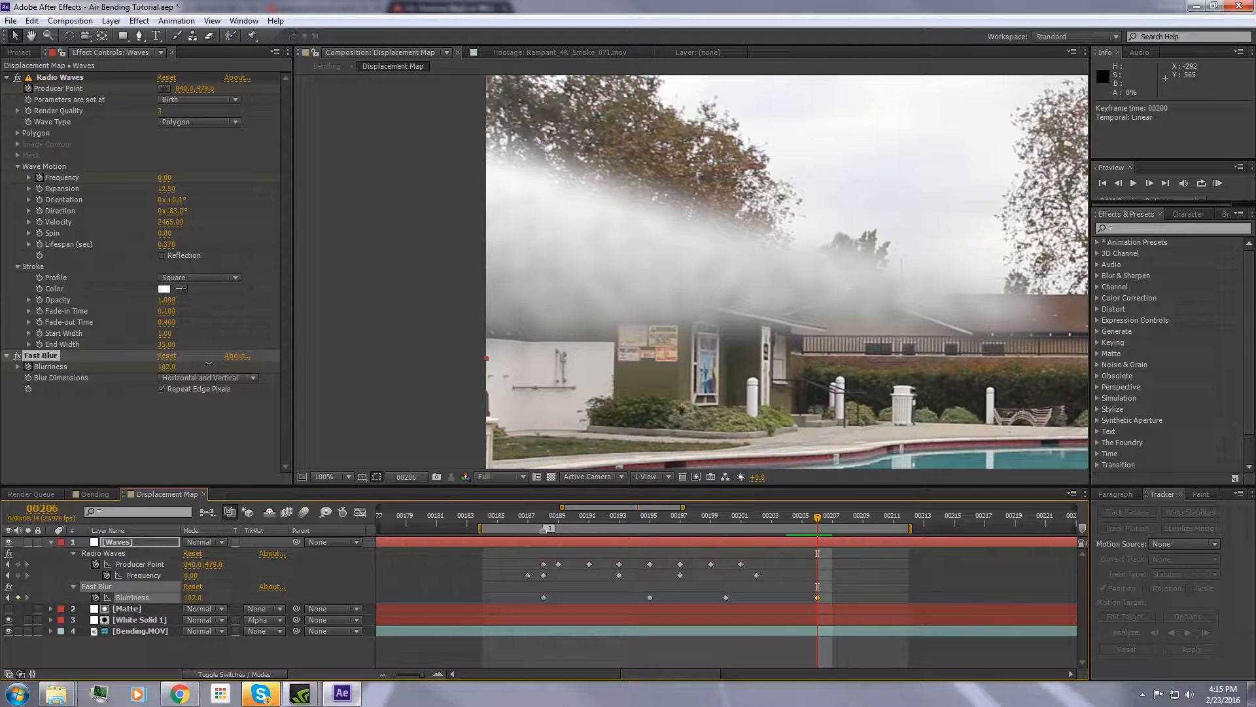
drag(791, 518, 756, 518)
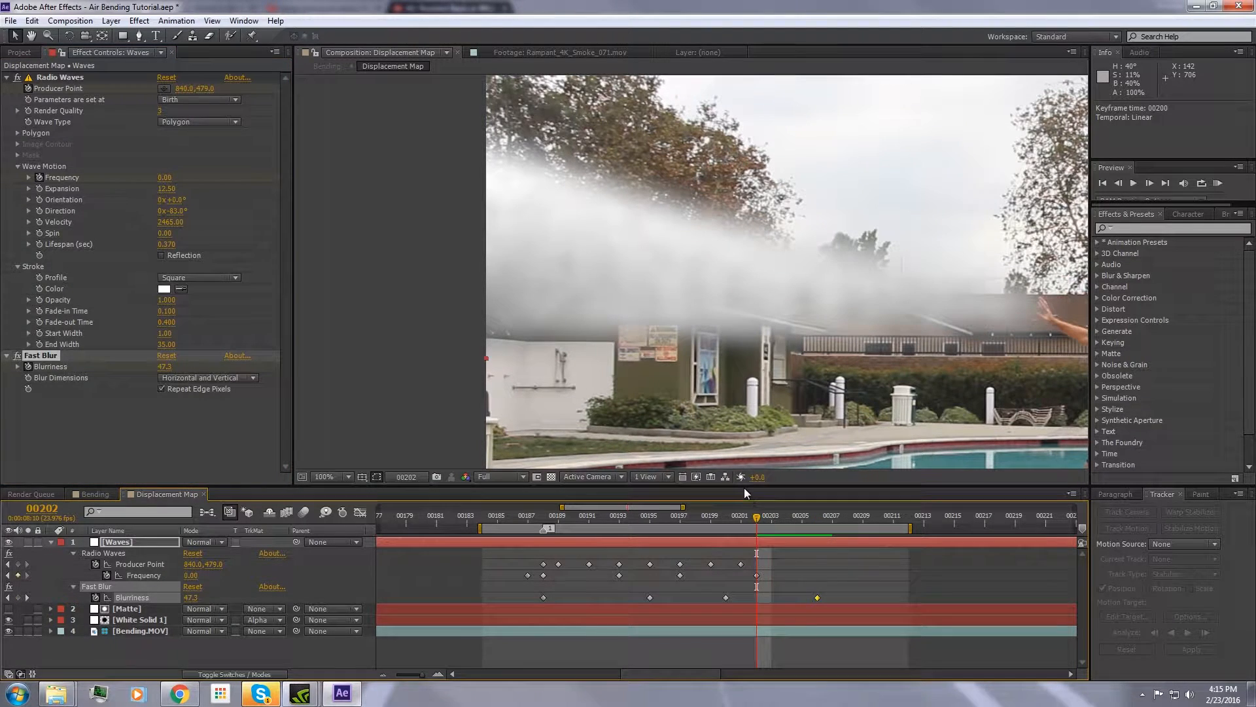
Fade out the Waves layer with opacity keyframes of 100% at frame 201 and 0% at frame 206.
key(shift+t)
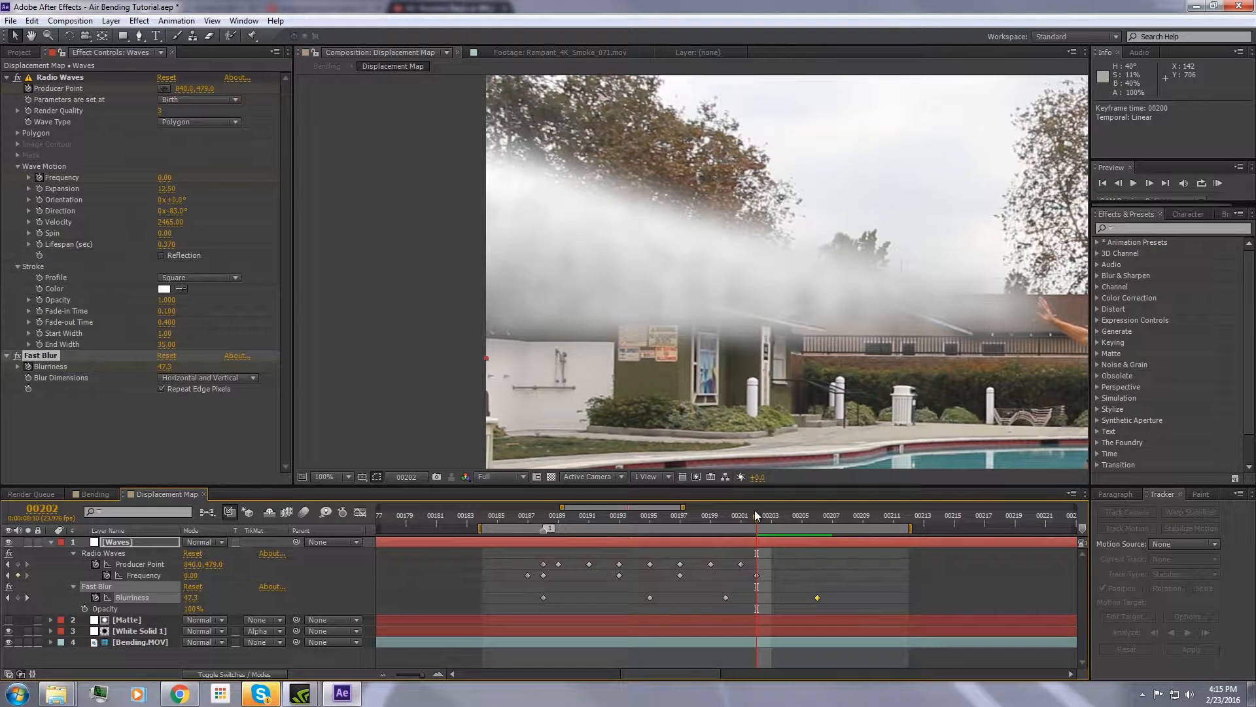
key(Page_Up)
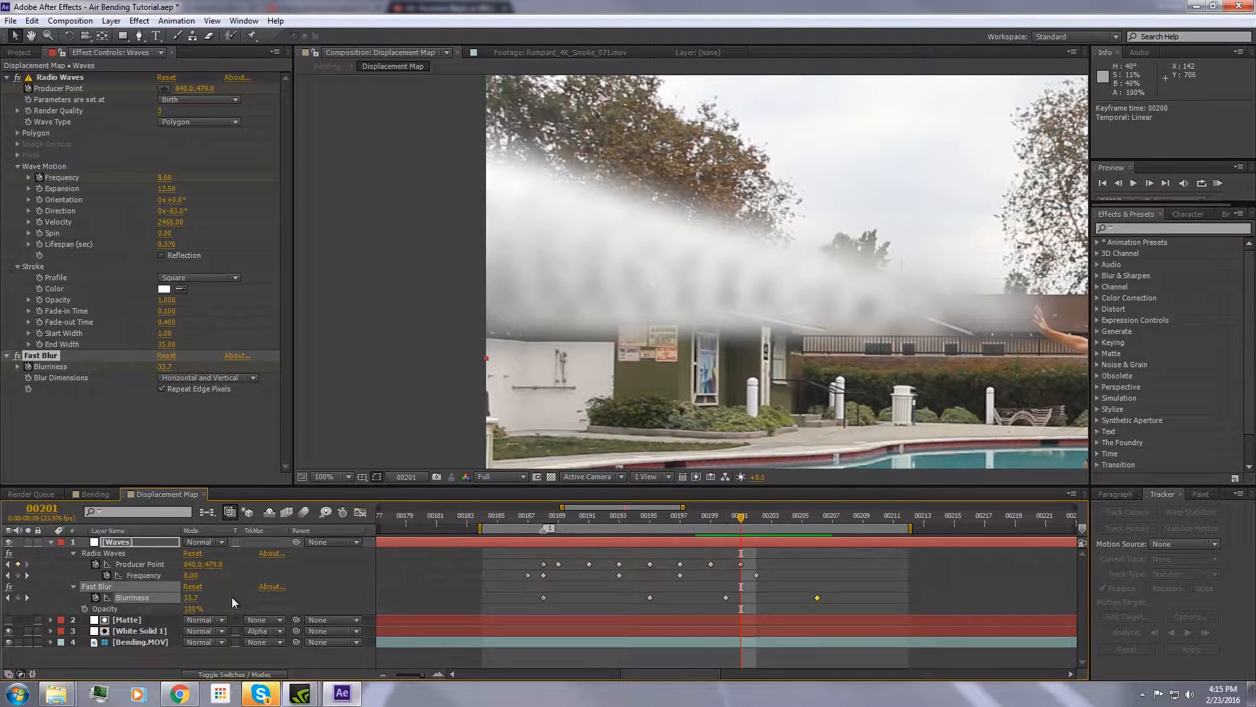
click(84, 608)
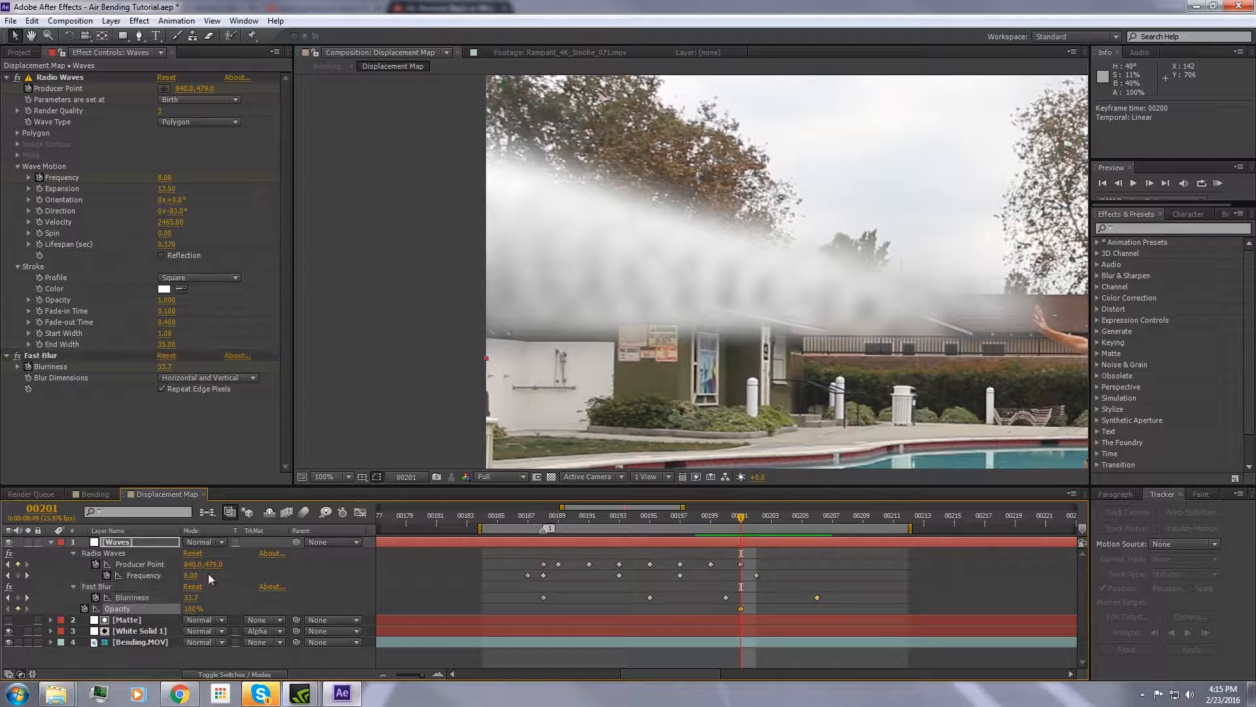
click(817, 517)
drag(188, 597, 346, 597)
click(123, 587)
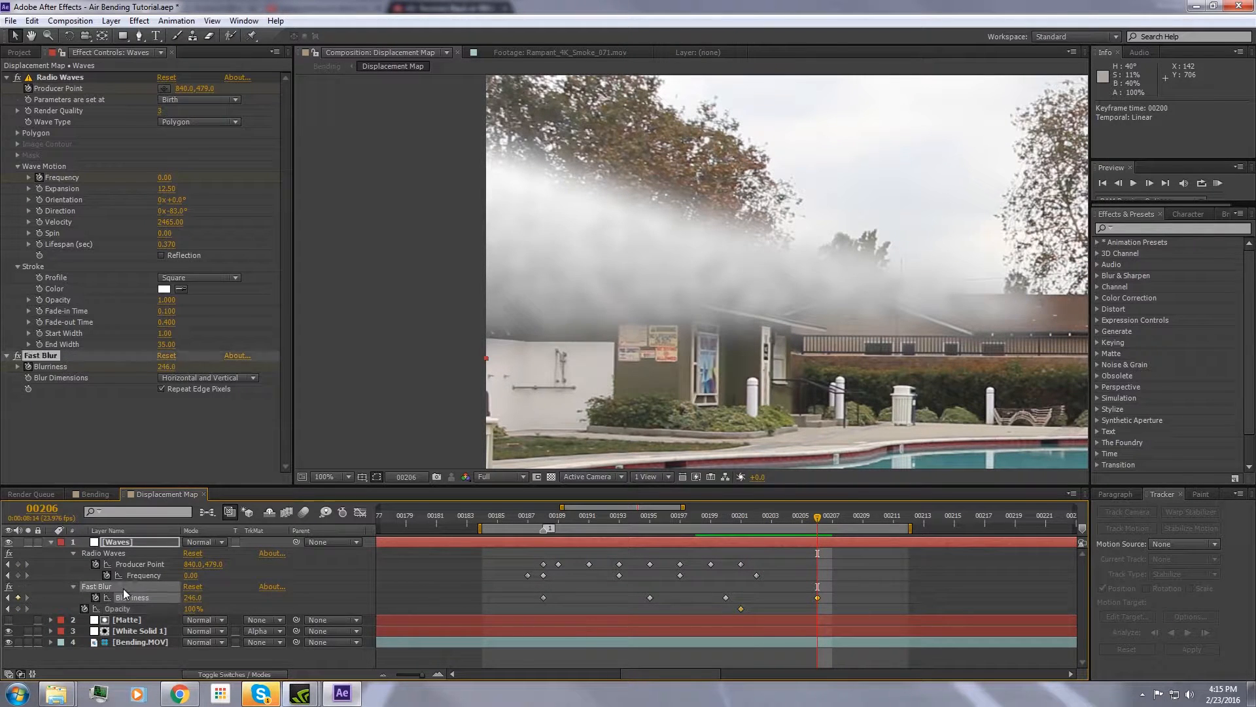
key(ctrl+z)
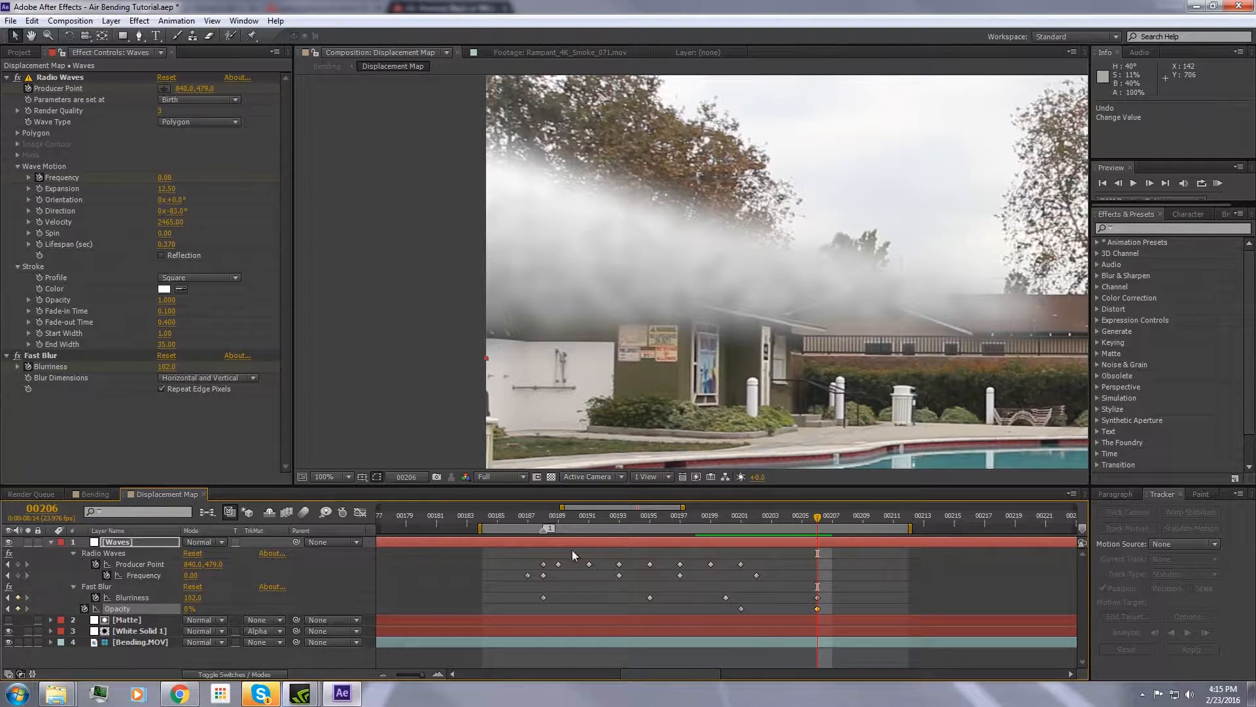
drag(815, 516, 701, 515)
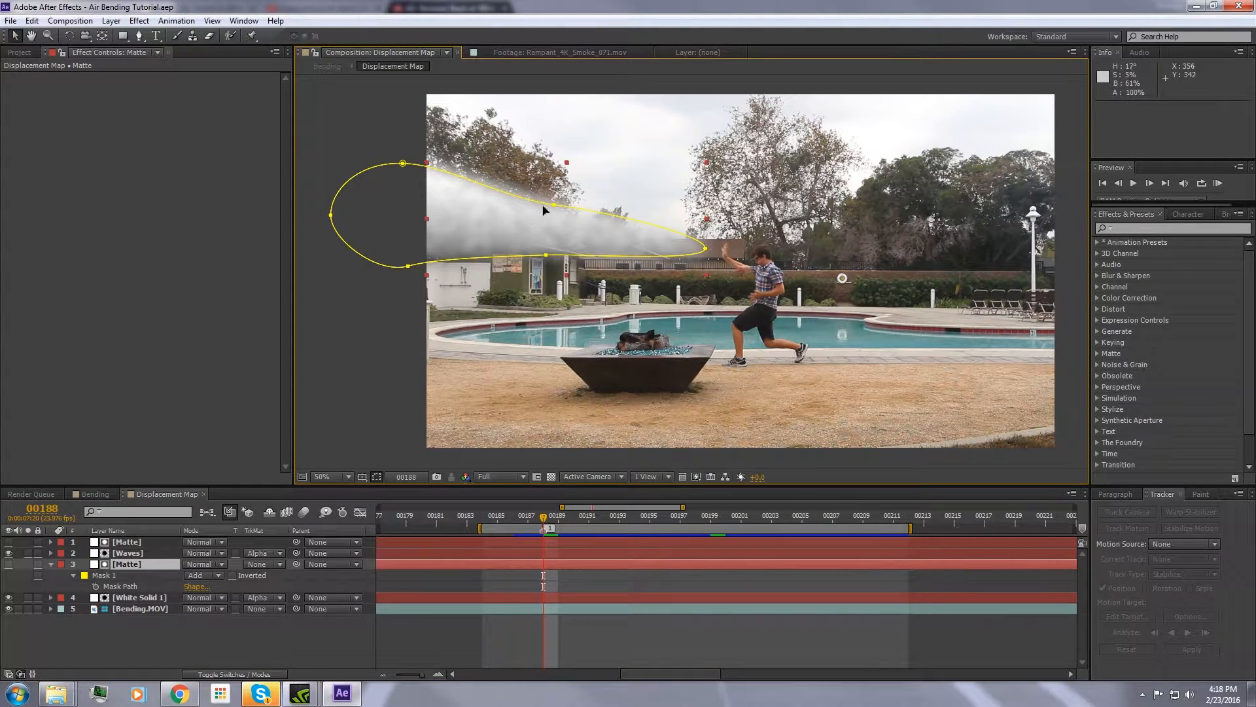
Draw a rectangular mask about 1860 px wide around the smoke mask on the lower Matte layer and place it above Mask 1.
click(123, 36)
key(comma)
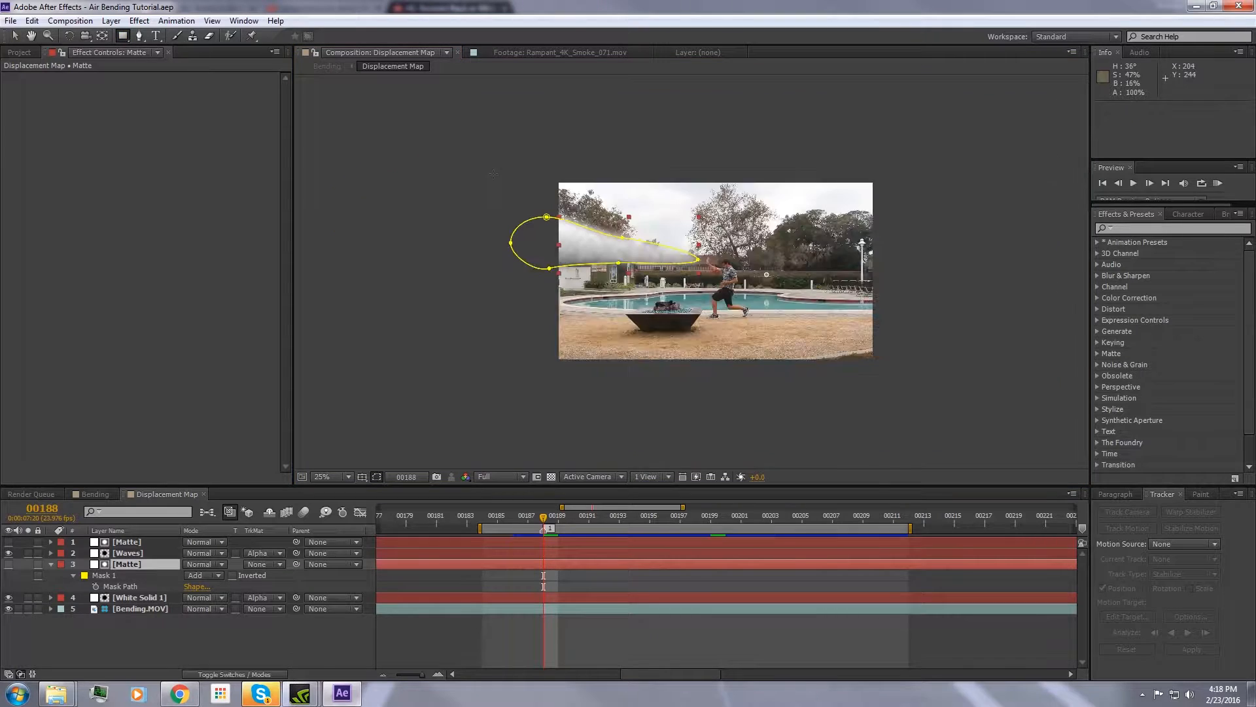
mouse_move(670, 288)
mouse_down()
mouse_move(461, 175)
mouse_move(765, 349)
mouse_up()
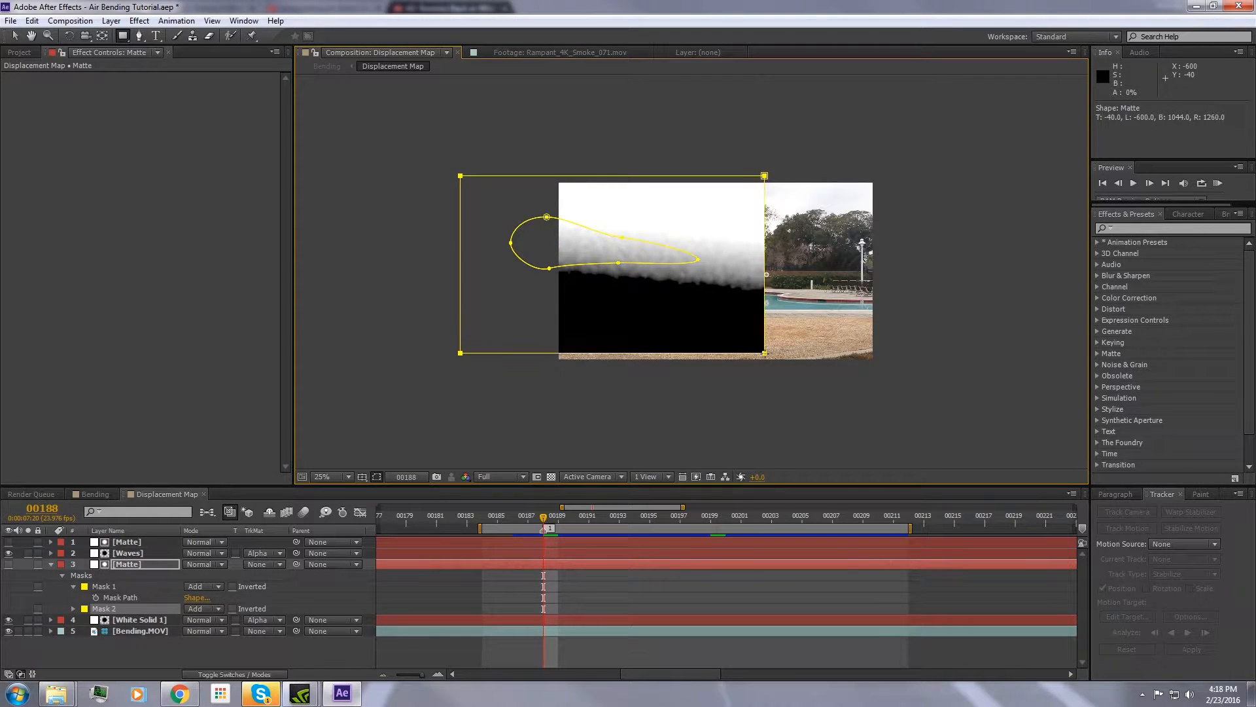
drag(113, 612, 112, 584)
click(118, 598)
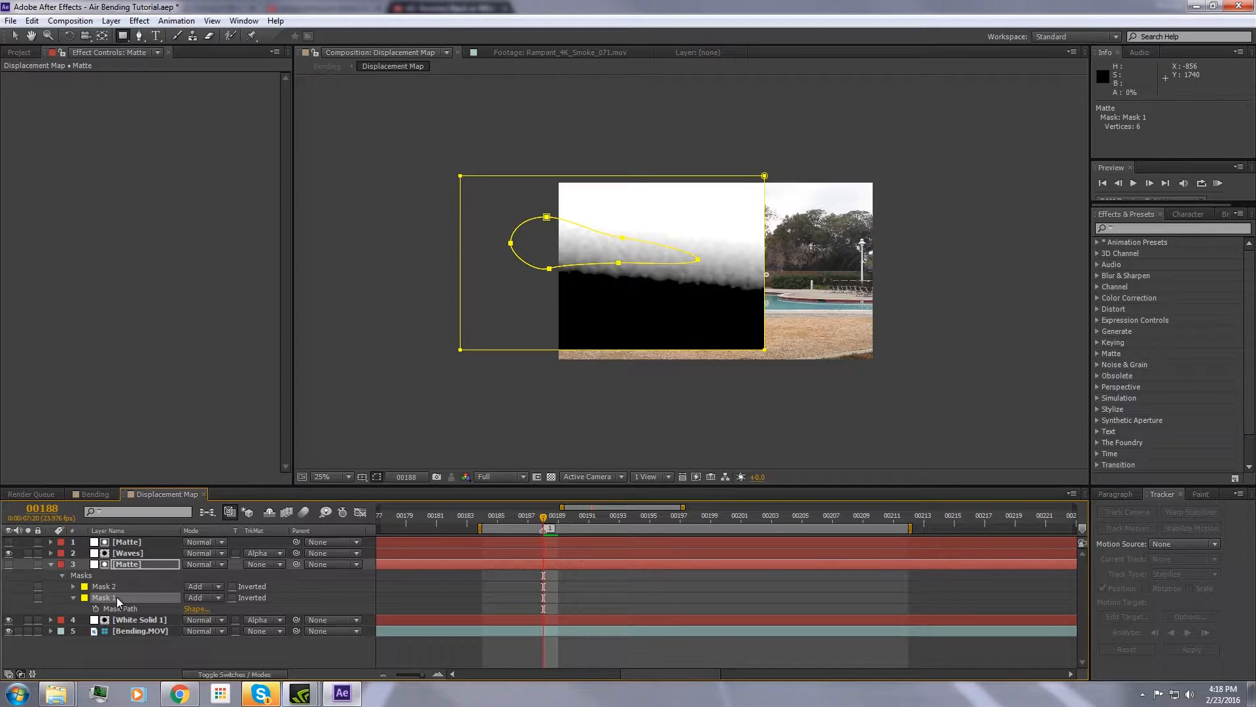
Set Mask 1 on the lower Matte layer to Subtract mode and invert it.
click(208, 597)
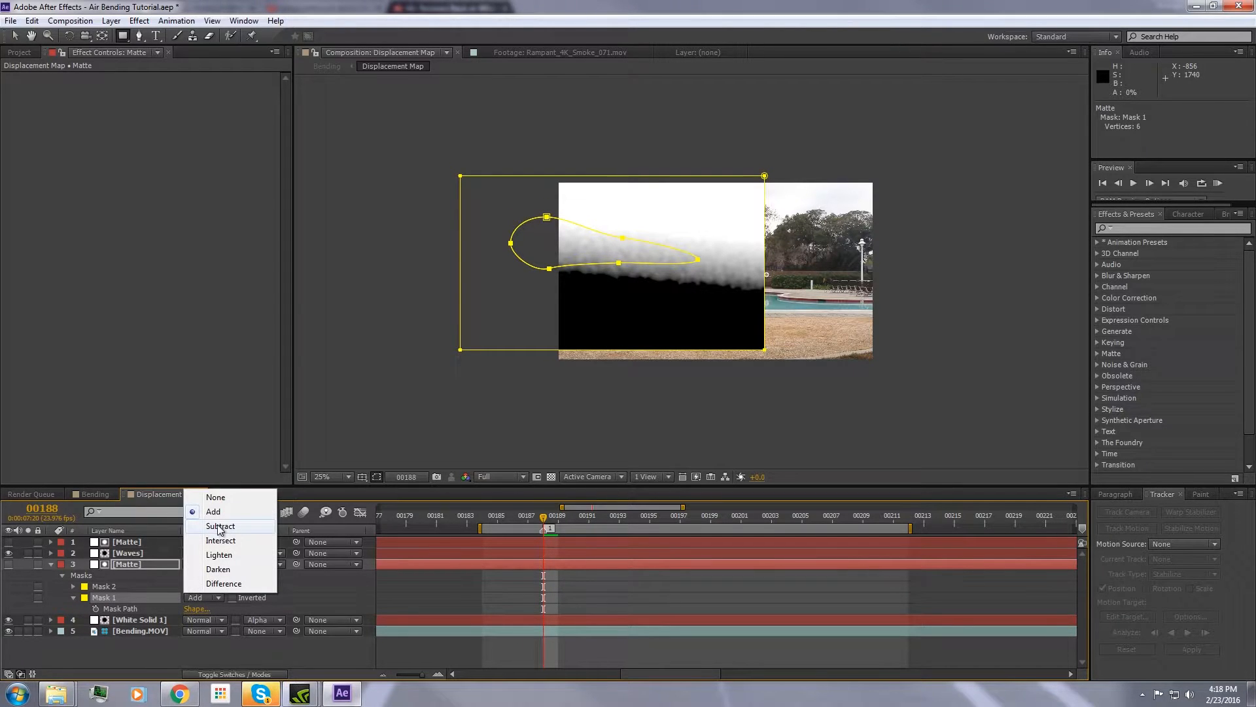
click(219, 527)
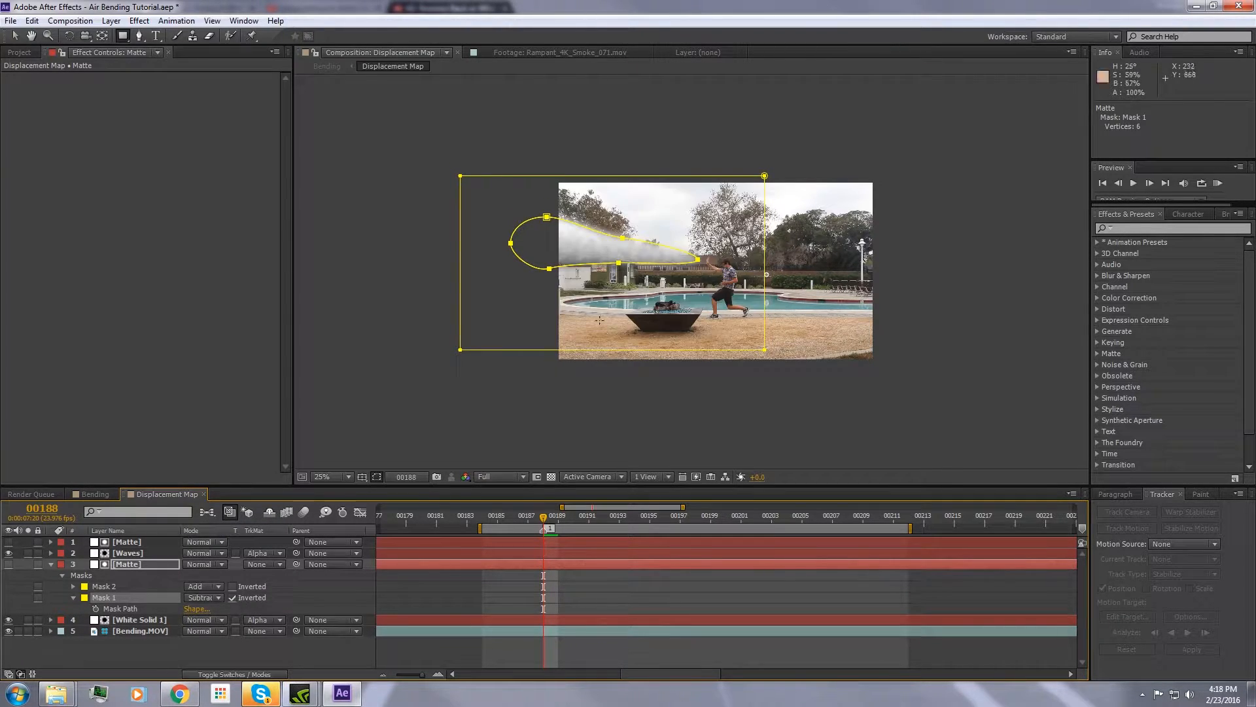
scroll(539, 343, up, 1)
key(v)
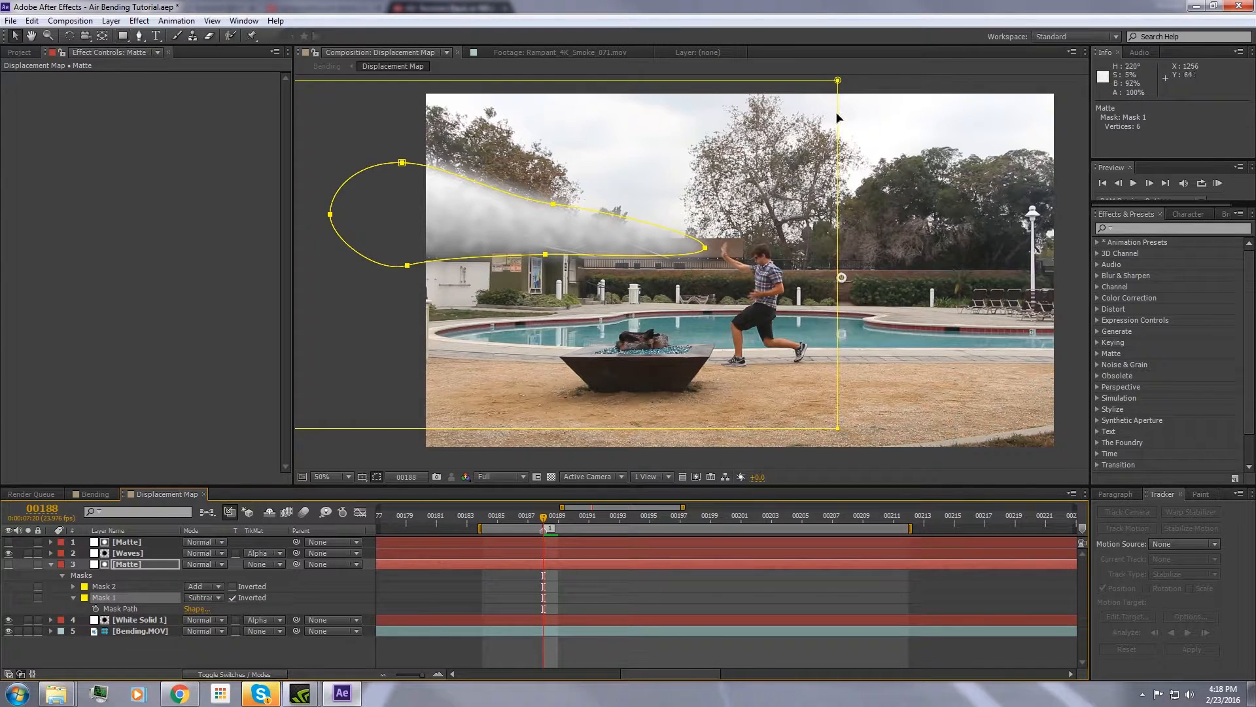
Pull the right edge of Mask 2 slightly inward and set its feather to 180 pixels.
click(839, 281)
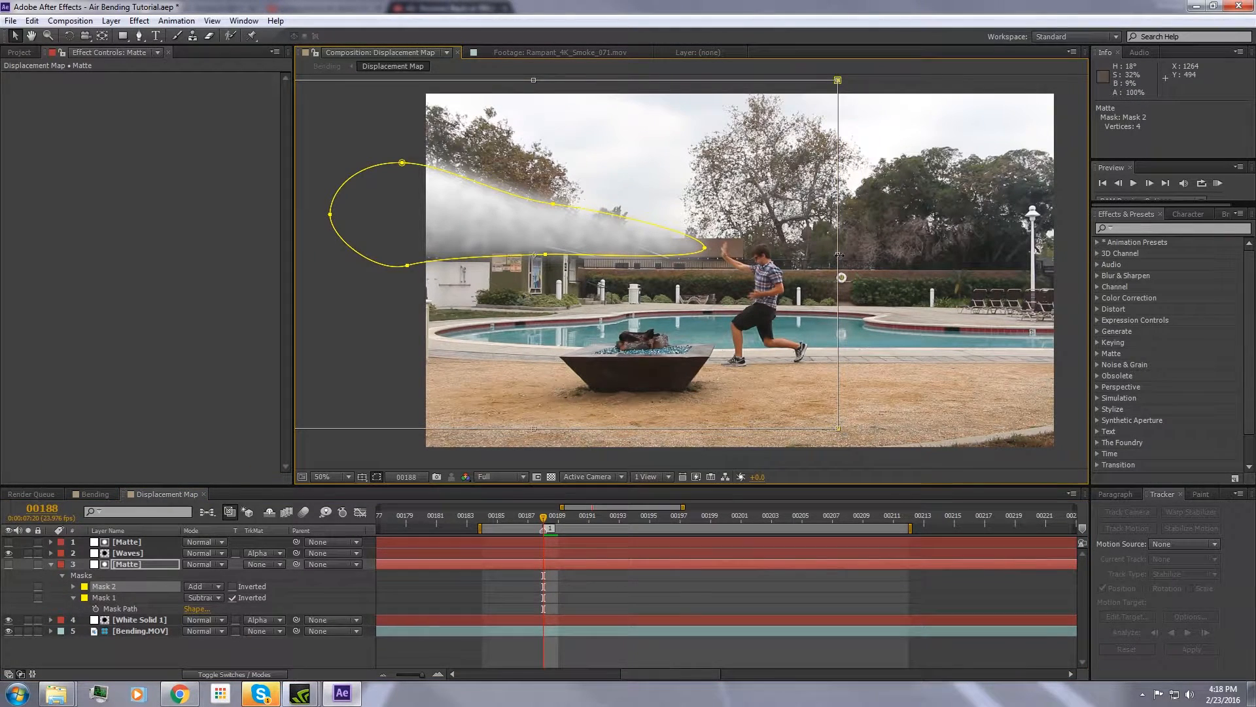
mouse_move(838, 254)
mouse_down()
mouse_move(677, 255)
mouse_move(843, 255)
mouse_up()
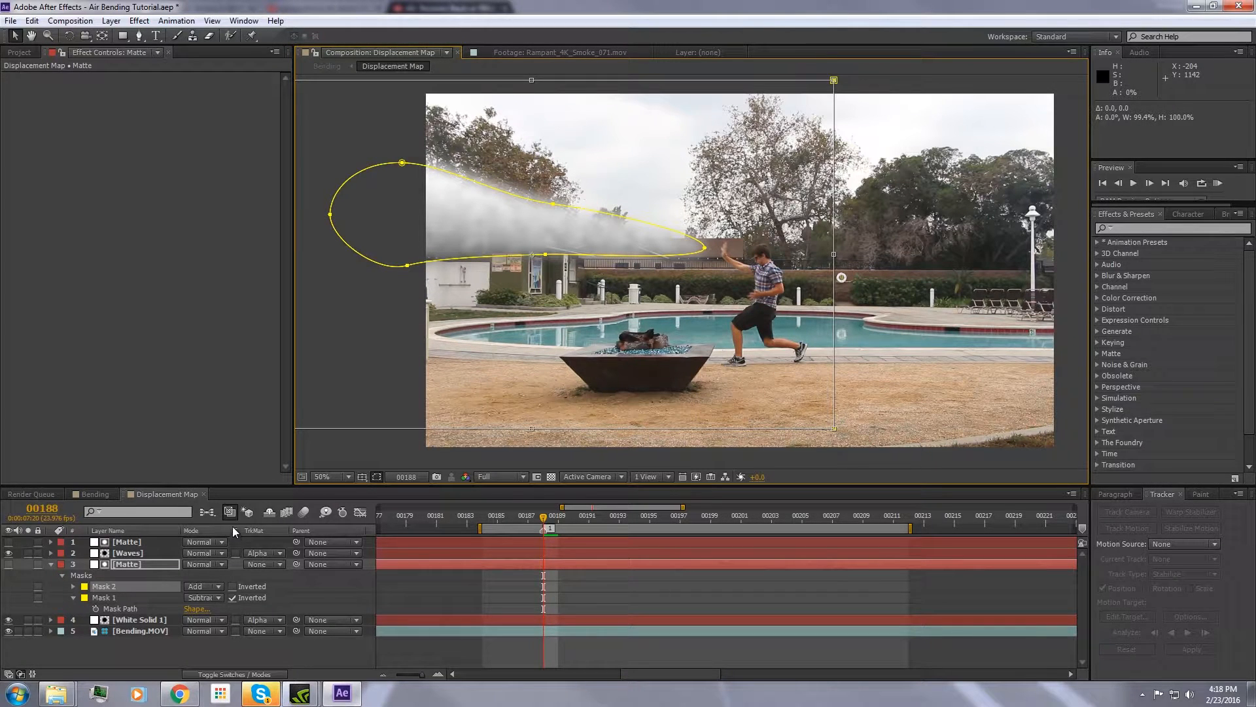
key(f)
drag(217, 592, 233, 586)
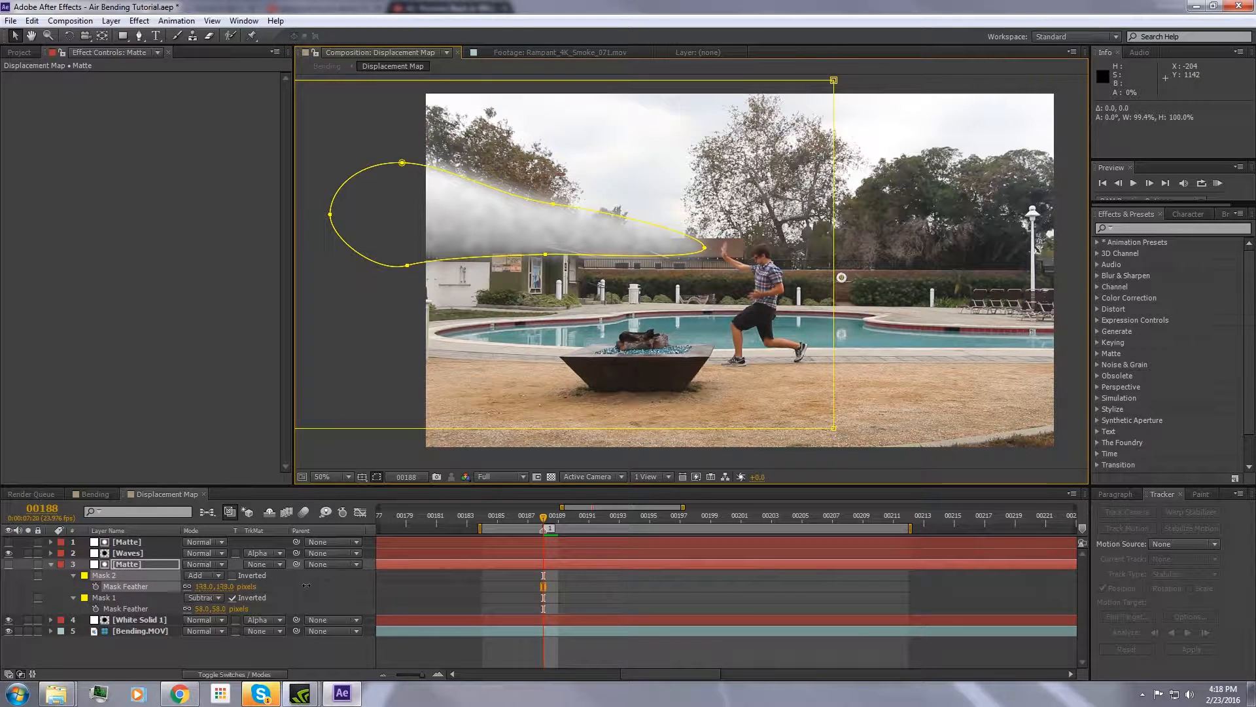
drag(312, 585, 328, 585)
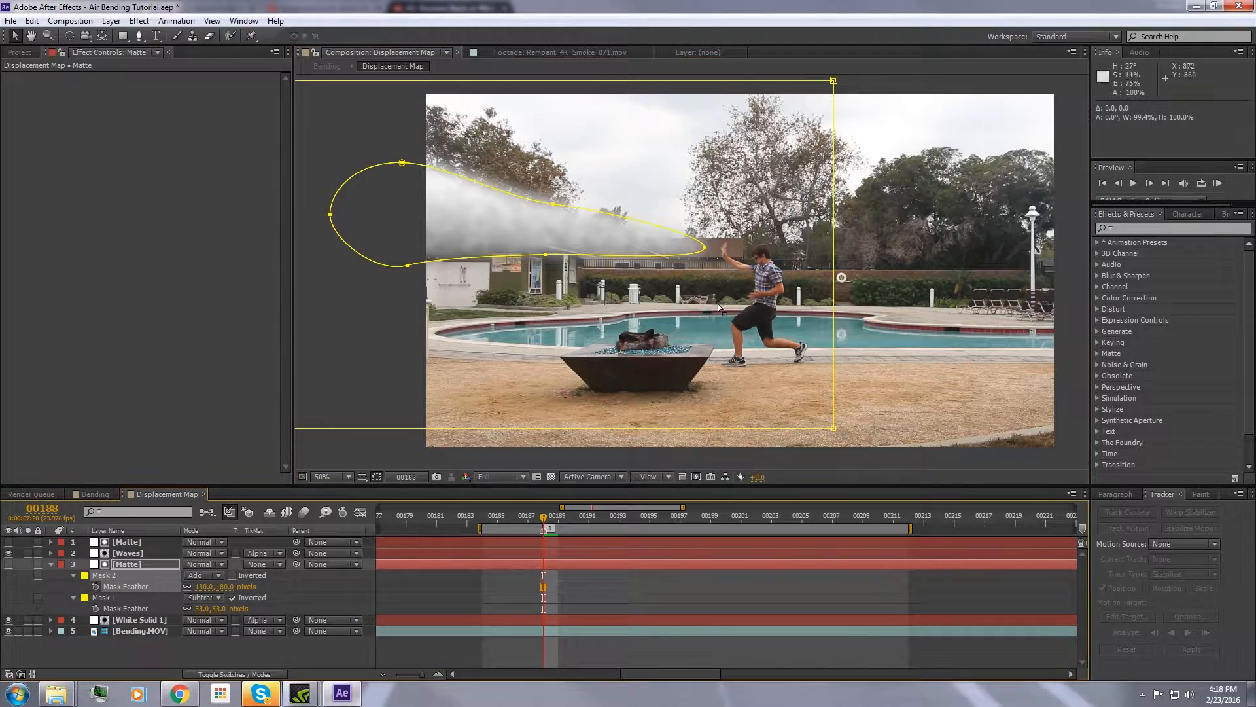
Raise Mask 2's feather to 256 pixels and extend its right edge past the man.
click(834, 81)
drag(834, 254, 643, 264)
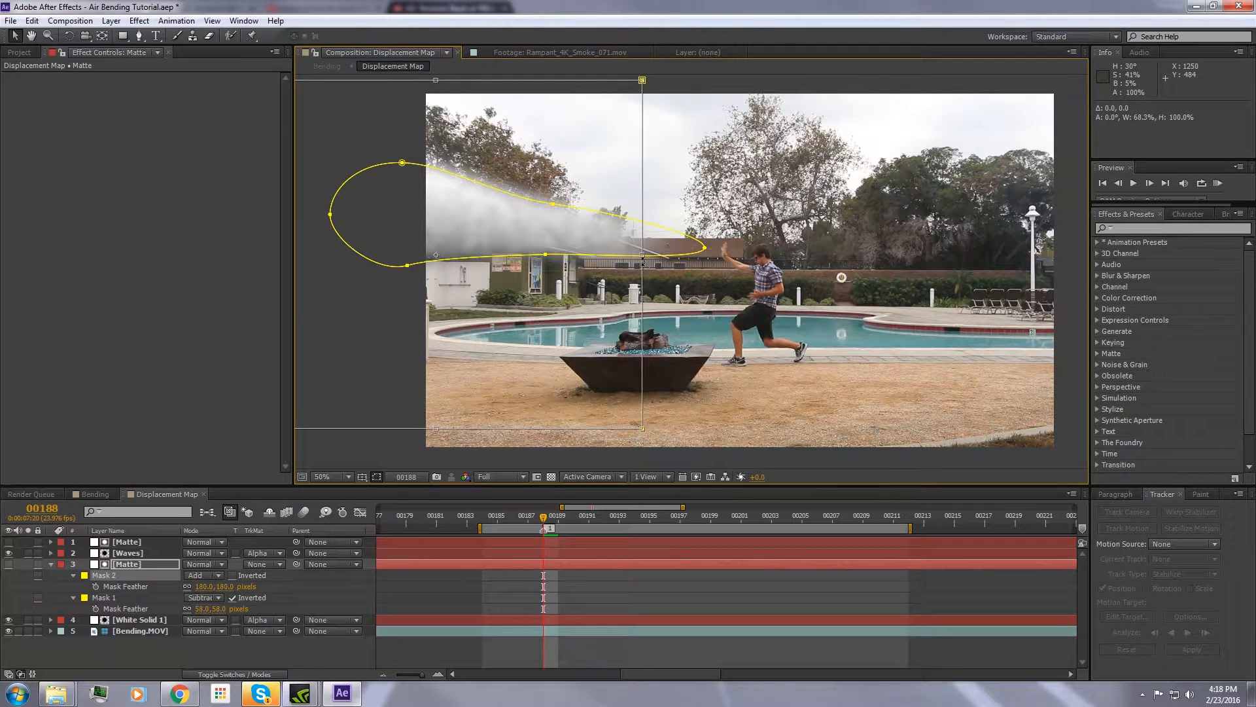
drag(222, 586, 270, 581)
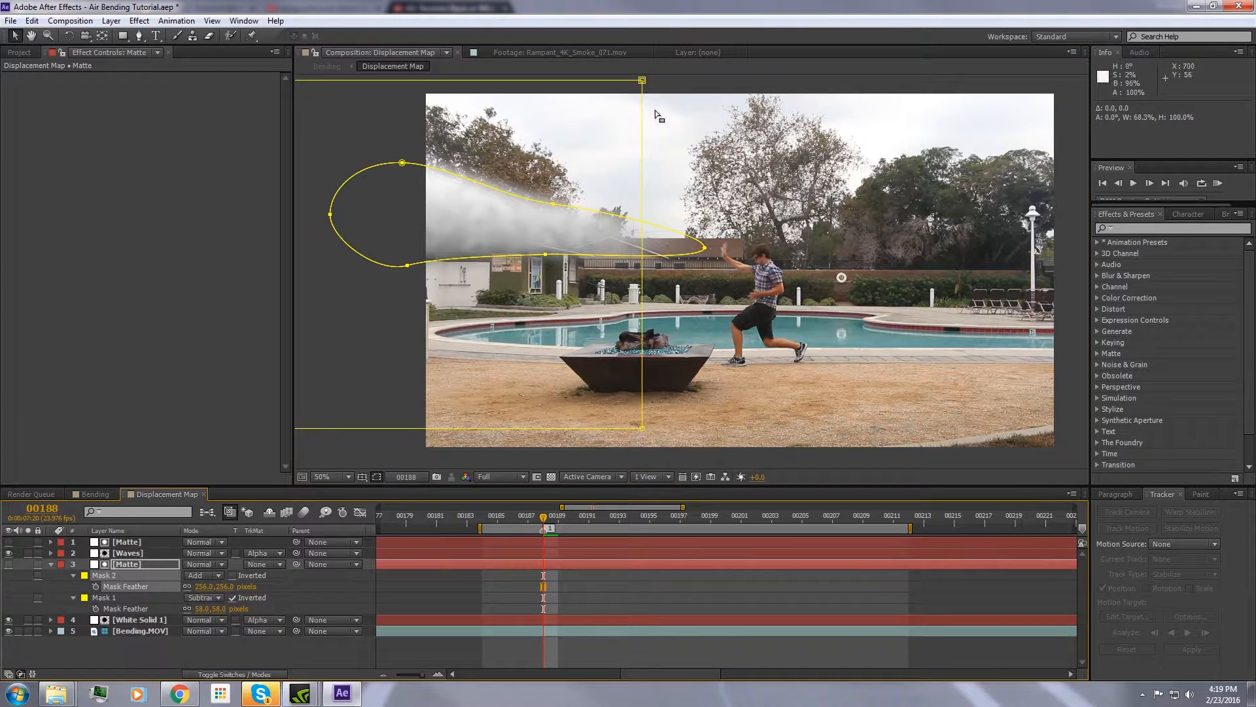
double_click(642, 81)
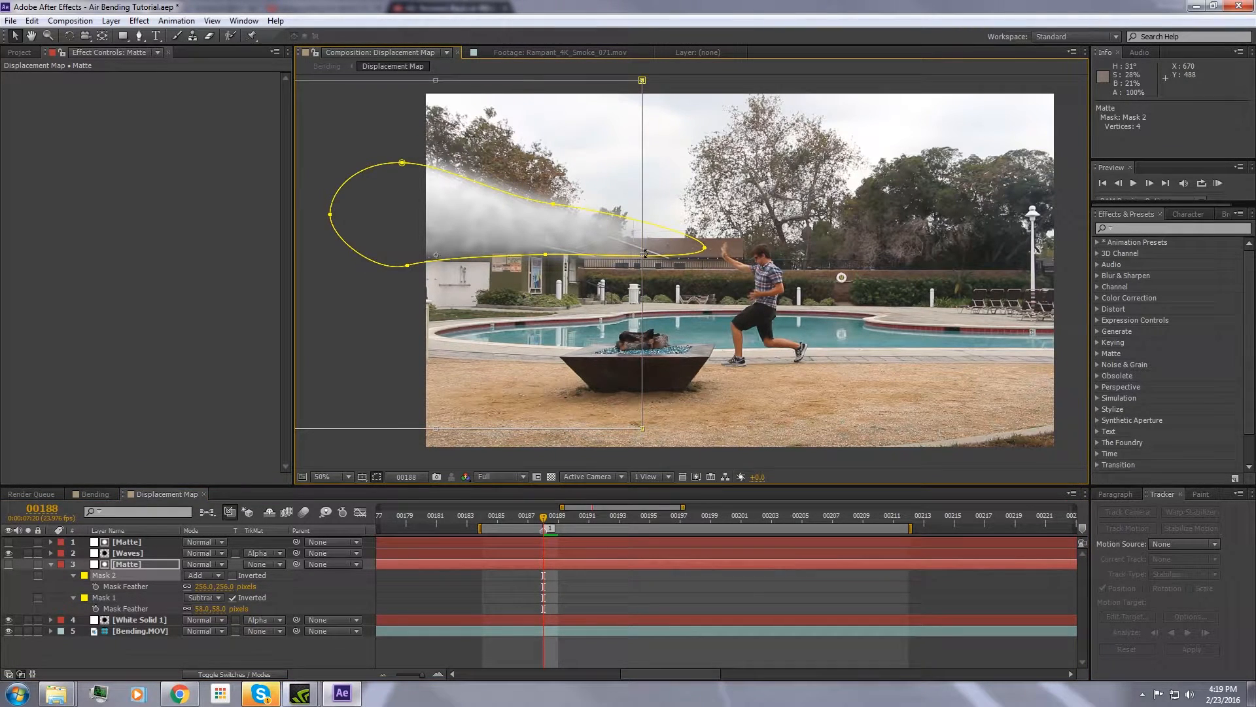
drag(646, 257, 883, 258)
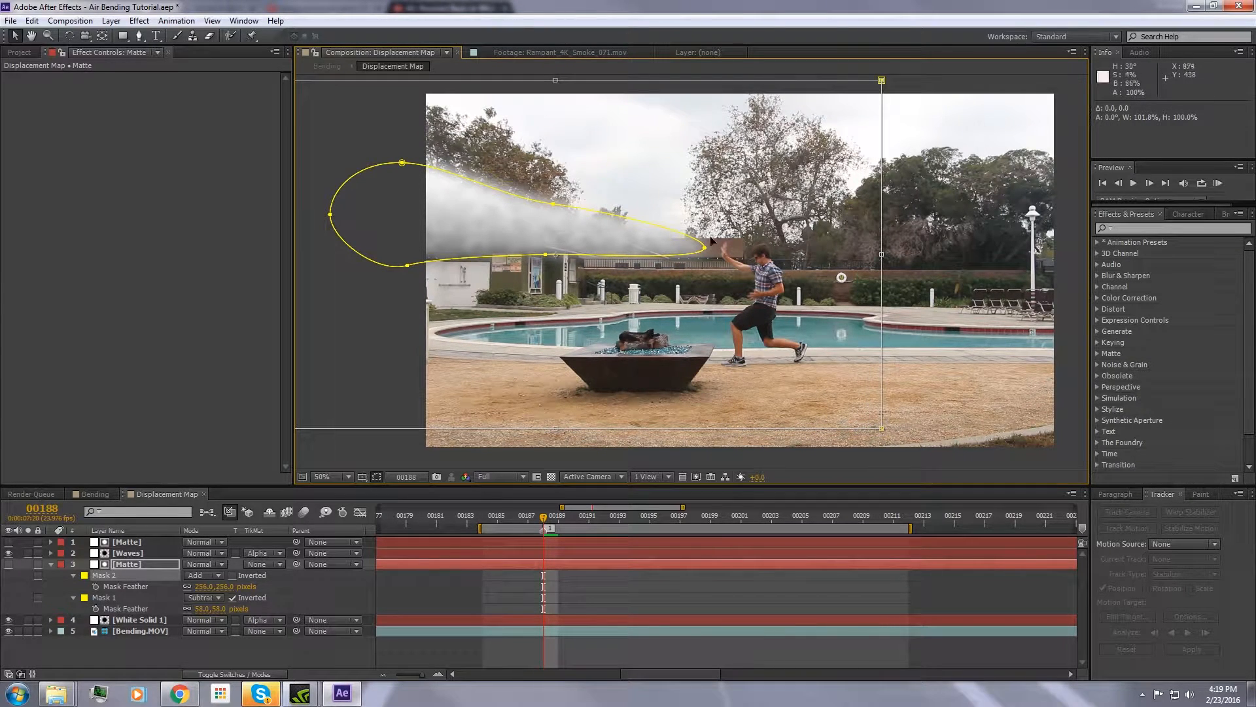
scroll(706, 238, down, 2)
scroll(523, 340, up, 2)
Keyframe Mask 2's path at frame 188 as a narrow vertical strip behind the man by pulling its left edge across the stream.
key(m)
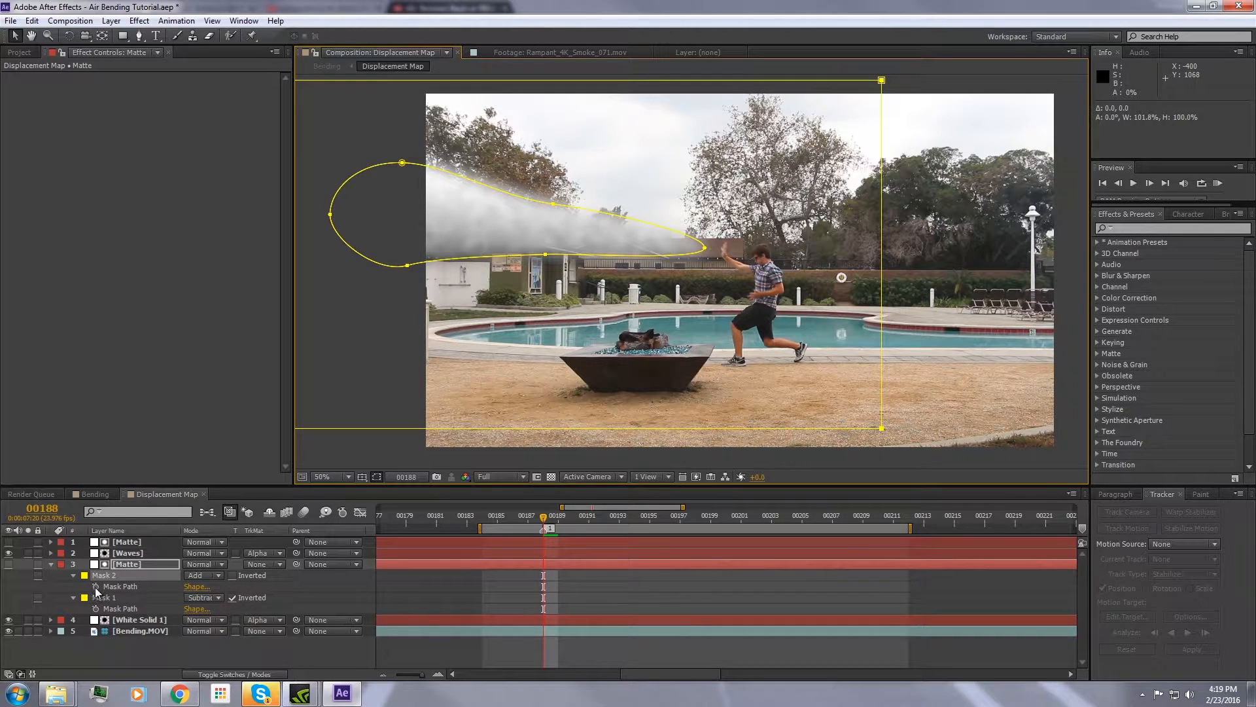
click(96, 587)
scroll(453, 289, down, 2)
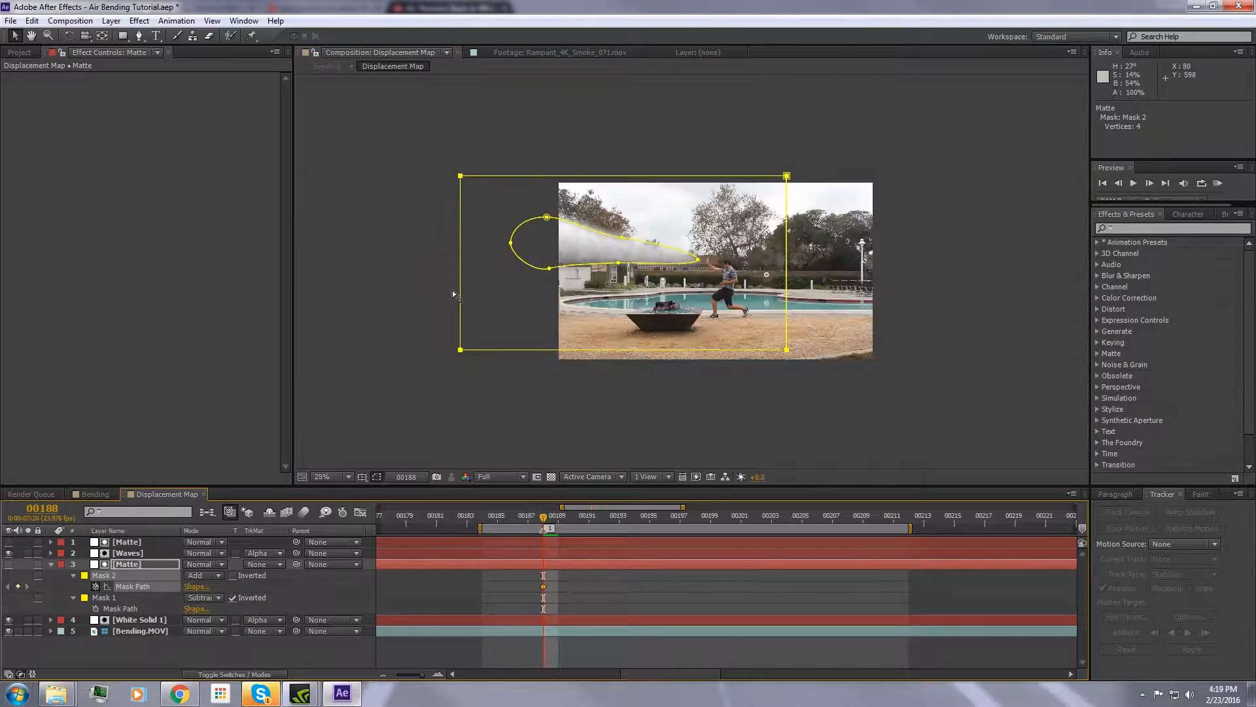
double_click(460, 180)
drag(460, 263, 759, 262)
scroll(699, 270, up, 2)
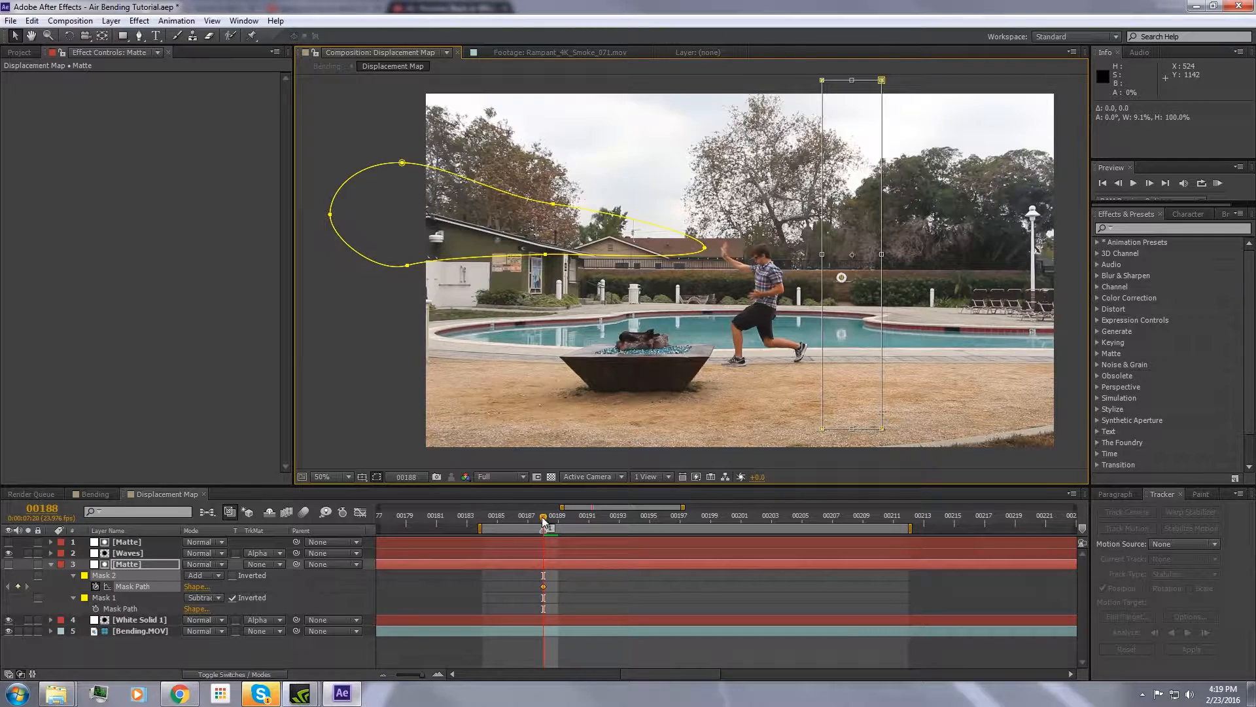
drag(544, 517, 574, 512)
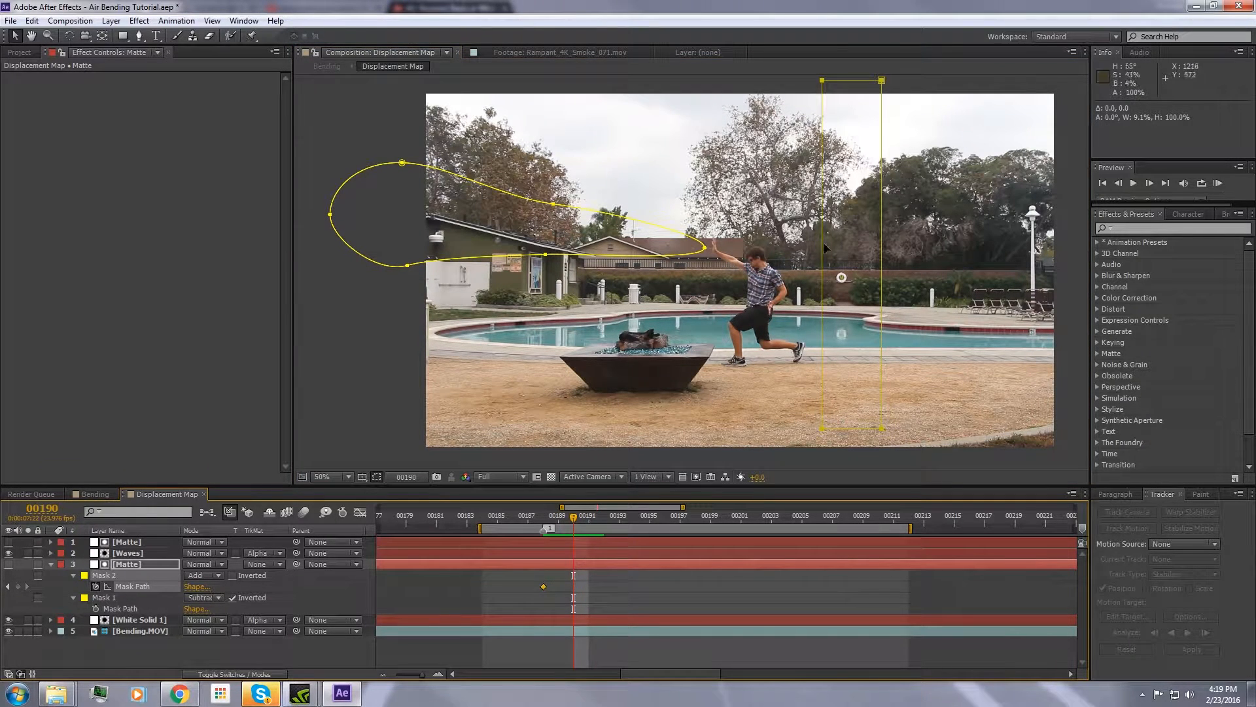
double_click(823, 83)
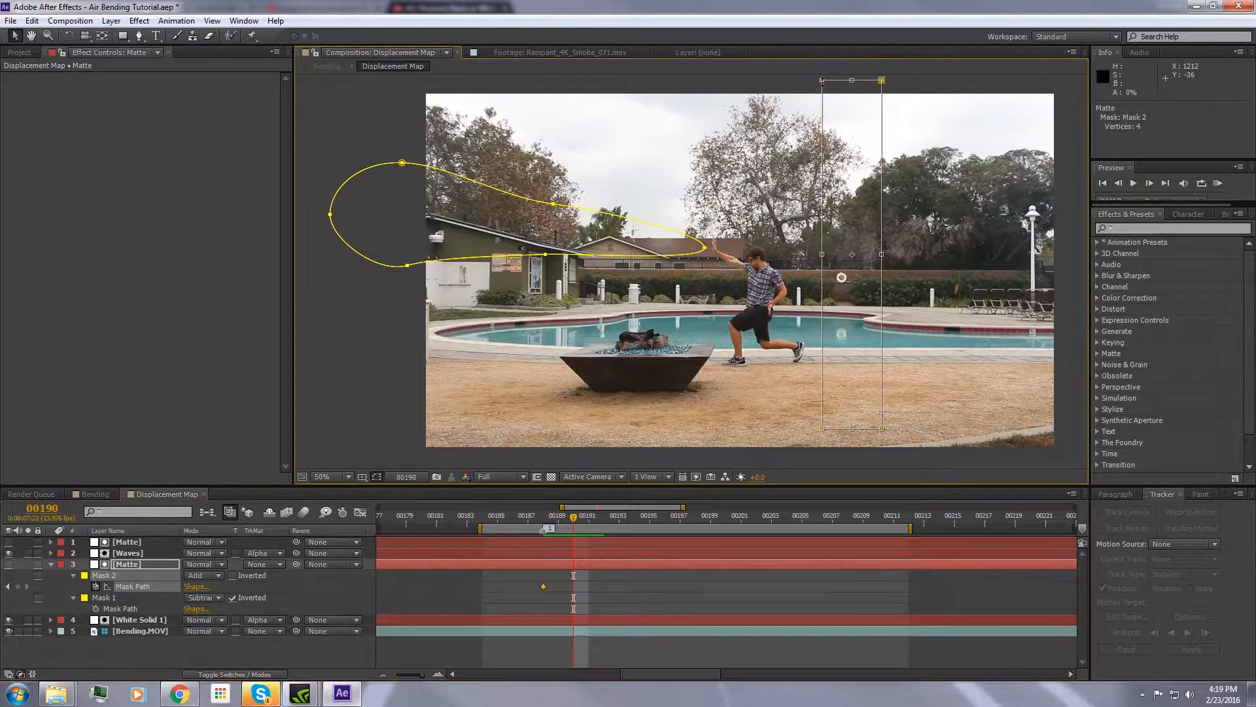
drag(823, 255, 739, 254)
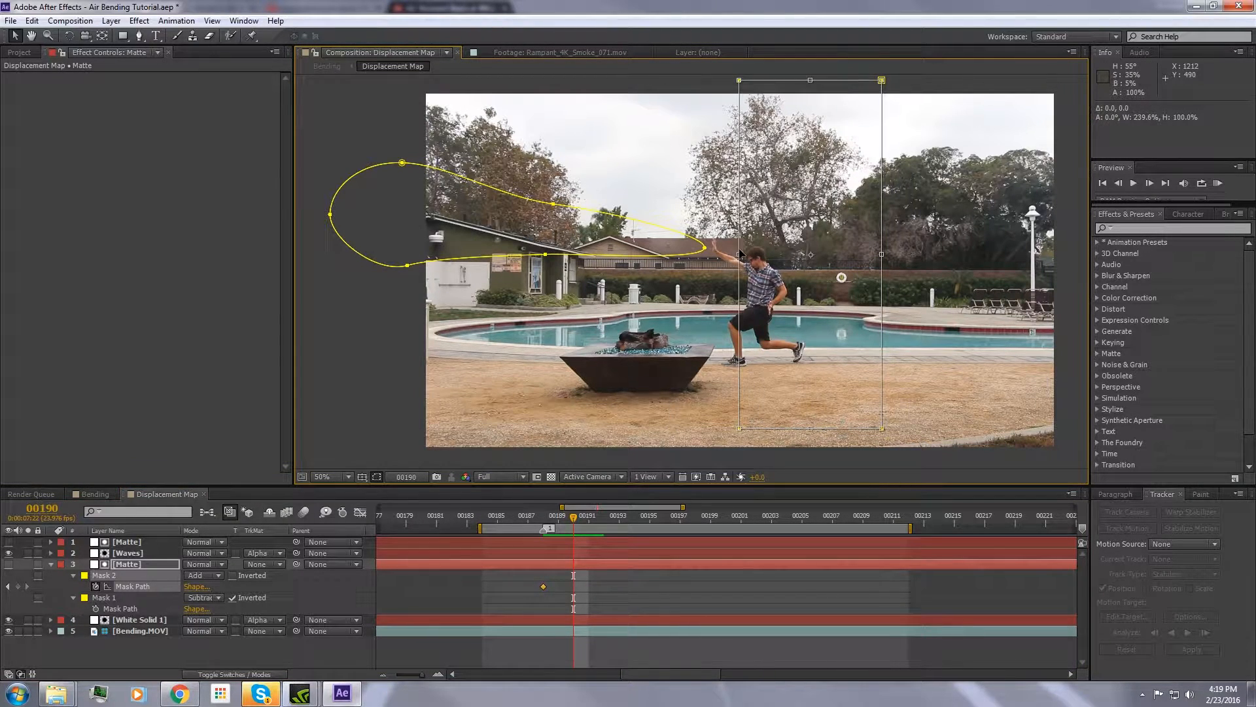
key(Delete)
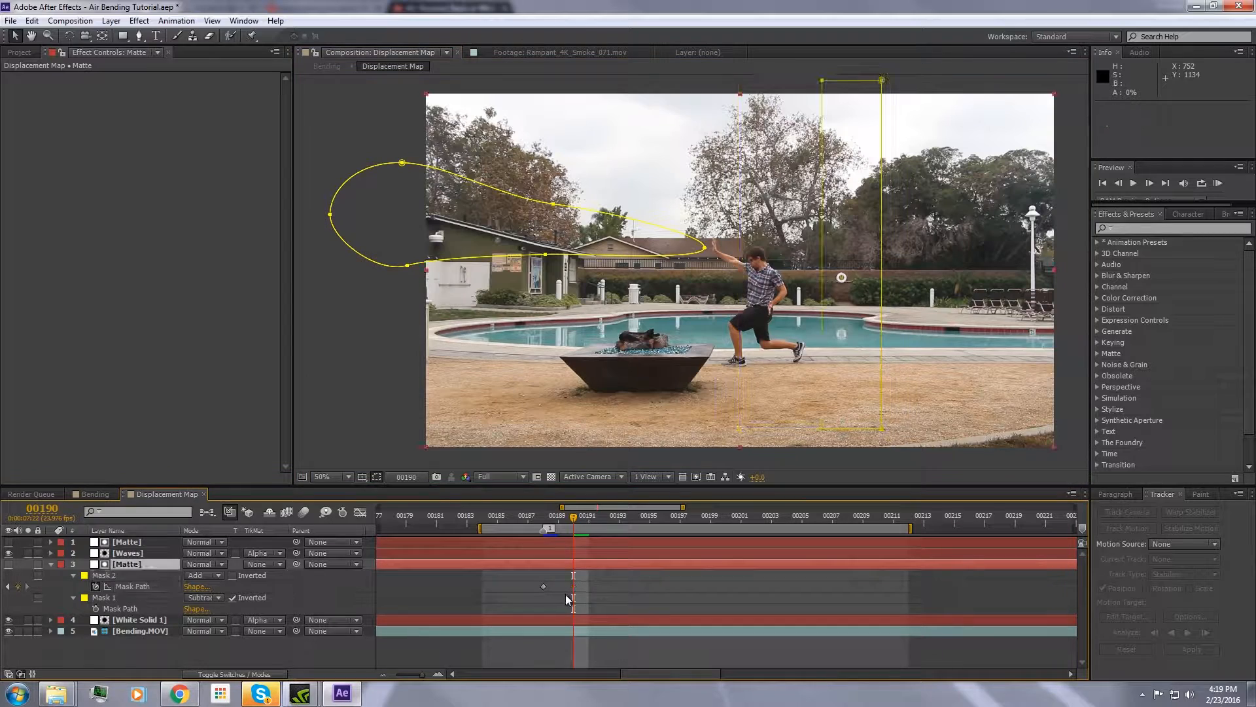
At frame 197, extend Mask 2's left edge beyond the image and pull its right edge in to the man.
key(space)
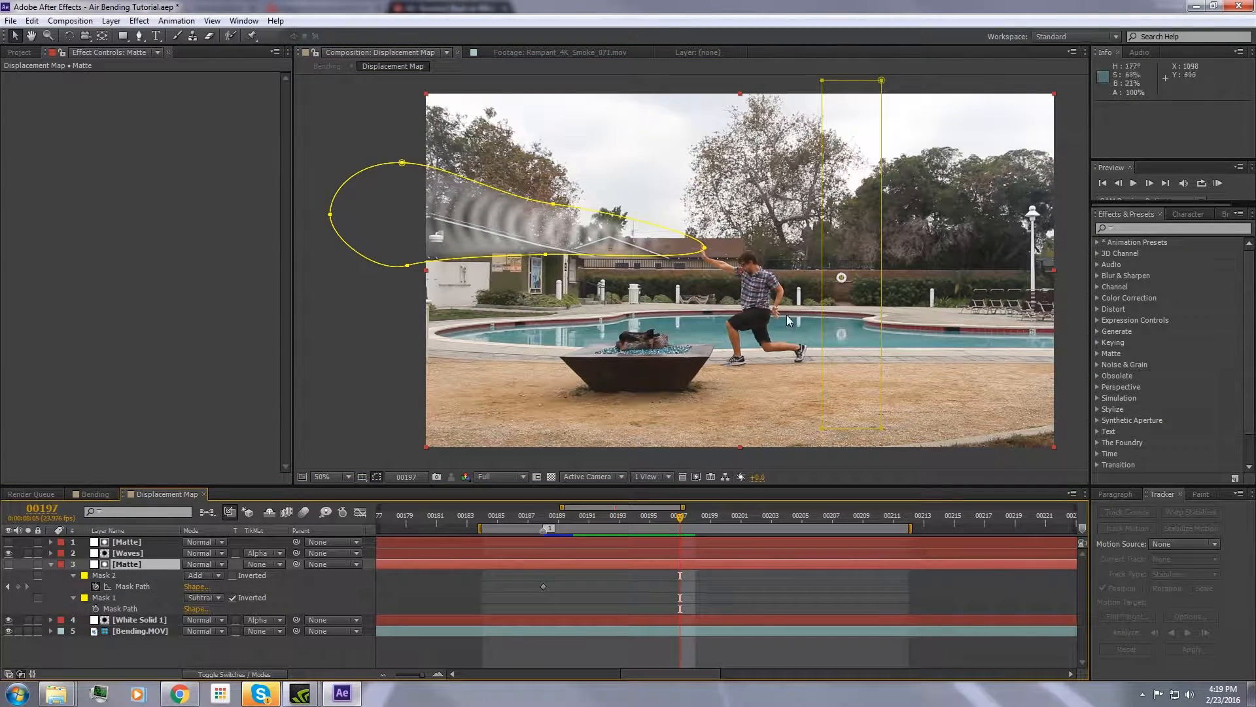
click(823, 261)
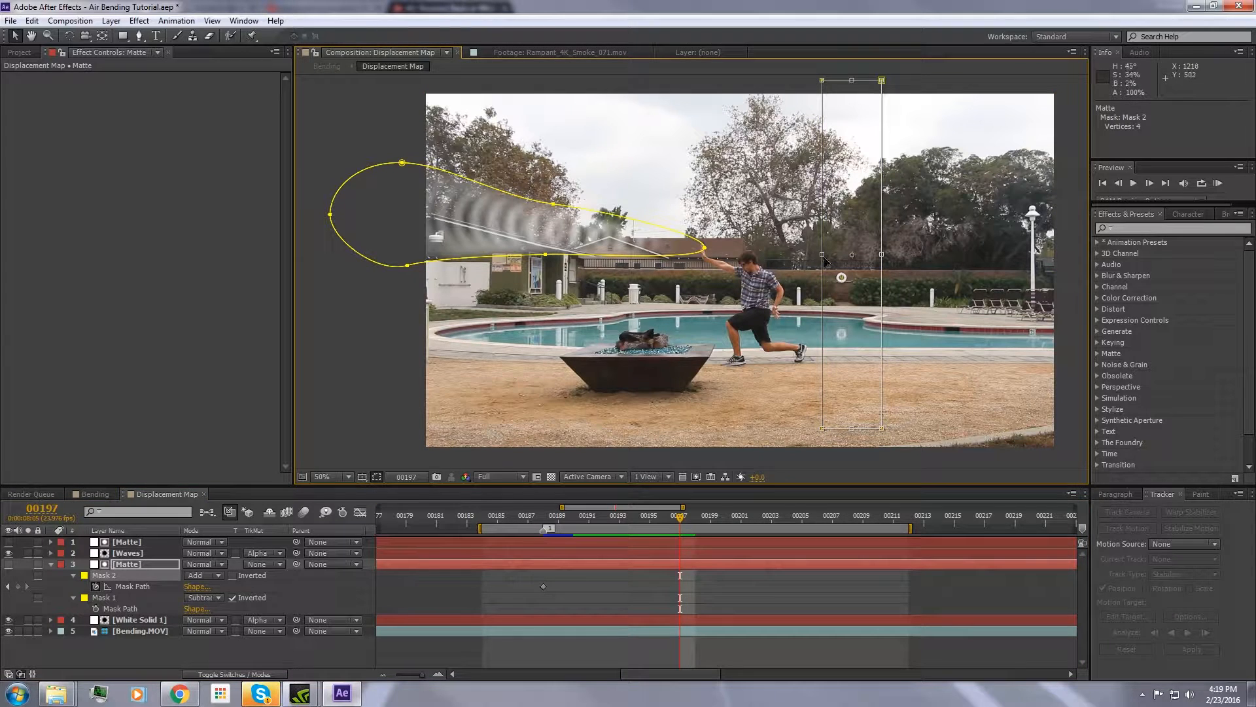
drag(823, 254, 355, 237)
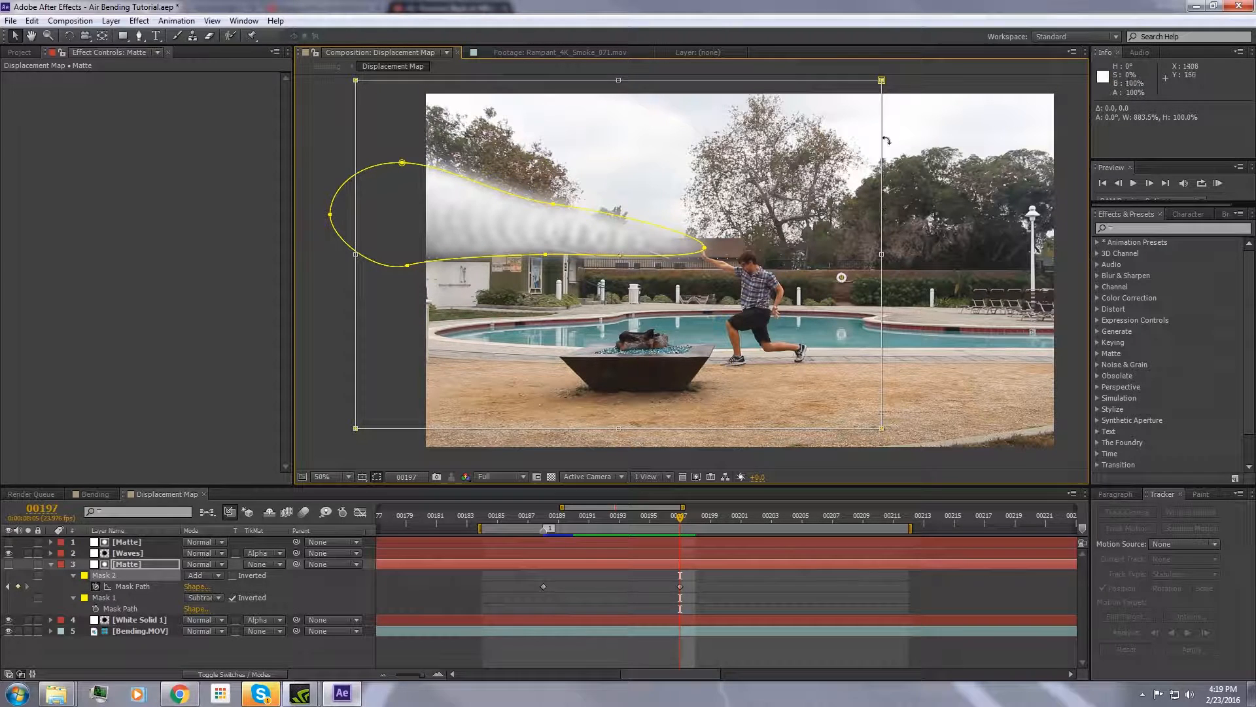
drag(881, 254, 766, 257)
Hold Mask 2's shape by adding a Mask Path keyframe at frame 199.
key(Page_Down)
key(Page_Down)
key(Page_Down)
key(Page_Down)
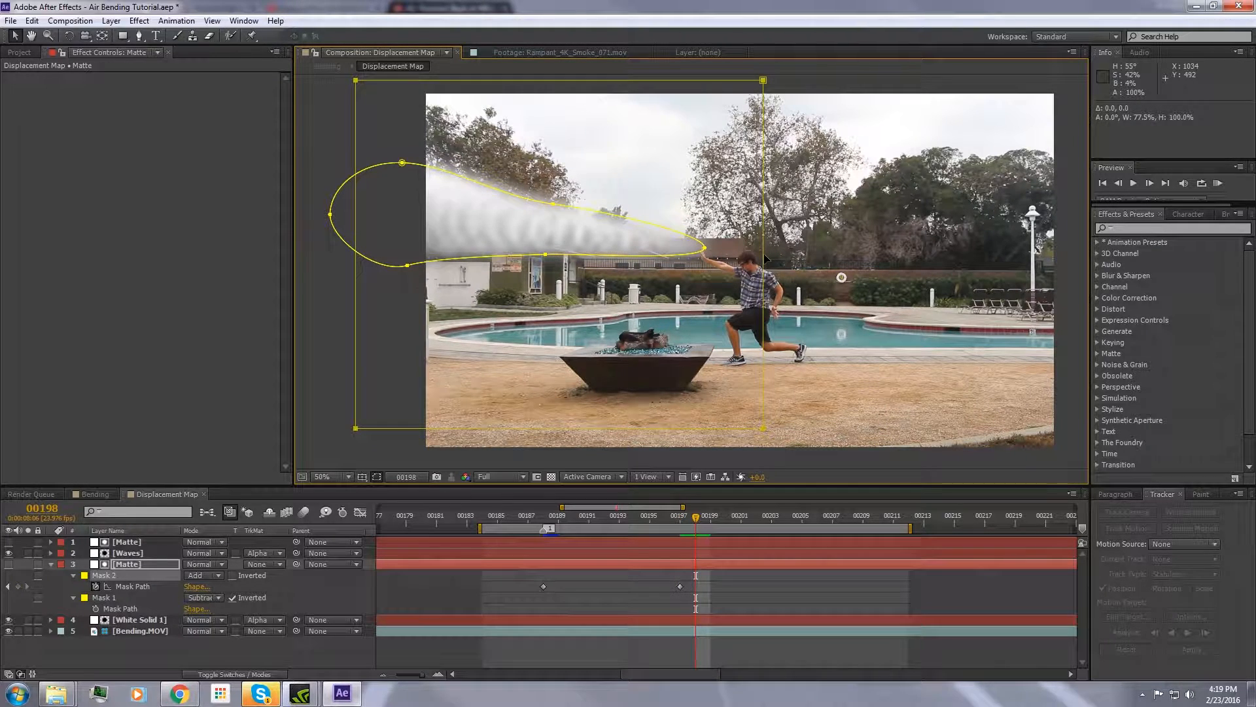
key(Page_Down)
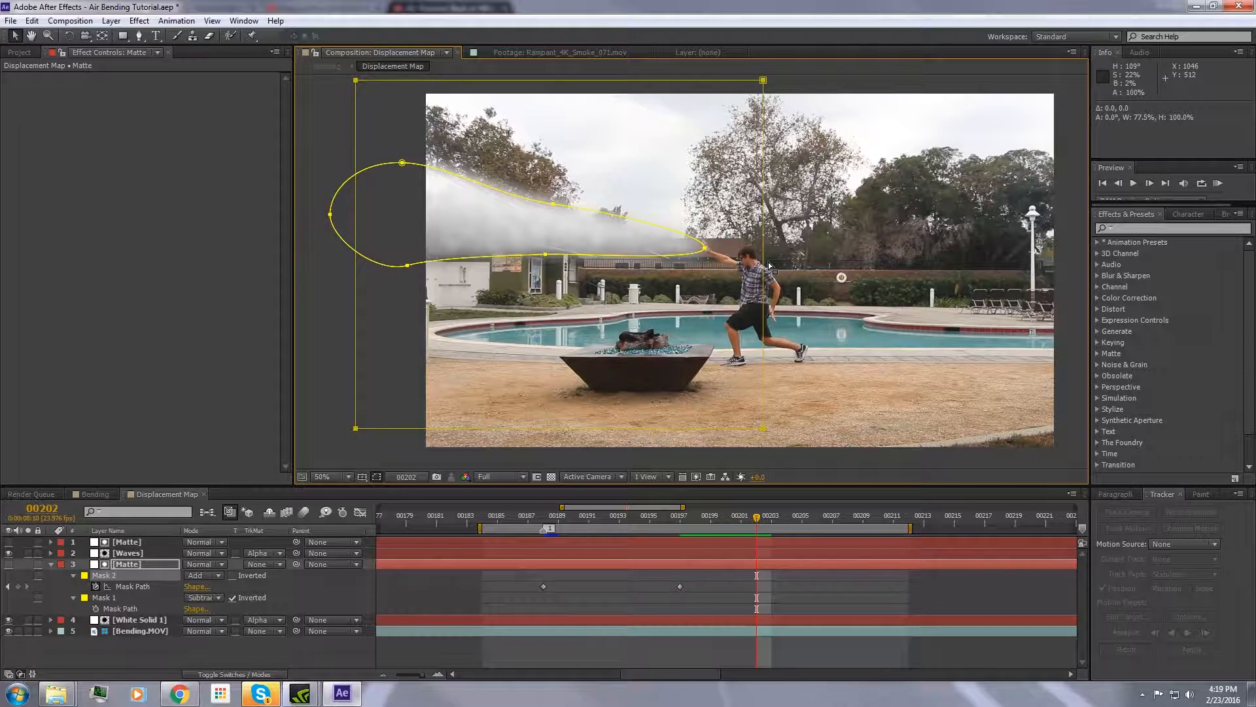
key(Page_Up)
key(Page_Up)
key(Page_Up)
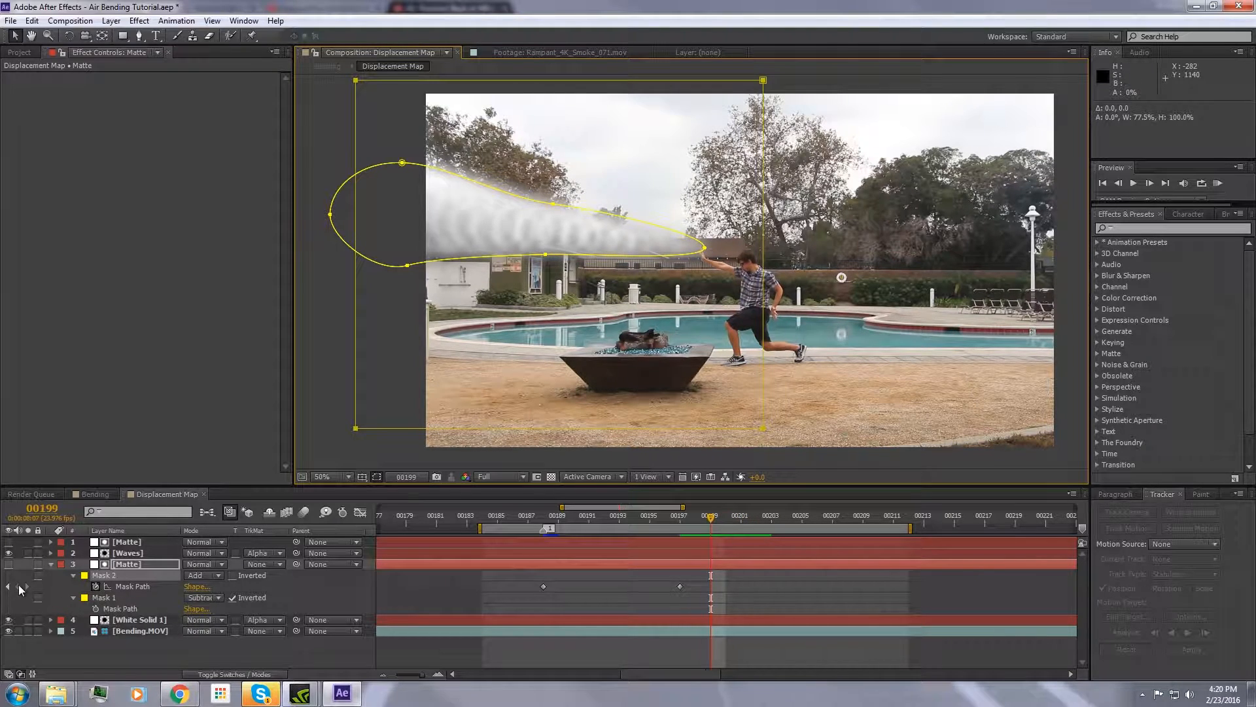
click(18, 587)
At frame 208, collapse Mask 2's right edge onto its left edge beyond the image so that the stream is wiped away.
key(Page_Down)
key(Page_Down)
key(Page_Down)
key(Page_Down)
key(Page_Down)
key(Page_Down)
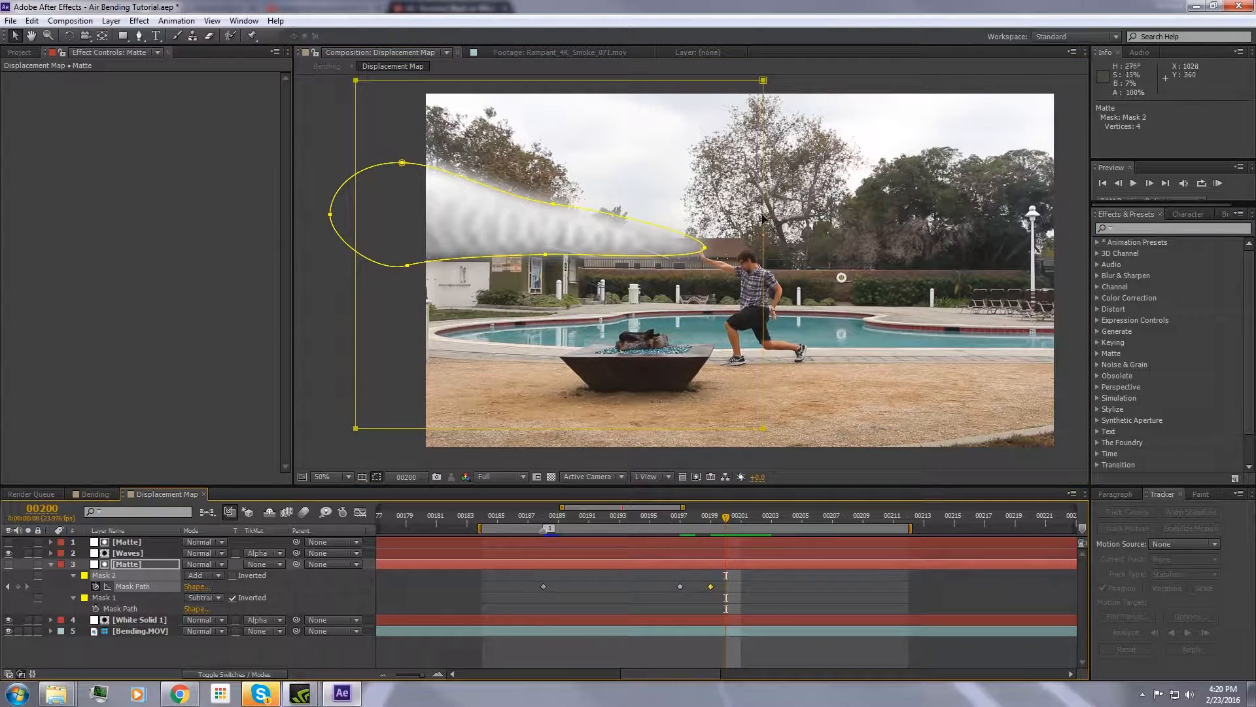
key(Page_Up)
key(Page_Up)
key(Page_Up)
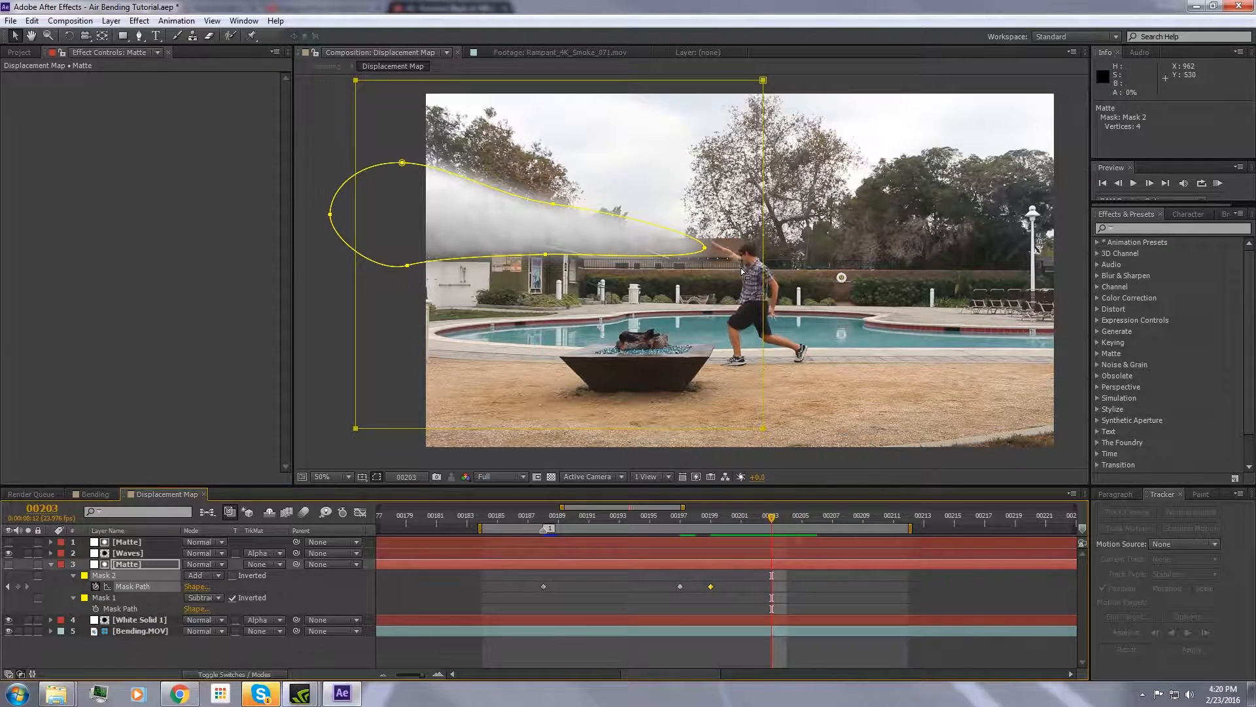
key(Page_Down)
key(Page_Down)
key(Page_Down)
key(Page_Down)
key(Page_Down)
key(Page_Down)
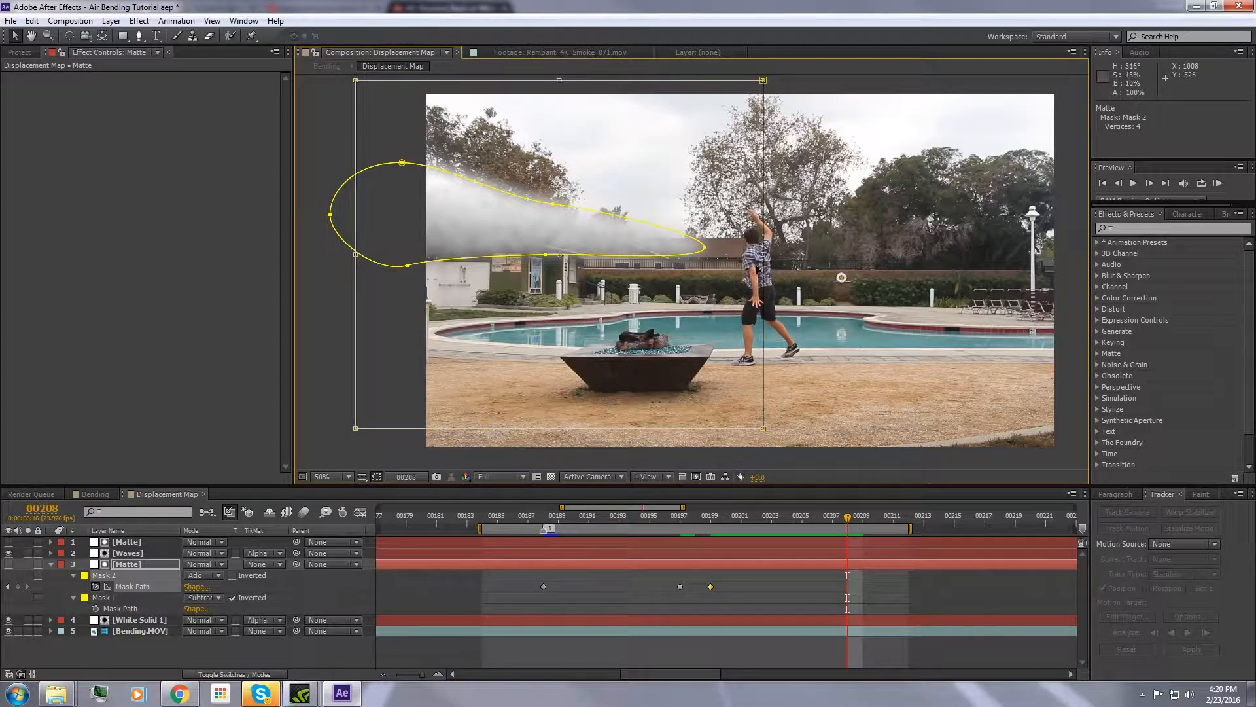
drag(763, 255, 355, 234)
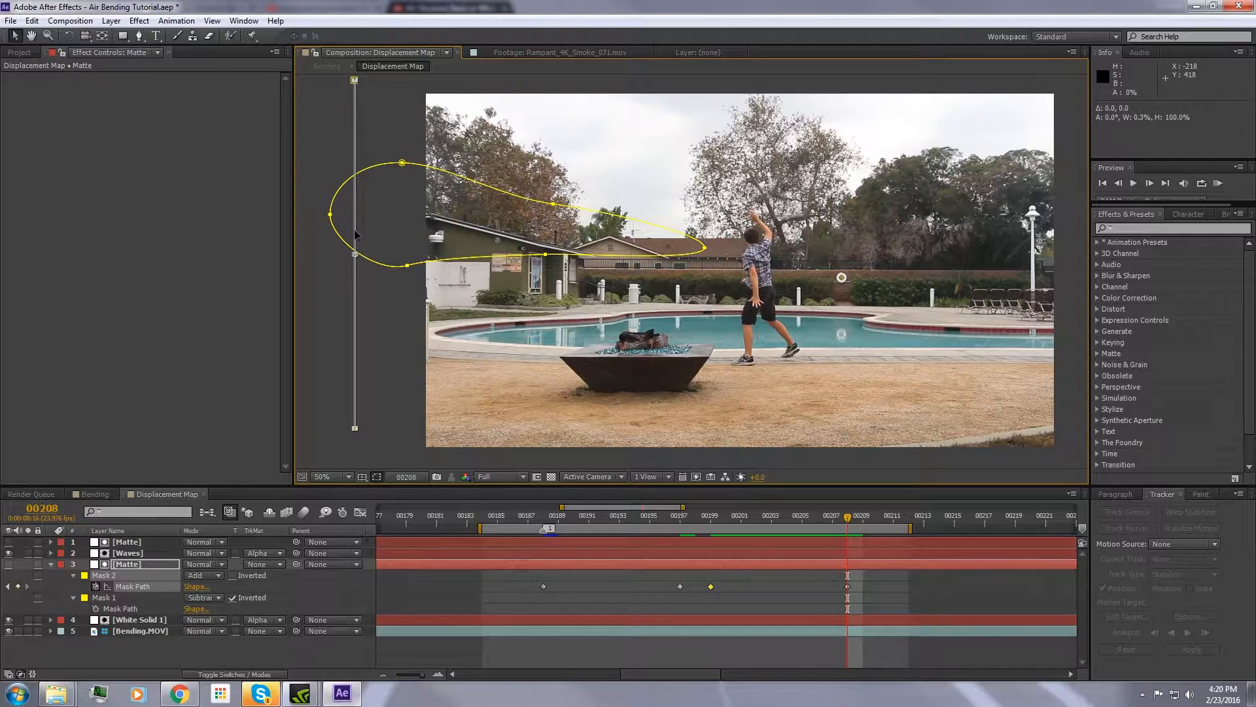
Go back toward the start of the wipe-off and hide the mask outlines in the composition view.
key(Page_Up)
key(Page_Up)
key(Page_Up)
key(Page_Up)
key(Page_Up)
key(Page_Up)
key(Page_Up)
key(Page_Up)
key(Page_Up)
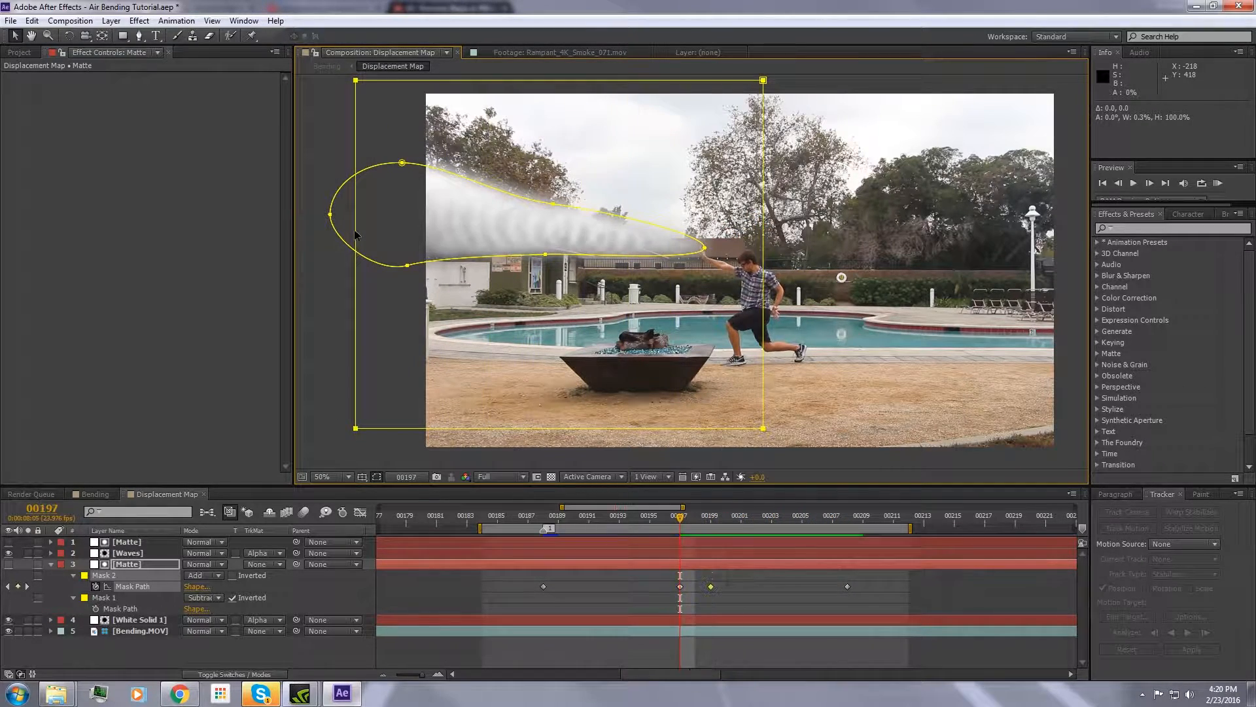
click(377, 477)
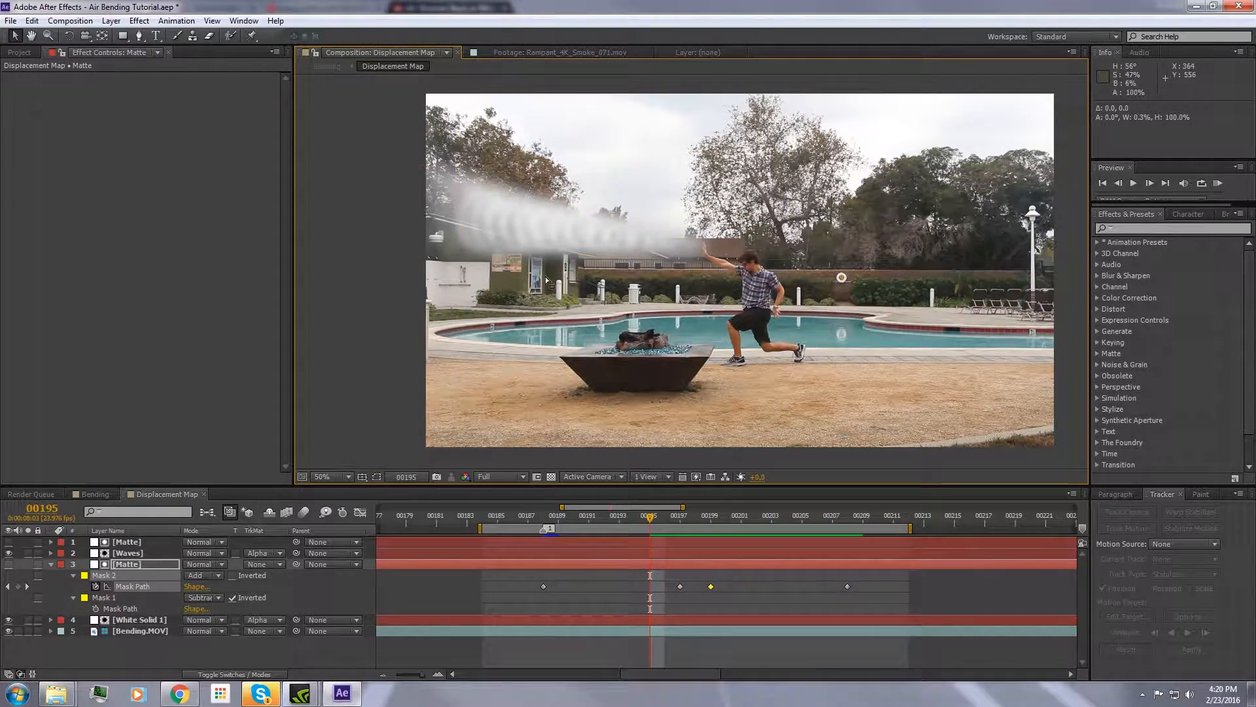
Step back and forth through the frames to examine how the Mask 2 animation reveals and wipes off the smoke stream.
key(Page_Up)
key(Page_Up)
key(Page_Up)
key(Page_Up)
key(Page_Down)
key(Page_Down)
key(Page_Down)
key(Page_Down)
key(Page_Down)
key(Page_Down)
key(Page_Down)
key(Page_Down)
key(Page_Down)
key(Page_Down)
key(Page_Down)
key(Page_Down)
key(Page_Down)
key(Page_Down)
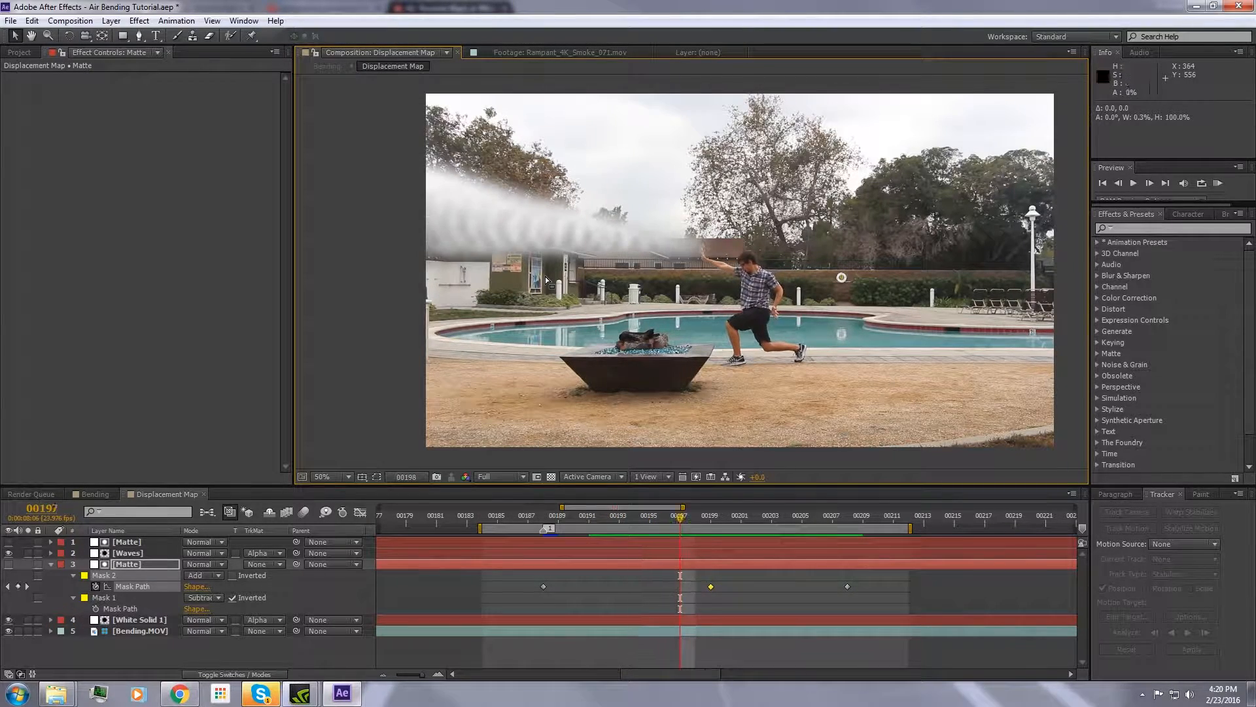
key(Page_Up)
key(Page_Up)
key(Page_Up)
key(Page_Up)
key(Page_Up)
key(Page_Up)
key(Page_Up)
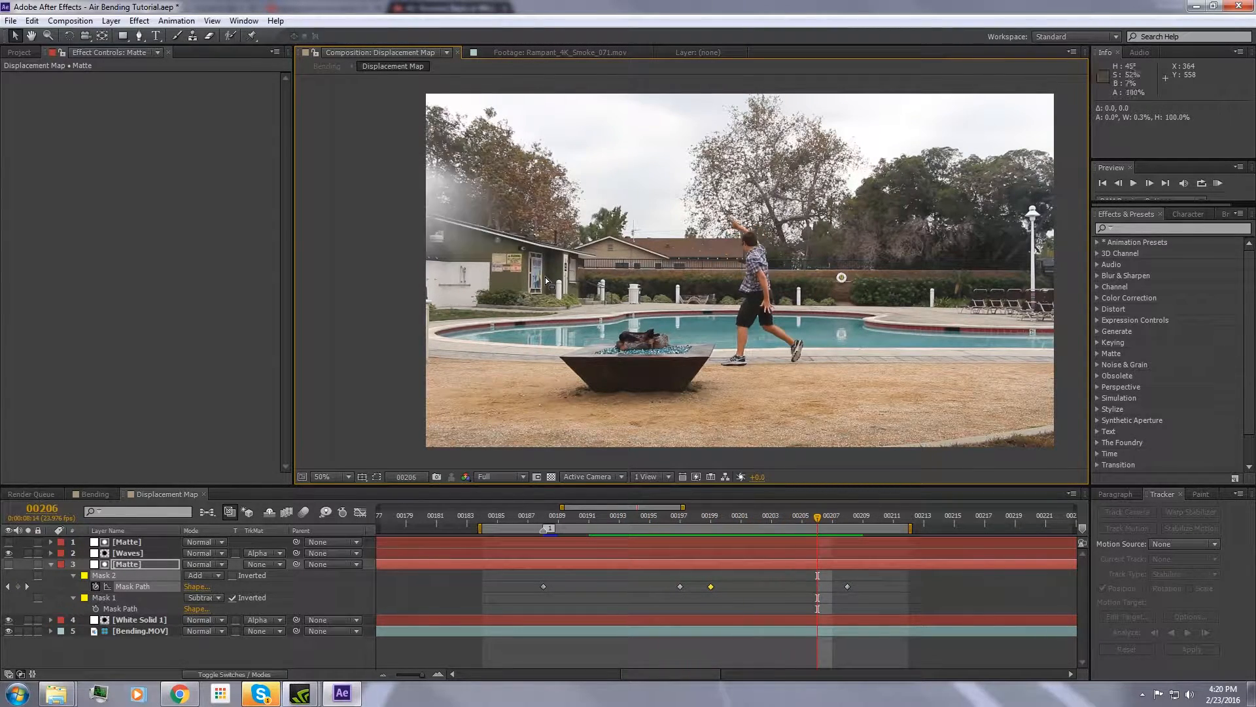
key(Page_Up)
key(Page_Up)
key(Page_Up)
key(Page_Up)
key(Page_Up)
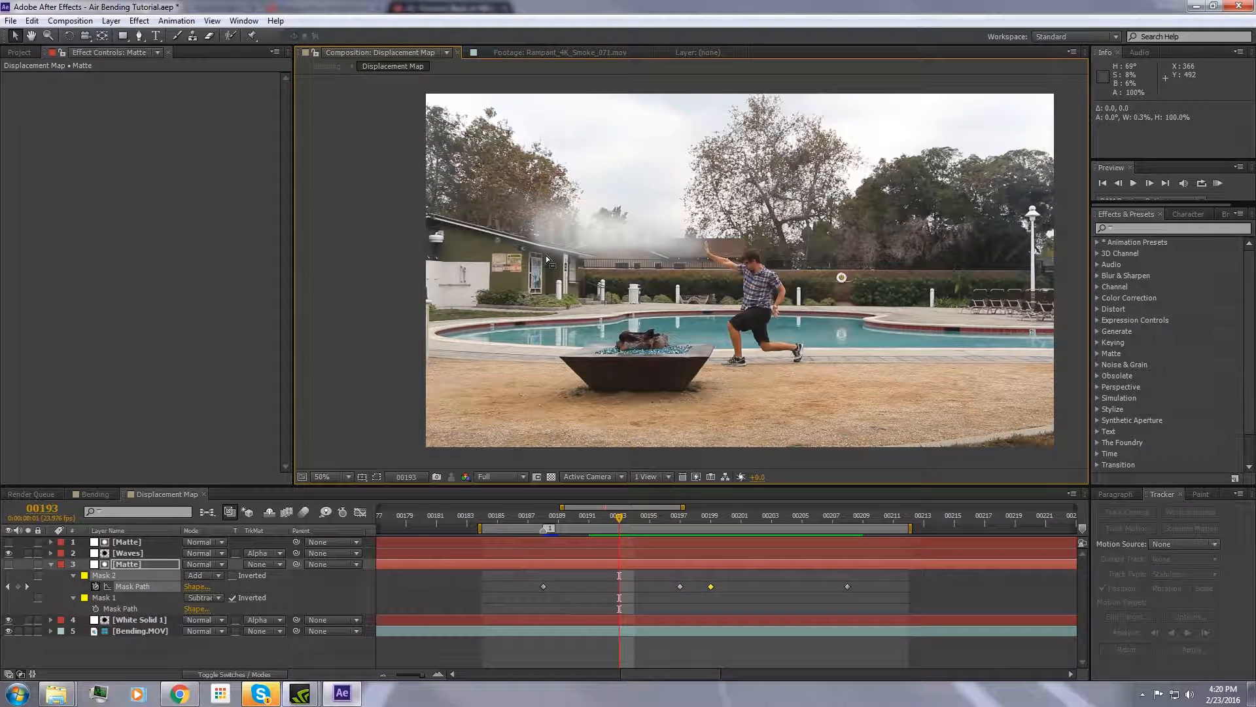
key(Page_Down)
key(Page_Down)
key(Page_Down)
key(Page_Down)
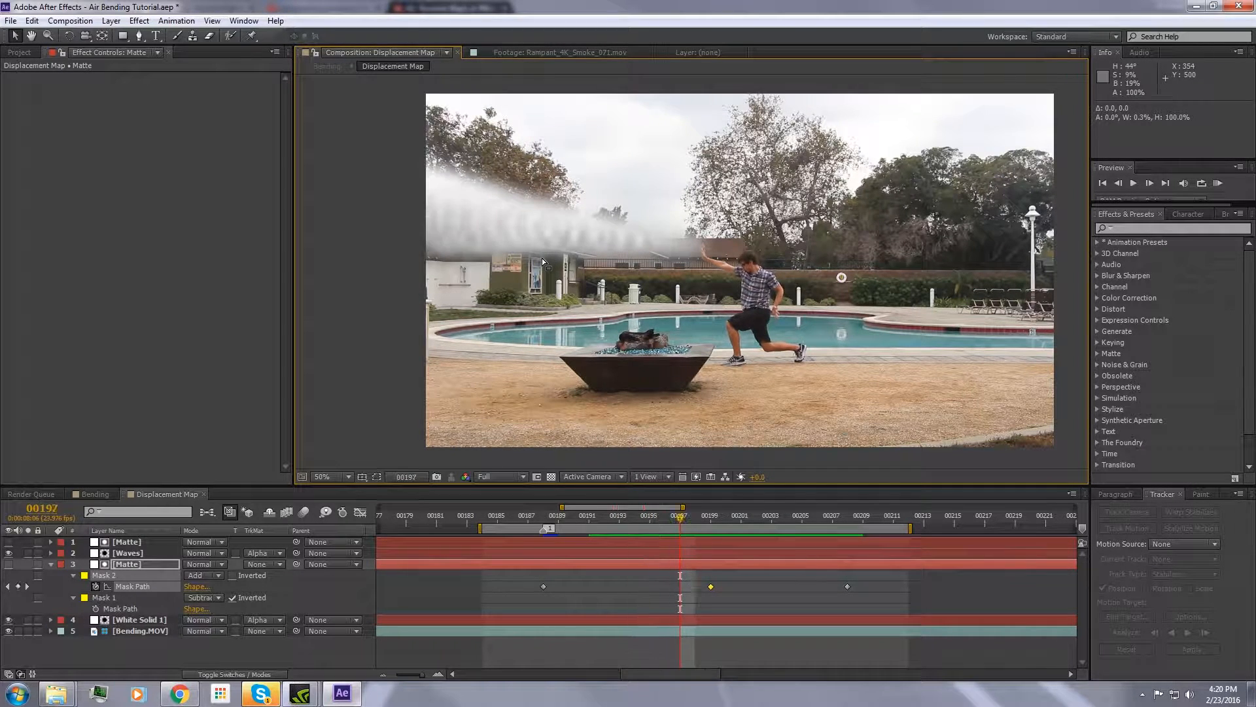
key(Page_Up)
key(Page_Up)
key(Page_Up)
key(Page_Up)
key(Page_Down)
key(Page_Down)
key(Page_Down)
key(Page_Down)
key(Page_Down)
key(Page_Down)
key(Page_Down)
key(Page_Down)
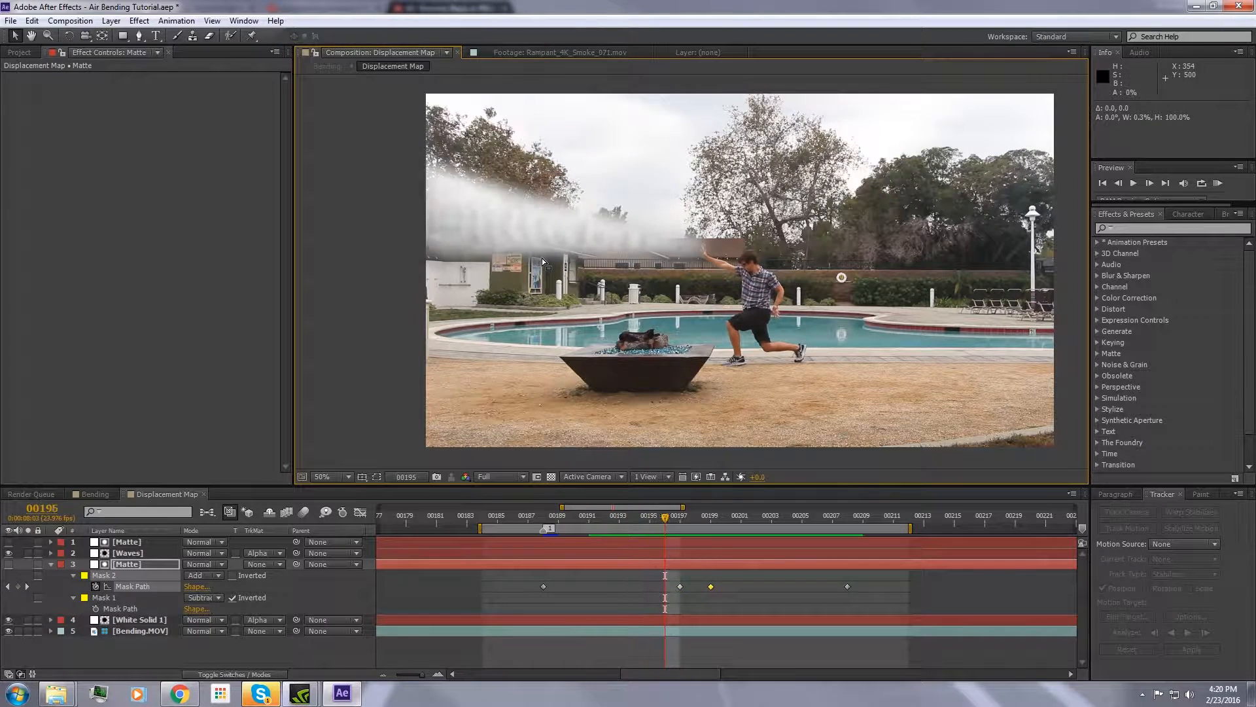
Advance to frame 205 and turn off the visibility of the Bending.MOV footage in the Displacement Map composition.
key(Page_Down)
key(Page_Down)
key(Page_Down)
key(Page_Down)
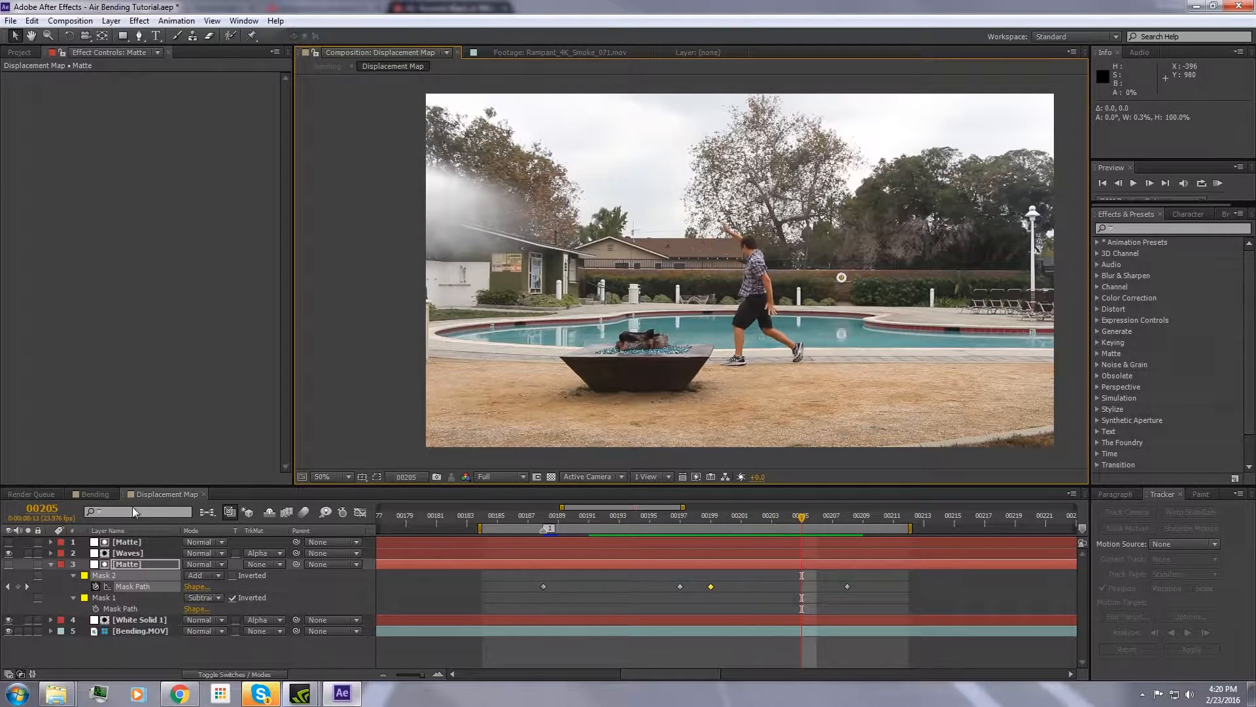
click(9, 631)
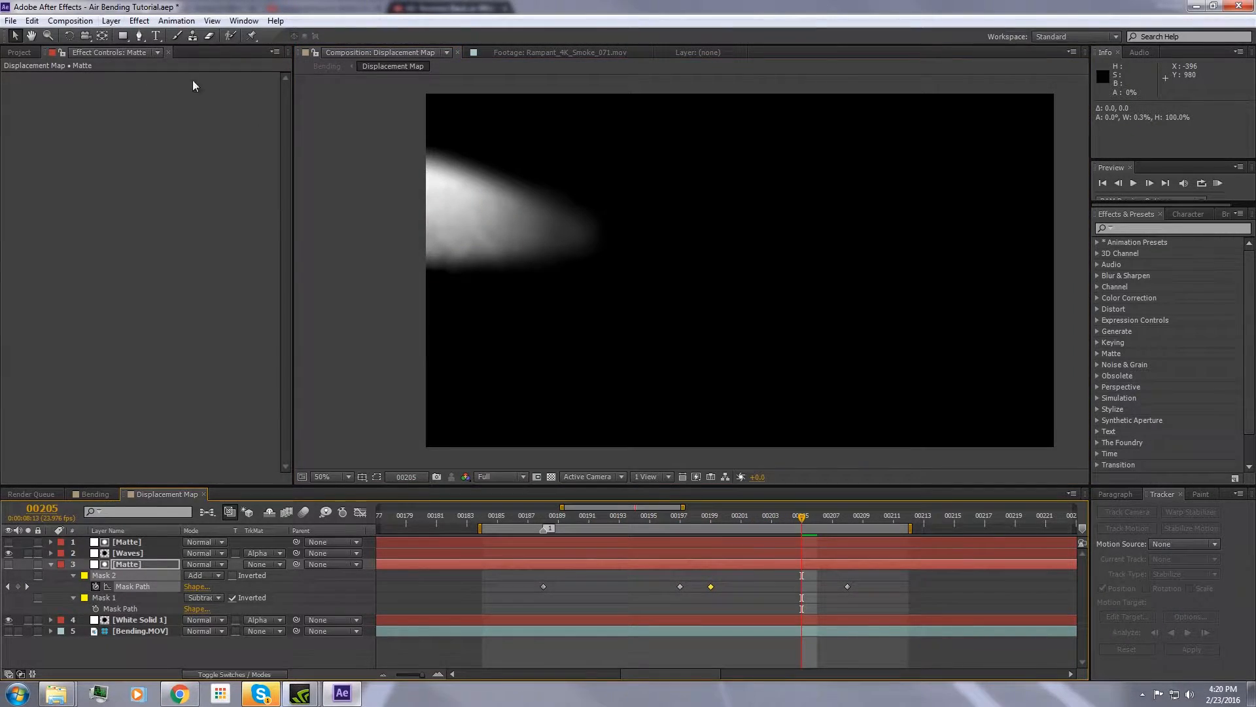
Step back and forth through the frames around 194 to 197 to examine the white rippled stream over plain black.
key(Page_Up)
key(Page_Up)
key(Page_Up)
key(Page_Up)
key(Page_Up)
key(Page_Up)
key(Page_Up)
key(Page_Up)
key(Page_Up)
key(Page_Up)
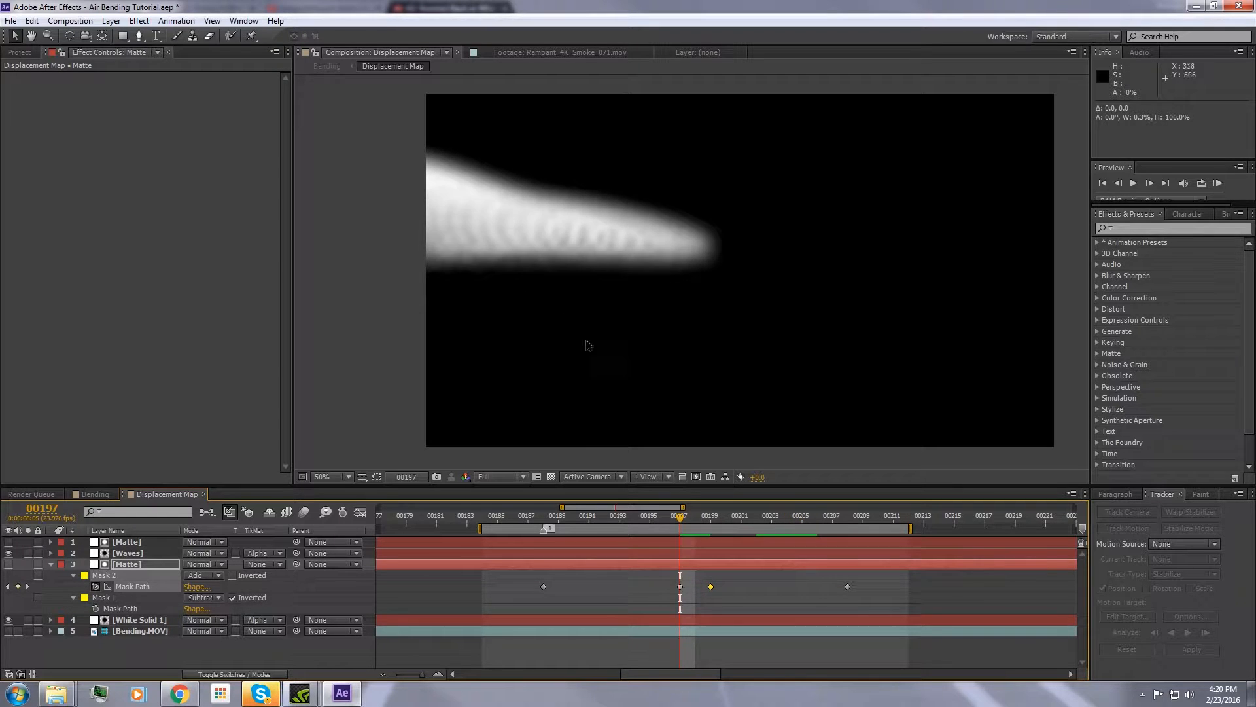
key(Page_Up)
key(Page_Up)
key(Page_Down)
key(Page_Down)
key(Page_Up)
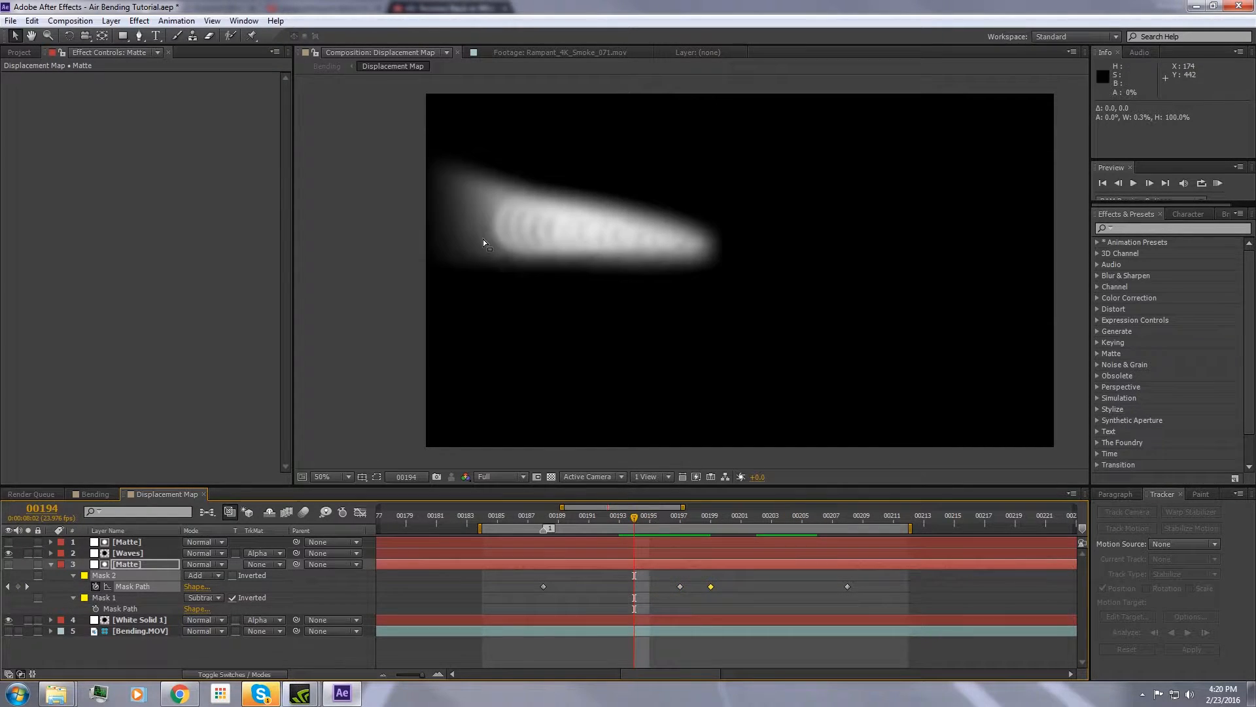
key(Page_Down)
Create a new gray solid with its color brightness set to 50%.
click(111, 21)
mouse_move(137, 36)
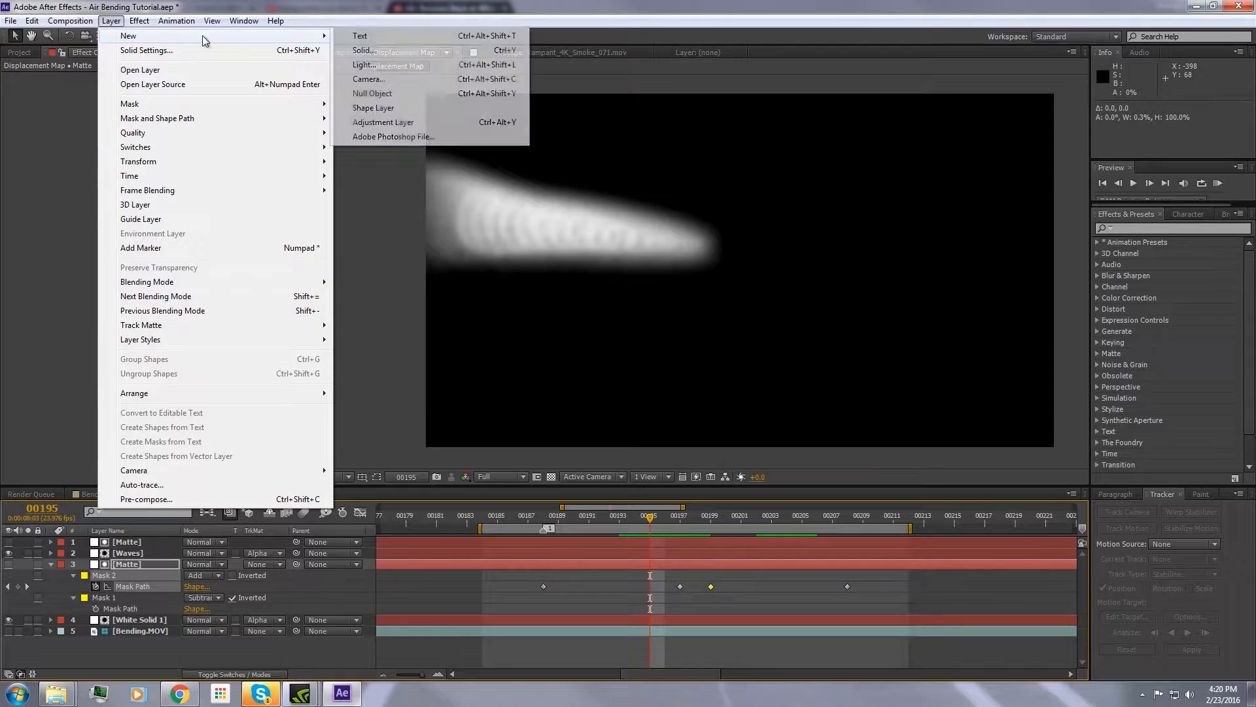
click(378, 51)
click(145, 227)
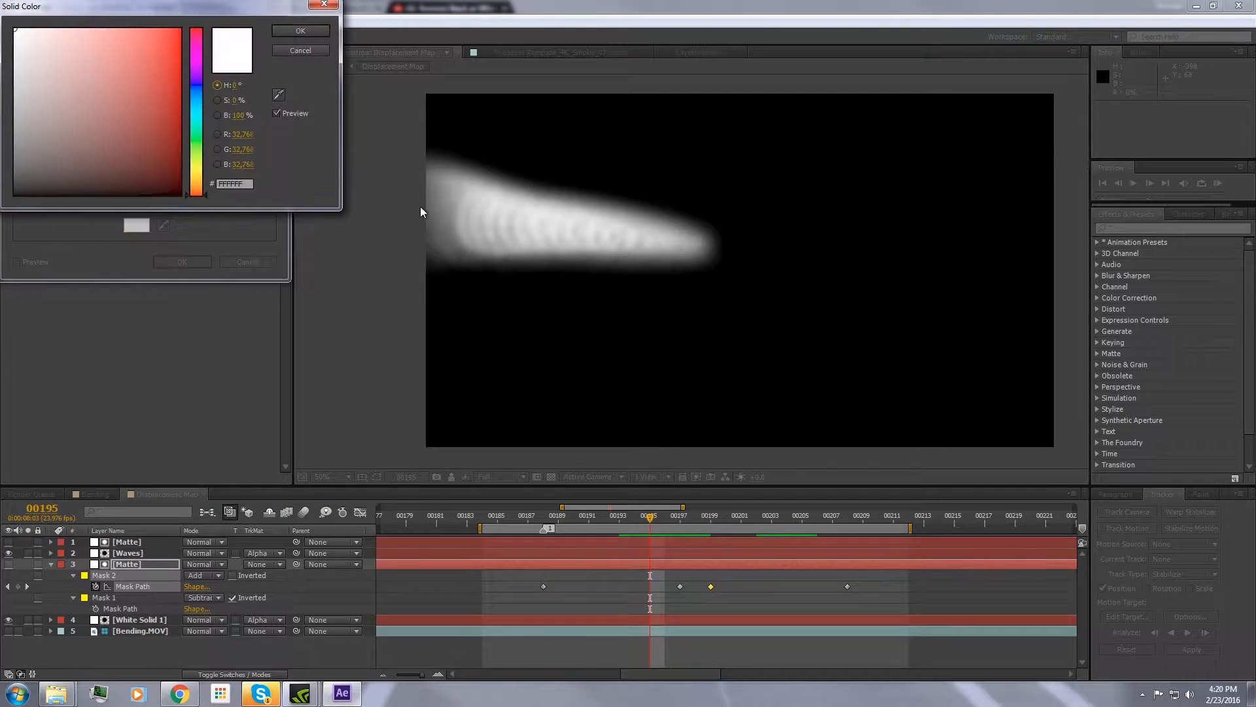
click(239, 115)
text(50)
key(Return)
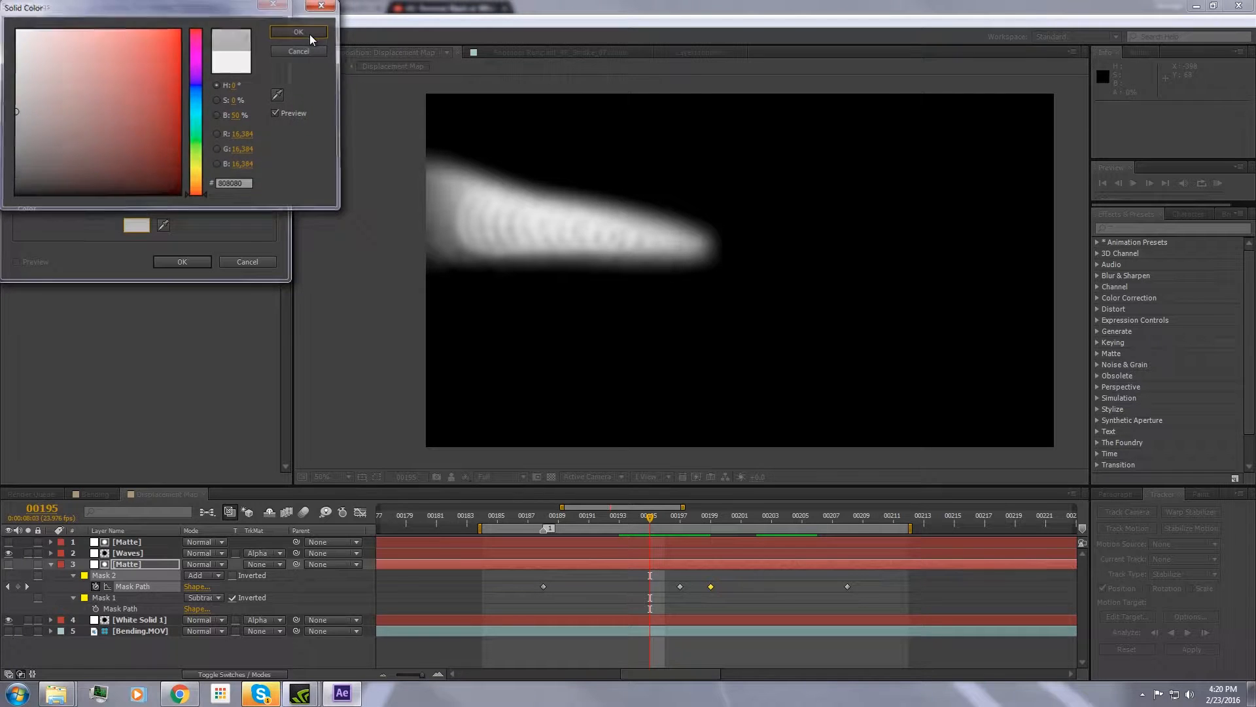
click(310, 34)
click(183, 262)
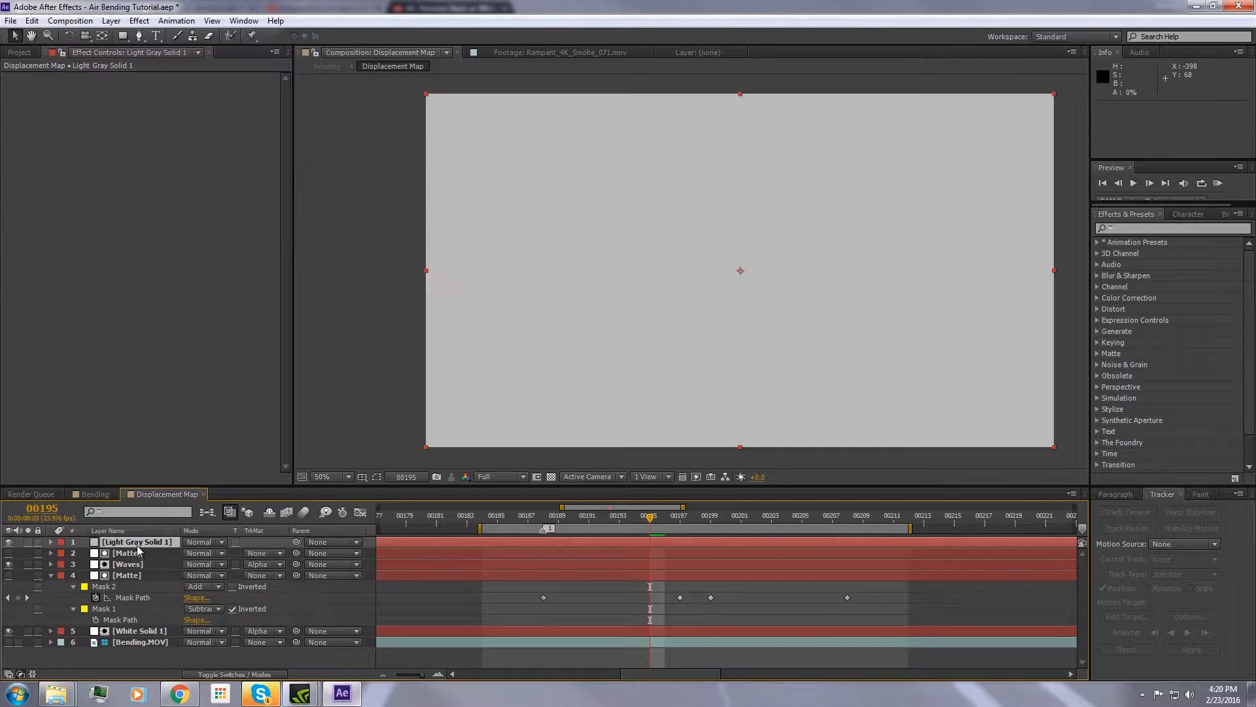
Place the gray solid between White Solid 1 and Bending.MOV, inspect the stream against it, and go back to frame 188.
drag(140, 544, 130, 636)
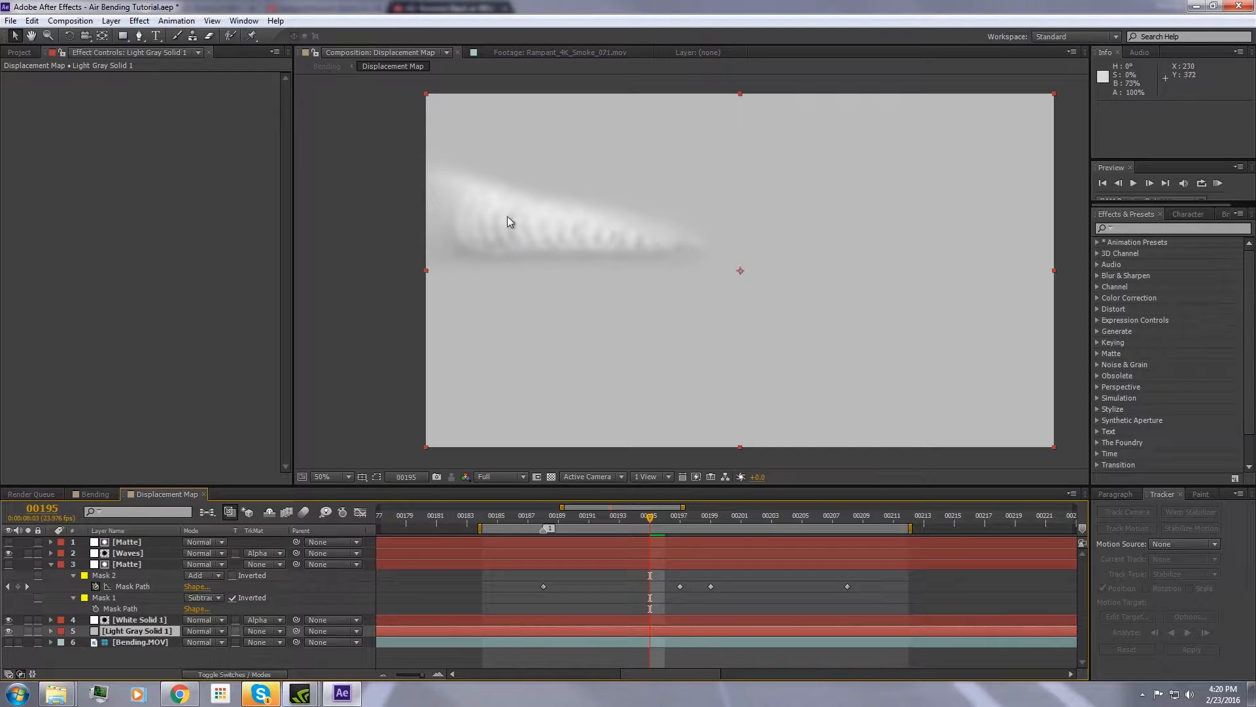
key(period)
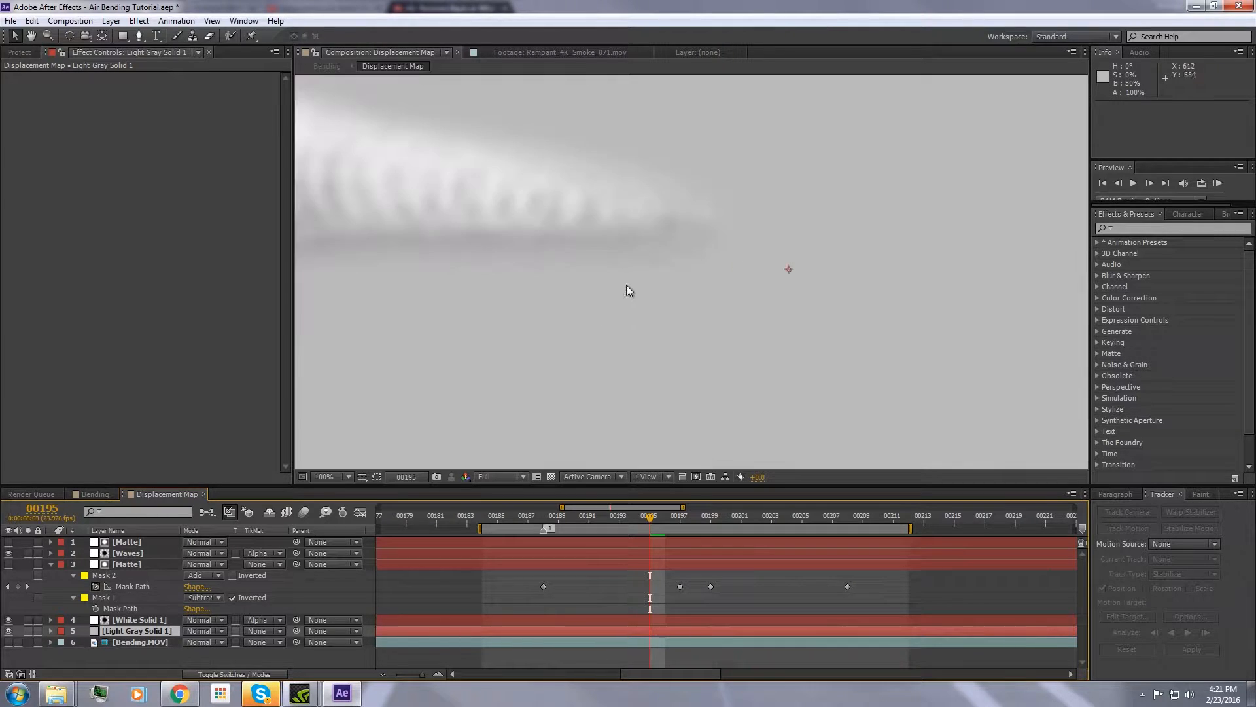
drag(517, 206, 642, 226)
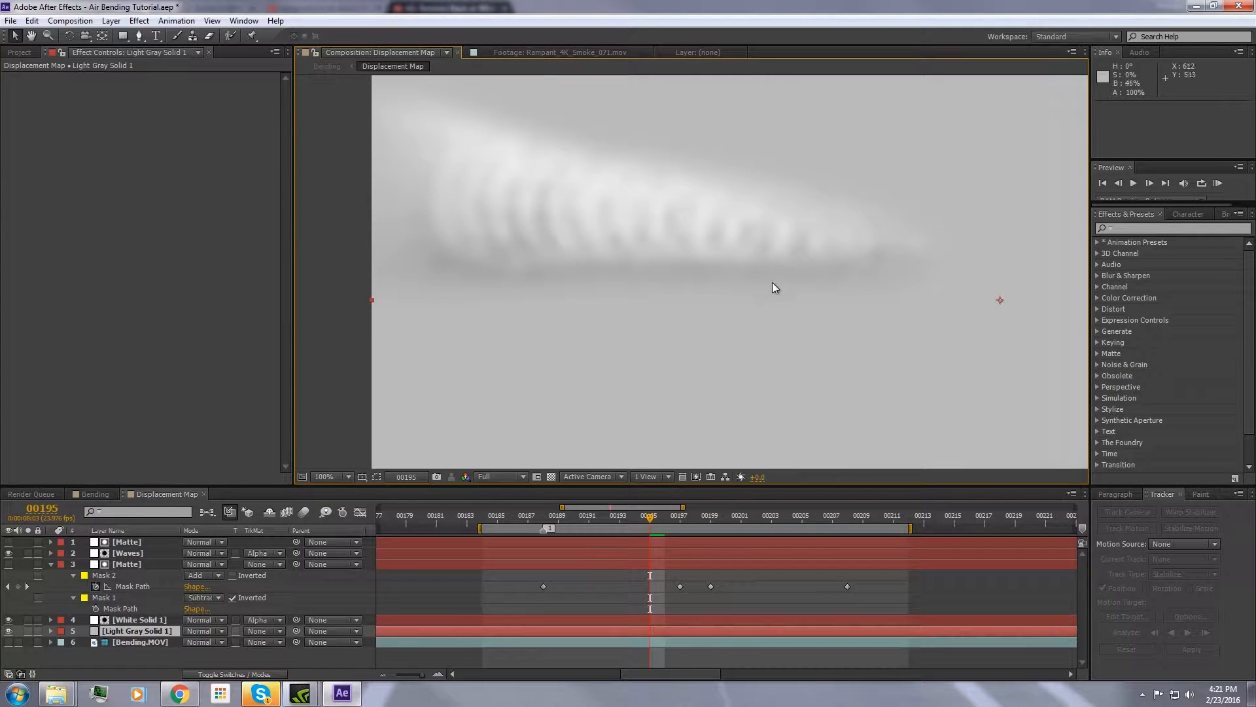
key(comma)
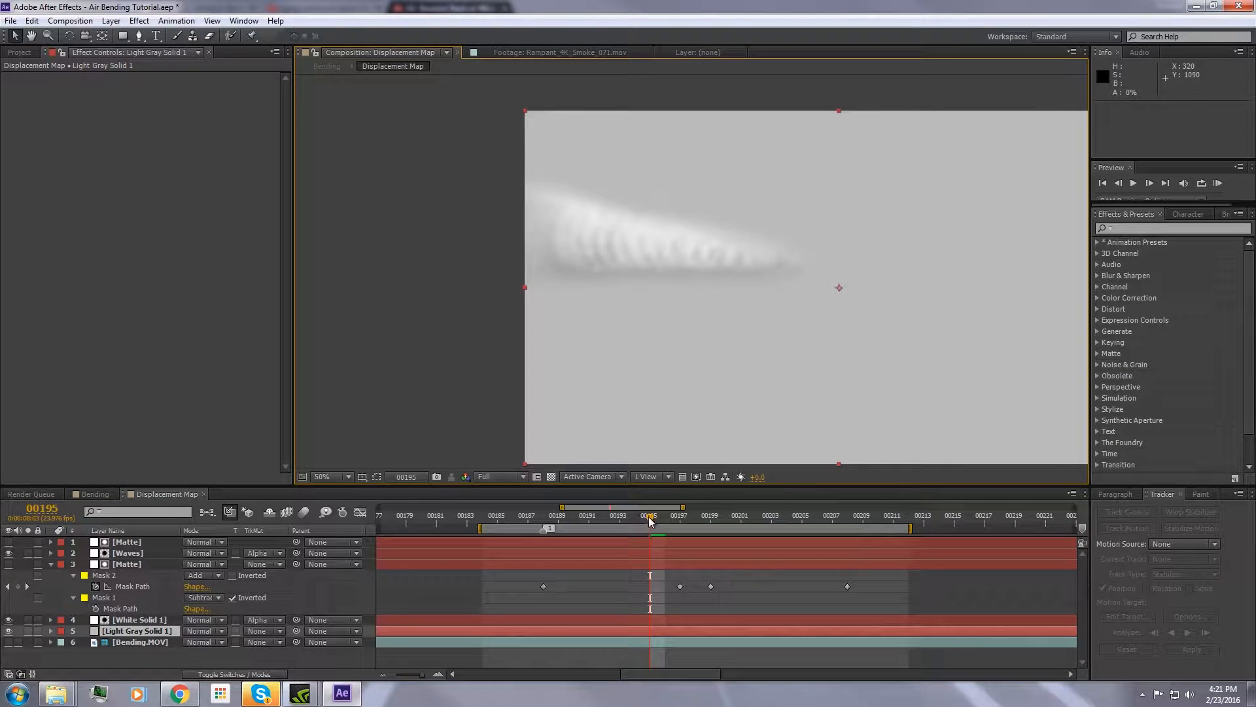
drag(650, 520, 543, 519)
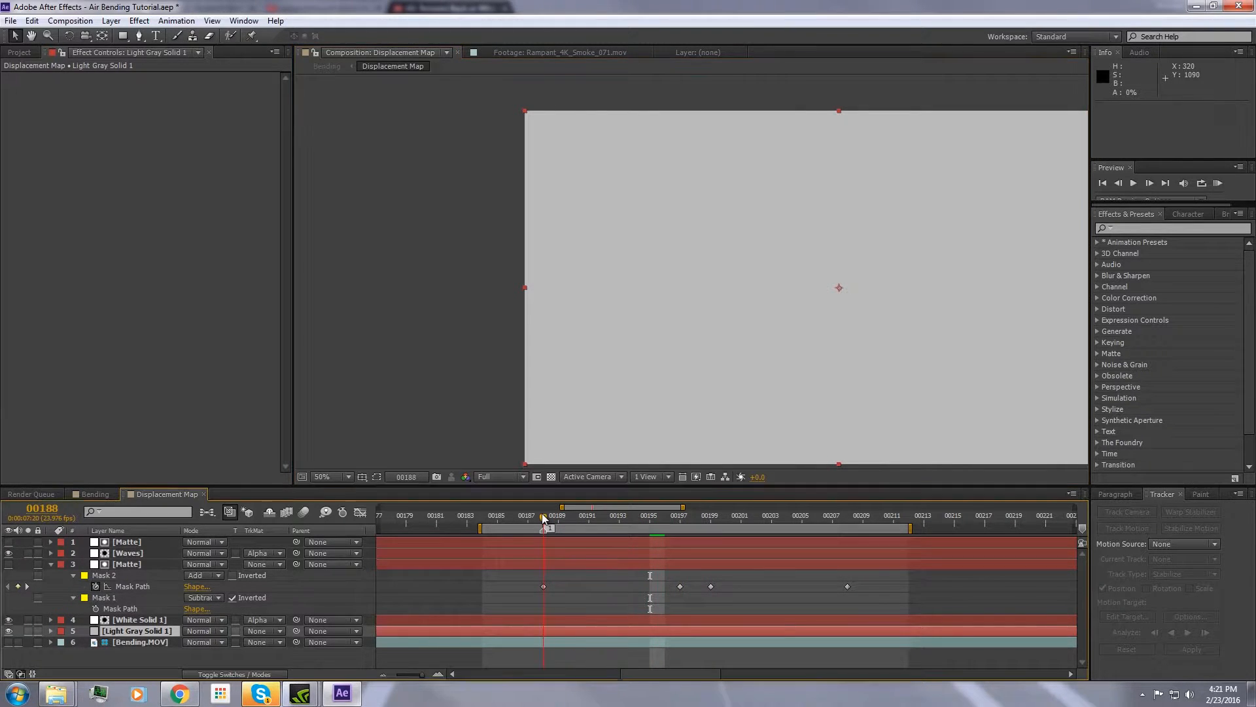
In the Bending composition, collapse both Dust Matte layers and add an adjustment layer directly above Bending.MOV.
click(92, 494)
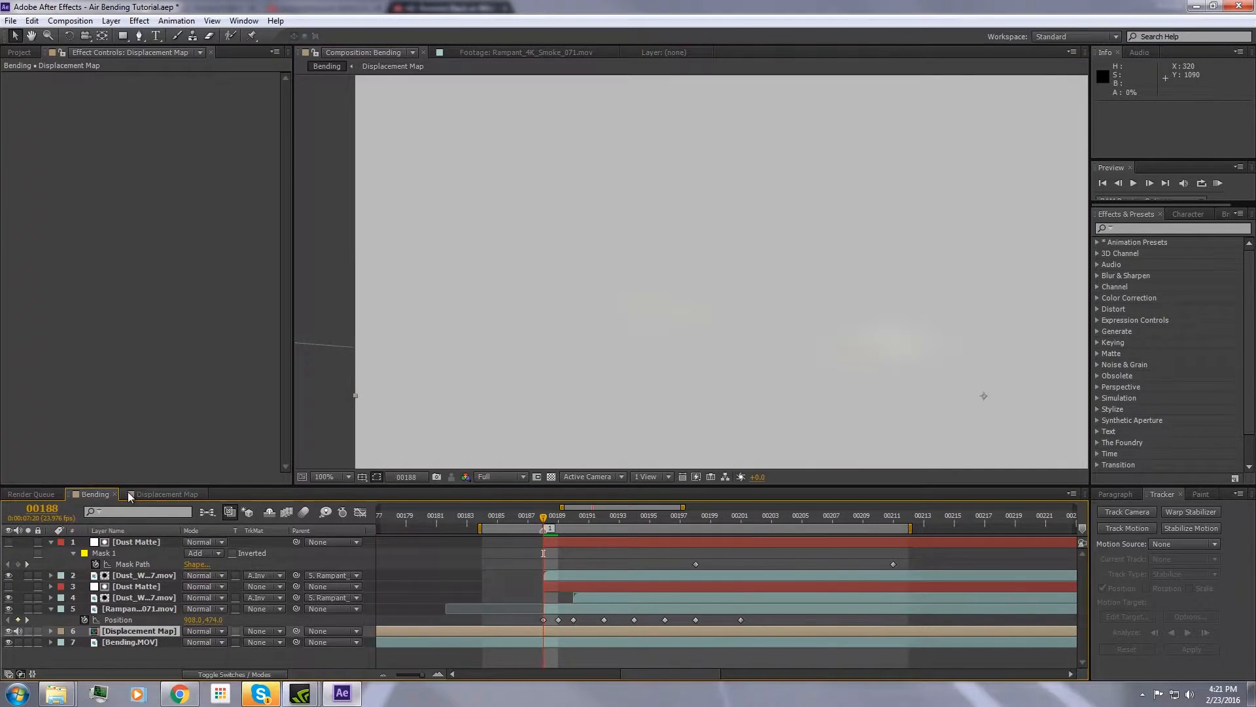
click(52, 544)
click(51, 587)
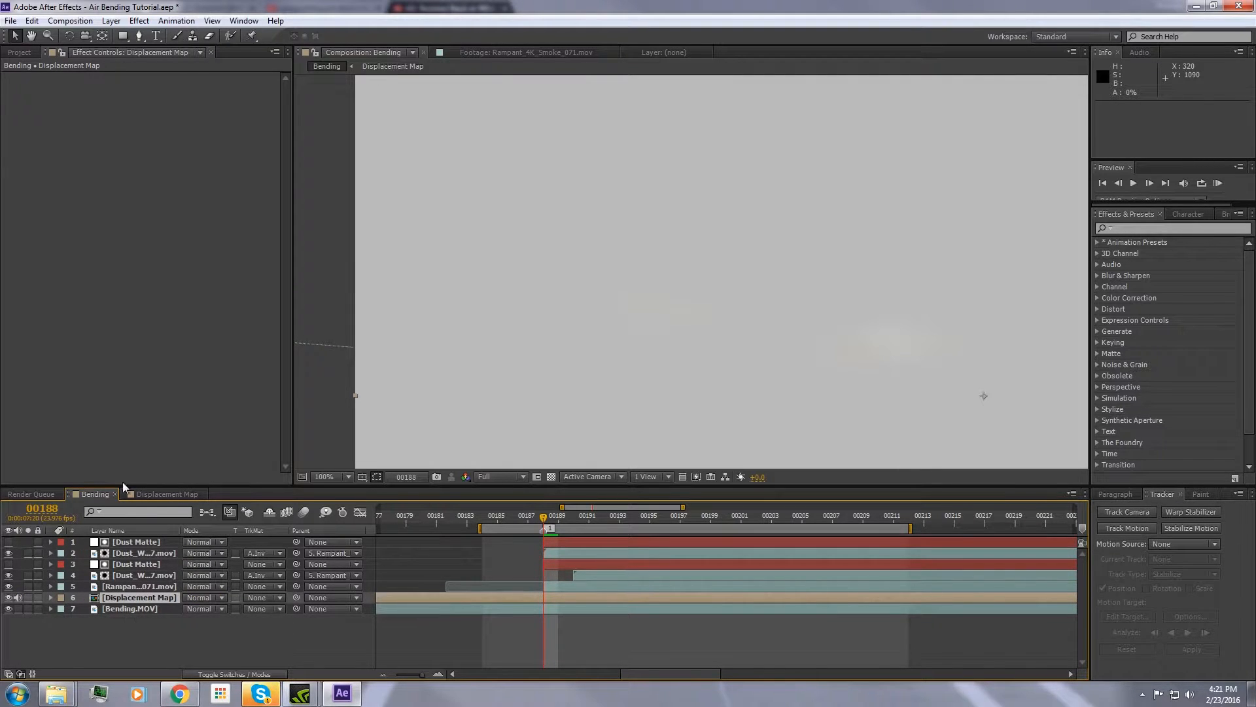
click(108, 20)
mouse_move(219, 36)
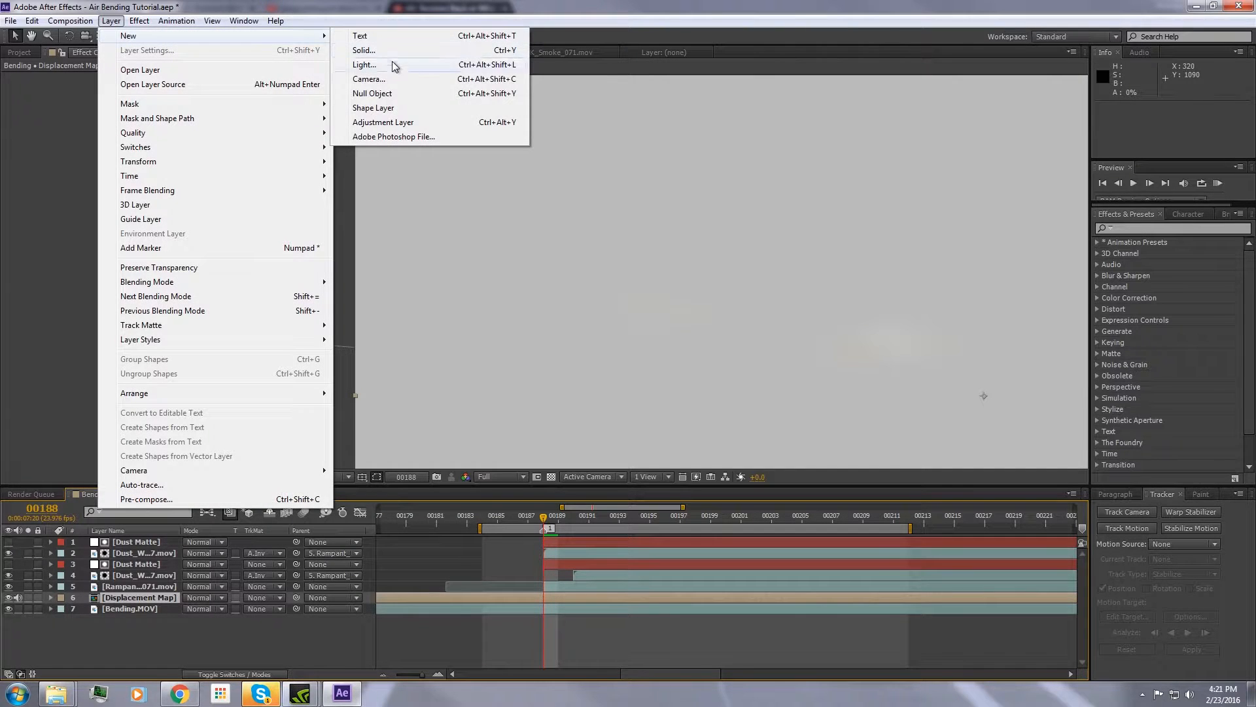
click(383, 121)
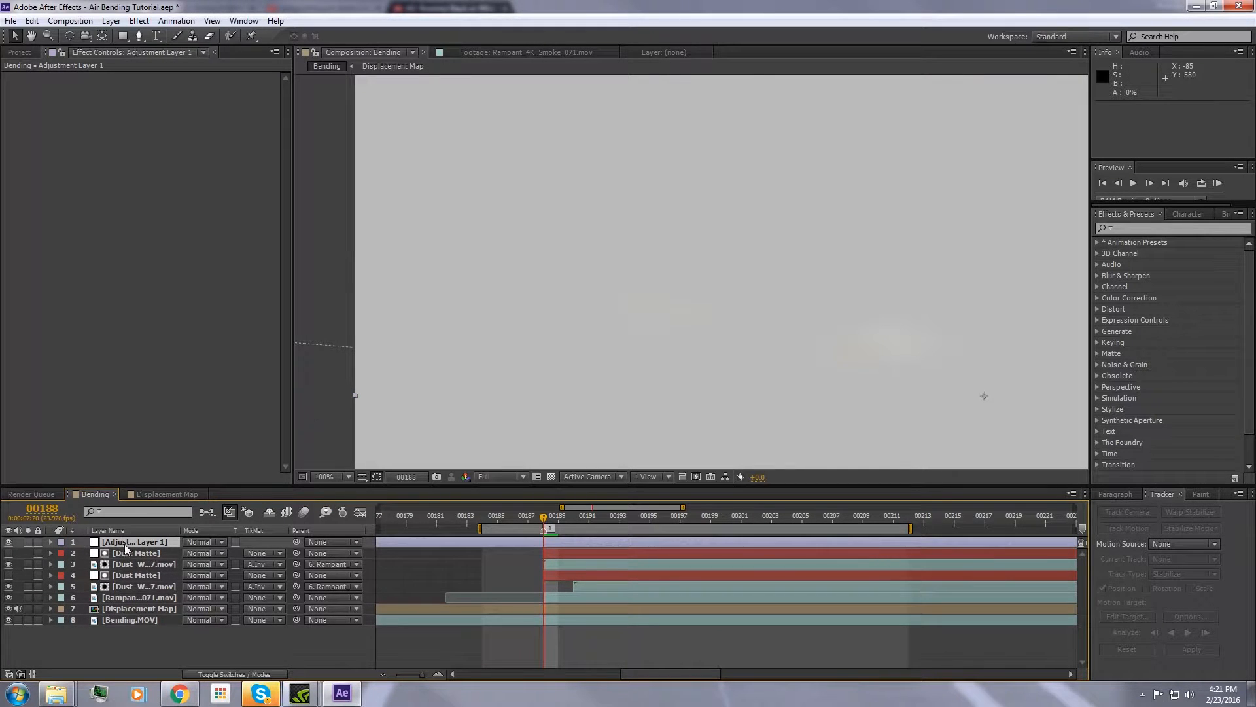
drag(130, 544, 129, 612)
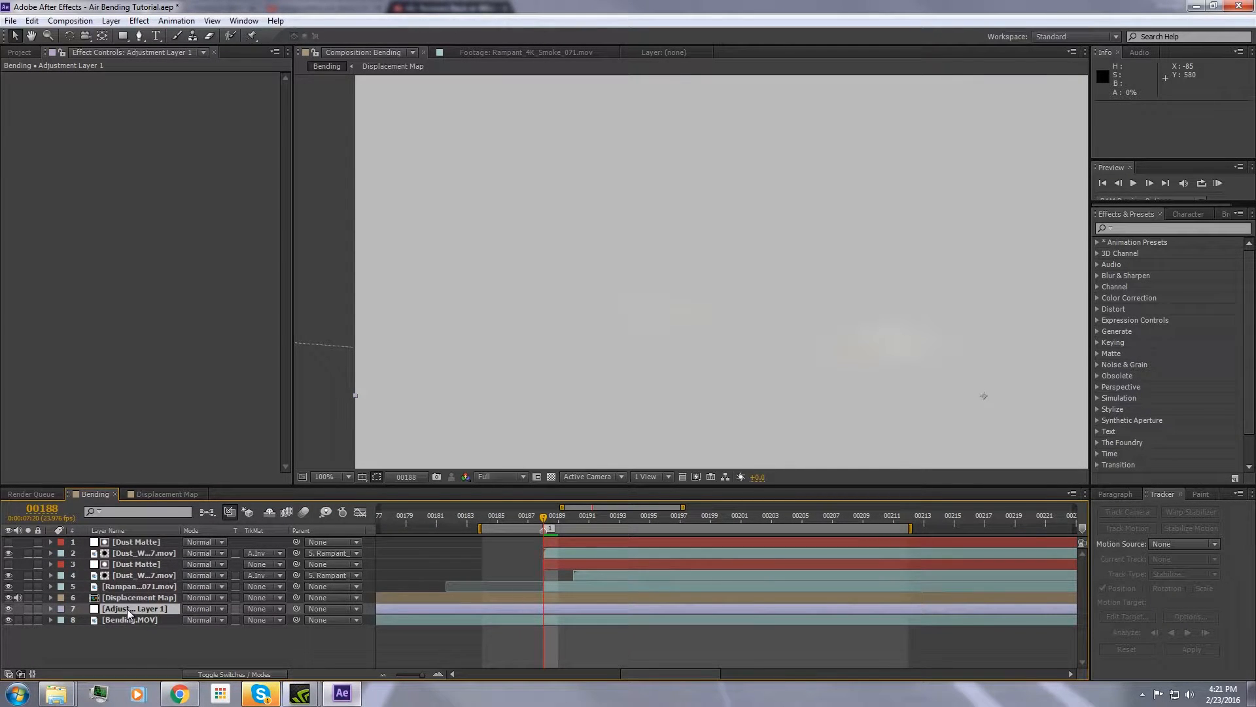
Apply the Displacement Map effect to the adjustment layer, using the Displacement Map composition as its map layer.
click(139, 20)
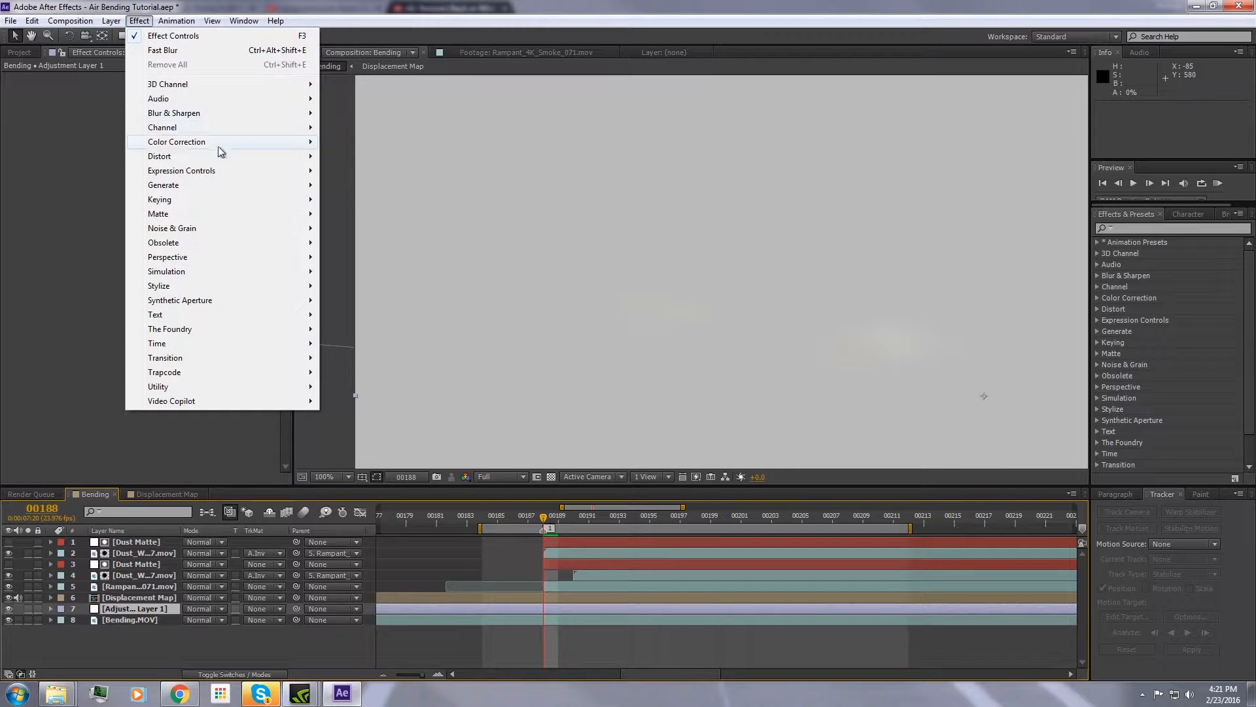
mouse_move(261, 157)
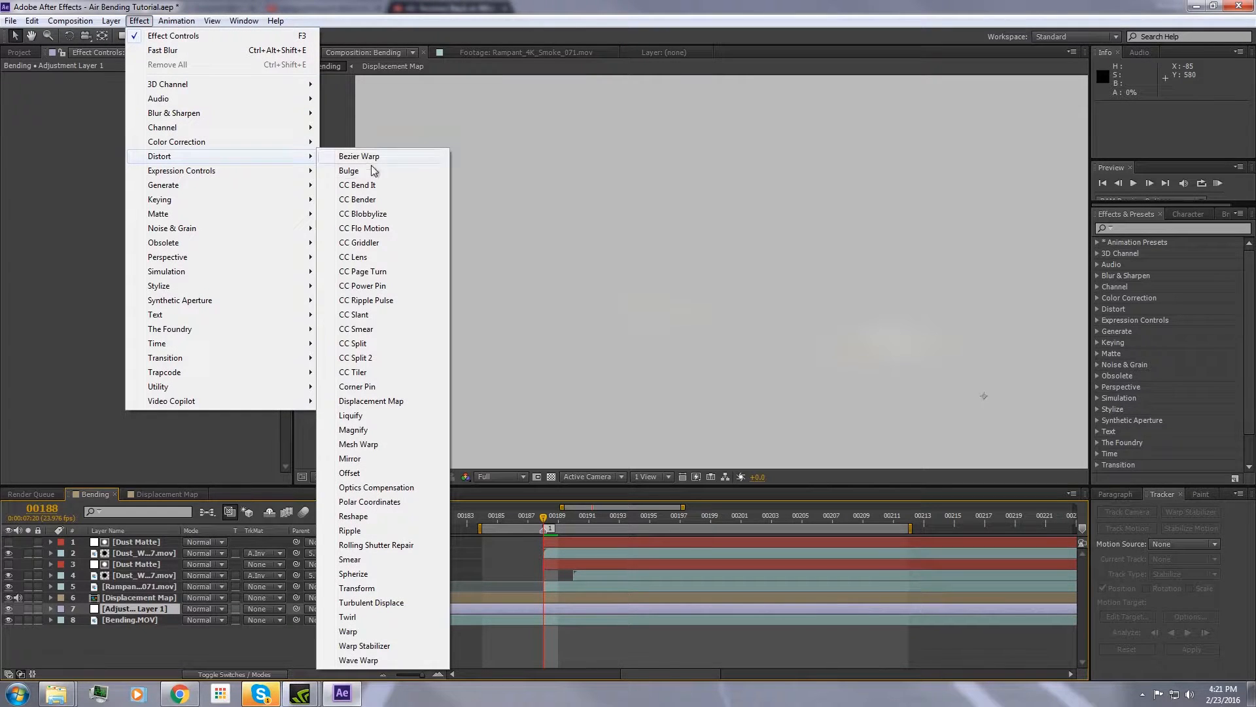
click(369, 401)
click(206, 89)
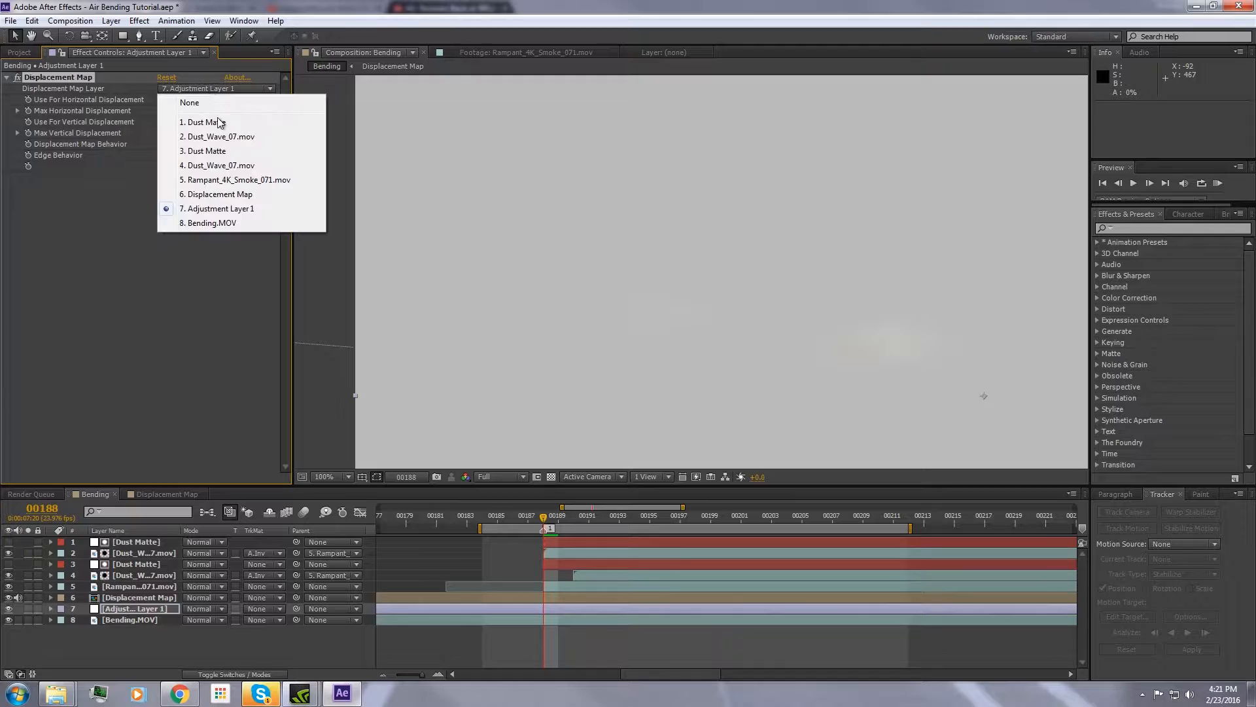
click(211, 196)
Set the effect to use Luminance for both horizontal and vertical displacement.
click(186, 100)
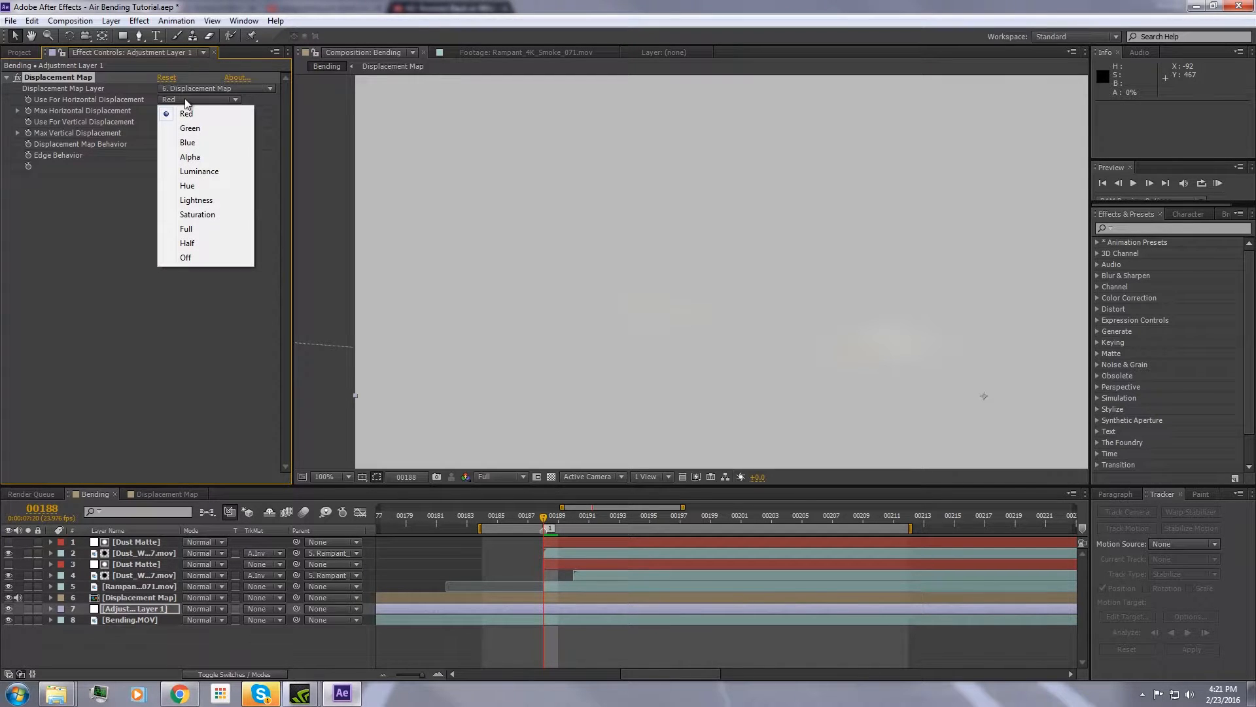
click(201, 171)
click(196, 122)
click(203, 194)
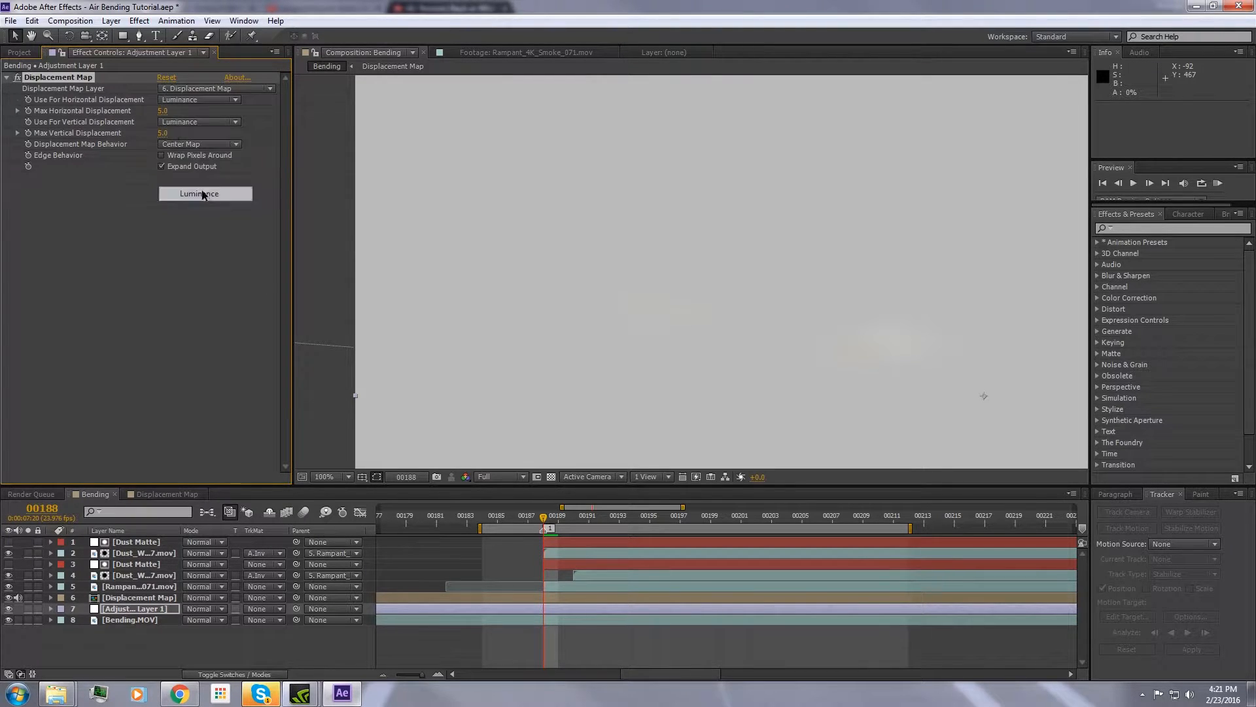
Set the maximum horizontal and vertical displacement to 24 and hide the Displacement Map layer.
click(163, 110)
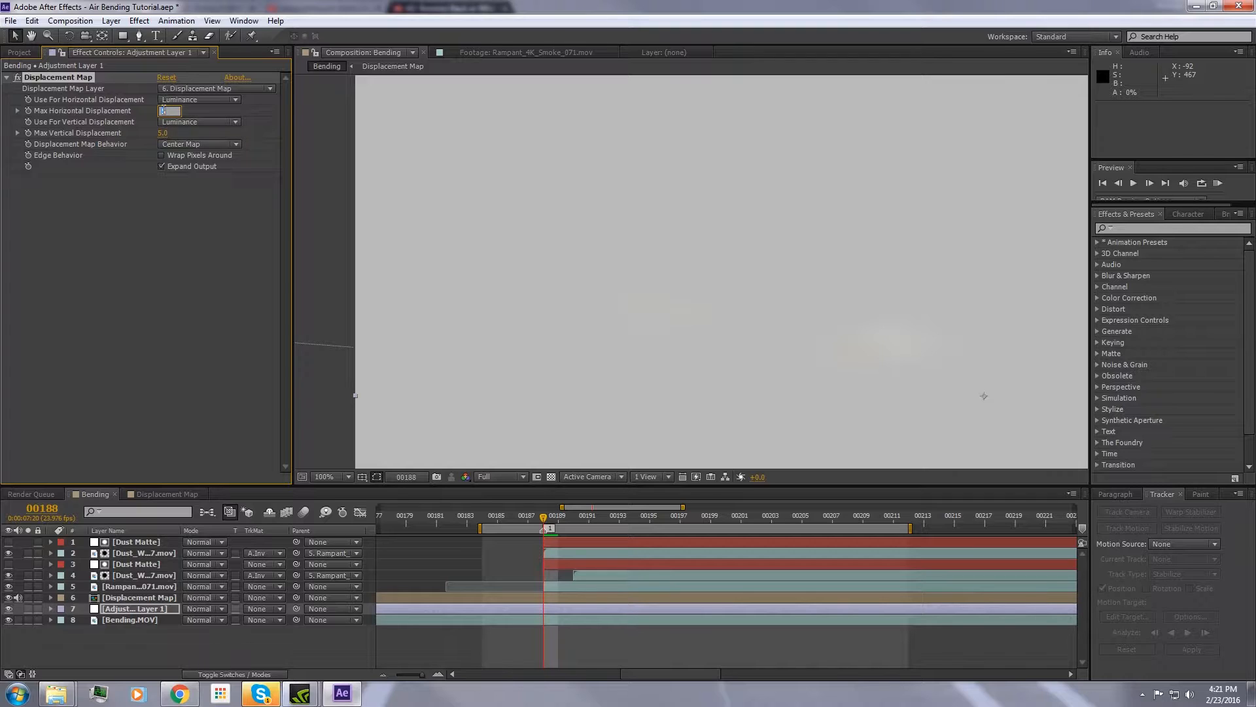
text(20)
key(Return)
click(163, 133)
key(Return)
click(9, 597)
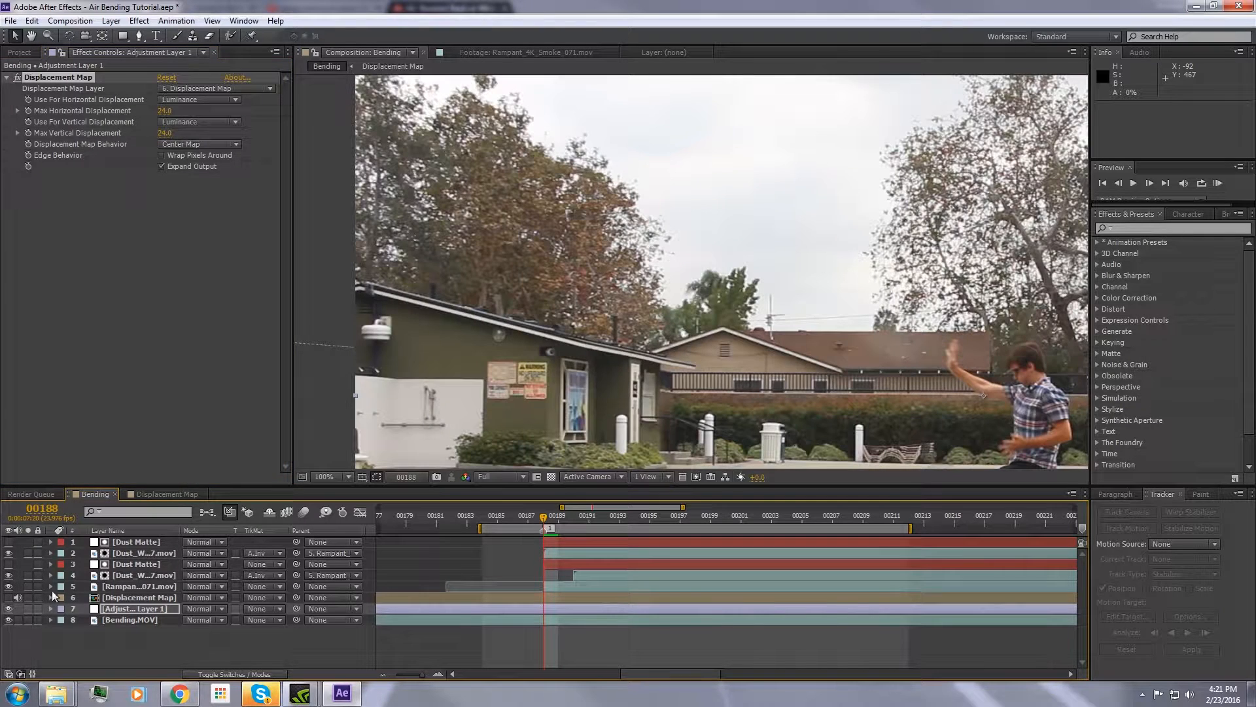
Solo the adjustment layer and Bending.MOV, and scrub forward to frame 199 to preview the distortion alone.
scroll(674, 307, down, 2)
scroll(666, 321, up, 2)
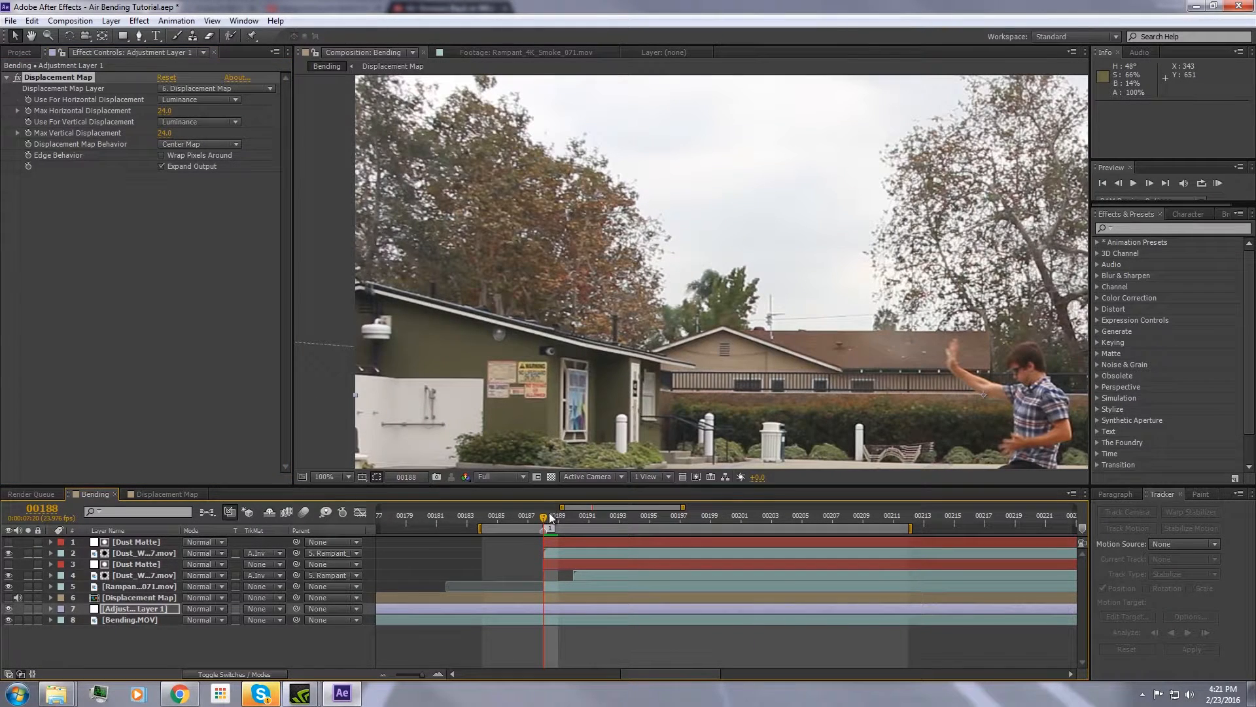
drag(543, 517, 604, 517)
click(29, 608)
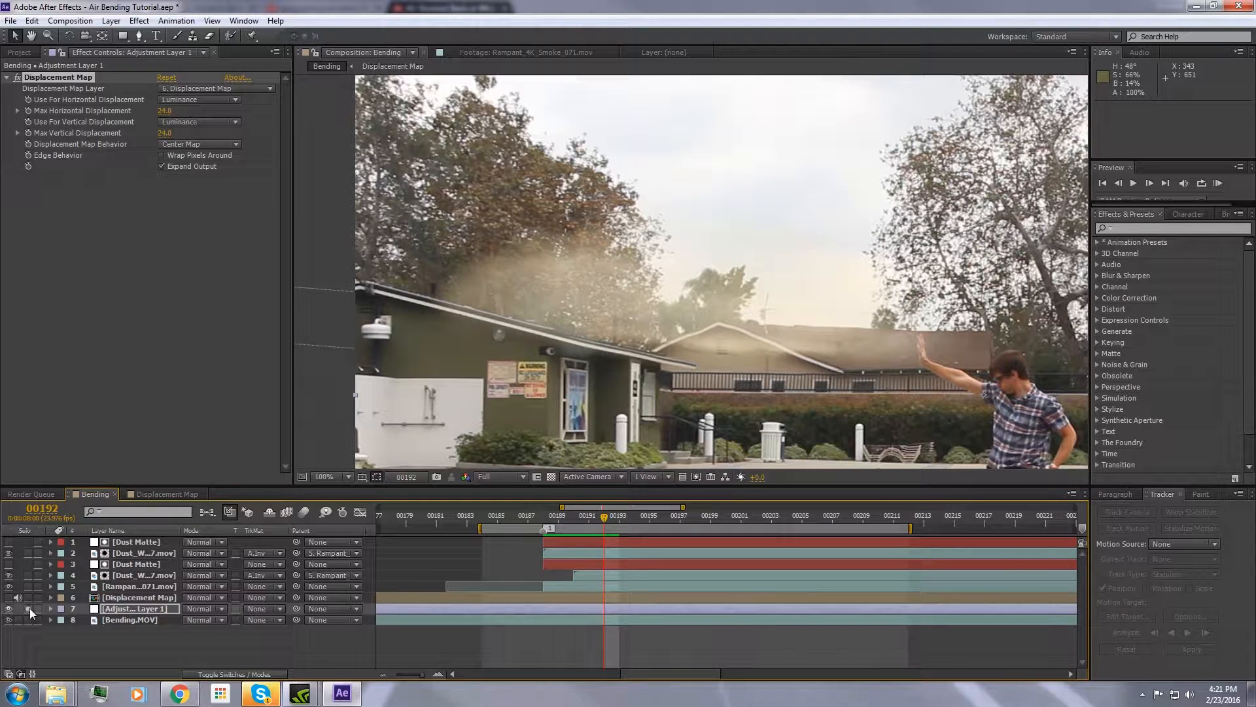
click(29, 617)
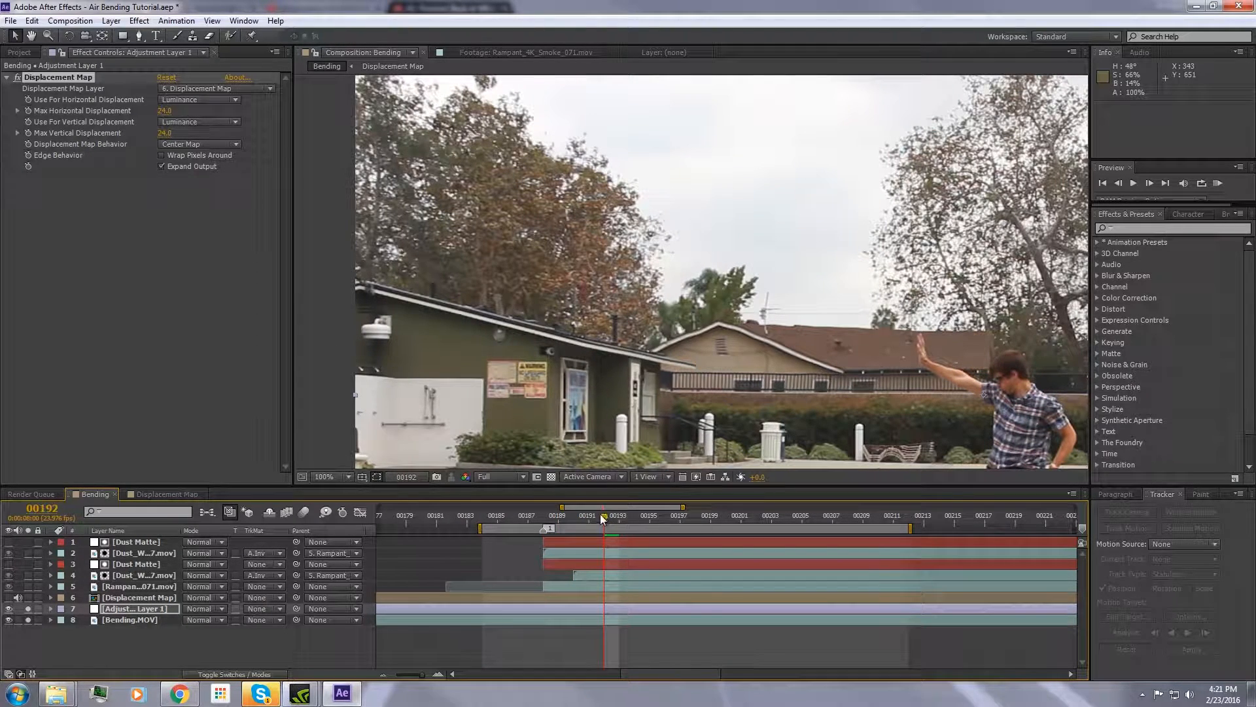
drag(600, 515, 685, 512)
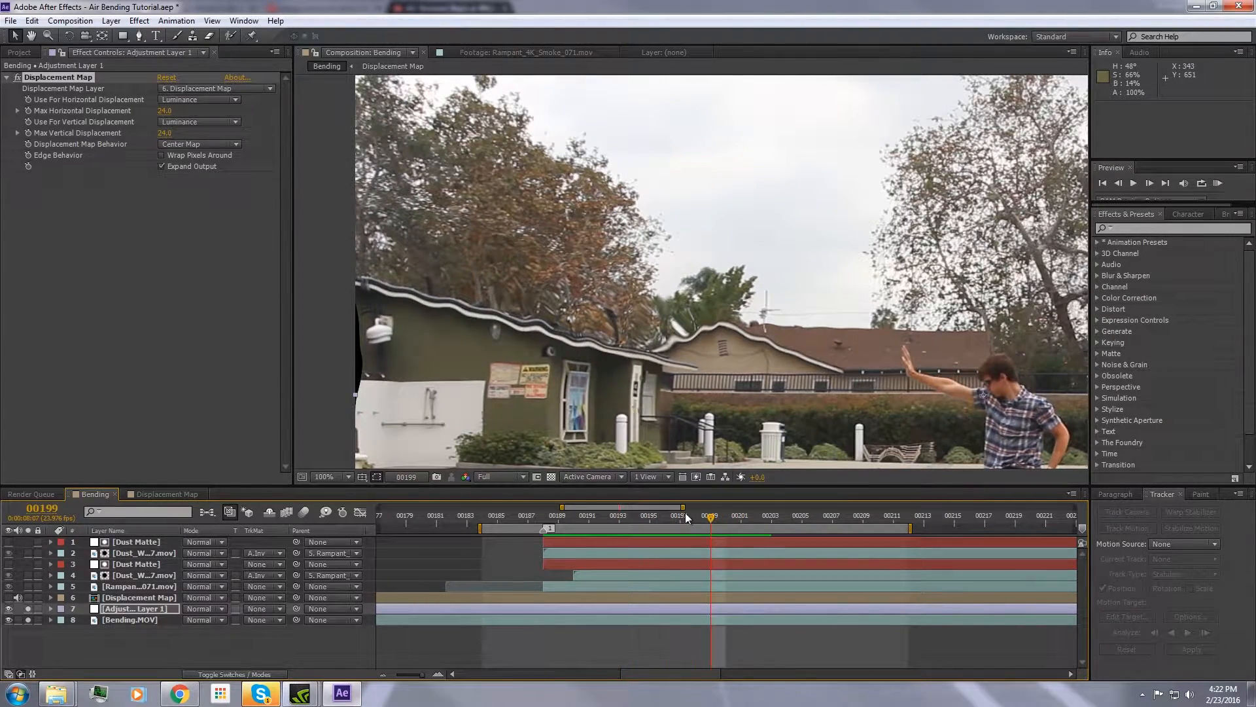
Enable Wrap Pixels Around for the displacement's edges and set Max Horizontal Displacement to 24.
click(679, 609)
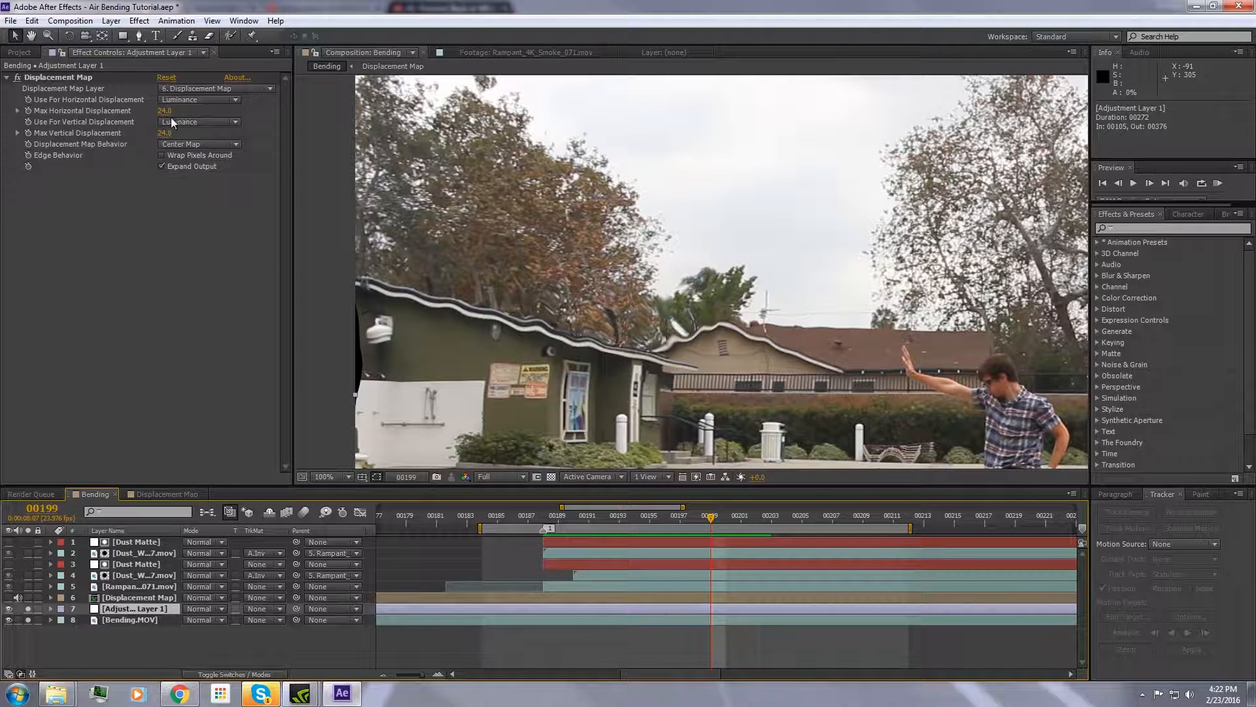
mouse_move(164, 111)
mouse_down()
mouse_move(148, 113)
mouse_move(163, 113)
mouse_up()
click(162, 155)
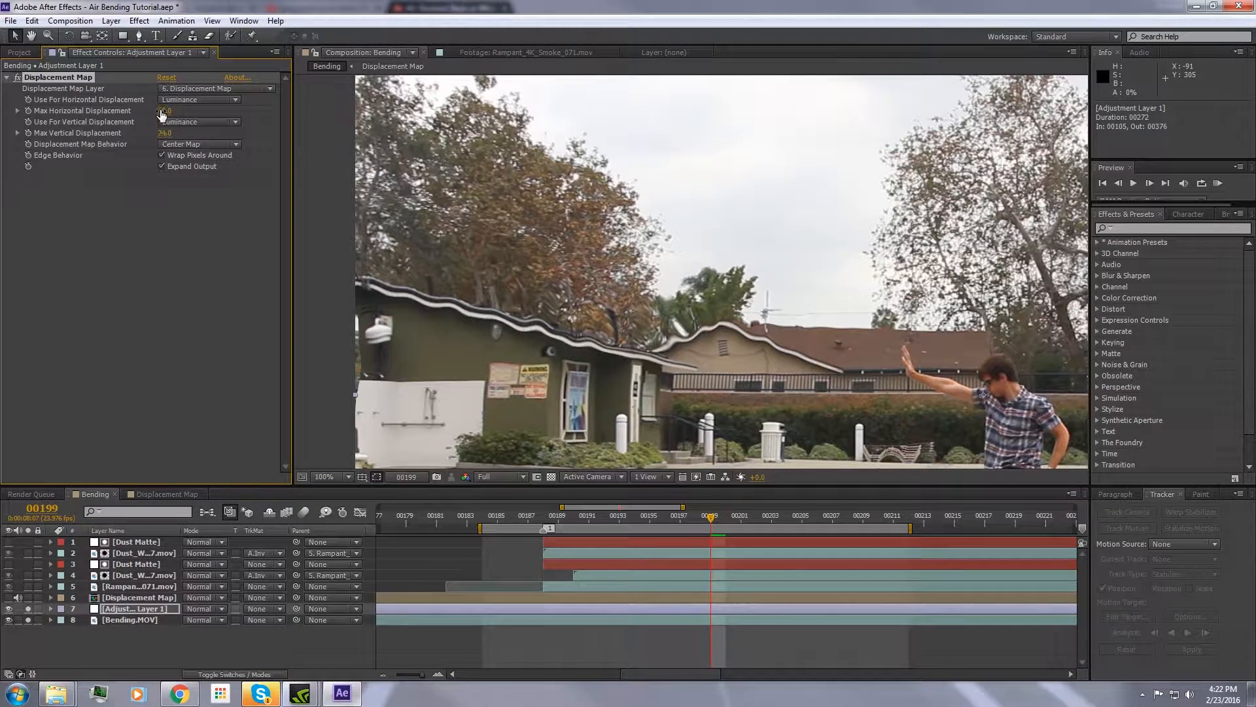
click(164, 111)
text(24)
key(Return)
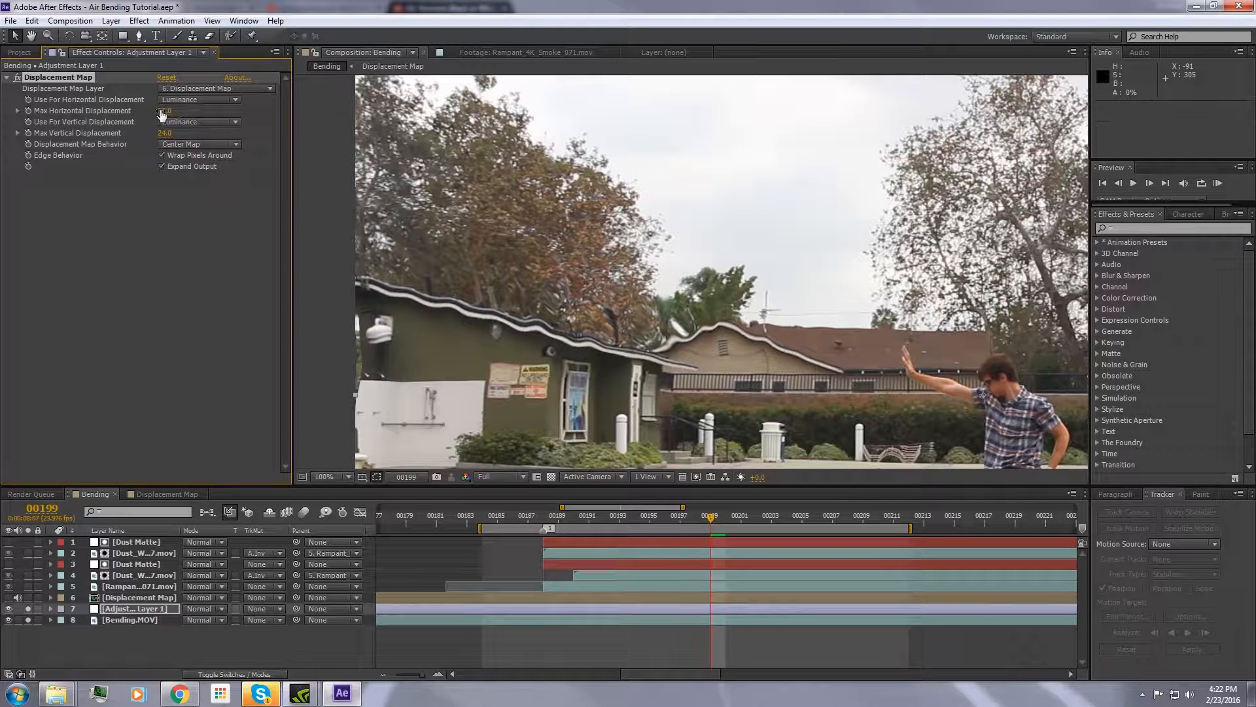
Examine the wrapped image edge and the distortion along the building's roof, wall and trees up close at frame 199.
scroll(584, 303, down, 1)
scroll(630, 333, up, 1)
drag(437, 399, 581, 332)
scroll(581, 330, up, 2)
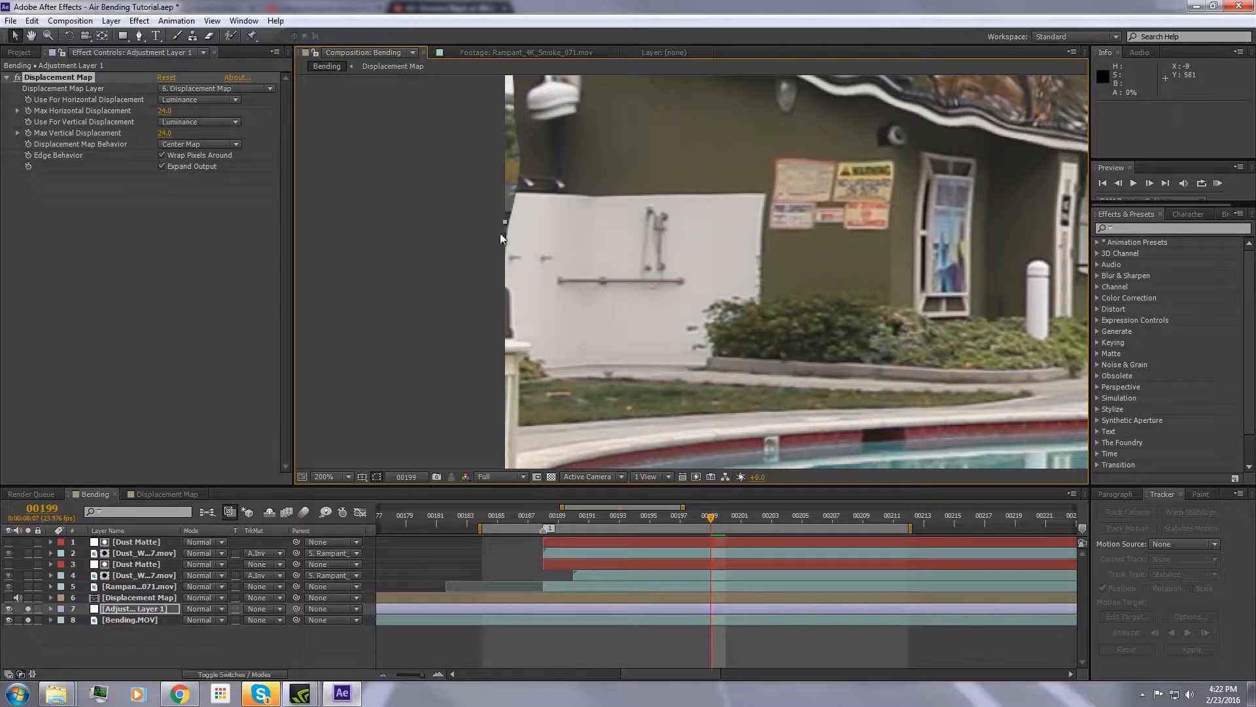
drag(539, 241, 530, 312)
drag(526, 187, 469, 270)
drag(479, 323, 474, 267)
scroll(690, 260, down, 1)
drag(698, 263, 586, 265)
scroll(586, 265, up, 1)
drag(452, 289, 652, 269)
drag(448, 173, 609, 216)
drag(689, 262, 555, 288)
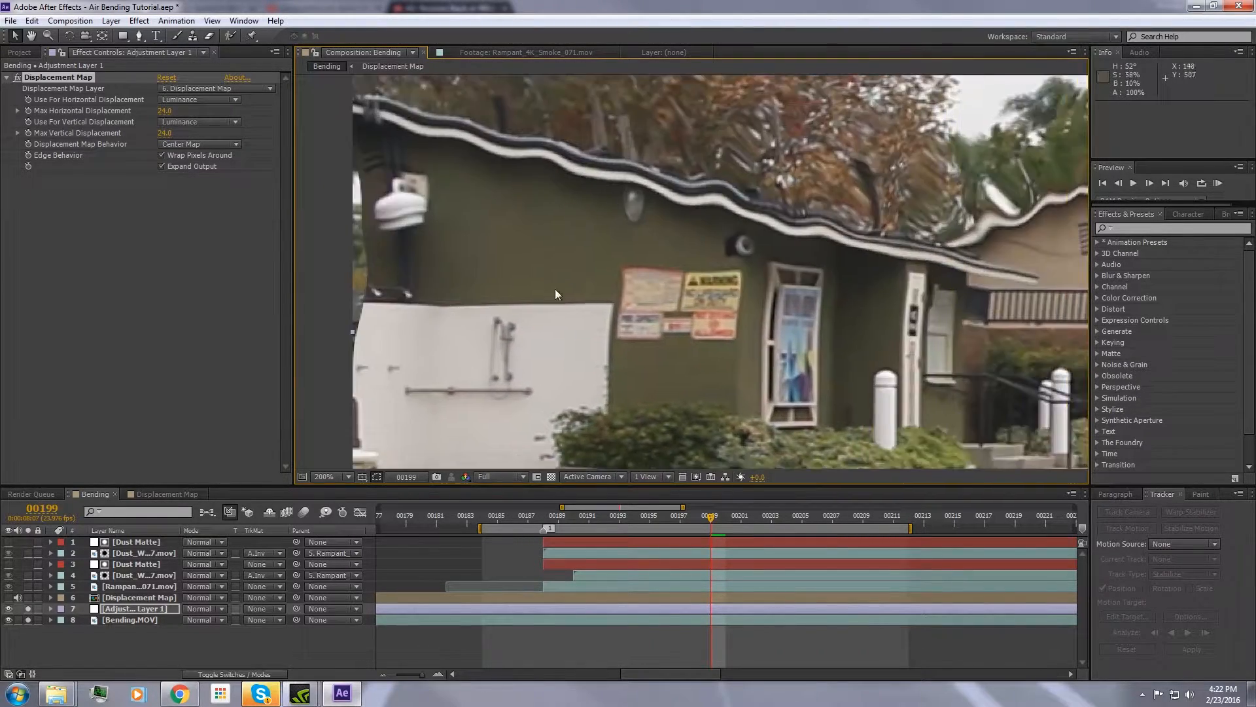
scroll(687, 295, down, 1)
drag(866, 338, 678, 313)
scroll(724, 266, down, 1)
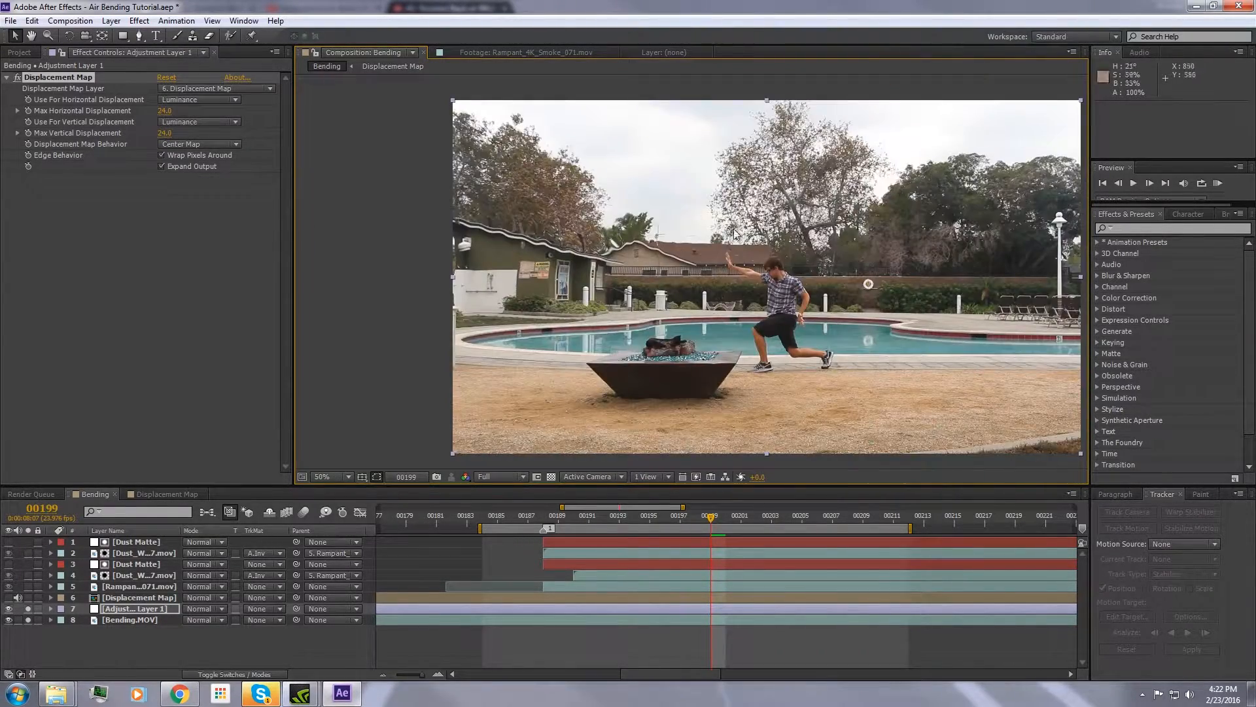
Lock the Bending composition's viewer, centred on the building's roof, and open the Displacement Map composition's timeline.
drag(844, 319, 712, 325)
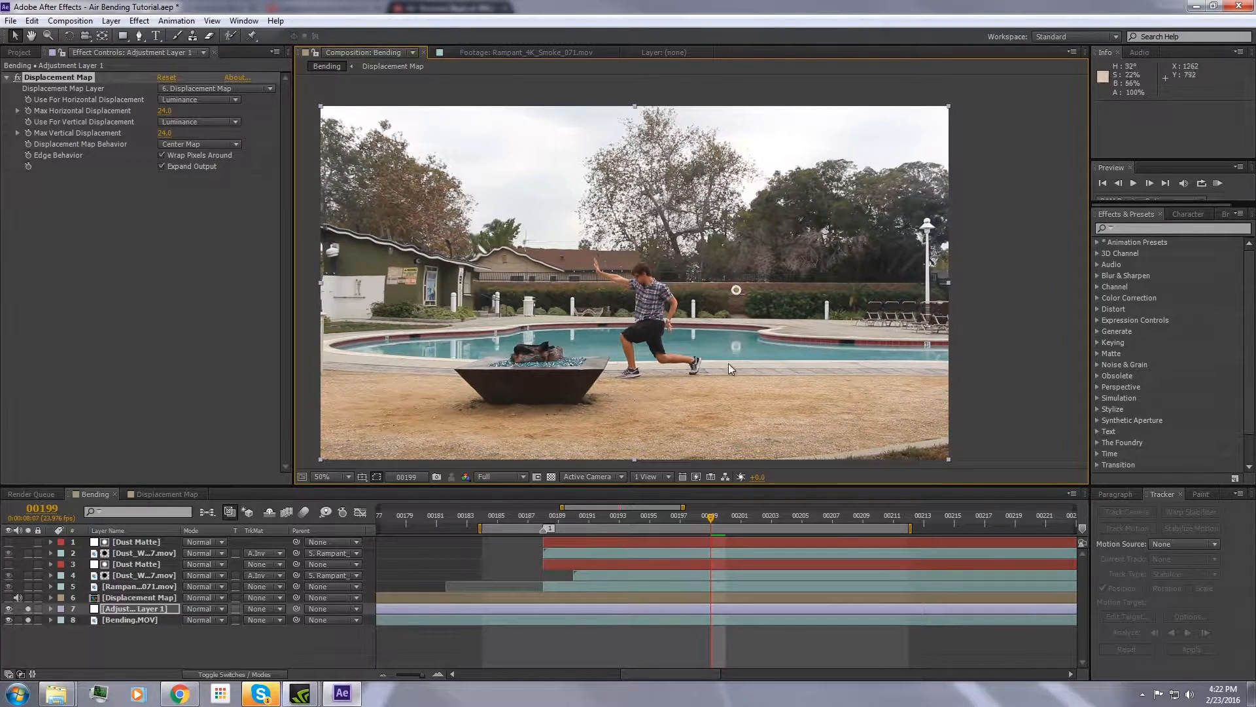
drag(389, 285, 570, 285)
scroll(488, 276, up, 1)
drag(483, 276, 627, 304)
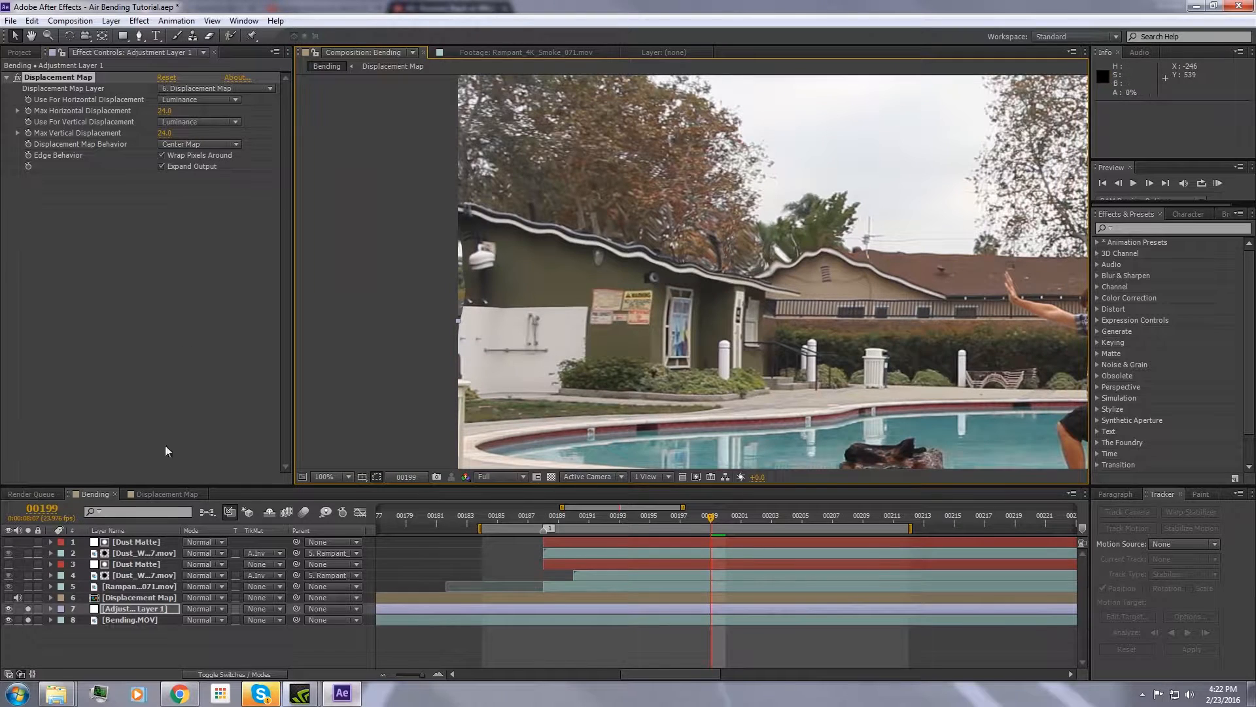
click(165, 494)
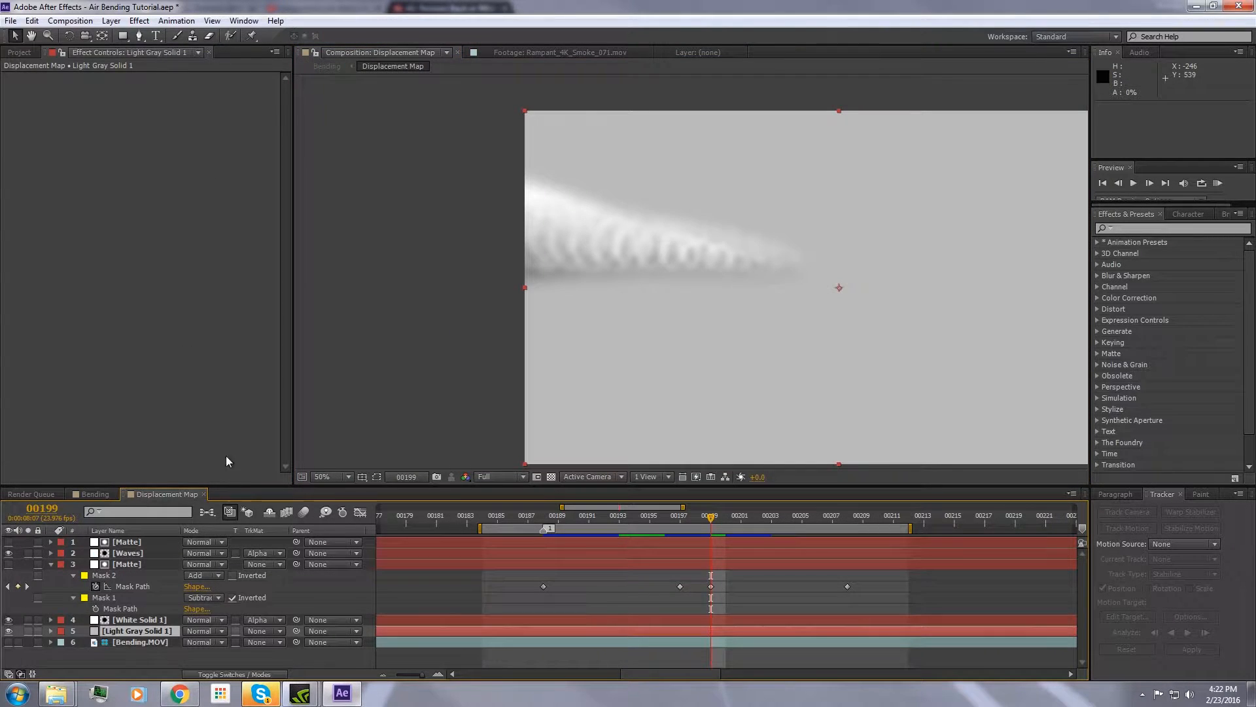
click(93, 494)
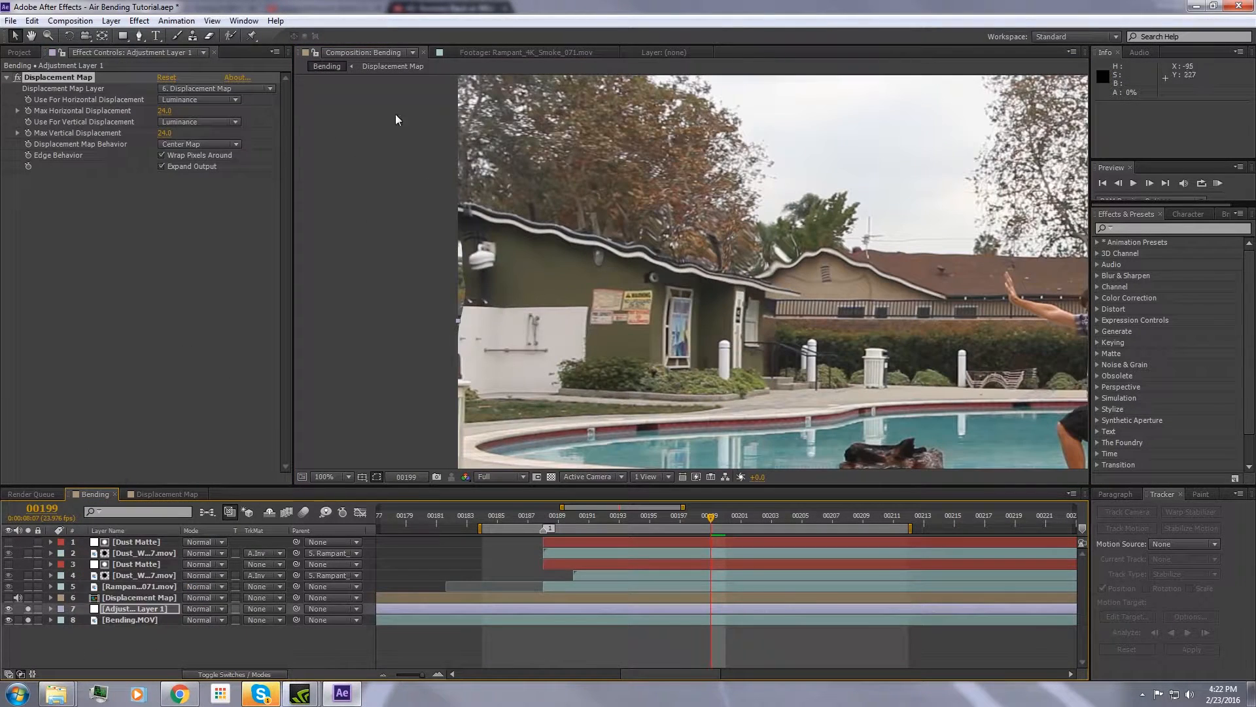
click(316, 53)
drag(654, 305, 587, 281)
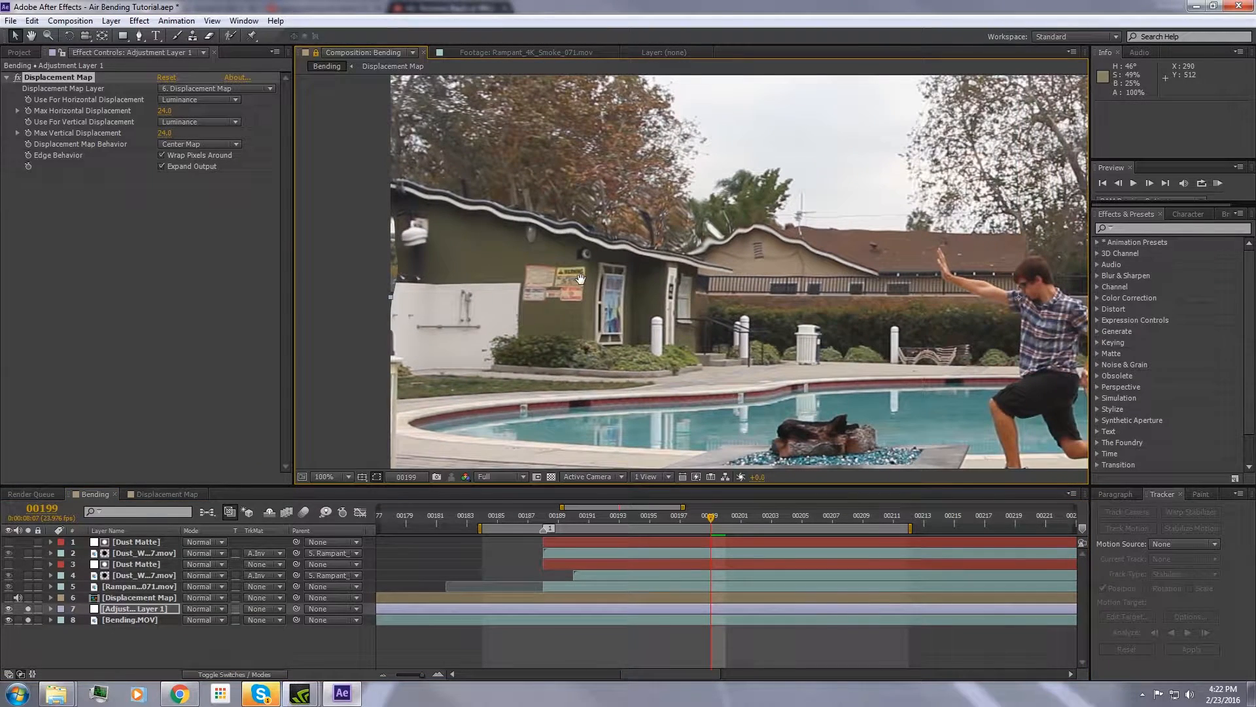
click(145, 494)
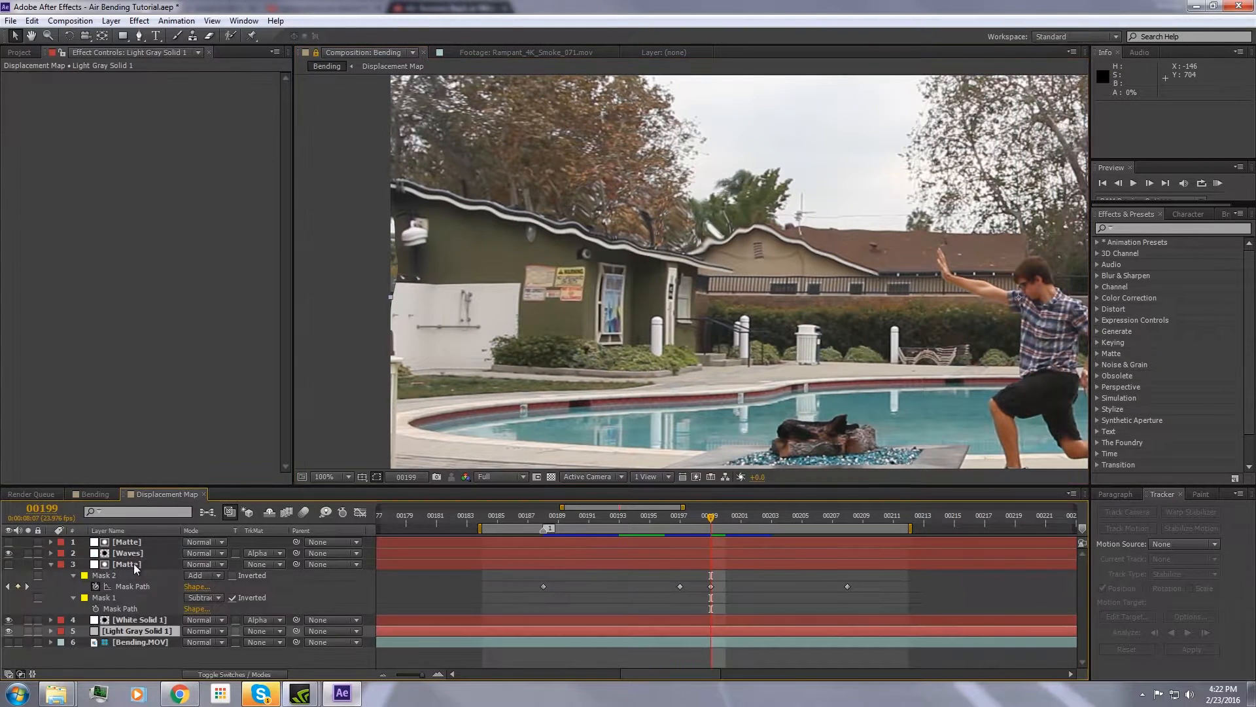
Collapse the Matte layer's masks and compare the roof distortion frame by frame around frames 196 to 198.
click(51, 564)
scroll(674, 266, up, 1)
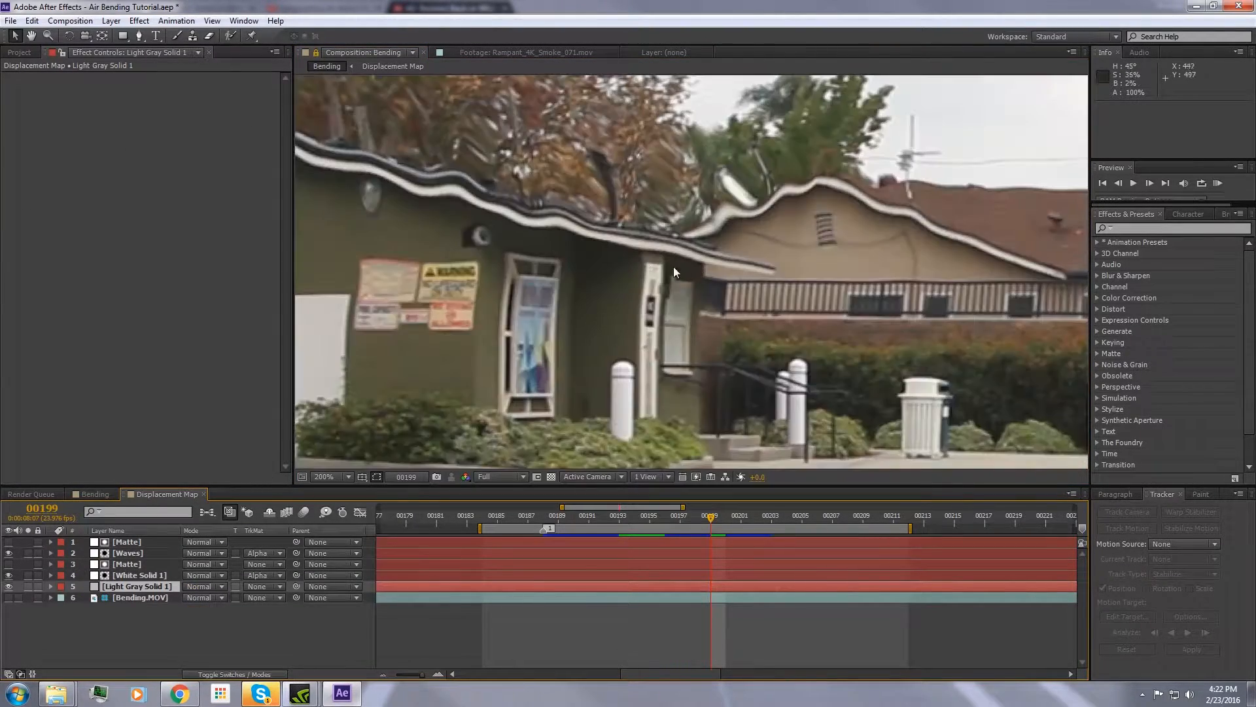
drag(710, 516, 664, 512)
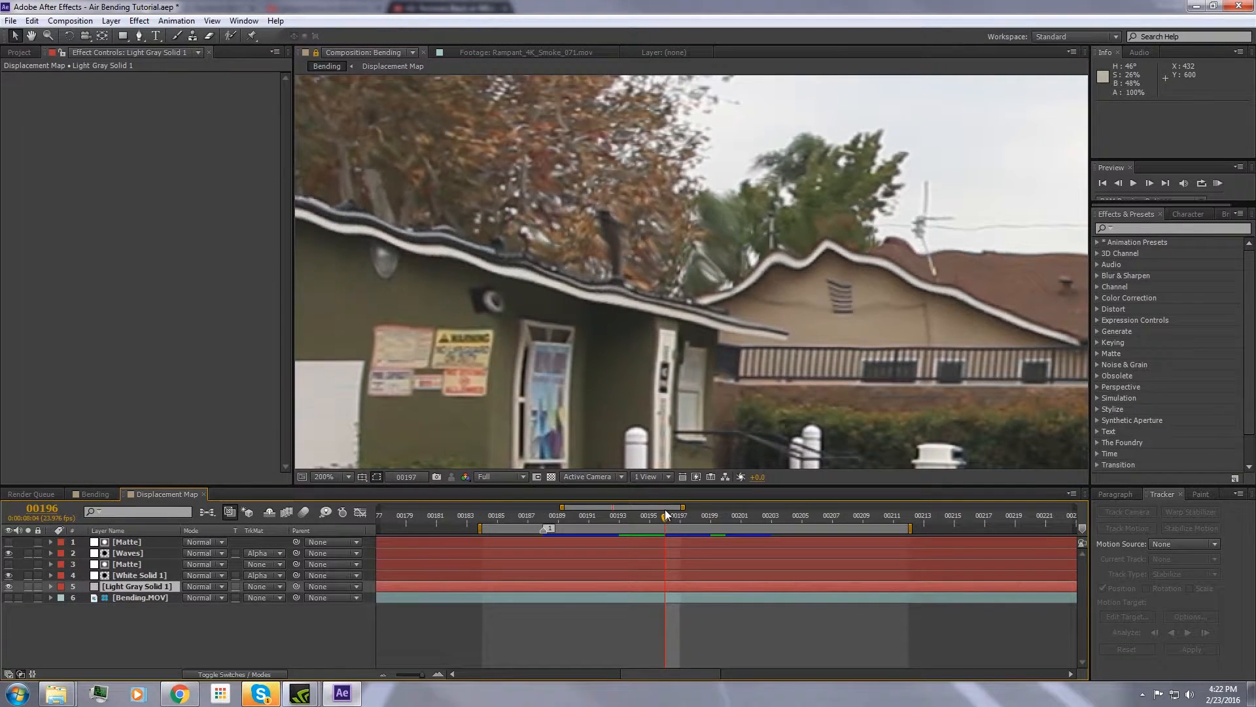
key(Page_Down)
key(Page_Down)
key(Page_Up)
key(Page_Up)
key(Page_Down)
key(Page_Down)
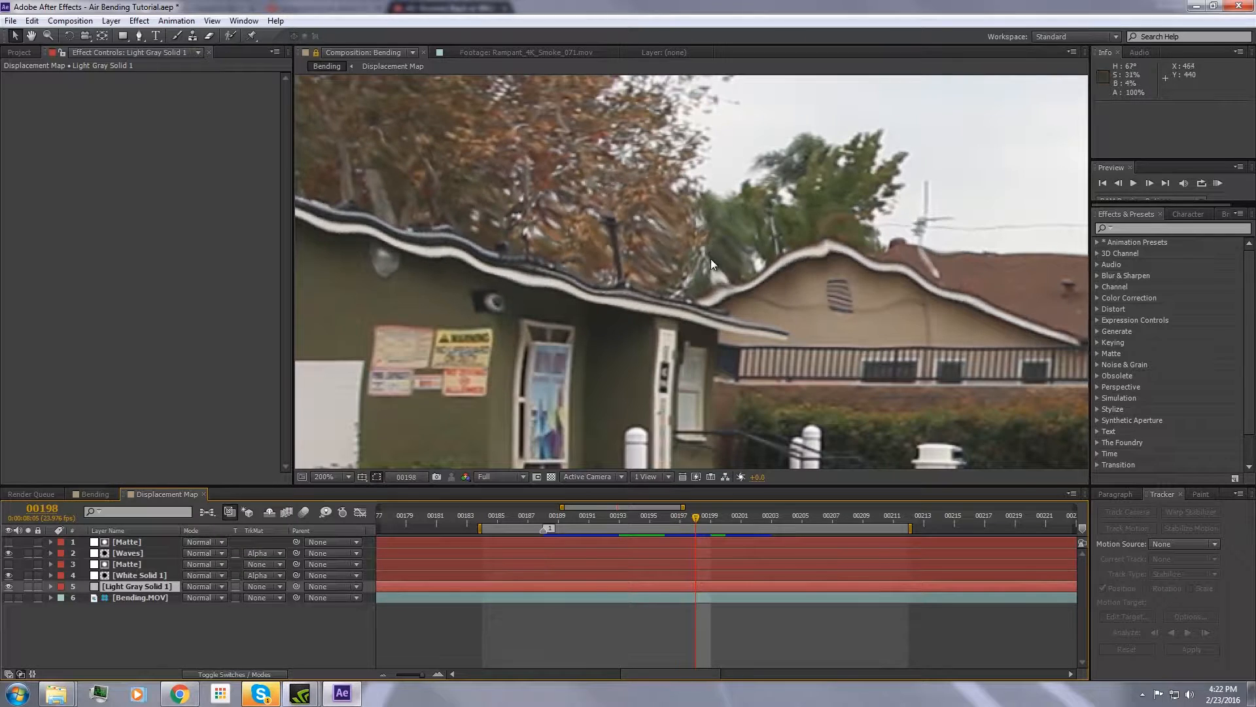
key(Page_Up)
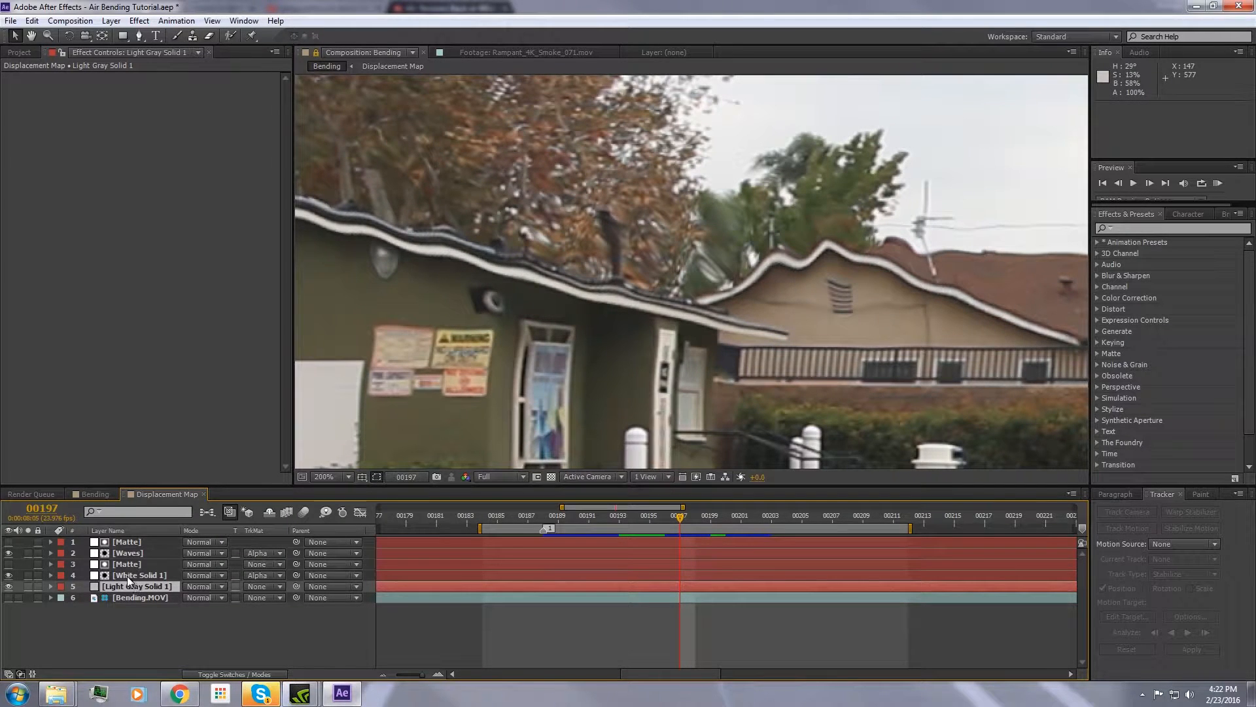
Set the Waves layer's opacity keyframe at frame 201 to 70%.
click(127, 553)
key(t)
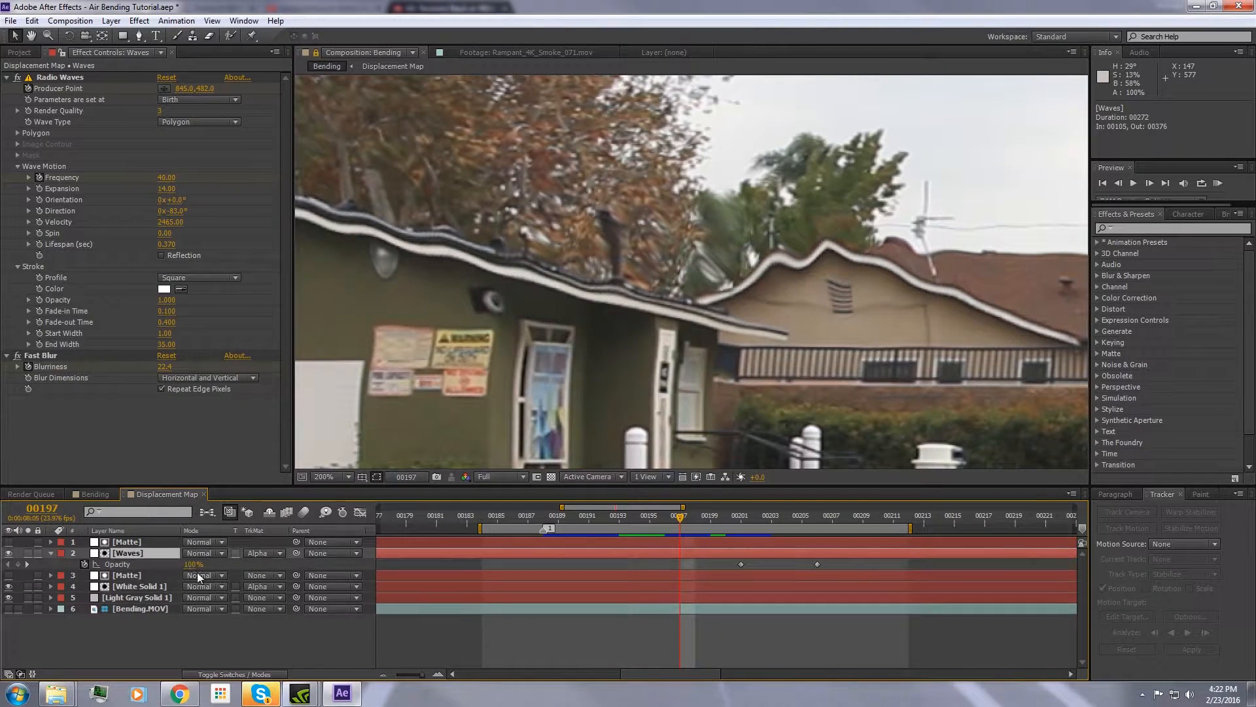
click(191, 565)
click(194, 652)
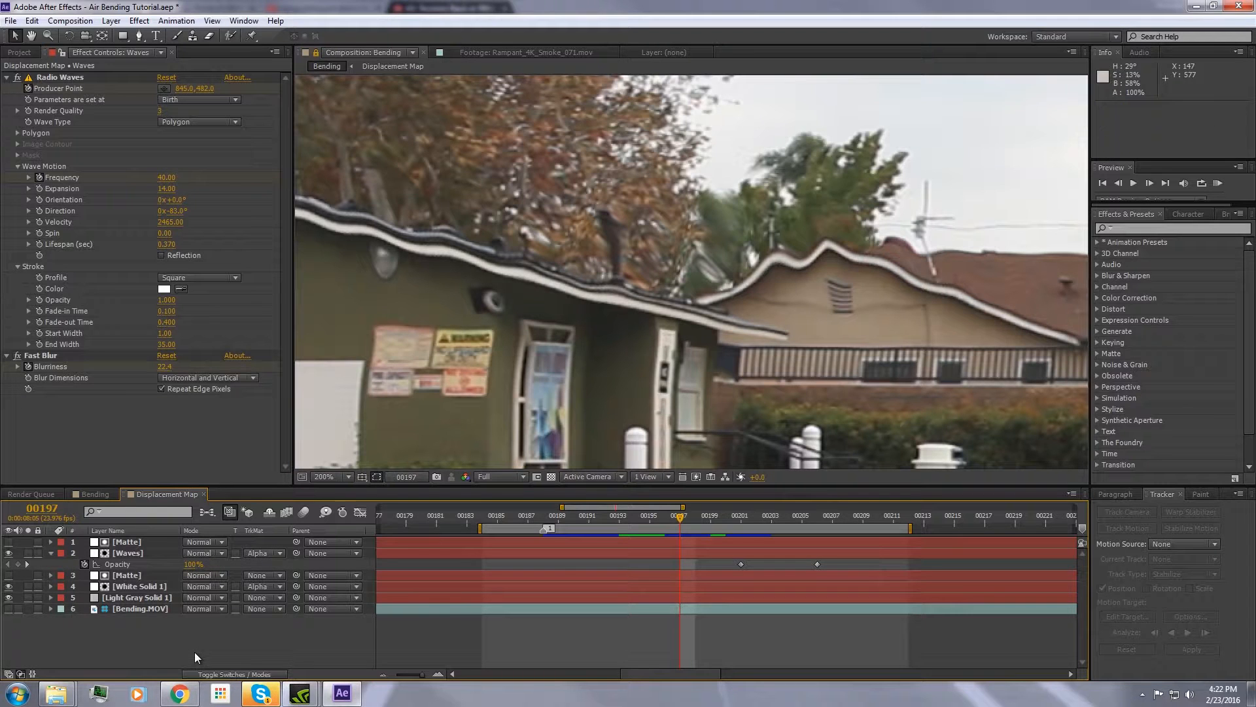
click(741, 516)
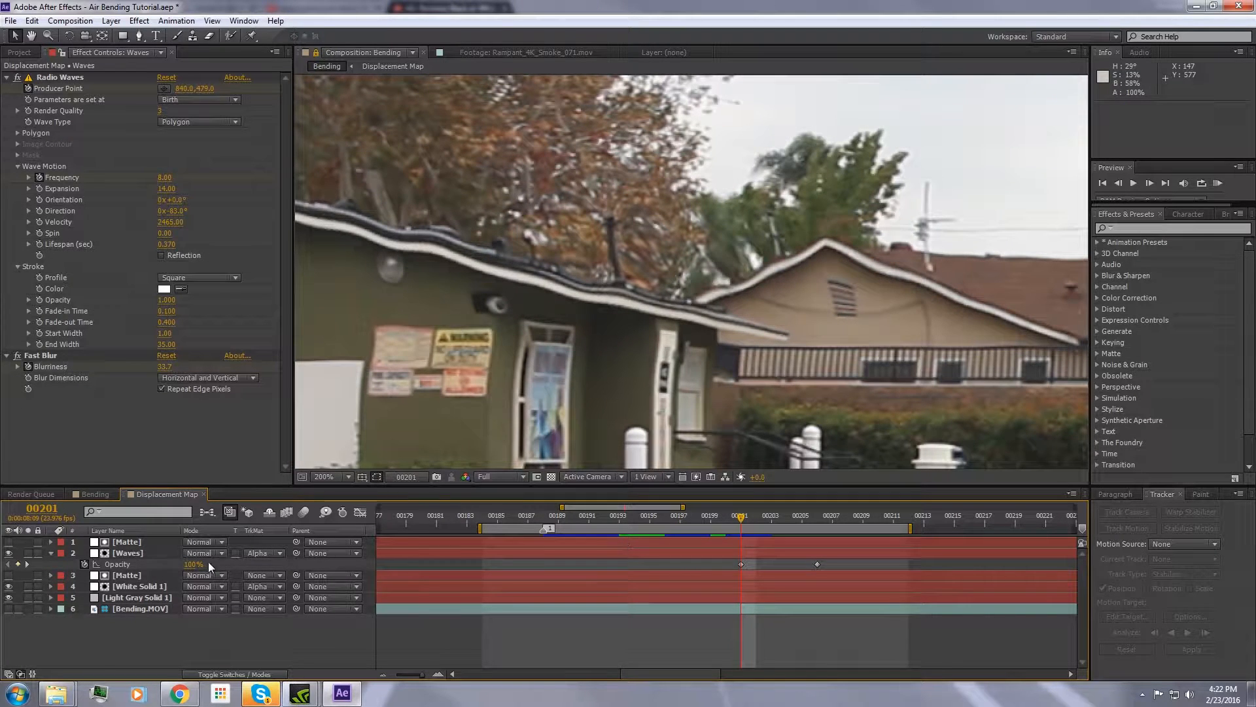
click(191, 565)
text(20)
key(Return)
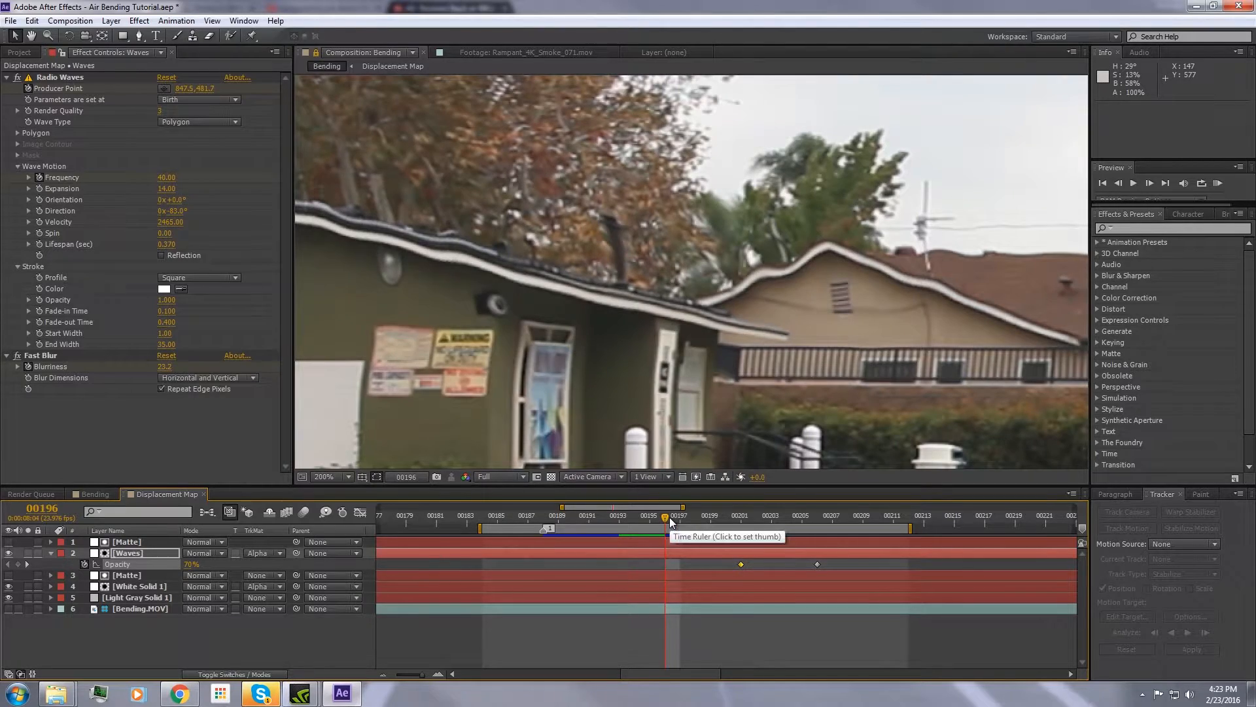
Step back and forth between about frames 194 and 203 to examine the wave distortion along the roof.
key(Page_Up)
key(Page_Up)
key(Page_Up)
key(Page_Up)
key(Page_Down)
key(Page_Down)
key(Page_Down)
key(Page_Down)
key(Page_Down)
key(Page_Down)
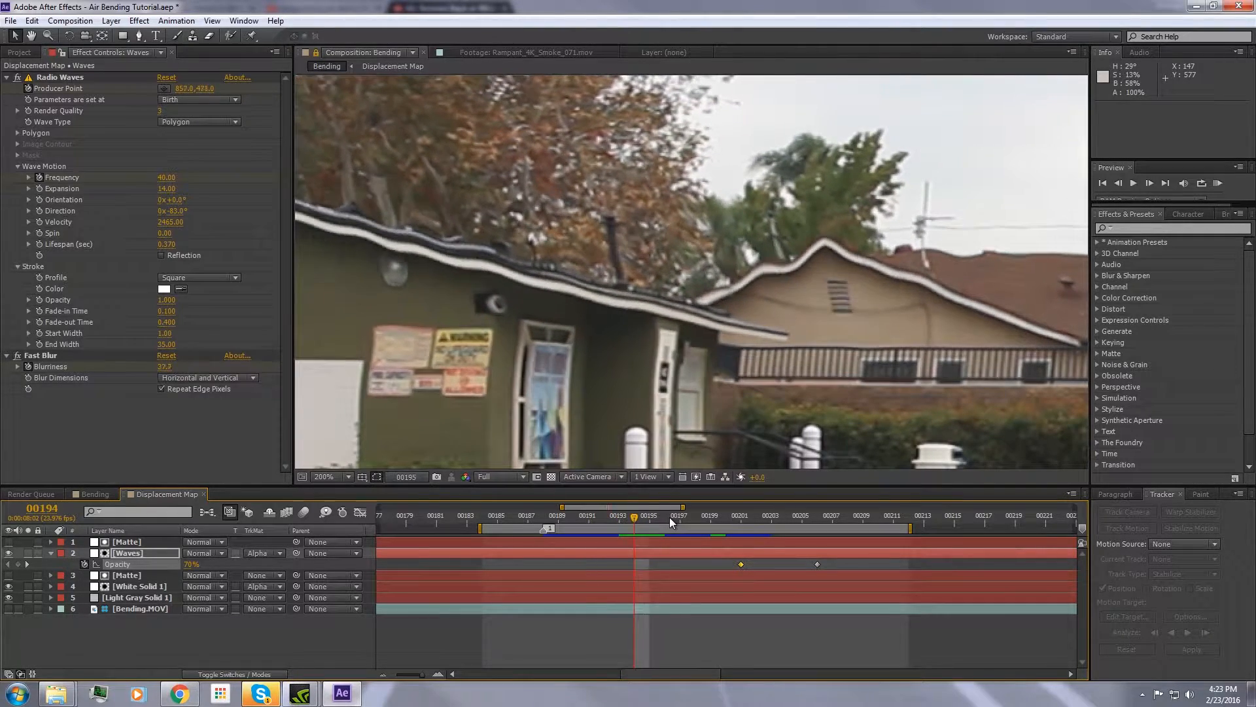
key(Page_Down)
key(Page_Down)
key(Page_Down)
key(Page_Down)
key(Page_Down)
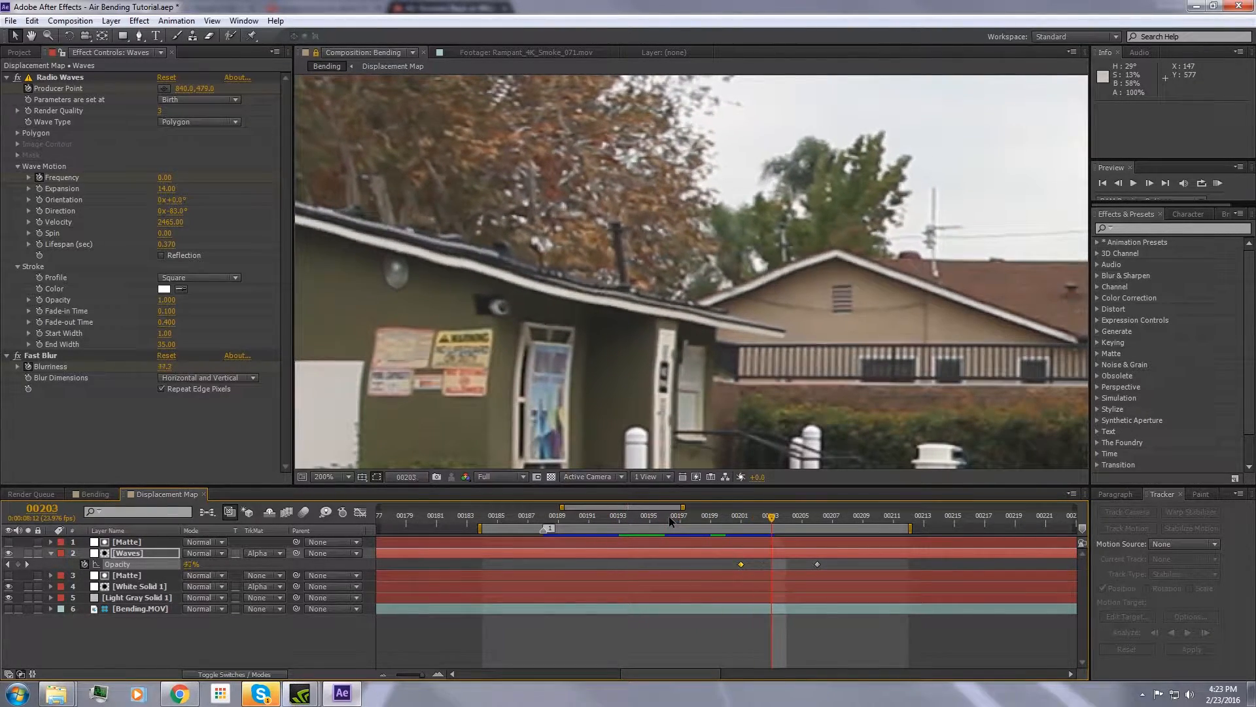
key(Page_Up)
key(Page_Up)
key(Page_Up)
key(Page_Up)
key(Page_Down)
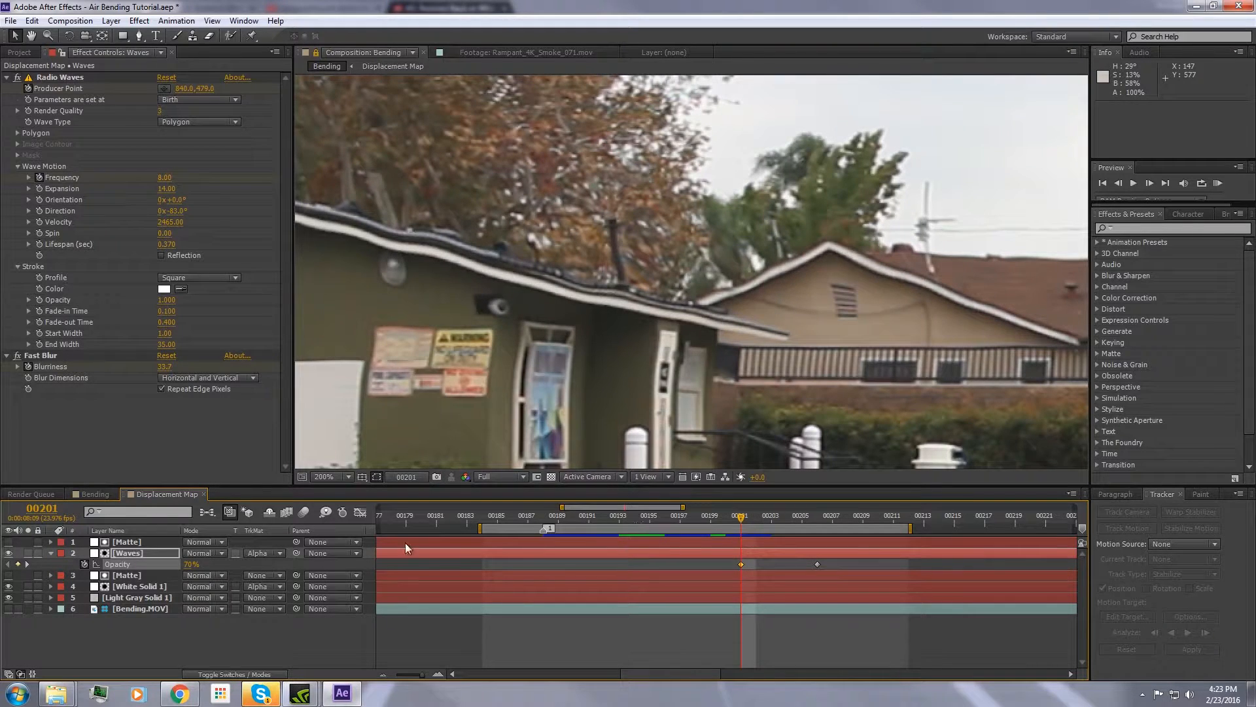
Set the Waves layer's opacity keyframe at frame 201 to 50%.
click(190, 564)
text(50)
key(Return)
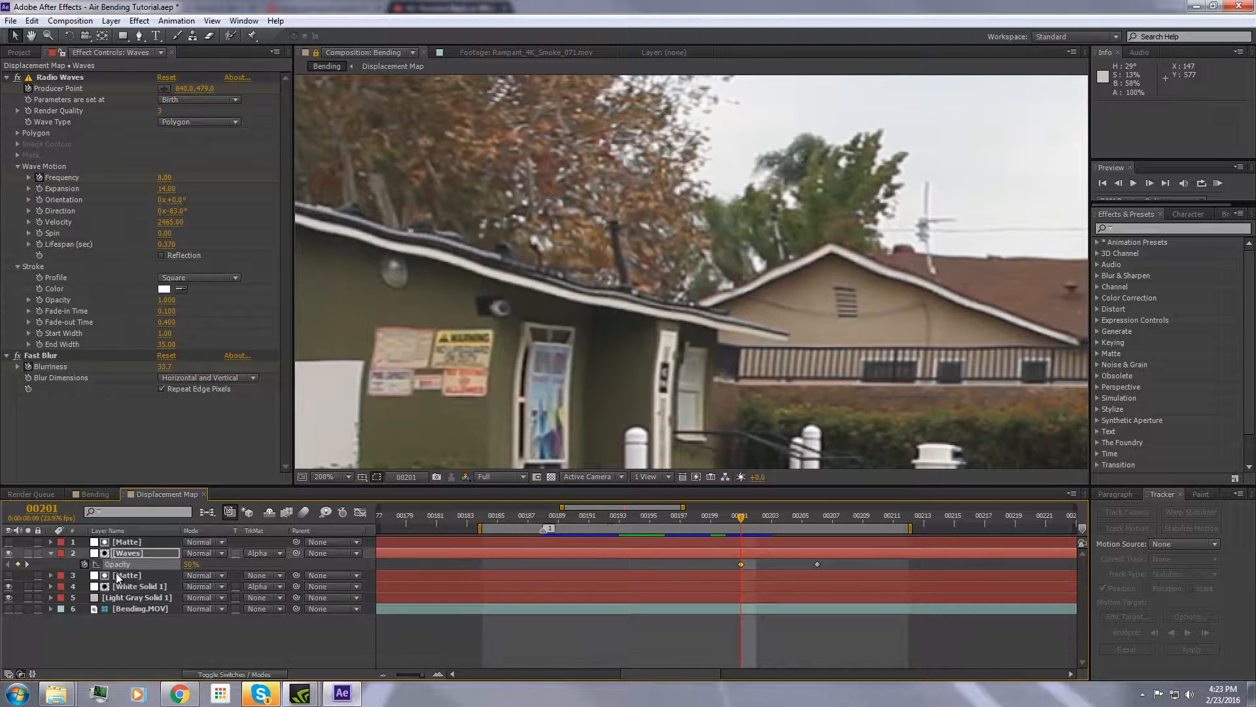
Check White Solid 1's opacity and run a RAM preview of the Bending composition at 100% zoom.
click(134, 586)
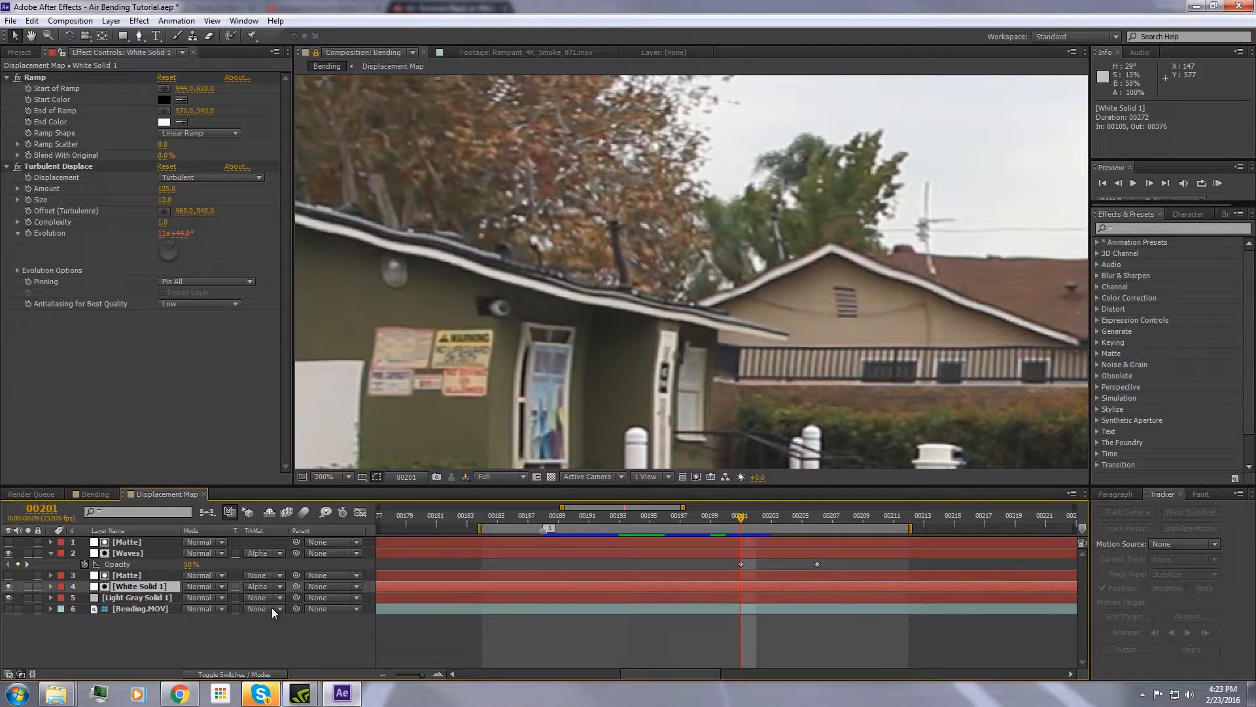
key(t)
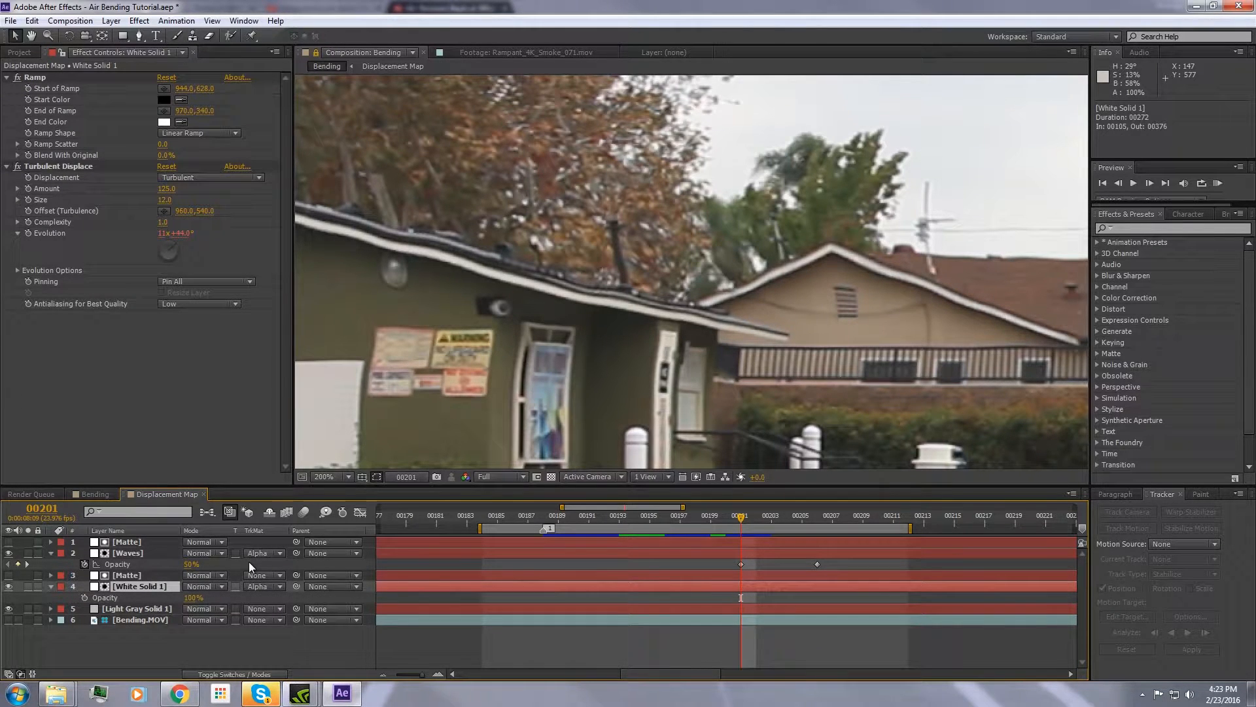
key(t)
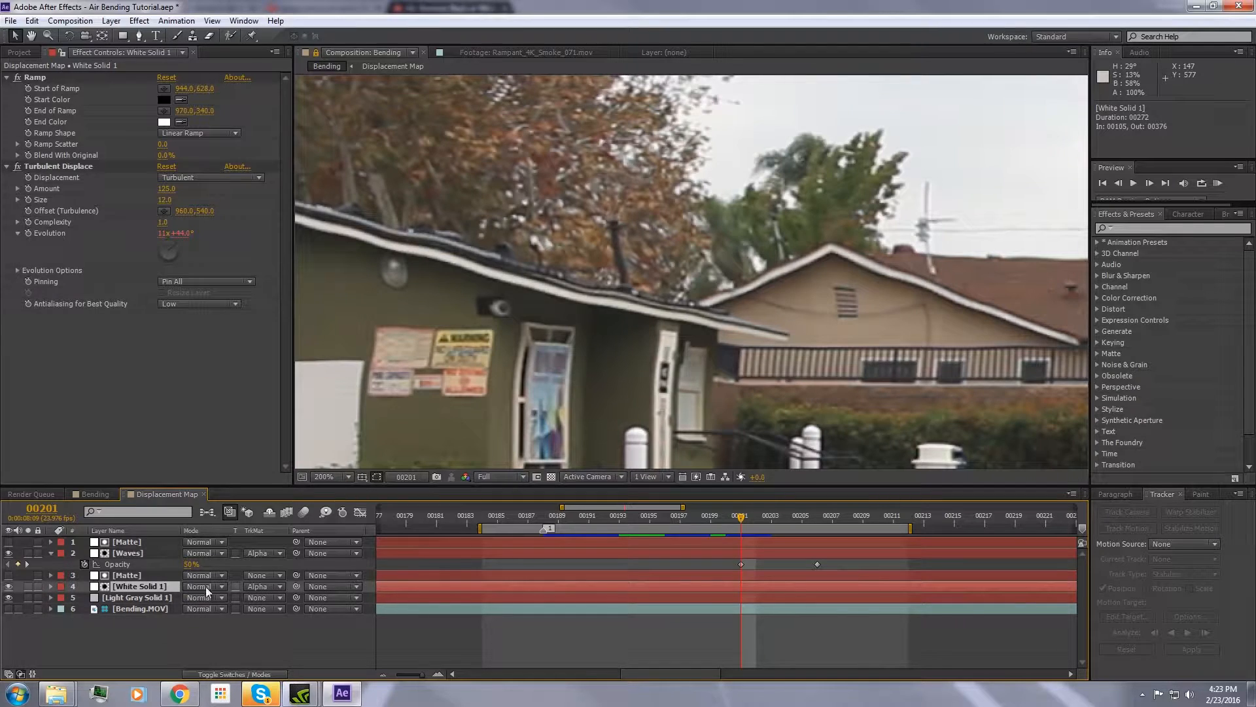
drag(616, 516, 594, 516)
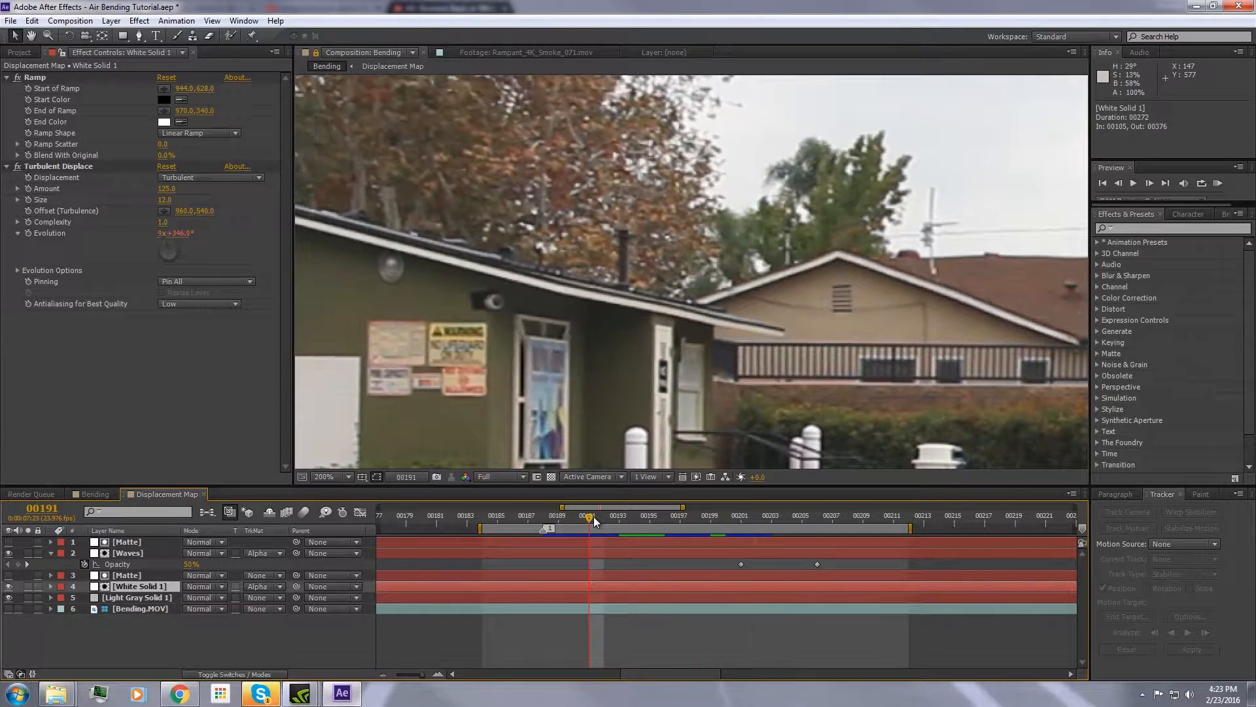
scroll(662, 321, down, 2)
key(KP_0)
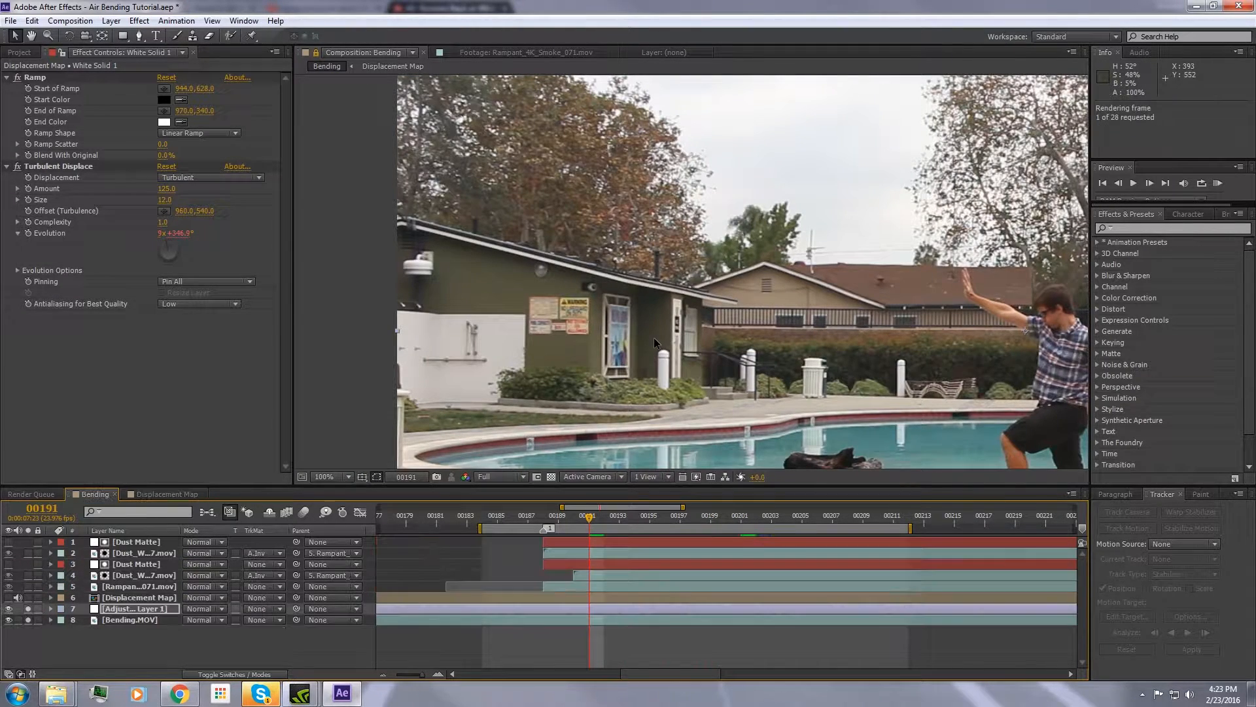
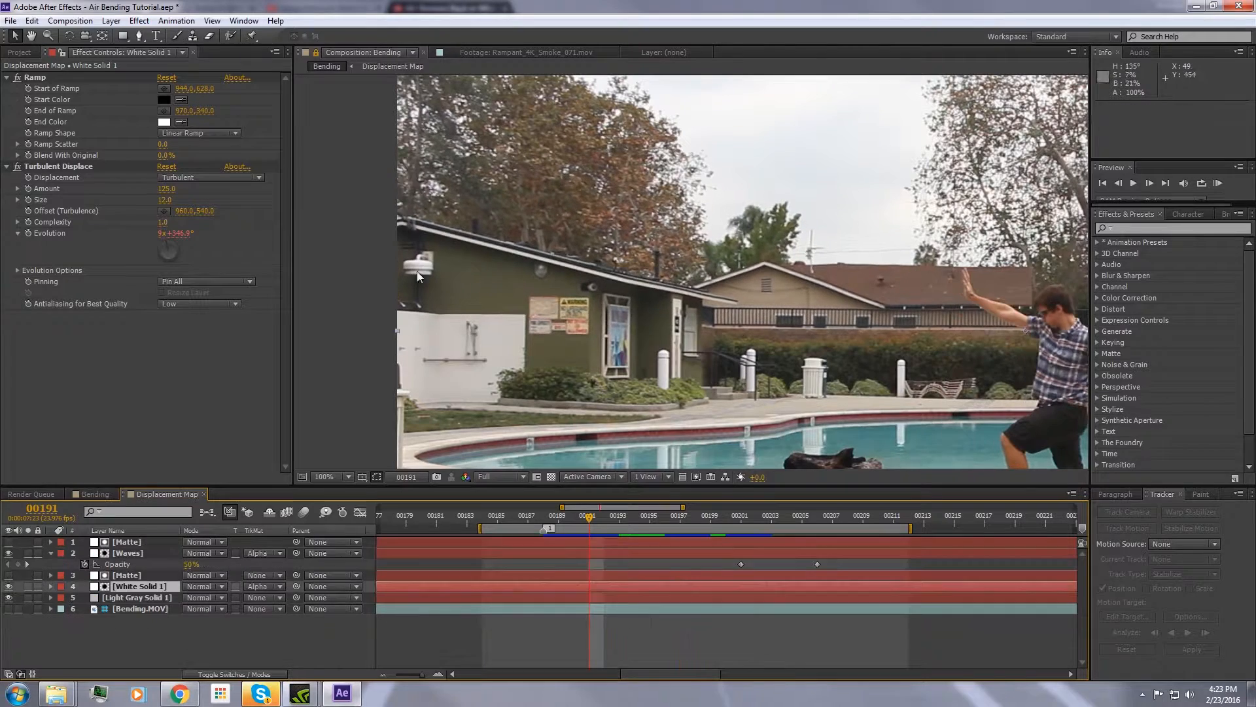
Set Adjustment Layer 1's Max Horizontal Displacement to 16 in the Bending composition and preview the result.
click(92, 494)
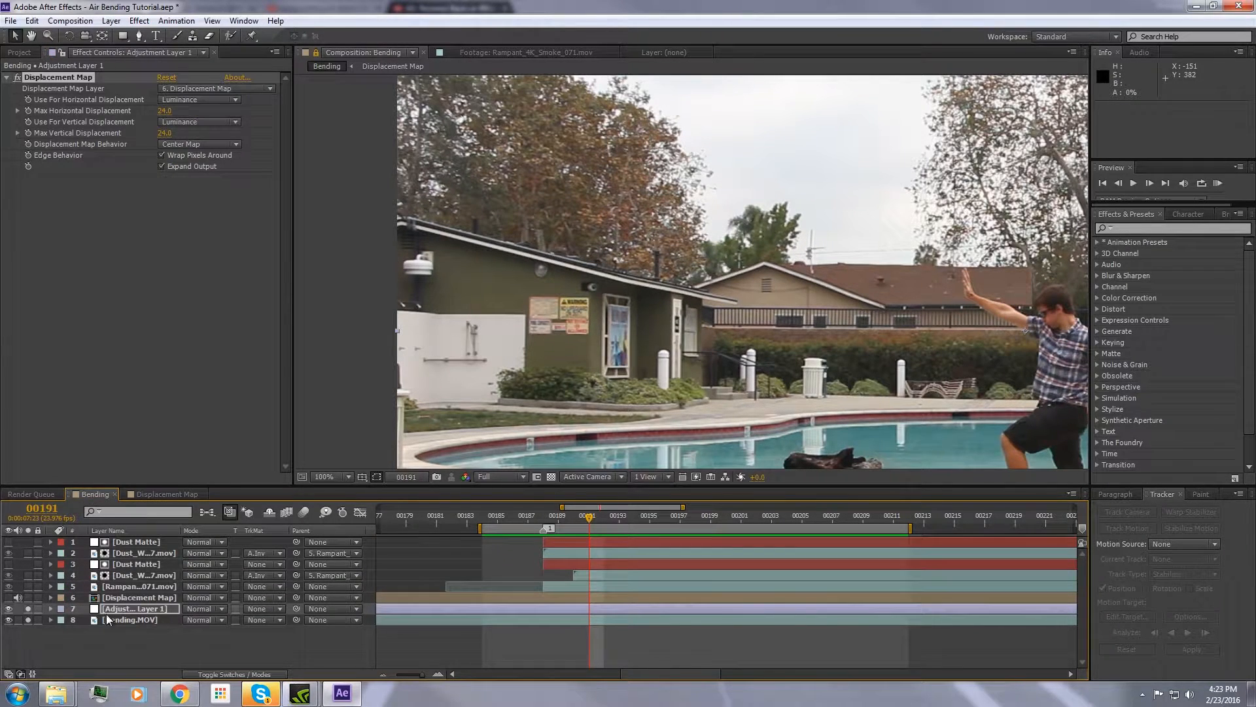
click(119, 608)
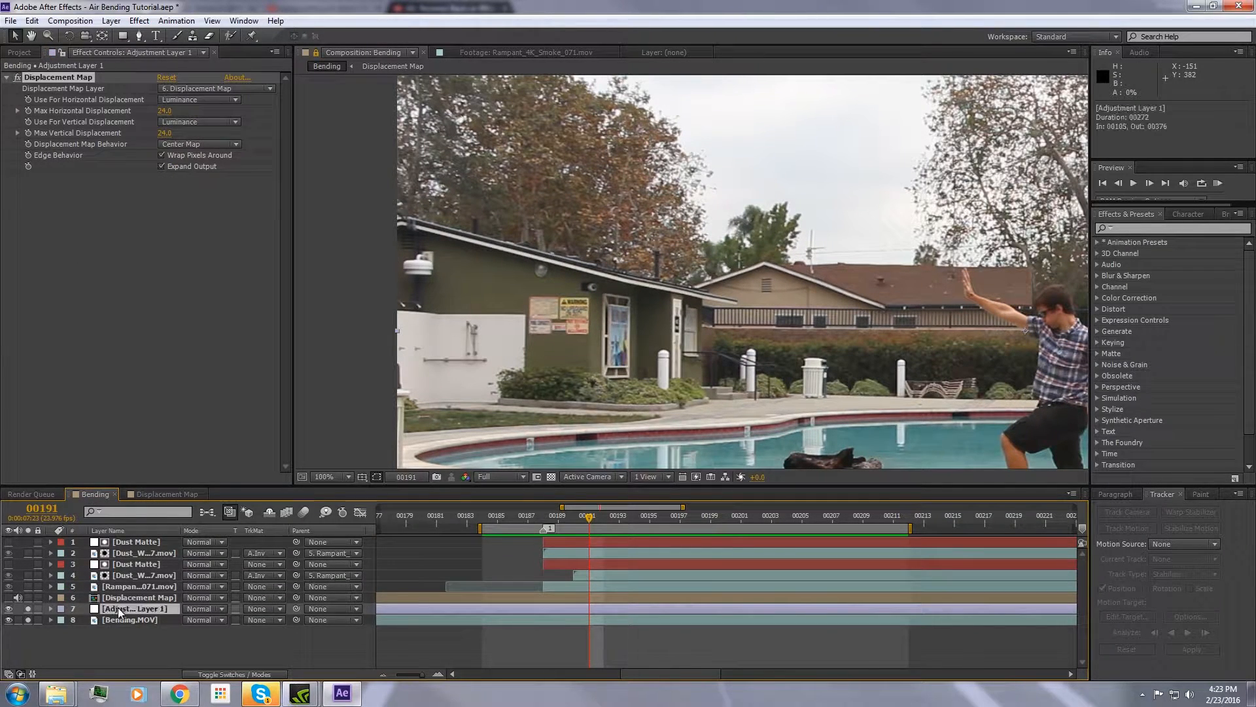
click(164, 112)
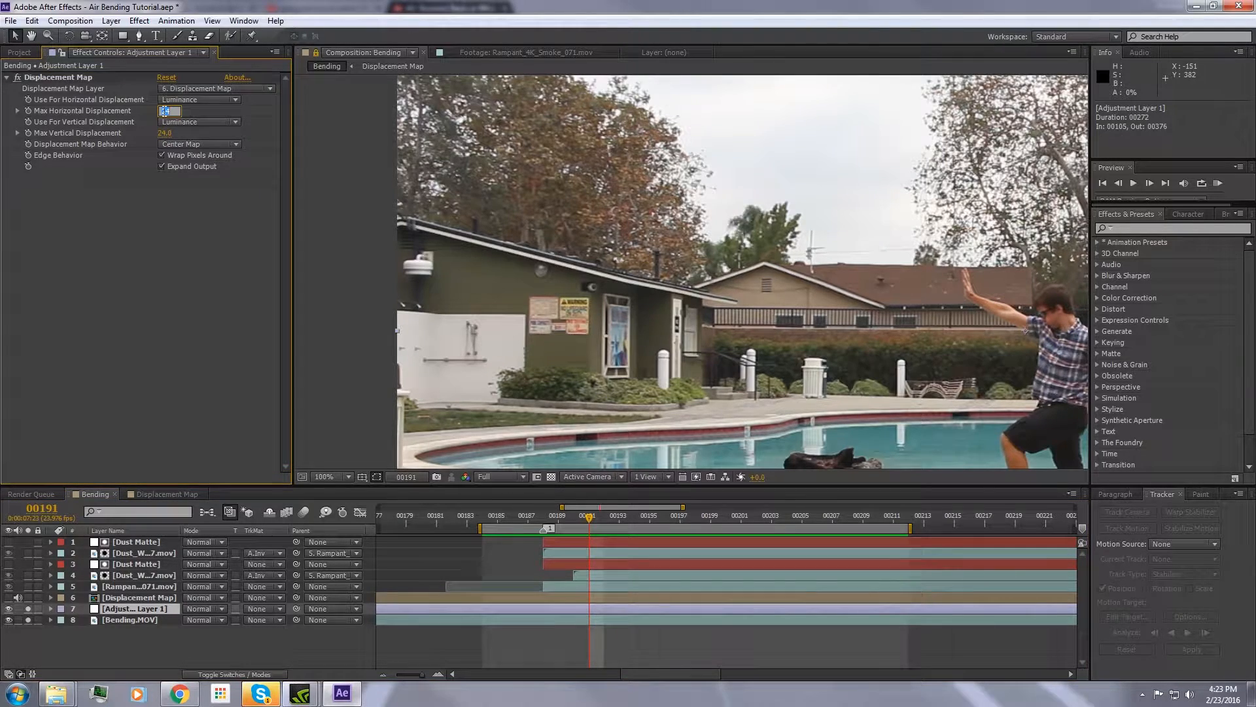
text(16)
key(Return)
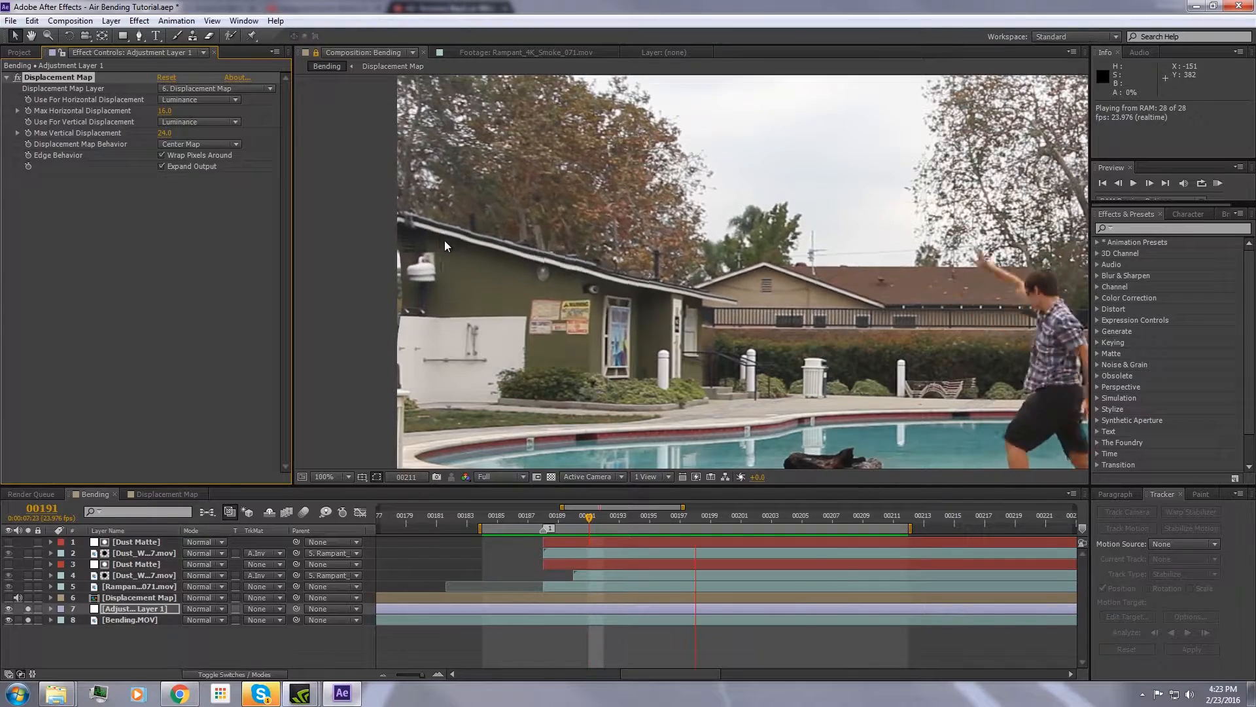
key(space)
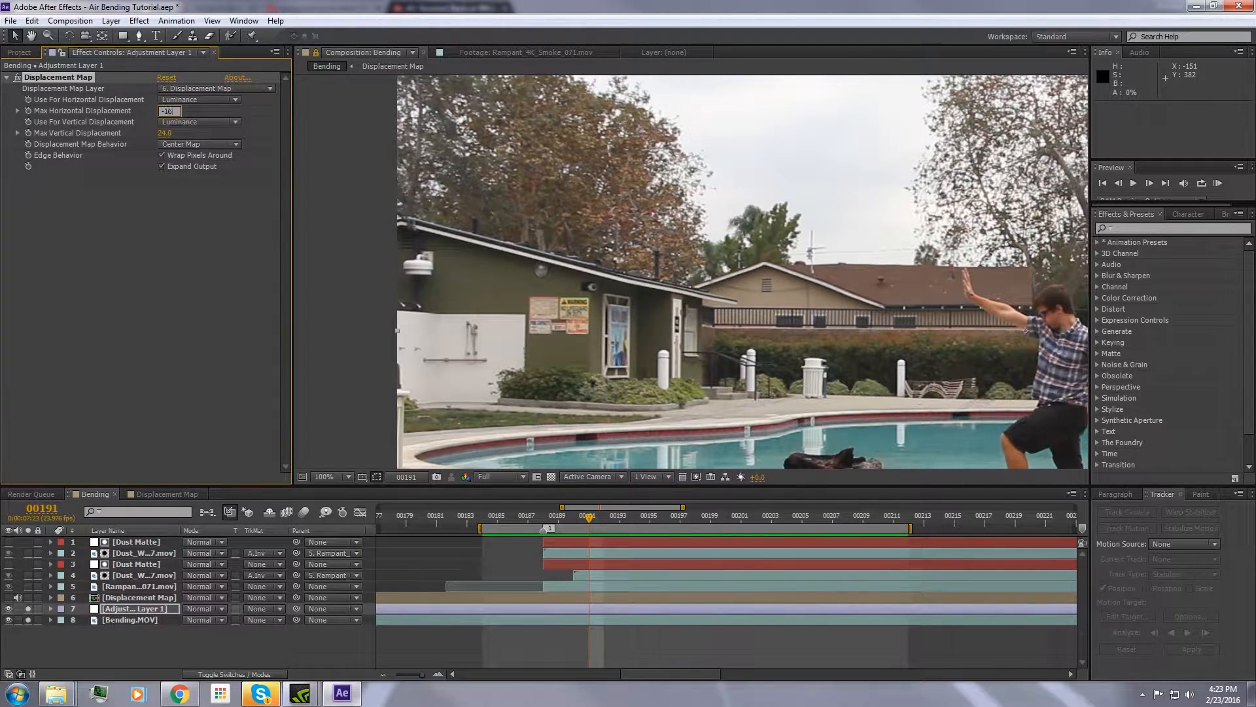
Set the Displacement Map effect's Max Horizontal Displacement to -16 and preview the distortion.
key(Return)
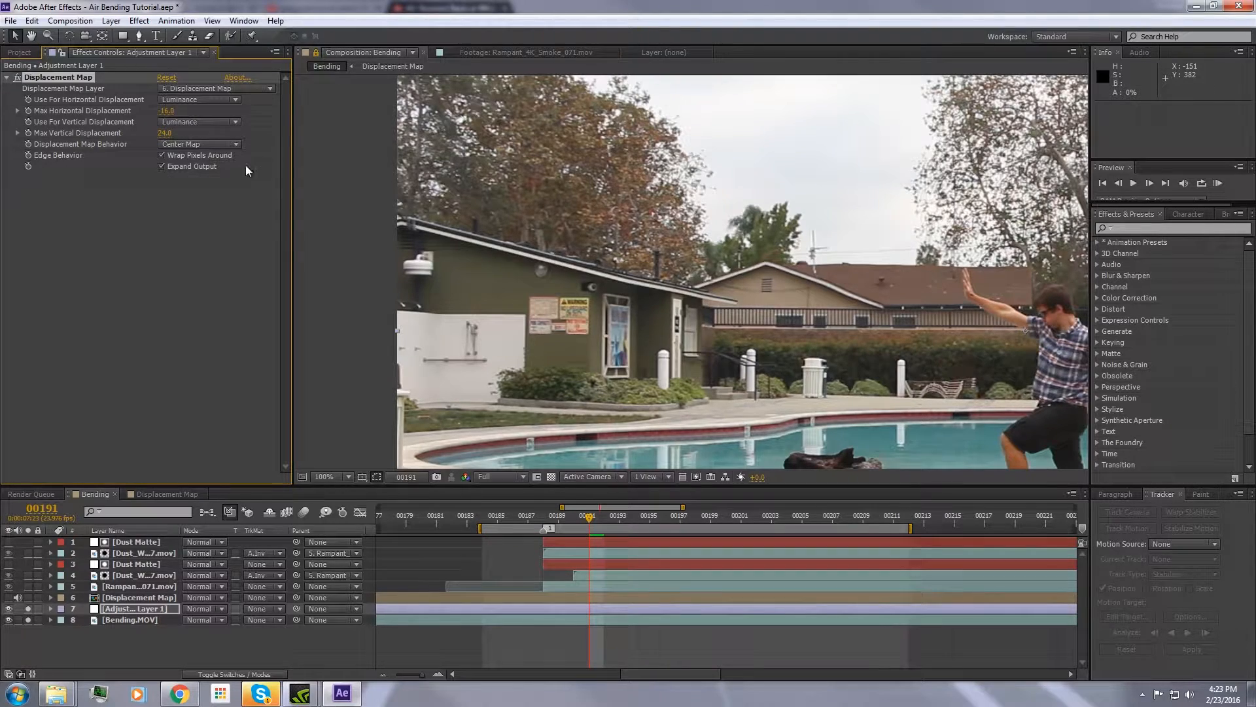
key(space)
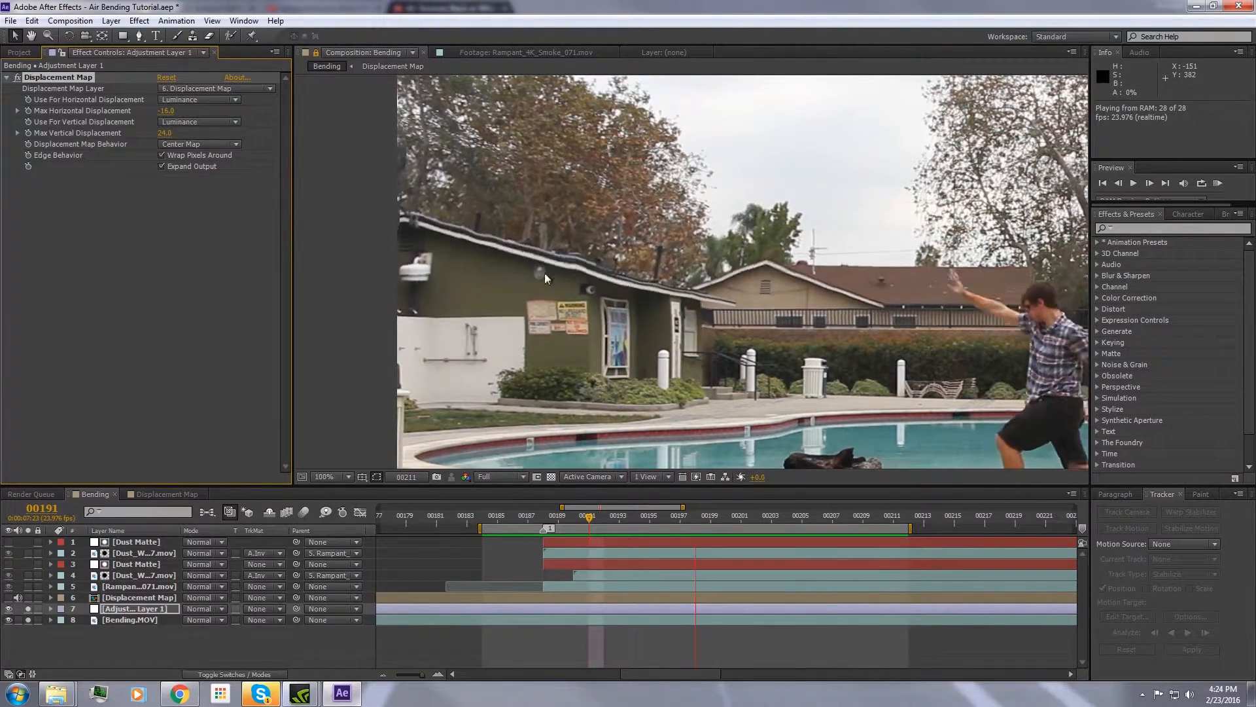
key(space)
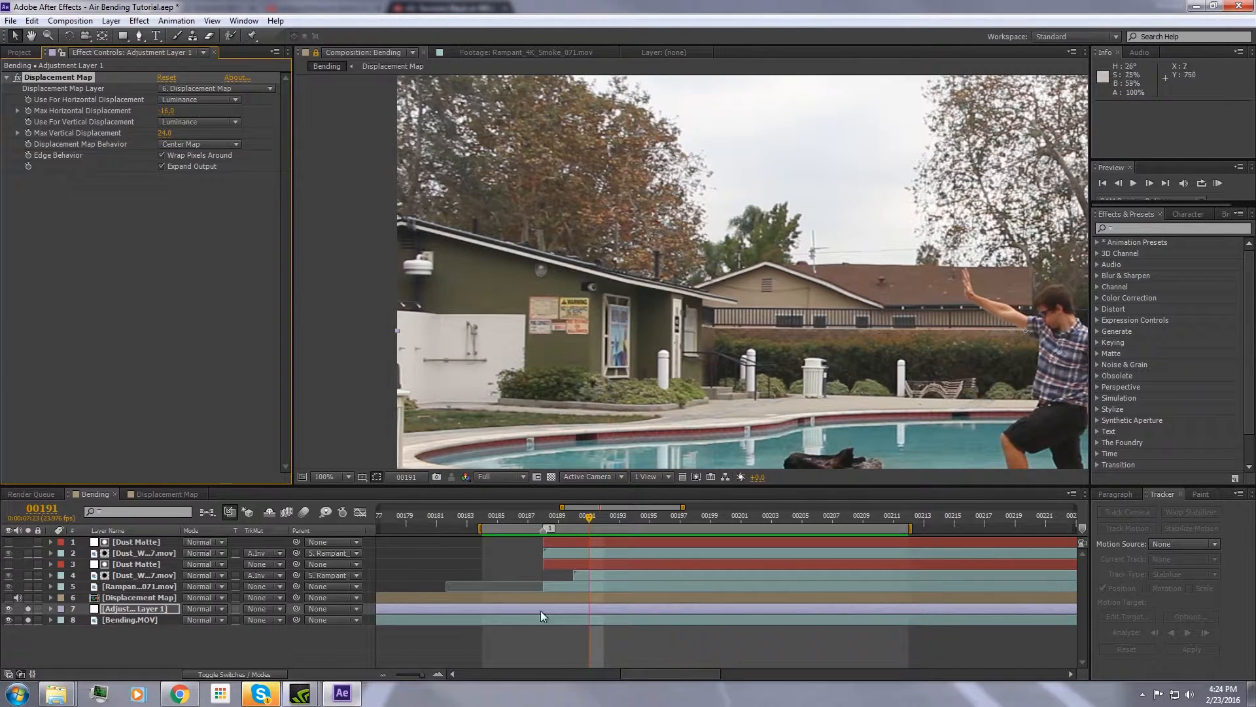
Unsolo Bending.MOV and the adjustment layer, and scrub back from frame 202 to 190 to view the full composite.
drag(585, 517, 757, 516)
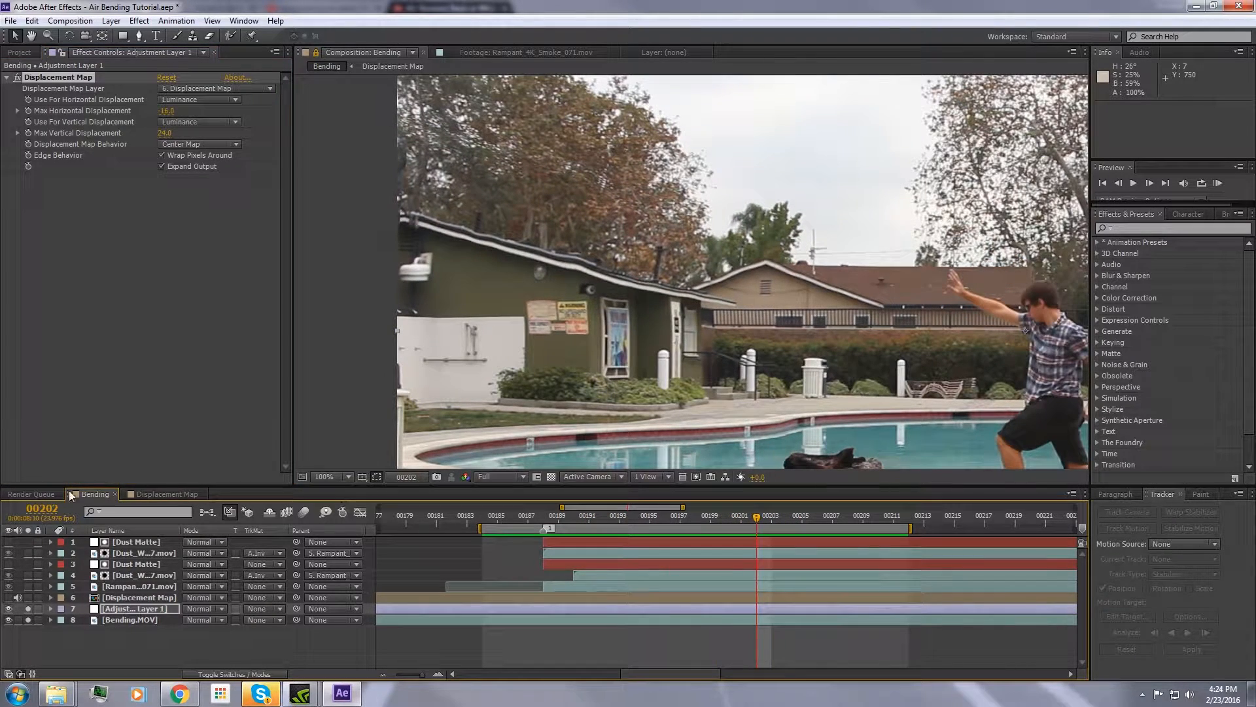
click(28, 620)
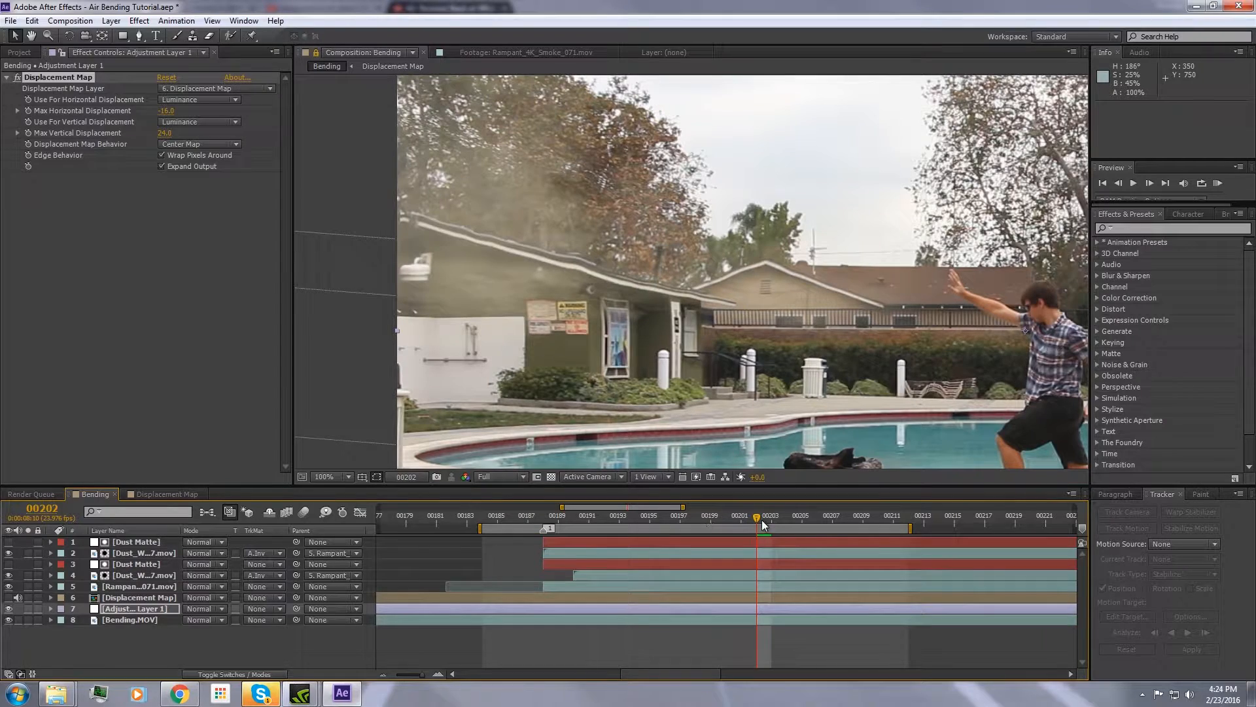
drag(758, 515, 580, 512)
click(458, 597)
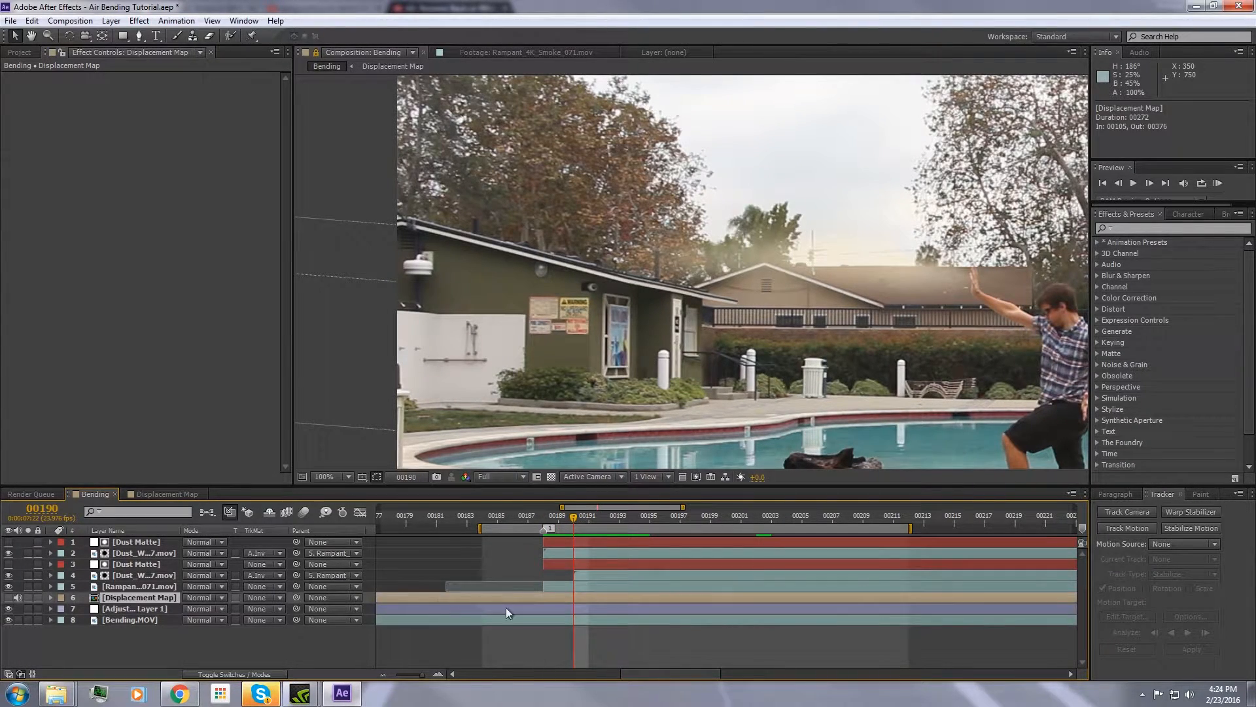
Trim the start of the Displacement Map layer to frame 188 and shift the layer one frame earlier in the Bending composition.
click(383, 677)
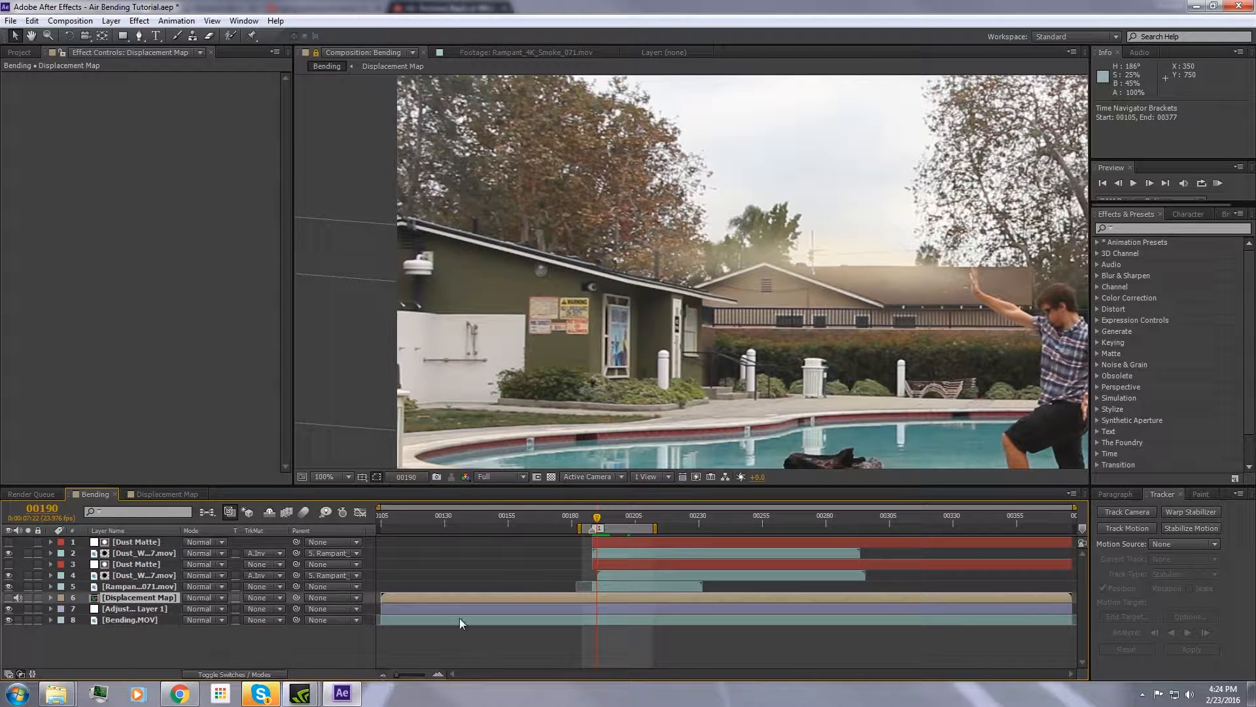
drag(600, 518, 595, 521)
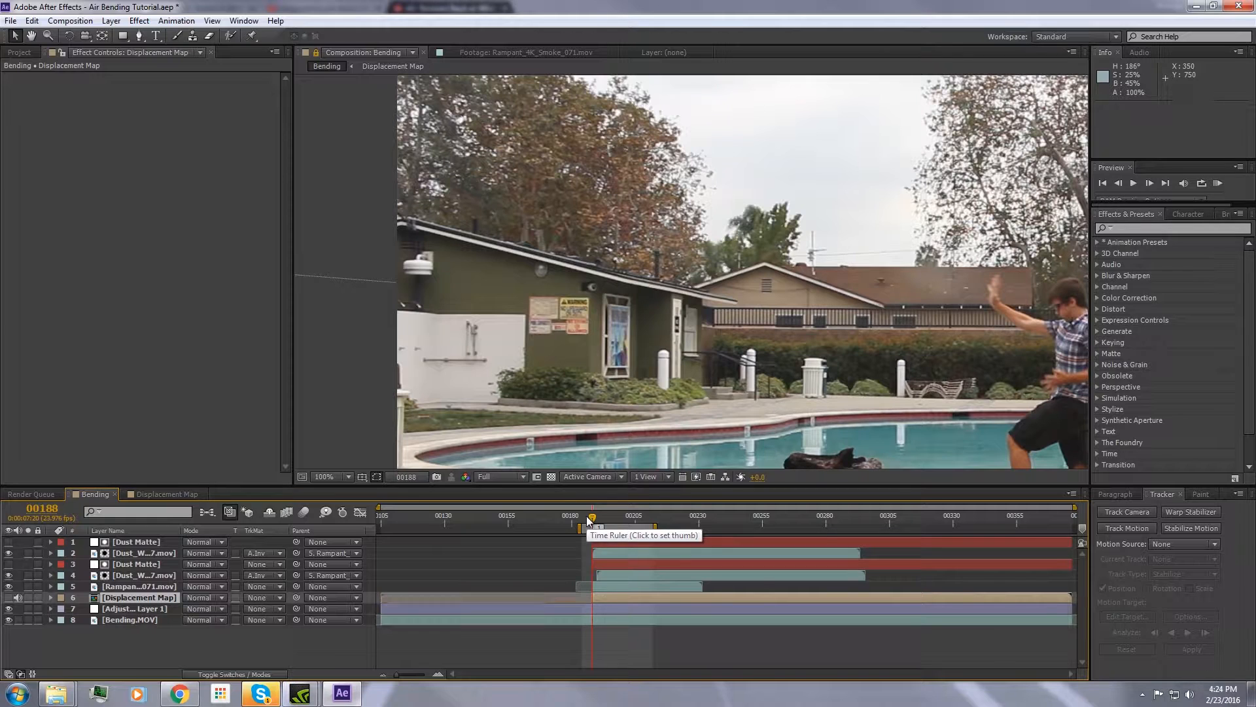
click(439, 675)
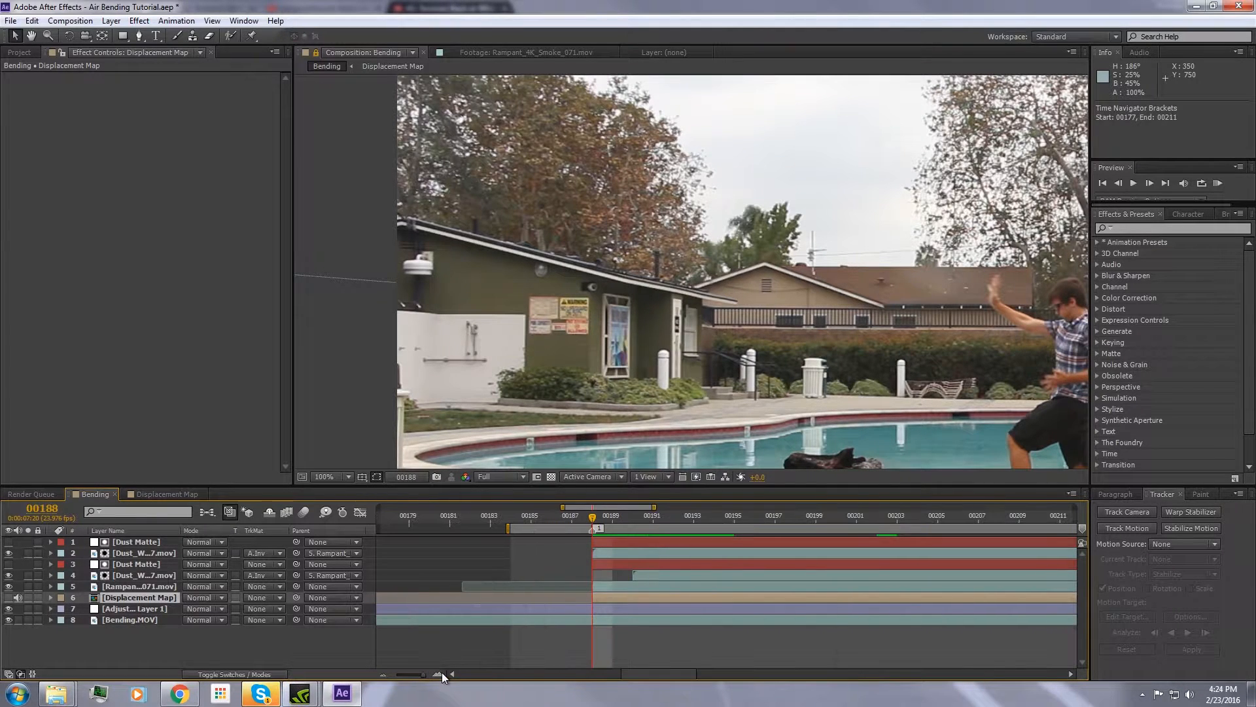
drag(596, 595, 593, 595)
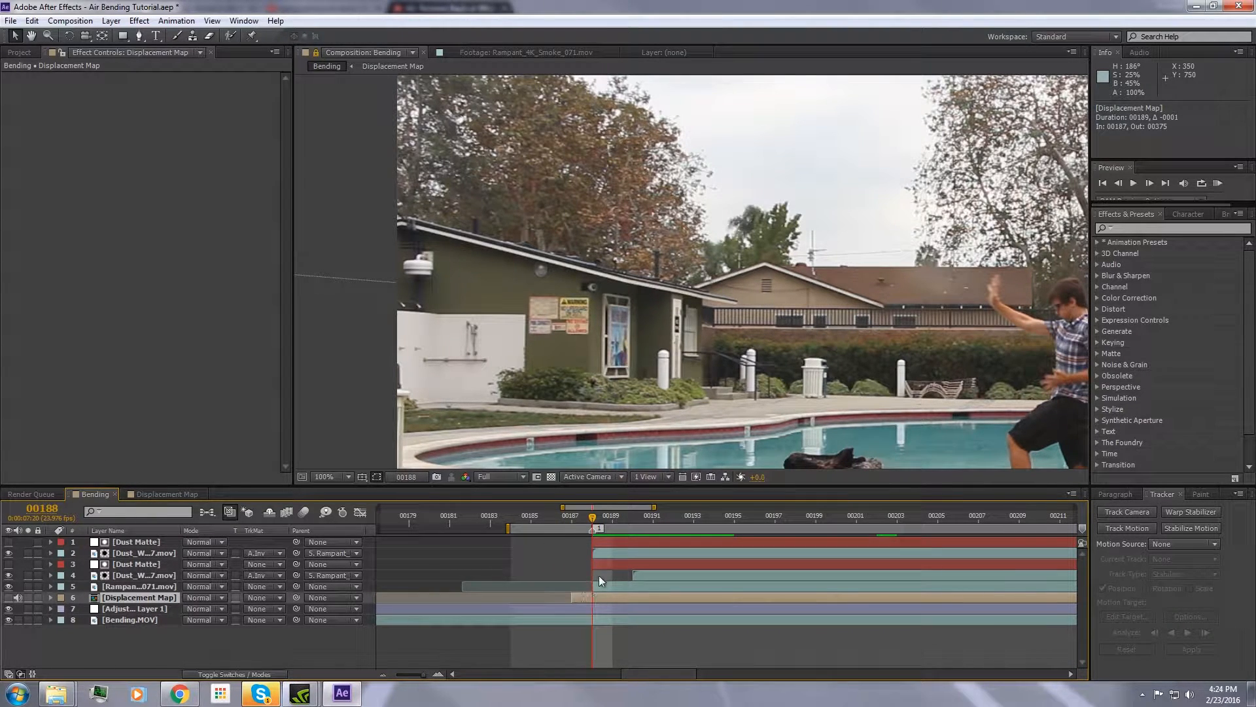
Go to frame 200 and examine the distortion along the rooflines and around the pool at 100% and 50% zoom.
drag(589, 515, 836, 504)
drag(578, 194, 755, 208)
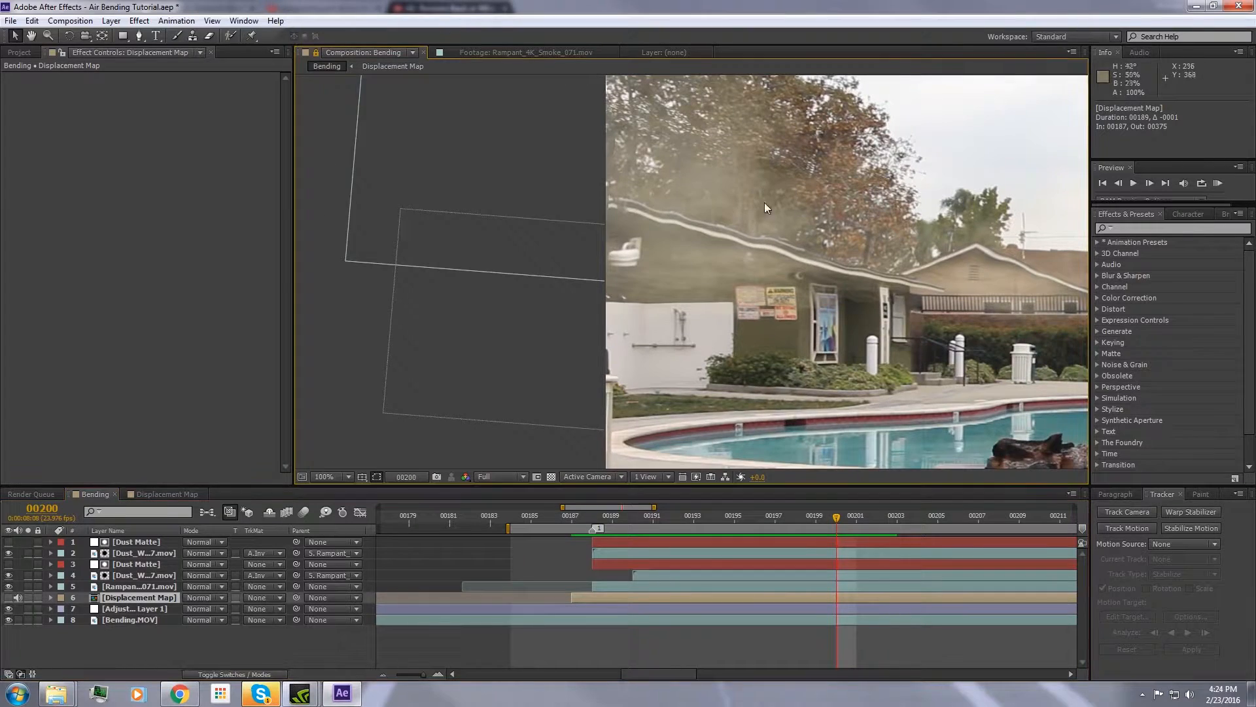
drag(812, 177, 673, 210)
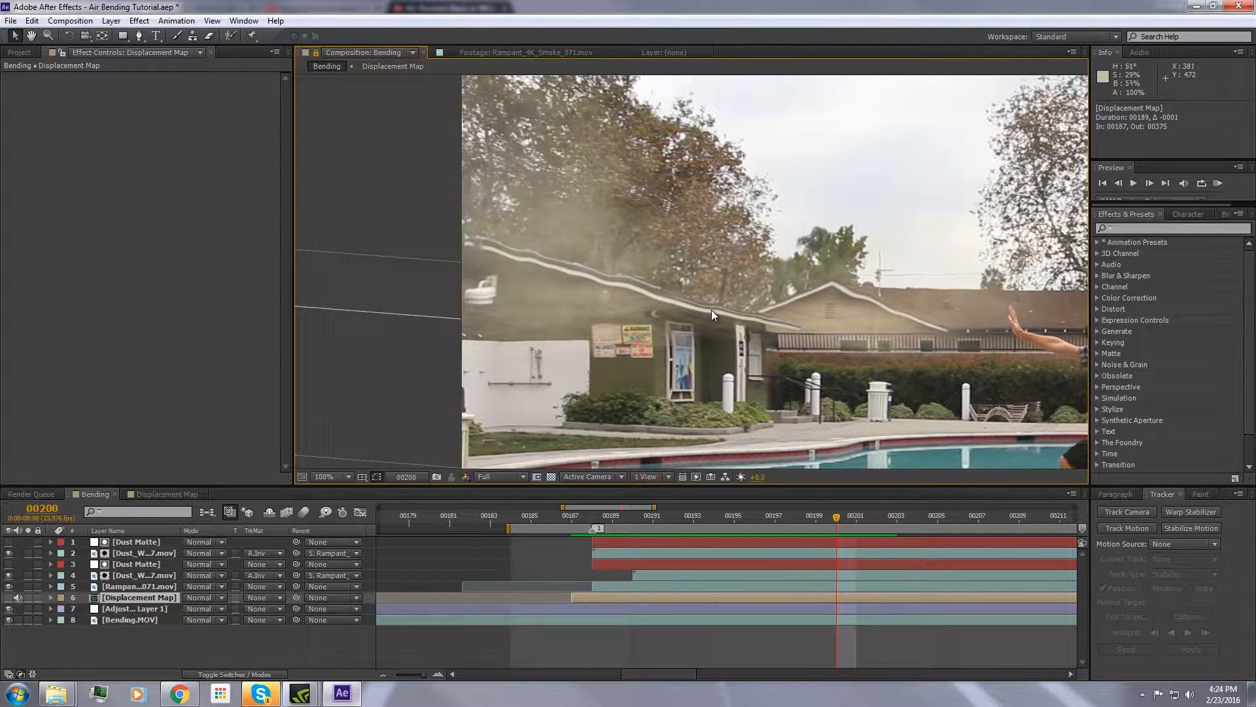
scroll(712, 309, down, 2)
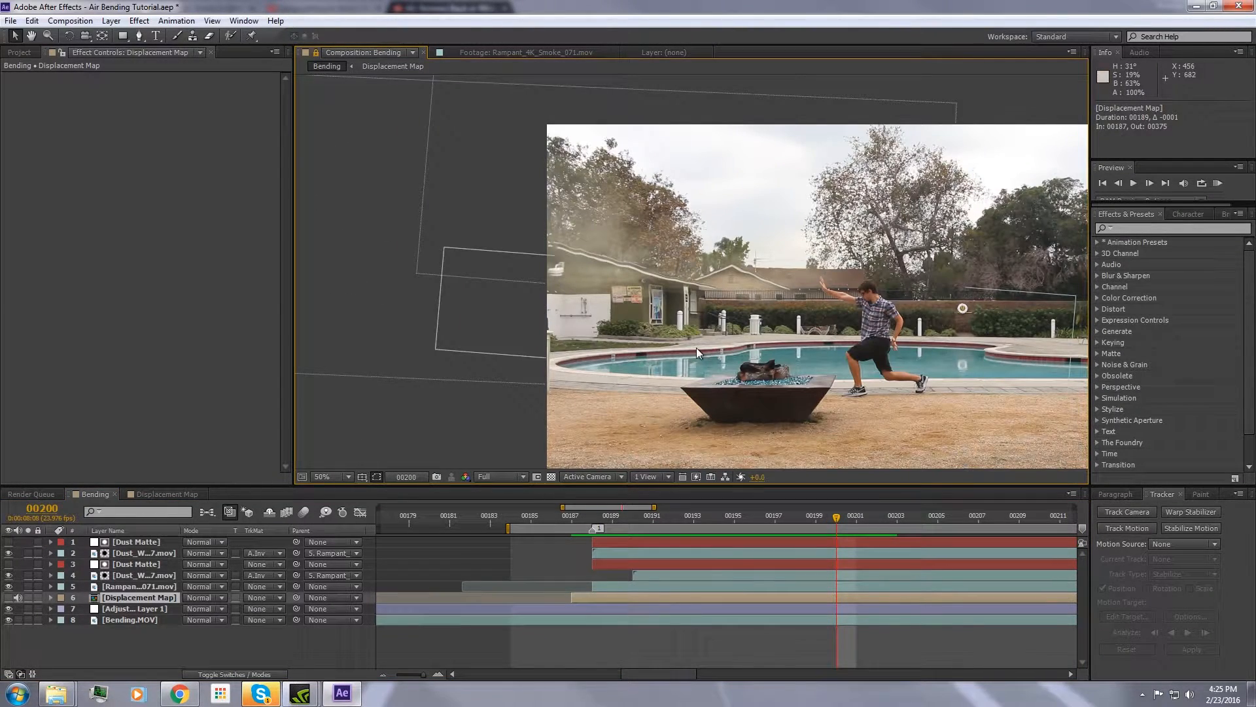
drag(696, 348, 826, 319)
drag(671, 215, 549, 203)
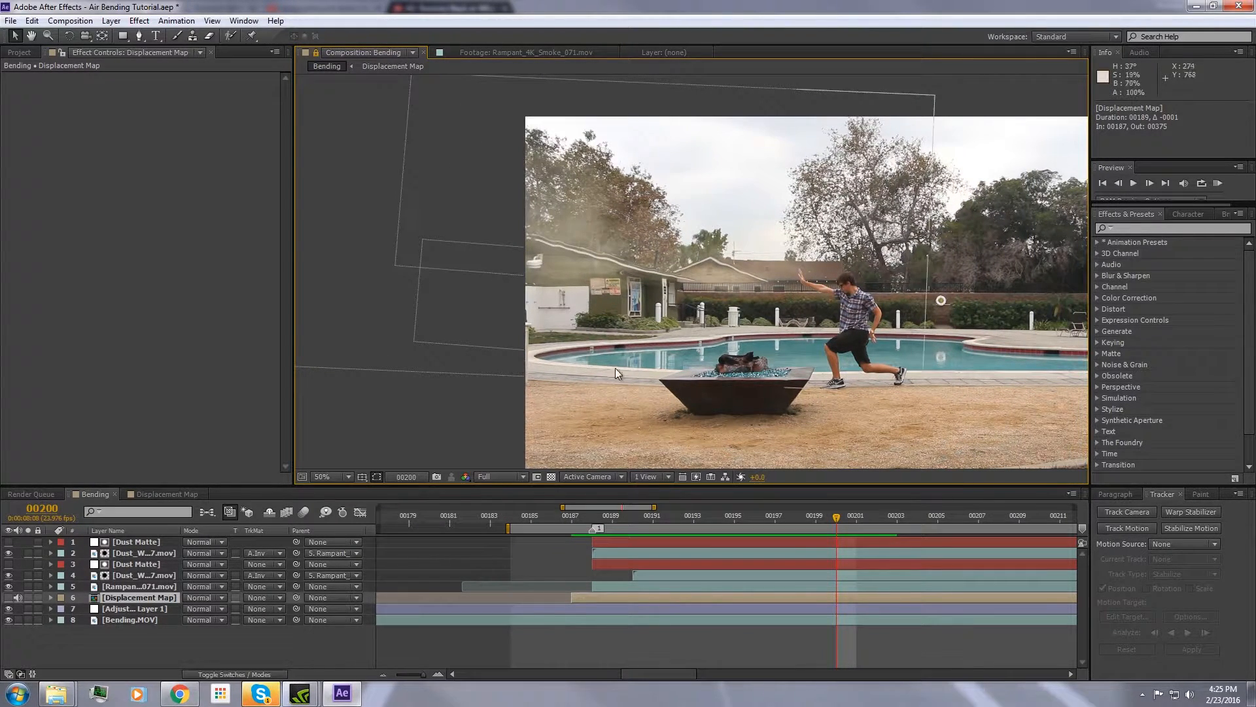
drag(654, 403, 638, 362)
scroll(638, 363, up, 2)
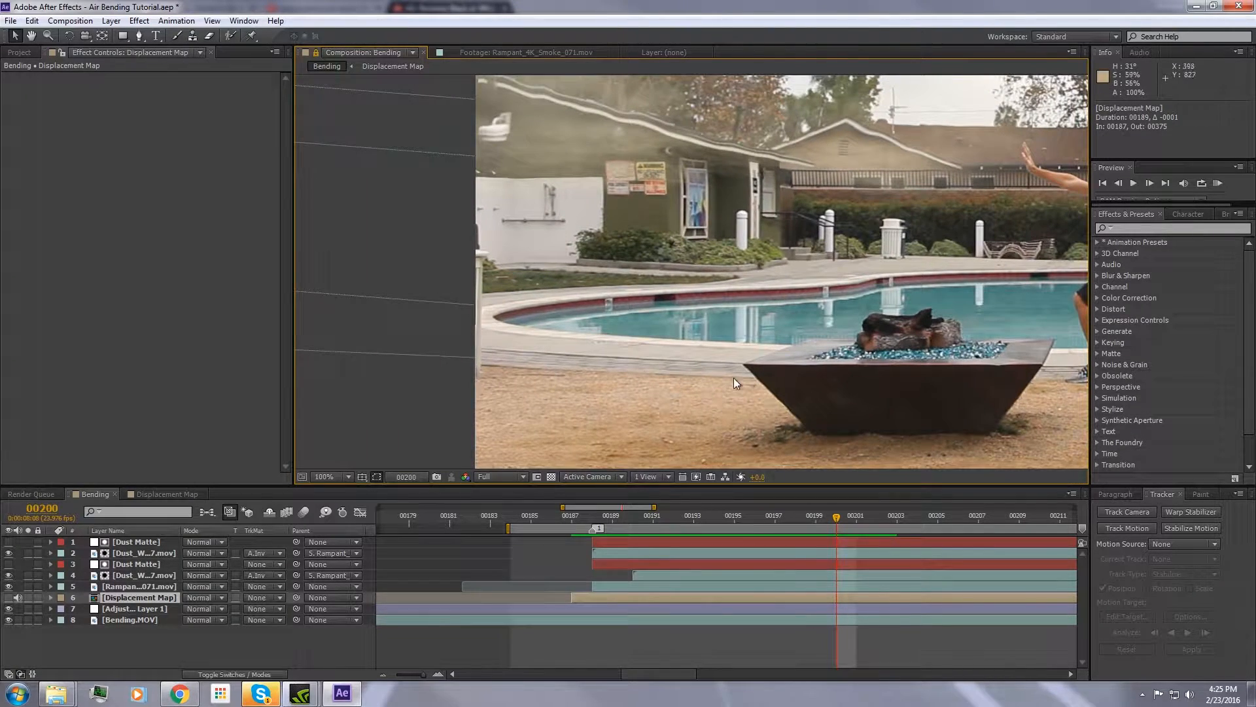
drag(716, 344, 591, 399)
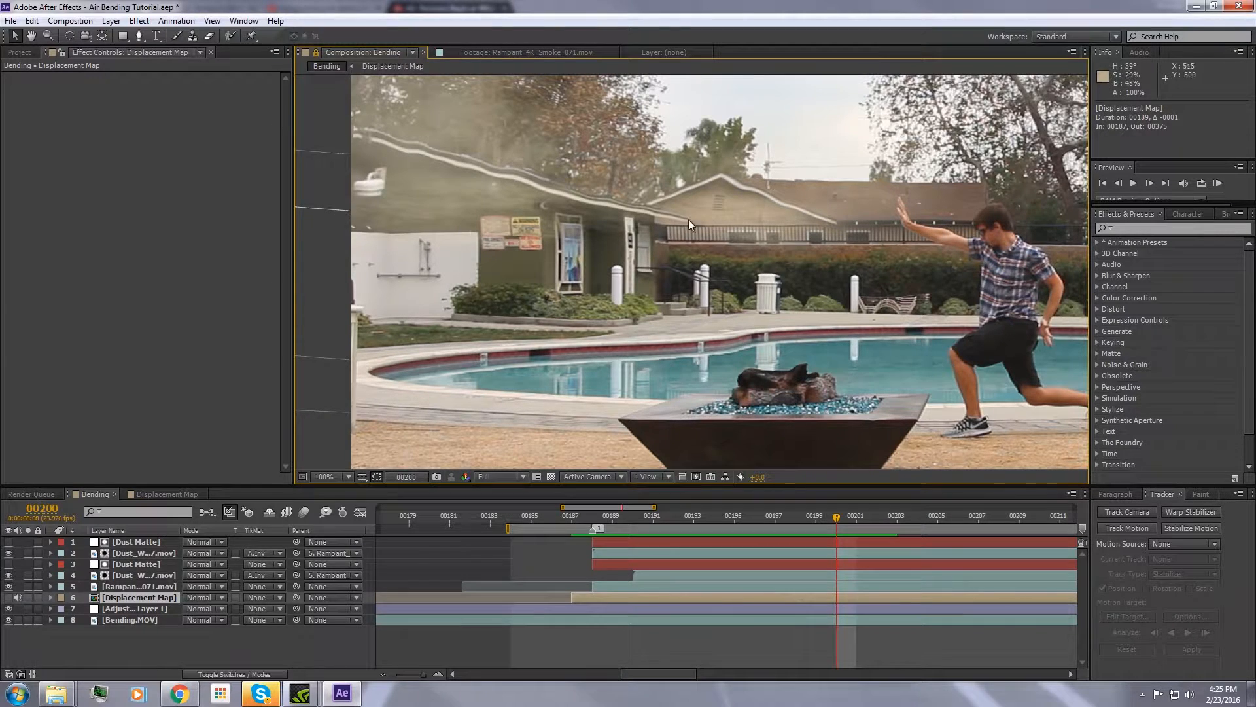
drag(688, 219, 607, 225)
drag(684, 275, 742, 203)
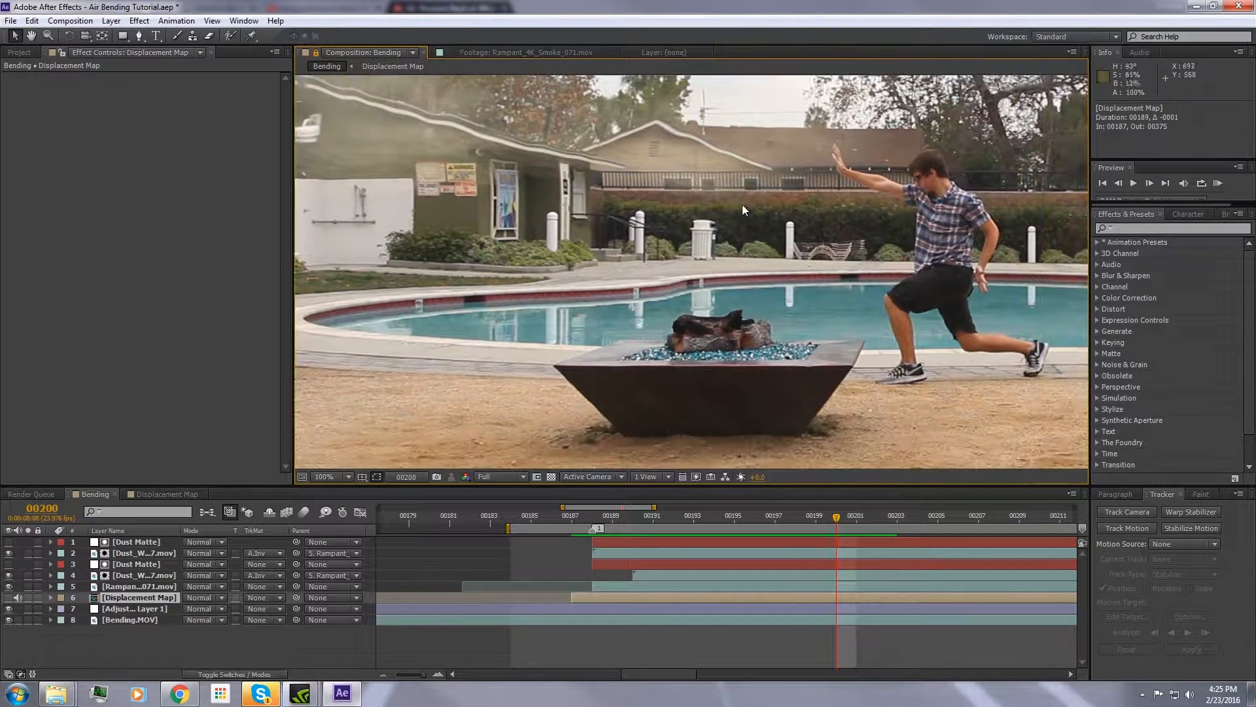
drag(543, 325, 667, 353)
Step frame by frame back to about frame 192 and forward again to inspect the distortion across the full shot at 50% zoom.
key(Page_Up)
key(Page_Up)
key(Page_Up)
key(Page_Up)
key(Page_Up)
key(Page_Up)
scroll(686, 316, down, 1)
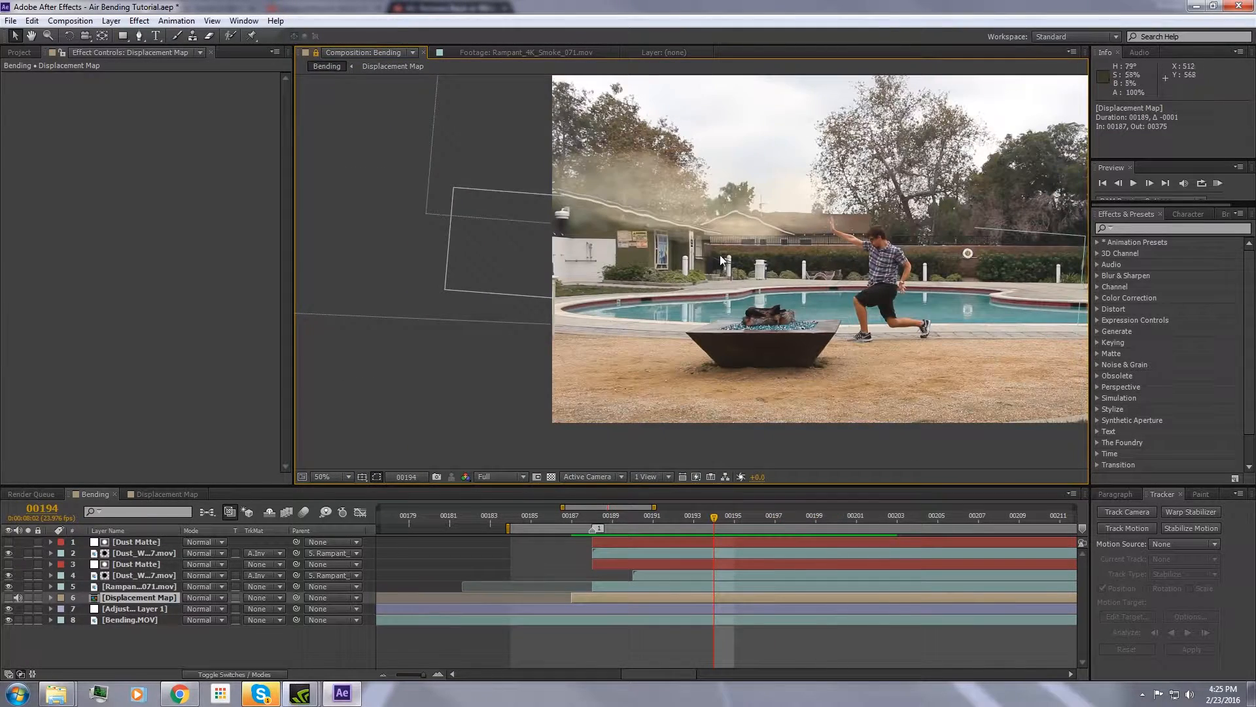
drag(720, 203, 681, 235)
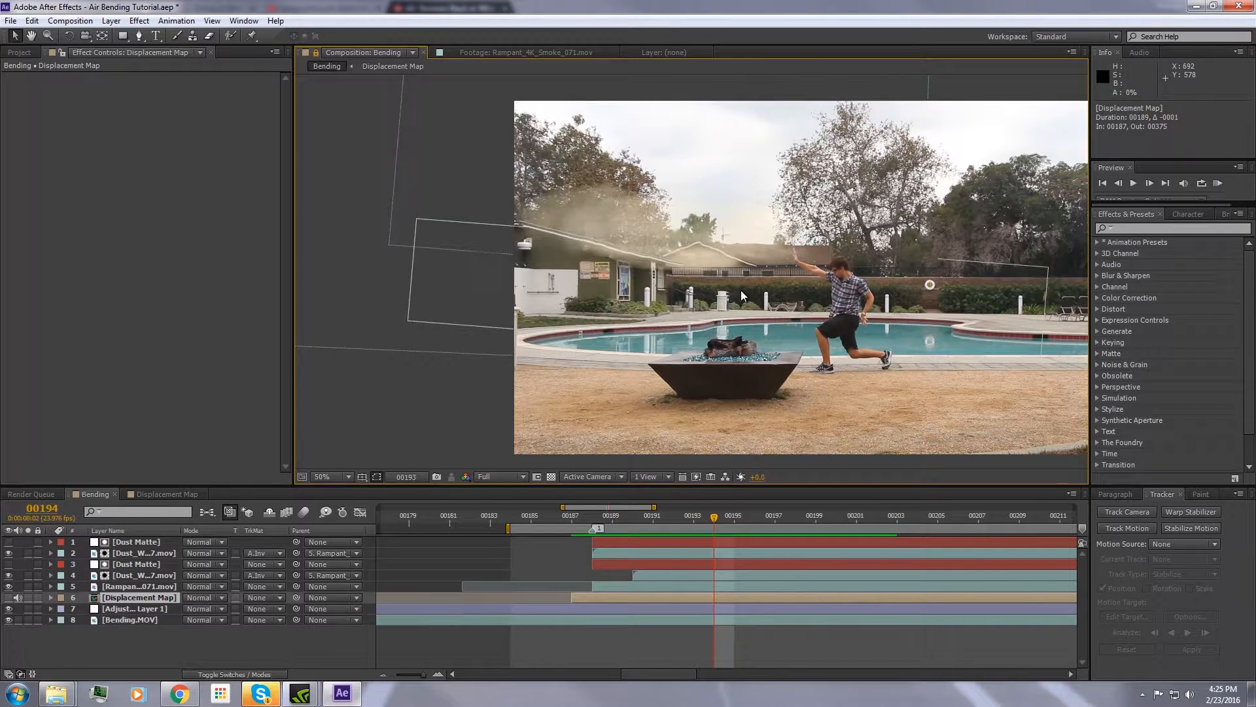
key(Page_Up)
key(Page_Up)
key(Page_Down)
key(Page_Down)
key(Page_Down)
key(Page_Down)
key(Page_Down)
key(Page_Down)
key(Page_Down)
key(Page_Down)
key(Page_Down)
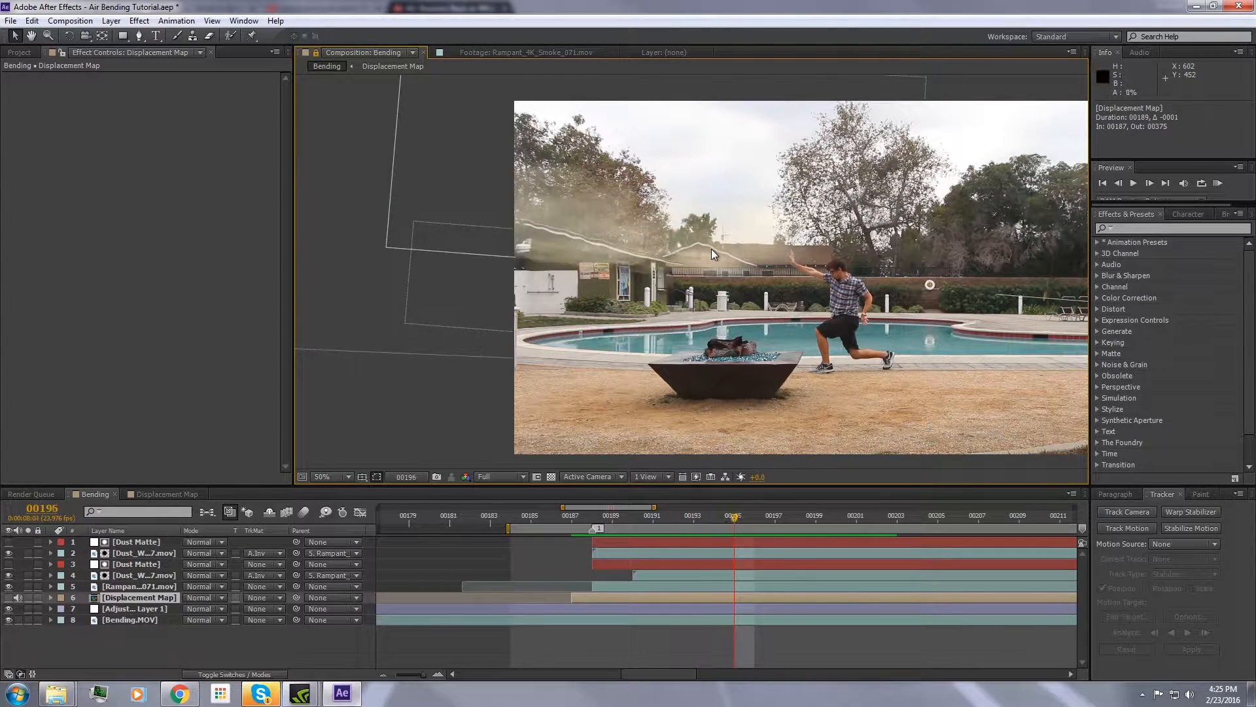
Run RAM previews of the Bending composition and examine the roofline distortion in motion at 100% zoom.
key(KP_0)
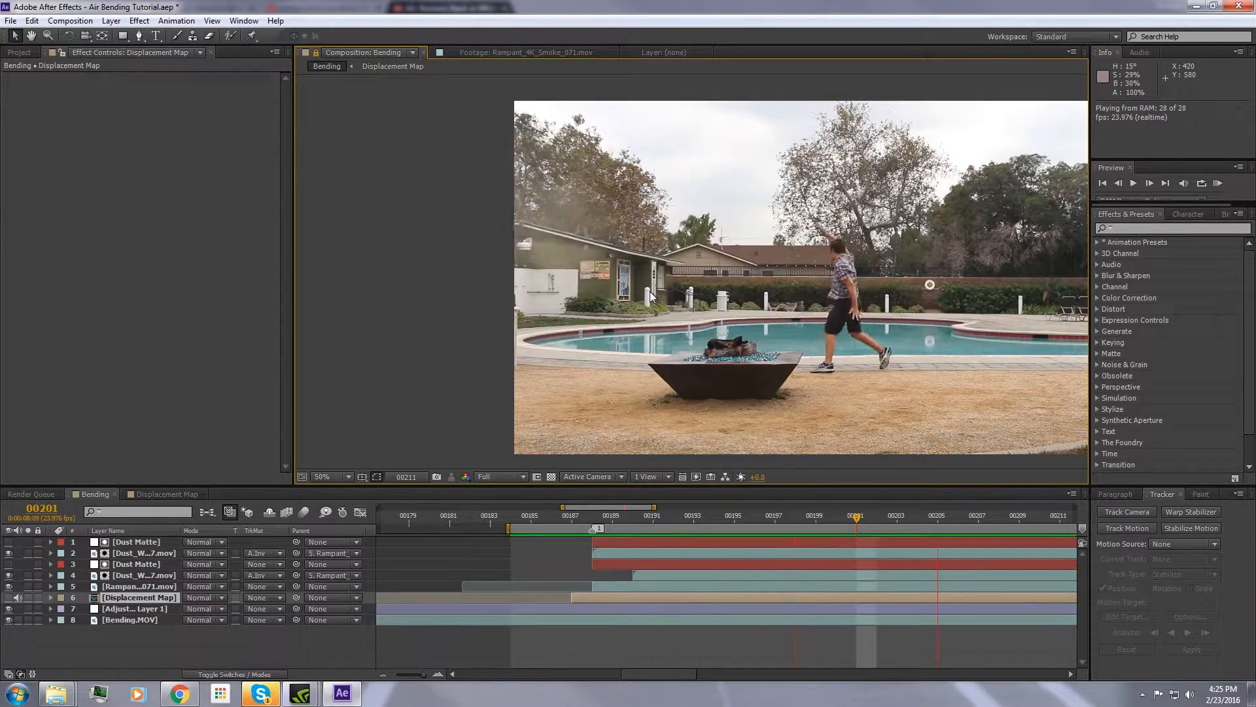
key(space)
drag(765, 295, 664, 301)
key(KP_0)
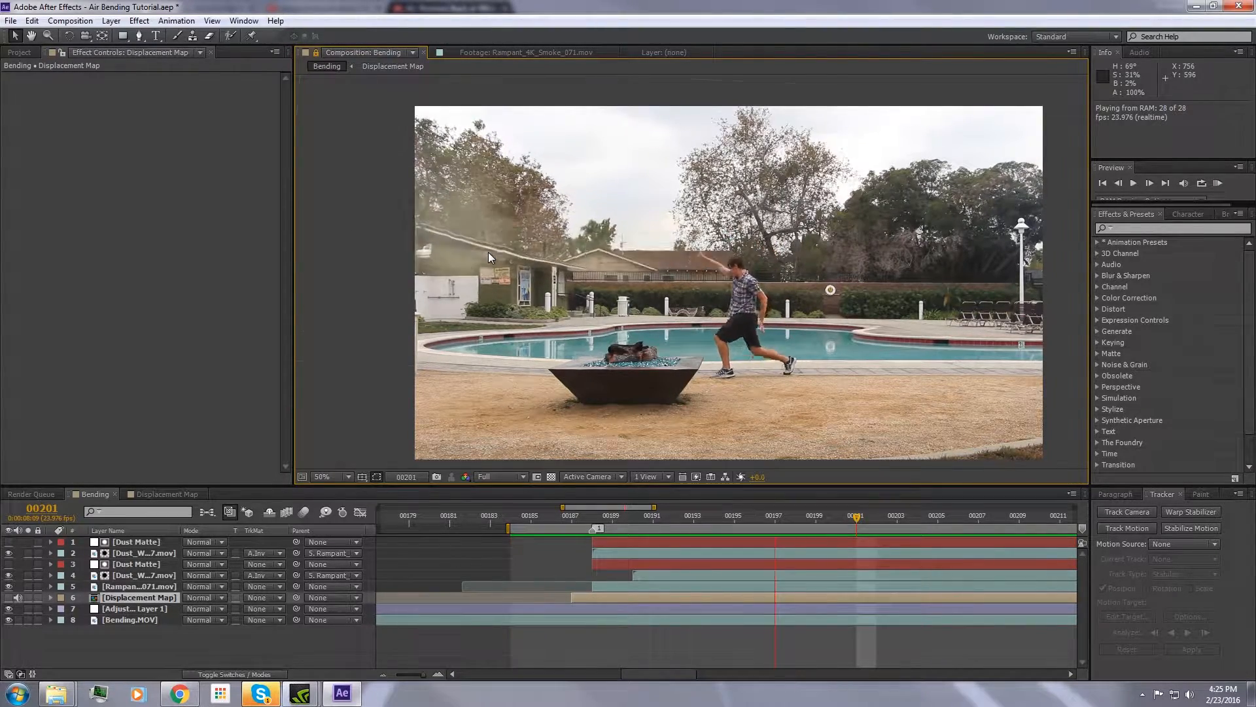
scroll(488, 253, up, 2)
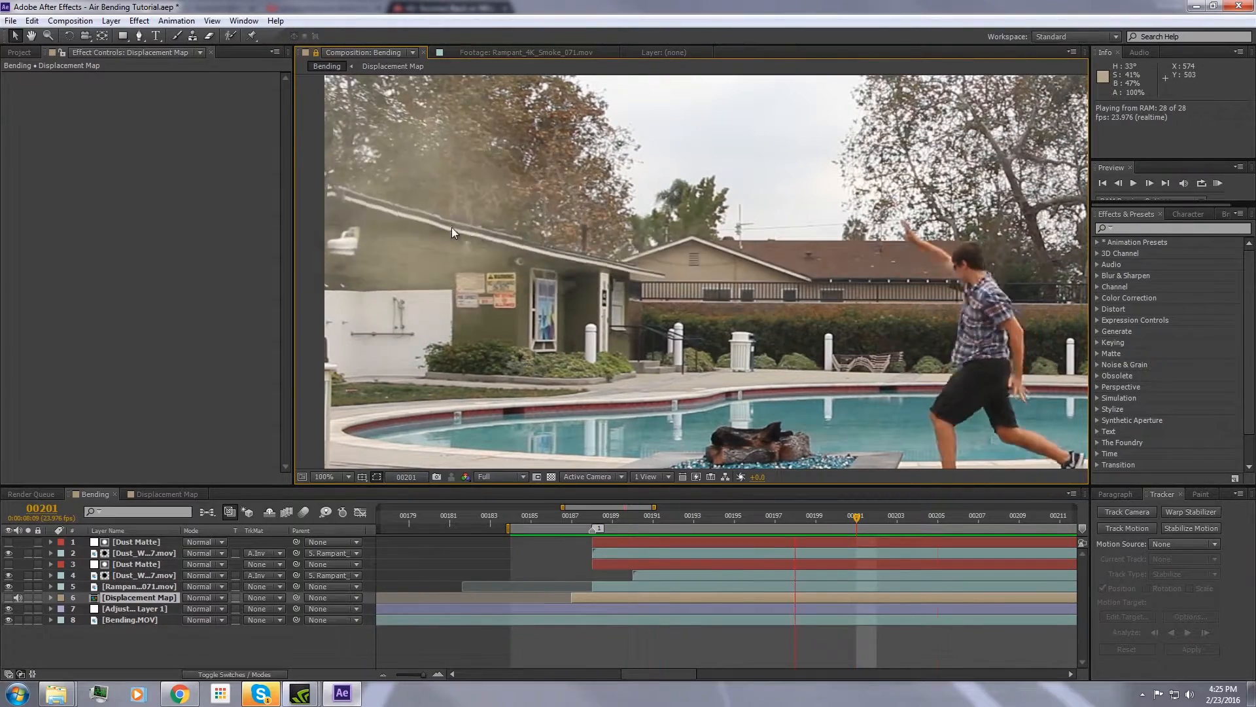
Set the Waves layer's opacity keyframe at frame 201 to 35% in the Displacement Map composition, and preview the Bending composition.
click(164, 494)
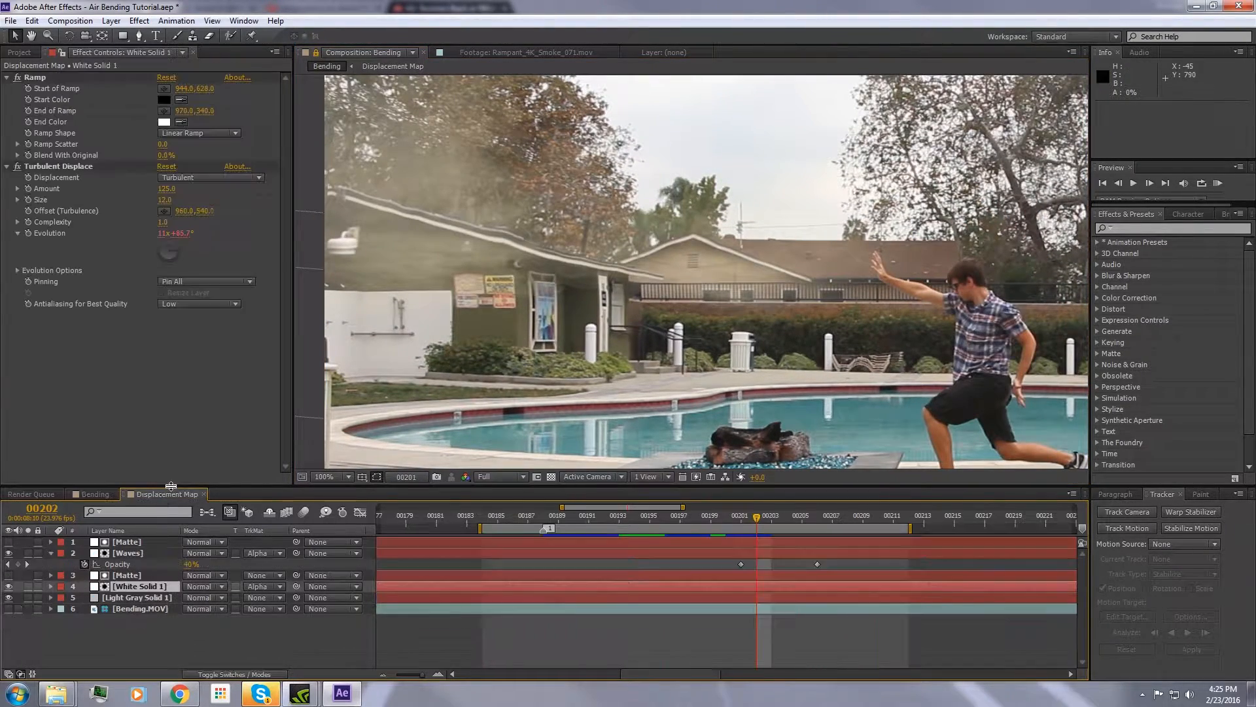
click(125, 554)
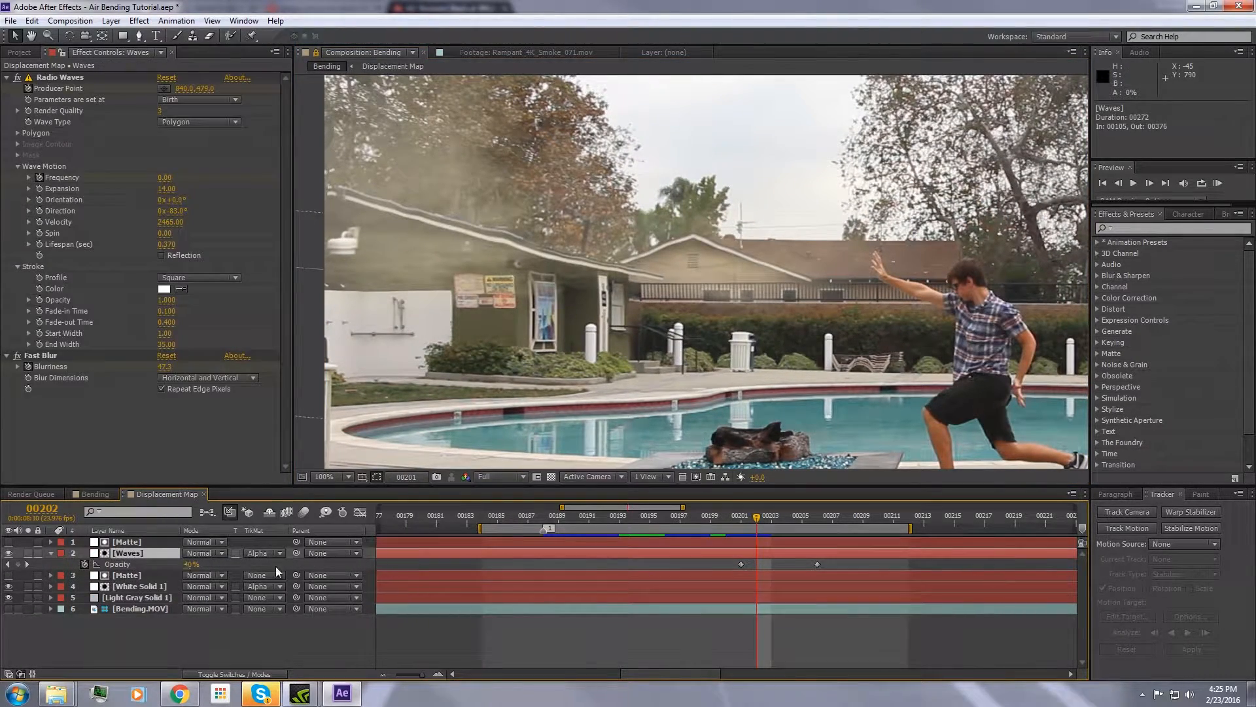
click(746, 523)
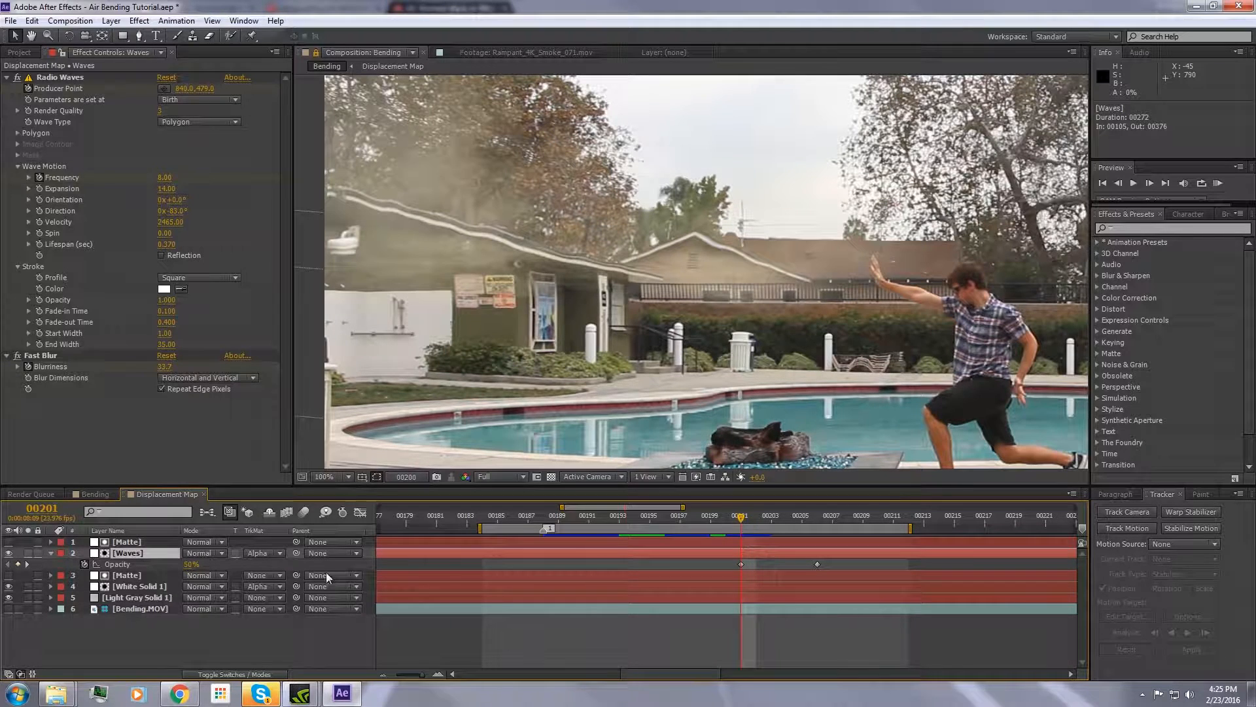
click(192, 564)
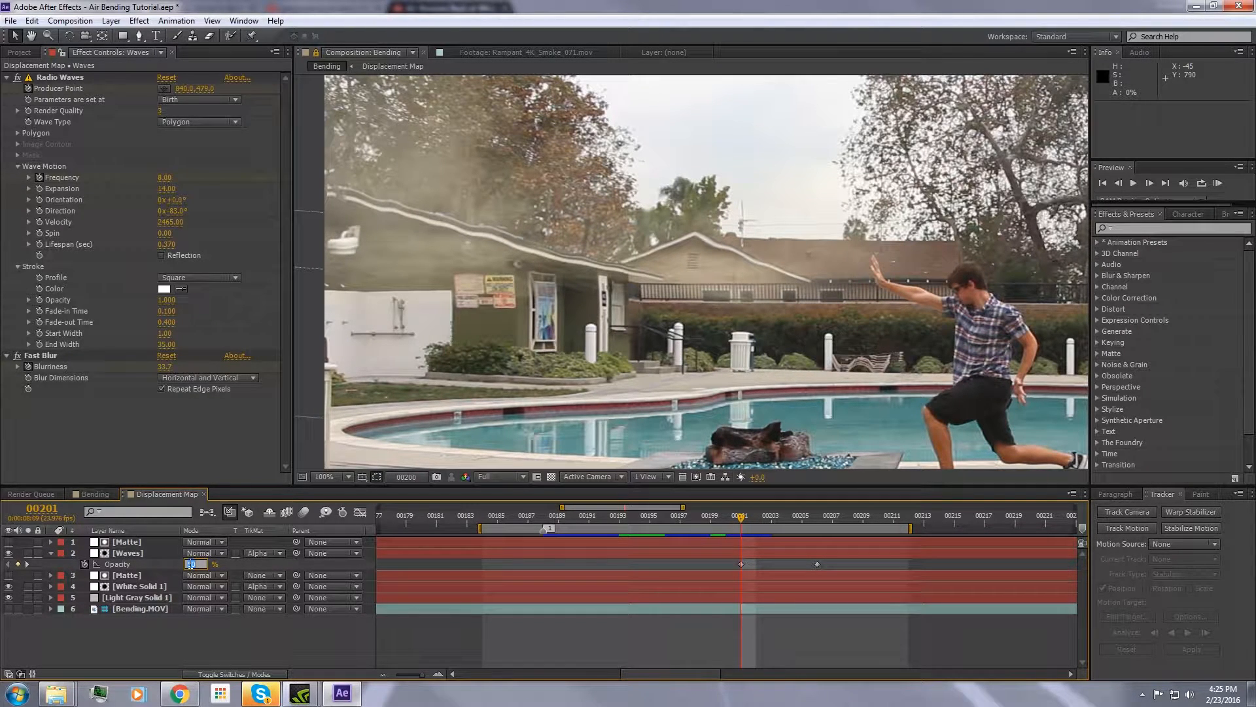
text(35)
key(Return)
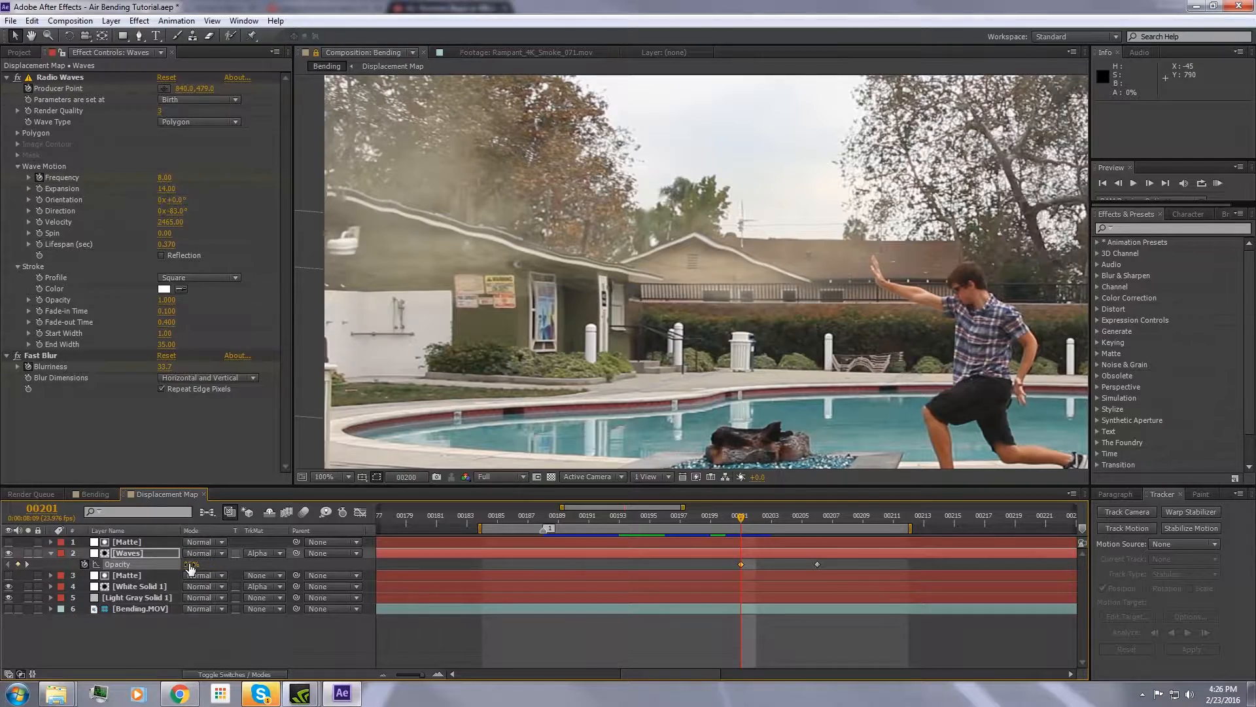
key(KP_0)
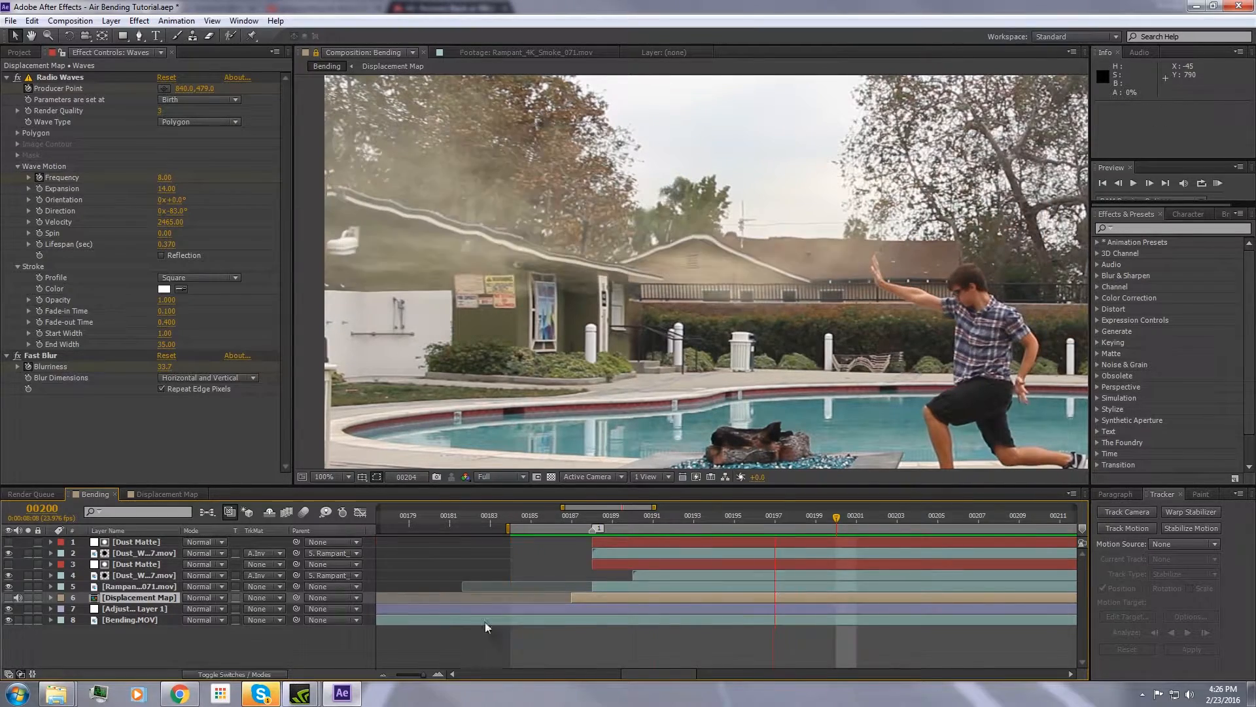
key(space)
click(96, 496)
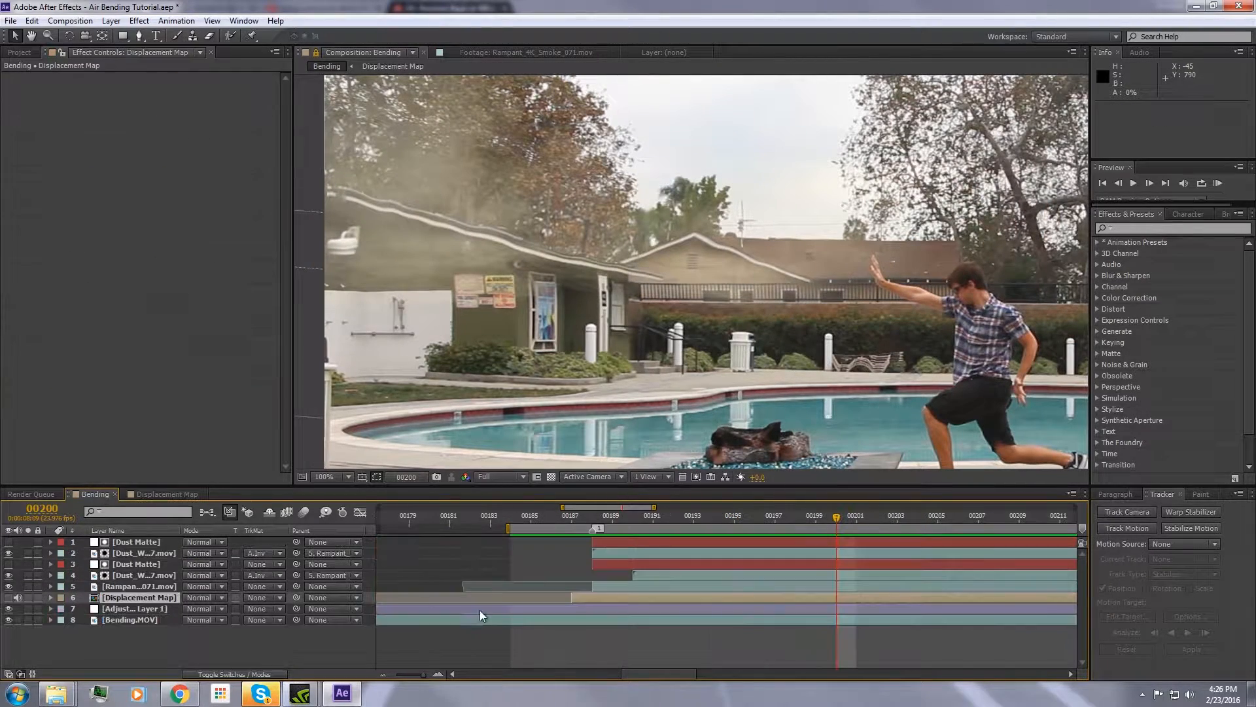
Set Adjustment Layer 1's Max Vertical Displacement to 20 and Max Horizontal Displacement to -12, and preview the result.
click(507, 610)
click(169, 134)
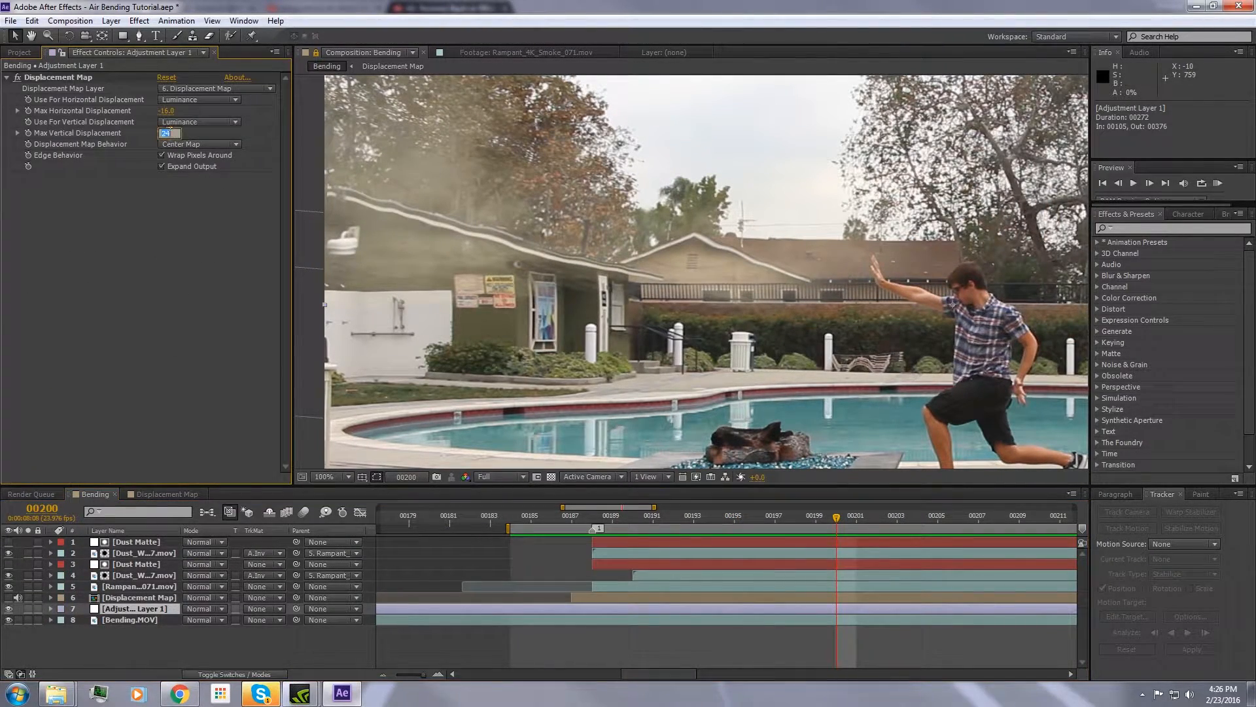
key(Return)
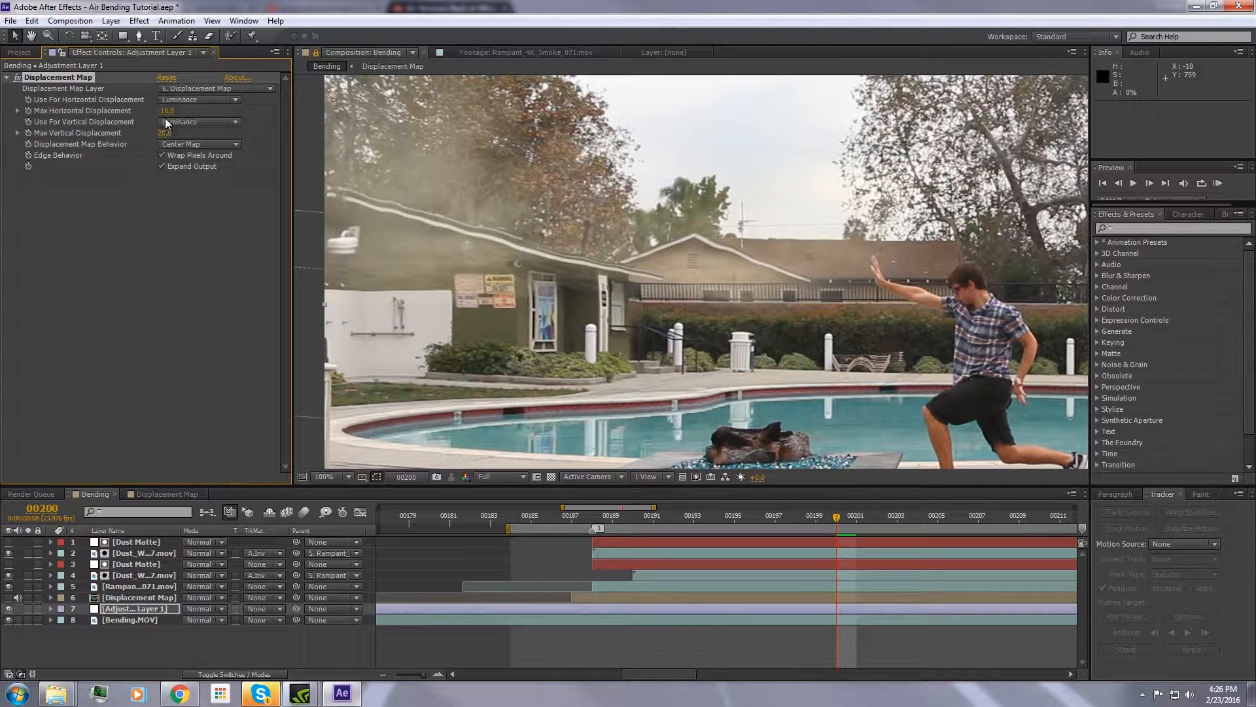
click(167, 111)
text(-12)
key(Return)
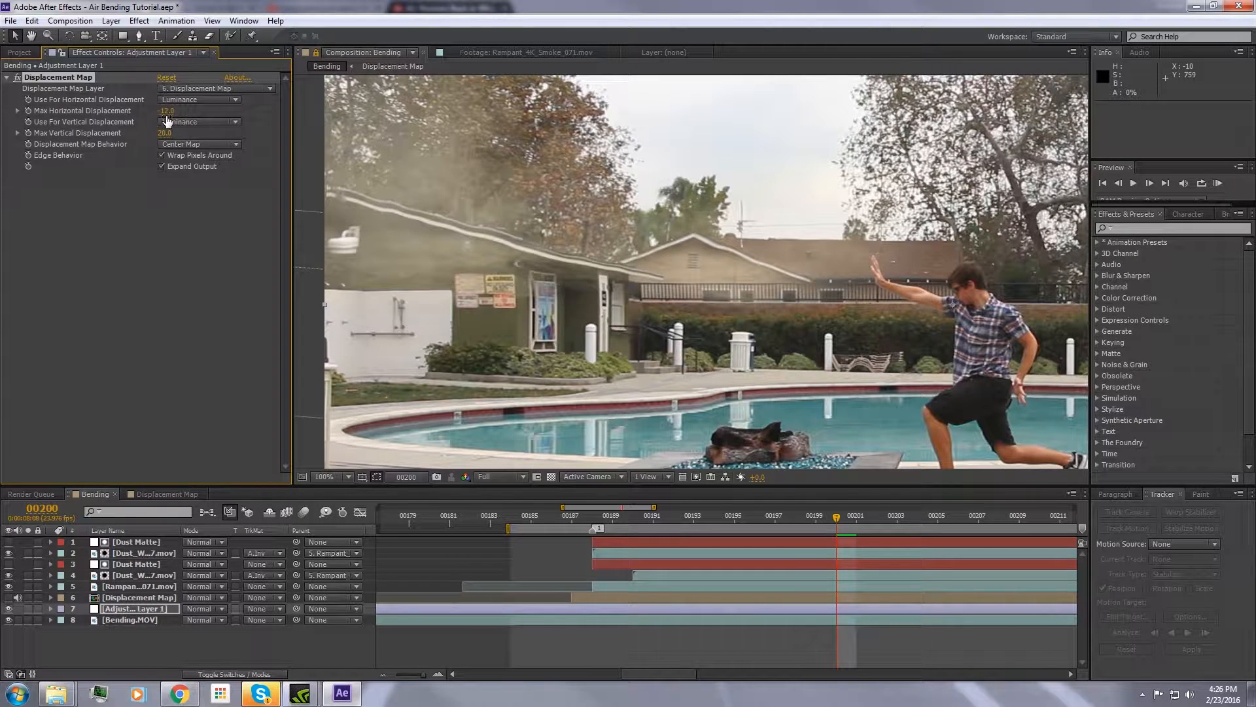
key(KP_0)
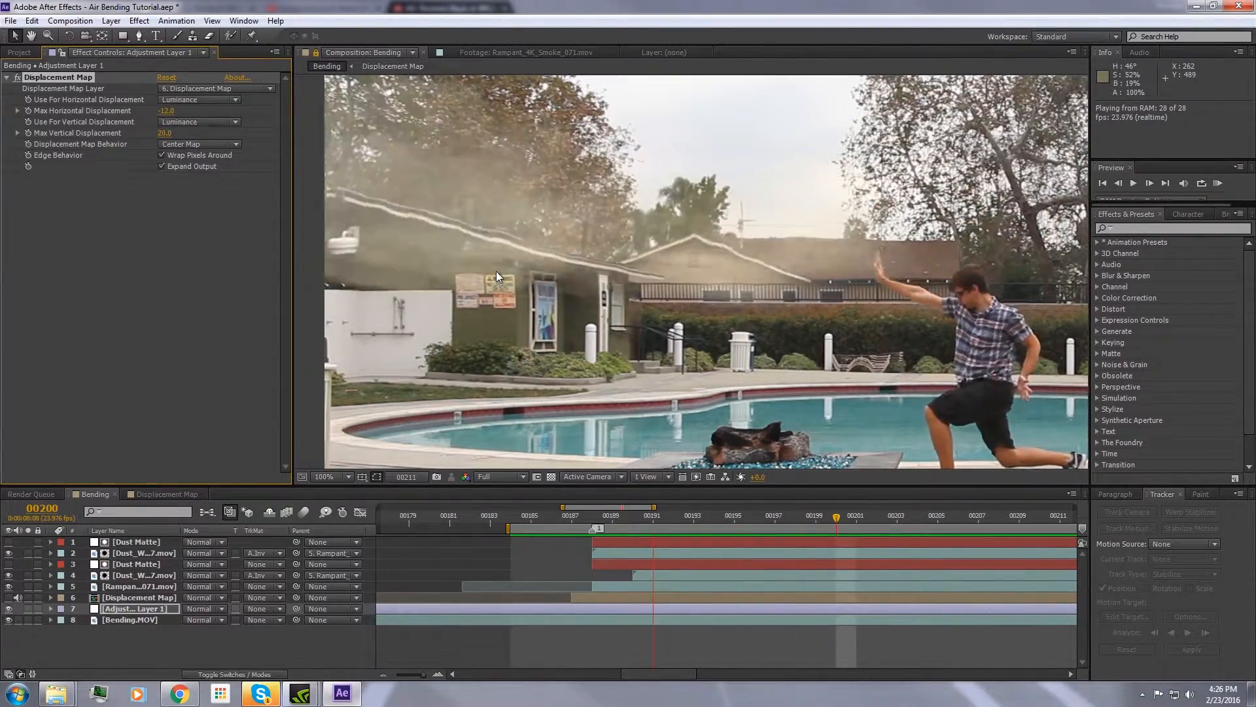
key(space)
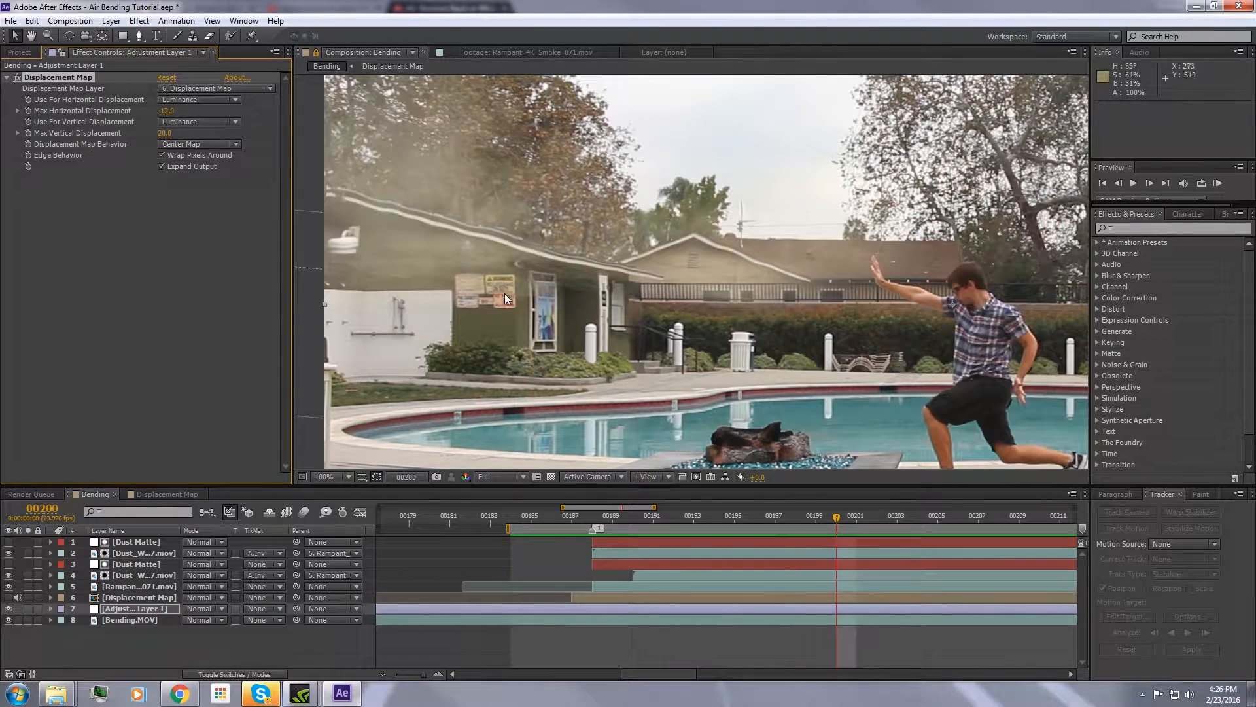
Select White Solid 1 in the Displacement Map composition and step from frame 196 to 200 to check its distortion.
click(145, 495)
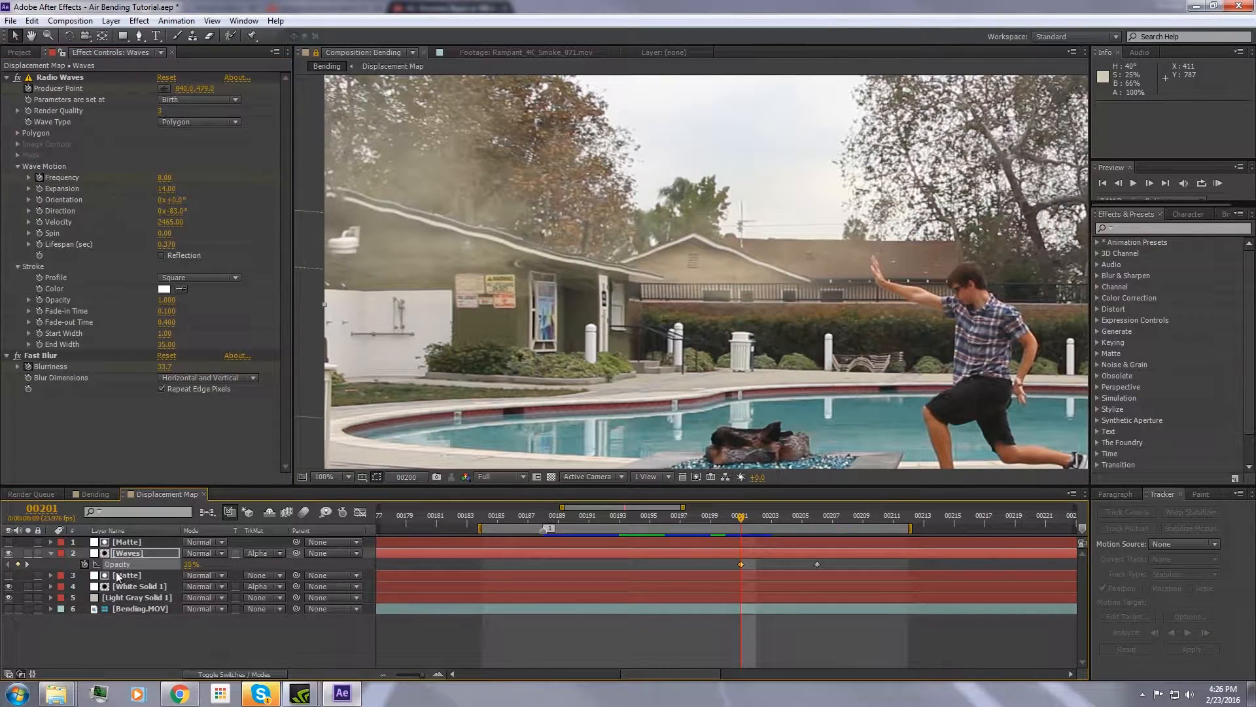
click(138, 586)
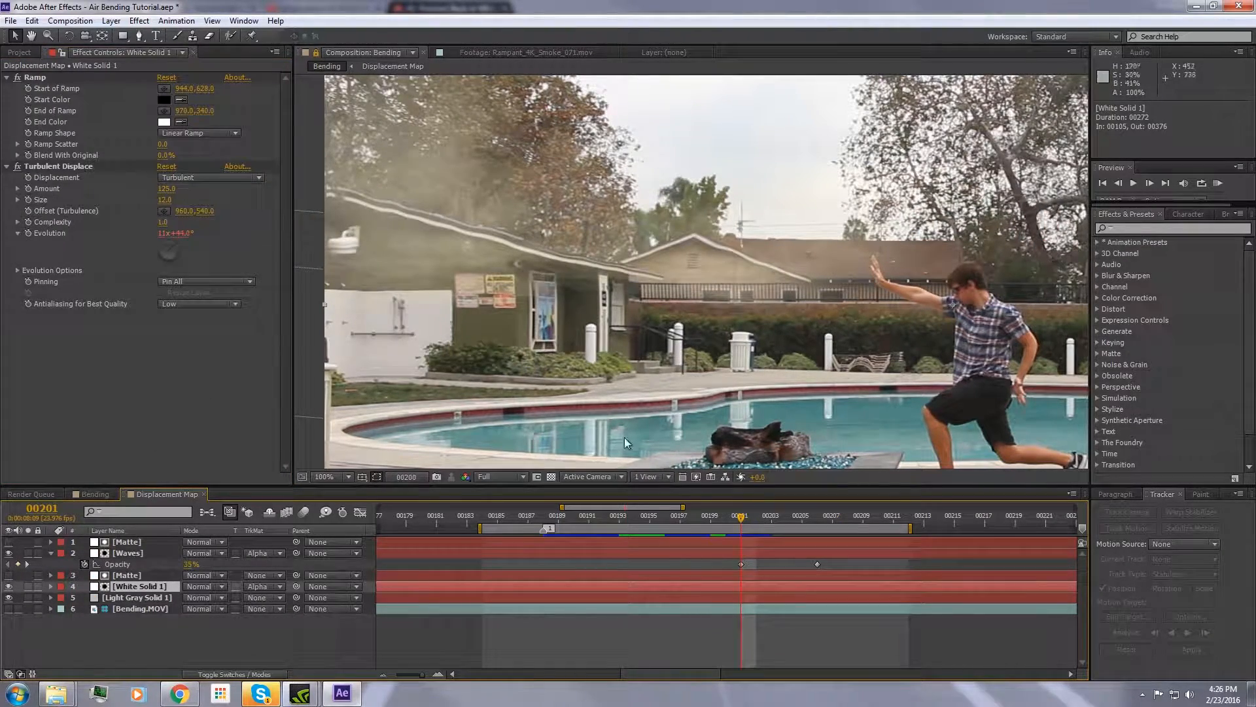
drag(719, 517, 666, 516)
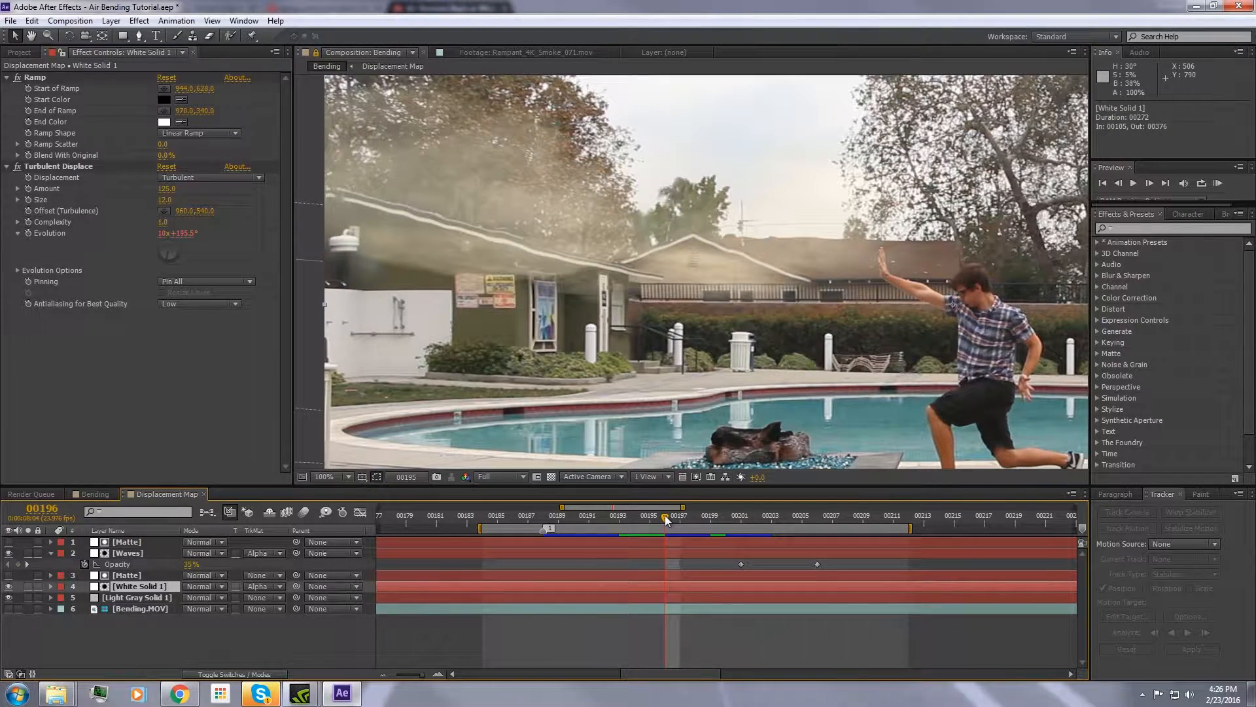
key(Page_Down)
key(Page_Down)
key(Page_Down)
key(Page_Down)
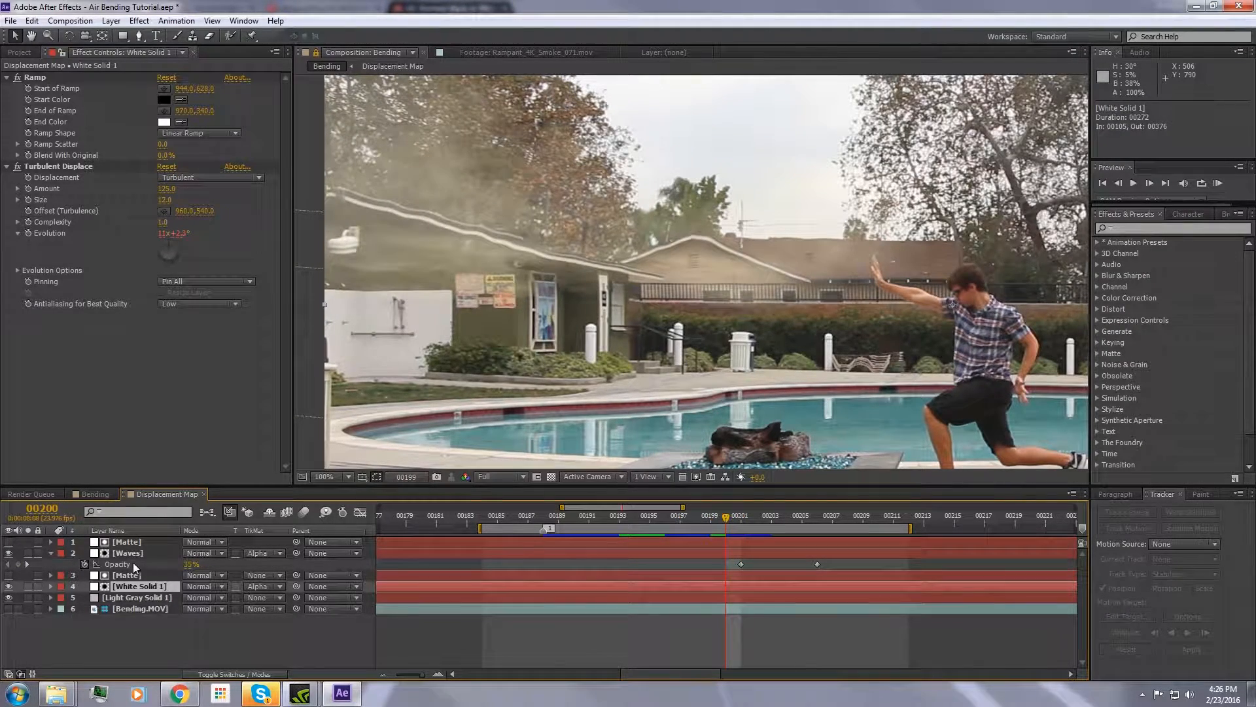
Hide the Waves layer and step forward past frame 204 and back to 200 to judge the distortion without it.
key(Page_Down)
key(Page_Down)
key(Page_Down)
key(Page_Down)
key(Page_Down)
key(Page_Down)
key(Page_Down)
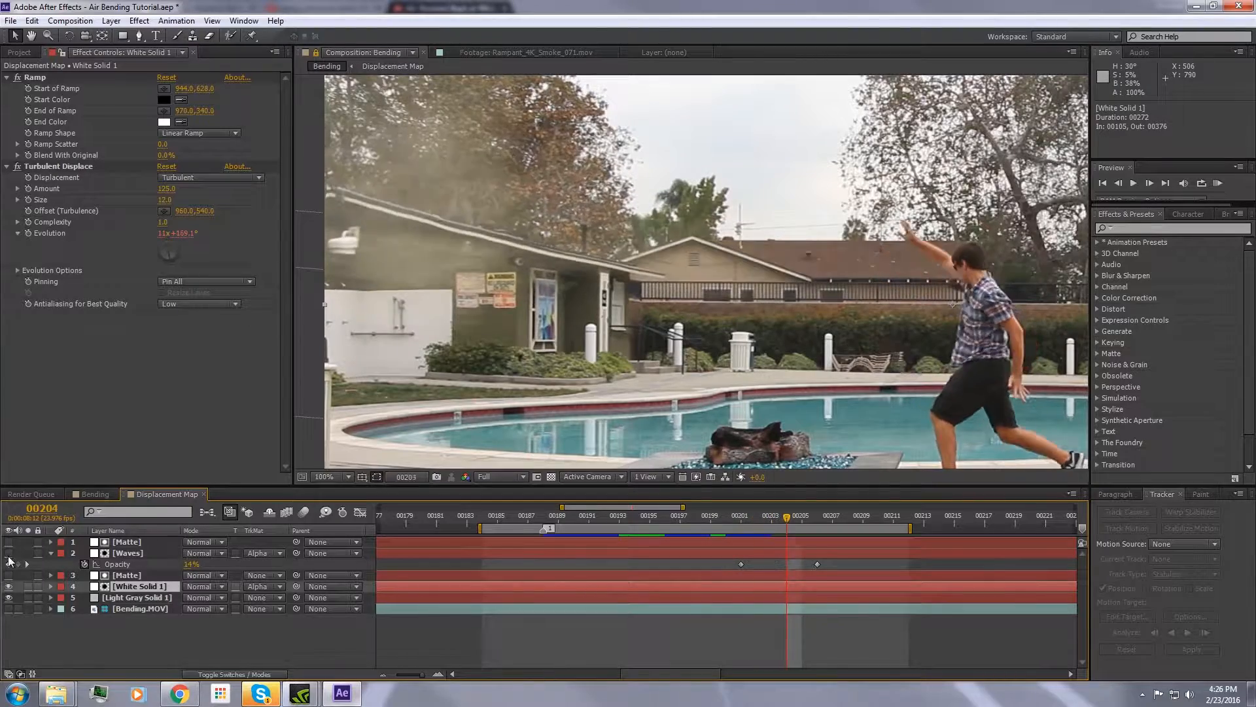
key(Page_Up)
key(Page_Up)
key(Page_Up)
key(Page_Up)
key(Page_Up)
key(Page_Up)
key(Page_Up)
key(Page_Up)
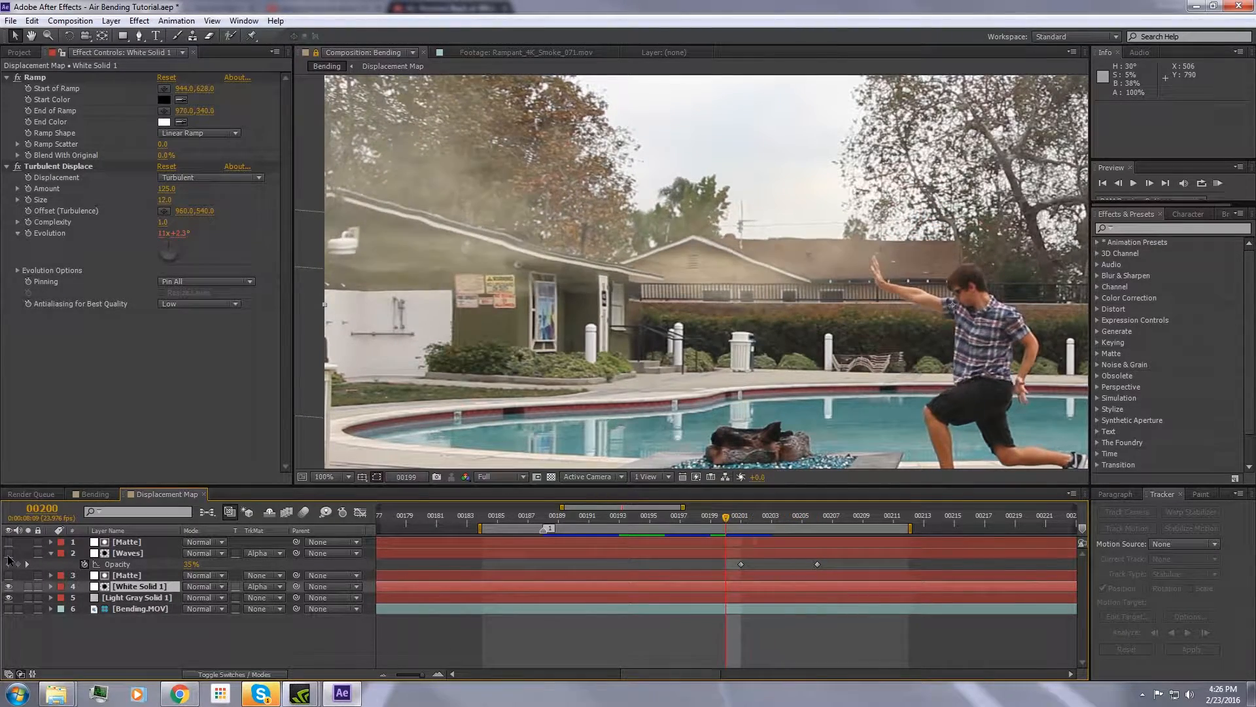
Set White Solid 1's Turbulent Displace Amount to 100 and scrub between frames 194 and 202 to check the distortion.
key(Page_Up)
key(Page_Up)
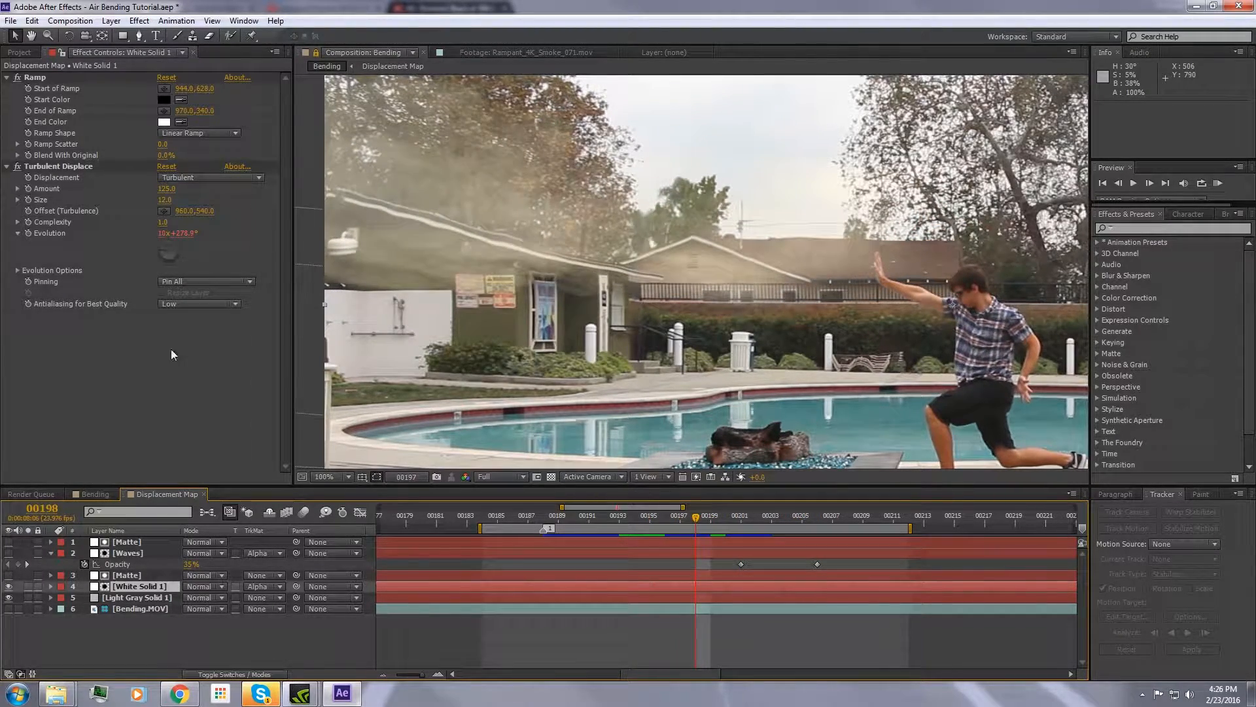
click(166, 189)
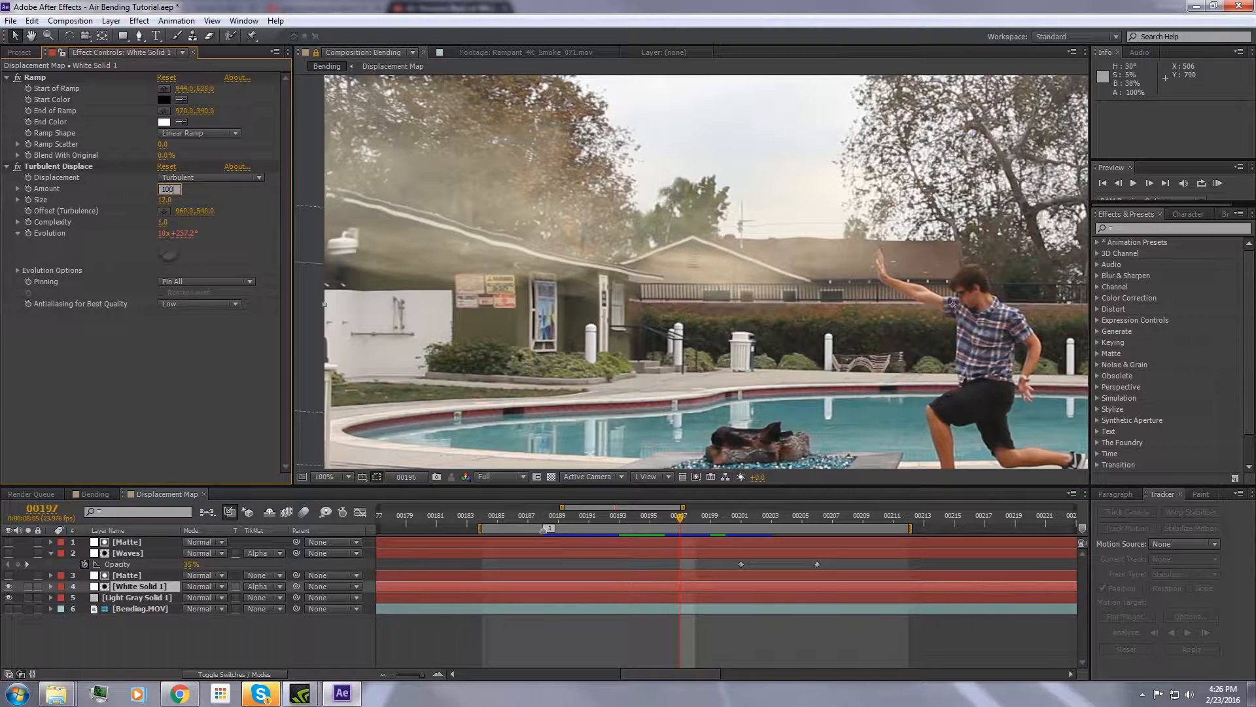
key(Return)
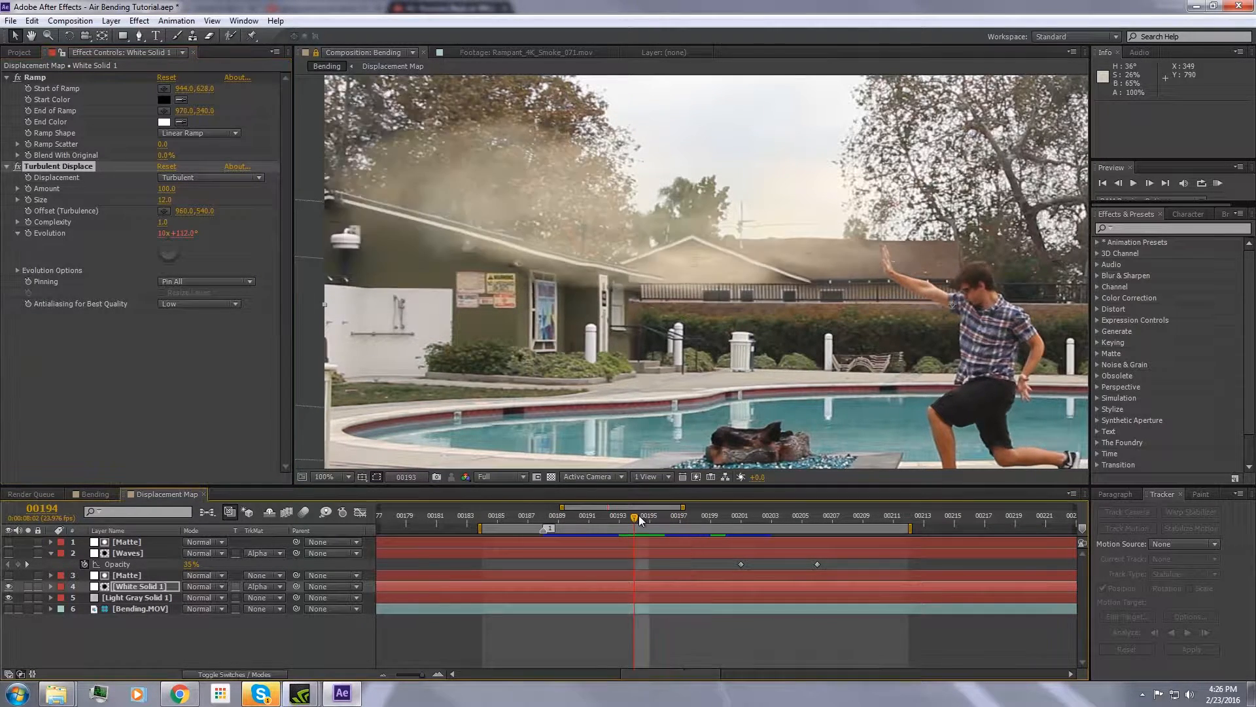
drag(690, 513, 755, 520)
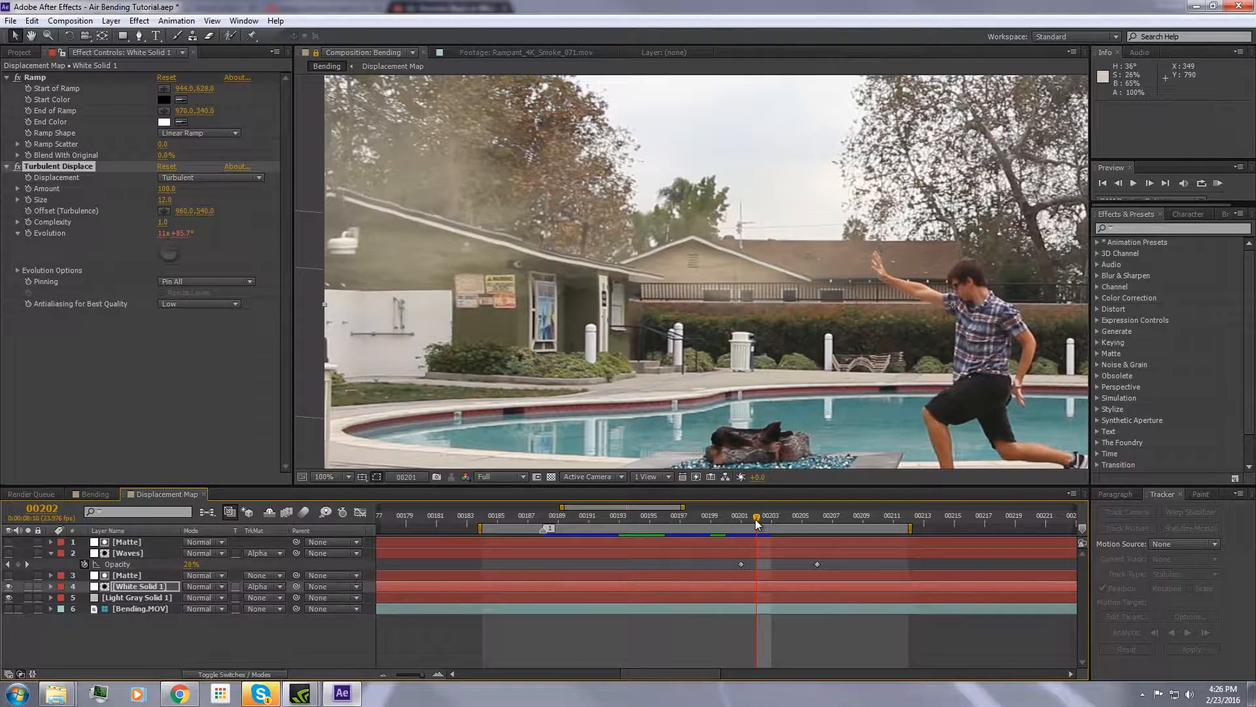
In the Bending composition at frame 195, hide the layer 4 dust wave and apply a 50% Tint to the layer 2 Dust_Wave_07.mov.
click(95, 494)
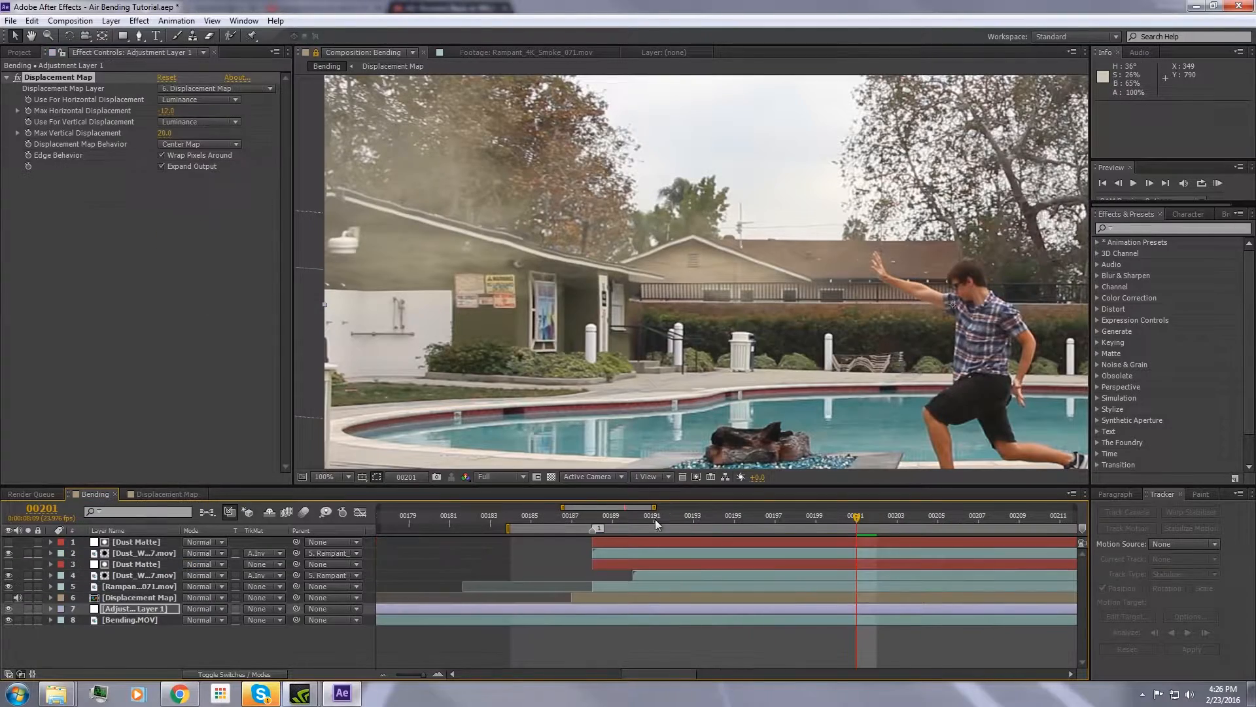
drag(736, 513, 718, 533)
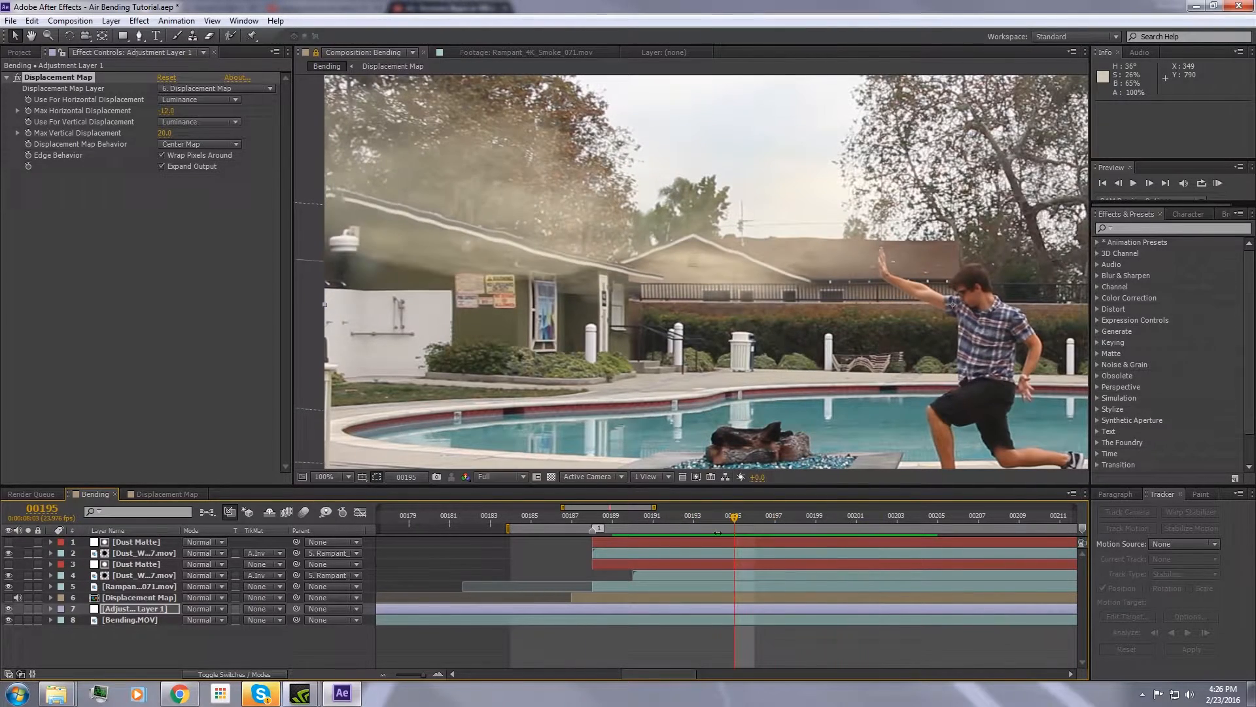
click(140, 553)
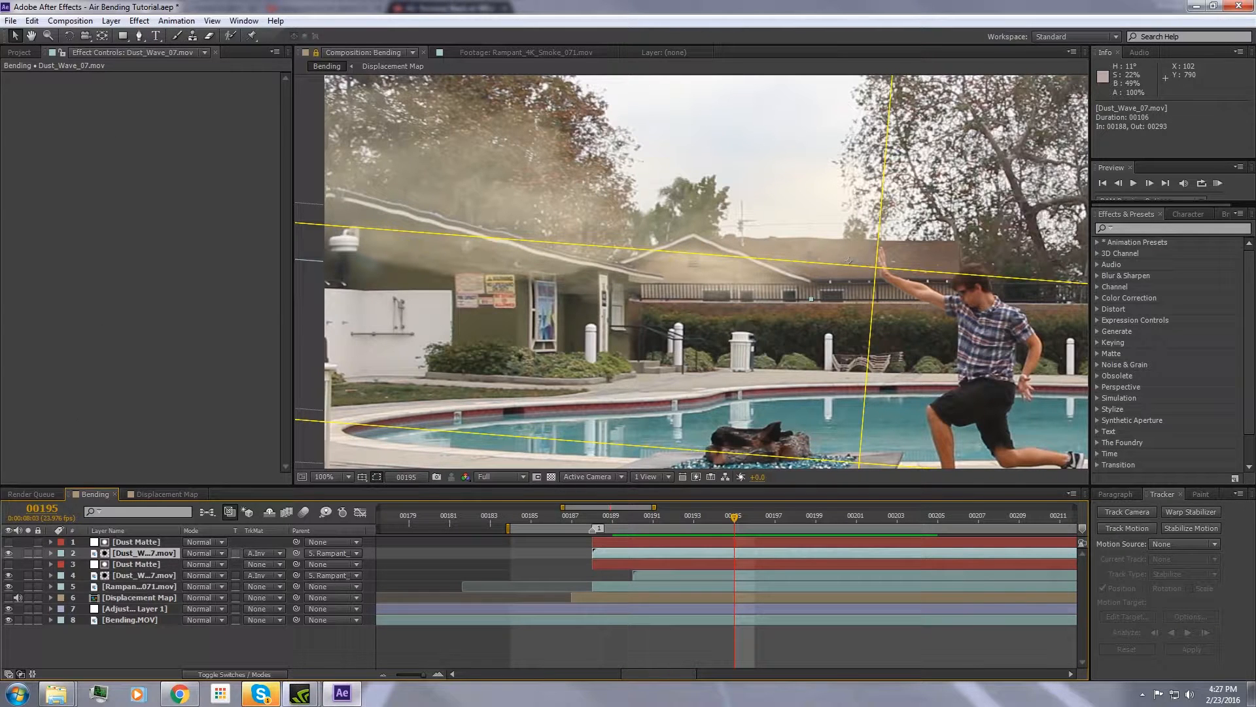
click(9, 576)
click(137, 21)
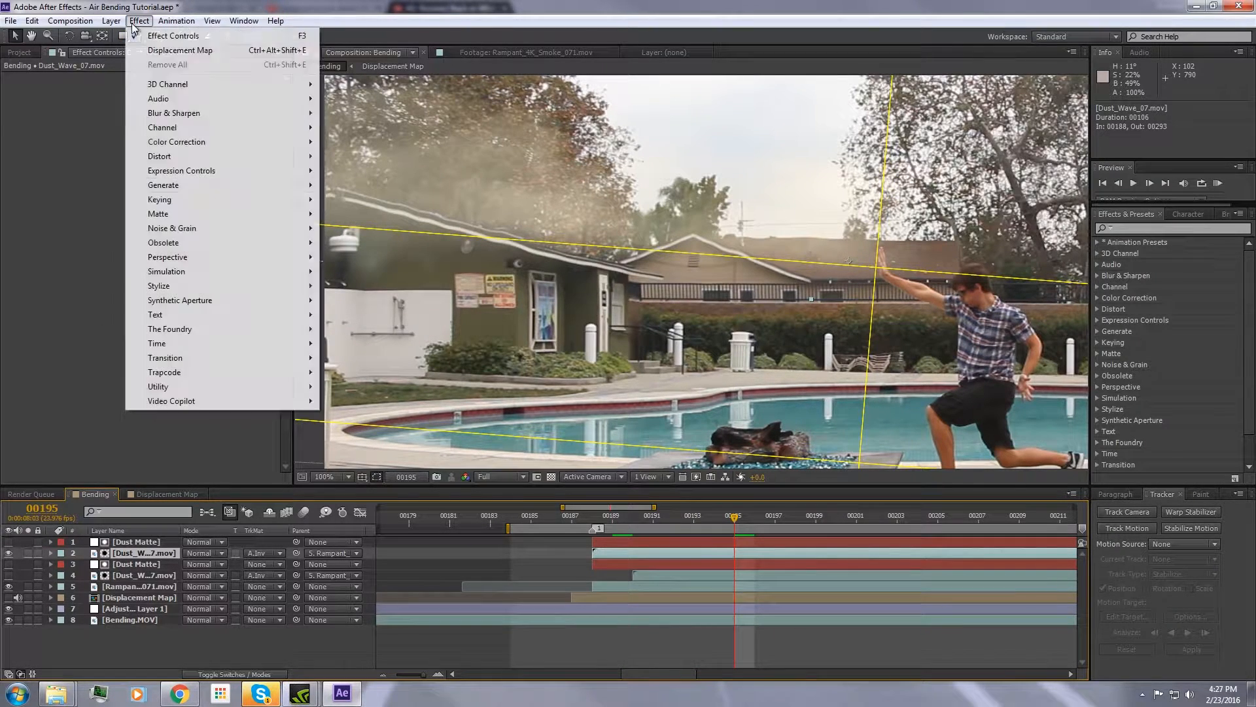
mouse_move(277, 142)
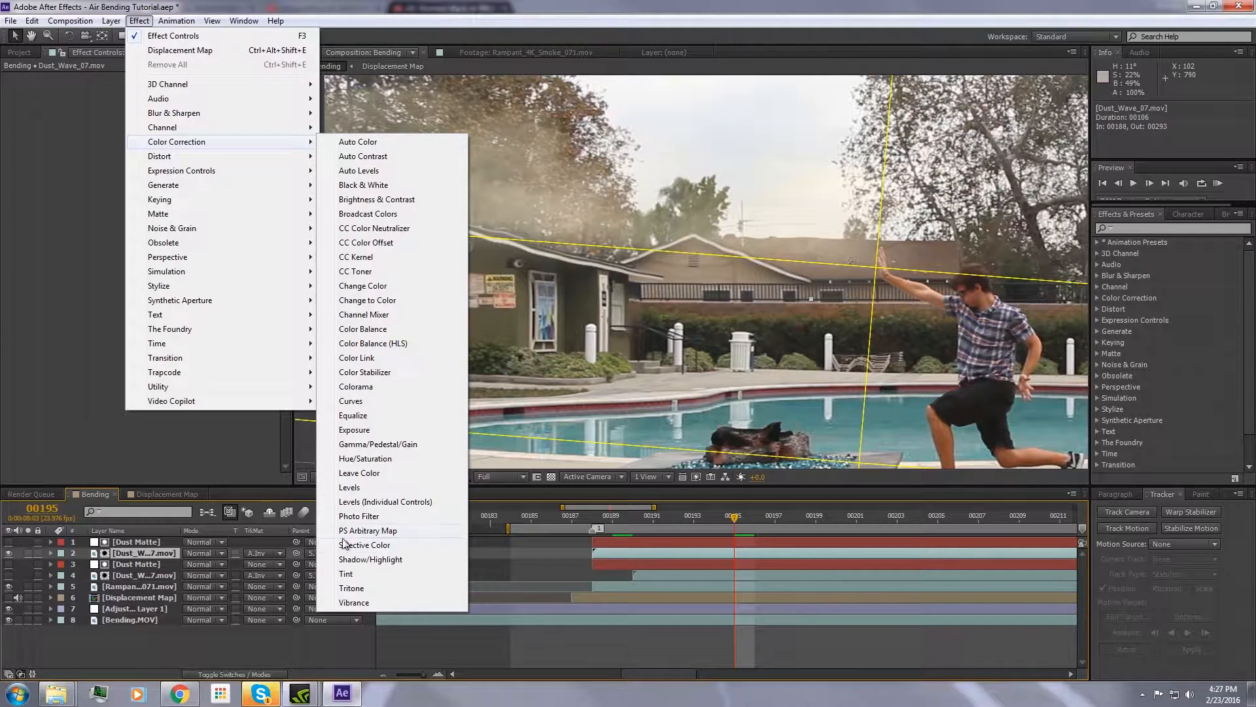
click(347, 574)
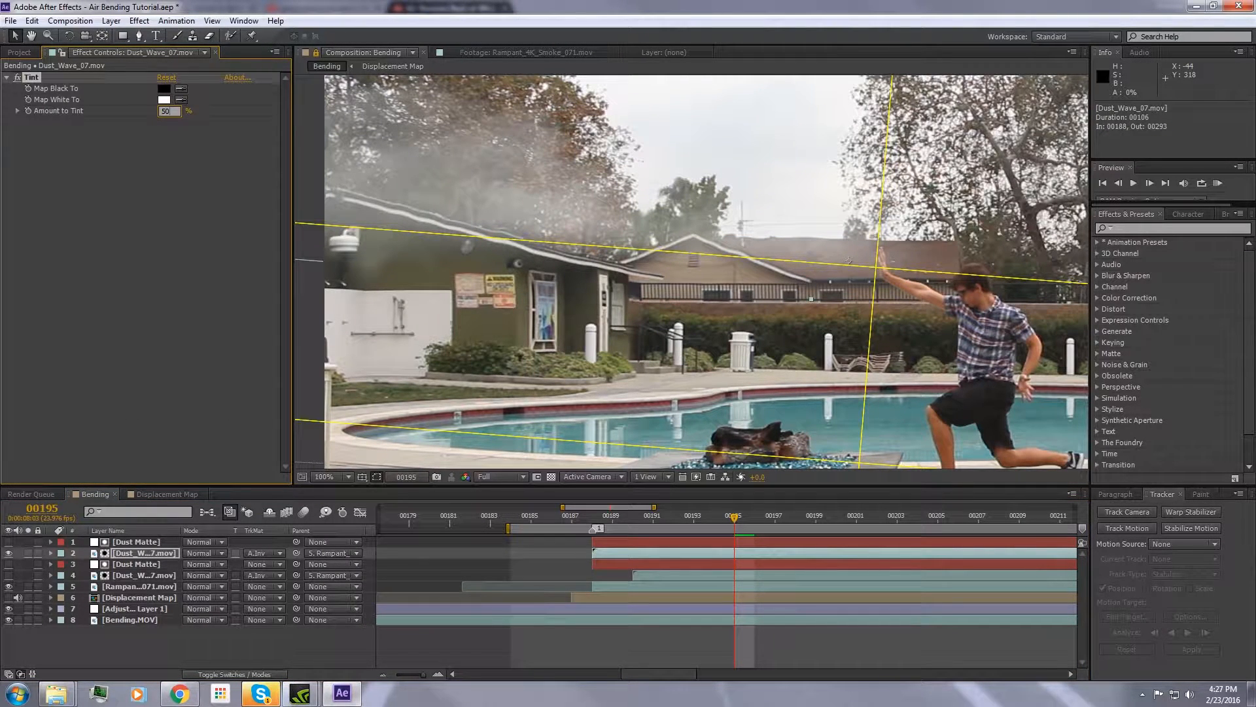
key(Return)
Compare the layer 2 dust wave with and without Tint, examining its colour against the building and trees.
scroll(667, 253, down, 3)
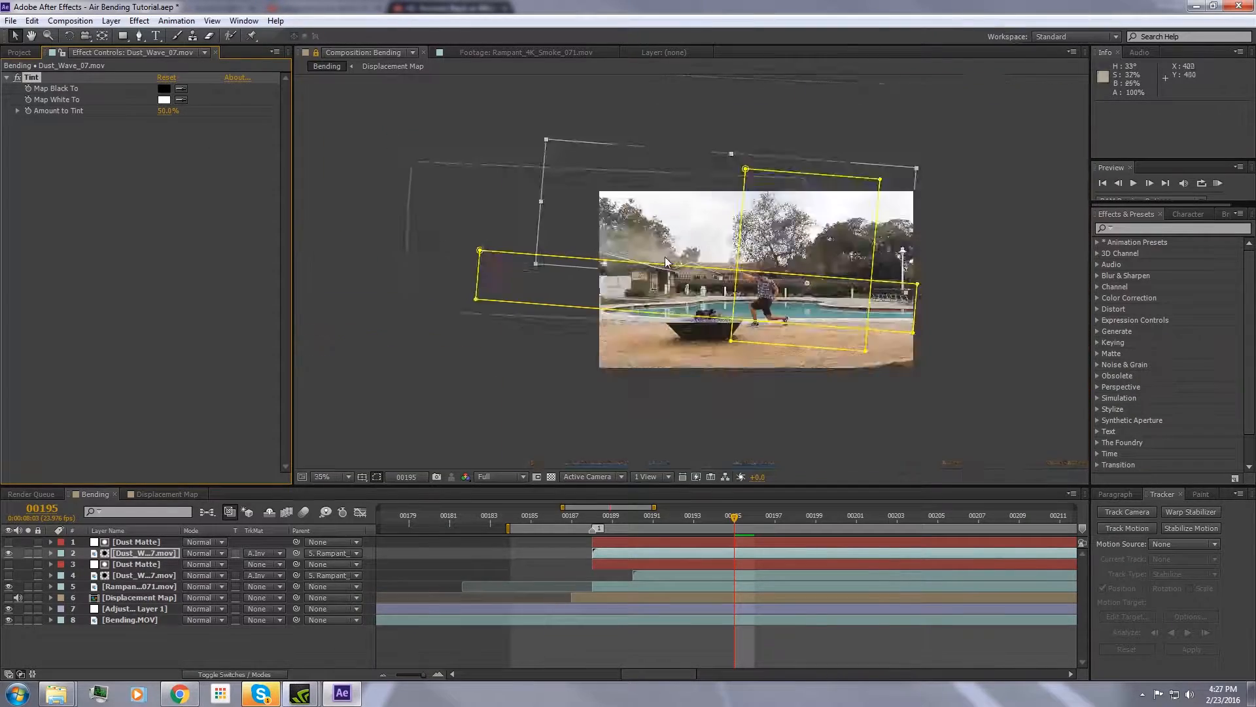
scroll(619, 253, up, 3)
drag(546, 253, 571, 321)
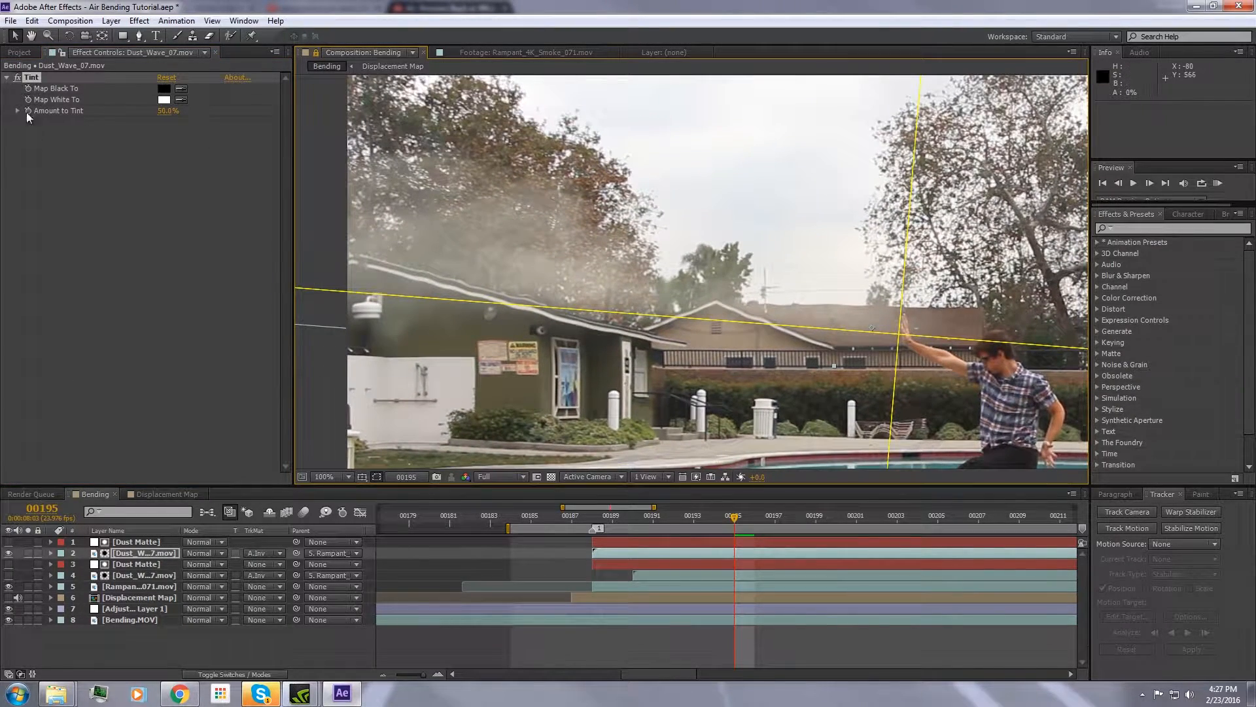
click(20, 79)
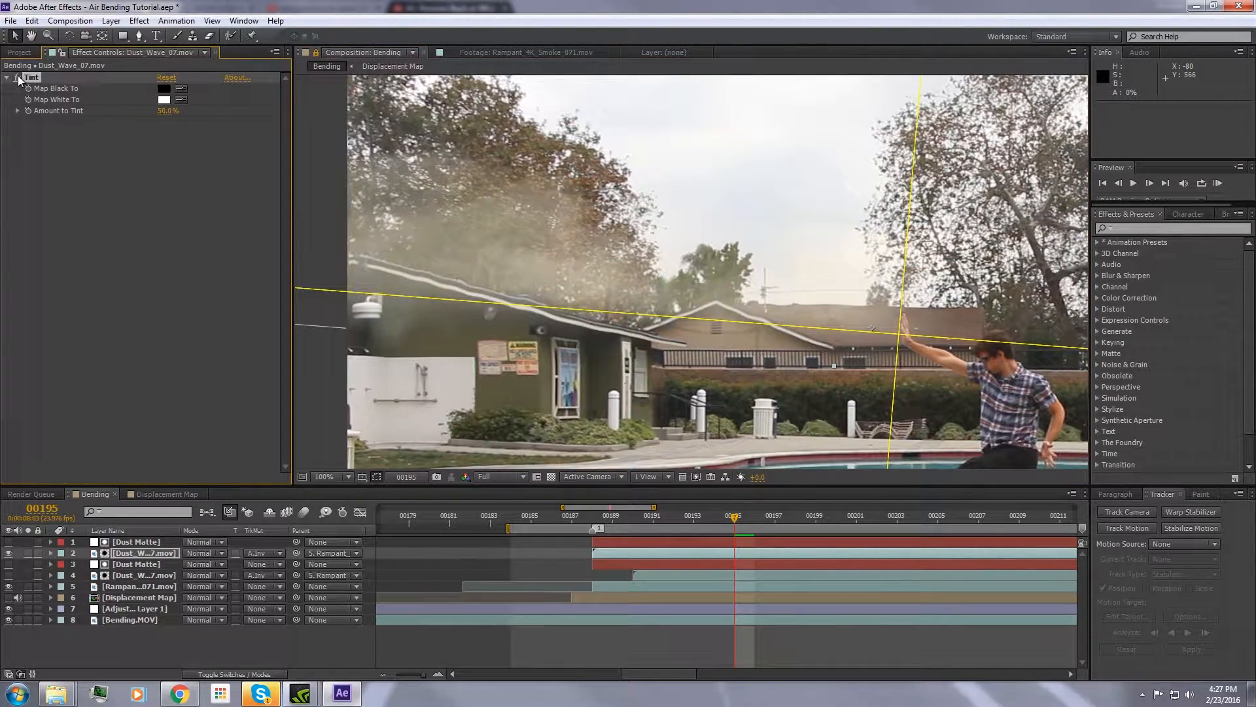
scroll(553, 273, down, 1)
drag(552, 272, 440, 243)
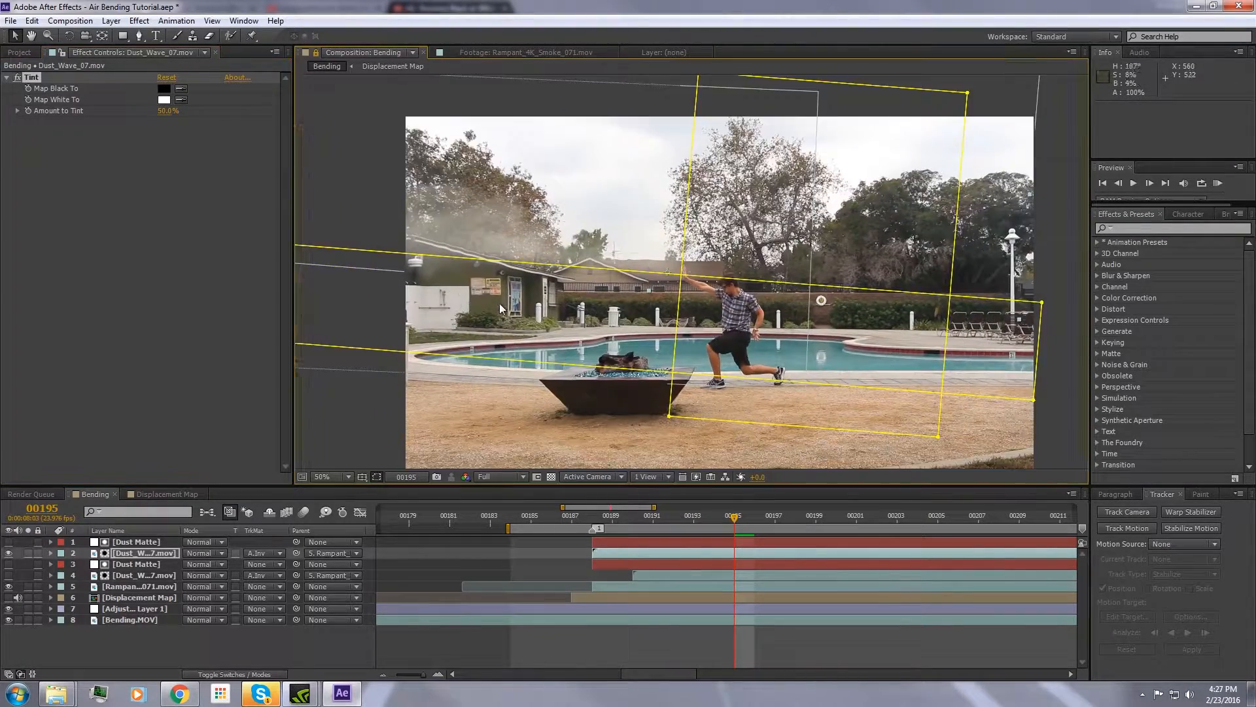
scroll(440, 261, up, 1)
drag(422, 334, 687, 359)
scroll(540, 240, up, 1)
drag(542, 315, 588, 251)
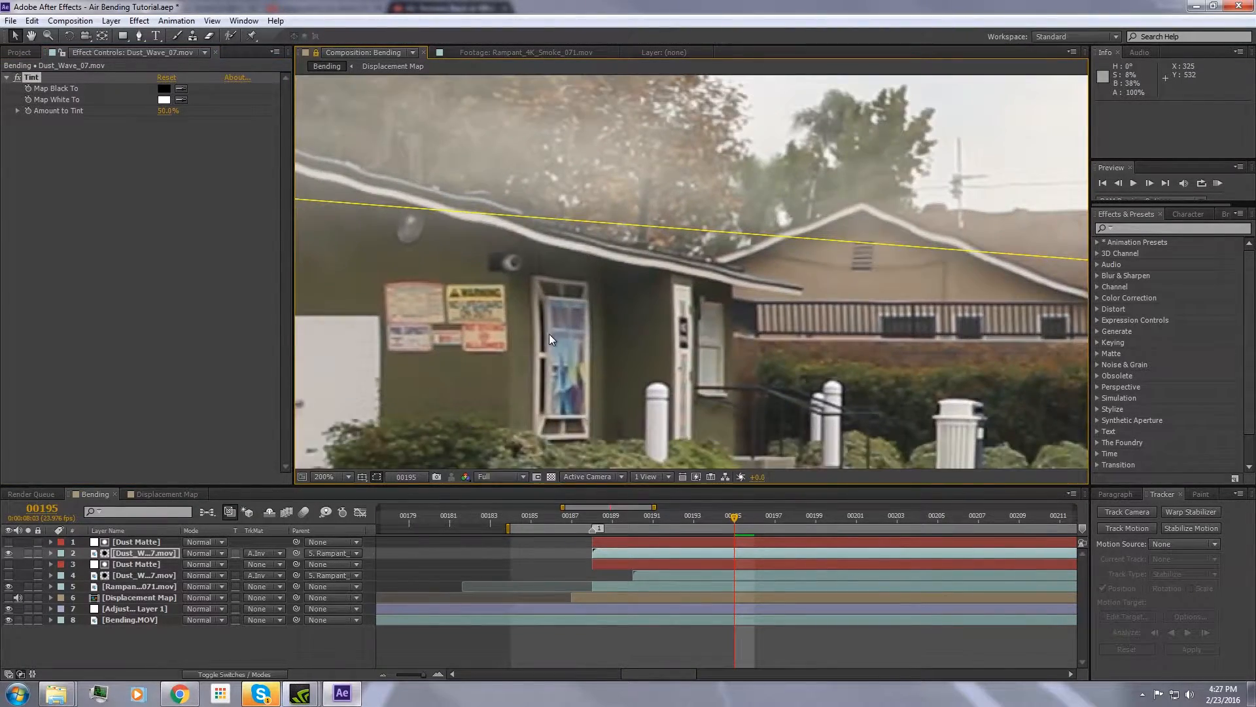
scroll(548, 334, down, 1)
drag(520, 312, 511, 263)
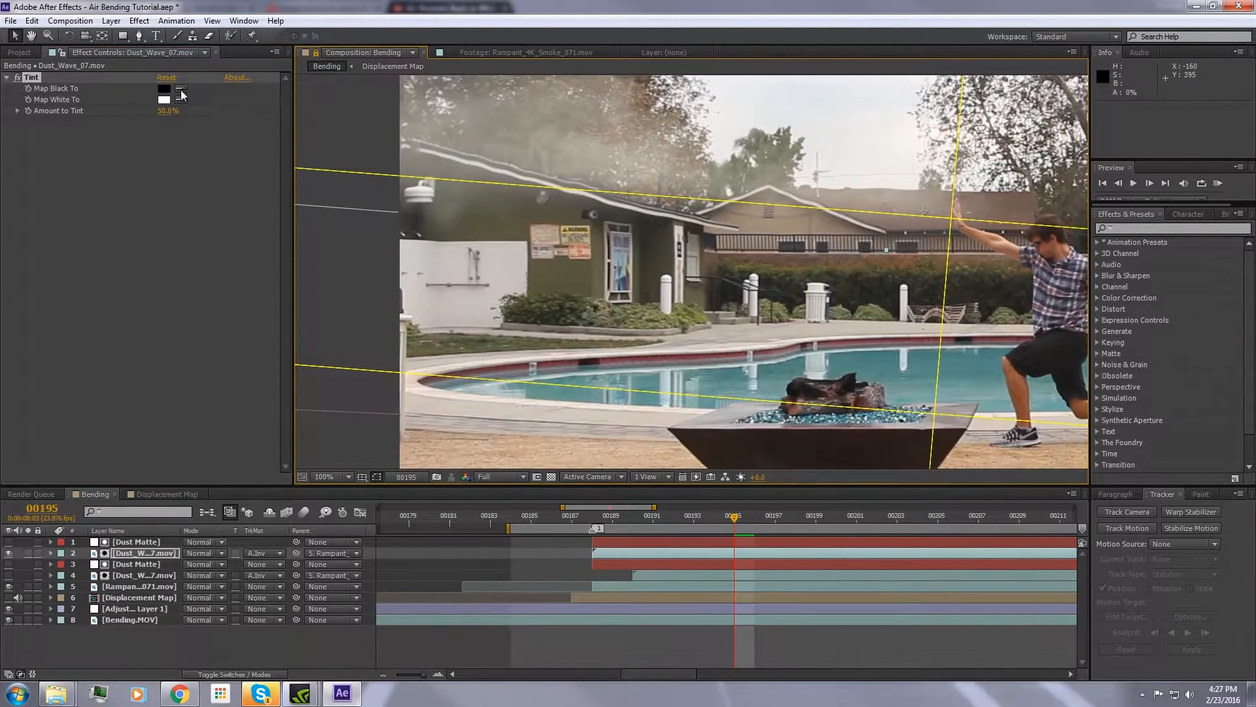
Sample the tan ground in the footage as the Tint's Map White To colour, and lighten it to a pale cream.
click(547, 456)
scroll(552, 178, up, 1)
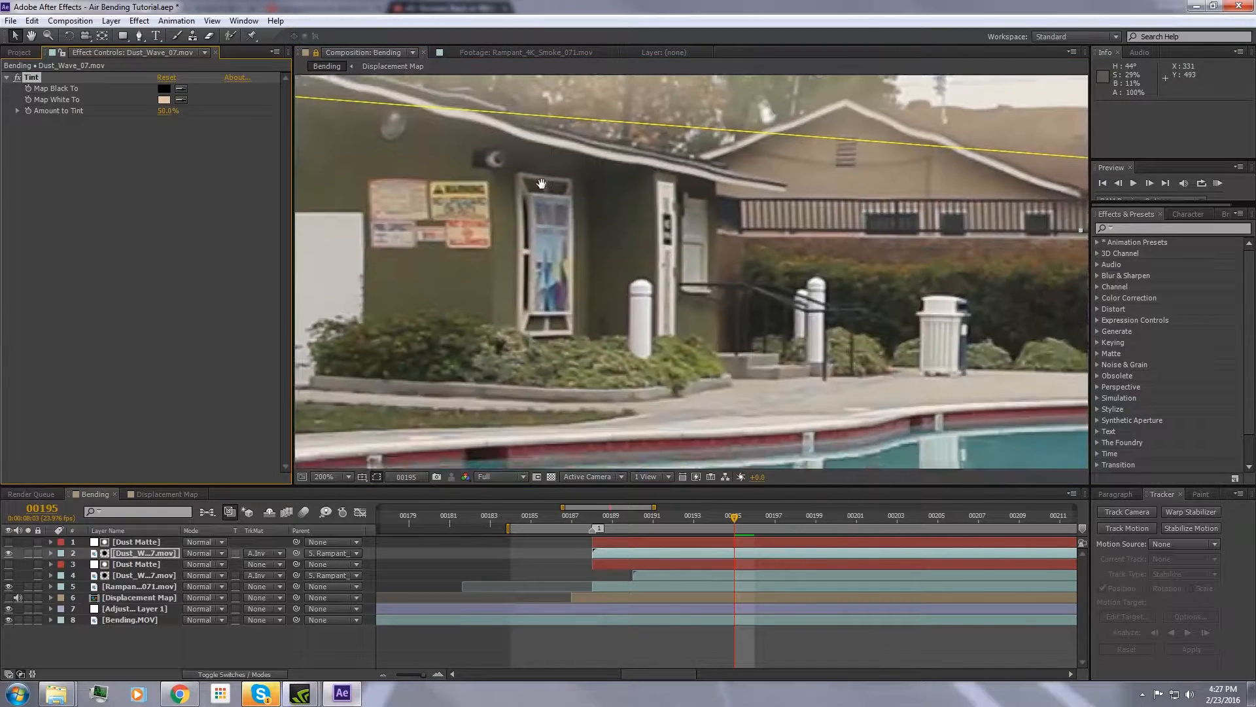
click(165, 99)
click(71, 46)
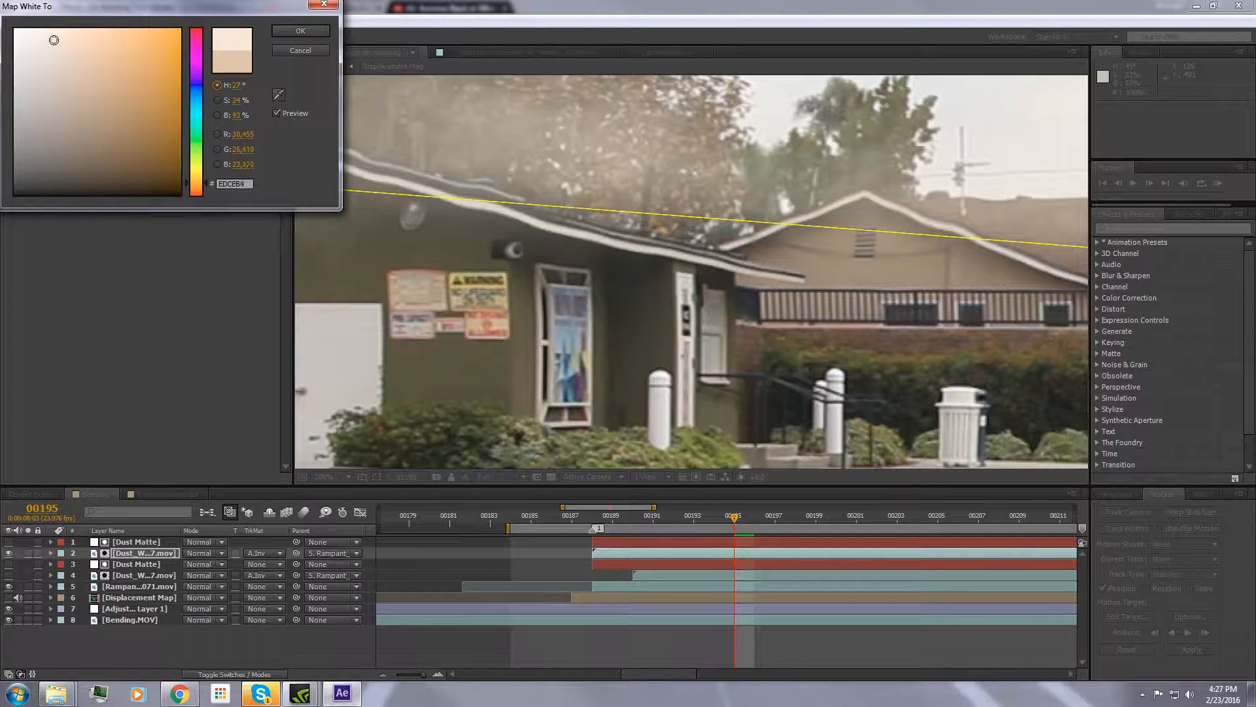
click(299, 31)
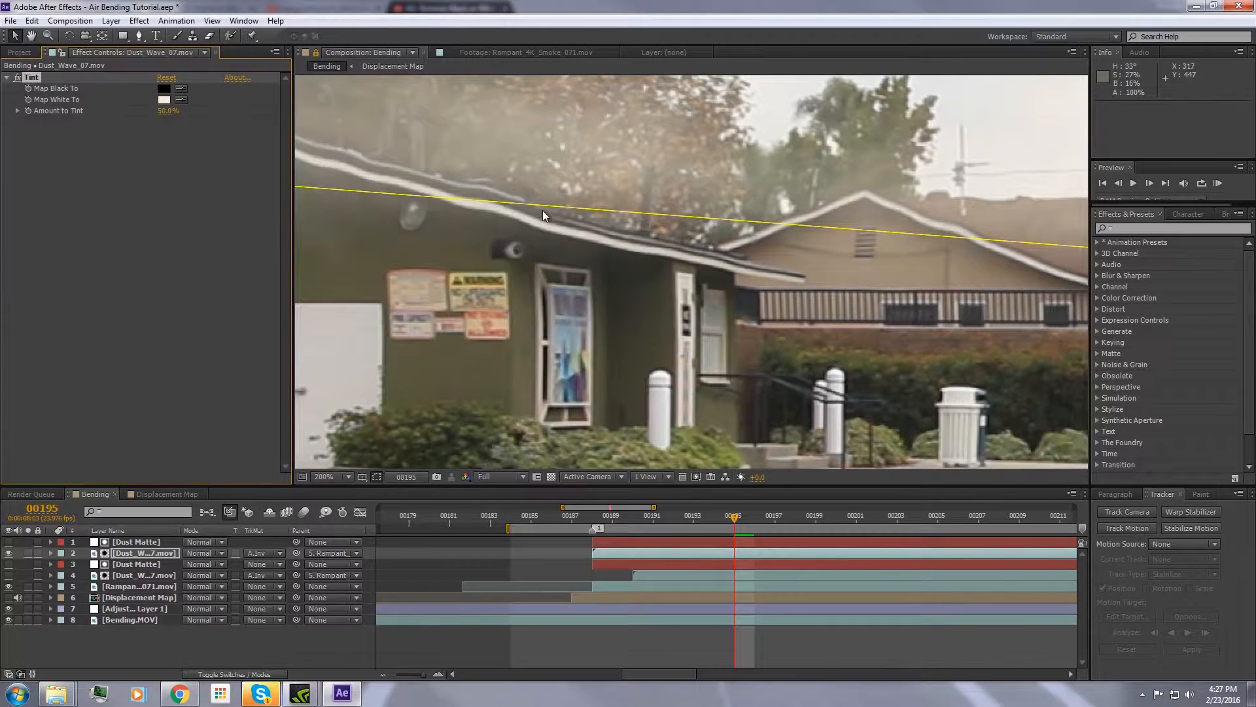
Compare the dust with and without Tint, and make the Map White To colour a still paler warm white.
scroll(553, 208, down, 2)
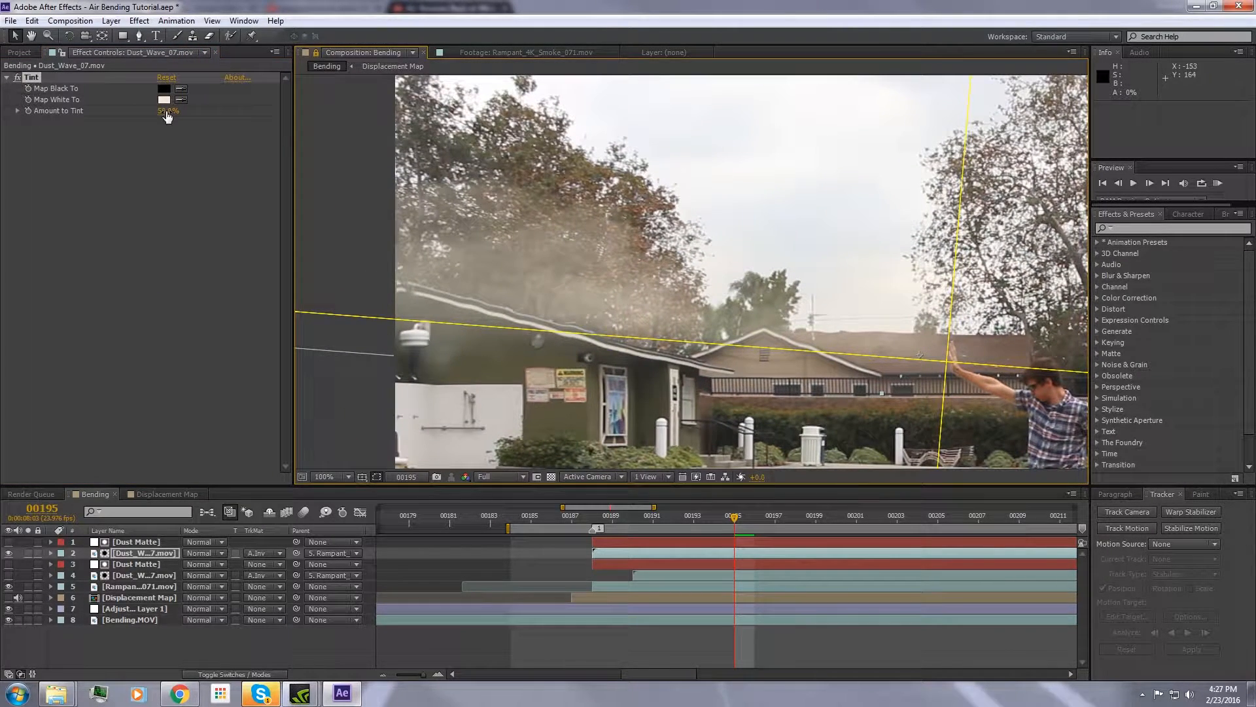
scroll(404, 264, down, 2)
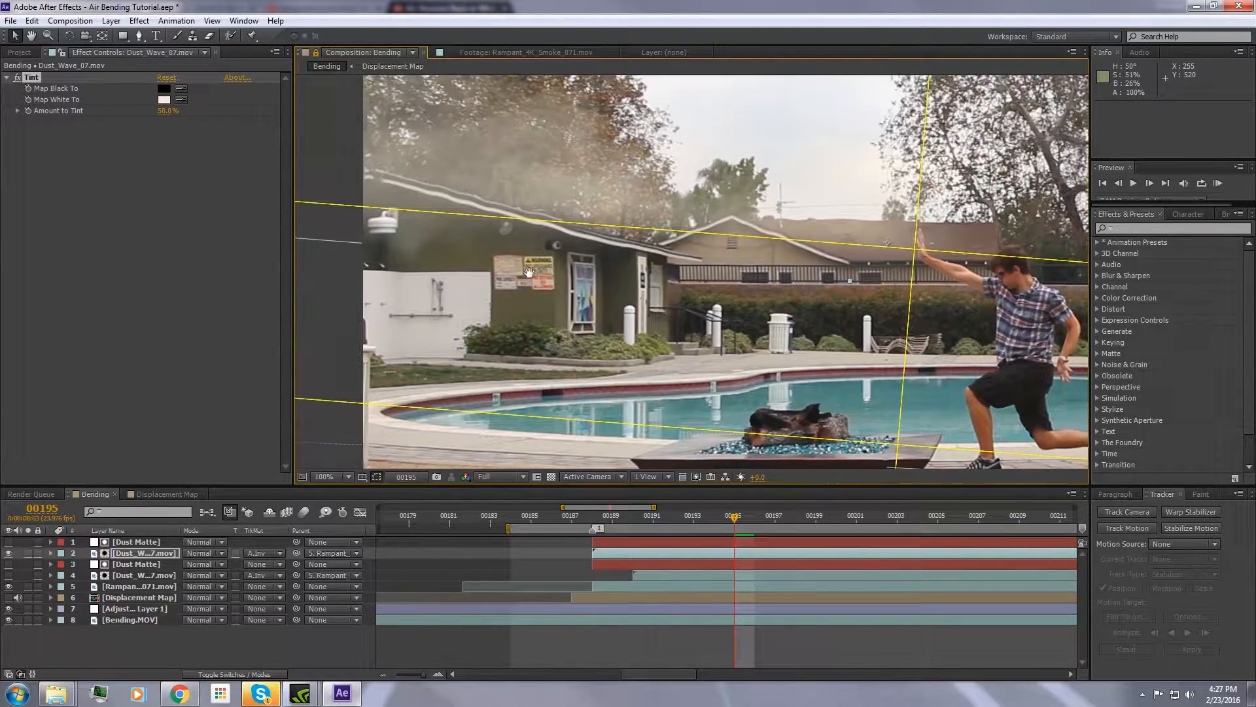
scroll(634, 255, up, 1)
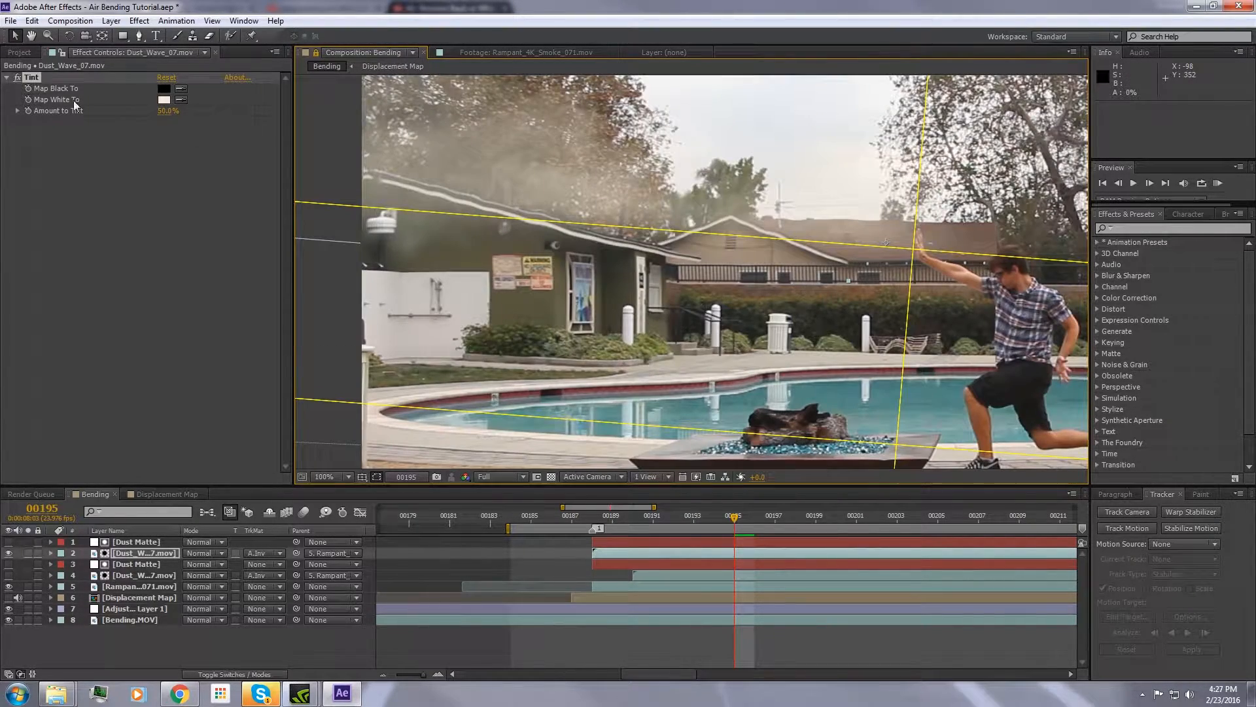
click(18, 79)
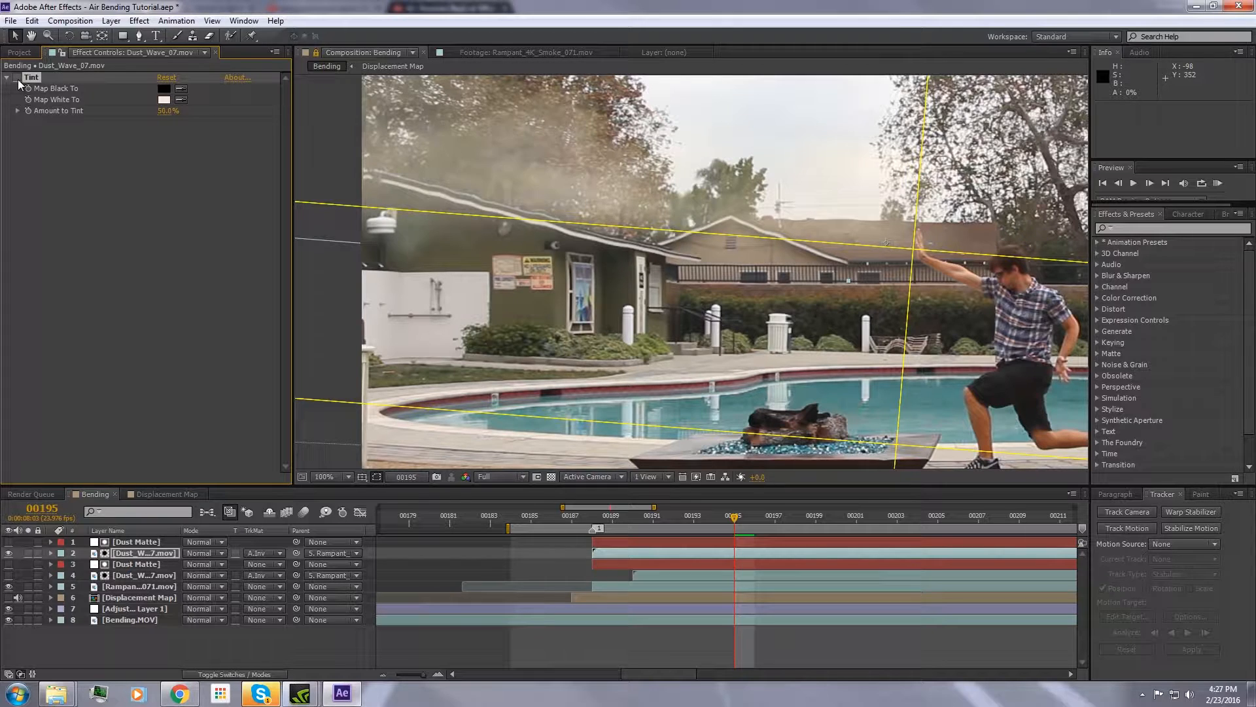
click(163, 99)
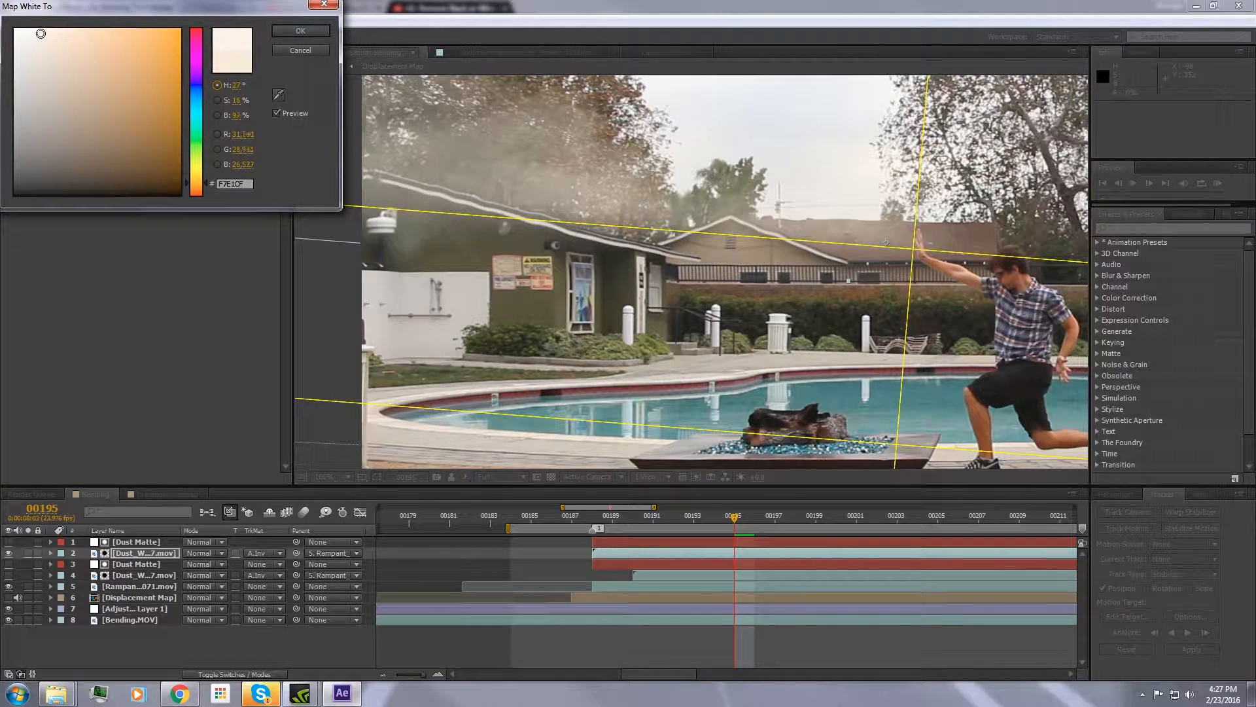
click(310, 36)
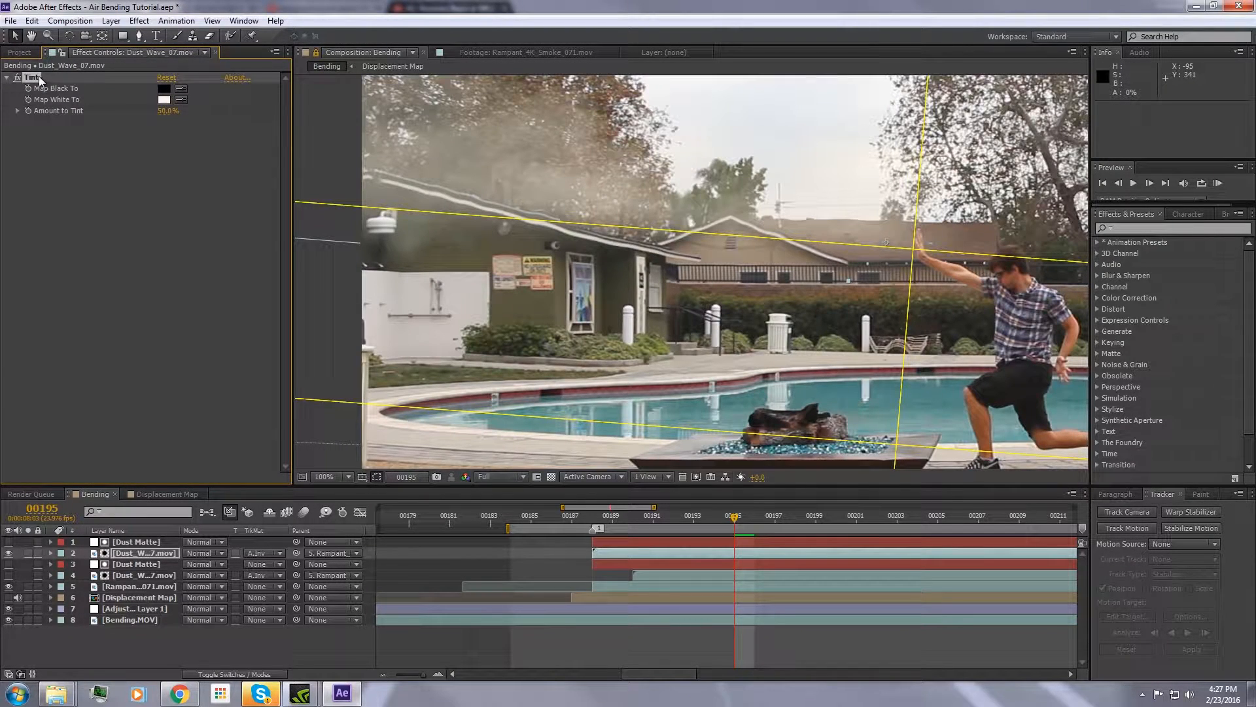
Show the layer 4 Dust_Wave_07.mov and copy the Tint effect from layer 2 onto it.
click(123, 578)
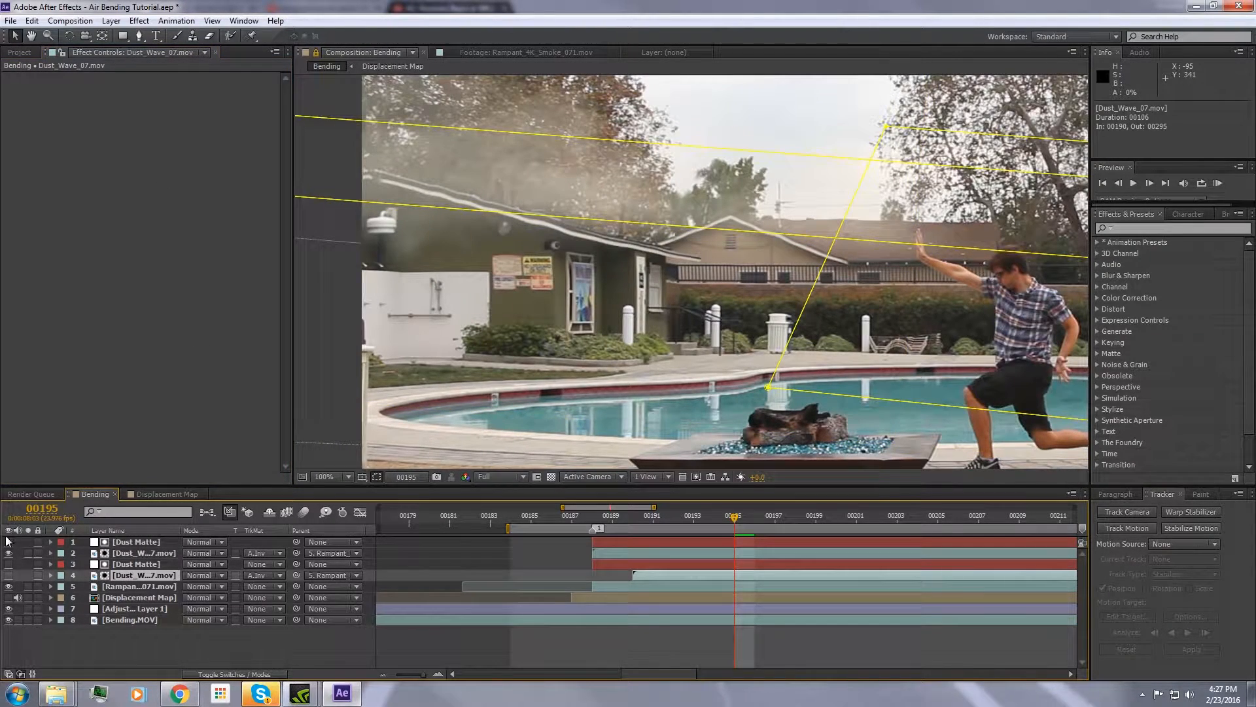
click(13, 575)
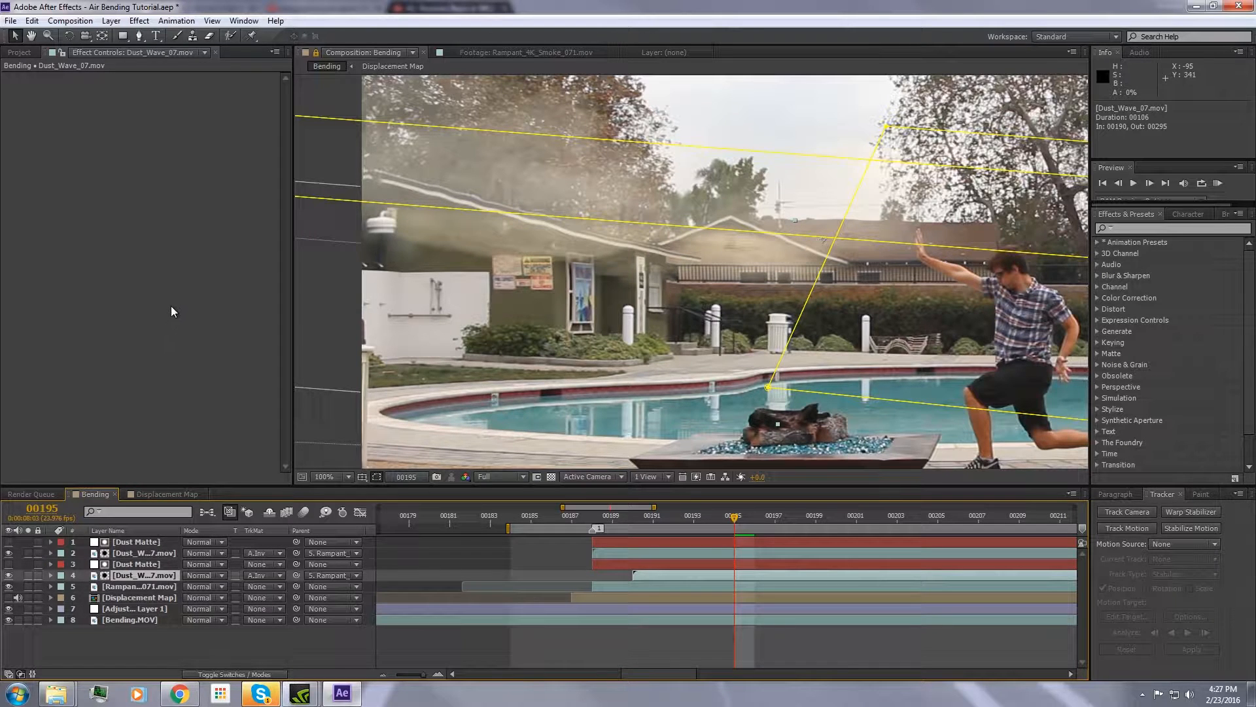
key(ctrl+v)
scroll(555, 239, up, 3)
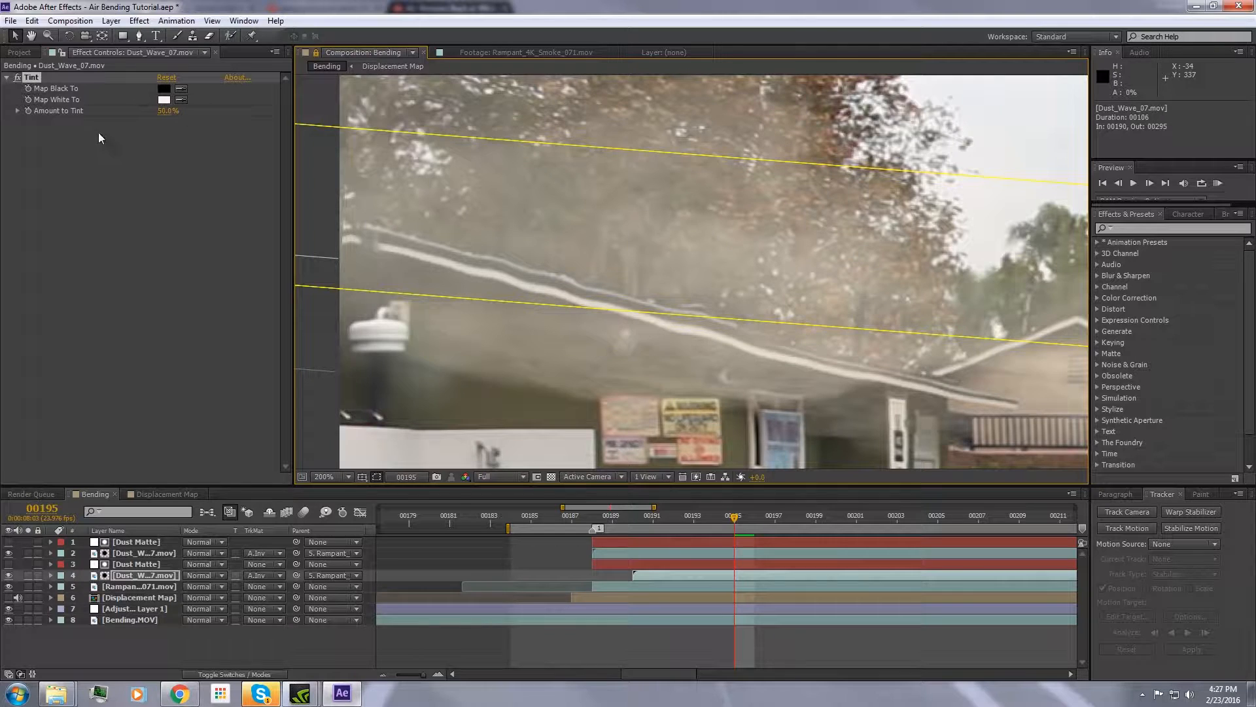
Raise the midtones of Rampant_4K_Smoke_071.mov's RGB curve, and hide both Dust_Wave_07 layers to judge the smoke with and without Curves.
click(138, 587)
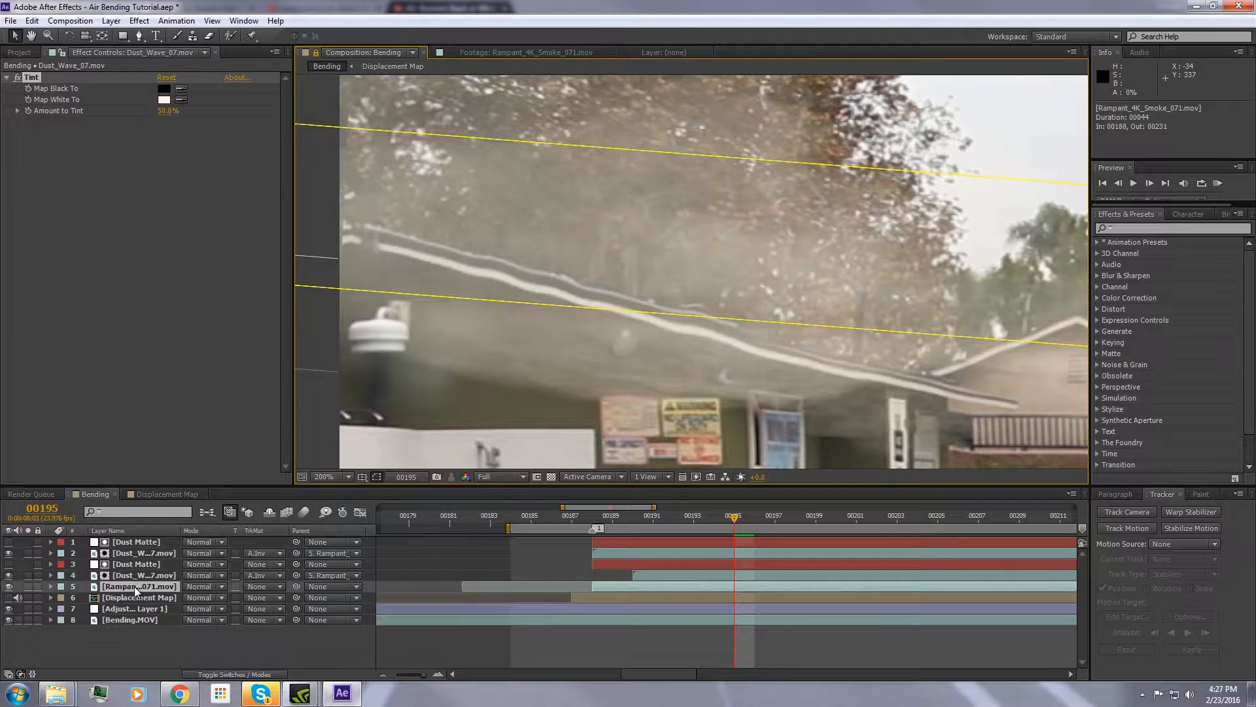
click(199, 178)
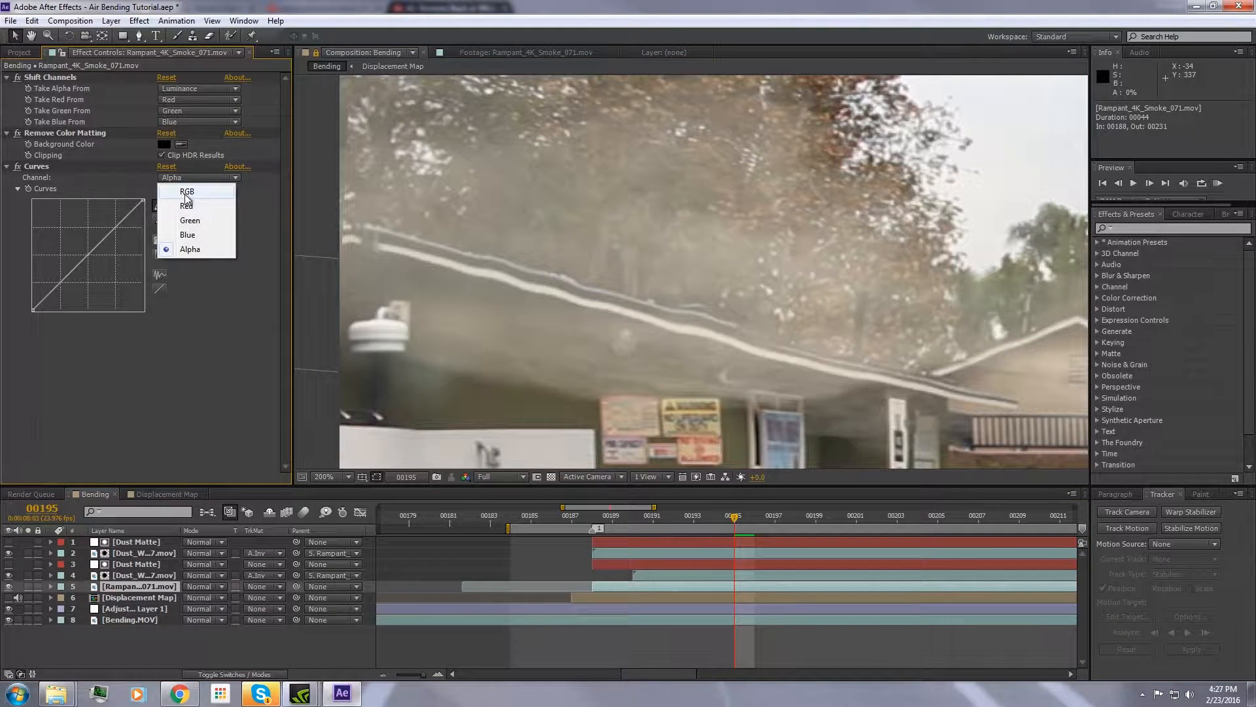
click(187, 192)
scroll(584, 293, down, 3)
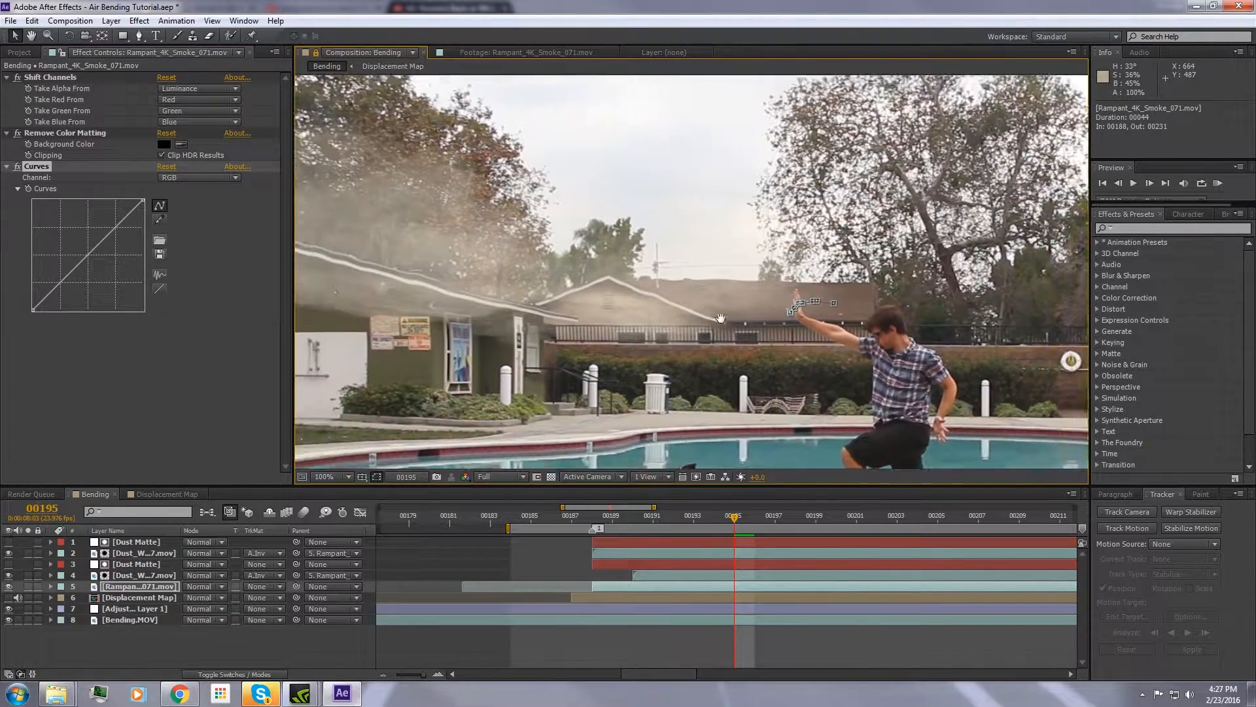
drag(721, 319, 906, 325)
mouse_move(86, 254)
mouse_down()
mouse_move(69, 237)
mouse_move(88, 256)
mouse_up()
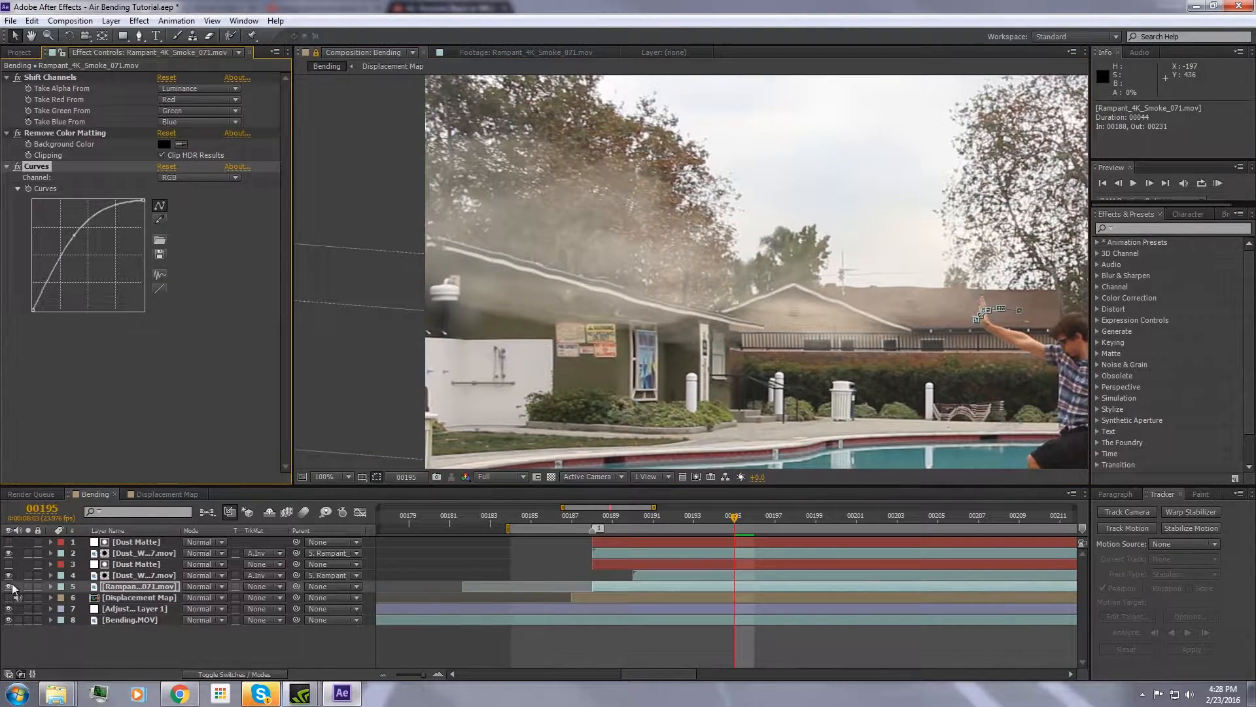
drag(8, 575, 9, 553)
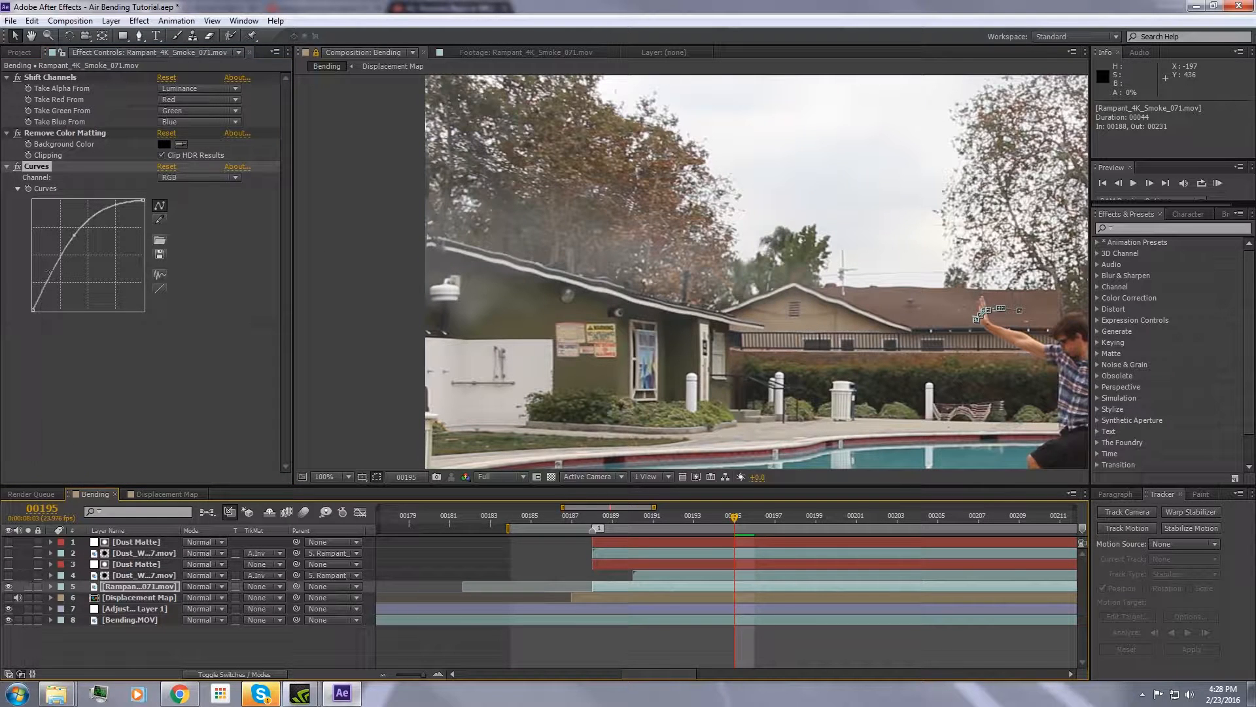
click(16, 167)
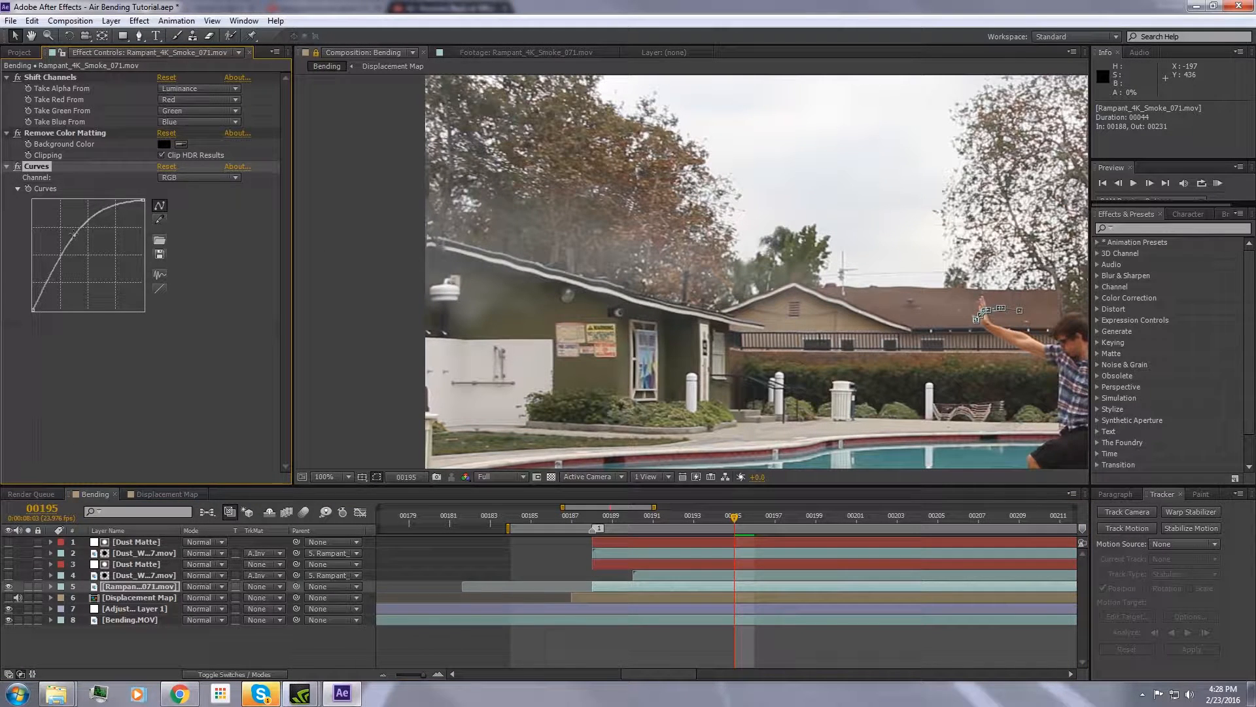
Remove the midtone point from the smoke's RGB curve and raise the midtones of its Alpha curve instead.
drag(74, 234, 150, 210)
click(177, 177)
click(190, 249)
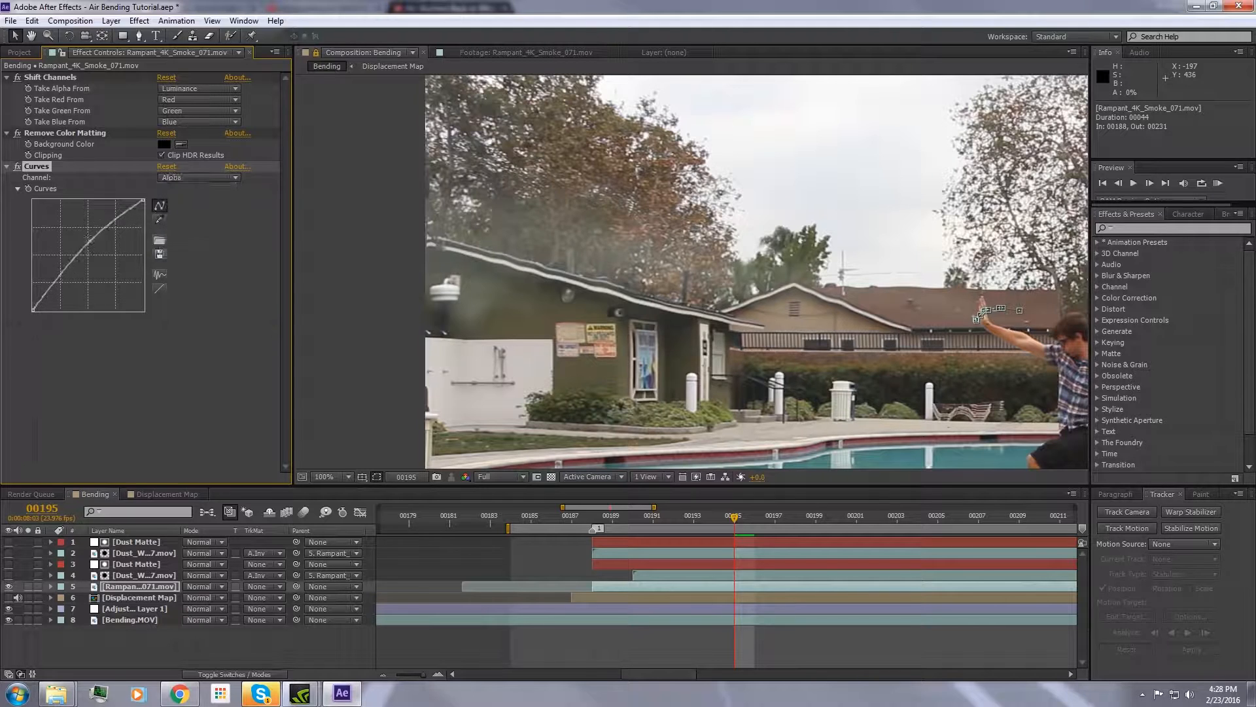
drag(90, 243, 77, 238)
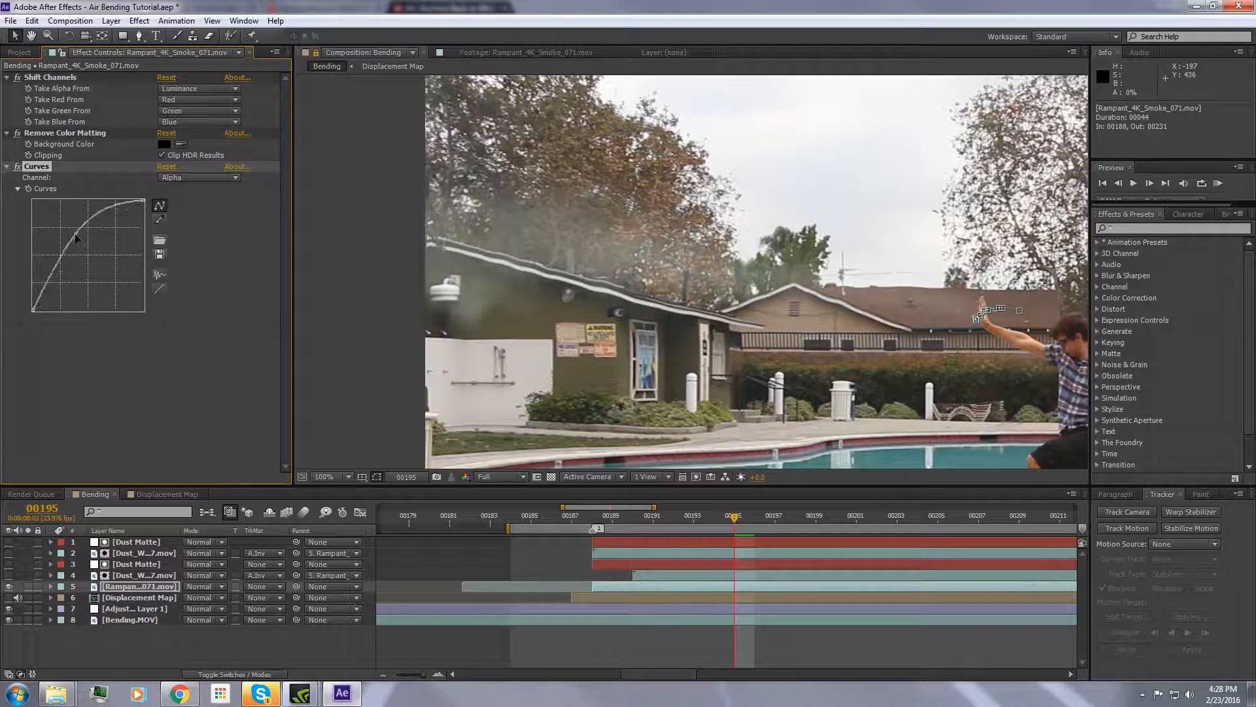
Show both Dust_Wave_07 layers again and compare the shot with and without the Rampant_4K_Smoke_071.mov layer.
click(9, 576)
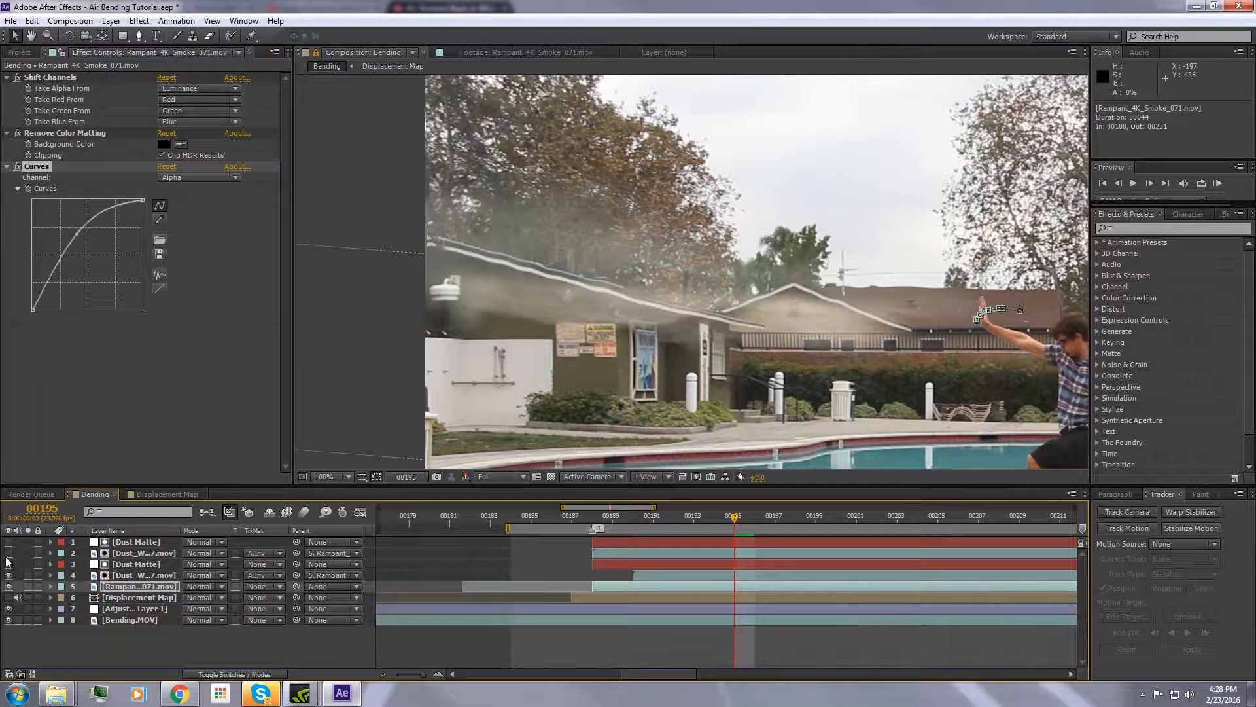
click(9, 553)
click(9, 587)
click(9, 586)
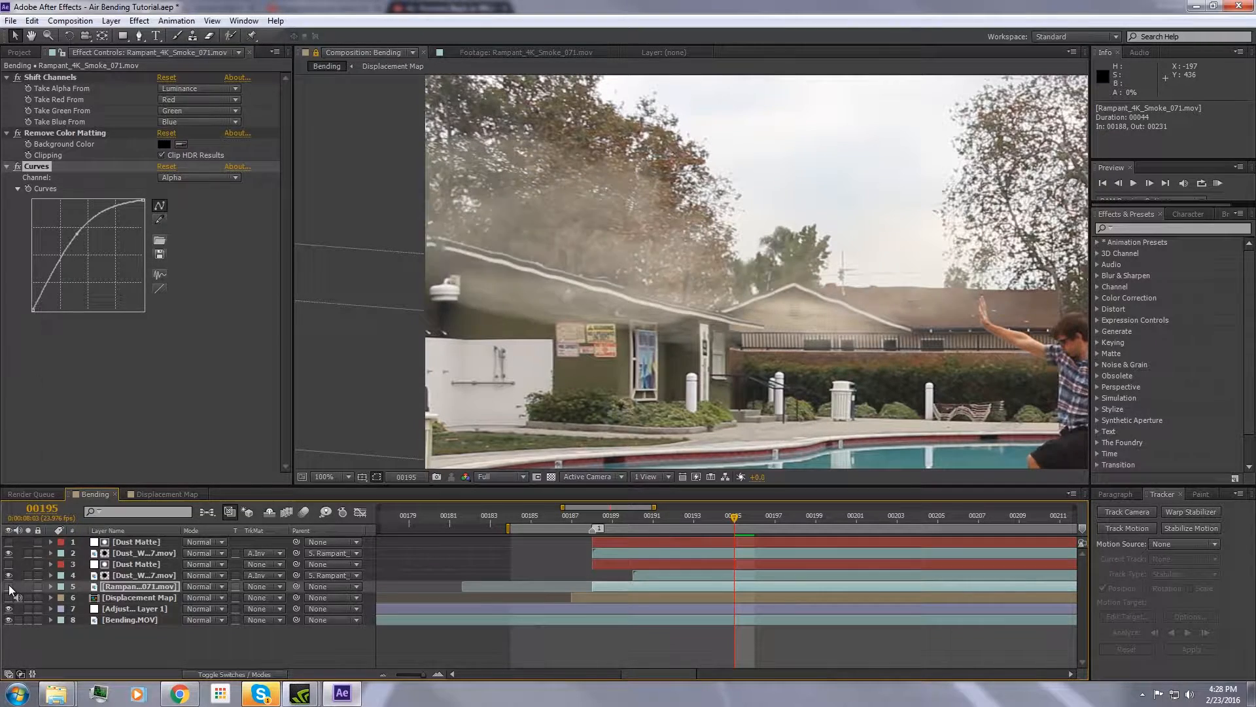
click(10, 586)
click(9, 586)
click(9, 586)
click(9, 586)
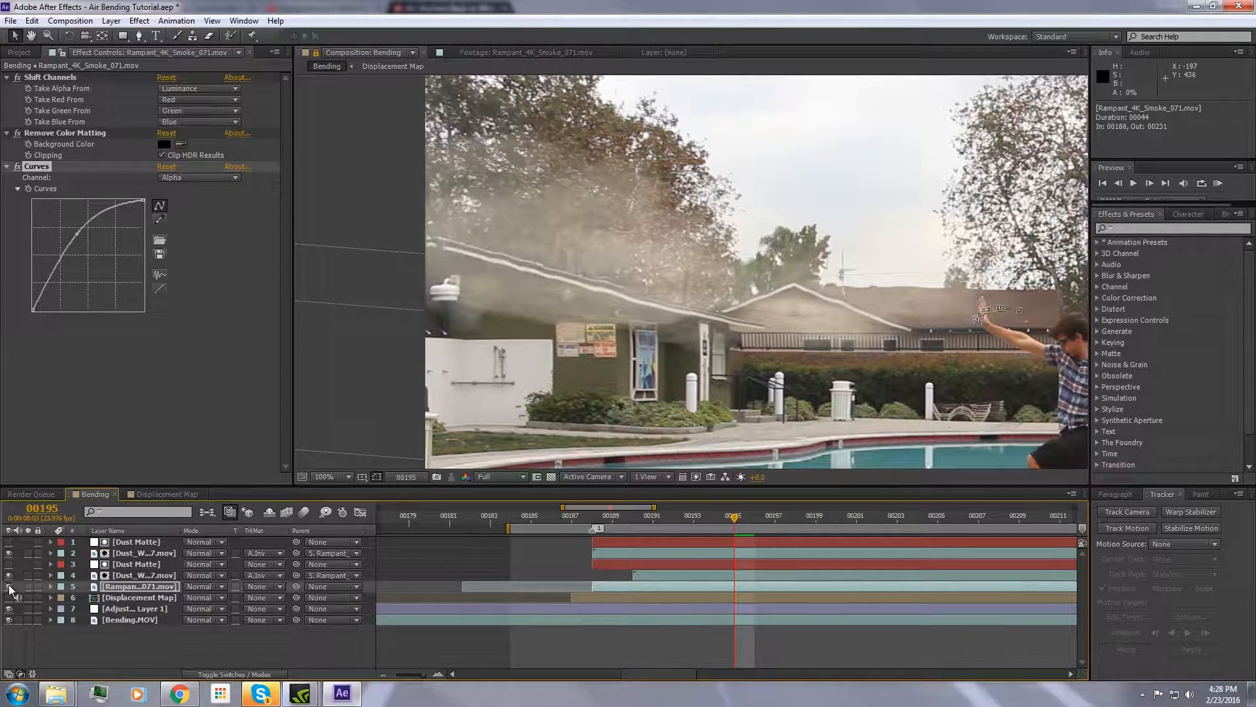
click(9, 587)
click(9, 586)
click(9, 586)
click(9, 586)
Try 80% opacity on both Dust_Wave_07 layers and the Rampant smoke layer at frame 195, and settle on 70%.
click(131, 564)
shift+click(131, 556)
ctrl+click(130, 567)
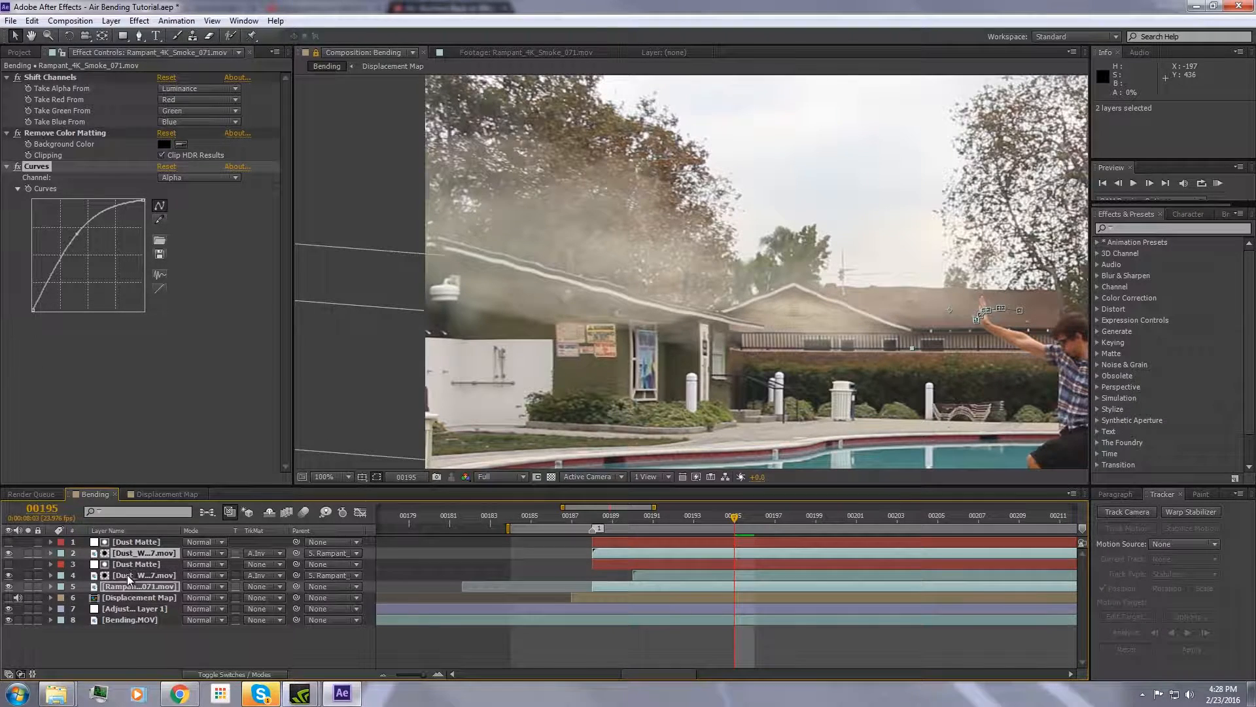
ctrl+click(128, 575)
key(t)
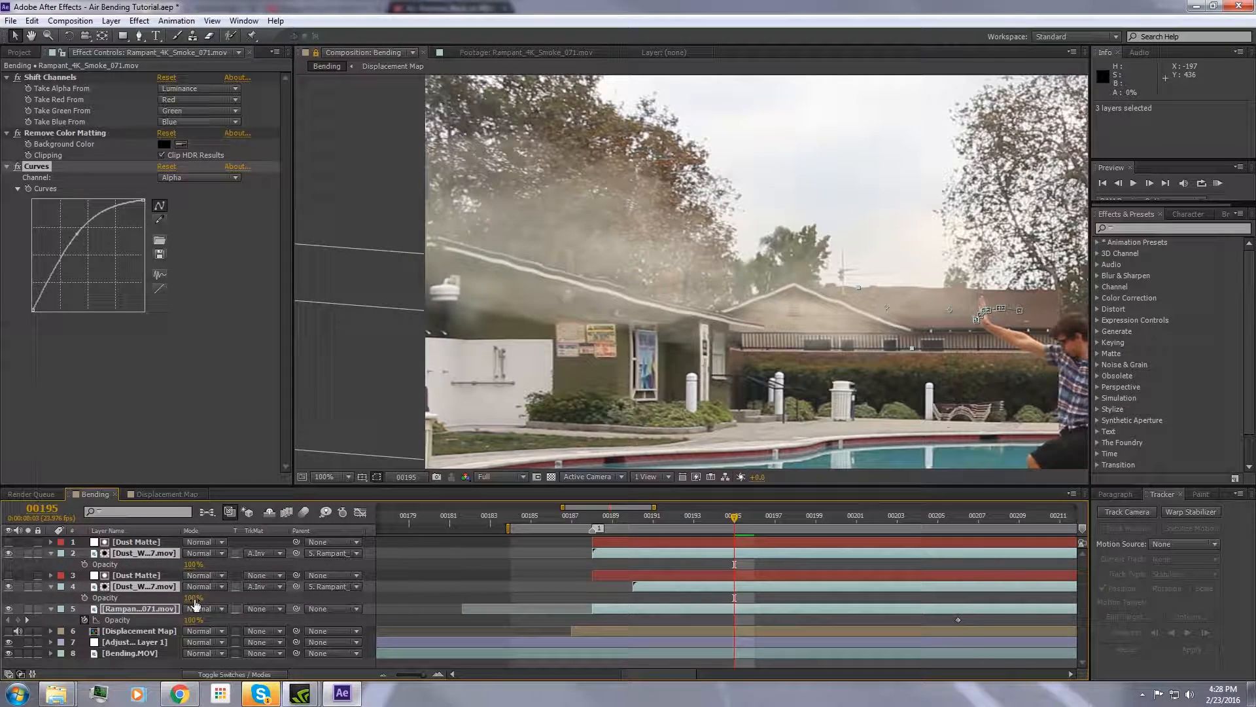
text(80)
key(Return)
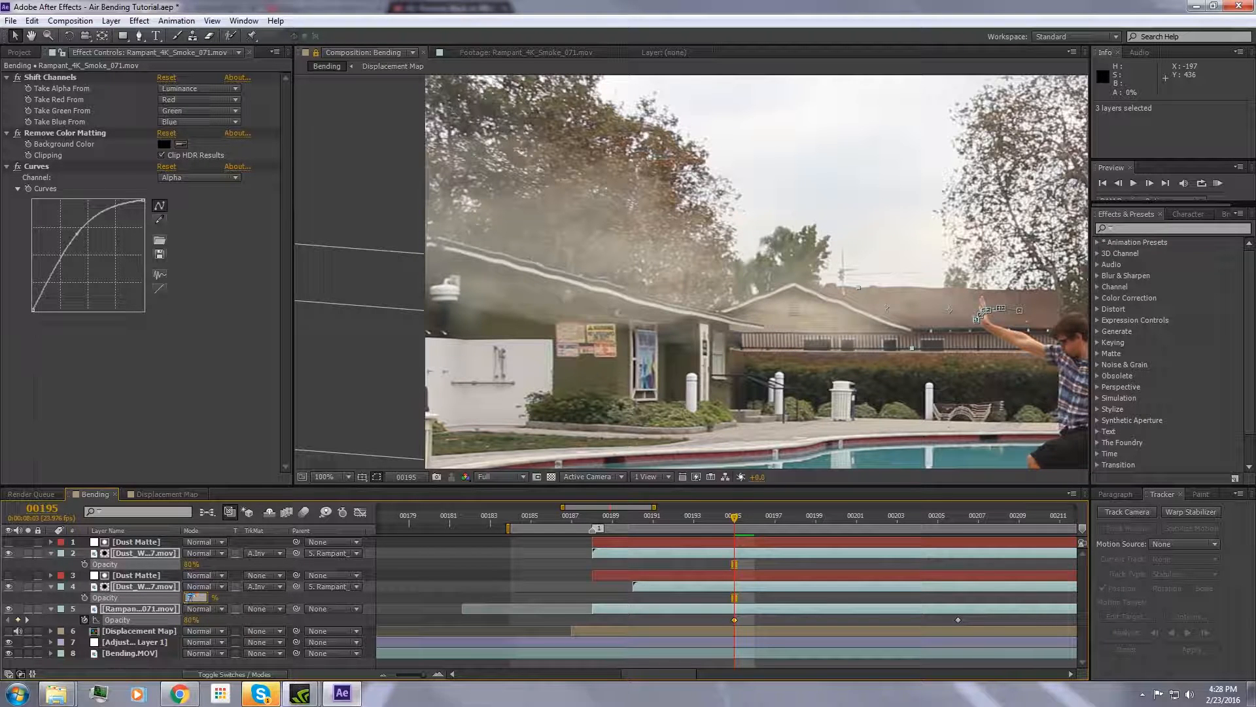
key(Return)
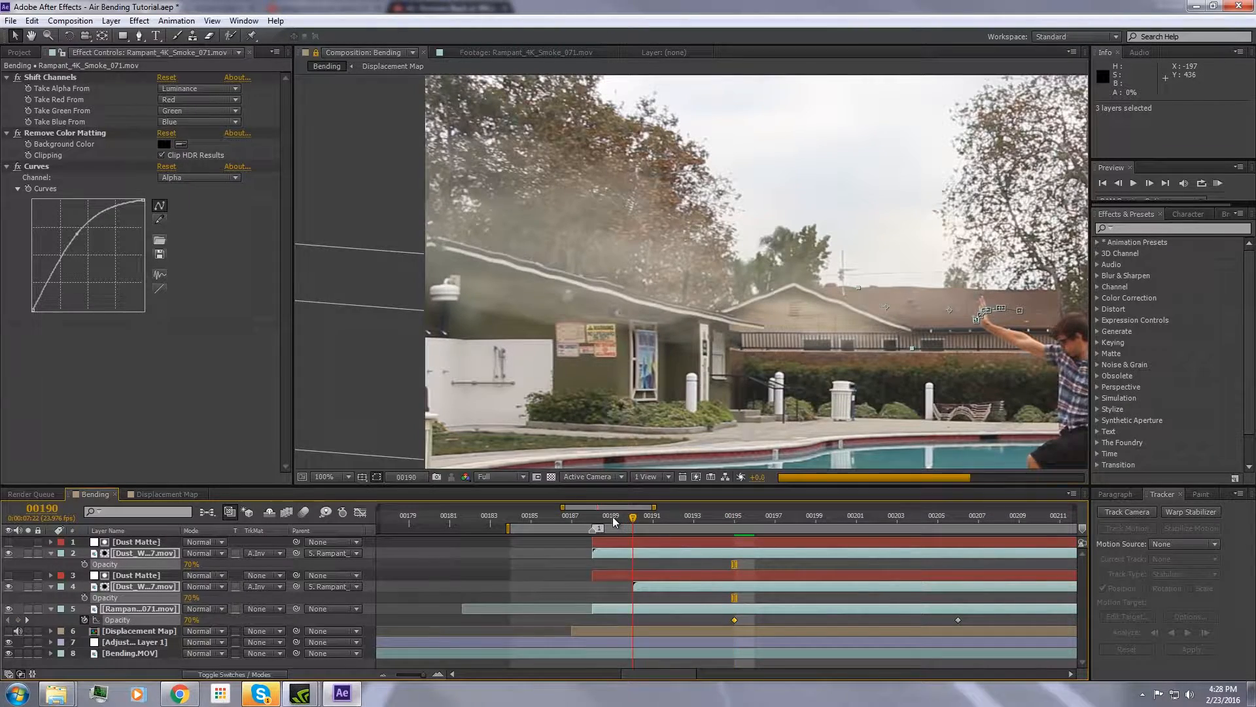
Set the Rampant_4K_Smoke_071.mov layer's Opacity keyframe at frame 206 to 70%.
click(597, 522)
drag(597, 521, 960, 526)
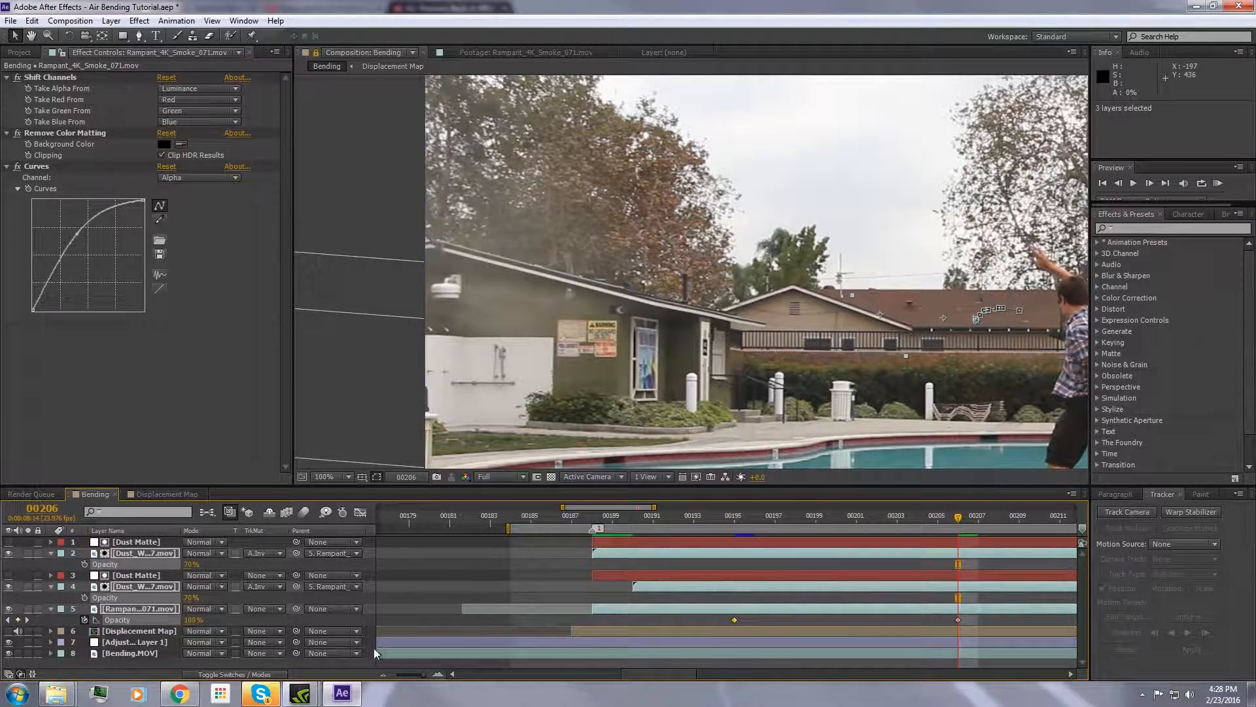
click(156, 587)
click(139, 576)
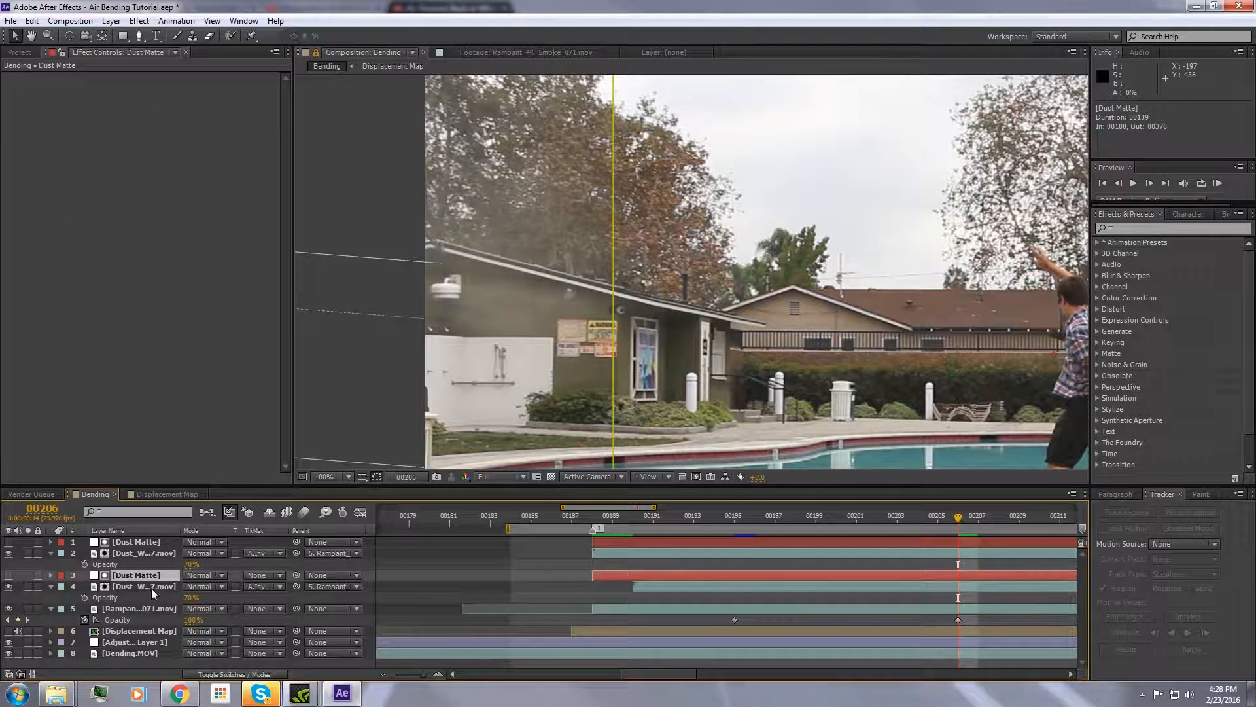
click(381, 675)
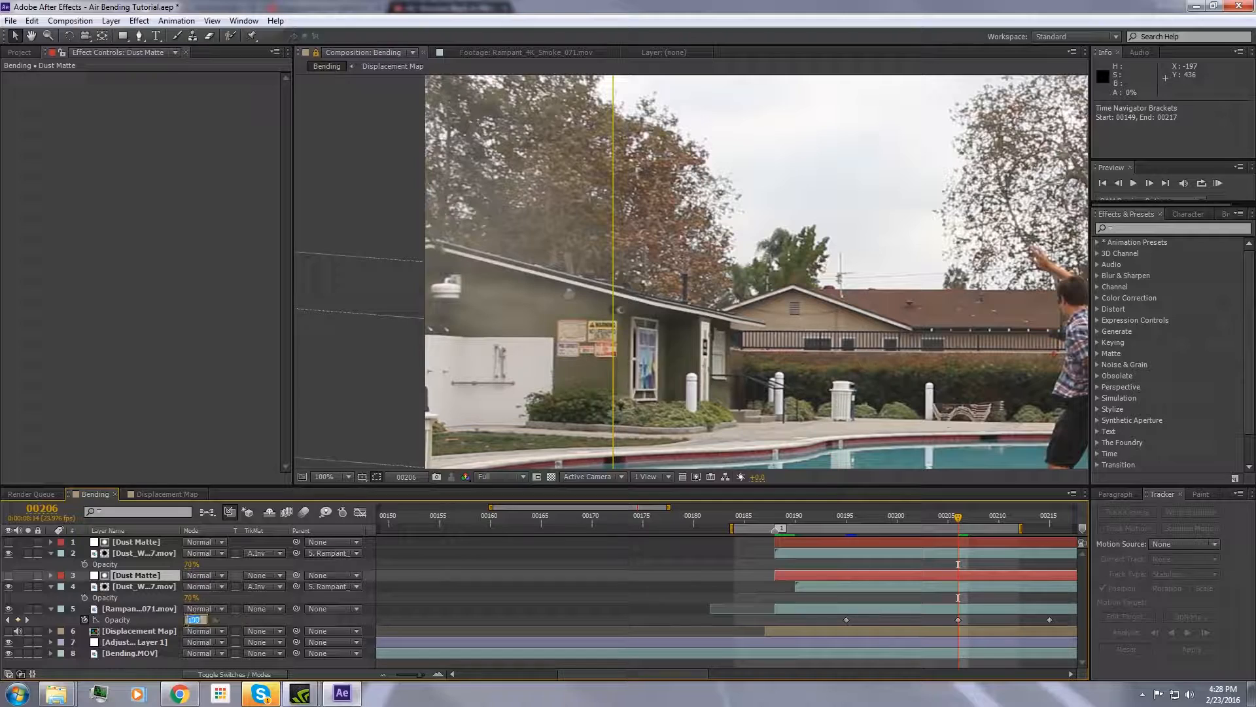
click(187, 622)
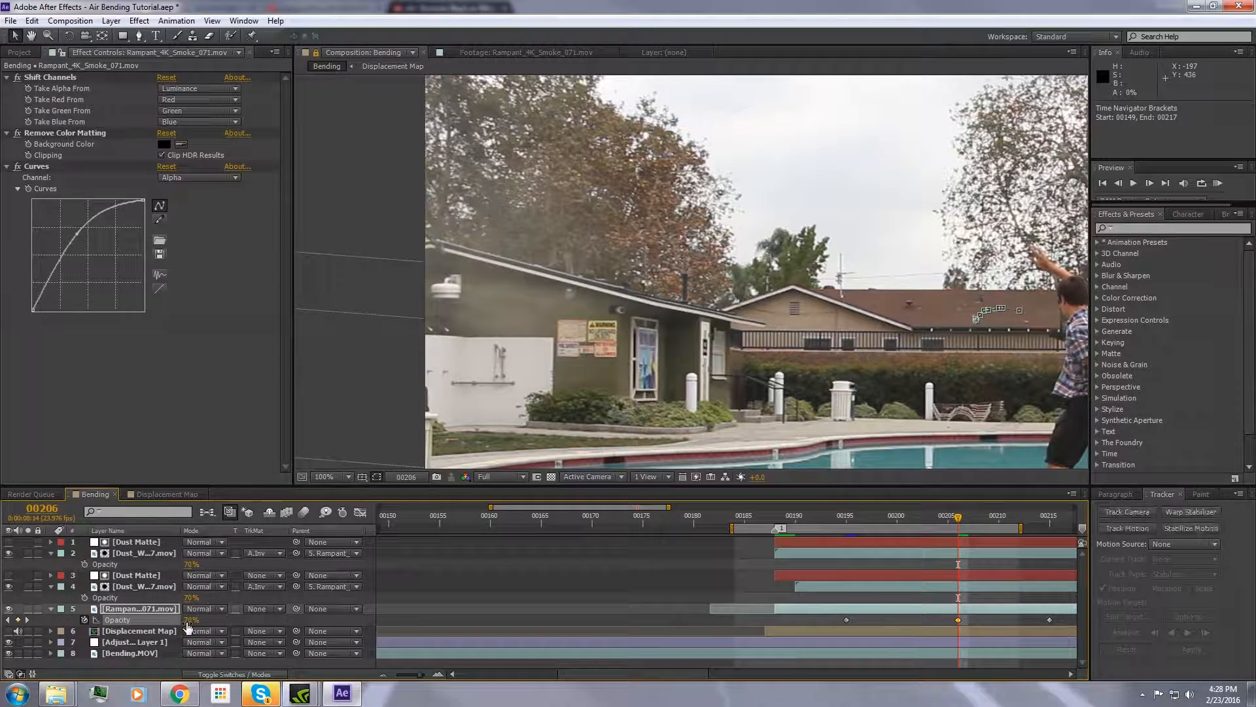
scroll(730, 277, down, 1)
scroll(779, 330, up, 1)
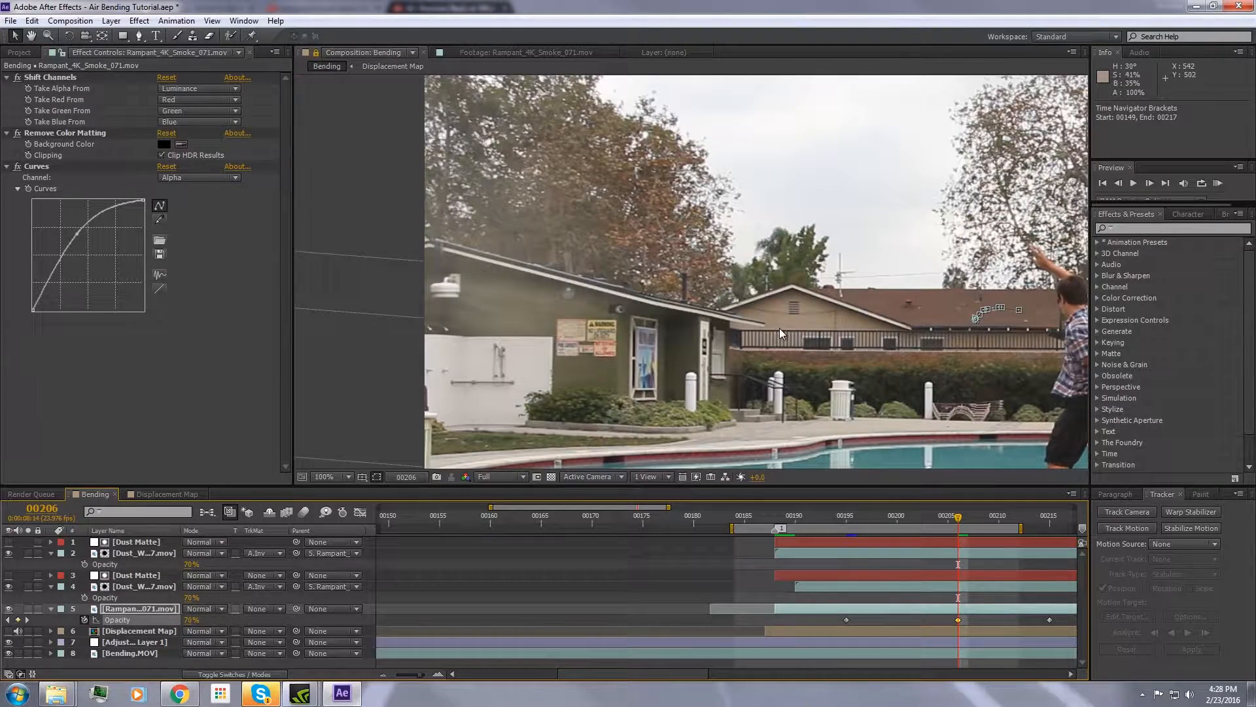
Examine the dust and smoke frame by frame, back and forth between about frames 190 and 200.
key(KP_0)
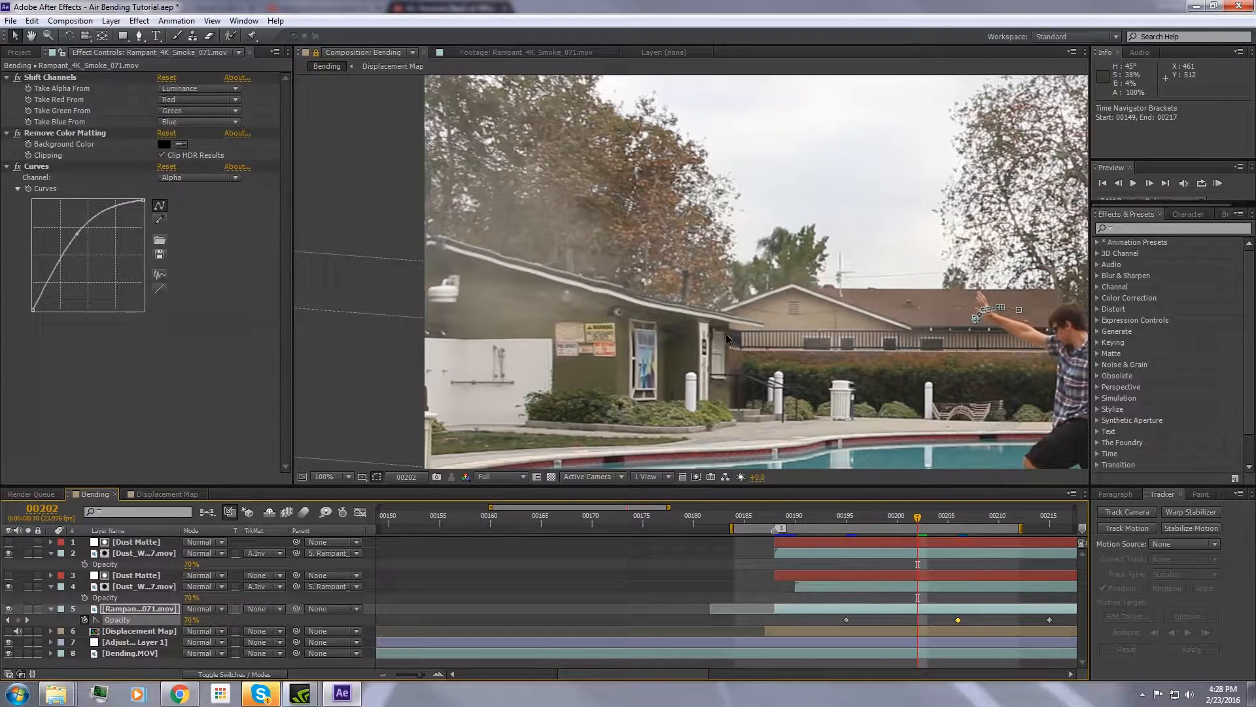
scroll(749, 323, down, 1)
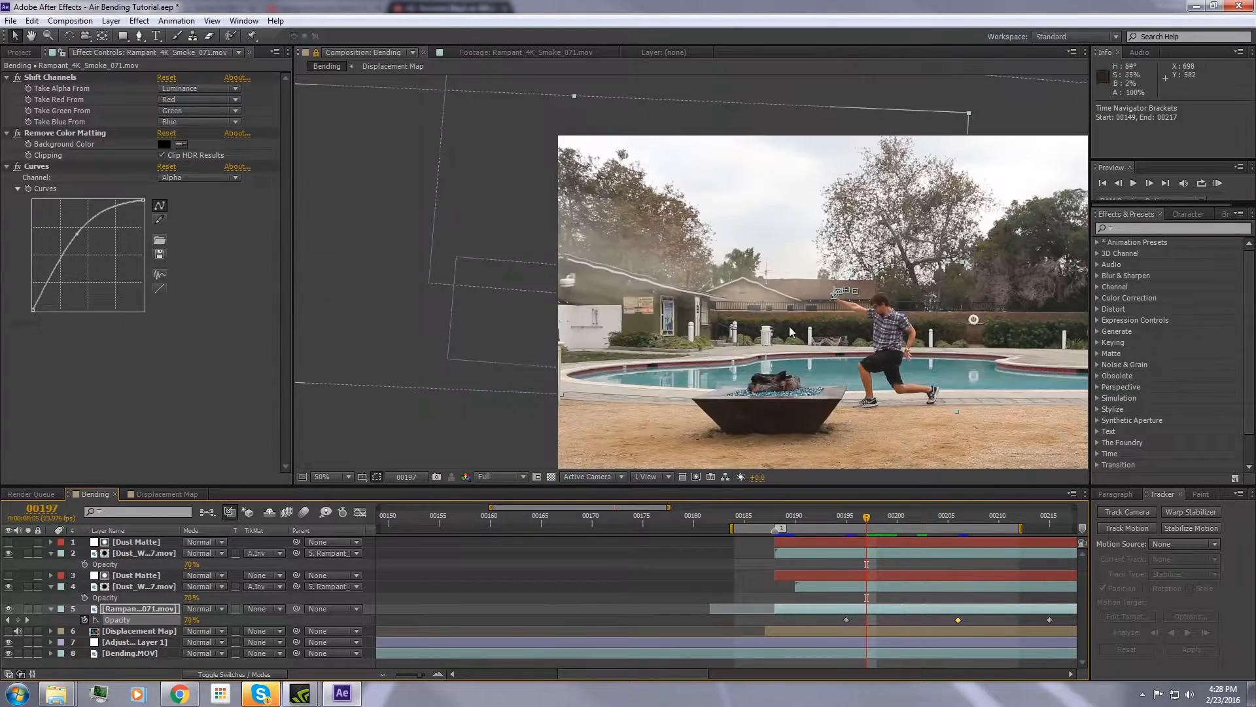
key(Page_Up)
key(Page_Up)
key(Page_Up)
key(Page_Up)
key(Page_Up)
key(Page_Up)
key(Page_Up)
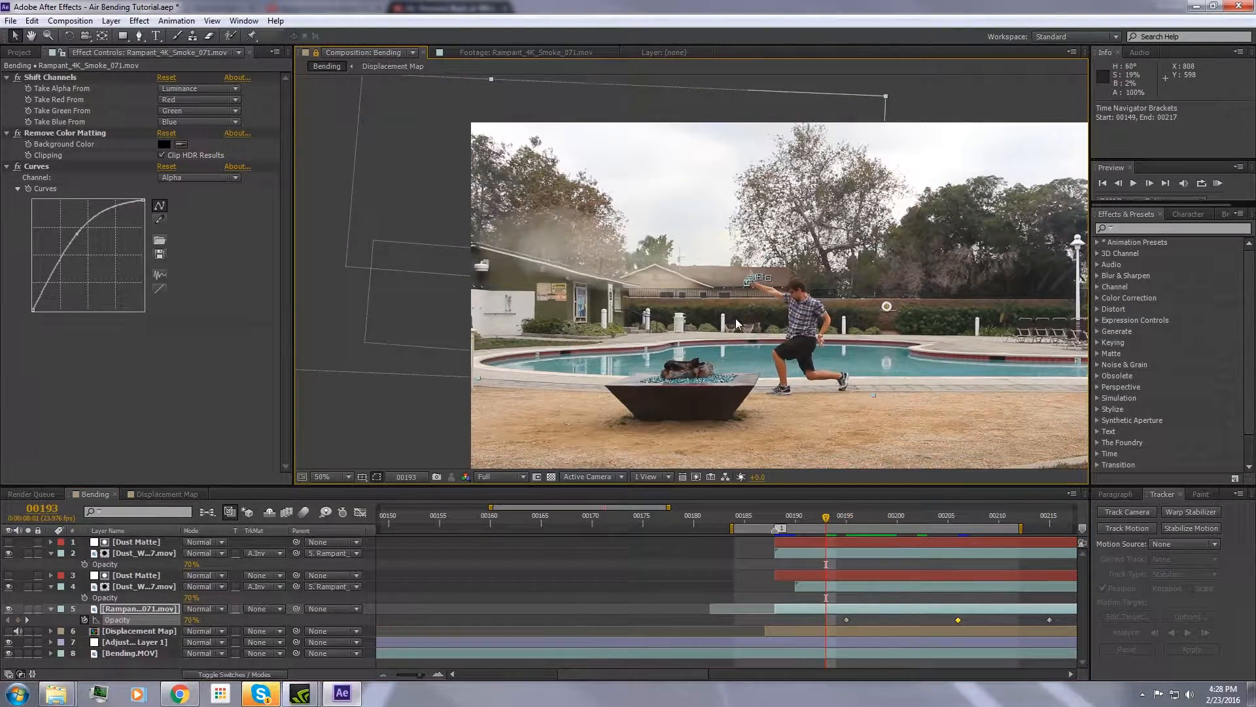
key(Page_Down)
key(Page_Down)
key(Page_Down)
key(Page_Down)
key(Page_Down)
key(Page_Down)
key(Page_Down)
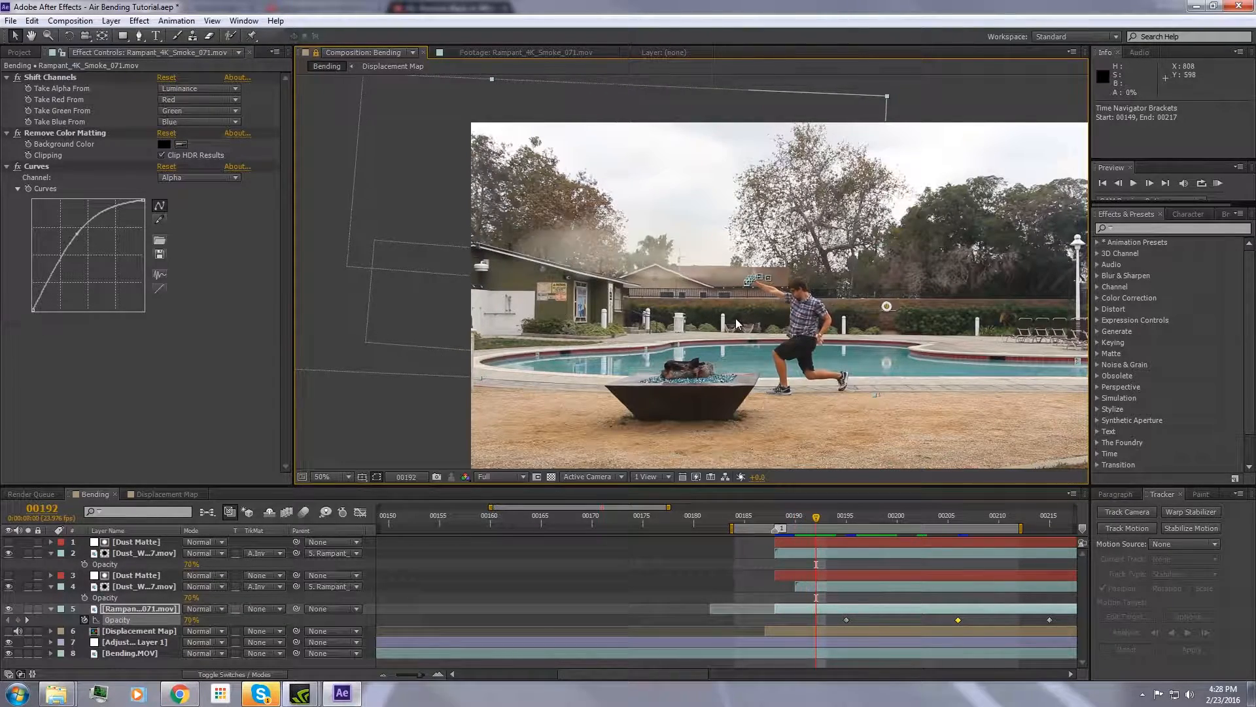
key(Page_Down)
key(Page_Down)
key(Page_Down)
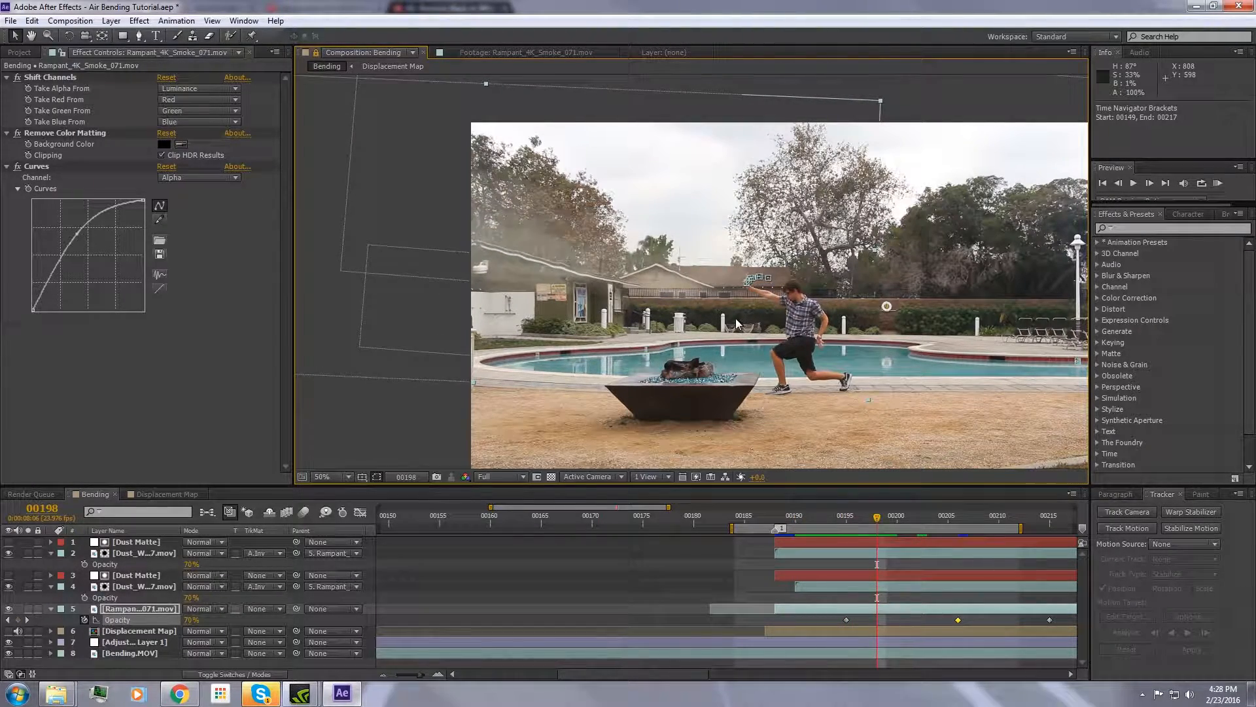
key(Page_Up)
key(Page_Up)
key(Page_Up)
key(Page_Up)
key(Page_Up)
key(Page_Up)
key(Page_Up)
key(Page_Up)
key(Page_Up)
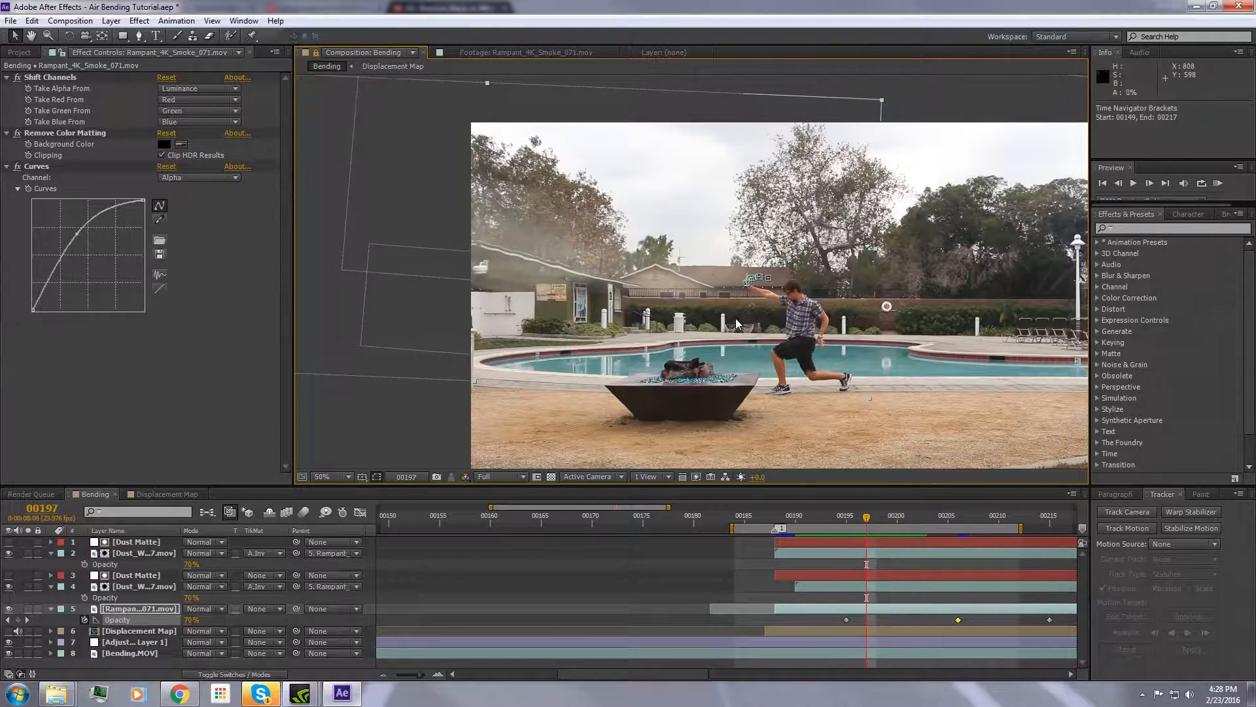
Scrub through the dust burst from about frame 190 and play a RAM preview of the work area.
click(797, 518)
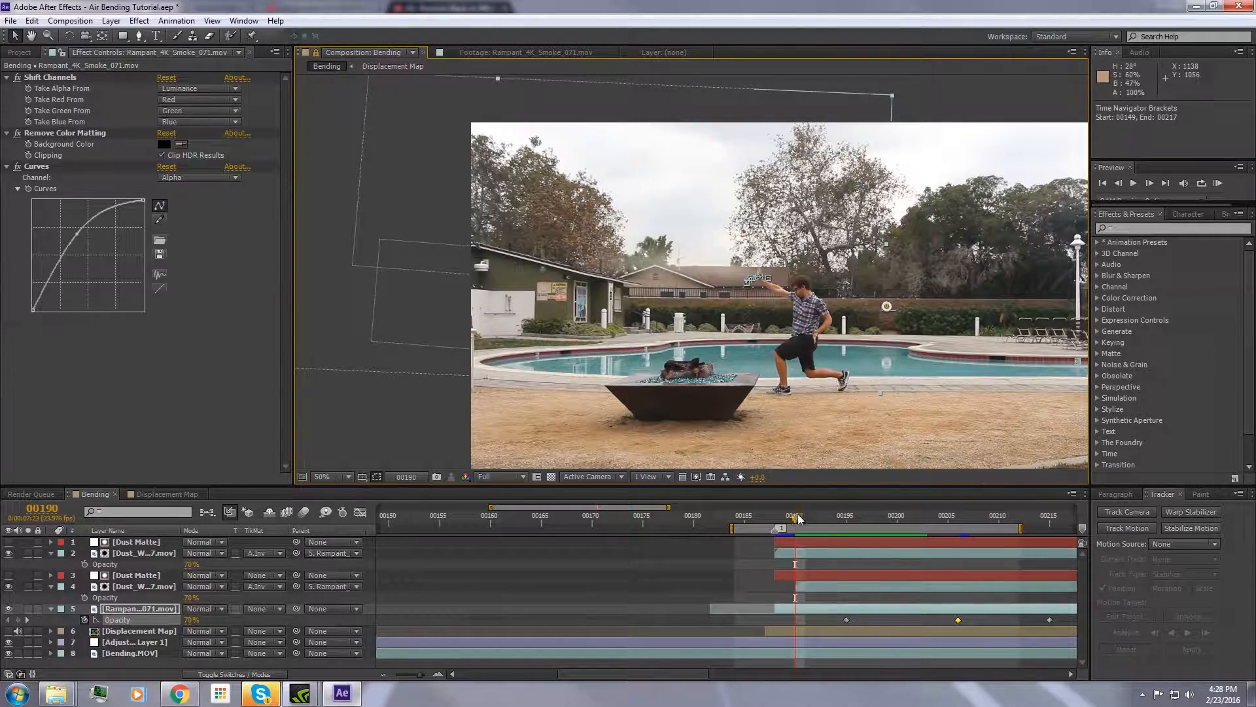
drag(788, 518, 960, 493)
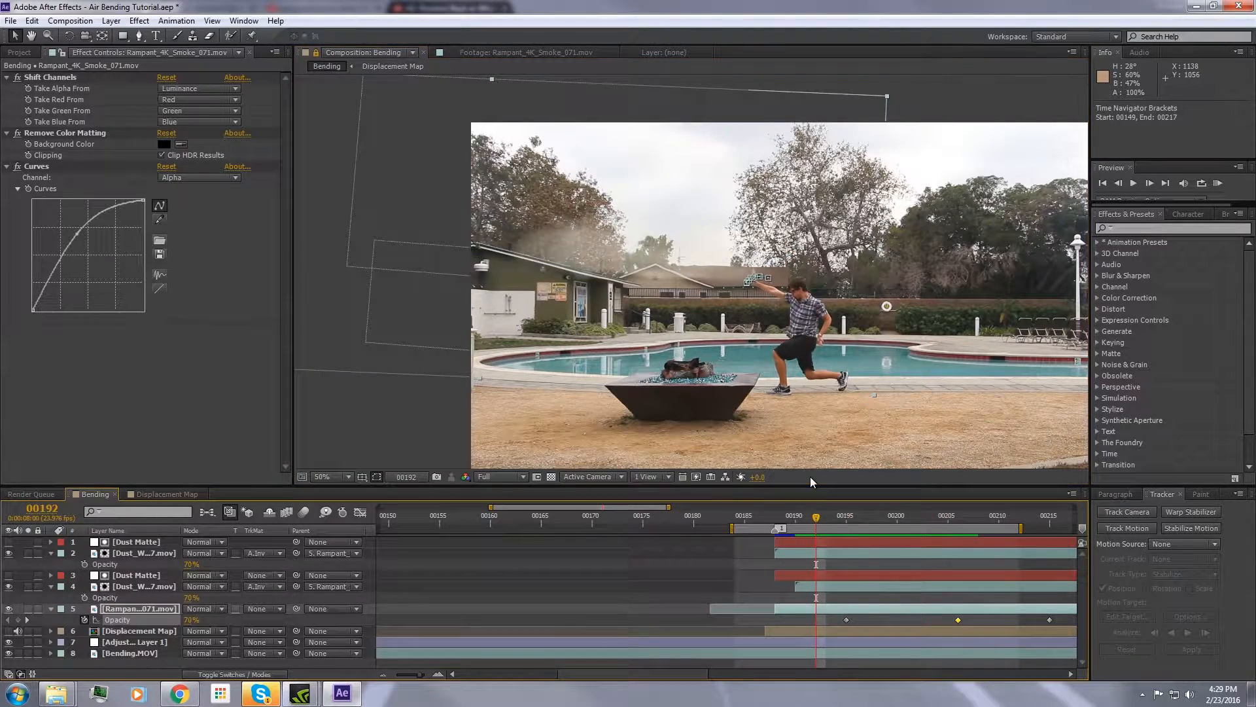
key(KP_0)
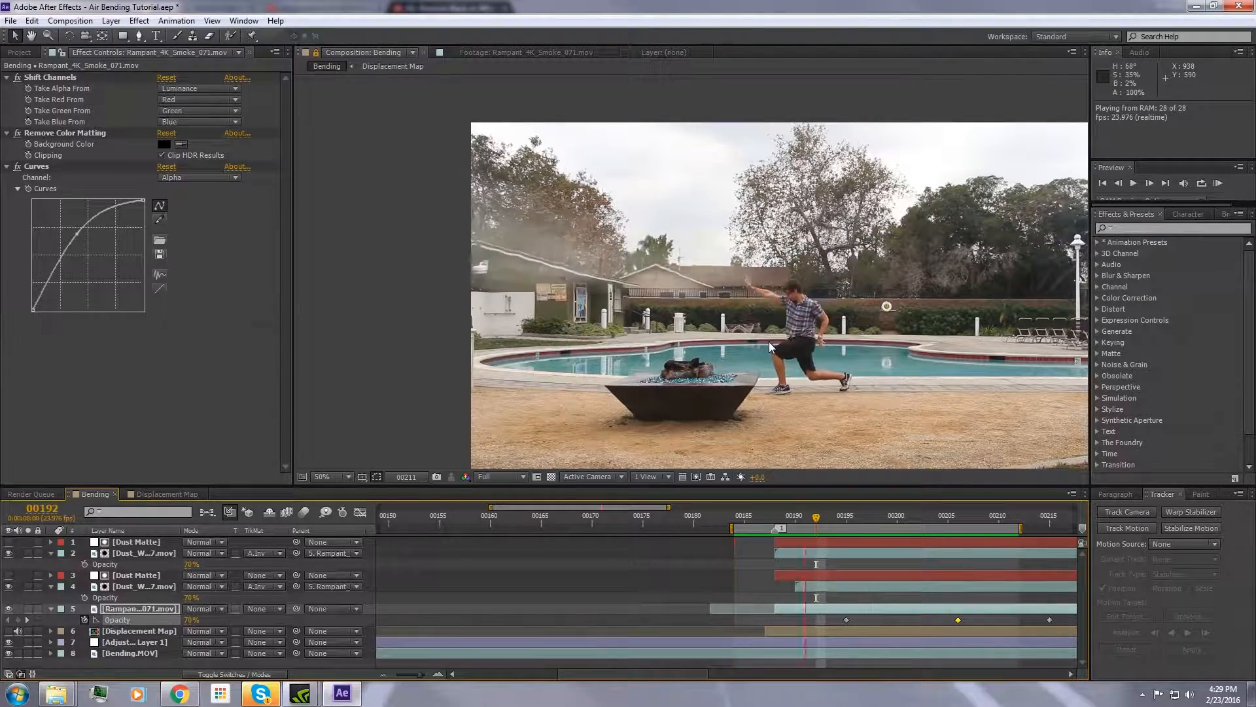
key(space)
key(space)
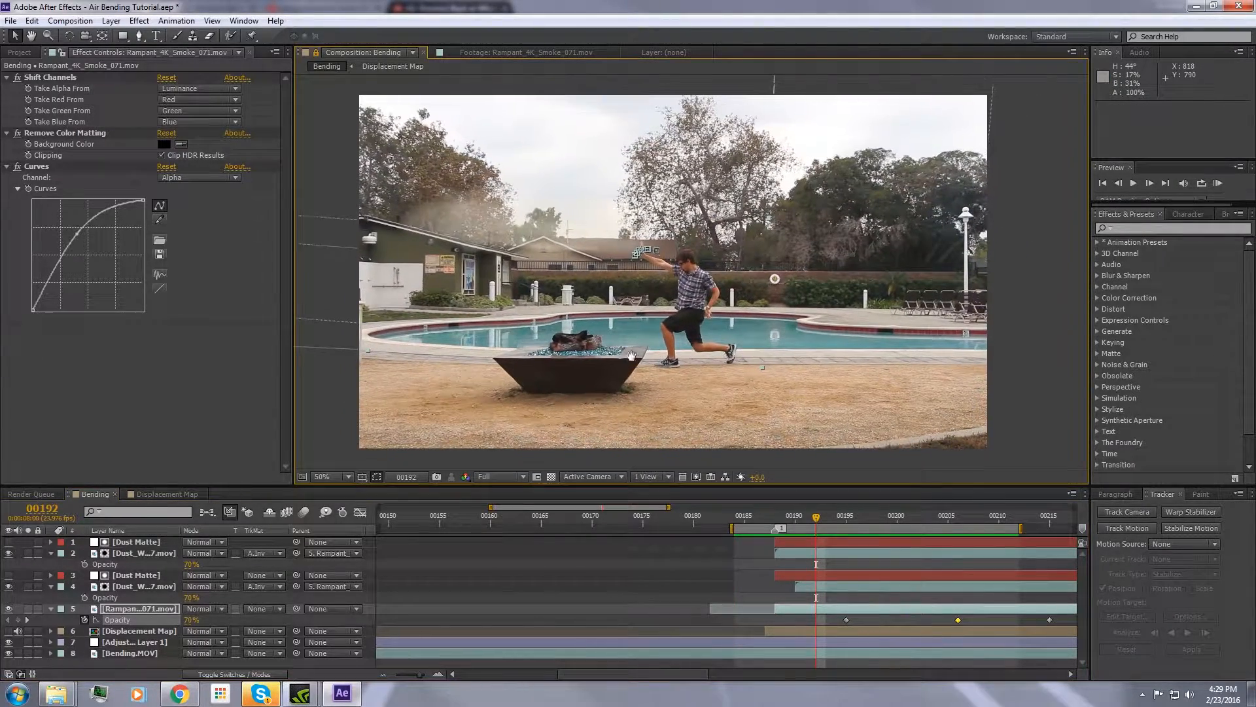